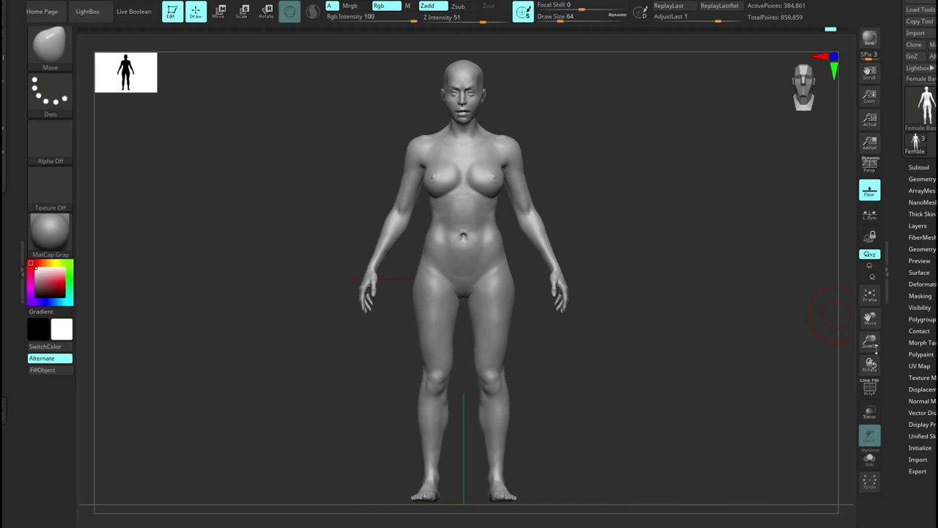
pyautogui.moveTo(870, 364); pyautogui.dragTo(778, 361)
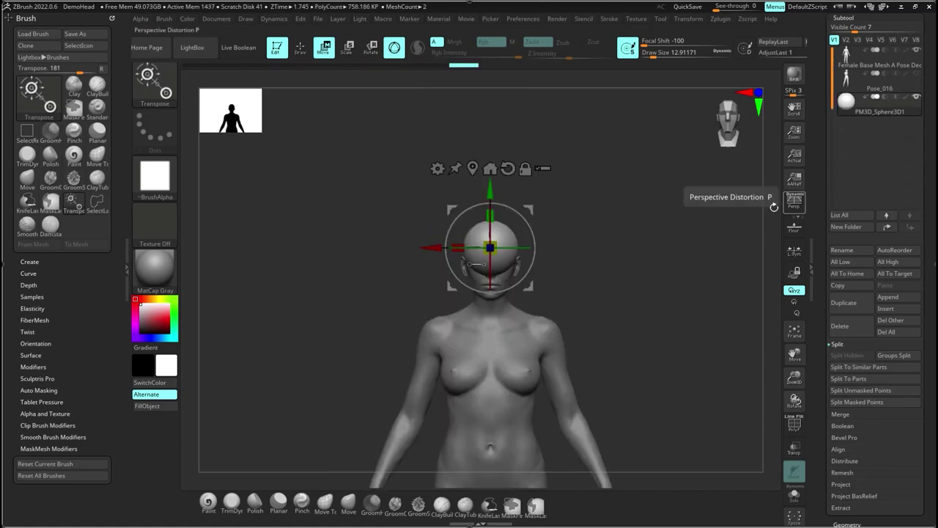
# Step: Turn on perspective distortion and position the head-sized sphere in front of the face, aligned with the head in side view
pyautogui.click(794, 201)
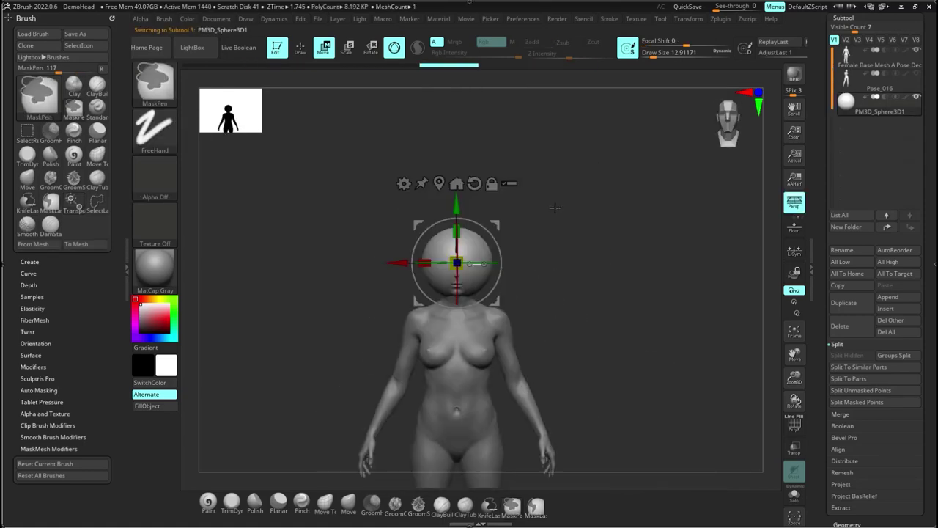
pyautogui.keyDown('ctrl'); pyautogui.moveTo(555, 208); pyautogui.dragTo(548, 370, button='right'); pyautogui.keyUp('ctrl')
pyautogui.moveTo(457, 263); pyautogui.dragTo(457, 308)
pyautogui.moveTo(457, 196); pyautogui.dragTo(457, 183)
pyautogui.moveTo(457, 183); pyautogui.dragTo(498, 245, button='right')
pyautogui.moveTo(521, 241); pyautogui.dragTo(602, 231)
pyautogui.moveTo(534, 184); pyautogui.dragTo(533, 186)
pyautogui.moveTo(544, 237); pyautogui.dragTo(542, 238)
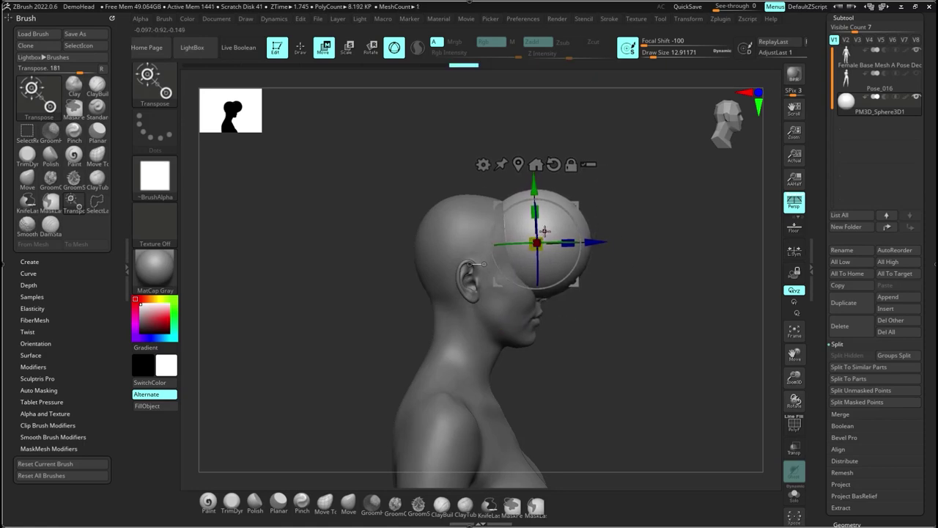
# Step: Turn perspective distortion off and return to the front view of the figure with its head sphere
pyautogui.moveTo(621, 276); pyautogui.dragTo(584, 289)
pyautogui.press('p')
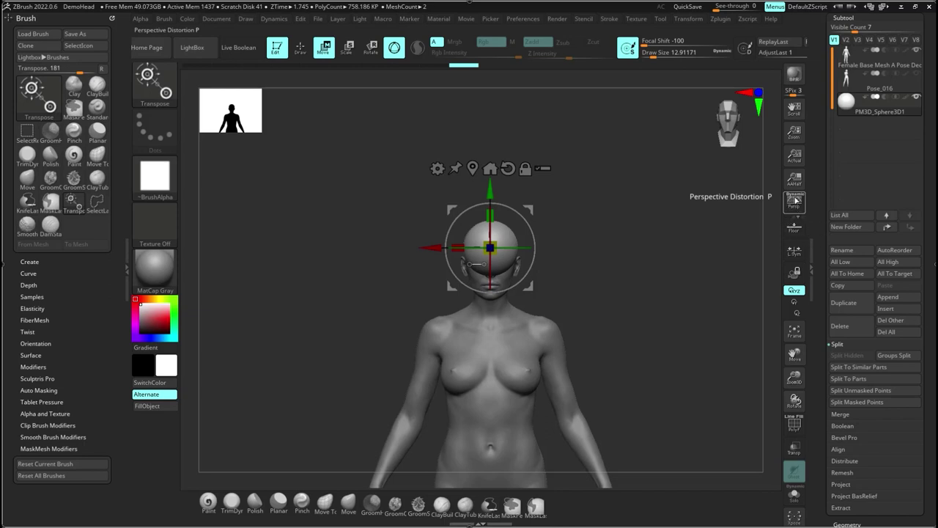
pyautogui.click(795, 200)
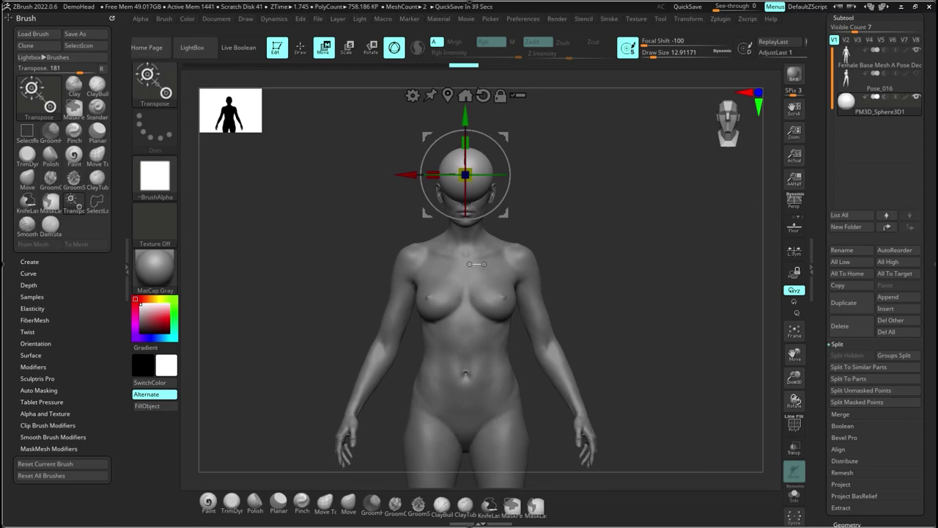
# Step: Duplicate the head sphere three times, stacking each copy directly below the previous one down the torso
pyautogui.click(852, 303)
pyautogui.moveTo(468, 115); pyautogui.dragTo(468, 116)
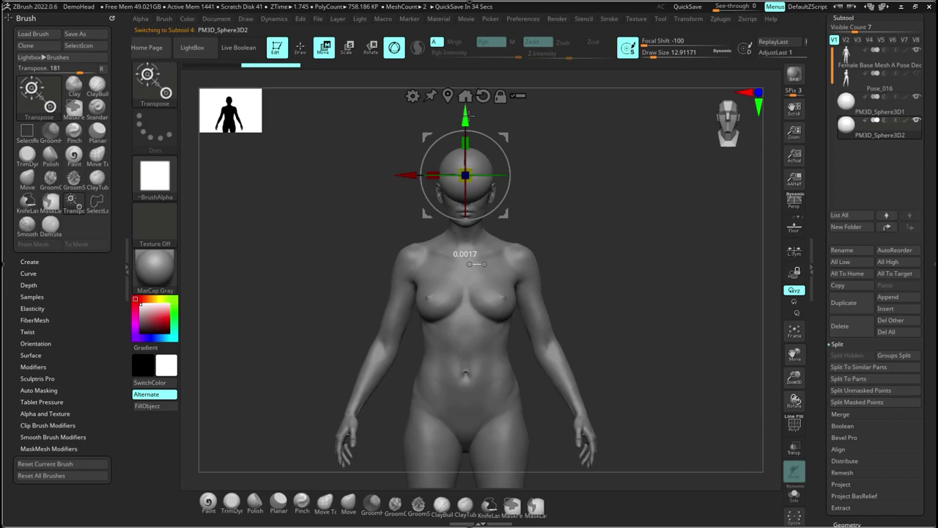
pyautogui.moveTo(472, 113); pyautogui.dragTo(466, 166)
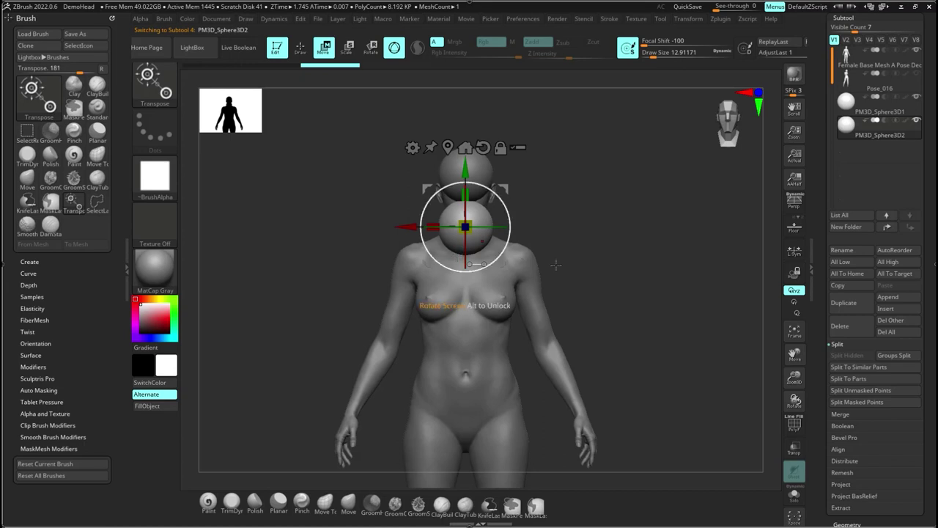
pyautogui.click(849, 305)
pyautogui.moveTo(465, 173); pyautogui.dragTo(476, 265)
pyautogui.click(848, 308)
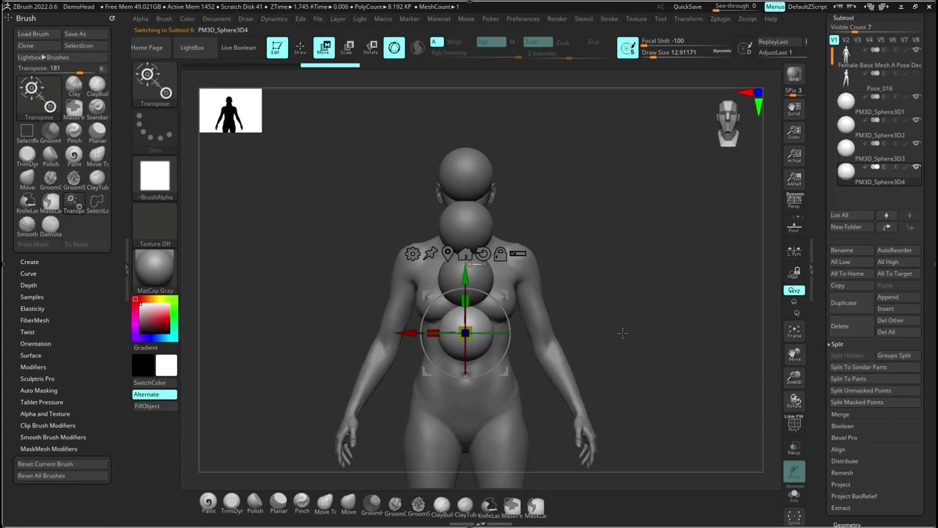
# Step: Adjust the vertical position of the third and fourth spheres so they sit edge to edge in the stack
pyautogui.keyDown('alt'); pyautogui.click(466, 279); pyautogui.keyUp('alt')
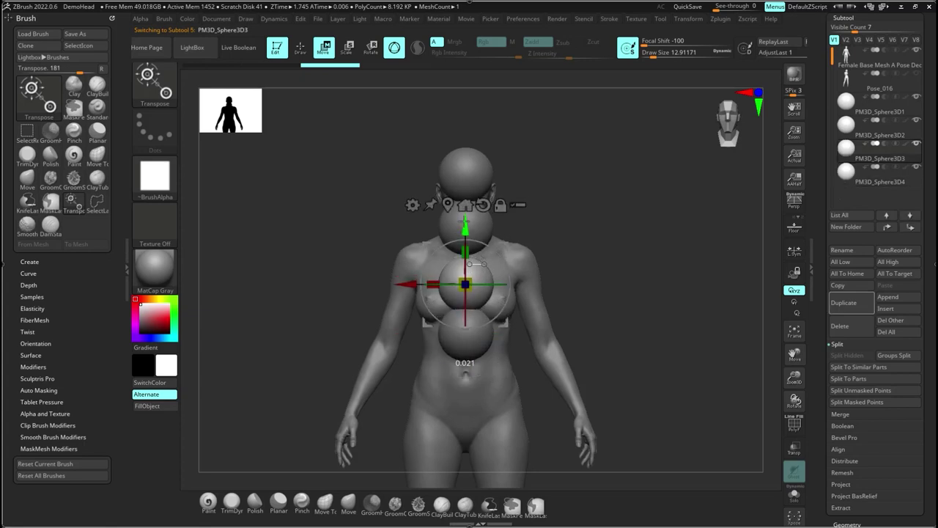
pyautogui.keyDown('alt'); pyautogui.click(481, 337); pyautogui.keyUp('alt')
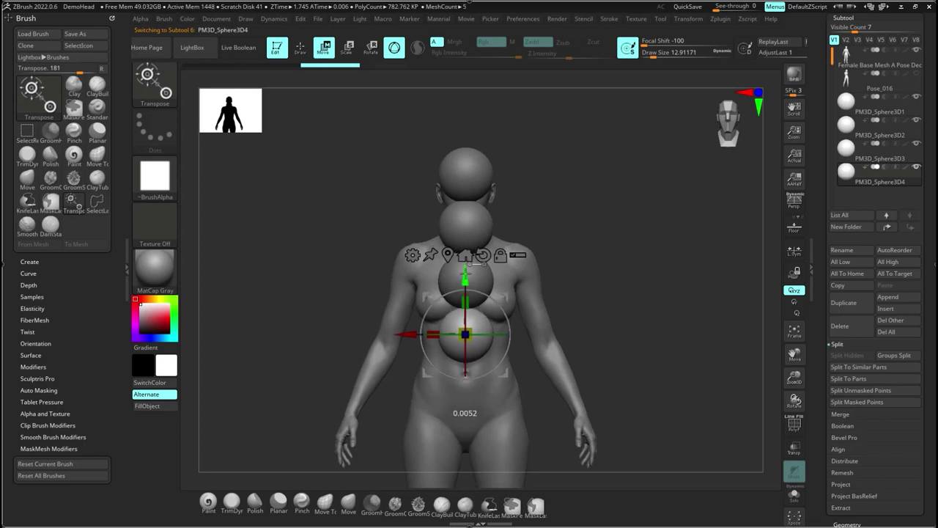
pyautogui.moveTo(547, 320)
pyautogui.mouseDown()
pyautogui.moveTo(594, 325)
pyautogui.moveTo(545, 331)
pyautogui.mouseUp()
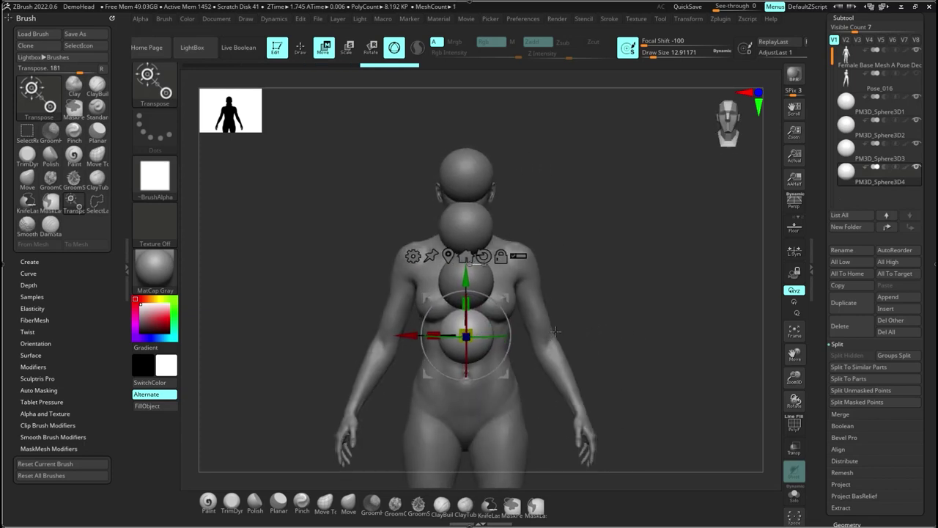
# Step: Turn on perspective and add two more duplicate spheres below the fourth, continuing the stack past the crotch
pyautogui.click(794, 201)
pyautogui.click(851, 303)
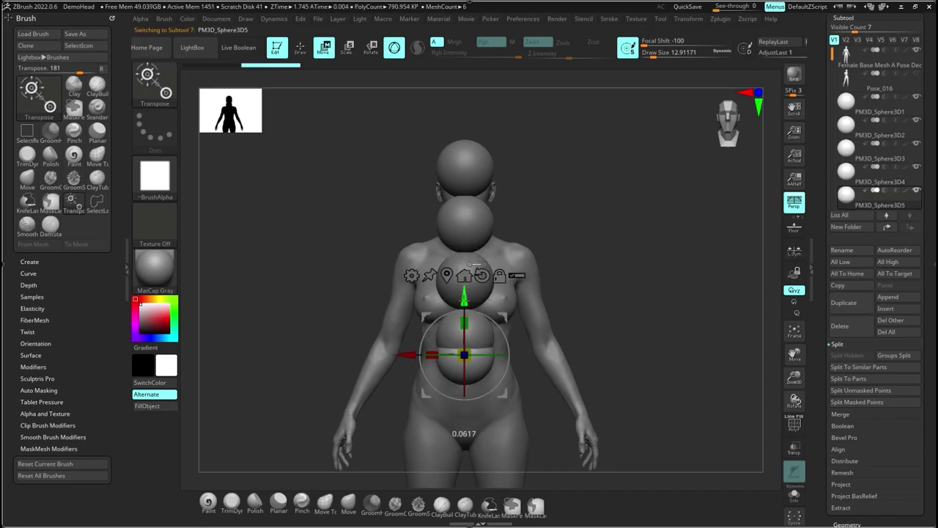
pyautogui.click(851, 305)
pyautogui.press('1')
pyautogui.keyDown('ctrl'); pyautogui.moveTo(631, 366); pyautogui.dragTo(576, 266, button='right'); pyautogui.keyUp('ctrl')
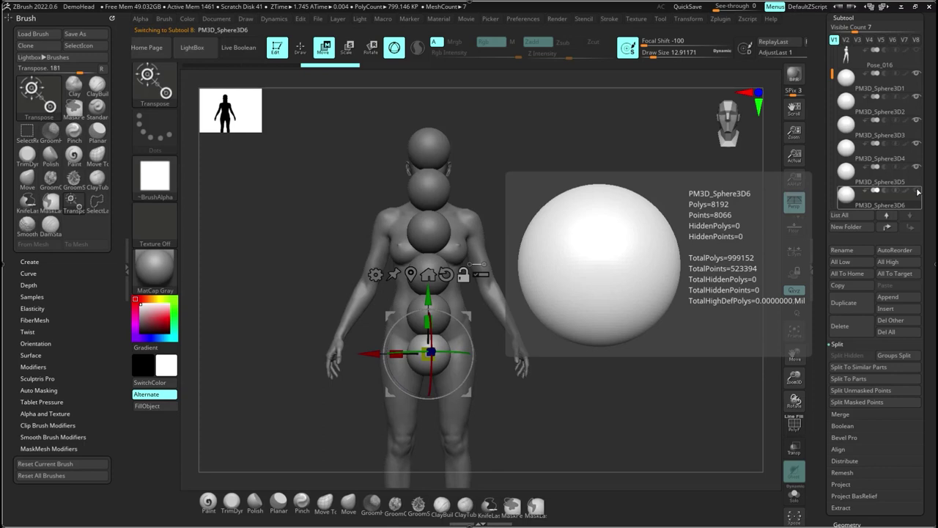
# Step: Toggle the visibility of PM3D_Sphere3D6 on and off to compare the torso length with and without the lowest sphere
pyautogui.hotkey('ctrl', 'z')
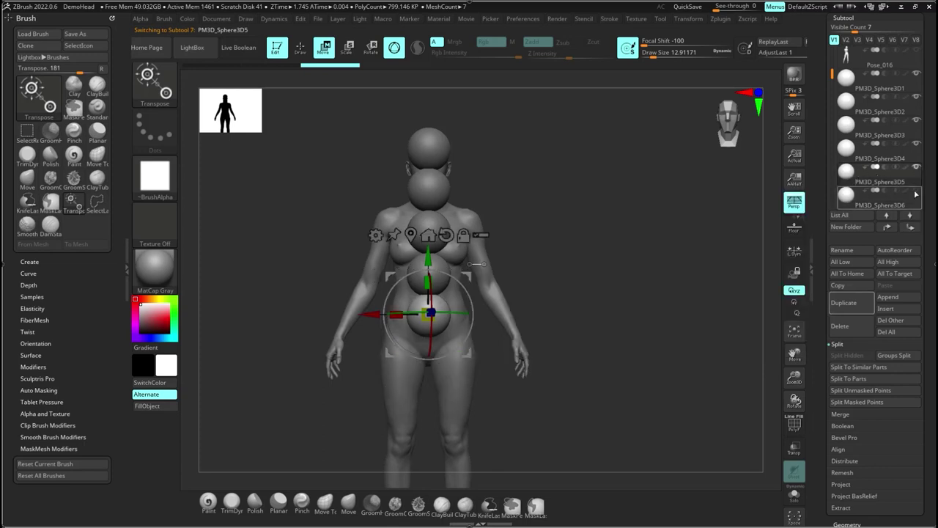
pyautogui.moveTo(917, 192)
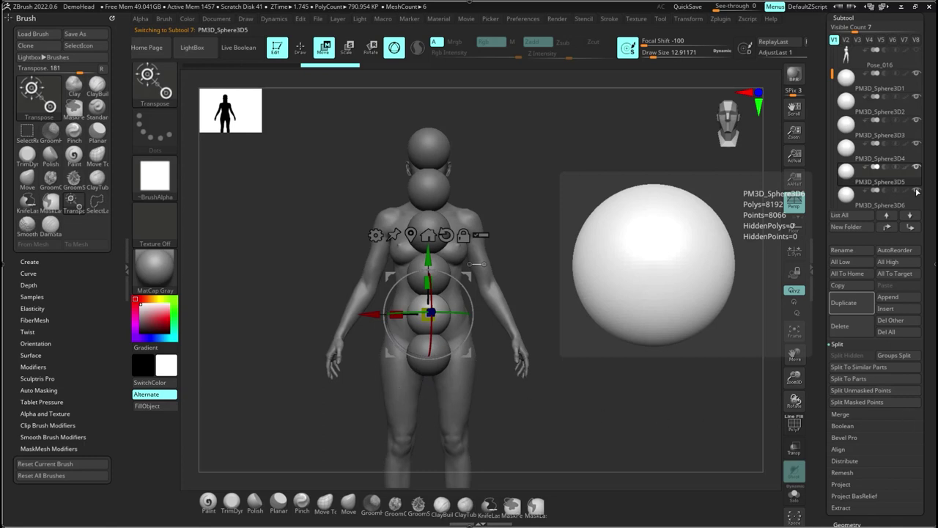
pyautogui.click(916, 192)
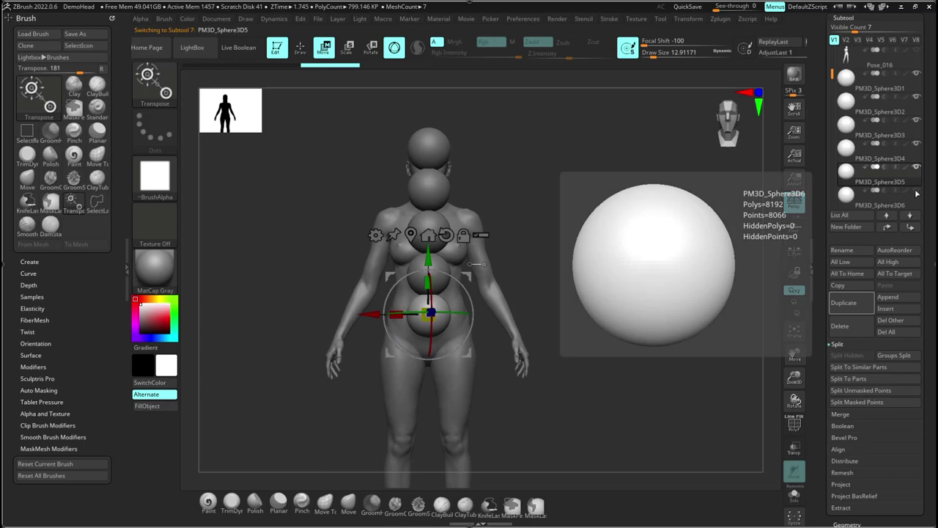
pyautogui.click(917, 193)
pyautogui.click(916, 193)
pyautogui.click(916, 194)
pyautogui.click(916, 193)
pyautogui.click(916, 193)
pyautogui.click(916, 193)
pyautogui.click(916, 193)
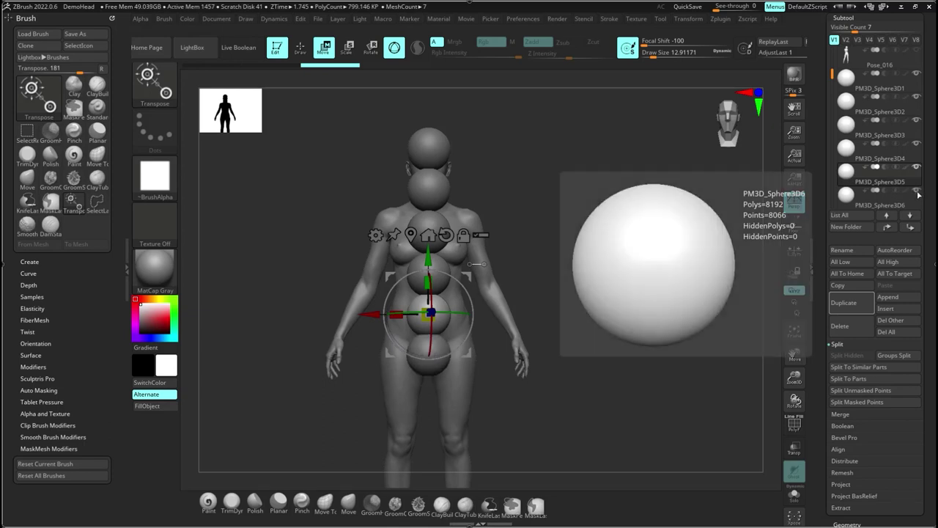
pyautogui.moveTo(525, 291); pyautogui.dragTo(595, 273)
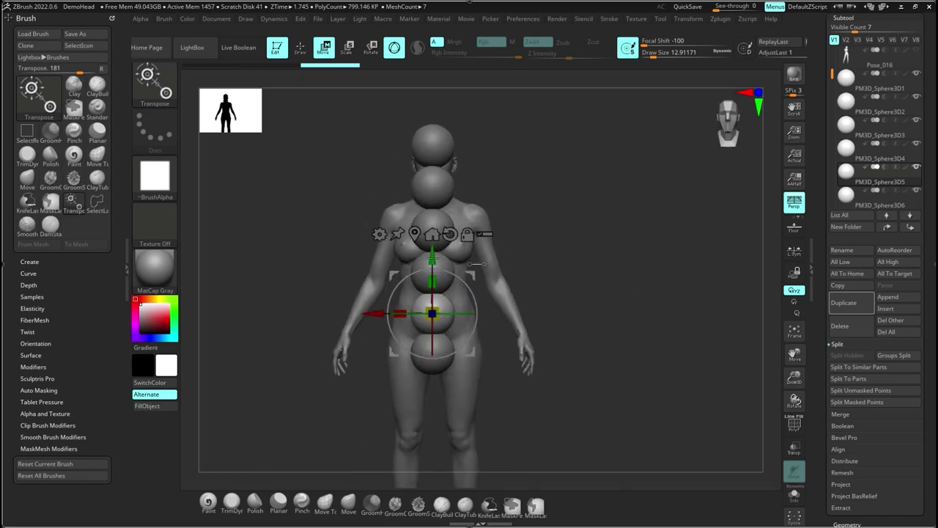
# Step: Move the lowest sphere up so it overlaps the fifth sphere and ends at the crotch
pyautogui.keyDown('alt'); pyautogui.click(432, 356); pyautogui.keyUp('alt')
pyautogui.moveTo(432, 297); pyautogui.dragTo(432, 277)
pyautogui.moveTo(433, 333); pyautogui.dragTo(433, 328)
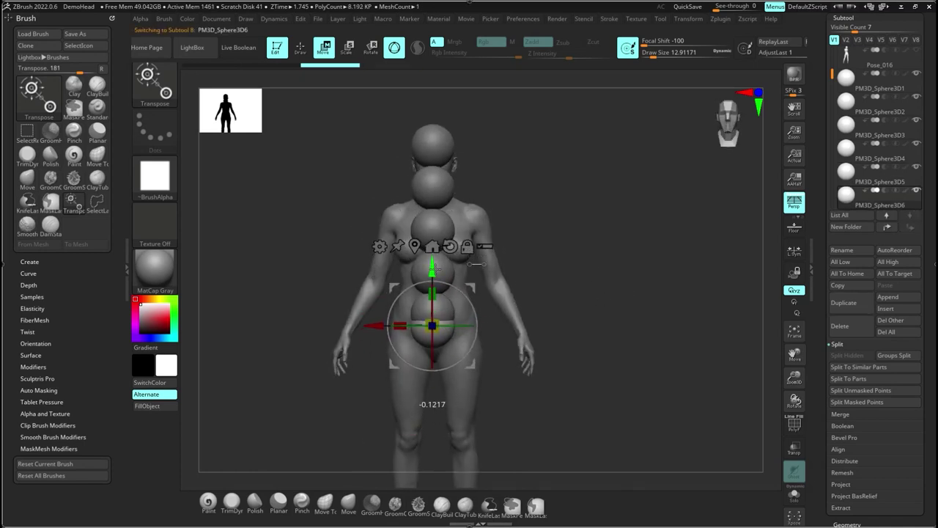
pyautogui.moveTo(436, 268); pyautogui.dragTo(435, 281)
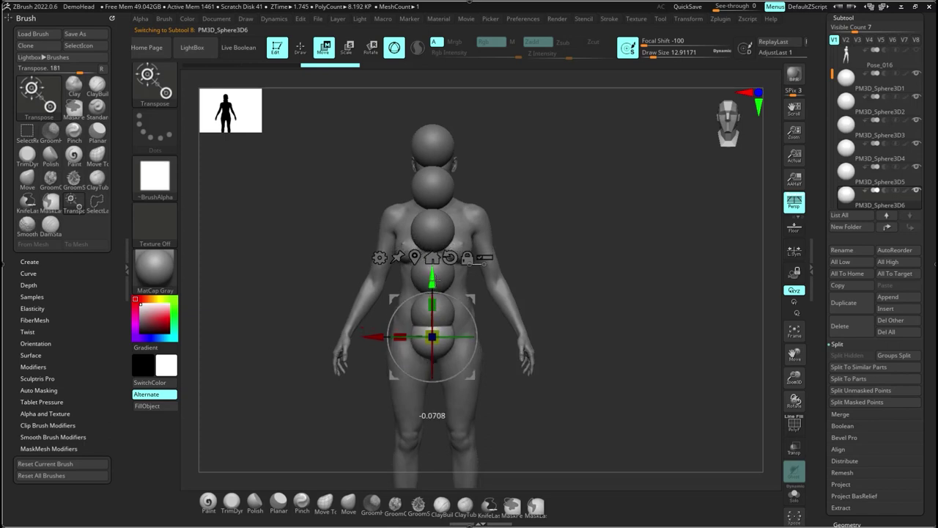
# Step: Duplicate the crotch sphere and shift the copy sideways onto the upper thigh as the start of the leg stack
pyautogui.click(854, 297)
pyautogui.moveTo(376, 337); pyautogui.dragTo(422, 336)
pyautogui.moveTo(480, 278); pyautogui.dragTo(477, 280)
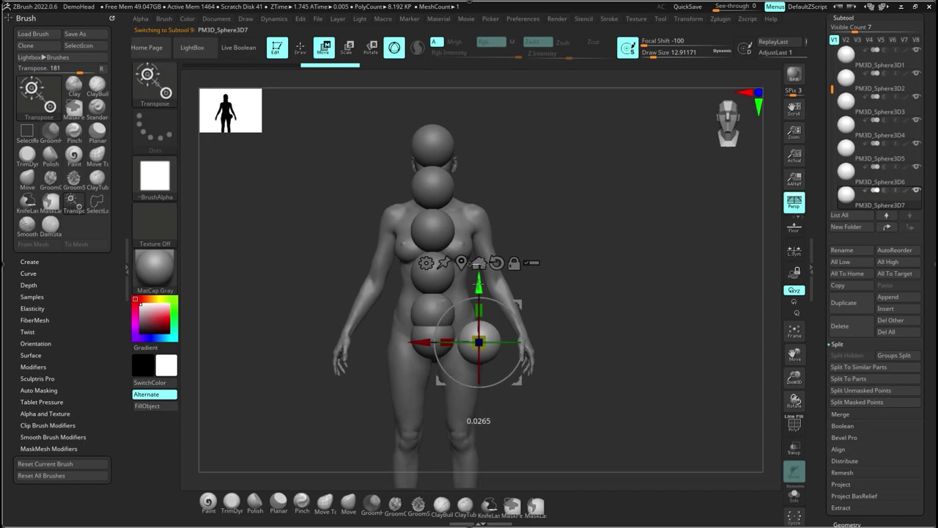
pyautogui.moveTo(478, 281); pyautogui.dragTo(476, 281)
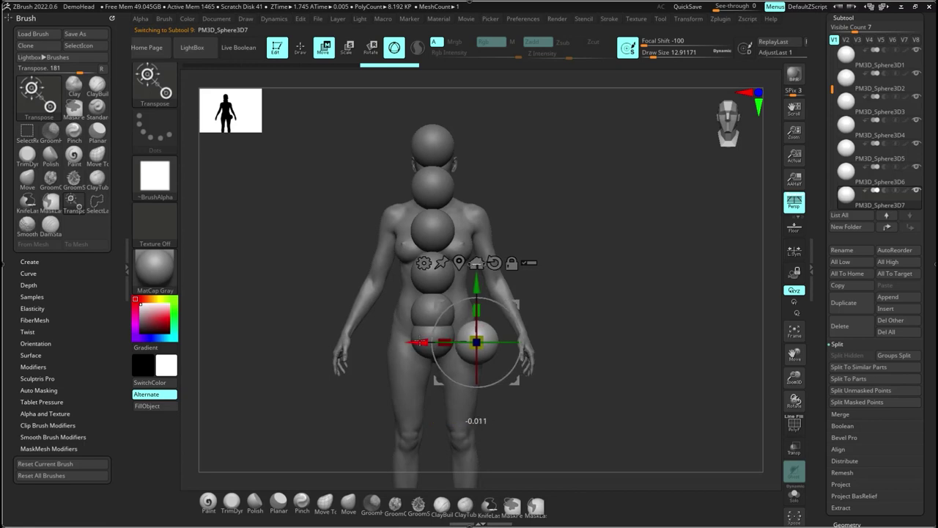
pyautogui.moveTo(421, 342); pyautogui.dragTo(419, 341)
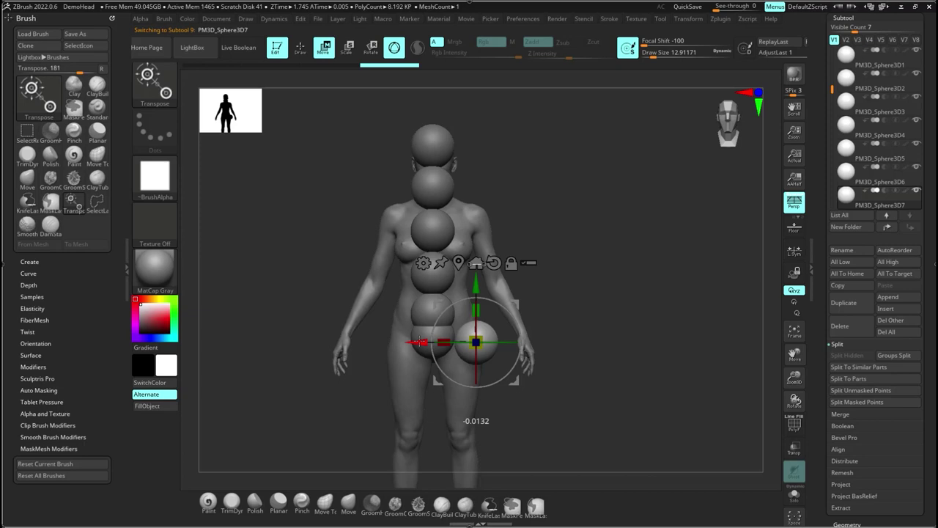
pyautogui.moveTo(420, 341); pyautogui.dragTo(409, 341)
# Step: Duplicate the thigh sphere five times, stacking the copies edge to edge down the leg to the foot
pyautogui.hotkey('ctrl', 'shift', 'd')
pyautogui.moveTo(463, 287); pyautogui.dragTo(463, 359)
pyautogui.hotkey('ctrl', 'shift', 'd')
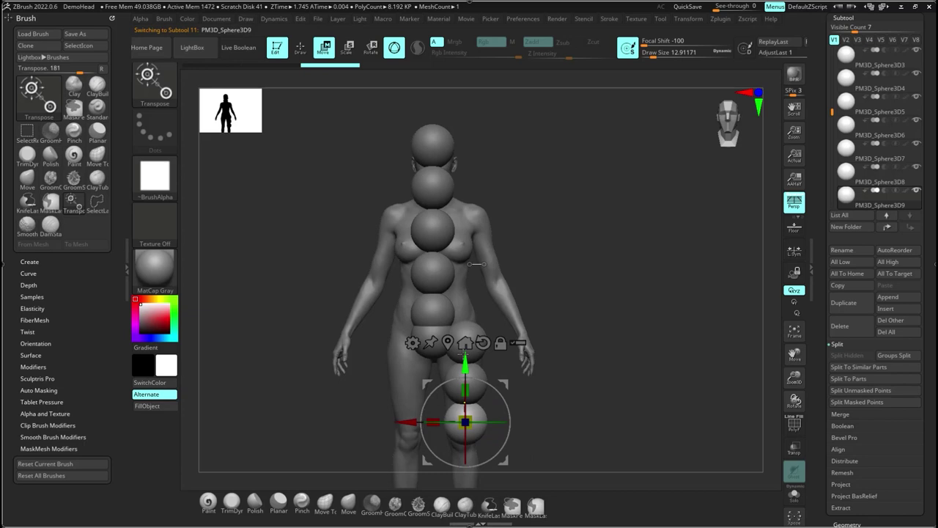
pyautogui.click(844, 303)
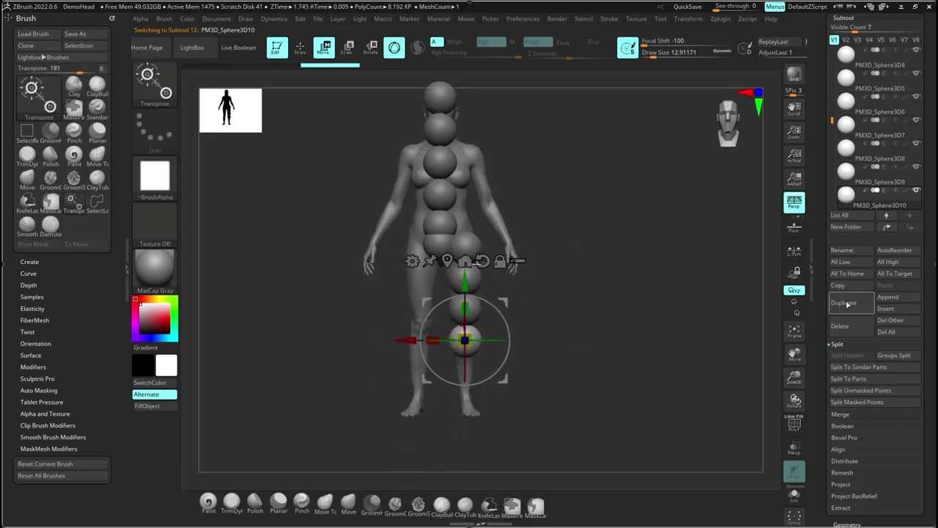
pyautogui.moveTo(463, 314); pyautogui.dragTo(463, 341)
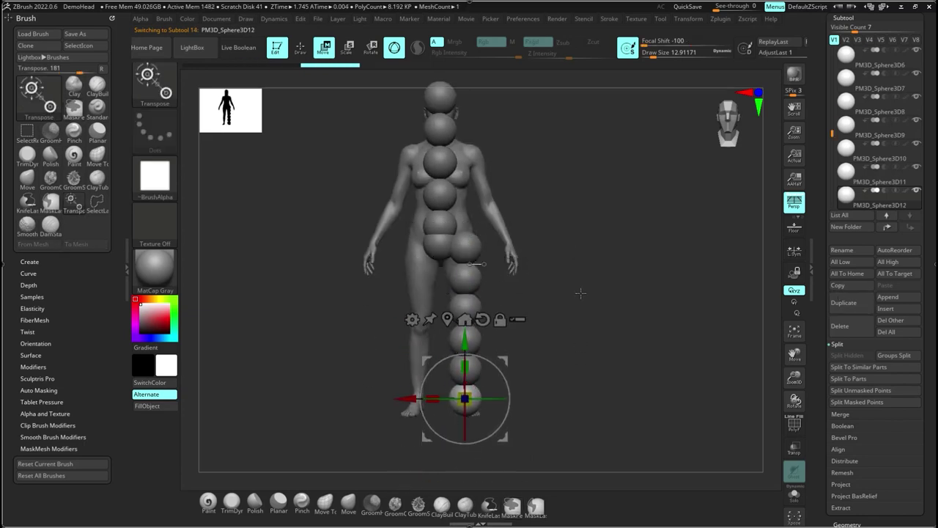
pyautogui.moveTo(580, 291); pyautogui.dragTo(614, 293)
# Step: Merge the spheres from the head down into one subtool, leaving the last foot sphere separate
pyautogui.moveTo(832, 132); pyautogui.dragTo(832, 62)
pyautogui.click(850, 81)
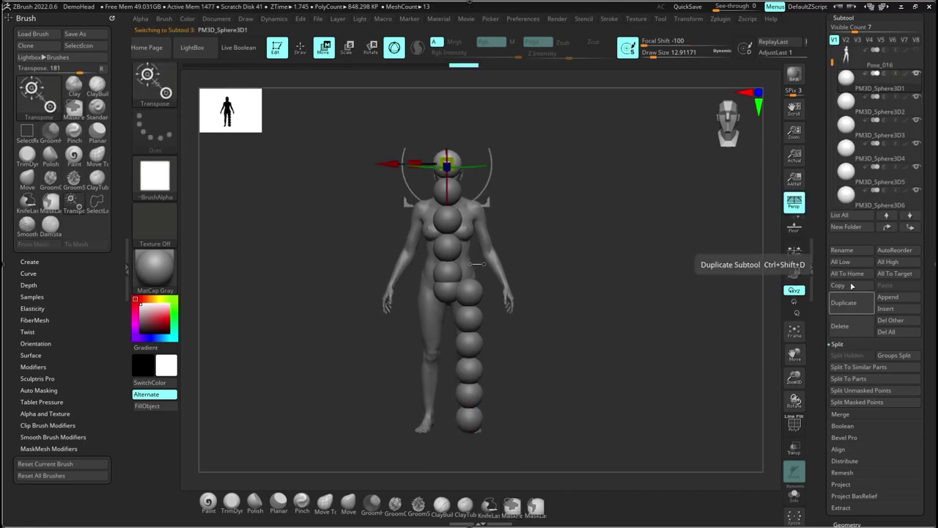
pyautogui.click(841, 414)
pyautogui.click(847, 367)
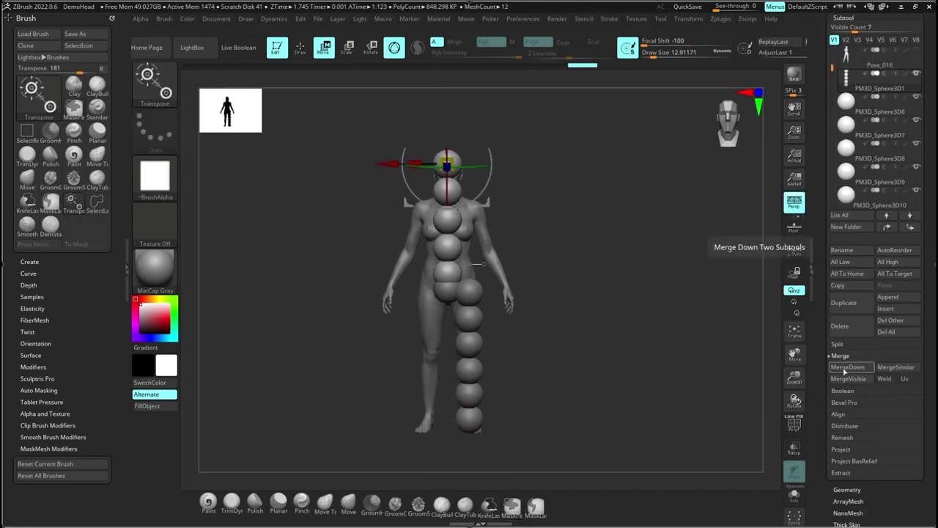
pyautogui.click(847, 367)
pyautogui.click(848, 366)
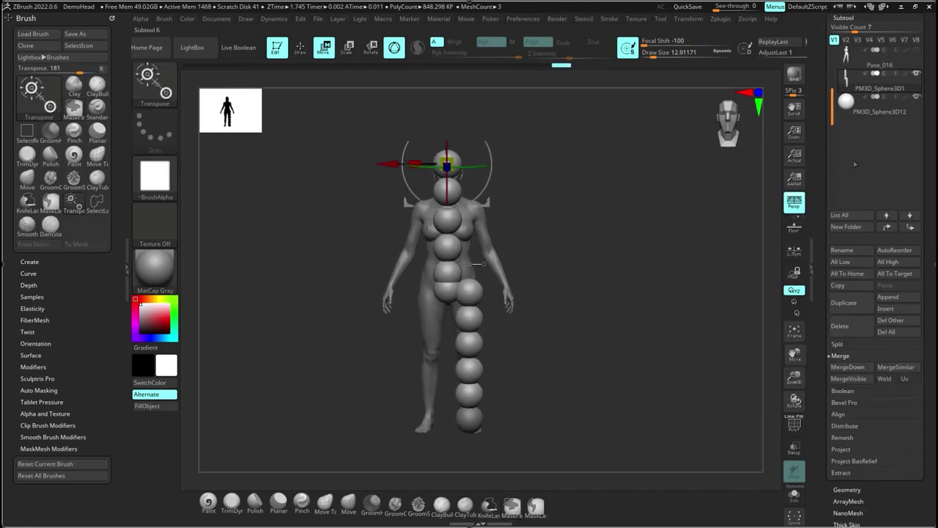
# Step: Duplicate the foot sphere as a separate measuring sphere, then merge the original into the stack and hide the stack
pyautogui.click(855, 105)
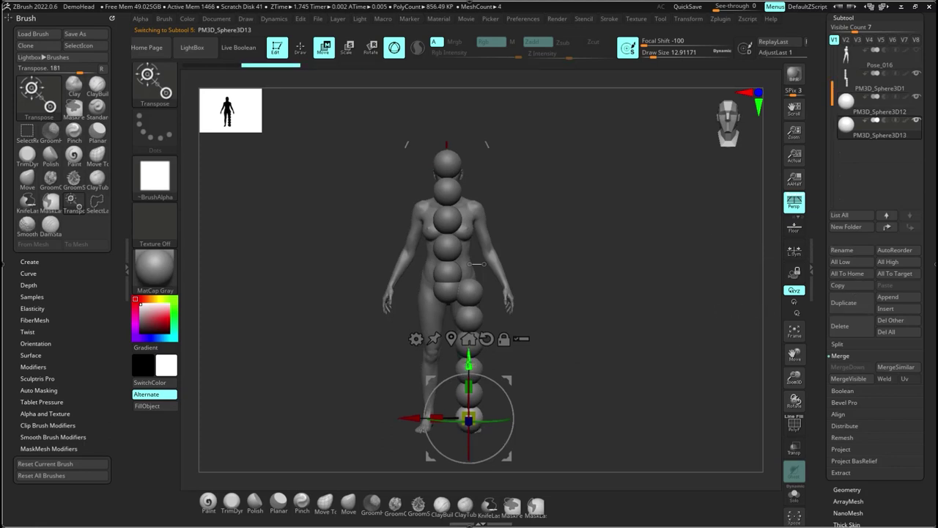
pyautogui.press('Down')
pyautogui.moveTo(848, 103)
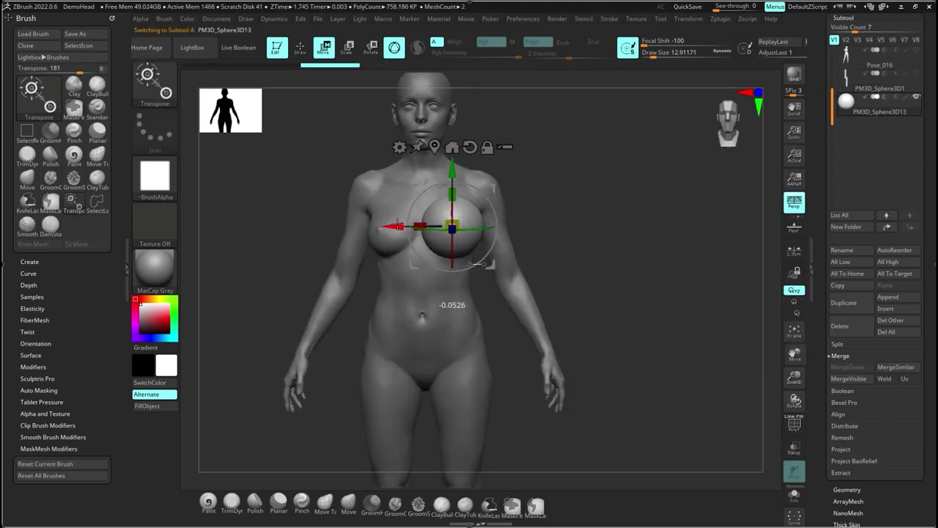
# Step: Copy the measuring sphere on one side of the chest across to the other side, spanning the shoulder width
pyautogui.keyDown('ctrl'); pyautogui.moveTo(439, 220); pyautogui.dragTo(335, 219); pyautogui.keyUp('ctrl')
pyautogui.moveTo(524, 288)
pyautogui.mouseDown()
pyautogui.moveTo(535, 396)
pyautogui.moveTo(586, 279)
pyautogui.moveTo(469, 286)
pyautogui.moveTo(513, 286)
pyautogui.mouseUp()
# Step: Merge the two chest spheres into one subtool and copy the pair down to the hips to compare widths
pyautogui.click(850, 105)
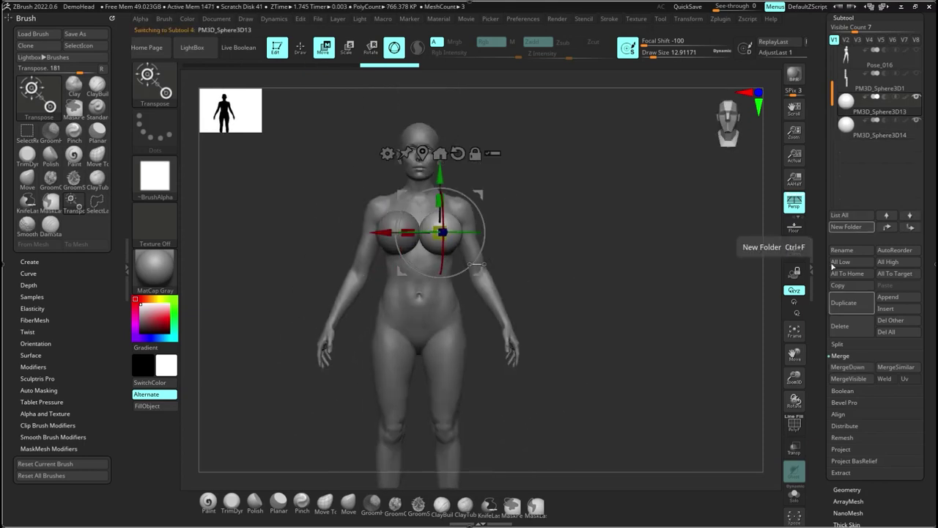
pyautogui.keyDown('ctrl'); pyautogui.moveTo(440, 176); pyautogui.dragTo(445, 260); pyautogui.keyUp('ctrl')
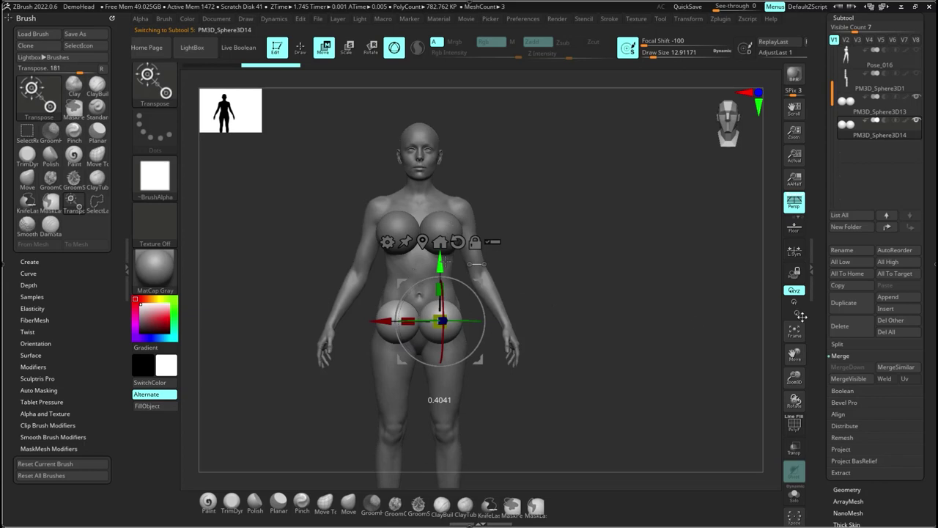
pyautogui.moveTo(447, 260); pyautogui.dragTo(447, 243)
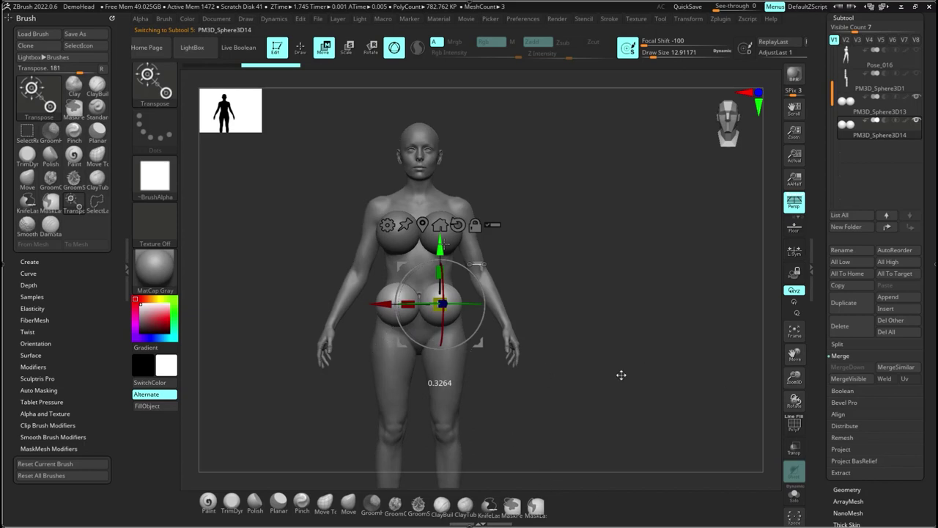
pyautogui.moveTo(443, 244)
pyautogui.mouseDown()
pyautogui.moveTo(444, 270)
pyautogui.moveTo(443, 253)
pyautogui.mouseUp()
pyautogui.moveTo(522, 377)
pyautogui.mouseDown()
pyautogui.moveTo(539, 378)
pyautogui.moveTo(532, 372)
pyautogui.mouseUp()
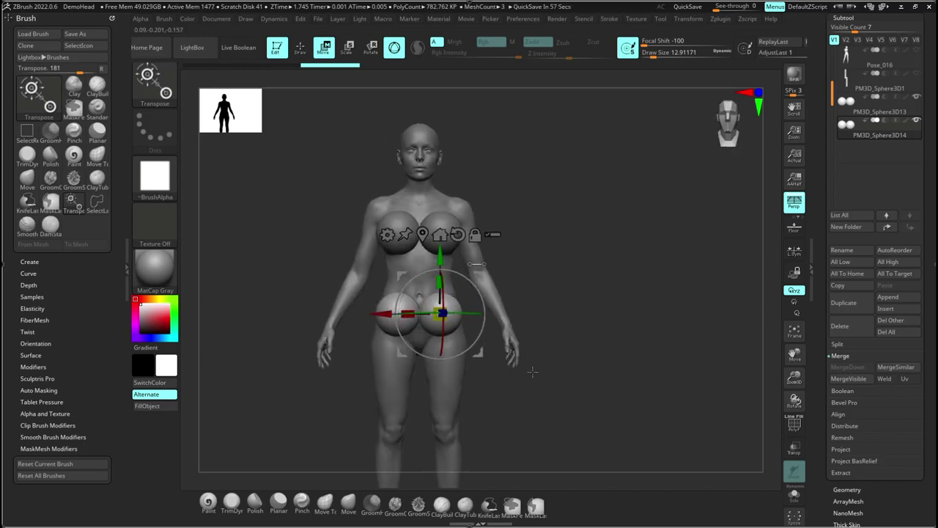
# Step: Hide the base mesh and both sphere pairs, leaving only the sphere stack visible
pyautogui.click(916, 120)
pyautogui.click(916, 96)
pyautogui.click(916, 72)
pyautogui.scroll(1, 914, 60)
pyautogui.click(916, 49)
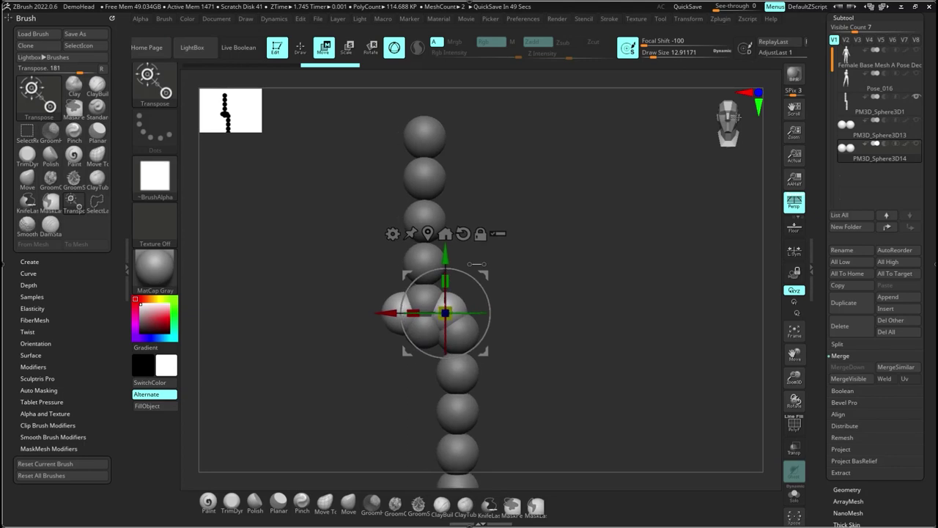
pyautogui.click(917, 51)
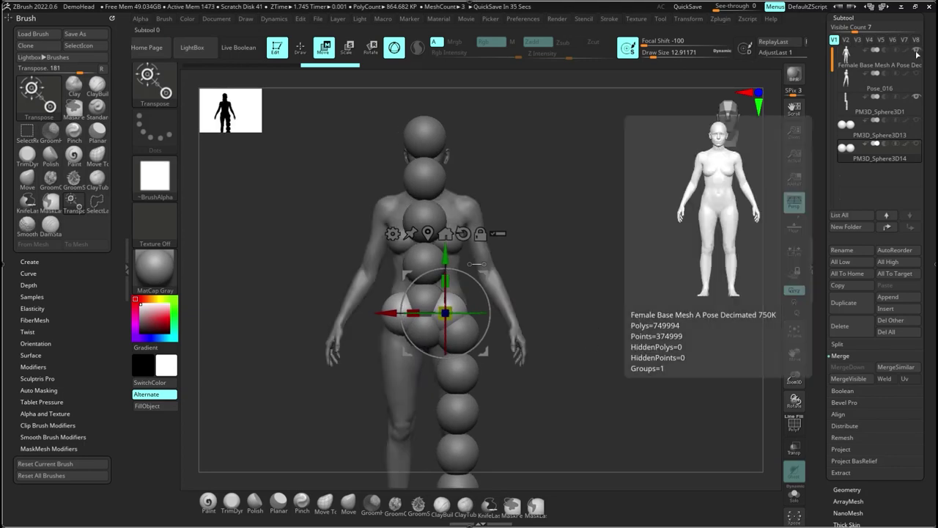
pyautogui.click(917, 52)
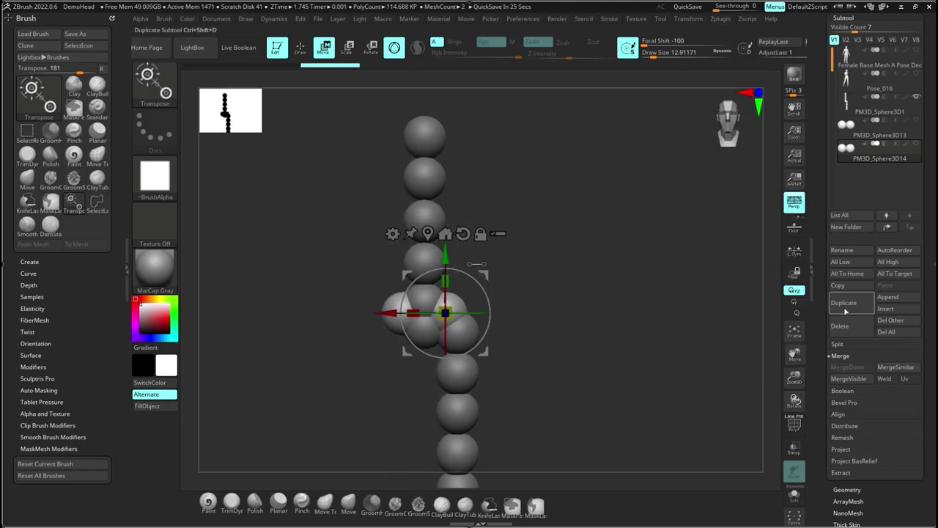
# Step: Append a cube, scale it down uniformly and position it over the pelvis section of the sphere stack
pyautogui.click(895, 298)
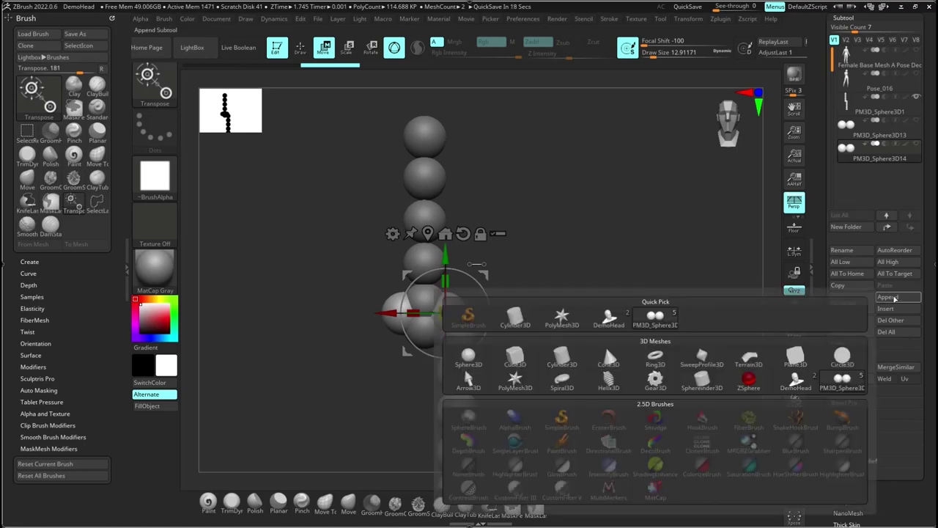
pyautogui.click(515, 356)
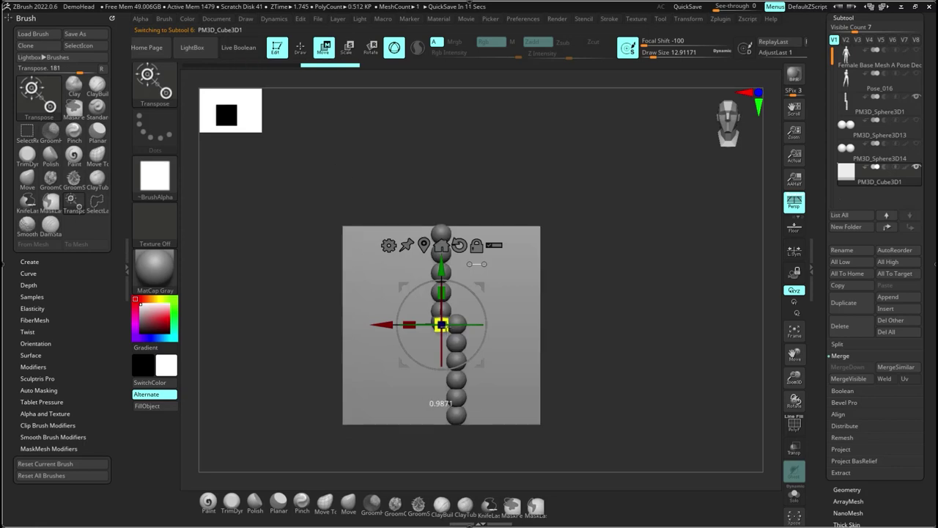
pyautogui.moveTo(440, 325); pyautogui.dragTo(400, 250)
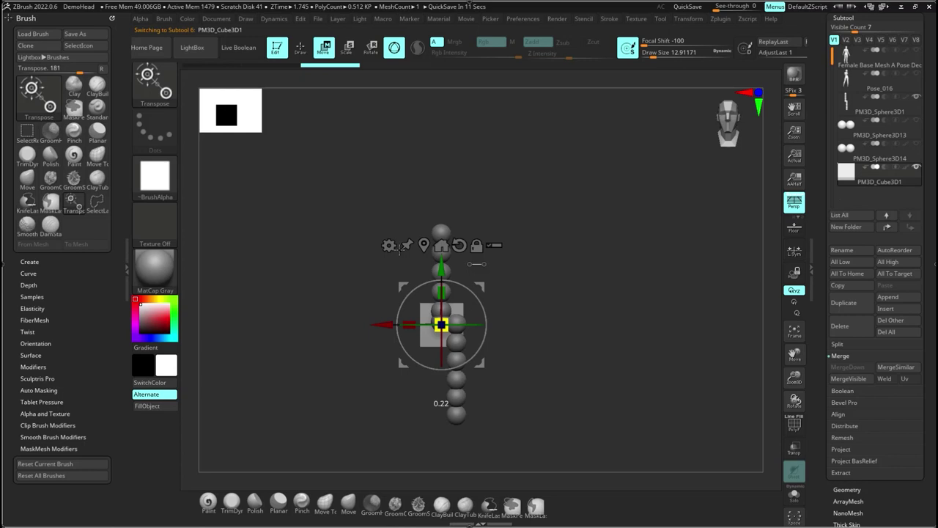
pyautogui.moveTo(400, 249); pyautogui.dragTo(401, 251)
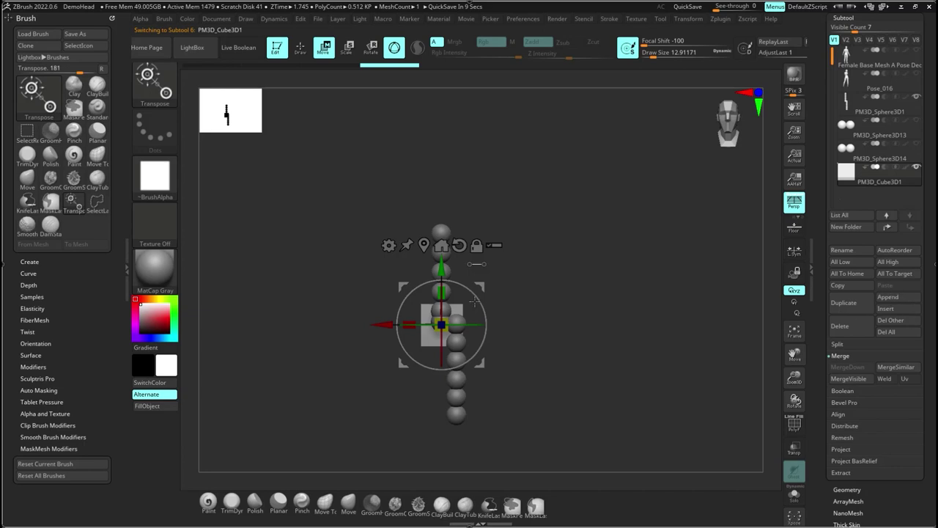
pyautogui.moveTo(445, 264); pyautogui.dragTo(442, 241)
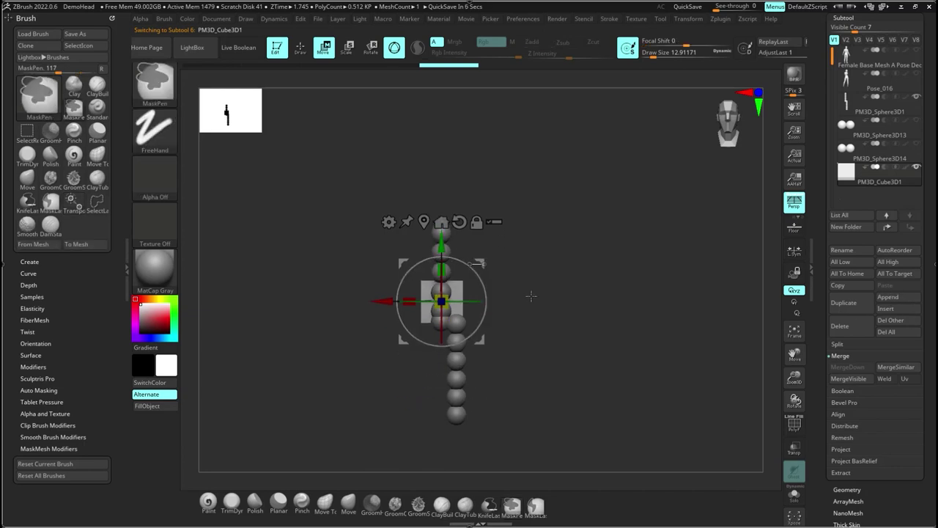
pyautogui.keyDown('ctrl'); pyautogui.moveTo(530, 295); pyautogui.dragTo(538, 442, button='right'); pyautogui.keyUp('ctrl')
pyautogui.moveTo(441, 244); pyautogui.dragTo(442, 294)
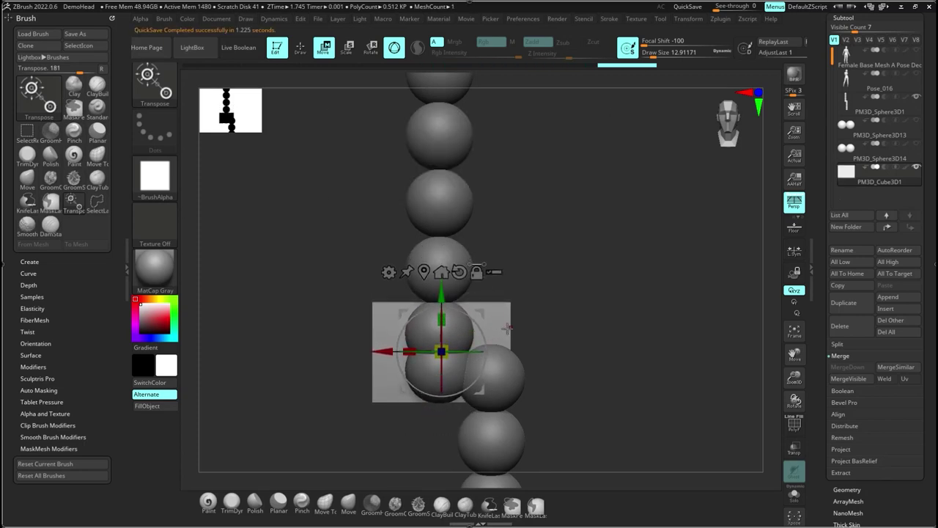
# Step: Deepen the cube from front to back with the hip sphere pair shown, and show the base mesh for comparison
pyautogui.click(916, 145)
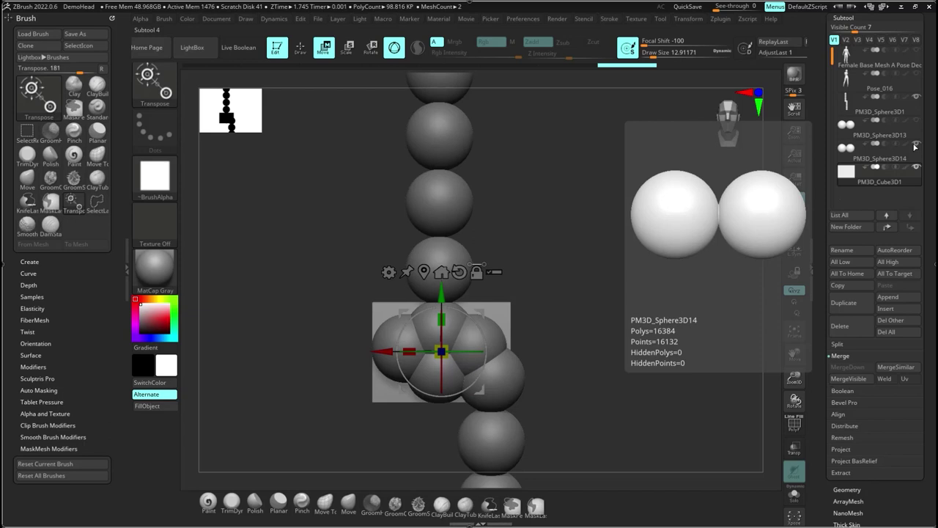
pyautogui.click(915, 146)
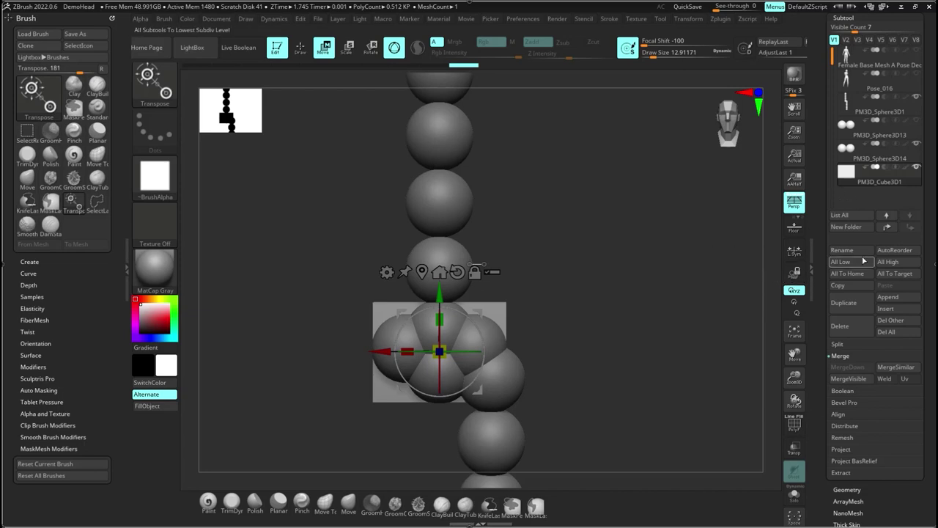
pyautogui.moveTo(352, 319); pyautogui.dragTo(601, 323)
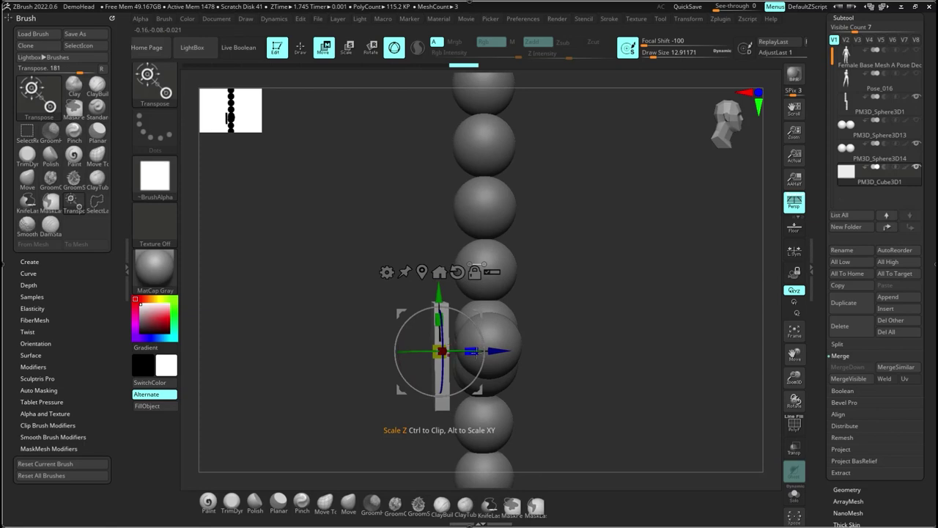
pyautogui.moveTo(472, 350); pyautogui.dragTo(697, 322)
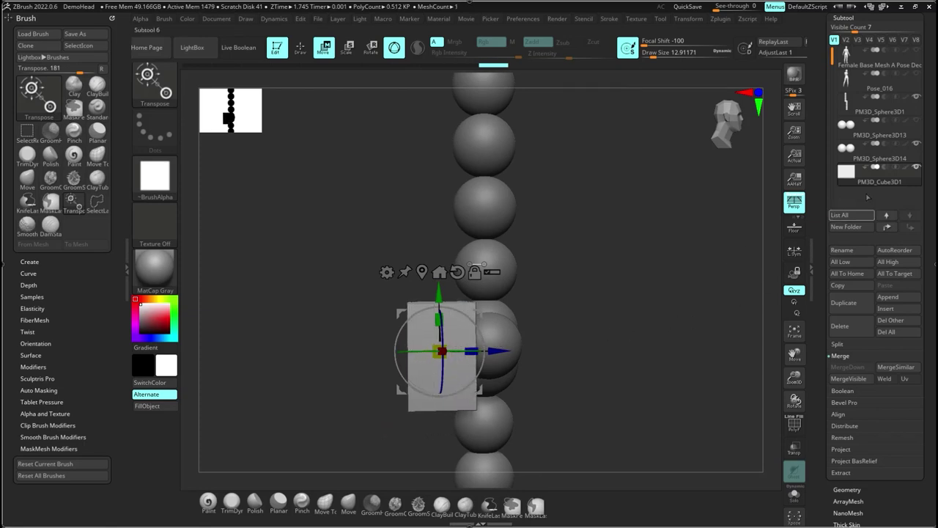
pyautogui.click(915, 50)
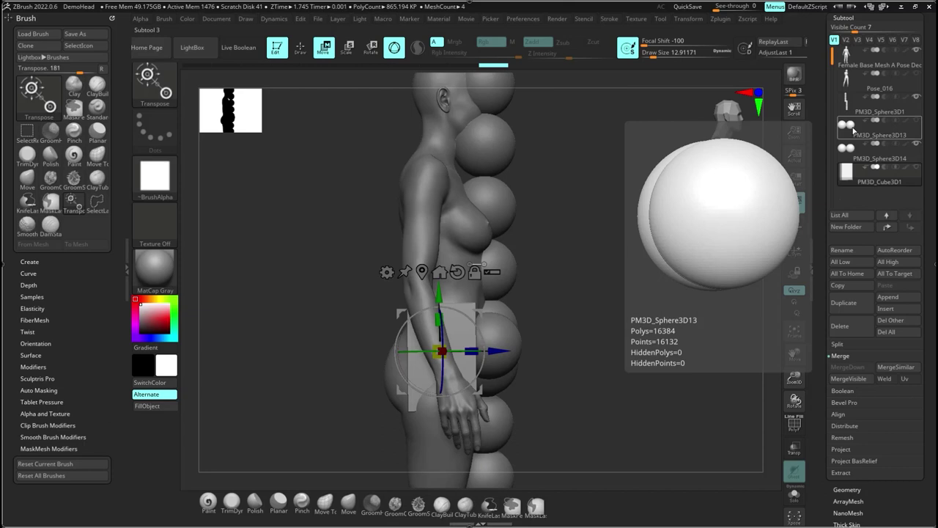
# Step: Try the hip sphere pair lower at the upper thighs and return it to hip level
pyautogui.click(853, 150)
pyautogui.moveTo(562, 347); pyautogui.dragTo(502, 354)
pyautogui.moveTo(436, 287); pyautogui.dragTo(438, 381)
pyautogui.moveTo(499, 431); pyautogui.dragTo(503, 428)
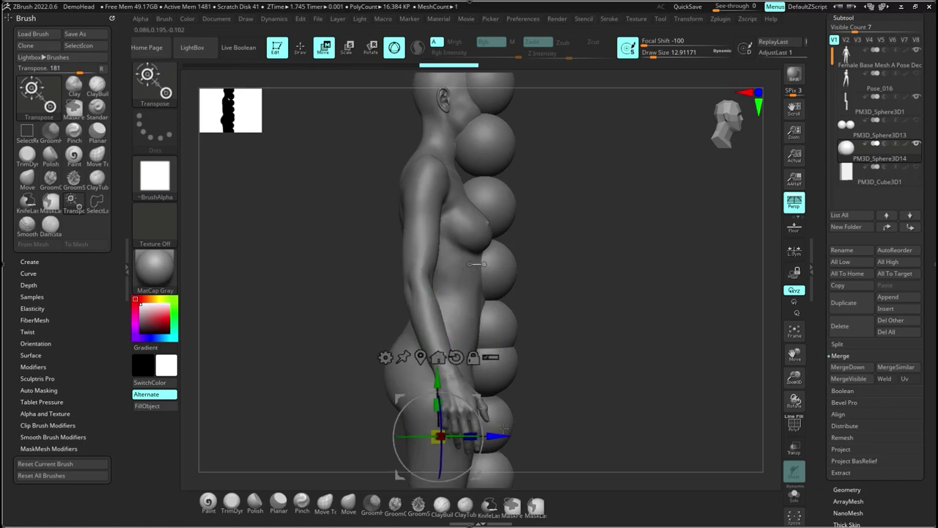
pyautogui.moveTo(437, 378); pyautogui.dragTo(437, 288)
# Step: Hide the hip sphere pair and narrow the cube to fit the base mesh's hips, with perspective turned off
pyautogui.moveTo(660, 336); pyautogui.dragTo(557, 338)
pyautogui.click(916, 143)
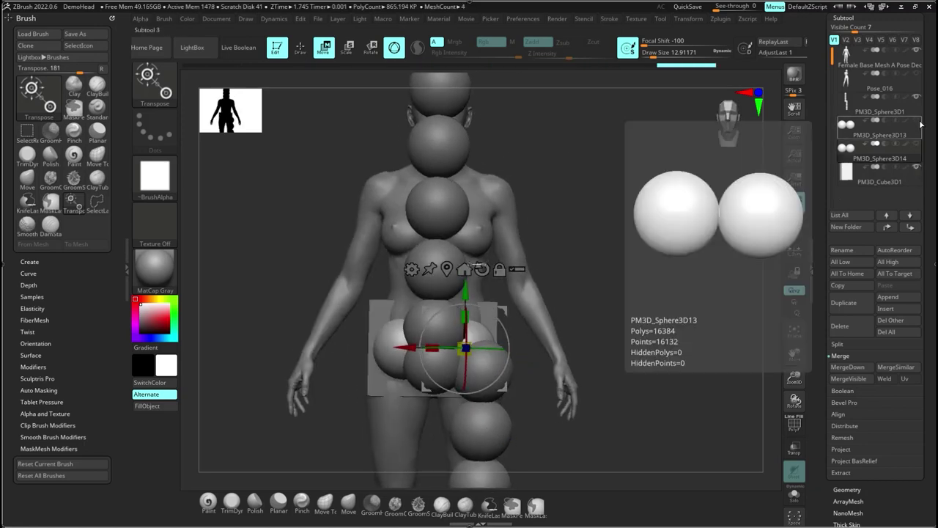
pyautogui.click(879, 173)
pyautogui.moveTo(401, 346); pyautogui.dragTo(409, 352)
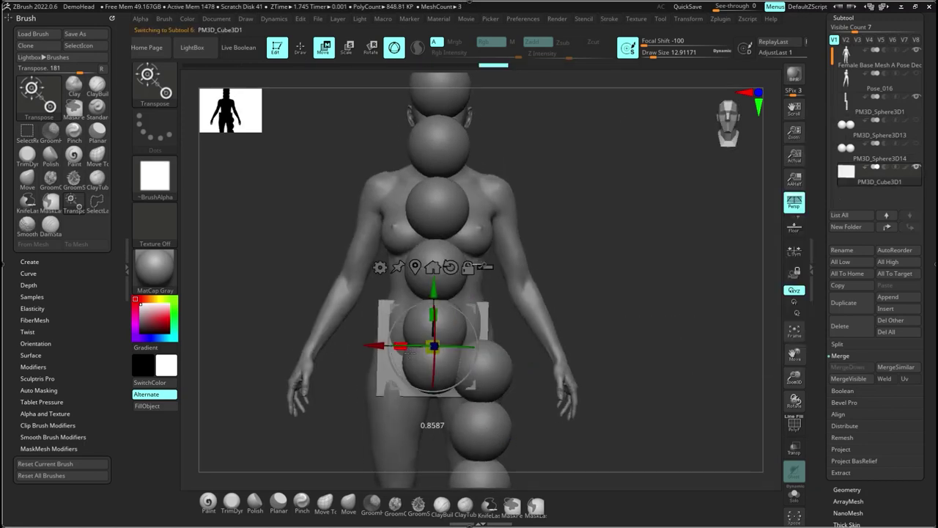
pyautogui.click(794, 201)
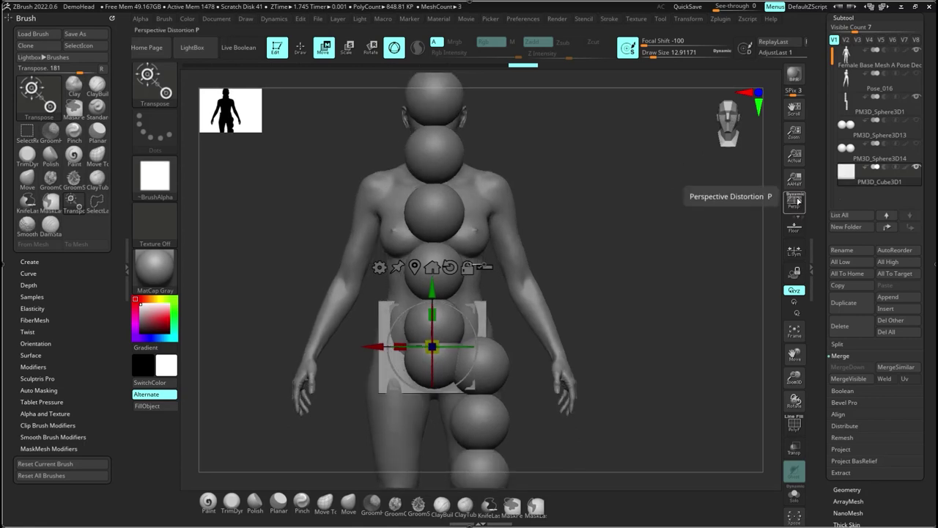
pyautogui.moveTo(376, 346); pyautogui.dragTo(396, 349)
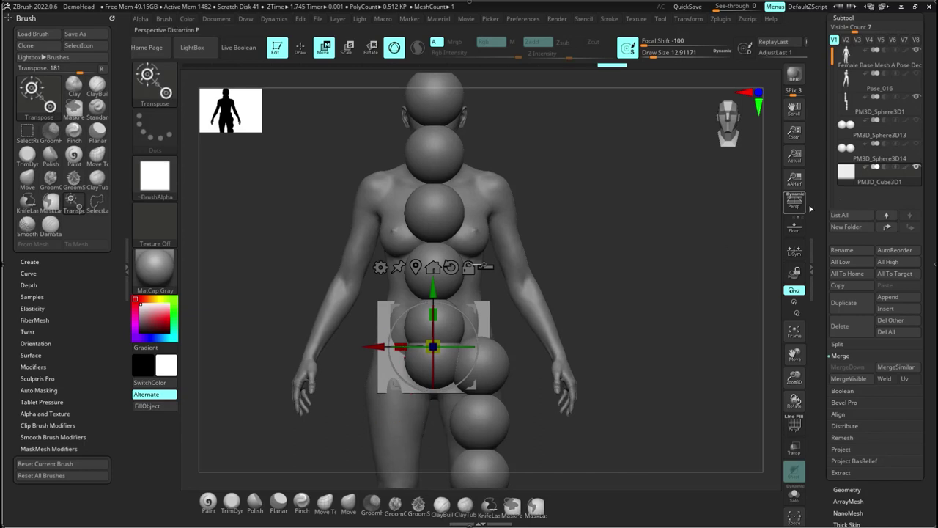
# Step: Adjust the pelvis cube's depth and height with perspective back on and the base mesh hidden
pyautogui.moveTo(513, 327); pyautogui.dragTo(586, 315, button='right')
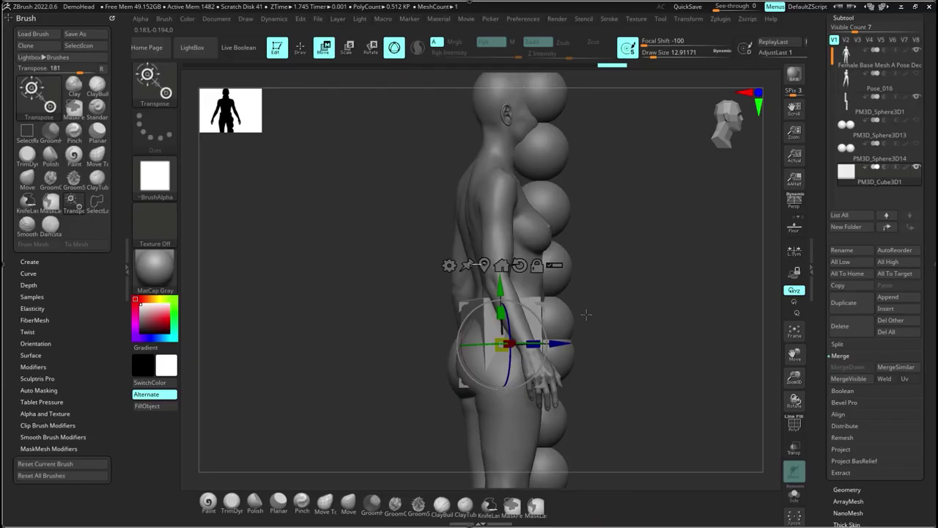
pyautogui.click(794, 201)
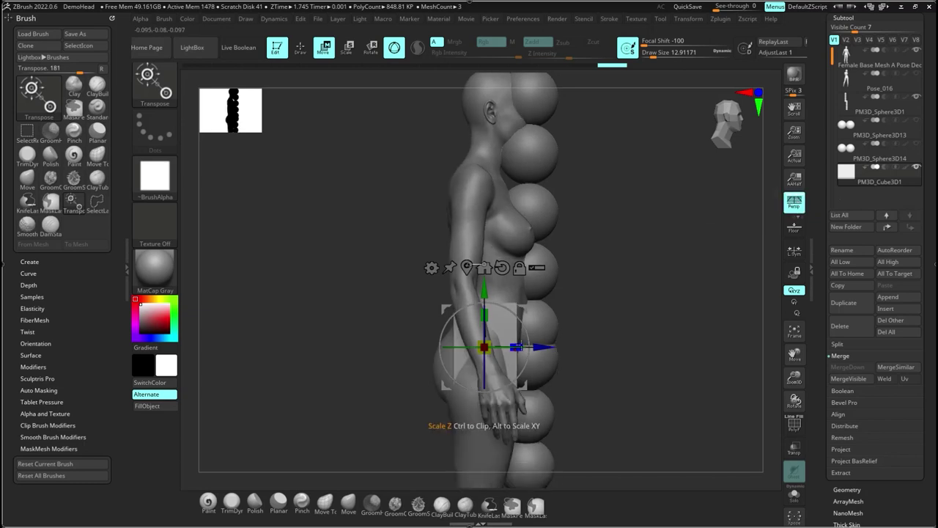
pyautogui.click(867, 111)
pyautogui.click(916, 96)
pyautogui.moveTo(516, 315); pyautogui.dragTo(523, 325)
pyautogui.keyDown('shift'); pyautogui.moveTo(623, 293); pyautogui.dragTo(550, 294); pyautogui.keyUp('shift')
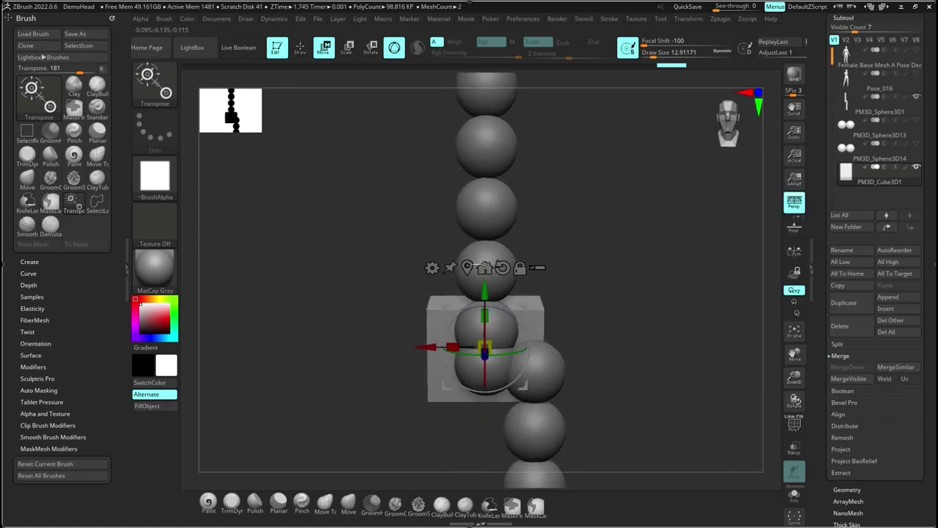
pyautogui.moveTo(485, 291); pyautogui.dragTo(485, 313)
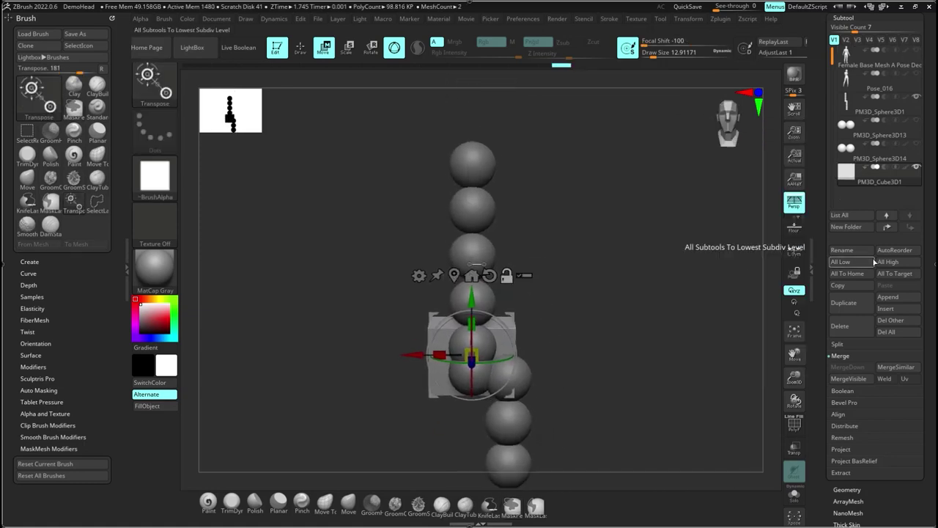
# Step: Append a sphere and reshape it into an upright rib cage ellipsoid above the pelvis cube
pyautogui.click(888, 297)
pyautogui.click(482, 384)
pyautogui.keyDown('alt'); pyautogui.click(482, 384); pyautogui.keyUp('alt')
pyautogui.moveTo(473, 377); pyautogui.dragTo(447, 410)
pyautogui.moveTo(473, 320); pyautogui.dragTo(473, 227)
pyautogui.moveTo(442, 261); pyautogui.dragTo(480, 264)
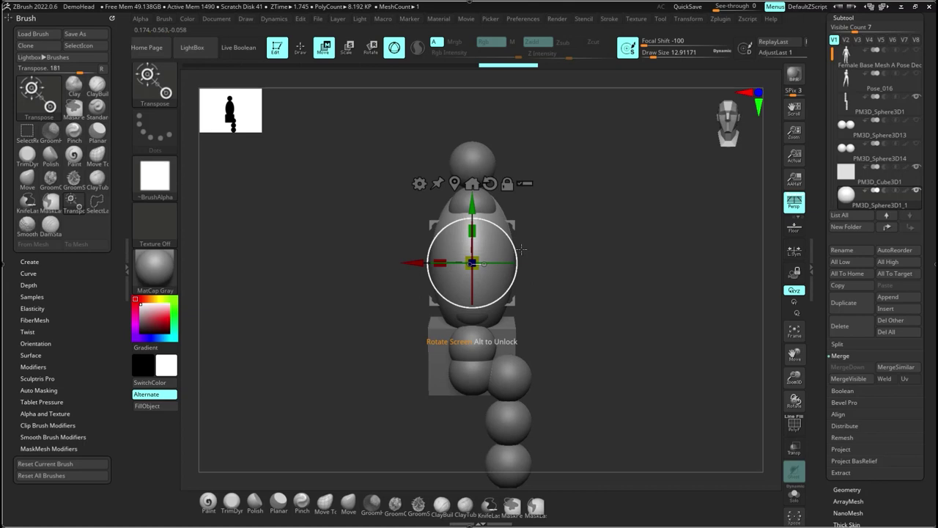
pyautogui.moveTo(473, 232); pyautogui.dragTo(473, 240)
pyautogui.moveTo(473, 207)
pyautogui.mouseDown()
pyautogui.moveTo(473, 239)
pyautogui.moveTo(475, 226)
pyautogui.mouseUp()
# Step: Reduce the rib cage ellipsoid's front-to-back depth and align it over the pelvis cube
pyautogui.moveTo(485, 234); pyautogui.dragTo(531, 246, button='right')
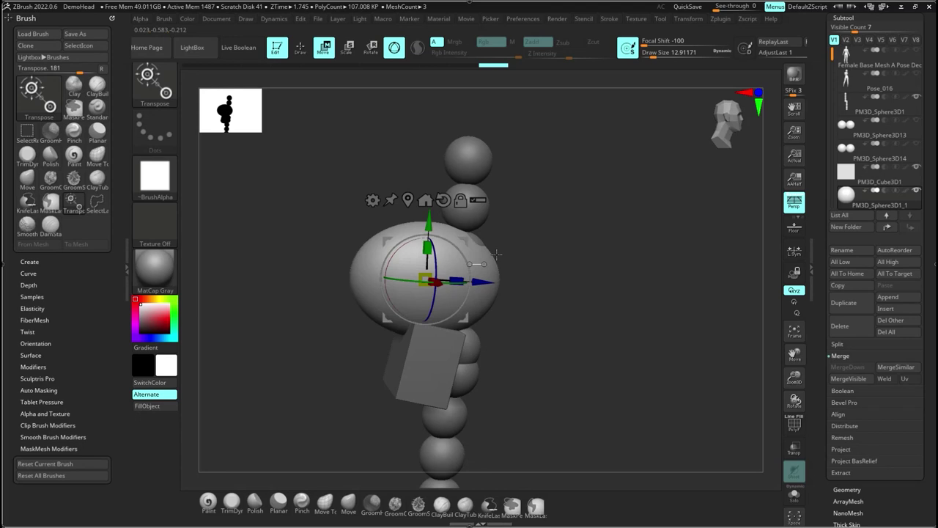
pyautogui.moveTo(457, 281); pyautogui.dragTo(437, 281)
pyautogui.moveTo(502, 239); pyautogui.dragTo(487, 237, button='right')
pyautogui.moveTo(487, 281); pyautogui.dragTo(493, 282)
pyautogui.moveTo(459, 248); pyautogui.dragTo(431, 255)
pyautogui.moveTo(429, 227); pyautogui.dragTo(429, 231)
pyautogui.moveTo(576, 259); pyautogui.dragTo(539, 261)
pyautogui.moveTo(409, 286); pyautogui.dragTo(386, 283)
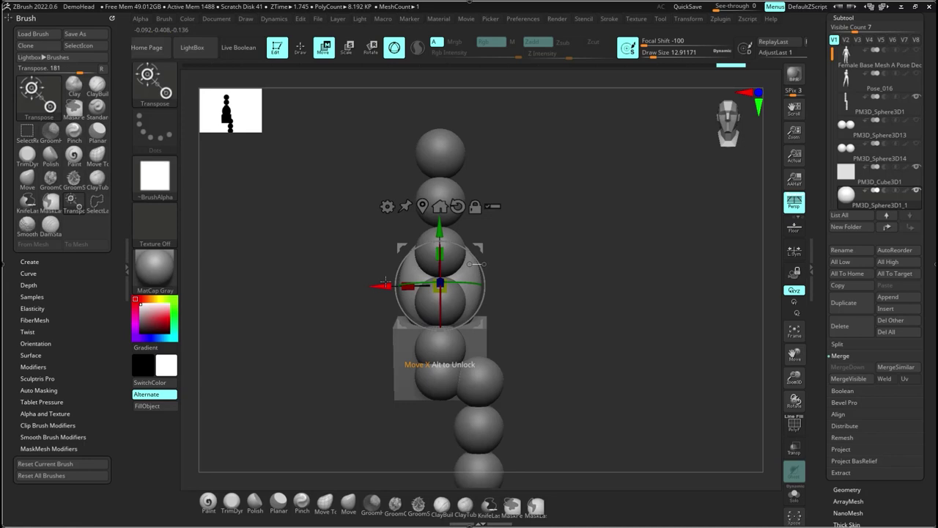
# Step: Turn perspective off and fine-tune the rib cage ellipsoid's placement relative to the cube and sphere stack
pyautogui.click(794, 202)
pyautogui.moveTo(385, 284); pyautogui.dragTo(384, 285)
pyautogui.moveTo(535, 316); pyautogui.dragTo(581, 318)
pyautogui.moveTo(478, 304); pyautogui.dragTo(476, 310)
pyautogui.moveTo(576, 312); pyautogui.dragTo(504, 326)
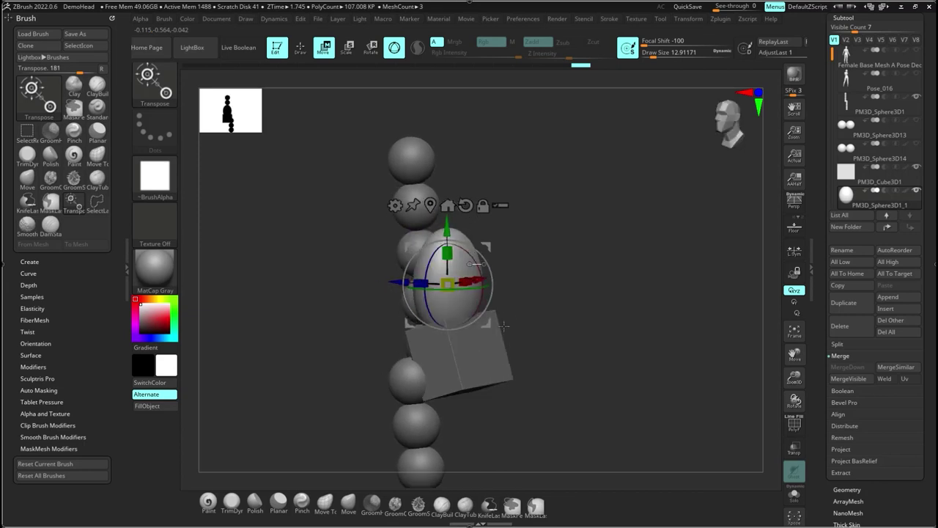
pyautogui.moveTo(505, 326); pyautogui.dragTo(578, 299)
# Step: Toggle the base mesh's visibility repeatedly to compare its torso with the rib cage ellipsoid and pelvis cube
pyautogui.click(917, 51)
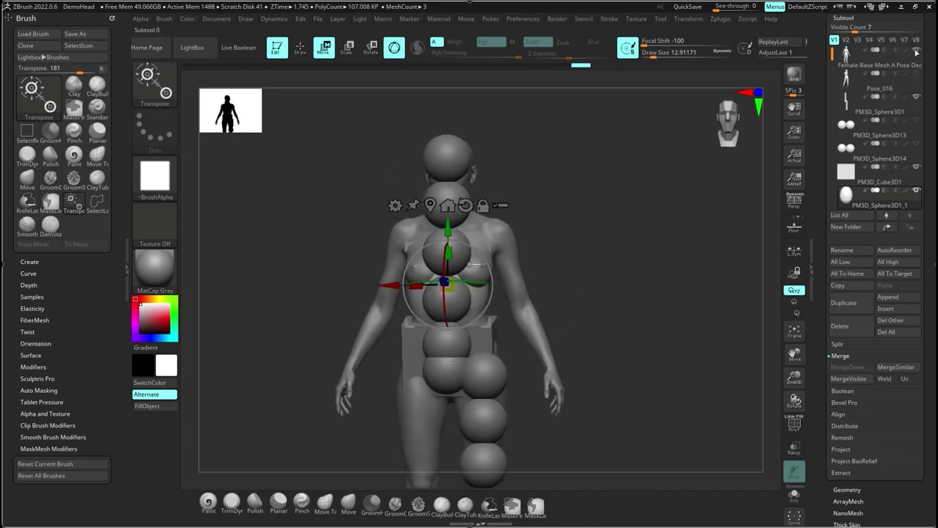
pyautogui.click(917, 50)
pyautogui.click(917, 51)
pyautogui.click(917, 50)
pyautogui.click(916, 51)
pyautogui.click(917, 50)
pyautogui.click(917, 50)
pyautogui.click(916, 50)
pyautogui.click(916, 51)
pyautogui.click(916, 51)
pyautogui.click(917, 50)
pyautogui.click(916, 51)
pyautogui.click(916, 50)
pyautogui.click(916, 50)
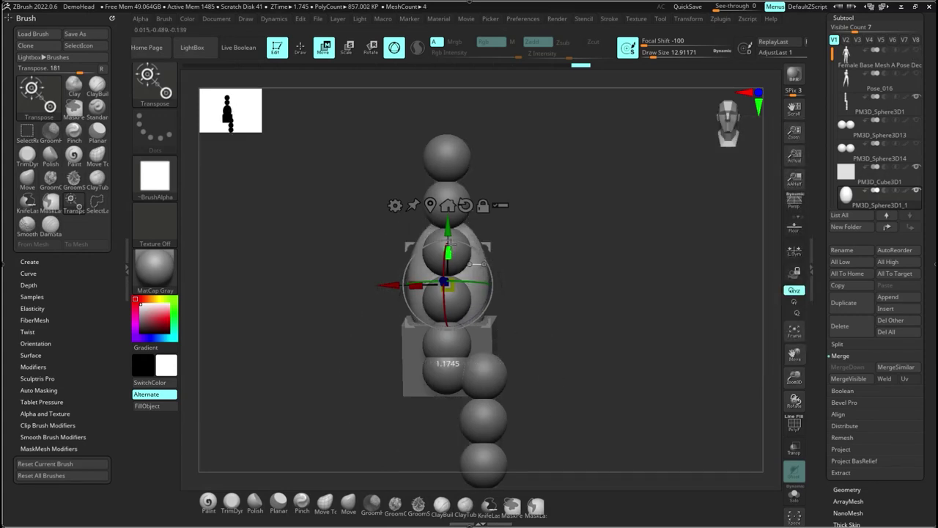
pyautogui.click(917, 50)
pyautogui.click(916, 51)
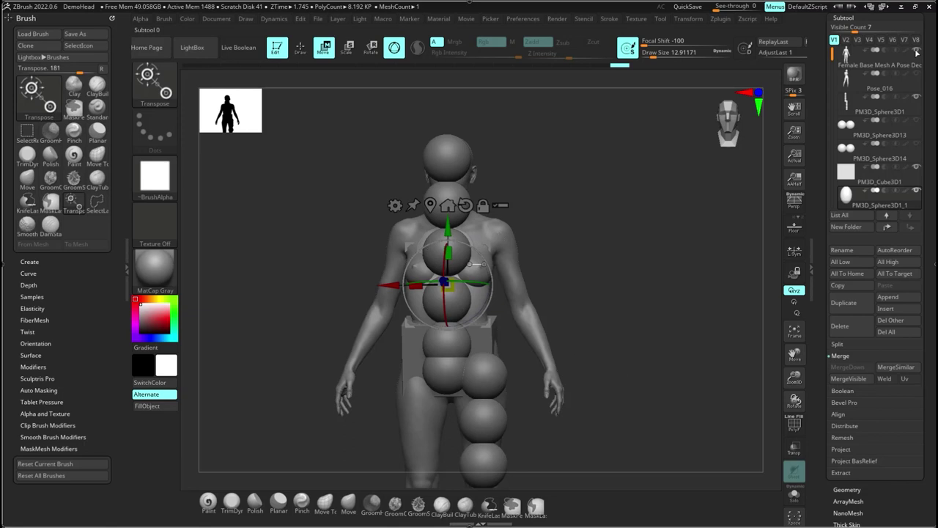
pyautogui.click(916, 52)
pyautogui.moveTo(546, 320)
pyautogui.mouseDown()
pyautogui.moveTo(599, 323)
pyautogui.moveTo(511, 333)
pyautogui.moveTo(544, 365)
pyautogui.moveTo(478, 341)
pyautogui.moveTo(555, 315)
pyautogui.mouseUp()
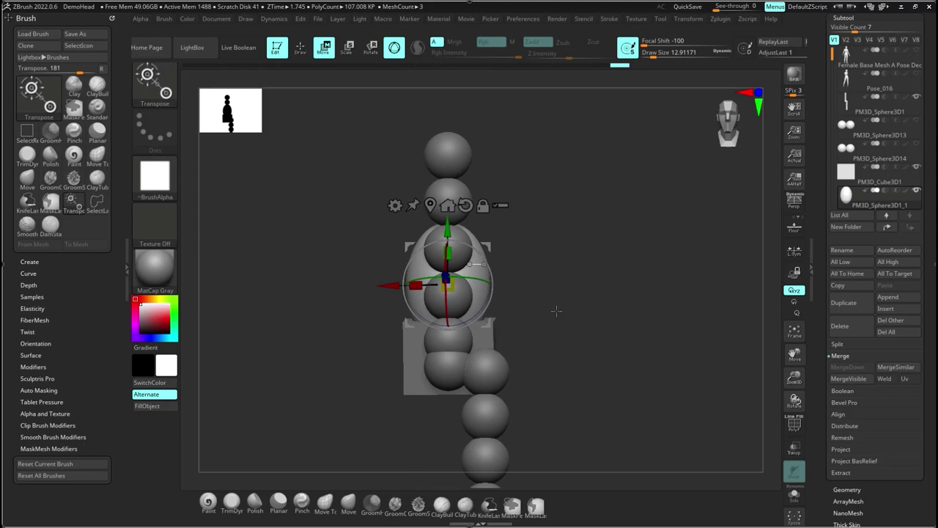
# Step: Hide the measuring sphere stack and DynaMesh the pelvis cube at resolution 168
pyautogui.click(916, 96)
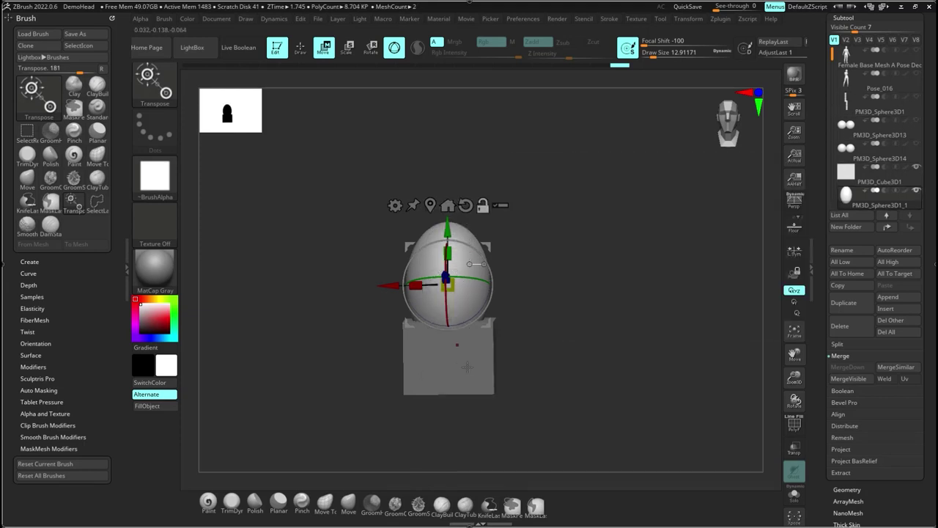
pyautogui.keyDown('alt'); pyautogui.click(467, 366); pyautogui.keyUp('alt')
pyautogui.keyDown('ctrl'); pyautogui.moveTo(467, 366); pyautogui.dragTo(527, 327, button='right'); pyautogui.keyUp('ctrl')
pyautogui.moveTo(847, 487); pyautogui.dragTo(845, 417)
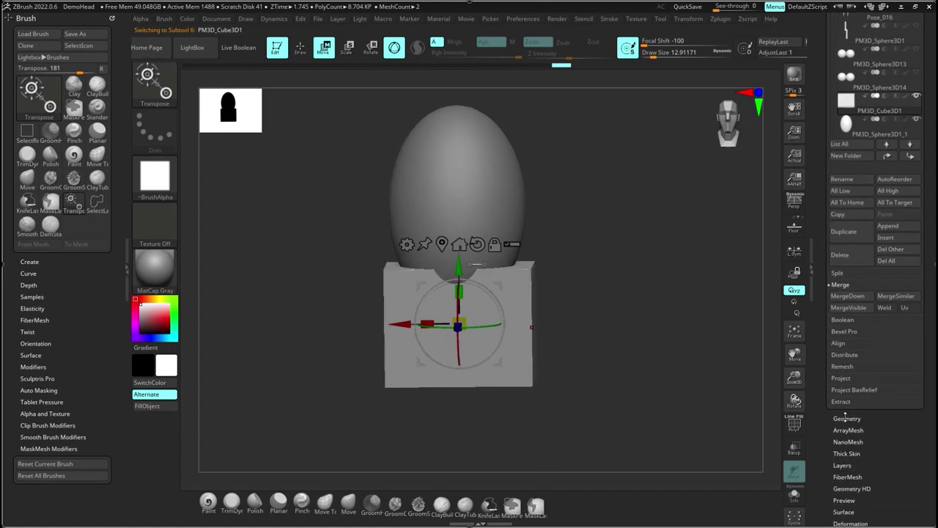
pyautogui.click(846, 418)
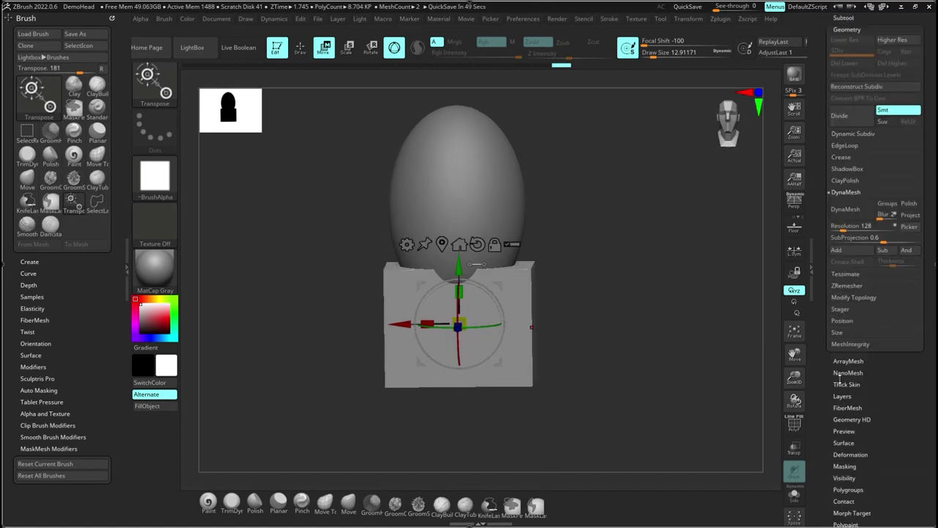
pyautogui.click(844, 226)
pyautogui.write('168')
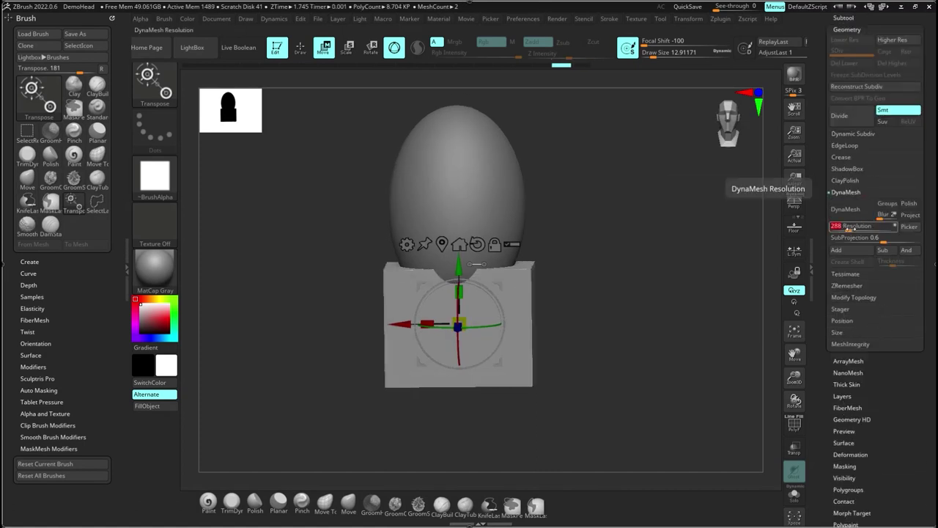
pyautogui.click(846, 210)
pyautogui.press('q')
pyautogui.moveTo(614, 299); pyautogui.dragTo(520, 274)
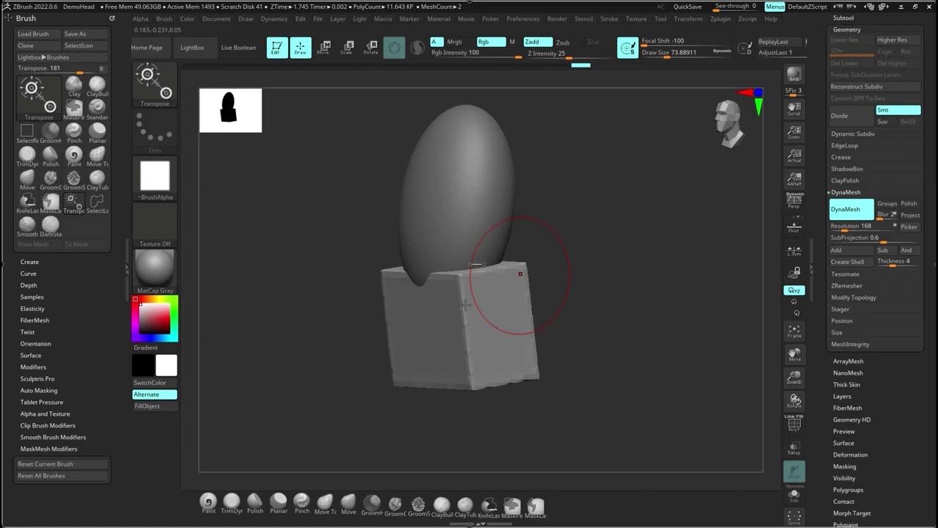
pyautogui.moveTo(465, 278); pyautogui.dragTo(472, 370)
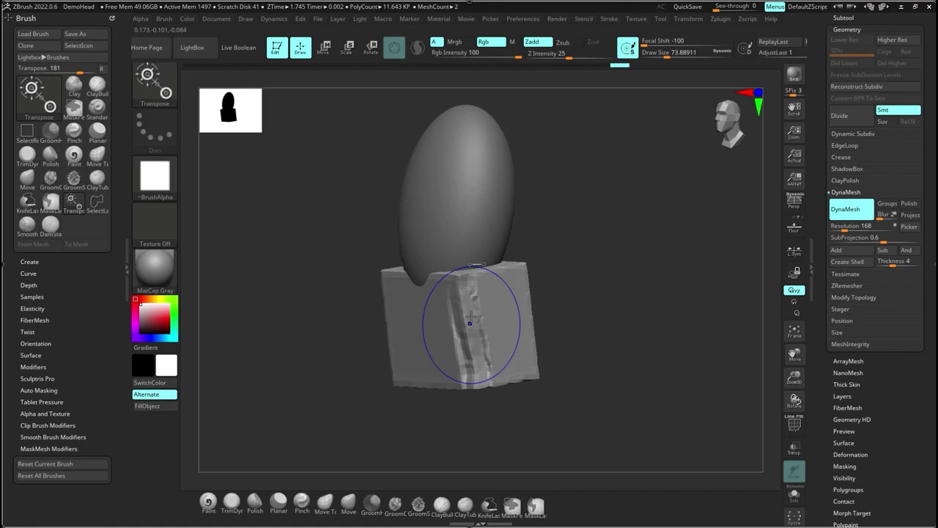
pyautogui.hotkey('ctrl', 'z')
pyautogui.hotkey('ctrl', 'z')
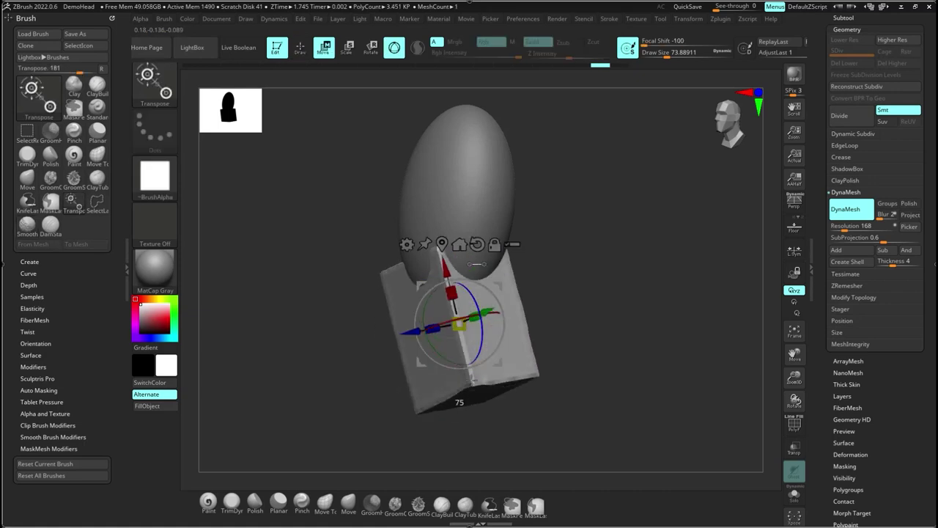
pyautogui.hotkey('ctrl', 'shift', 'z')
# Step: Soften the pelvis cube's hard edges and corners with the Smooth brush
pyautogui.keyDown('shift'); pyautogui.moveTo(476, 330); pyautogui.dragTo(473, 370); pyautogui.keyUp('shift')
pyautogui.keyDown('shift'); pyautogui.moveTo(474, 370); pyautogui.dragTo(367, 366, button='right'); pyautogui.keyUp('shift')
pyautogui.press('w')
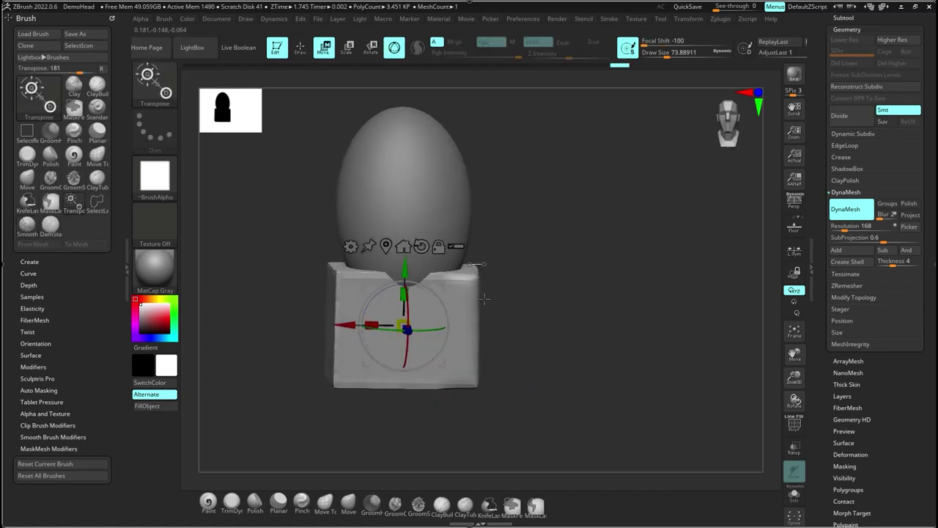
pyautogui.hotkey('ctrl', 'shift', 'z')
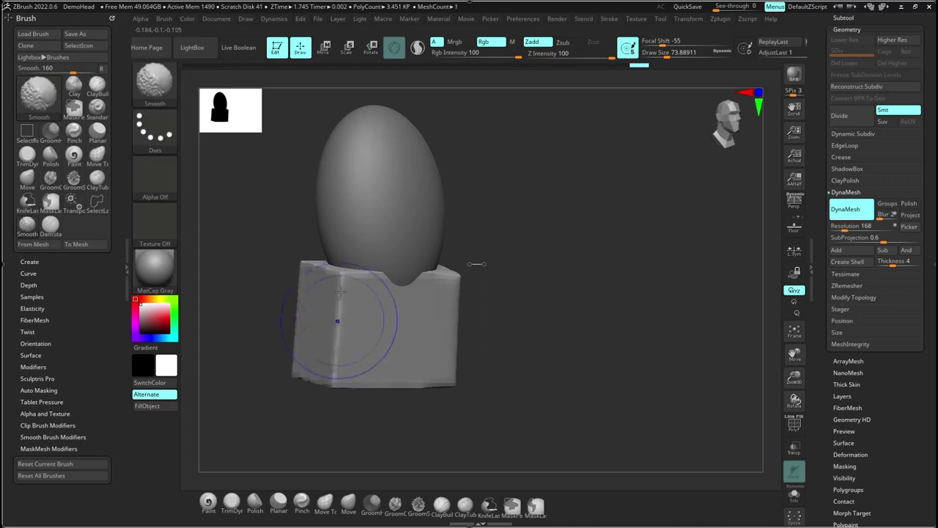
pyautogui.moveTo(335, 320)
pyautogui.keyDown('shift'); pyautogui.mouseDown()
pyautogui.moveTo(346, 373)
pyautogui.moveTo(359, 381)
pyautogui.mouseUp(); pyautogui.keyUp('shift')
pyautogui.hotkey('ctrl', 'shift', 'z')
pyautogui.hotkey('ctrl', 'shift', 'z')
pyautogui.hotkey('ctrl', 'shift', 'z')
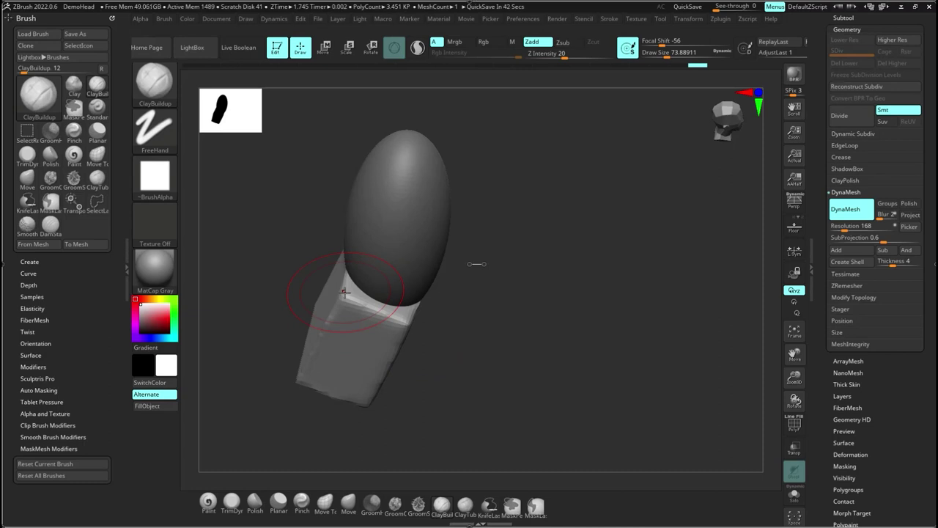
pyautogui.moveTo(344, 291); pyautogui.dragTo(315, 301, button='right')
pyautogui.keyDown('shift'); pyautogui.moveTo(315, 301); pyautogui.dragTo(323, 338); pyautogui.keyUp('shift')
pyautogui.moveTo(322, 337); pyautogui.dragTo(572, 293, button='right')
# Step: Show the female base mesh over the blocks to compare its hips with the softened cube, and hide it again
pyautogui.keyDown('ctrl'); pyautogui.moveTo(572, 293); pyautogui.dragTo(538, 365, button='right'); pyautogui.keyUp('ctrl')
pyautogui.moveTo(925, 96); pyautogui.dragTo(926, 281)
pyautogui.click(843, 202)
pyautogui.click(916, 94)
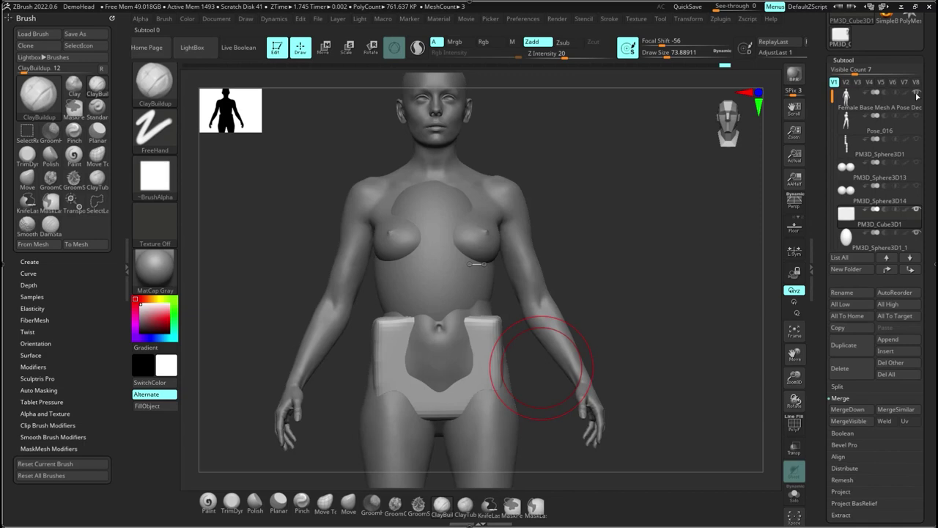
pyautogui.moveTo(918, 95)
pyautogui.moveTo(598, 292)
pyautogui.mouseDown(button='right')
pyautogui.moveTo(418, 287)
pyautogui.moveTo(596, 291)
pyautogui.moveTo(599, 229)
pyautogui.moveTo(630, 291)
pyautogui.moveTo(603, 294)
pyautogui.mouseUp(button='right')
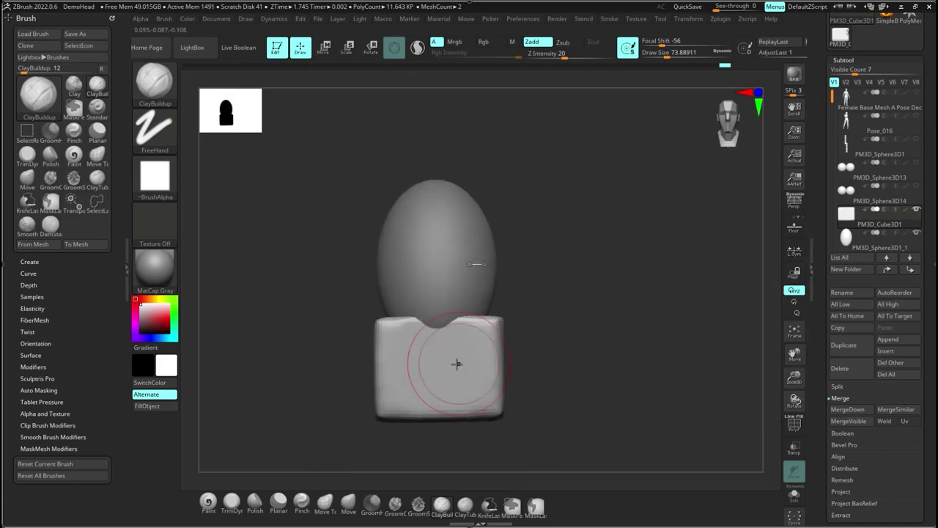
# Step: Carve V-shaped guide lines into the front of the pelvis block with the DamStandard brush and symmetry
pyautogui.press('b')
pyautogui.press('d')
pyautogui.press('s')
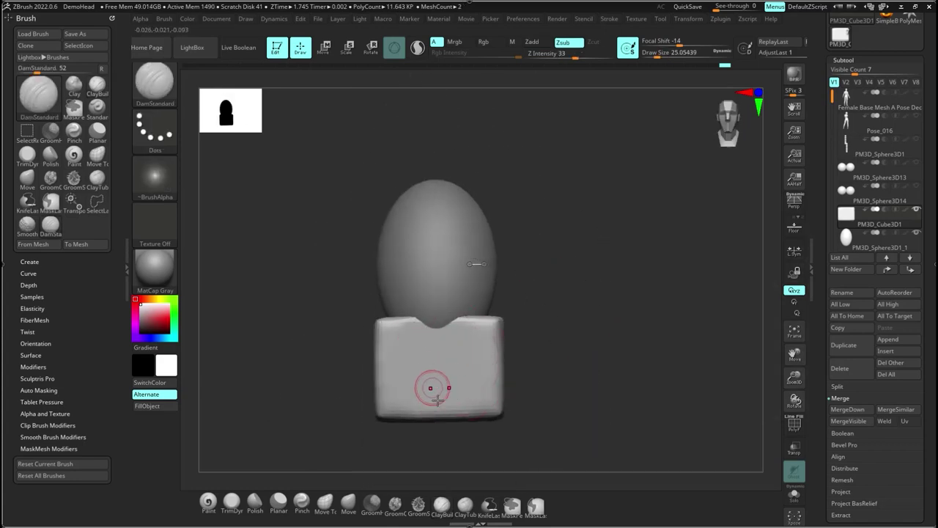
pyautogui.moveTo(438, 330)
pyautogui.mouseDown()
pyautogui.moveTo(428, 404)
pyautogui.moveTo(380, 365)
pyautogui.mouseUp()
# Step: Build up the front centre of the pelvis block with a smaller ClayBuildup brush and smooth it
pyautogui.press('b')
pyautogui.press('c')
pyautogui.press('b')
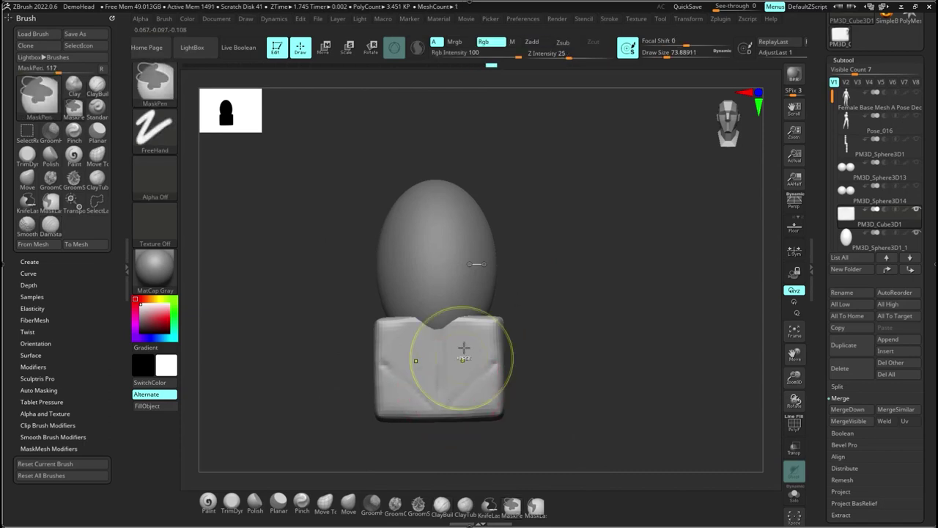
pyautogui.keyDown('ctrl'); pyautogui.moveTo(462, 354); pyautogui.dragTo(454, 396, button='right'); pyautogui.keyUp('ctrl')
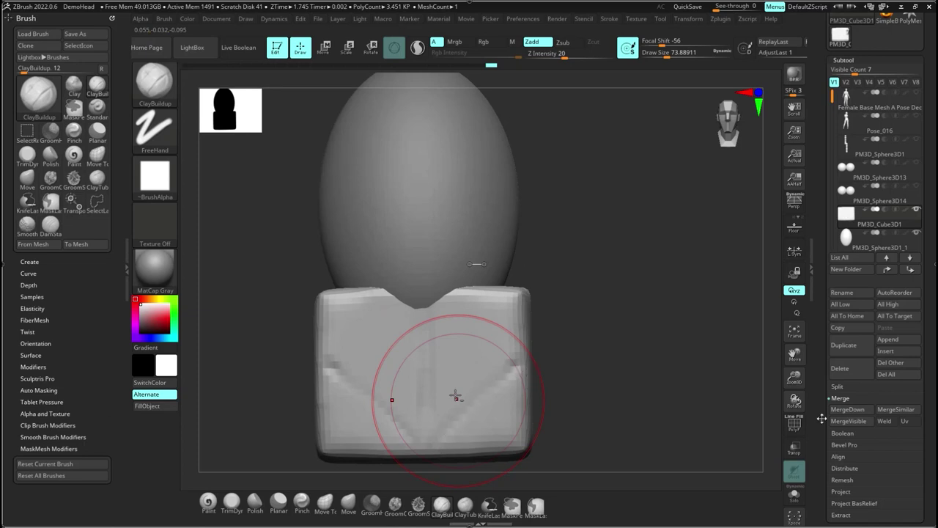
pyautogui.moveTo(455, 396)
pyautogui.keyDown('alt'); pyautogui.mouseDown(button='right')
pyautogui.moveTo(445, 346)
pyautogui.moveTo(433, 327)
pyautogui.moveTo(426, 332)
pyautogui.mouseUp(button='right'); pyautogui.keyUp('alt')
pyautogui.press('[')
pyautogui.moveTo(426, 331)
pyautogui.mouseDown()
pyautogui.moveTo(421, 347)
pyautogui.moveTo(411, 341)
pyautogui.moveTo(413, 364)
pyautogui.moveTo(432, 330)
pyautogui.mouseUp()
pyautogui.keyDown('shift'); pyautogui.moveTo(433, 329); pyautogui.dragTo(421, 344); pyautogui.keyUp('shift')
# Step: Carve the lower front of the pelvis block beside its centre with the DamStandard brush
pyautogui.press('b')
pyautogui.press('d')
pyautogui.press('s')
pyautogui.moveTo(439, 378); pyautogui.dragTo(448, 364)
pyautogui.moveTo(448, 364); pyautogui.dragTo(444, 267, button='right')
pyautogui.moveTo(440, 361); pyautogui.dragTo(442, 383)
pyautogui.moveTo(477, 379); pyautogui.dragTo(488, 283, button='right')
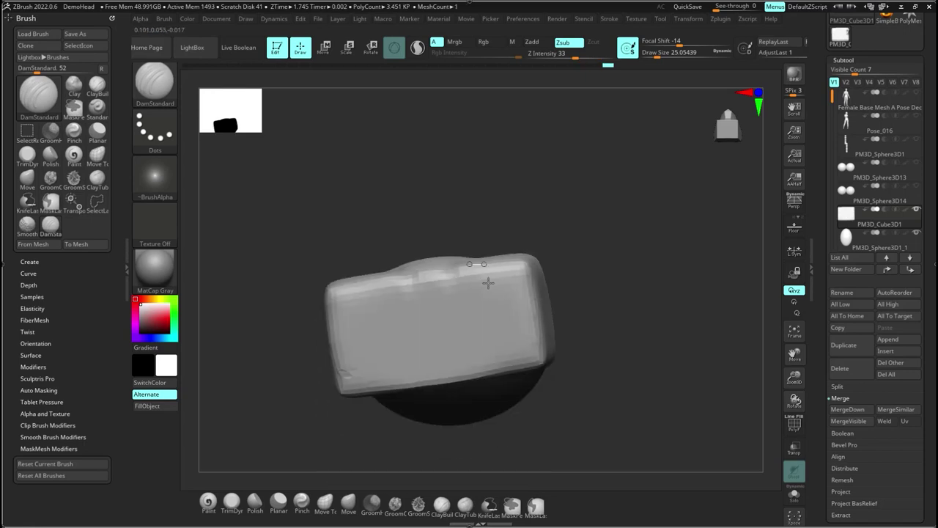
# Step: Toggle the female base mesh's visibility to compare its crotch and thighs with the pelvis block from below
pyautogui.keyDown('alt'); pyautogui.moveTo(488, 283); pyautogui.dragTo(509, 303, button='right'); pyautogui.keyUp('alt')
pyautogui.click(917, 93)
pyautogui.click(916, 93)
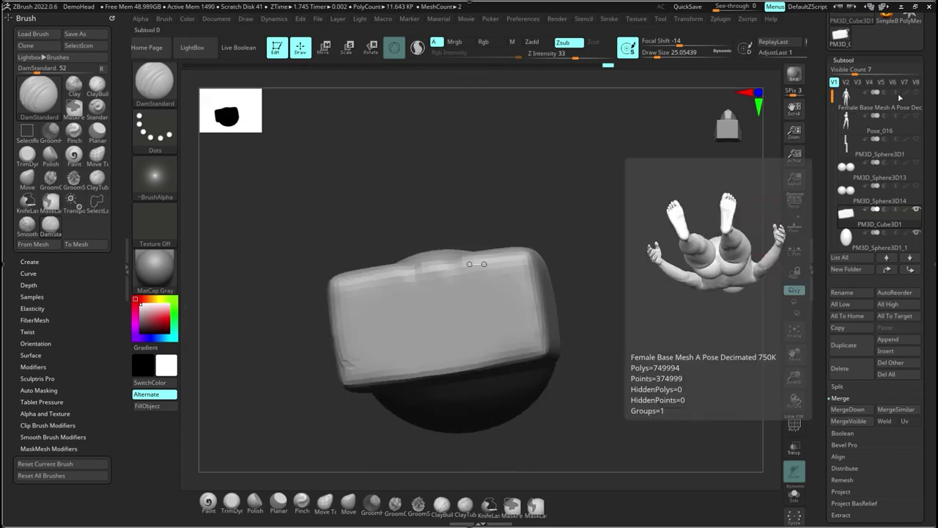
pyautogui.click(917, 93)
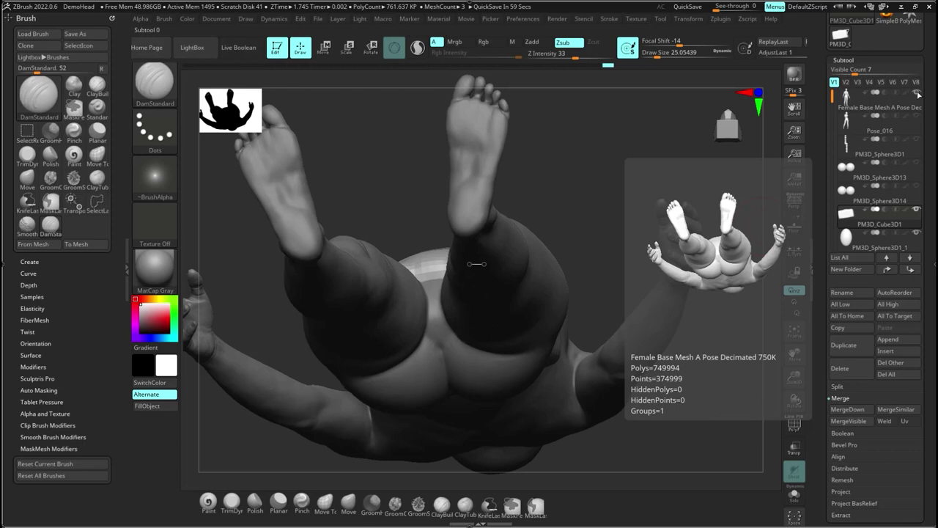
pyautogui.click(917, 93)
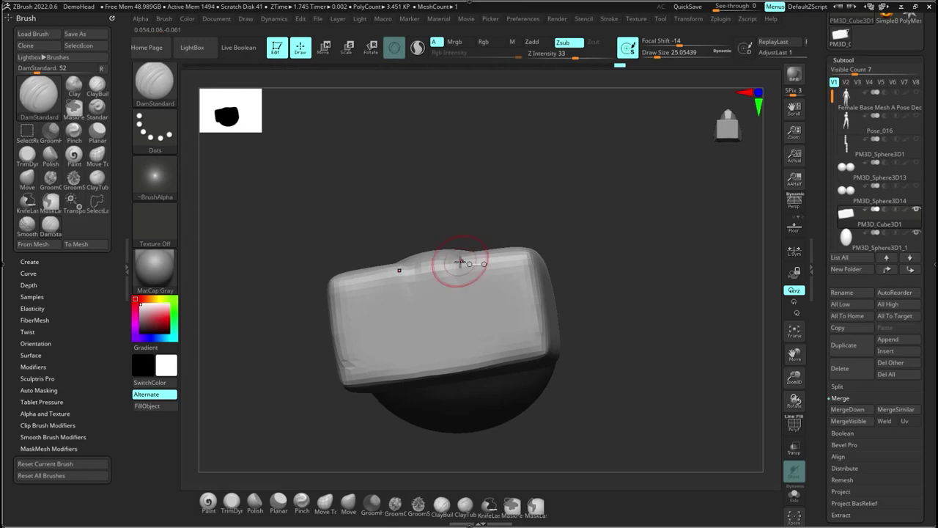
# Step: Carve symmetrical lines across the underside of the pelvis block from front to back with the DamStandard brush
pyautogui.moveTo(456, 270)
pyautogui.mouseDown()
pyautogui.moveTo(442, 341)
pyautogui.moveTo(460, 257)
pyautogui.mouseUp()
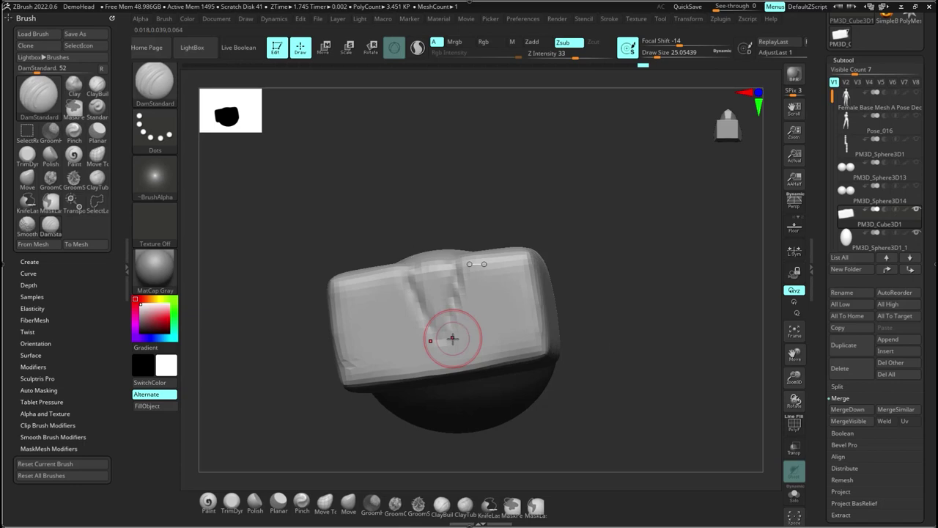
pyautogui.moveTo(475, 356); pyautogui.dragTo(458, 343)
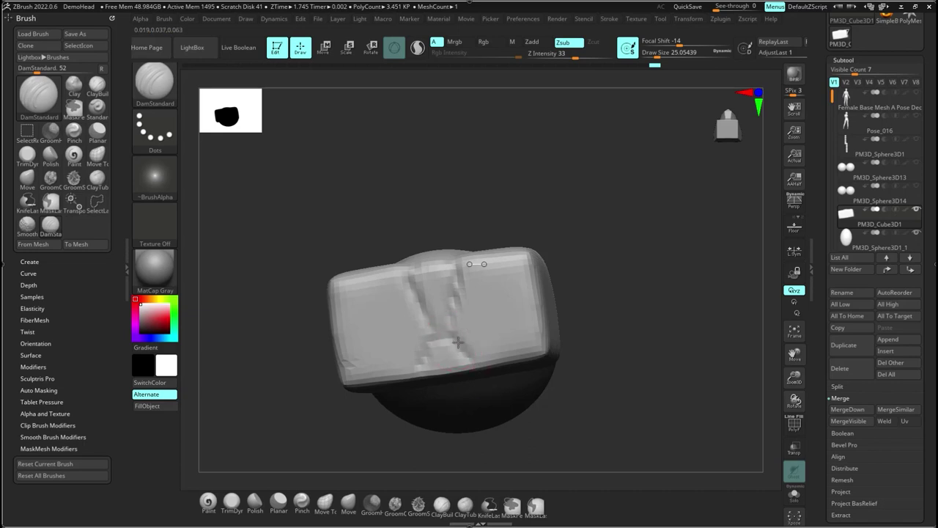
pyautogui.moveTo(503, 312)
pyautogui.mouseDown(button='right')
pyautogui.moveTo(499, 428)
pyautogui.moveTo(508, 402)
pyautogui.mouseUp(button='right')
# Step: Reshape the lower front and leg areas of the pelvis block with the ClayBuildup brush and smooth them
pyautogui.press('b')
pyautogui.press('c')
pyautogui.press('b')
pyautogui.moveTo(492, 296)
pyautogui.mouseDown()
pyautogui.moveTo(473, 267)
pyautogui.moveTo(523, 276)
pyautogui.moveTo(511, 227)
pyautogui.moveTo(526, 234)
pyautogui.moveTo(492, 248)
pyautogui.moveTo(502, 277)
pyautogui.moveTo(528, 215)
pyautogui.moveTo(524, 242)
pyautogui.moveTo(514, 227)
pyautogui.moveTo(480, 264)
pyautogui.moveTo(497, 266)
pyautogui.moveTo(517, 240)
pyautogui.mouseUp()
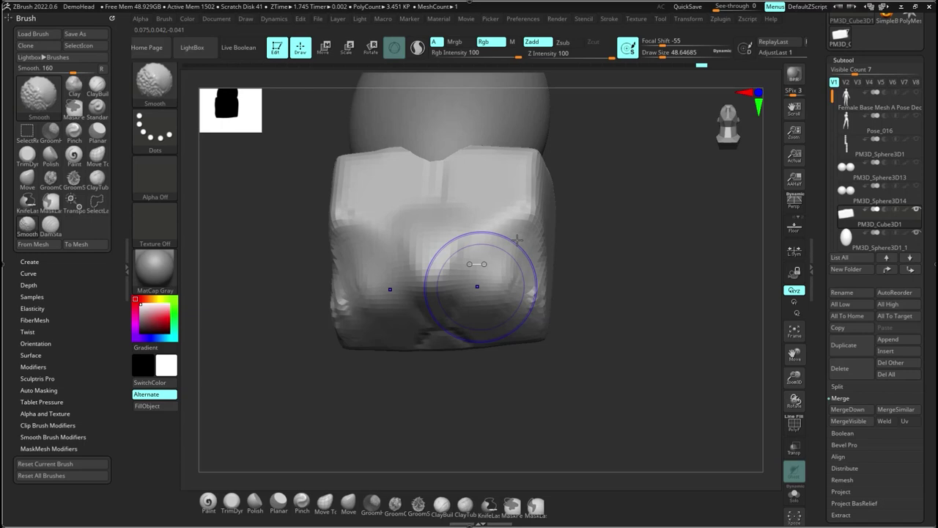
pyautogui.moveTo(513, 251); pyautogui.dragTo(482, 259, button='right')
pyautogui.moveTo(482, 259); pyautogui.dragTo(517, 307)
# Step: Cut back the lower front corners of the pelvis block by subtracting with the ClayBuildup brush
pyautogui.moveTo(517, 307); pyautogui.dragTo(550, 263, button='right')
pyautogui.moveTo(550, 264)
pyautogui.keyDown('alt'); pyautogui.mouseDown()
pyautogui.moveTo(586, 228)
pyautogui.moveTo(595, 266)
pyautogui.mouseUp(); pyautogui.keyUp('alt')
pyautogui.keyDown('shift'); pyautogui.moveTo(594, 266); pyautogui.dragTo(557, 330, button='right'); pyautogui.keyUp('shift')
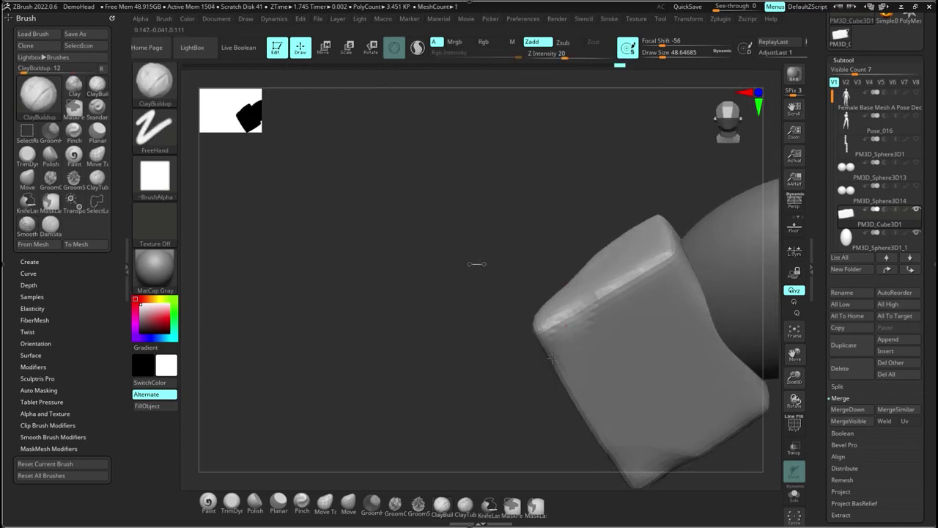
pyautogui.keyDown('alt'); pyautogui.moveTo(557, 338); pyautogui.dragTo(564, 294); pyautogui.keyUp('alt')
pyautogui.moveTo(565, 294); pyautogui.dragTo(588, 320, button='right')
pyautogui.keyDown('alt'); pyautogui.moveTo(589, 320); pyautogui.dragTo(522, 303); pyautogui.keyUp('alt')
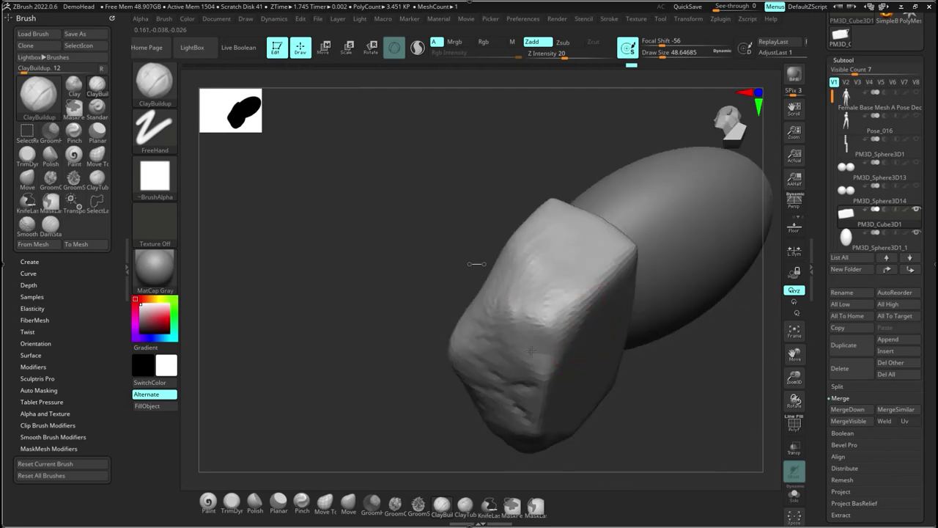
pyautogui.moveTo(522, 304)
pyautogui.mouseDown(button='right')
pyautogui.moveTo(589, 345)
pyautogui.moveTo(455, 353)
pyautogui.moveTo(497, 341)
pyautogui.moveTo(477, 338)
pyautogui.moveTo(443, 291)
pyautogui.mouseUp(button='right')
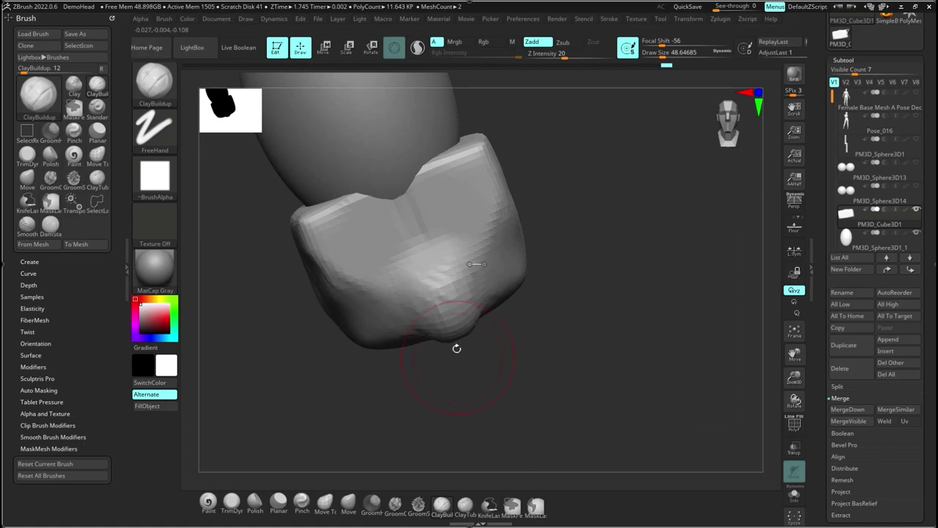
# Step: Carve creases along both sides of the pubic mound with the DamStandard brush
pyautogui.press('b')
pyautogui.press('d')
pyautogui.press('s')
pyautogui.moveTo(475, 253); pyautogui.dragTo(475, 330)
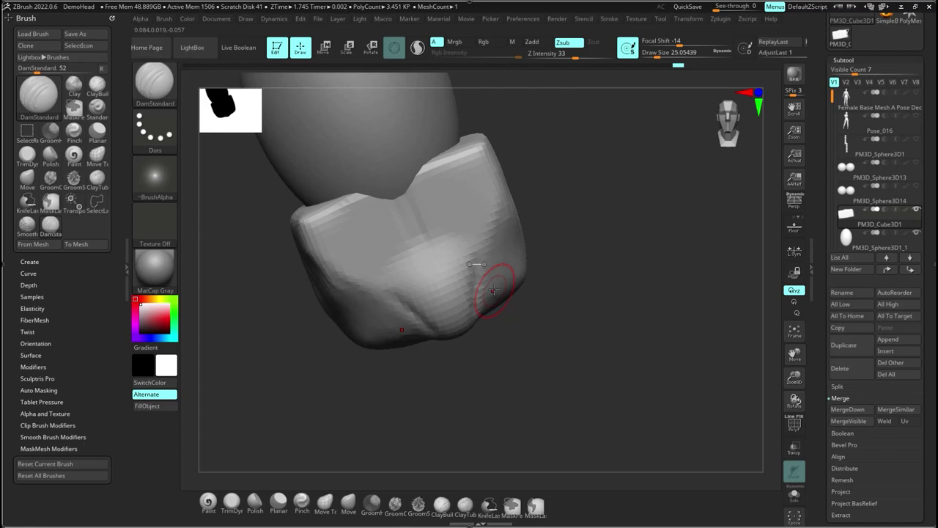
# Step: Build up the upper front hip corners of the pelvis block with the ClayBuildup brush
pyautogui.press('b')
pyautogui.press('c')
pyautogui.press('b')
pyautogui.moveTo(532, 296); pyautogui.dragTo(525, 290, button='right')
pyautogui.moveTo(461, 218)
pyautogui.mouseDown()
pyautogui.moveTo(385, 233)
pyautogui.moveTo(438, 166)
pyautogui.mouseUp()
pyautogui.moveTo(438, 165); pyautogui.dragTo(330, 226, button='right')
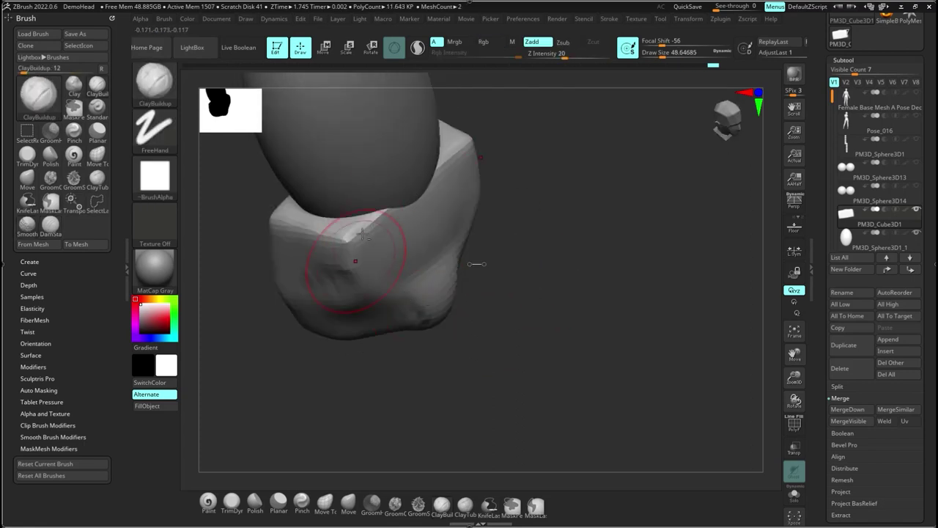
pyautogui.moveTo(362, 234); pyautogui.dragTo(331, 242)
# Step: Fill out the side faces of the pelvis block with ClayBuildup strokes and smooth them
pyautogui.moveTo(318, 310); pyautogui.dragTo(406, 253, button='right')
pyautogui.moveTo(295, 219); pyautogui.dragTo(316, 279)
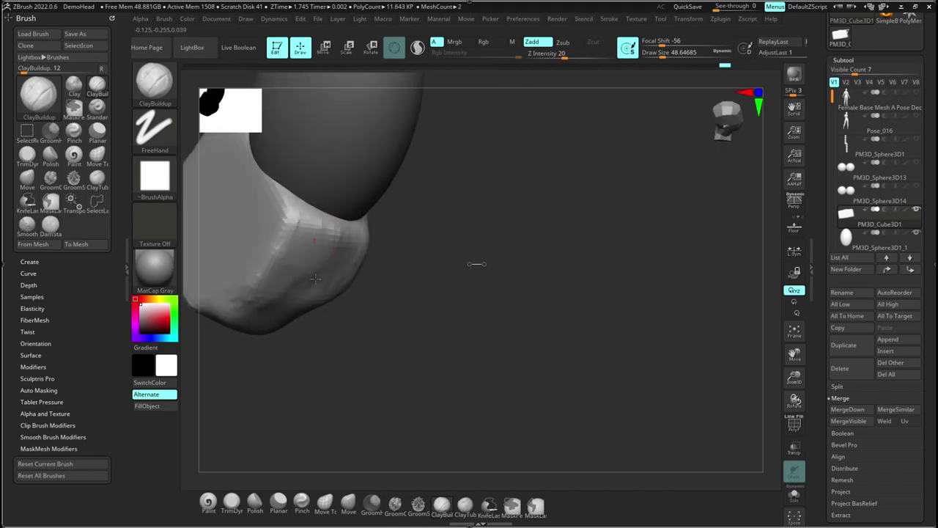
pyautogui.moveTo(315, 279); pyautogui.dragTo(268, 281, button='right')
pyautogui.moveTo(268, 281)
pyautogui.mouseDown()
pyautogui.moveTo(322, 227)
pyautogui.moveTo(296, 247)
pyautogui.mouseUp()
pyautogui.moveTo(323, 330); pyautogui.dragTo(266, 352)
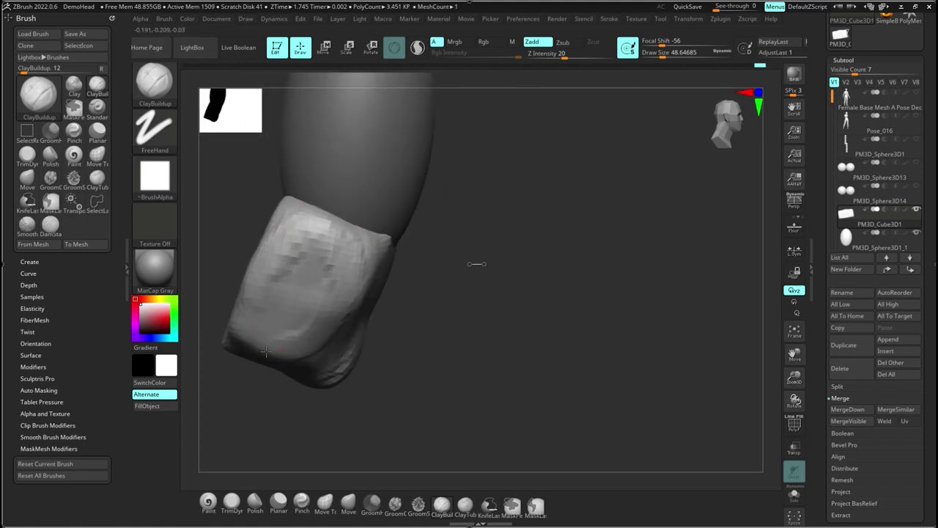
pyautogui.moveTo(289, 267)
pyautogui.keyDown('shift'); pyautogui.mouseDown()
pyautogui.moveTo(301, 315)
pyautogui.moveTo(323, 330)
pyautogui.mouseUp(); pyautogui.keyUp('shift')
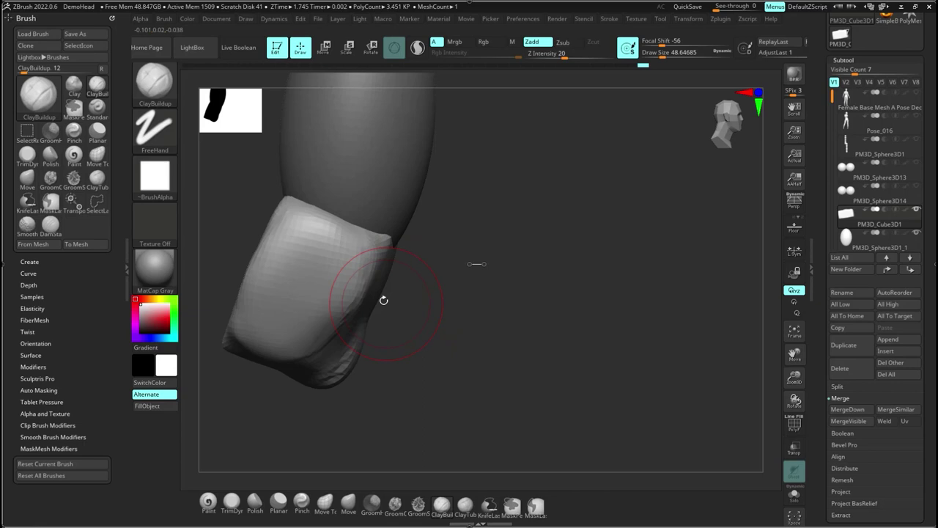
# Step: Build up and smooth the lower back edge of the pelvis block
pyautogui.moveTo(384, 300); pyautogui.dragTo(393, 359, button='right')
pyautogui.moveTo(443, 344); pyautogui.dragTo(333, 365, button='right')
pyautogui.moveTo(430, 306)
pyautogui.mouseDown(button='right')
pyautogui.moveTo(691, 199)
pyautogui.moveTo(704, 205)
pyautogui.mouseUp(button='right')
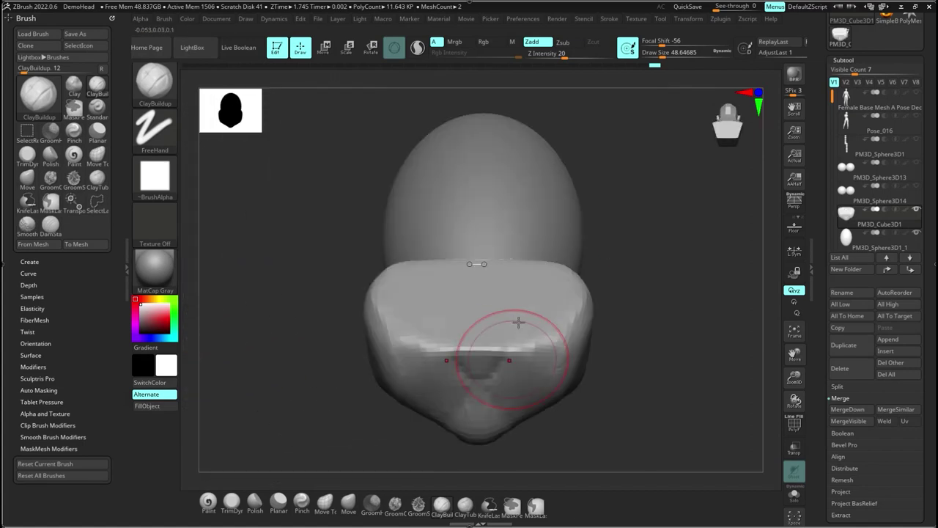
pyautogui.moveTo(520, 322)
pyautogui.mouseDown()
pyautogui.moveTo(498, 319)
pyautogui.moveTo(446, 381)
pyautogui.mouseUp()
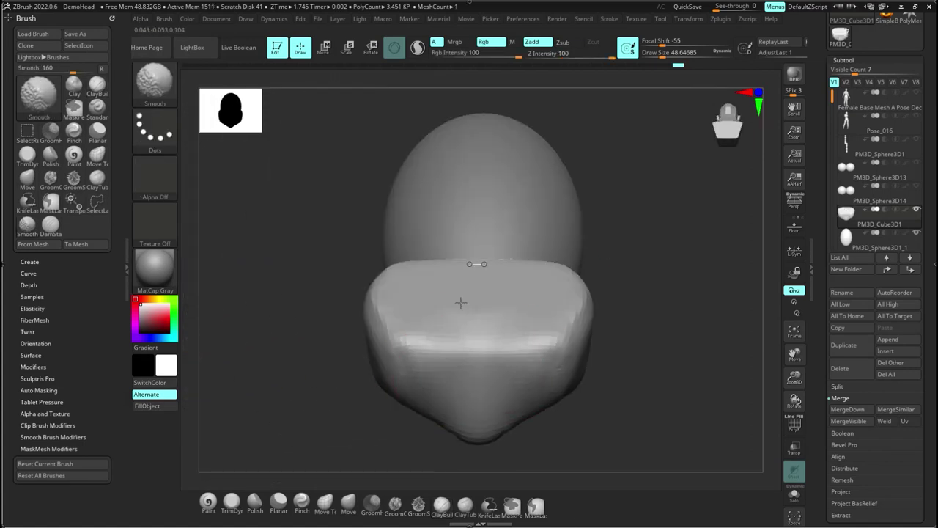
pyautogui.moveTo(461, 301)
pyautogui.mouseDown(button='right')
pyautogui.moveTo(506, 293)
pyautogui.moveTo(560, 335)
pyautogui.moveTo(530, 329)
pyautogui.moveTo(559, 333)
pyautogui.mouseUp(button='right')
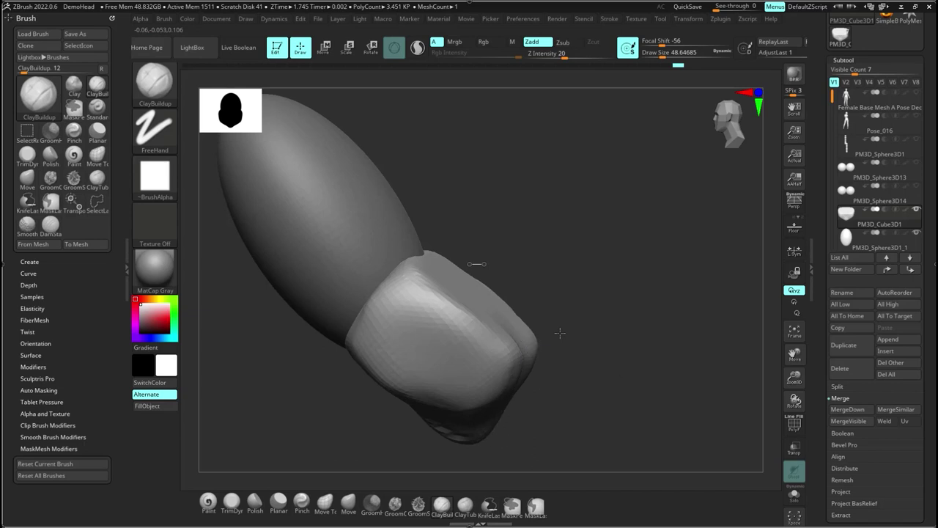
# Step: Shape the rear underside of the pelvis block with ClayBuildup strokes on both sides of its centre
pyautogui.moveTo(560, 333); pyautogui.dragTo(532, 328, button='right')
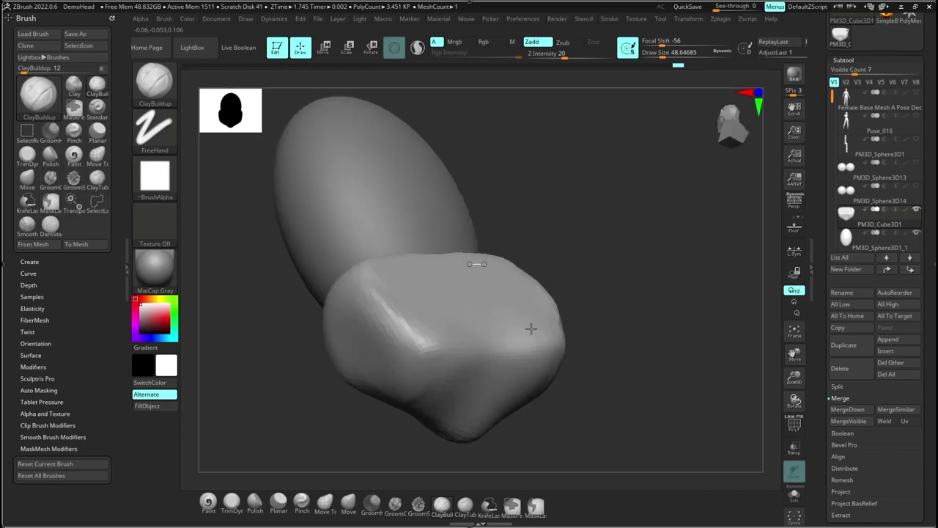
pyautogui.moveTo(415, 326); pyautogui.dragTo(433, 420)
pyautogui.moveTo(502, 330); pyautogui.dragTo(480, 399)
pyautogui.moveTo(490, 328)
pyautogui.mouseDown(button='right')
pyautogui.moveTo(553, 315)
pyautogui.moveTo(736, 118)
pyautogui.mouseUp(button='right')
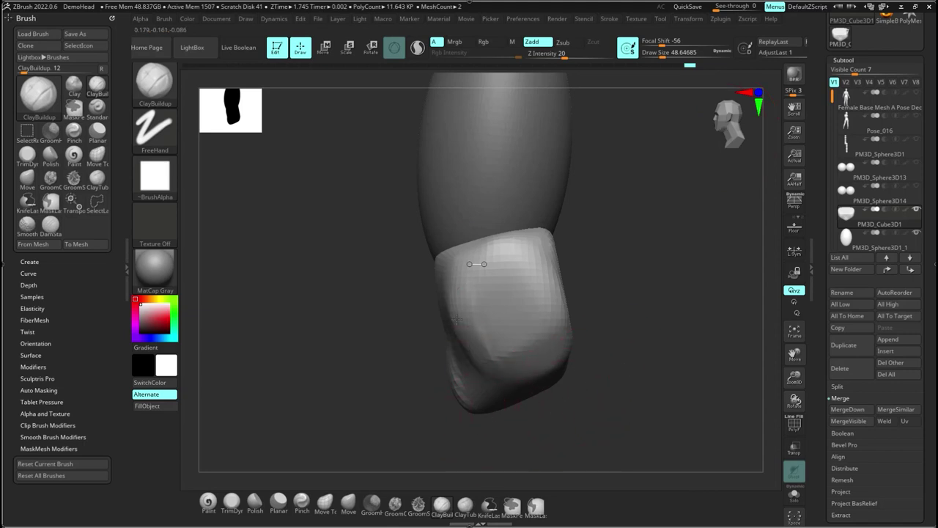
# Step: Smooth the front of the pelvis block and build up its lower central point, checking it against the base mesh
pyautogui.moveTo(557, 340)
pyautogui.mouseDown(button='right')
pyautogui.moveTo(599, 335)
pyautogui.moveTo(523, 356)
pyautogui.mouseUp(button='right')
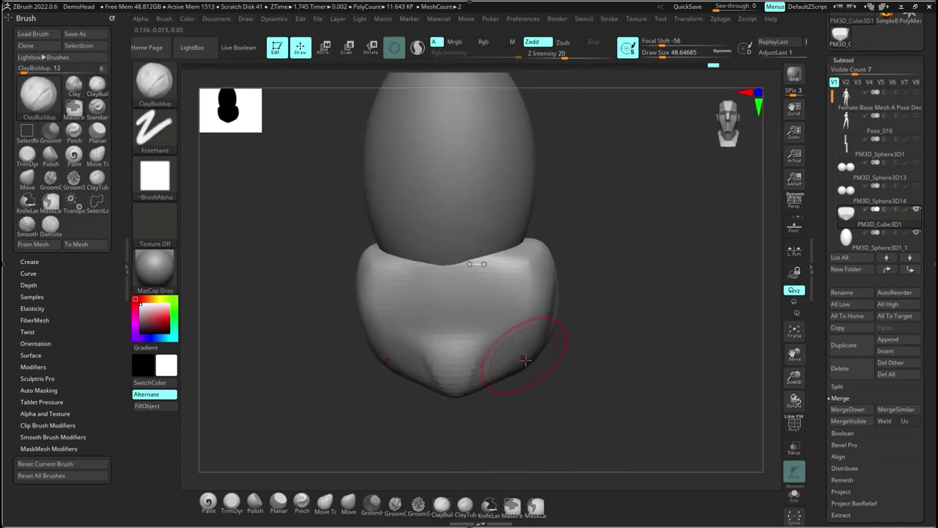
pyautogui.moveTo(454, 332)
pyautogui.keyDown('shift'); pyautogui.mouseDown()
pyautogui.moveTo(429, 312)
pyautogui.moveTo(469, 341)
pyautogui.mouseUp(); pyautogui.keyUp('shift')
pyautogui.keyDown('ctrl'); pyautogui.moveTo(563, 394); pyautogui.dragTo(561, 379, button='right'); pyautogui.keyUp('ctrl')
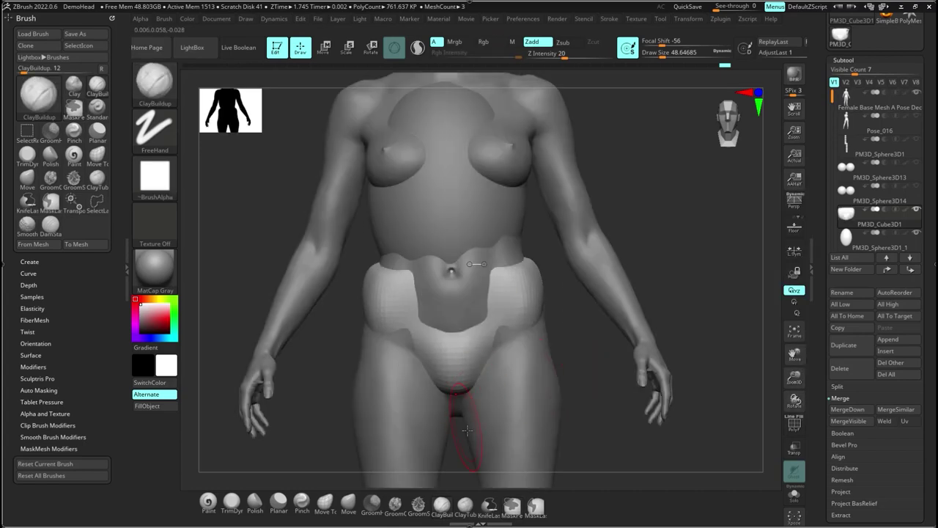
pyautogui.moveTo(457, 396)
pyautogui.mouseDown(button='right')
pyautogui.moveTo(608, 389)
pyautogui.moveTo(461, 377)
pyautogui.mouseUp(button='right')
pyautogui.moveTo(462, 376); pyautogui.dragTo(458, 390)
pyautogui.moveTo(564, 345)
pyautogui.mouseDown(button='right')
pyautogui.moveTo(592, 335)
pyautogui.moveTo(587, 249)
pyautogui.moveTo(551, 268)
pyautogui.mouseUp(button='right')
pyautogui.click(916, 92)
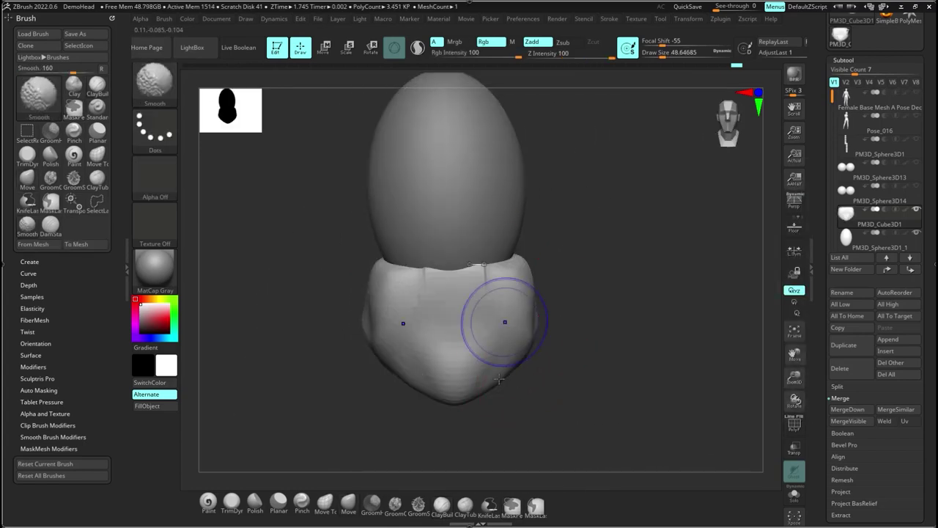
pyautogui.keyDown('shift'); pyautogui.moveTo(505, 323); pyautogui.dragTo(480, 347); pyautogui.keyUp('shift')
# Step: Adjust the lower rear contour of the pelvis block with the Move brush in side view
pyautogui.moveTo(330, 351)
pyautogui.mouseDown(button='right')
pyautogui.moveTo(419, 342)
pyautogui.moveTo(435, 349)
pyautogui.moveTo(502, 335)
pyautogui.mouseUp(button='right')
pyautogui.press('b')
pyautogui.press('m')
pyautogui.press('v')
pyautogui.moveTo(591, 408); pyautogui.dragTo(613, 393)
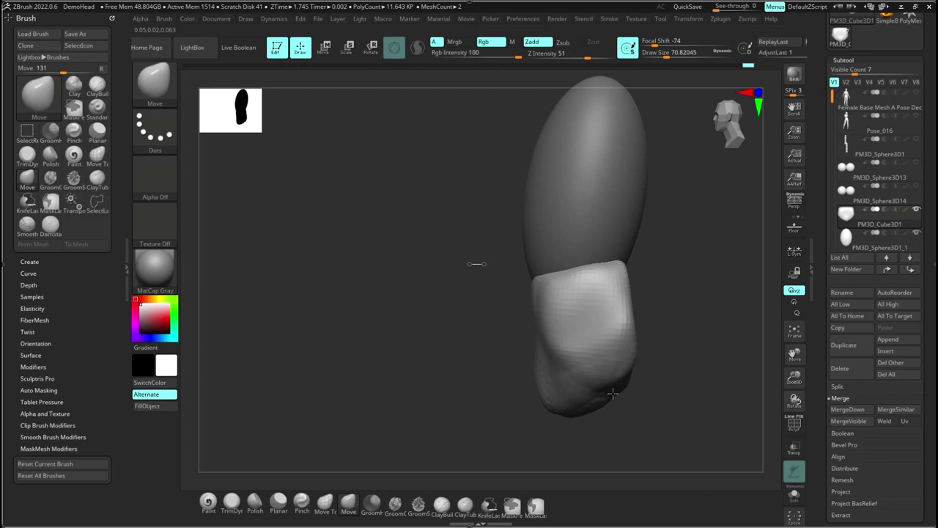
pyautogui.moveTo(613, 393); pyautogui.dragTo(604, 386)
# Step: Build up the back face of the pelvis block on both sides with ClayBuildup strokes
pyautogui.moveTo(604, 386)
pyautogui.keyDown('shift'); pyautogui.mouseDown(button='right')
pyautogui.moveTo(637, 330)
pyautogui.moveTo(505, 323)
pyautogui.mouseUp(button='right'); pyautogui.keyUp('shift')
pyautogui.press('b')
pyautogui.press('c')
pyautogui.press('b')
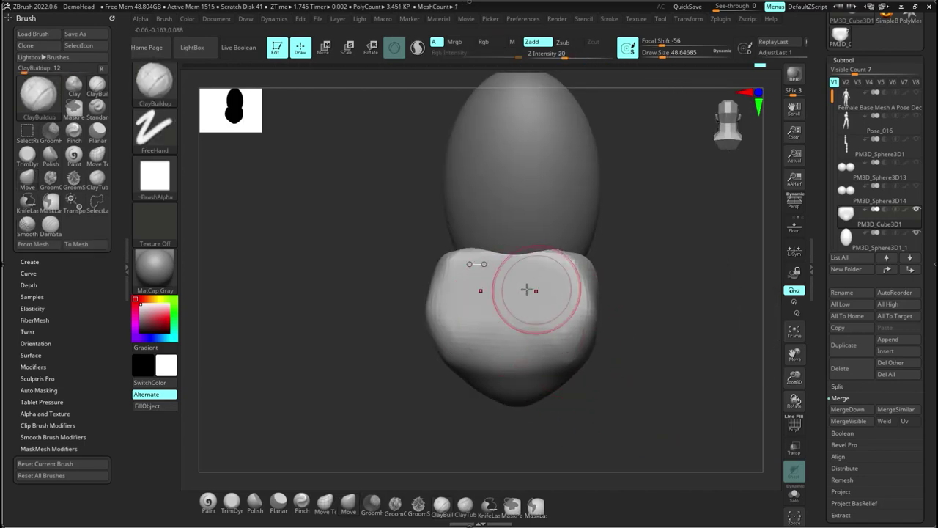
pyautogui.moveTo(528, 288)
pyautogui.mouseDown()
pyautogui.moveTo(532, 306)
pyautogui.moveTo(549, 295)
pyautogui.moveTo(558, 323)
pyautogui.mouseUp()
pyautogui.moveTo(572, 330)
pyautogui.mouseDown(button='right')
pyautogui.moveTo(601, 339)
pyautogui.moveTo(604, 330)
pyautogui.mouseUp(button='right')
# Step: Carve a short vertical groove down the centre of the pelvis block's upper back with the DamStandard brush
pyautogui.press('b')
pyautogui.press('d')
pyautogui.press('s')
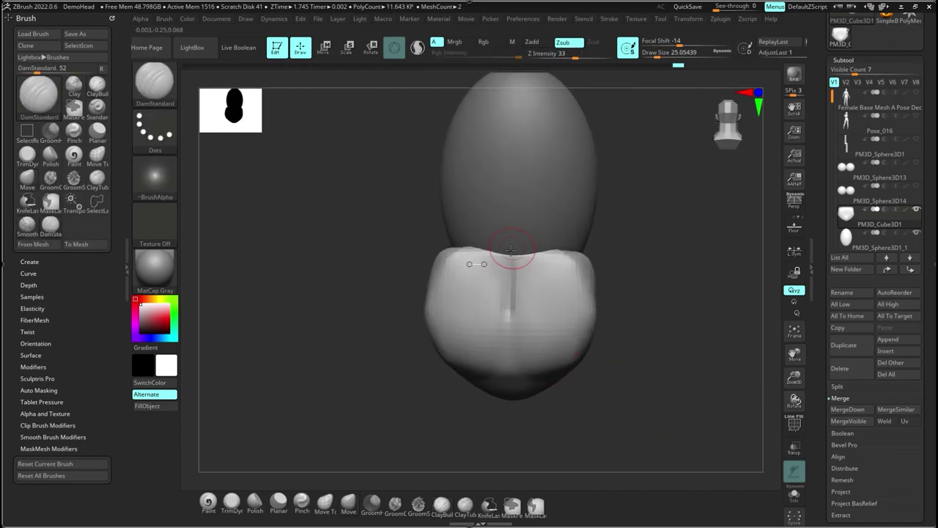
pyautogui.moveTo(513, 266); pyautogui.dragTo(511, 311)
# Step: Show the base mesh and carve down the hip areas of the pelvis block that protrude through it with subtractive ClayBuildup strokes
pyautogui.click(915, 93)
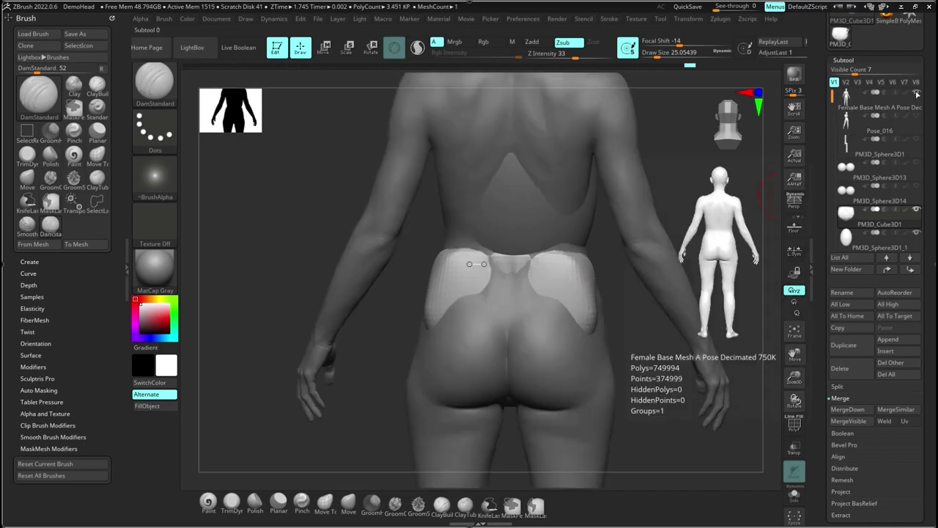
pyautogui.click(916, 209)
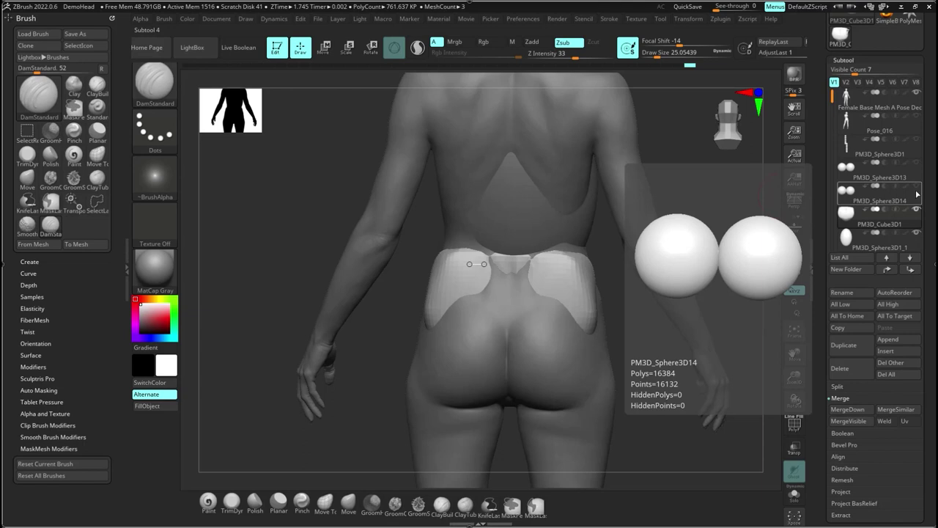
pyautogui.press('b')
pyautogui.press('c')
pyautogui.press('b')
pyautogui.moveTo(555, 266)
pyautogui.keyDown('alt'); pyautogui.mouseDown()
pyautogui.moveTo(563, 308)
pyautogui.moveTo(532, 280)
pyautogui.moveTo(582, 288)
pyautogui.mouseUp(); pyautogui.keyUp('alt')
pyautogui.moveTo(583, 289)
pyautogui.mouseDown(button='right')
pyautogui.moveTo(653, 280)
pyautogui.moveTo(659, 308)
pyautogui.mouseUp(button='right')
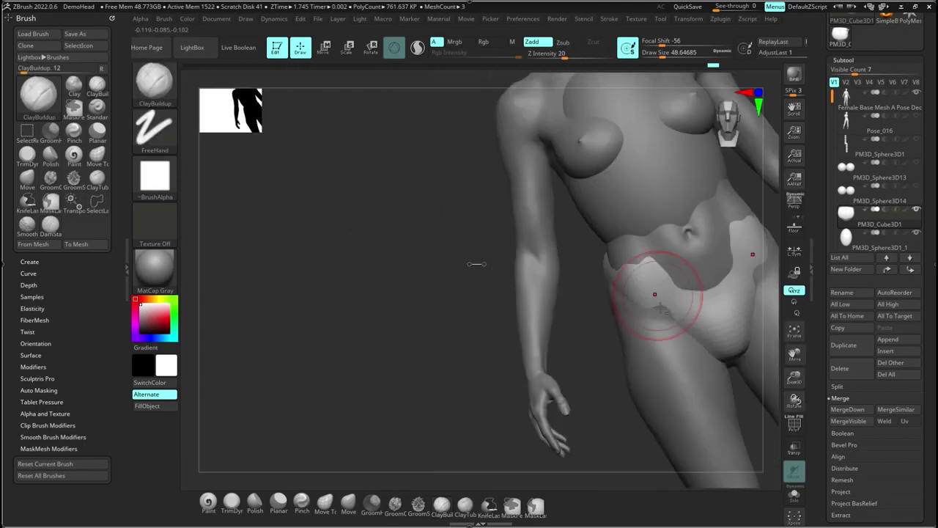
pyautogui.moveTo(660, 308)
pyautogui.keyDown('alt'); pyautogui.mouseDown()
pyautogui.moveTo(638, 330)
pyautogui.moveTo(691, 322)
pyautogui.moveTo(734, 339)
pyautogui.moveTo(708, 296)
pyautogui.mouseUp(); pyautogui.keyUp('alt')
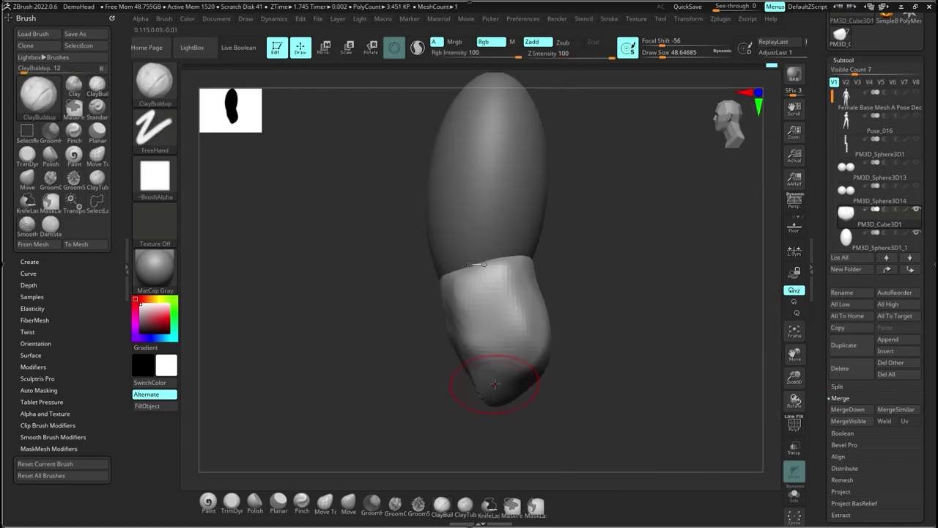
# Step: Reshape the sides and rear corners of the pelvis block with ClayBuildup strokes
pyautogui.moveTo(484, 337); pyautogui.dragTo(513, 282)
pyautogui.moveTo(520, 322); pyautogui.dragTo(500, 331)
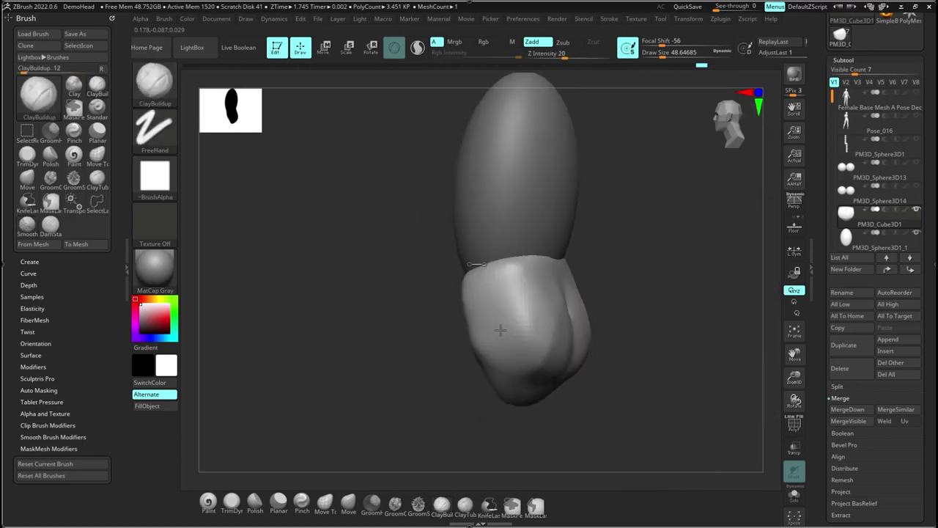
pyautogui.moveTo(501, 330); pyautogui.dragTo(530, 335, button='right')
pyautogui.moveTo(530, 335); pyautogui.dragTo(492, 287)
pyautogui.keyDown('shift'); pyautogui.moveTo(492, 287); pyautogui.dragTo(601, 300, button='right'); pyautogui.keyUp('shift')
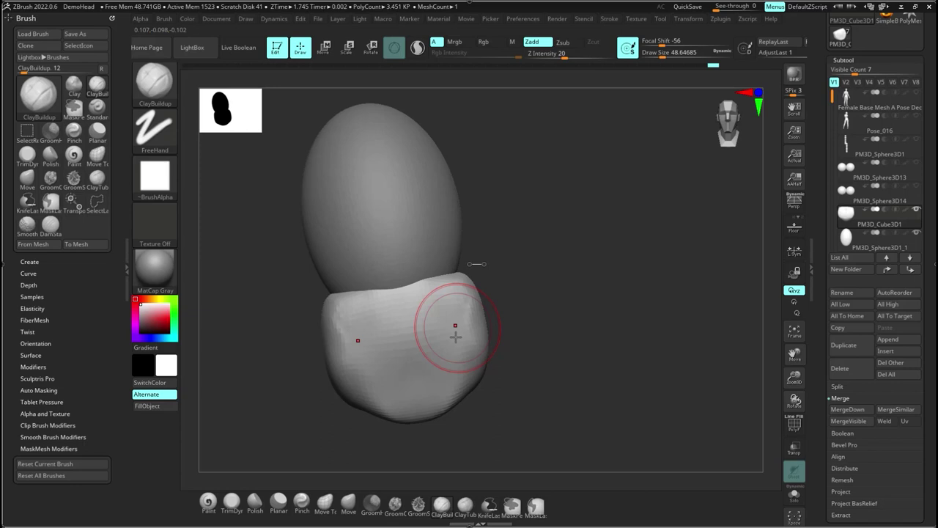
# Step: Carve symmetrical diagonal grooves along the lower front of the pelvis block with the DamStandard brush and soften them
pyautogui.press('b')
pyautogui.press('d')
pyautogui.press('s')
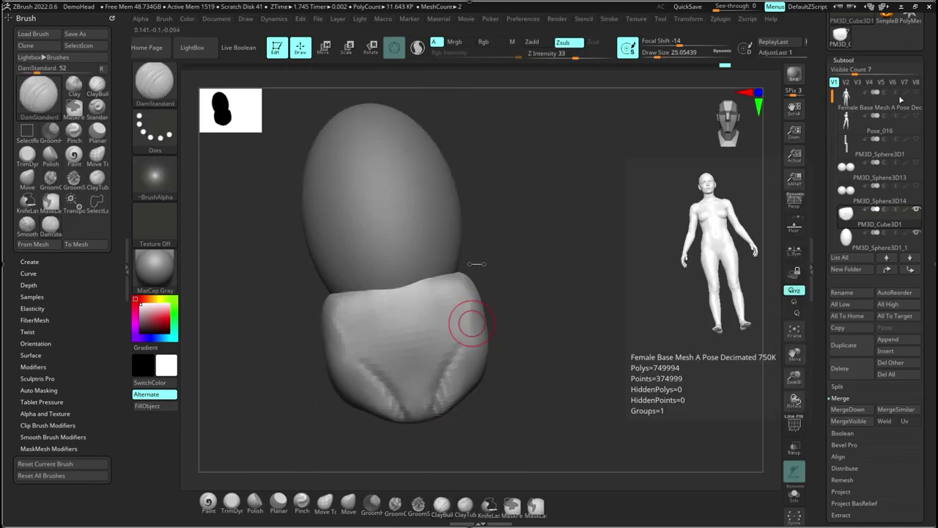
pyautogui.press('shift')
pyautogui.moveTo(383, 368)
pyautogui.mouseDown(button='right')
pyautogui.moveTo(525, 335)
pyautogui.moveTo(430, 372)
pyautogui.mouseUp(button='right')
# Step: Build up the lower front centre of the pelvis block between the diagonal grooves with ClayBuildup
pyautogui.press('b')
pyautogui.press('c')
pyautogui.press('b')
pyautogui.moveTo(440, 366); pyautogui.dragTo(408, 369)
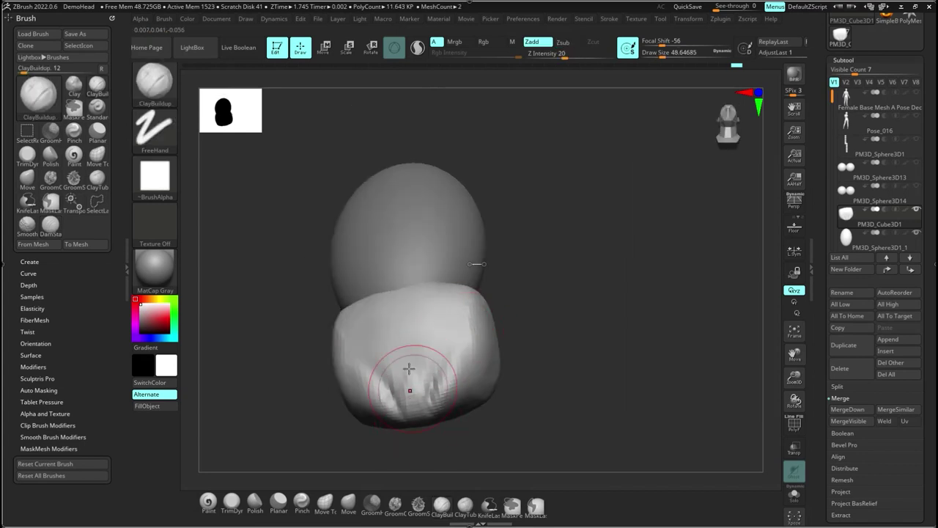
pyautogui.moveTo(408, 369)
pyautogui.mouseDown(button='right')
pyautogui.moveTo(420, 309)
pyautogui.moveTo(440, 377)
pyautogui.moveTo(492, 398)
pyautogui.moveTo(472, 335)
pyautogui.moveTo(540, 360)
pyautogui.moveTo(503, 382)
pyautogui.mouseUp(button='right')
# Step: Check the pelvis block against the base mesh from behind and smooth its rear underside
pyautogui.click(917, 93)
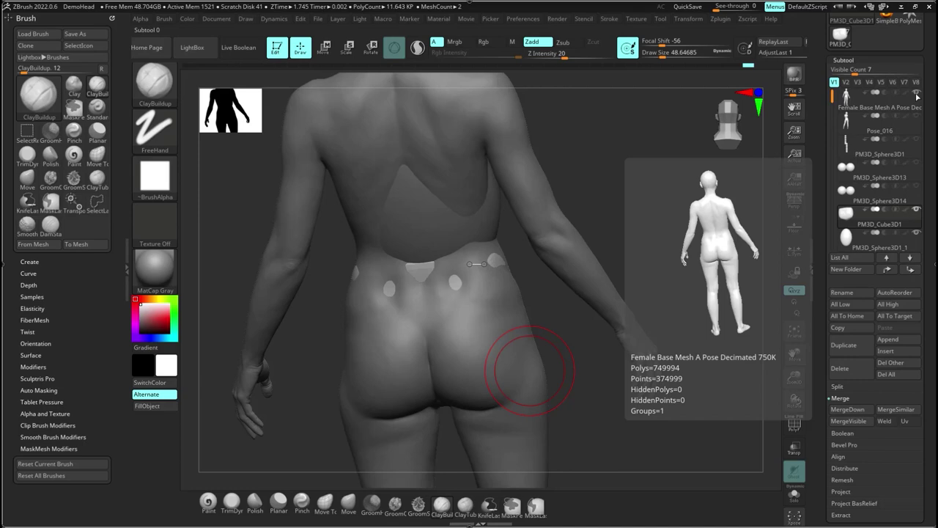
pyautogui.click(916, 93)
pyautogui.keyDown('shift'); pyautogui.moveTo(467, 358); pyautogui.dragTo(438, 327); pyautogui.keyUp('shift')
pyautogui.moveTo(438, 327); pyautogui.dragTo(438, 285, button='right')
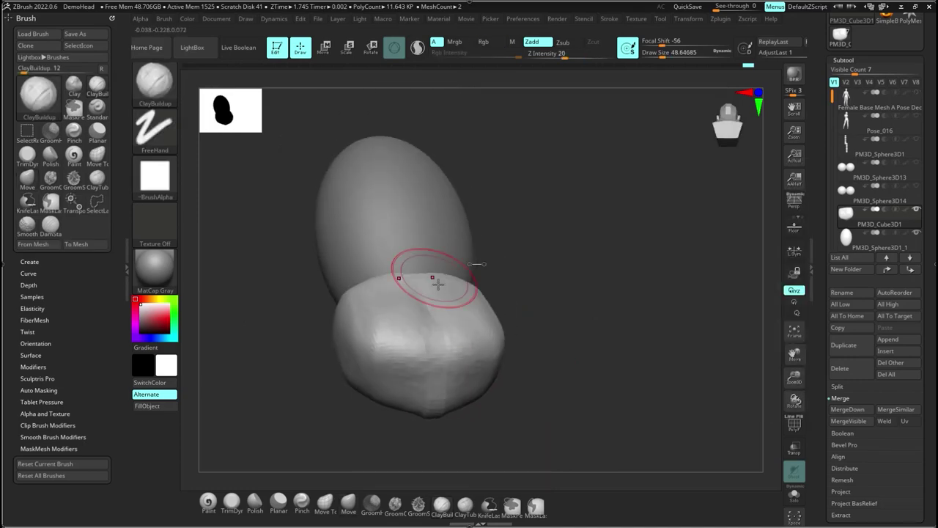
pyautogui.keyDown('shift'); pyautogui.moveTo(453, 341); pyautogui.dragTo(398, 353); pyautogui.keyUp('shift')
# Step: Compare the pelvis block's side profile with the base mesh by toggling the base mesh's visibility, and inspect the block from the front
pyautogui.moveTo(398, 353); pyautogui.dragTo(570, 291, button='right')
pyautogui.click(916, 95)
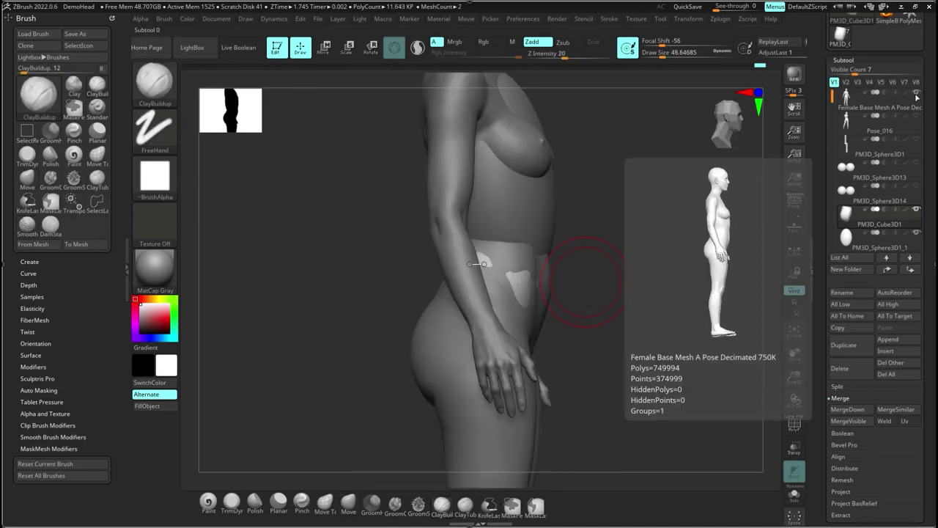
pyautogui.click(916, 94)
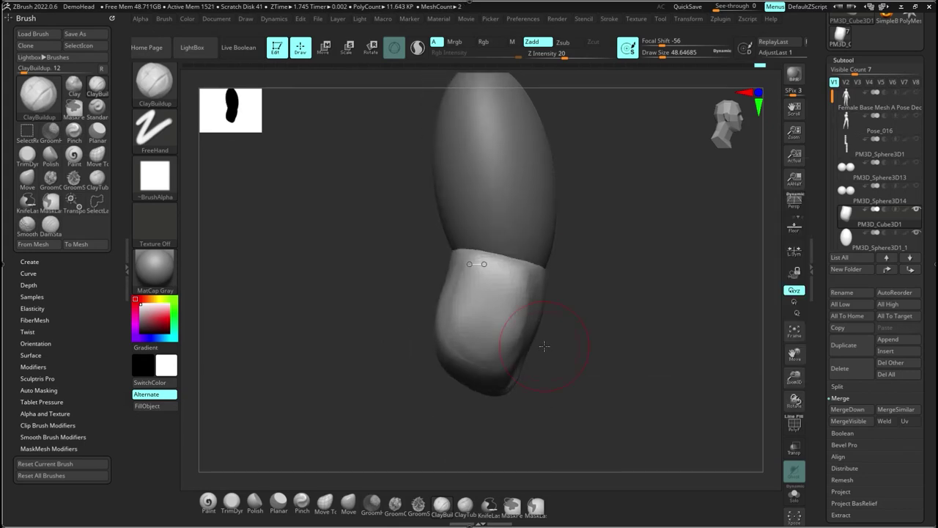
pyautogui.click(917, 94)
pyautogui.click(917, 94)
pyautogui.click(917, 94)
pyautogui.click(916, 94)
pyautogui.moveTo(545, 346); pyautogui.dragTo(576, 346, button='right')
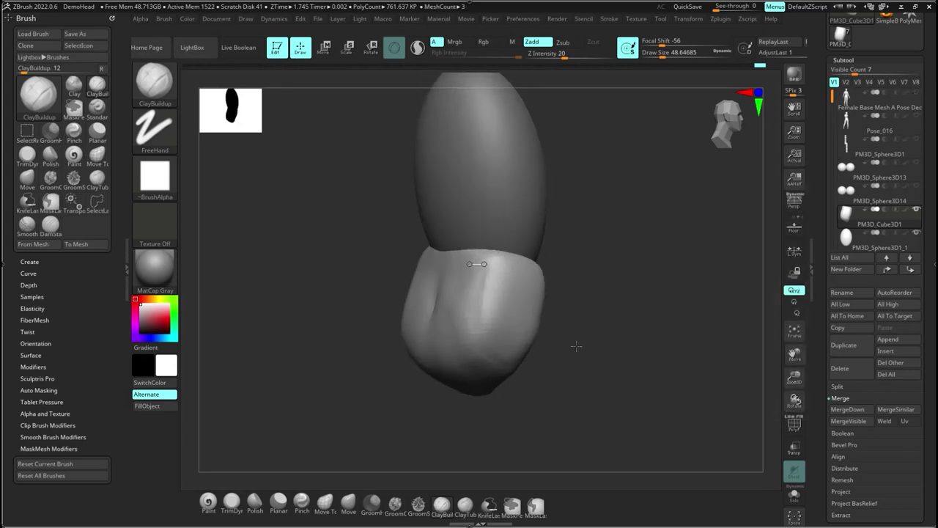
pyautogui.moveTo(577, 346); pyautogui.dragTo(507, 347)
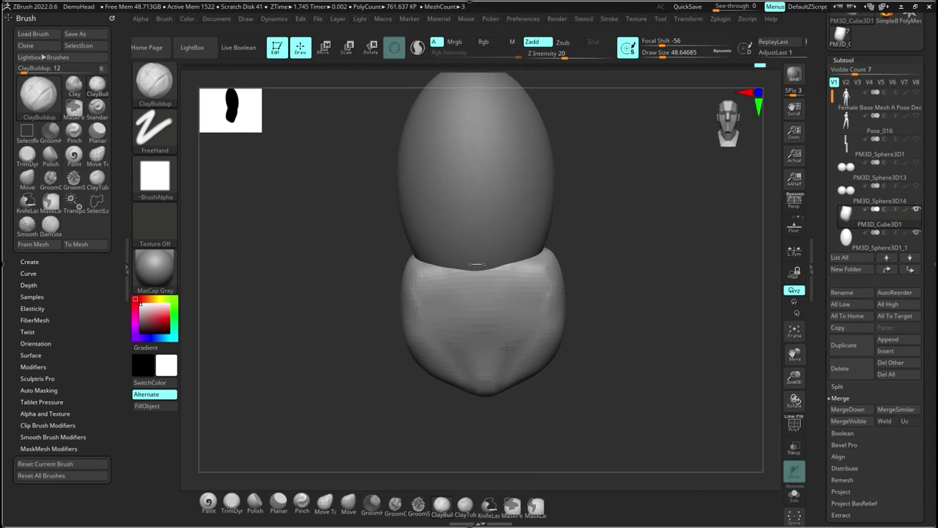
# Step: Select the rib cage ellipsoid and carve a symmetrical inverted-V rib arch on its lower front with the DamStandard brush
pyautogui.keyDown('ctrl'); pyautogui.moveTo(509, 350); pyautogui.dragTo(491, 359, button='right'); pyautogui.keyUp('ctrl')
pyautogui.keyDown('alt'); pyautogui.click(475, 291); pyautogui.keyUp('alt')
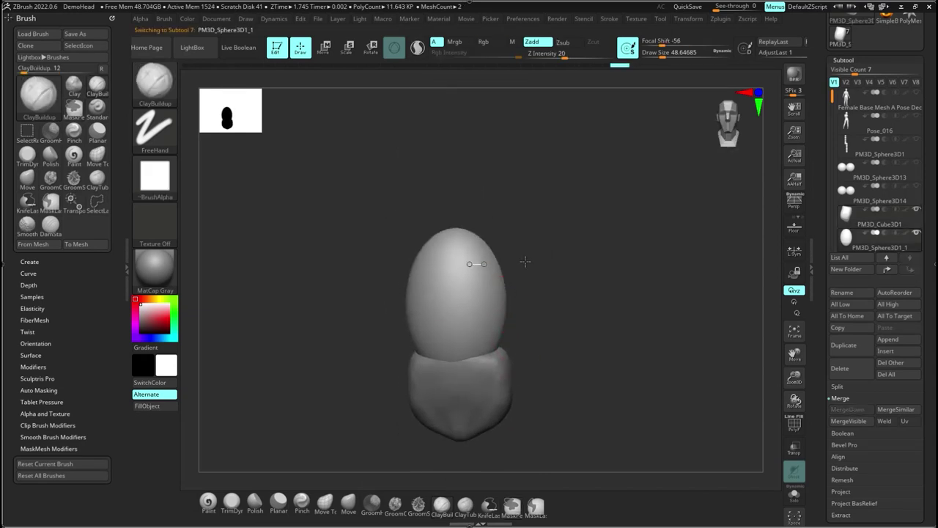
pyautogui.keyDown('ctrl'); pyautogui.moveTo(525, 262); pyautogui.dragTo(480, 262, button='right'); pyautogui.keyUp('ctrl')
pyautogui.press('b')
pyautogui.press('d')
pyautogui.press('s')
pyautogui.moveTo(469, 188); pyautogui.dragTo(415, 268)
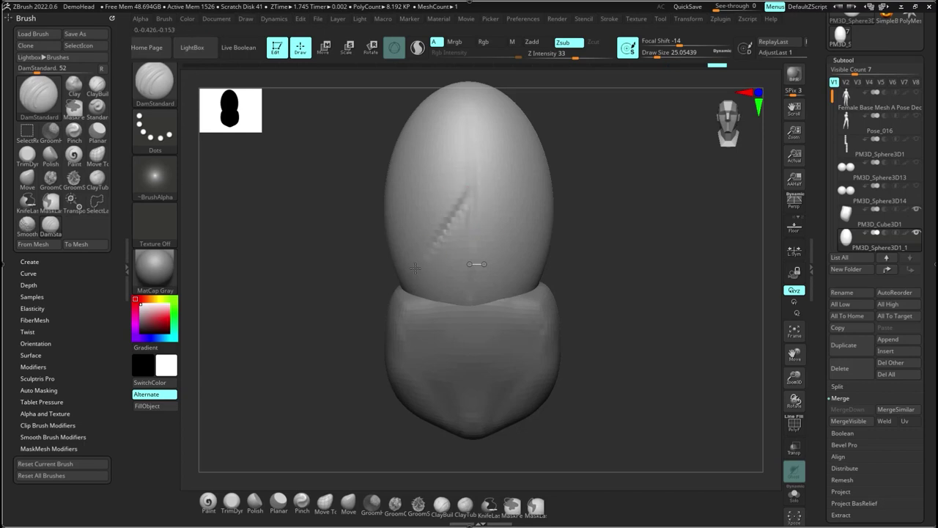
pyautogui.hotkey('ctrl', 'z')
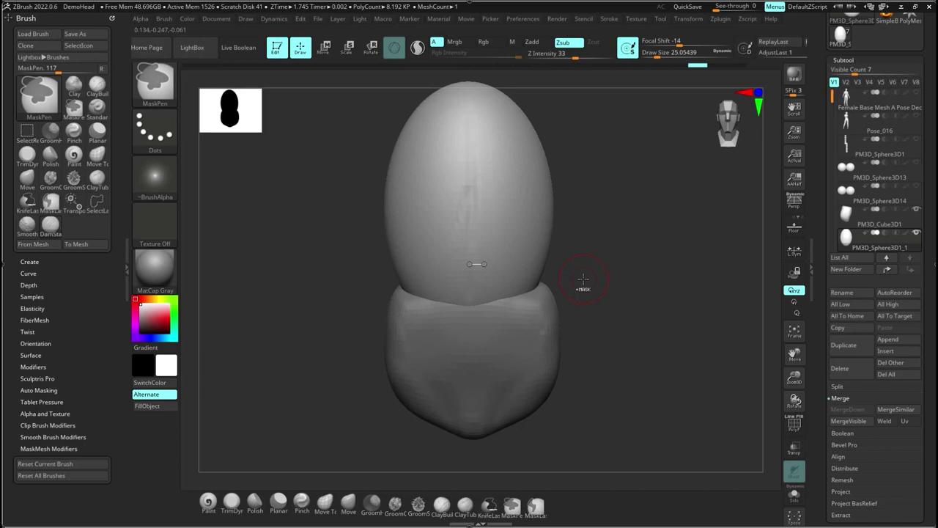
pyautogui.hotkey('ctrl', 'z')
pyautogui.hotkey('ctrl', 'z')
pyautogui.hotkey('ctrl', 'z')
pyautogui.hotkey('ctrl', 'shift', 'z')
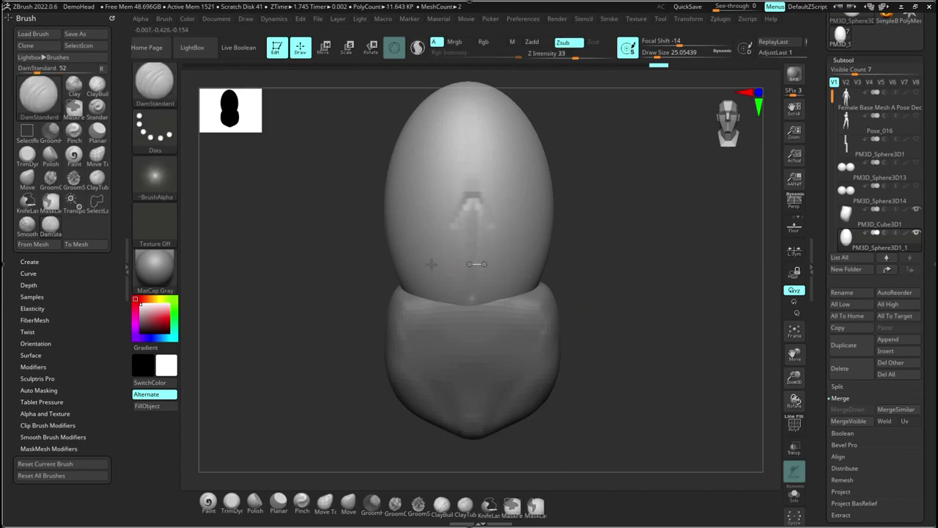
# Step: Try smoothing out the carved rib arch on the ellipsoid's front, and undo the changes
pyautogui.hotkey('alt', '4')
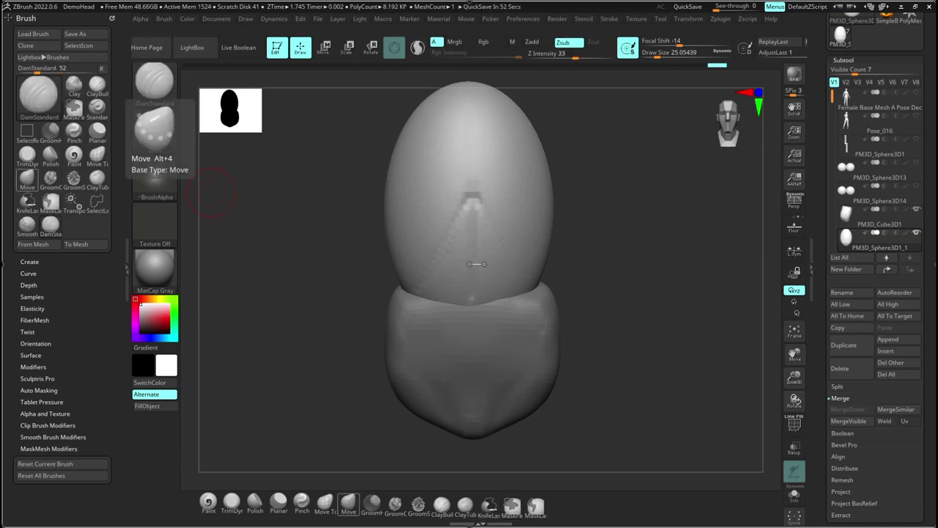
pyautogui.hotkey('alt', '2')
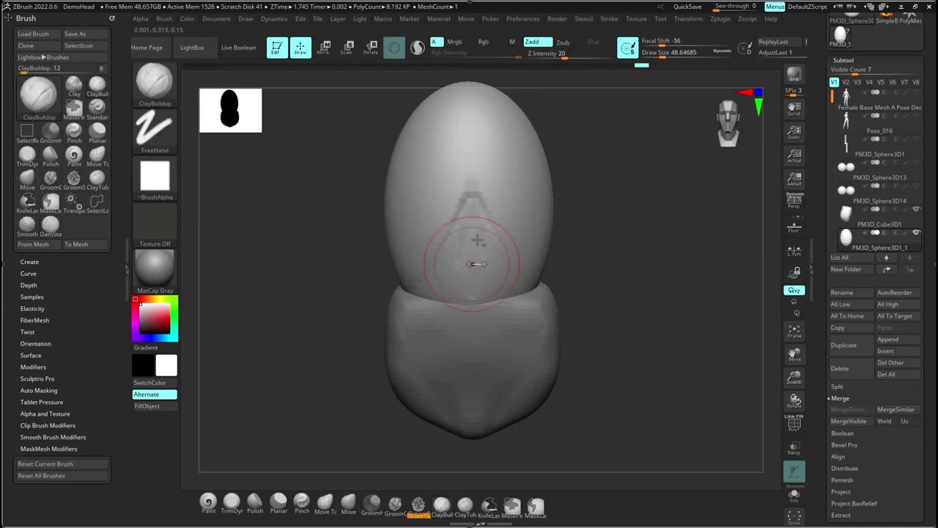
pyautogui.press('shift')
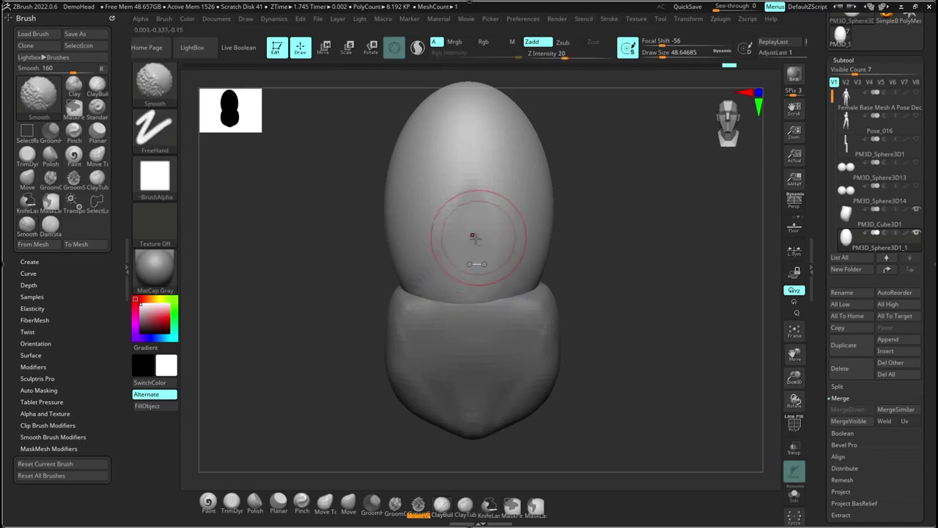
pyautogui.hotkey('ctrl', 'z')
pyautogui.hotkey('ctrl', 'z')
pyautogui.hotkey('ctrl', 'z')
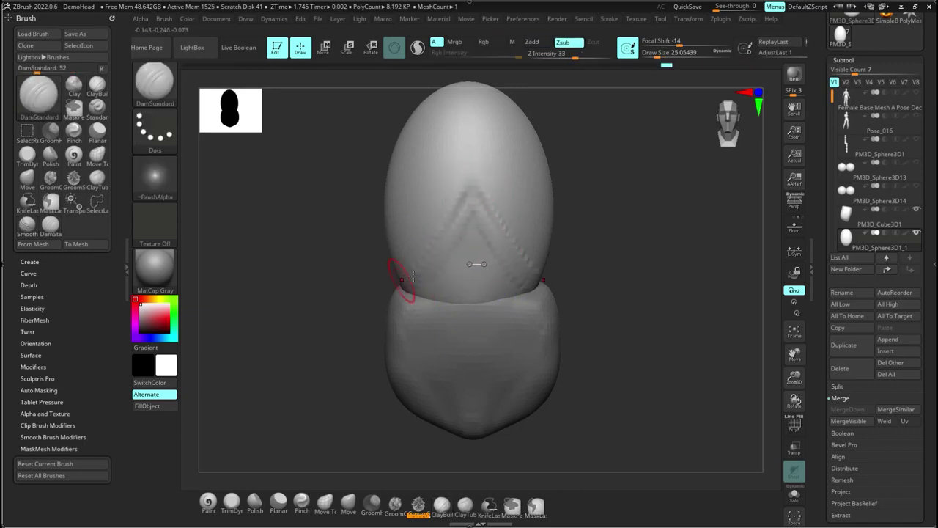
# Step: Build up a vertical sternum strip above the rib arch on the ellipsoid's front with ClayBuildup
pyautogui.moveTo(398, 283)
pyautogui.mouseDown(button='right')
pyautogui.moveTo(432, 283)
pyautogui.moveTo(398, 283)
pyautogui.mouseUp(button='right')
pyautogui.press('b')
pyautogui.press('c')
pyautogui.press('b')
pyautogui.moveTo(471, 192); pyautogui.dragTo(475, 104)
pyautogui.keyDown('alt'); pyautogui.moveTo(489, 146); pyautogui.dragTo(486, 231, button='right'); pyautogui.keyUp('alt')
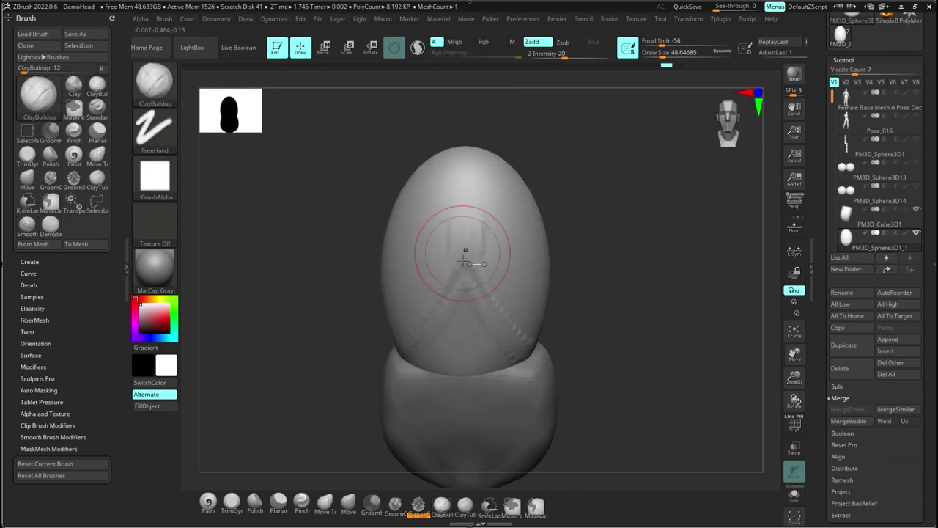
# Step: Carve a horizontal line across the top of the sternum strip with the DamStandard brush
pyautogui.press('s')
pyautogui.moveTo(487, 237); pyautogui.dragTo(474, 237)
pyautogui.click(916, 140)
pyautogui.click(916, 140)
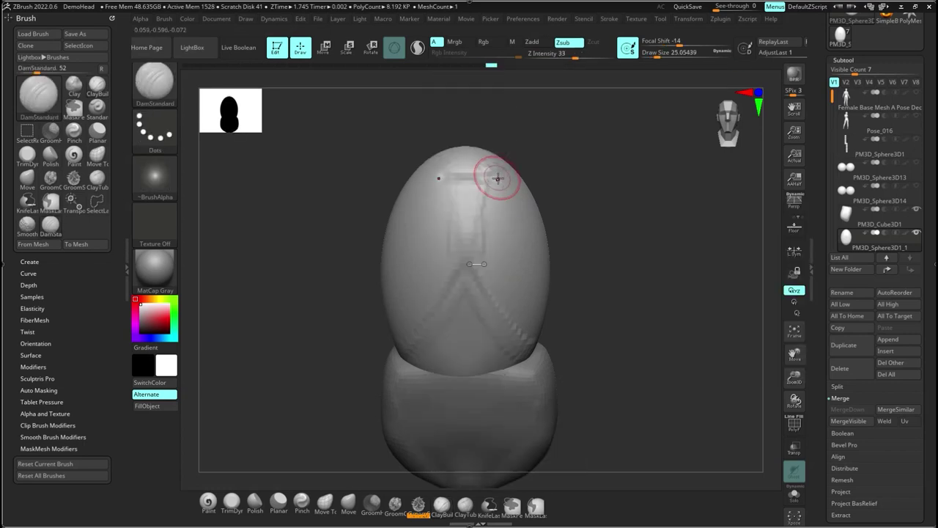
# Step: Try to push in the back of the rib cage ellipsoid with the Move brush
pyautogui.moveTo(525, 157); pyautogui.dragTo(561, 297)
pyautogui.press('b')
pyautogui.press('m')
pyautogui.press('v')
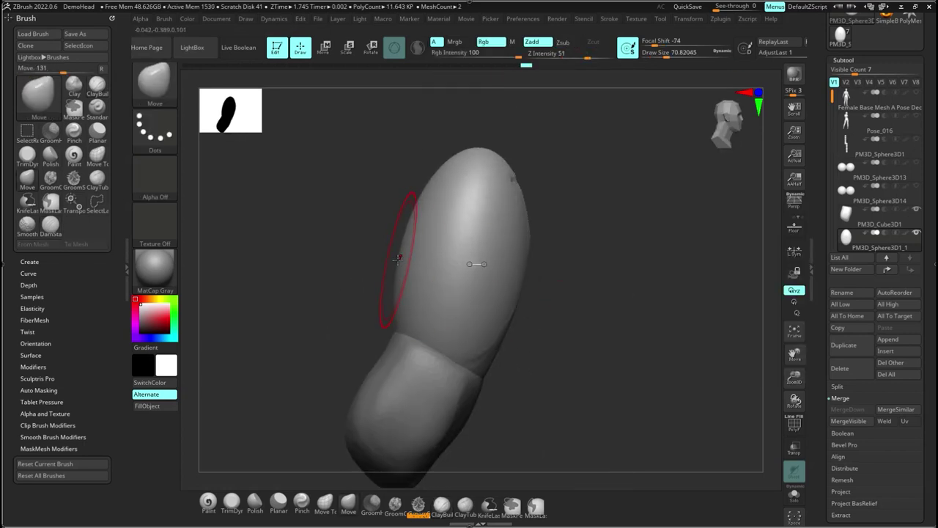
pyautogui.moveTo(398, 258); pyautogui.dragTo(456, 253)
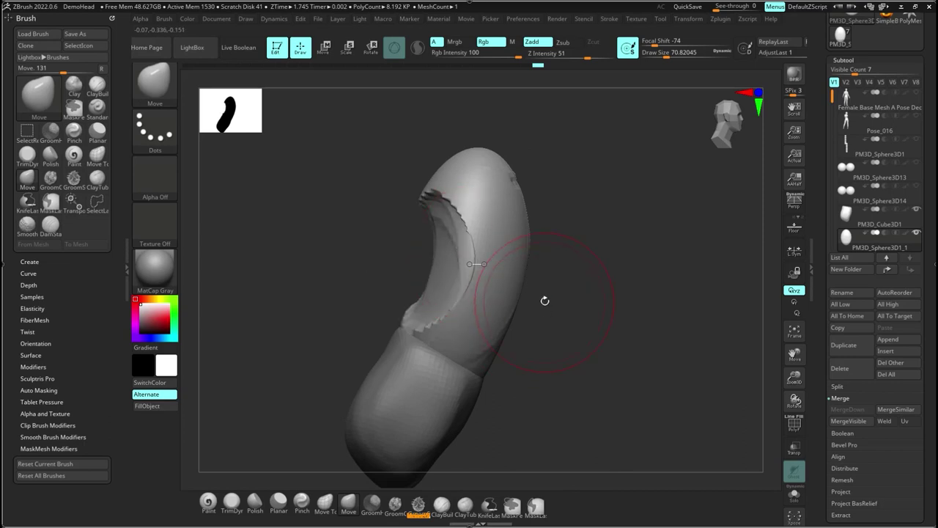
pyautogui.hotkey('ctrl', 'z')
pyautogui.keyDown('shift'); pyautogui.moveTo(513, 308); pyautogui.dragTo(525, 322); pyautogui.keyUp('shift')
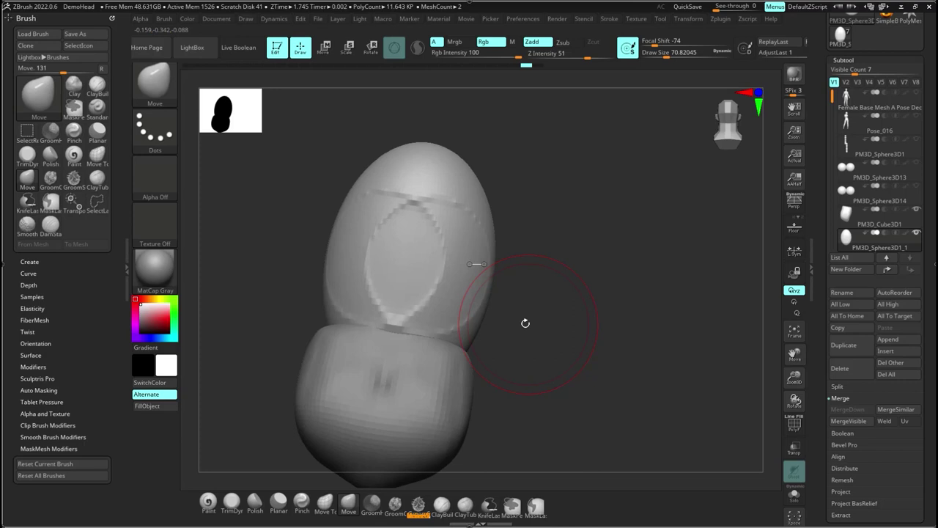
pyautogui.moveTo(413, 271); pyautogui.dragTo(515, 245, button='right')
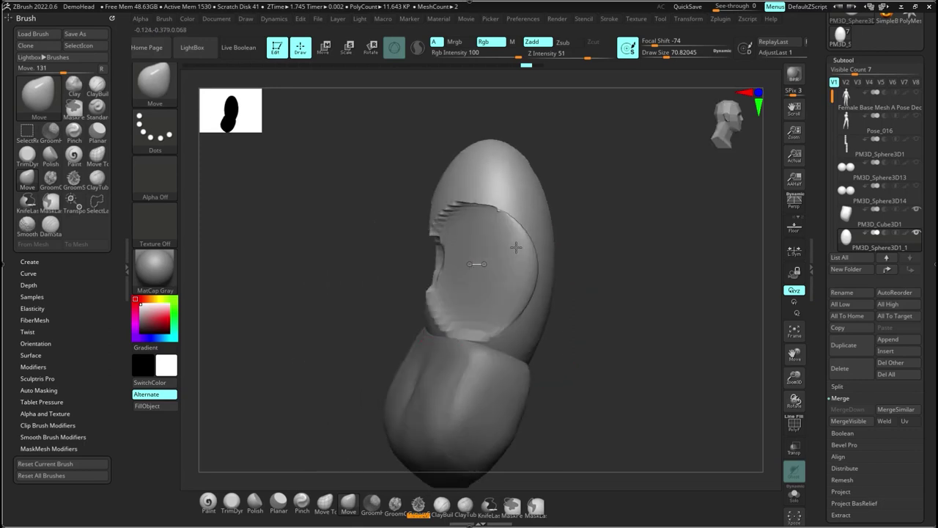
pyautogui.moveTo(435, 300); pyautogui.dragTo(541, 296, button='right')
# Step: Turn on perspective and push the back of the rib cage ellipsoid inward with the Move Topological brush
pyautogui.press('p')
pyautogui.press('b')
pyautogui.press('m')
pyautogui.press('t')
pyautogui.moveTo(451, 283); pyautogui.dragTo(486, 319)
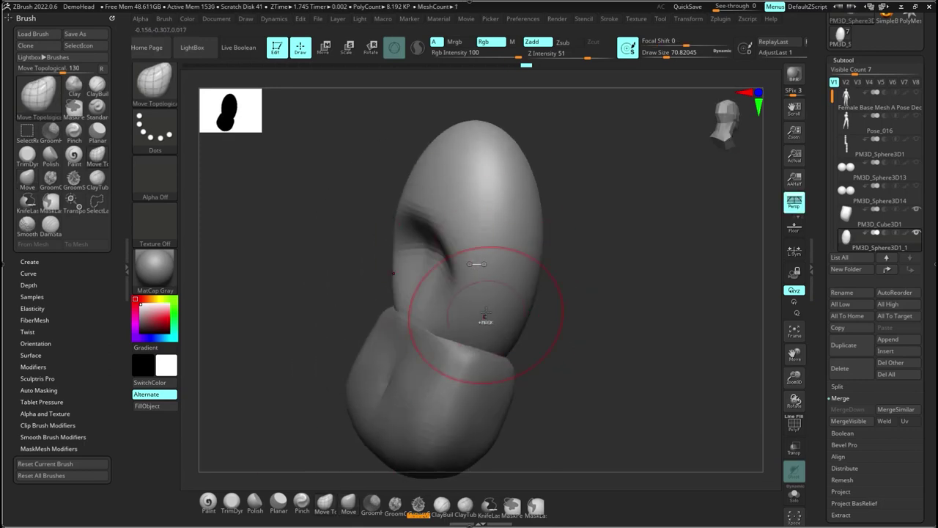
# Step: Undo the Move Topological push and try pushing in the back of the rib cage ellipsoid with the Move brush
pyautogui.hotkey('ctrl', 'z')
pyautogui.moveTo(415, 210)
pyautogui.mouseDown()
pyautogui.moveTo(442, 258)
pyautogui.moveTo(474, 237)
pyautogui.moveTo(428, 268)
pyautogui.moveTo(476, 237)
pyautogui.moveTo(432, 264)
pyautogui.moveTo(475, 237)
pyautogui.moveTo(440, 264)
pyautogui.moveTo(450, 268)
pyautogui.moveTo(433, 258)
pyautogui.moveTo(453, 272)
pyautogui.mouseUp()
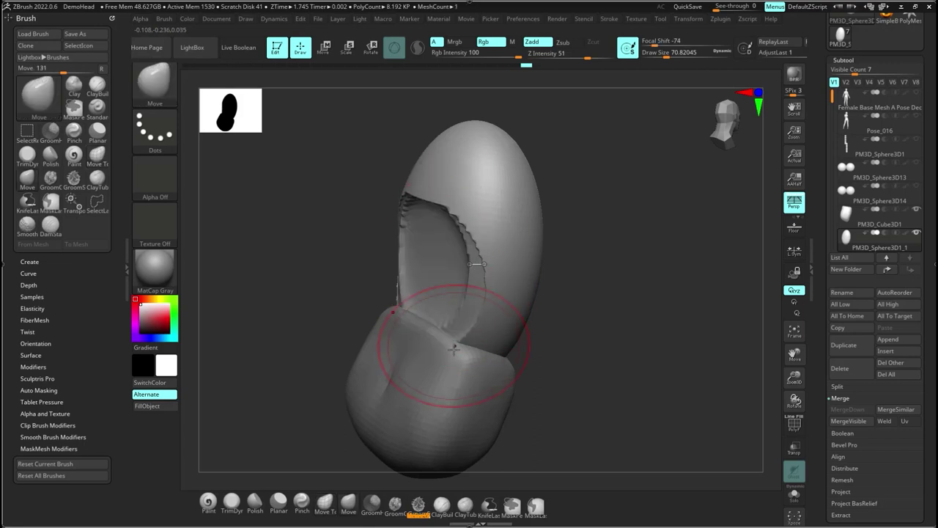
pyautogui.hotkey('ctrl', 'z')
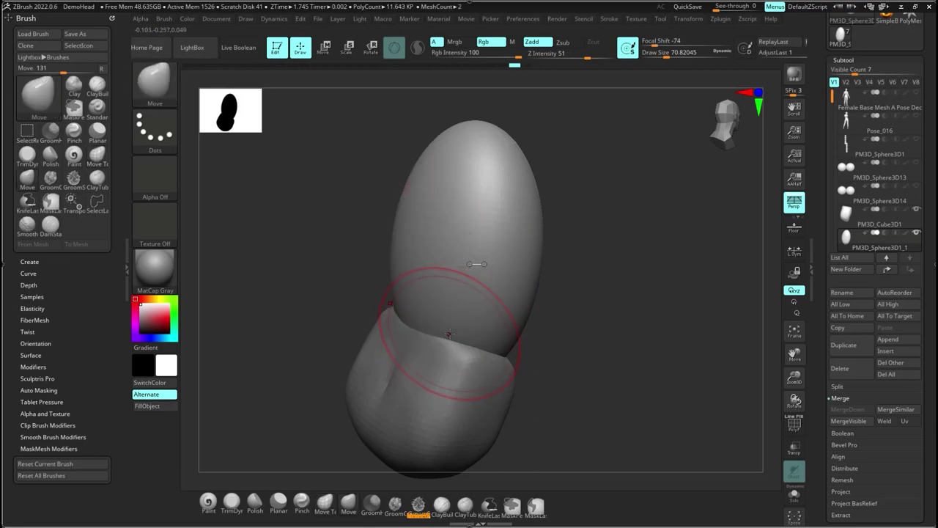
# Step: DynaMesh the rib cage ellipsoid at resolution 128
pyautogui.moveTo(557, 286)
pyautogui.mouseDown()
pyautogui.moveTo(503, 295)
pyautogui.moveTo(563, 299)
pyautogui.mouseUp()
pyautogui.click(845, 523)
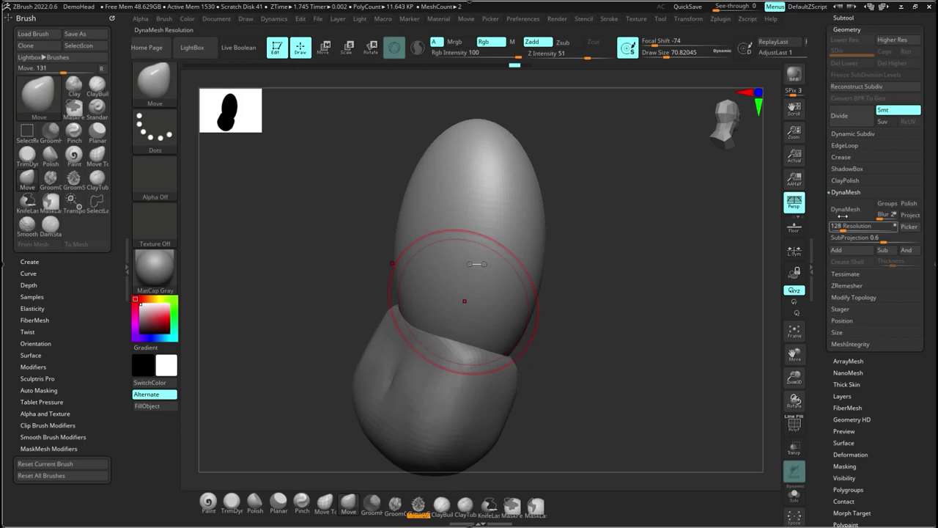
pyautogui.click(849, 209)
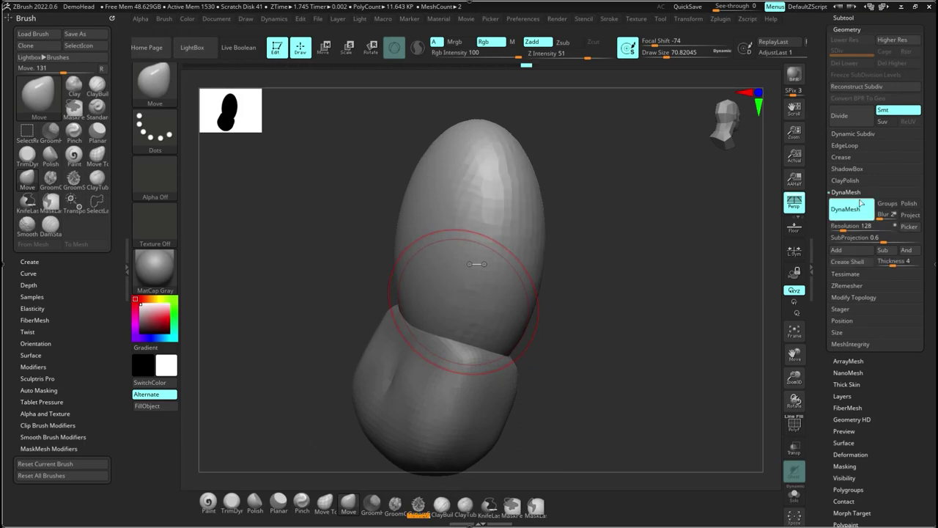
# Step: Push the ellipsoid's lower back inward in side view with the Move brush at a draw size of about 116
pyautogui.moveTo(585, 295); pyautogui.dragTo(482, 262)
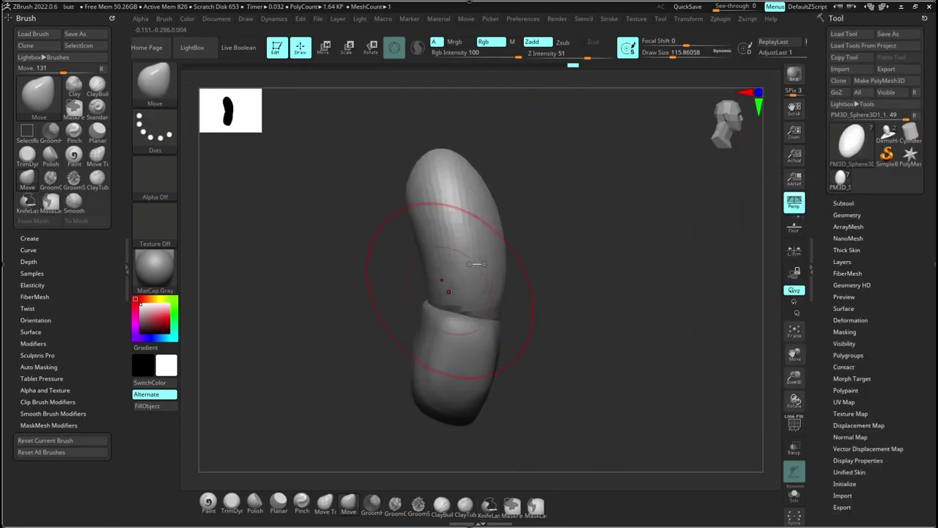
pyautogui.press('s')
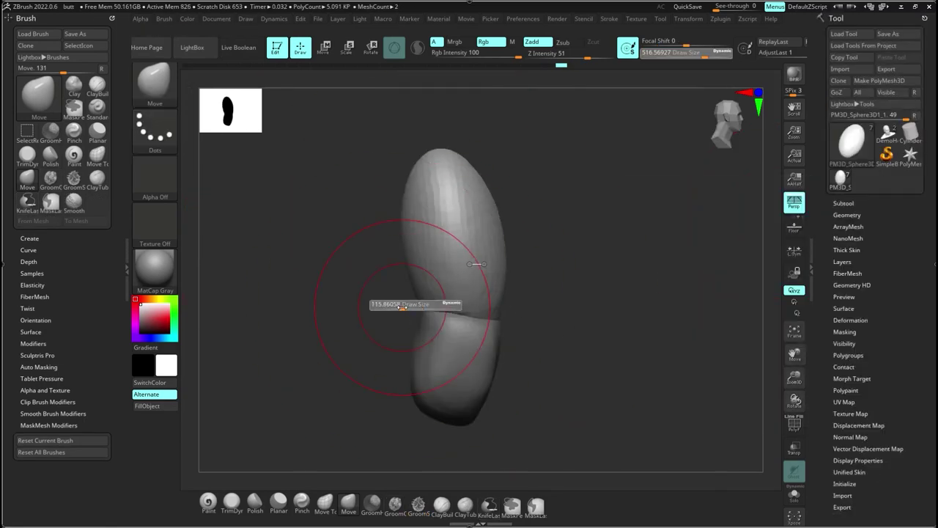
pyautogui.moveTo(410, 264)
pyautogui.mouseDown()
pyautogui.moveTo(427, 262)
pyautogui.moveTo(425, 235)
pyautogui.mouseUp()
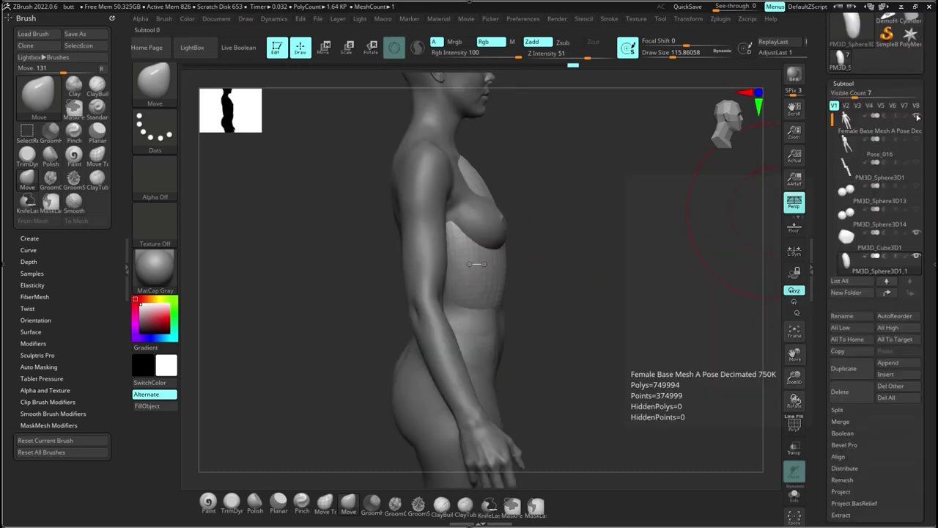
# Step: Fit the ellipsoid's front, side and back to the visible female base mesh with the Move brush
pyautogui.moveTo(484, 267); pyautogui.dragTo(496, 259)
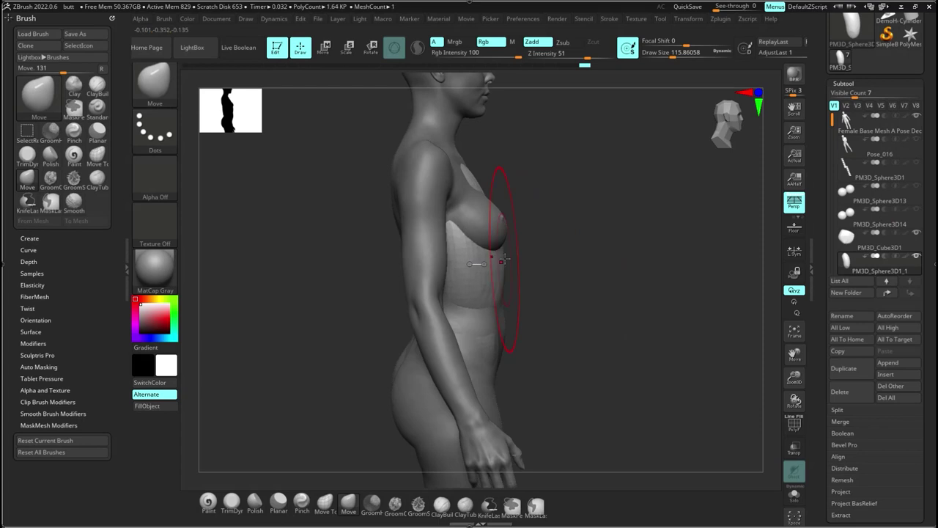
pyautogui.moveTo(496, 259); pyautogui.dragTo(536, 290, button='right')
pyautogui.moveTo(537, 290); pyautogui.dragTo(508, 272)
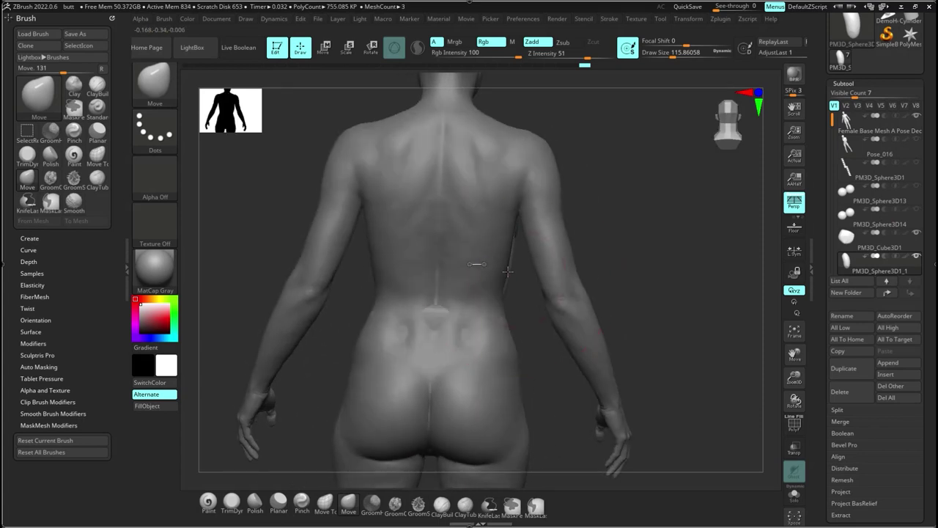
pyautogui.moveTo(452, 274); pyautogui.dragTo(522, 282, button='right')
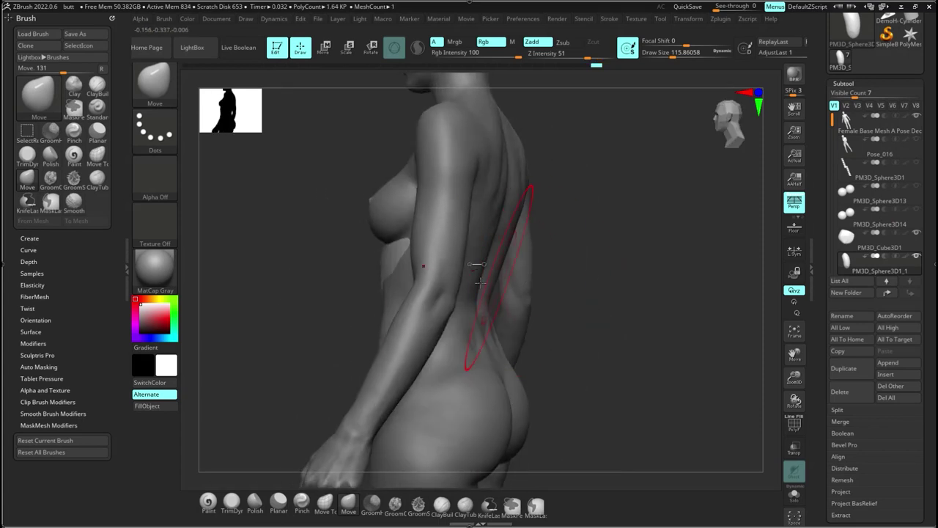
pyautogui.moveTo(398, 249); pyautogui.dragTo(514, 257)
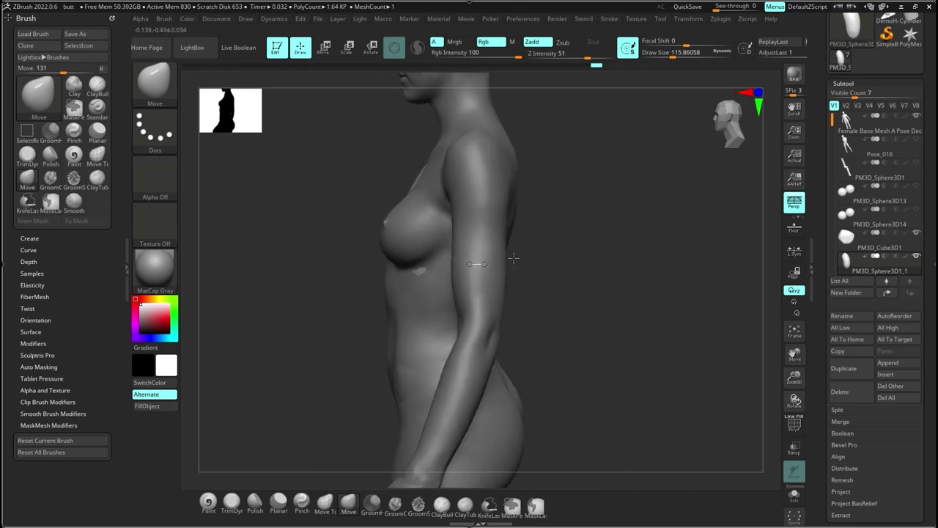
# Step: Shift the rib cage ellipsoid backward within the base mesh's torso using the move gizmo
pyautogui.press('w')
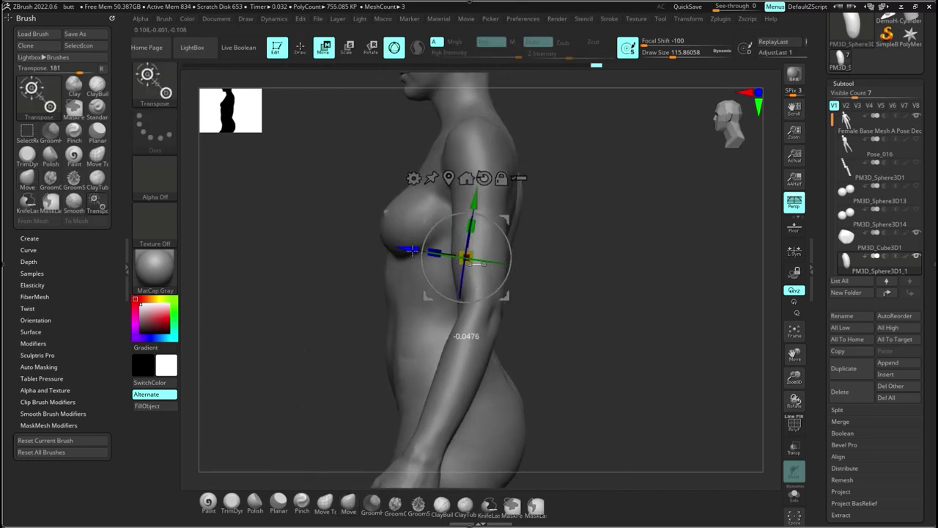
pyautogui.moveTo(412, 250); pyautogui.dragTo(440, 253)
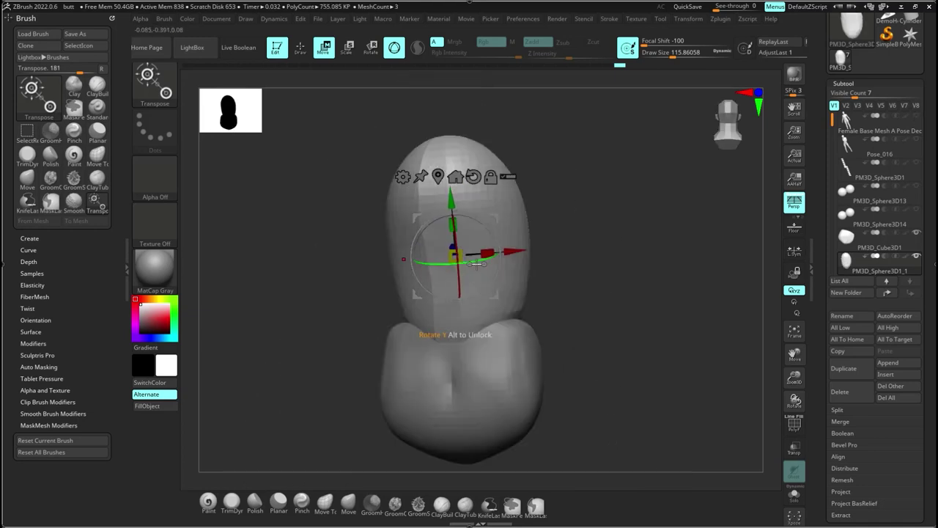
pyautogui.press('q')
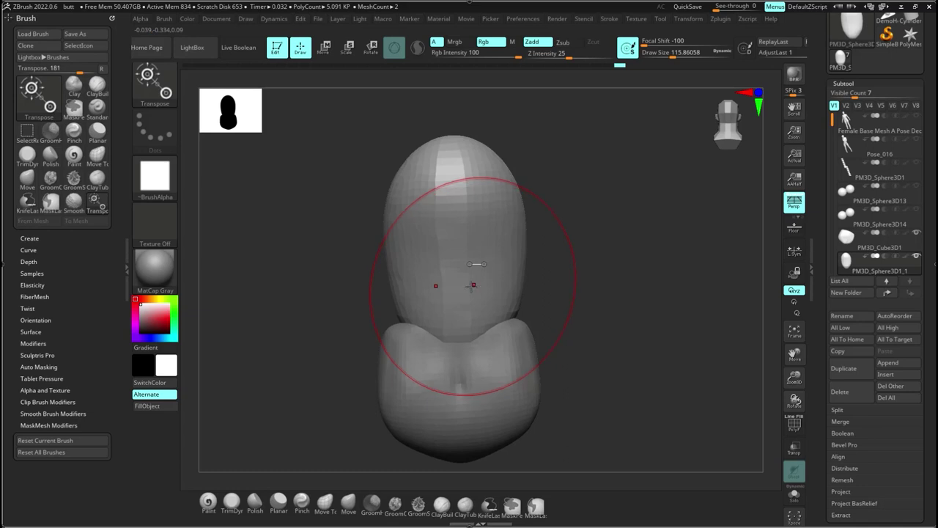
# Step: Re-DynaMesh the rib cage ellipsoid at resolution 128
pyautogui.keyDown('alt'); pyautogui.click(467, 234); pyautogui.keyUp('alt')
pyautogui.press('w')
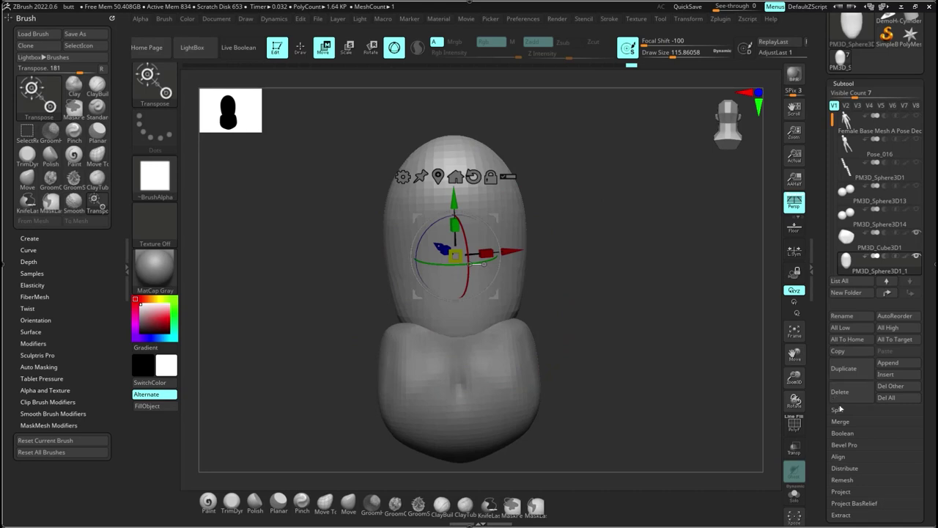
pyautogui.moveTo(821, 431); pyautogui.dragTo(823, 325)
pyautogui.click(841, 427)
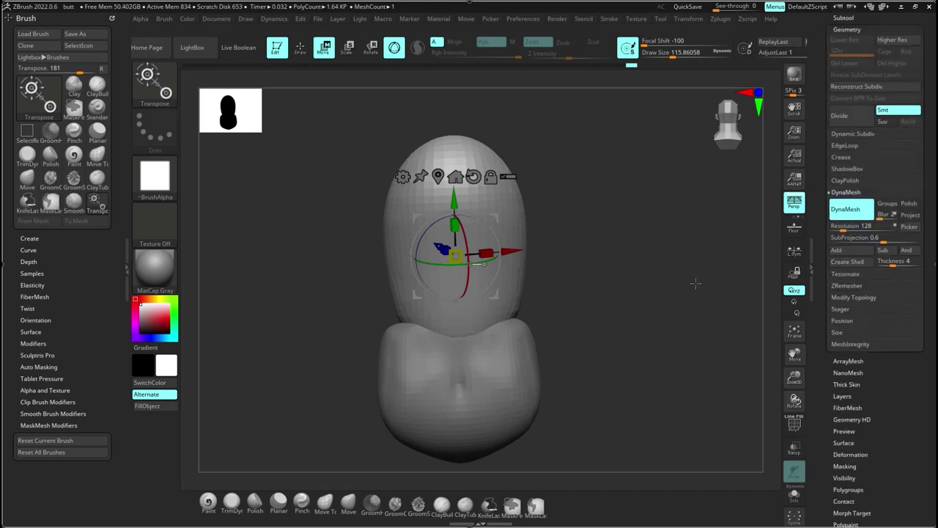
pyautogui.moveTo(639, 287)
pyautogui.mouseDown()
pyautogui.moveTo(568, 299)
pyautogui.moveTo(588, 303)
pyautogui.moveTo(542, 300)
pyautogui.mouseUp()
# Step: Rework the ellipsoid's lower back just above the pelvis at a draw size of about 51, undoing the last stroke
pyautogui.press('q')
pyautogui.press('s')
pyautogui.moveTo(463, 299)
pyautogui.mouseDown()
pyautogui.moveTo(454, 300)
pyautogui.moveTo(464, 325)
pyautogui.moveTo(454, 328)
pyautogui.mouseUp()
pyautogui.press('w')
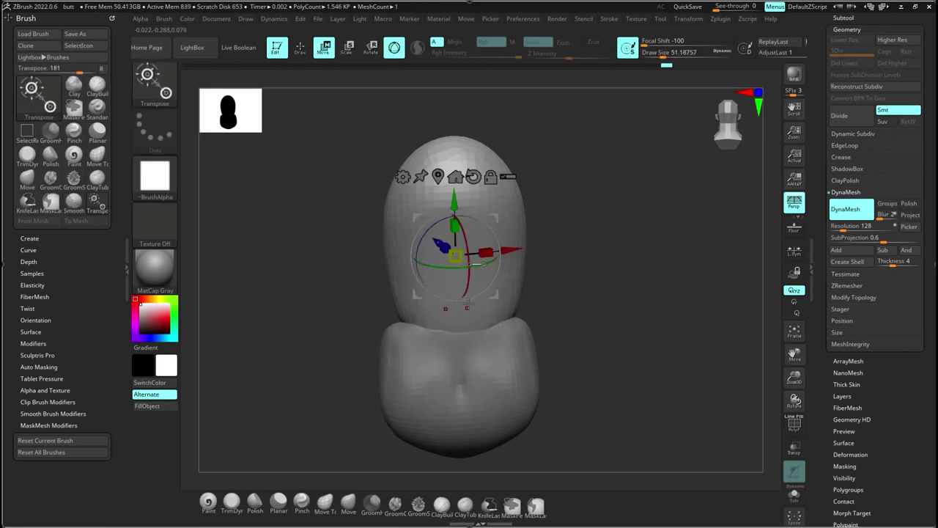
pyautogui.press('q')
pyautogui.moveTo(470, 289)
pyautogui.mouseDown()
pyautogui.moveTo(479, 307)
pyautogui.moveTo(459, 308)
pyautogui.mouseUp()
pyautogui.hotkey('ctrl', 'z')
pyautogui.press('w')
pyautogui.press('q')
# Step: Fit the ellipsoid's upper back to the female base mesh with the Move brush
pyautogui.moveTo(462, 308); pyautogui.dragTo(570, 266, button='right')
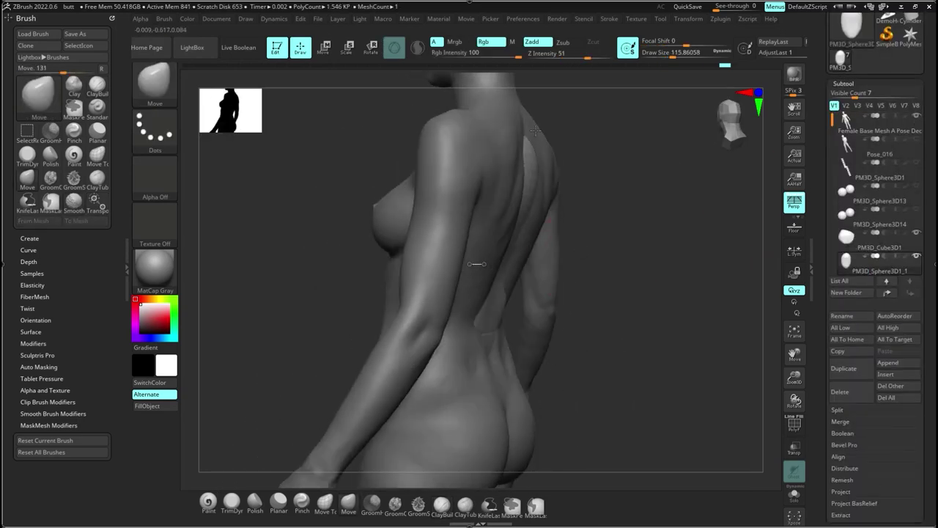
pyautogui.moveTo(535, 131)
pyautogui.mouseDown()
pyautogui.moveTo(531, 153)
pyautogui.moveTo(528, 129)
pyautogui.mouseUp()
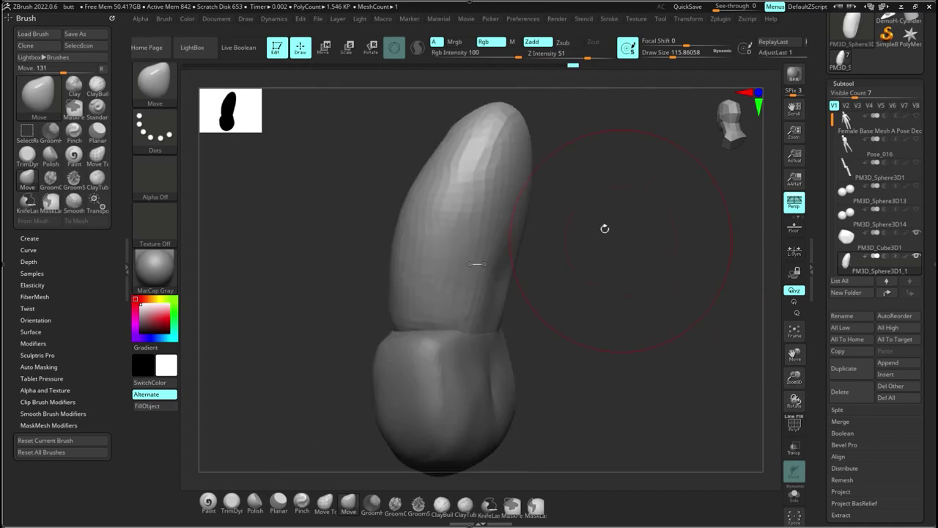
pyautogui.moveTo(604, 226); pyautogui.dragTo(557, 271)
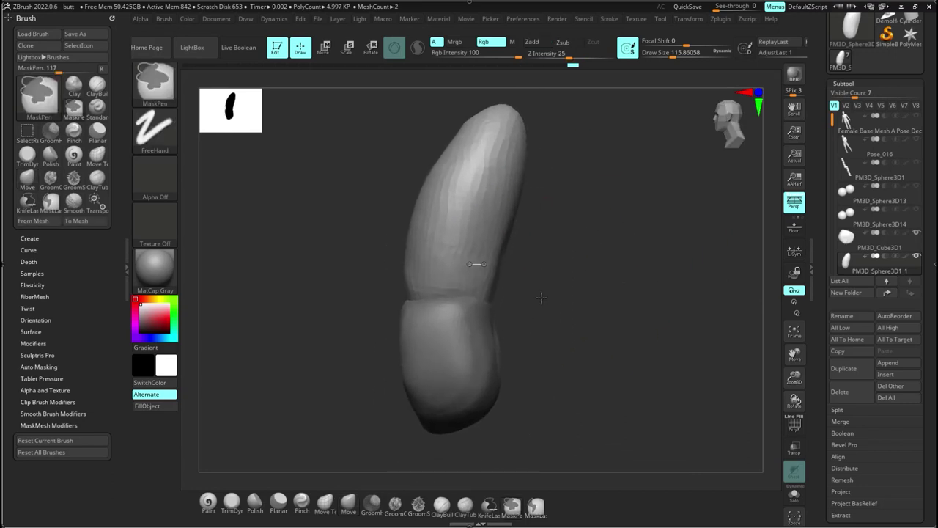
pyautogui.click(917, 116)
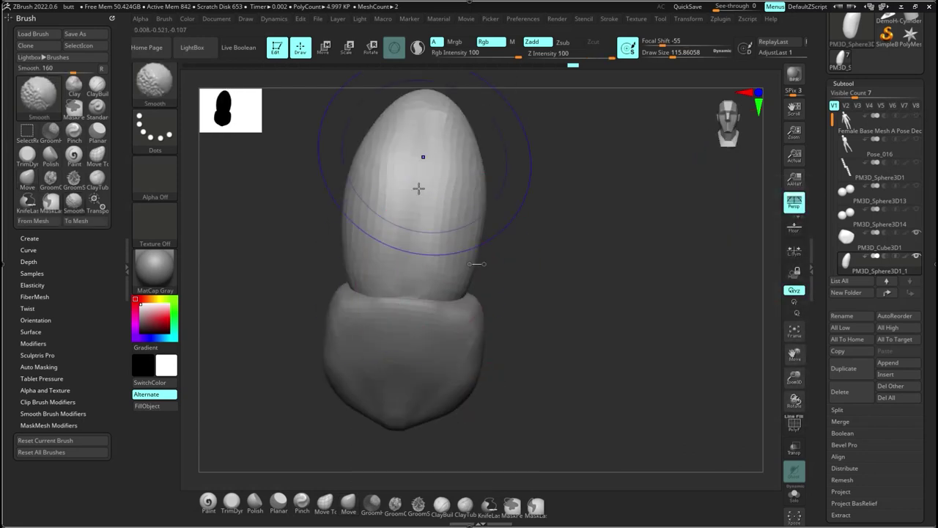
# Step: Mark one side of the rib arch on the ellipsoid's front with ClayBuildup at a draw size of about 23
pyautogui.moveTo(419, 178)
pyautogui.mouseDown(button='right')
pyautogui.moveTo(429, 272)
pyautogui.moveTo(513, 345)
pyautogui.moveTo(578, 277)
pyautogui.moveTo(488, 254)
pyautogui.mouseUp(button='right')
pyautogui.press('b')
pyautogui.press('c')
pyautogui.press('b')
pyautogui.press('s')
pyautogui.moveTo(493, 254); pyautogui.dragTo(514, 297)
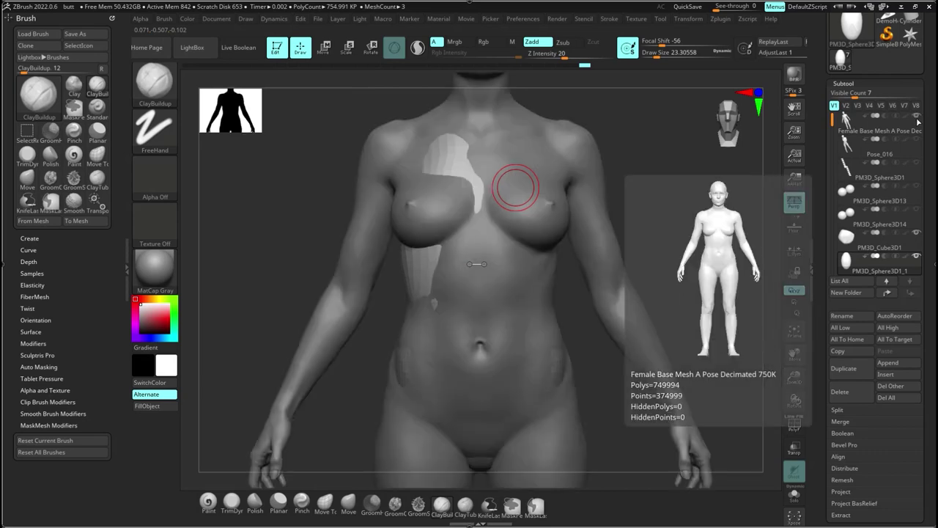
# Step: Toggle the female base mesh on and off to compare its chest with the ellipsoid, and reselect the ellipsoid
pyautogui.click(918, 122)
pyautogui.click(917, 122)
pyautogui.click(918, 122)
pyautogui.click(918, 122)
pyautogui.click(918, 121)
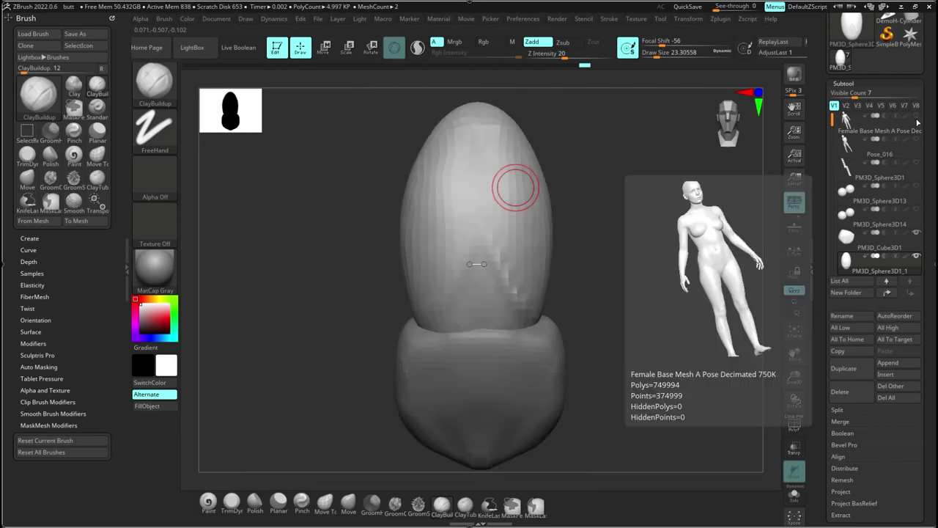
pyautogui.click(917, 123)
pyautogui.hotkey('ctrl', 'shift', 'z')
pyautogui.hotkey('ctrl', 'z')
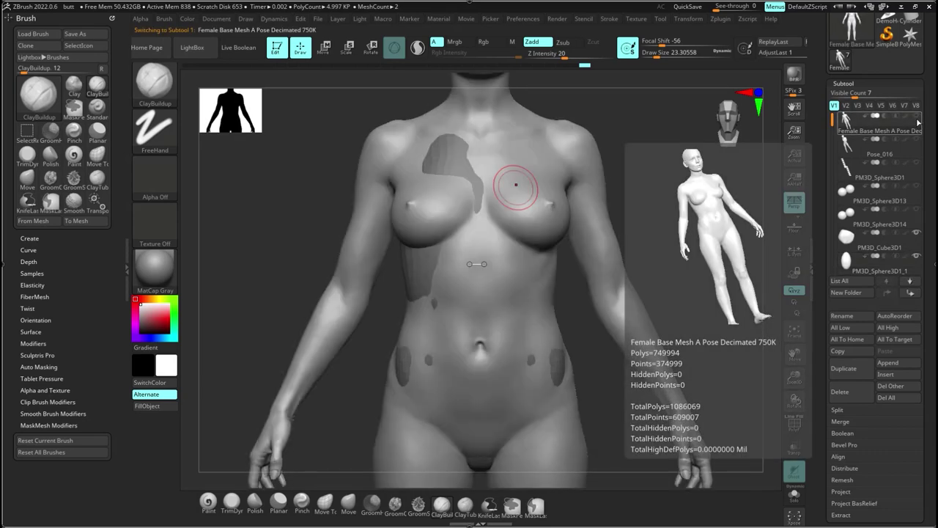
pyautogui.hotkey('ctrl', 'shift', 'z')
pyautogui.hotkey('ctrl', 'z')
pyautogui.click(880, 264)
# Step: Raise the ellipsoid's DynaMesh resolution to 304 and stroke the sternum's vertical edge down its front with ClayBuildup
pyautogui.moveTo(489, 145)
pyautogui.mouseDown()
pyautogui.moveTo(525, 125)
pyautogui.moveTo(486, 190)
pyautogui.mouseUp()
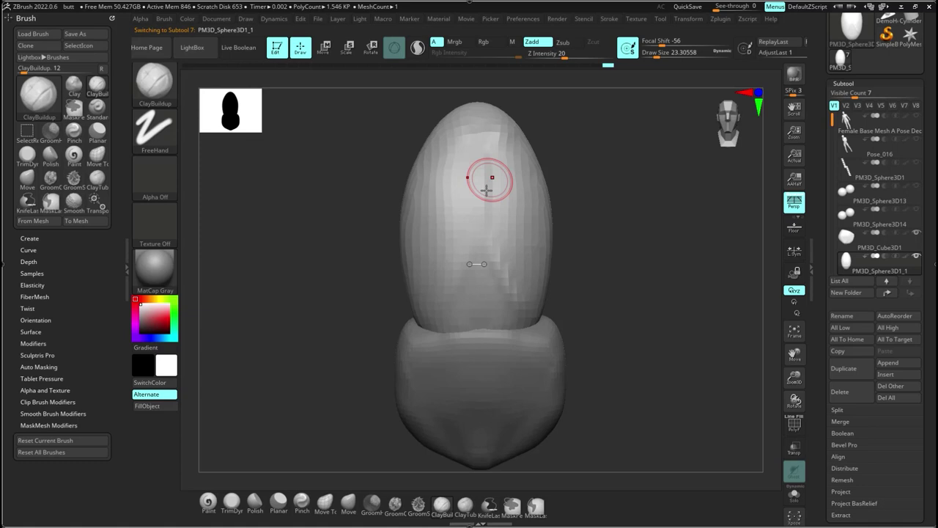
pyautogui.moveTo(486, 190)
pyautogui.mouseDown(button='right')
pyautogui.moveTo(477, 272)
pyautogui.moveTo(477, 146)
pyautogui.mouseUp(button='right')
pyautogui.click(843, 525)
pyautogui.moveTo(478, 147); pyautogui.dragTo(497, 209)
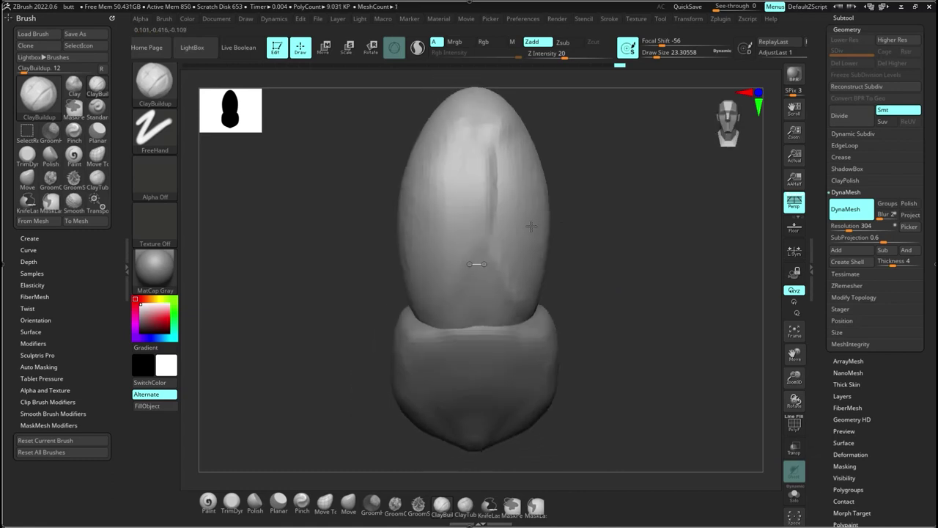
# Step: Build up and smooth the rib arch beside the sternum with ClayBuildup, and undo the last stroke
pyautogui.moveTo(497, 210)
pyautogui.mouseDown(button='right')
pyautogui.moveTo(536, 227)
pyautogui.moveTo(476, 223)
pyautogui.mouseUp(button='right')
pyautogui.moveTo(426, 220); pyautogui.dragTo(448, 204)
pyautogui.moveTo(448, 204); pyautogui.dragTo(396, 209, button='right')
pyautogui.keyDown('shift'); pyautogui.moveTo(516, 189); pyautogui.dragTo(530, 247); pyautogui.keyUp('shift')
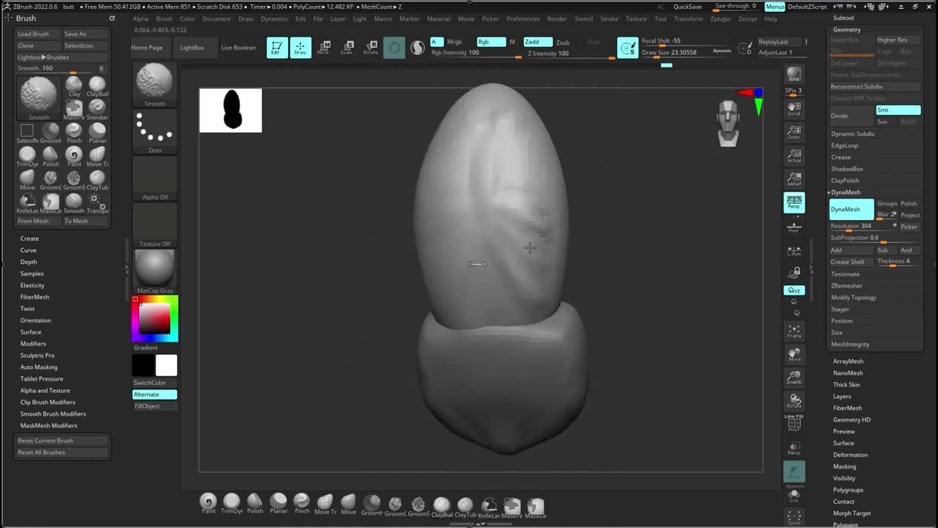
pyautogui.moveTo(519, 212)
pyautogui.mouseDown(button='right')
pyautogui.moveTo(580, 243)
pyautogui.moveTo(557, 245)
pyautogui.mouseUp(button='right')
pyautogui.moveTo(511, 229); pyautogui.dragTo(549, 249)
pyautogui.hotkey('ctrl', 'z')
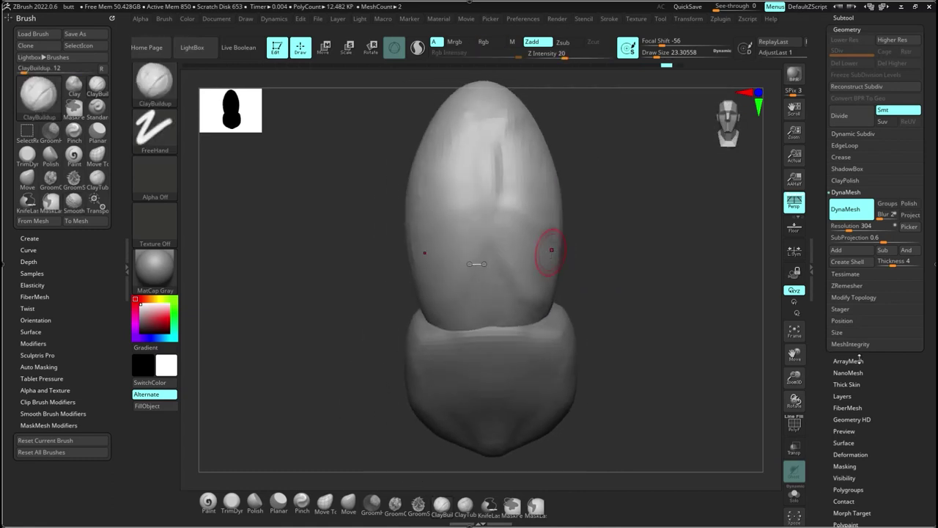
# Step: Try the Mirror deformation on the ellipsoid and flip it back
pyautogui.click(850, 455)
pyautogui.click(859, 117)
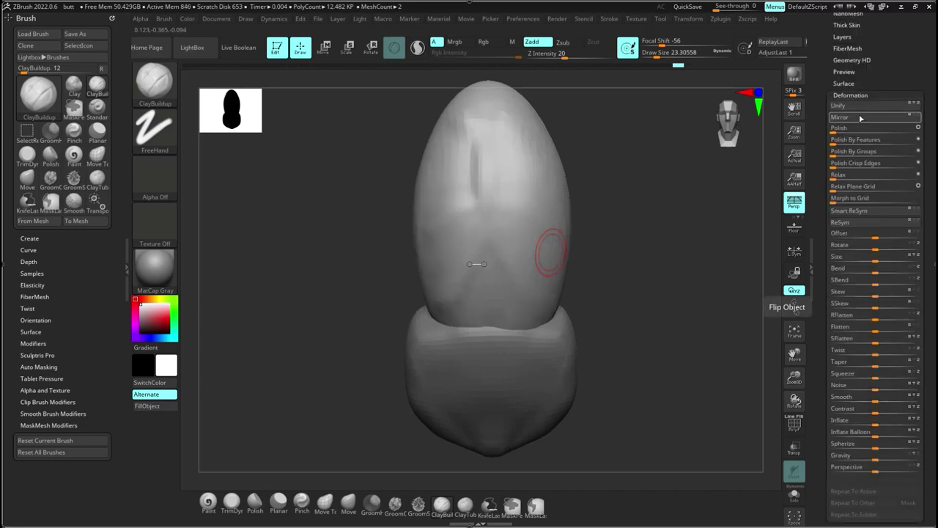
pyautogui.click(859, 117)
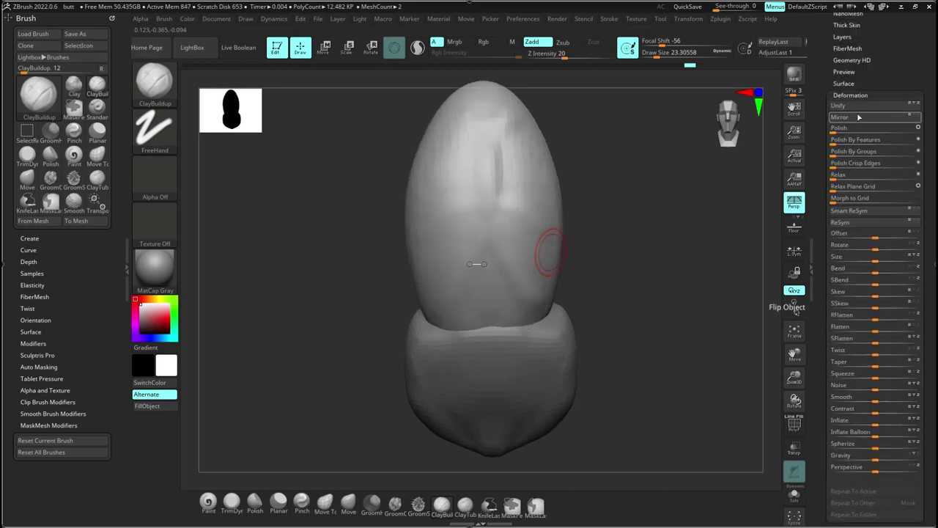
pyautogui.click(861, 96)
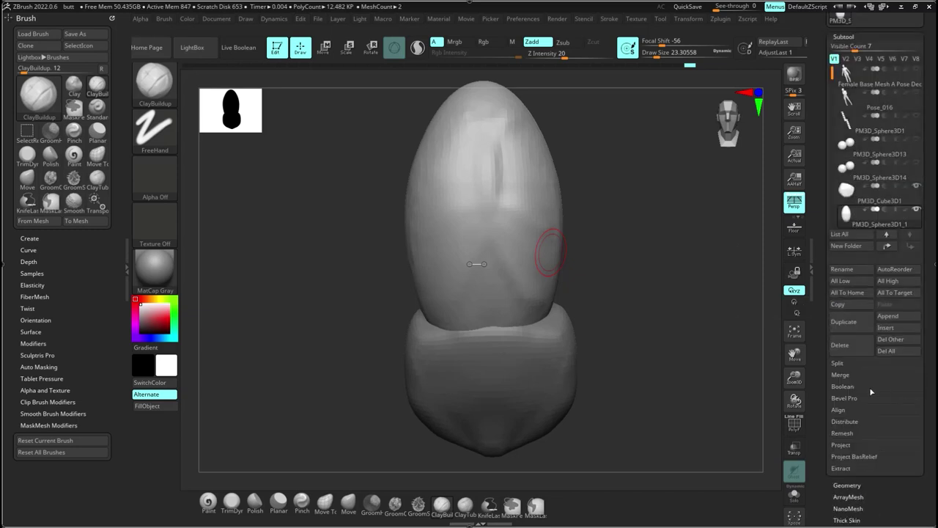
# Step: Try Mirror And Weld on the ellipsoid with a rib arch stroke, and undo both
pyautogui.click(854, 486)
pyautogui.click(853, 296)
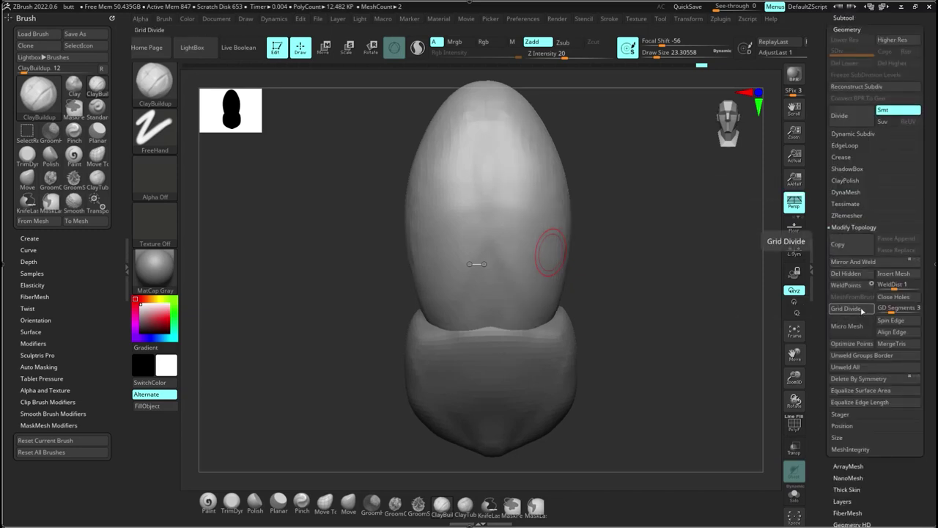
pyautogui.moveTo(511, 230); pyautogui.dragTo(540, 262)
pyautogui.hotkey('ctrl', 'z')
pyautogui.hotkey('ctrl', 'z')
# Step: Apply Mirror And Weld to the rib cage ellipsoid from the Modify Topology options
pyautogui.click(862, 205)
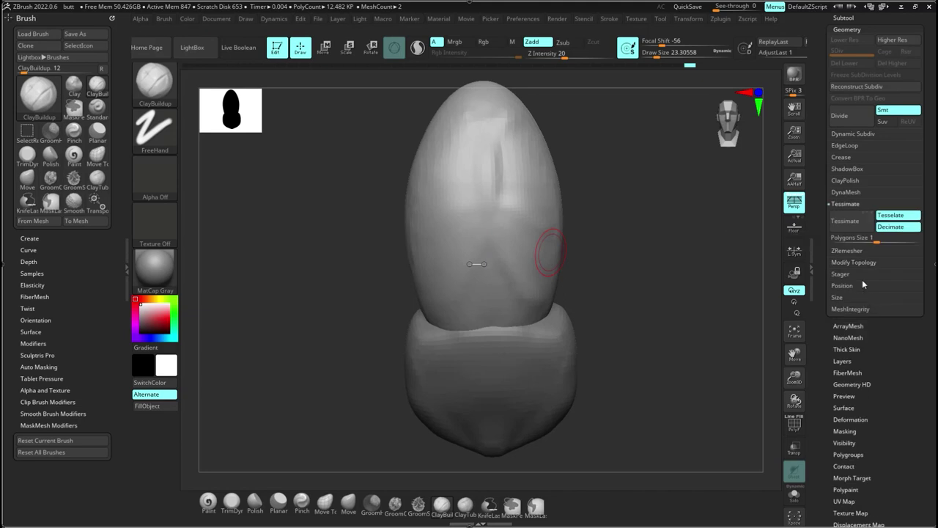
pyautogui.click(862, 192)
pyautogui.click(868, 297)
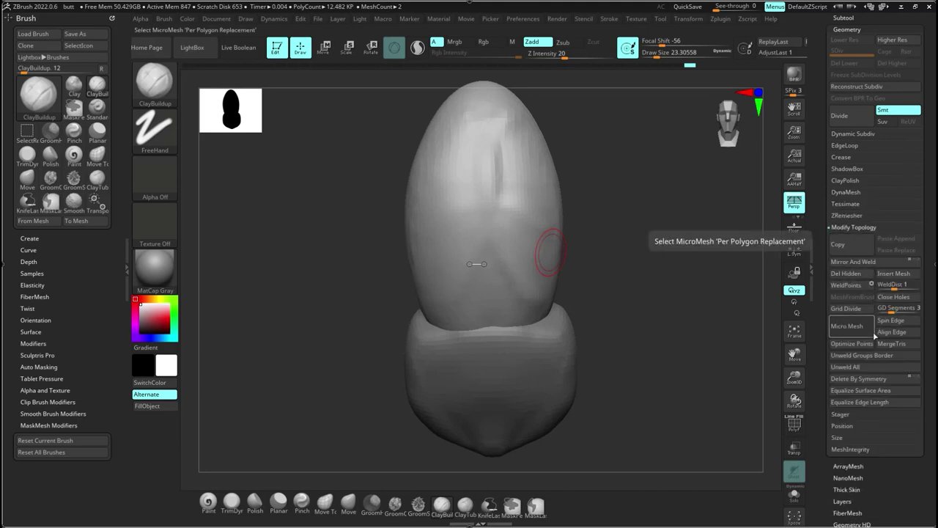
pyautogui.click(870, 263)
pyautogui.scroll(-5, 870, 262)
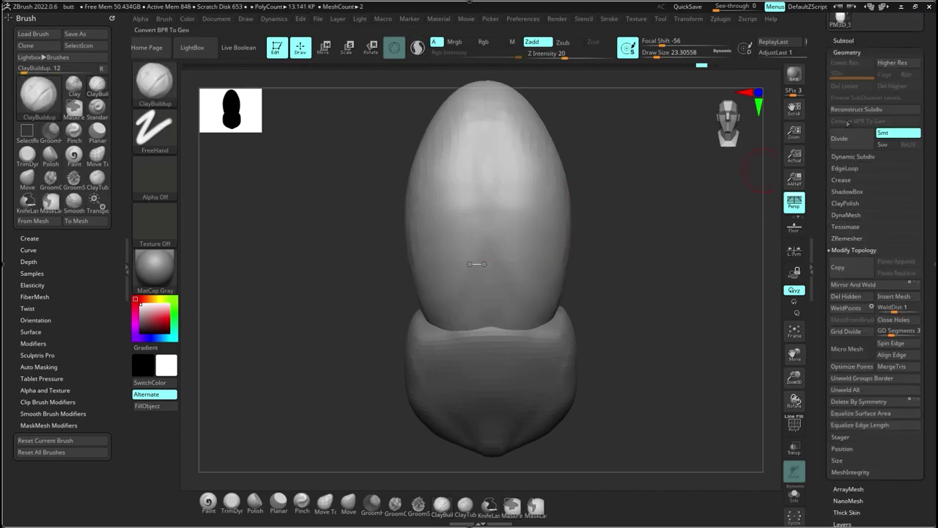
# Step: Select the rib cage ellipsoid, choose the Move brush, and compare the blockout with the base mesh's torso
pyautogui.keyDown('alt'); pyautogui.click(579, 366); pyautogui.keyUp('alt')
pyautogui.keyDown('alt'); pyautogui.click(538, 246); pyautogui.keyUp('alt')
pyautogui.click(843, 41)
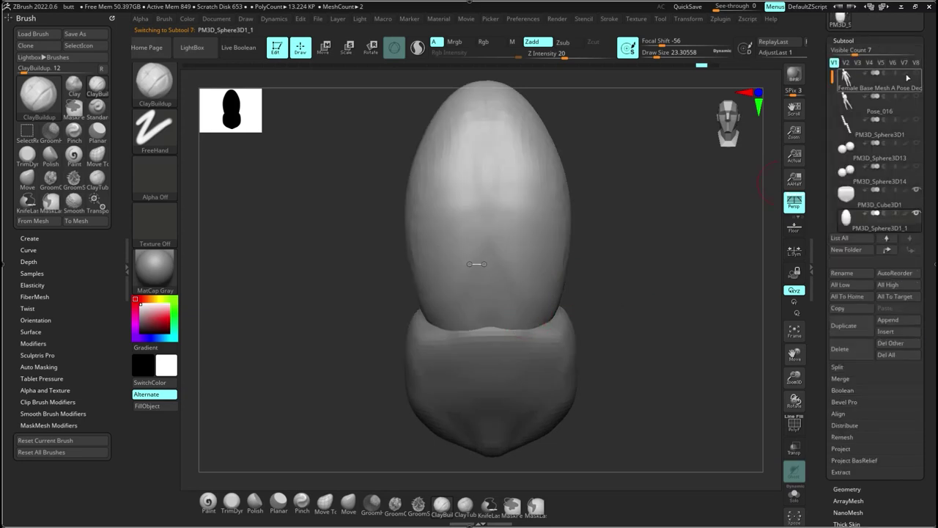
pyautogui.click(916, 74)
pyautogui.press('b')
pyautogui.press('m')
pyautogui.press('v')
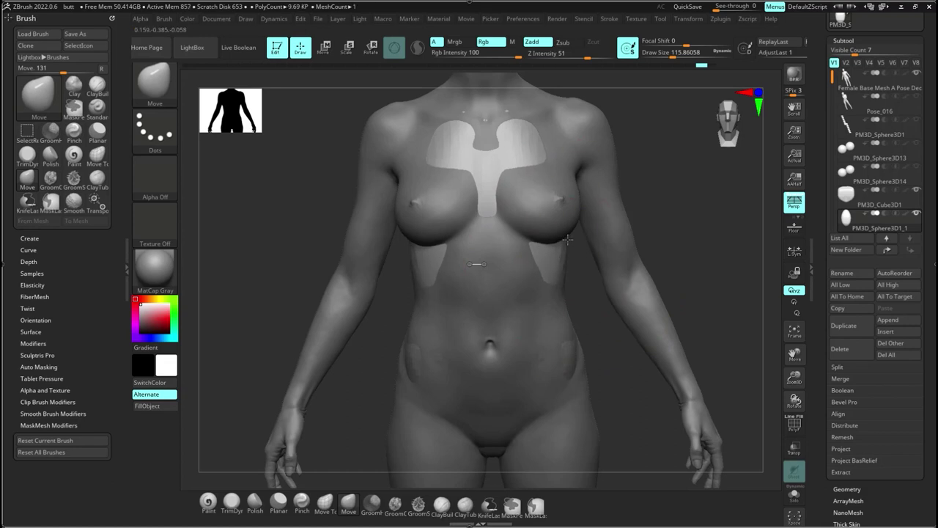
pyautogui.click(914, 75)
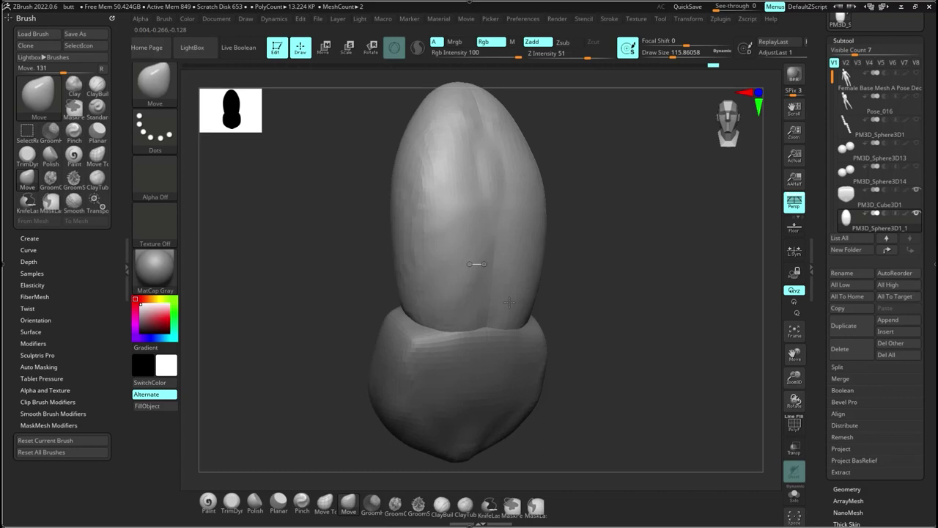
pyautogui.moveTo(509, 302); pyautogui.dragTo(616, 315)
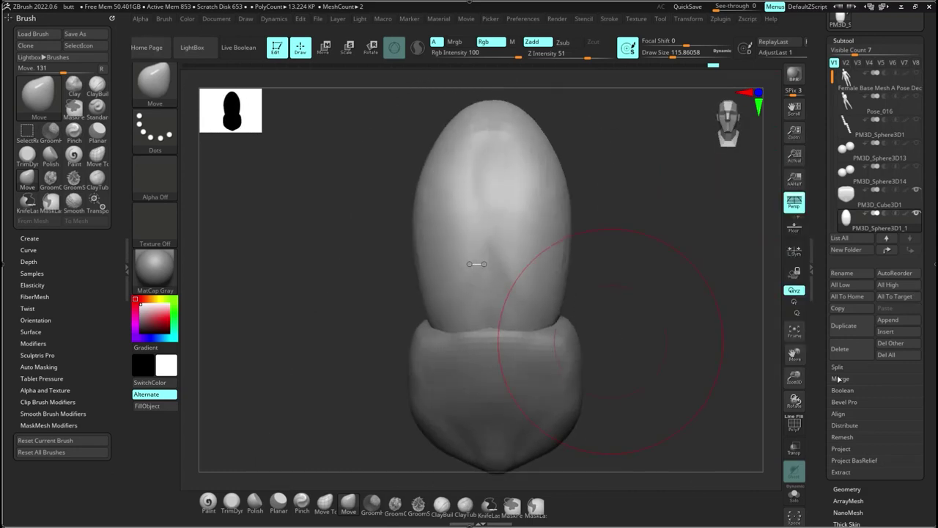
# Step: Try merging the pelvis block with the rib cage ellipsoid using MergeDown
pyautogui.moveTo(840, 398); pyautogui.dragTo(866, 354)
pyautogui.click(841, 336)
pyautogui.click(847, 154)
pyautogui.click(850, 346)
pyautogui.click(761, 369)
pyautogui.click(846, 469)
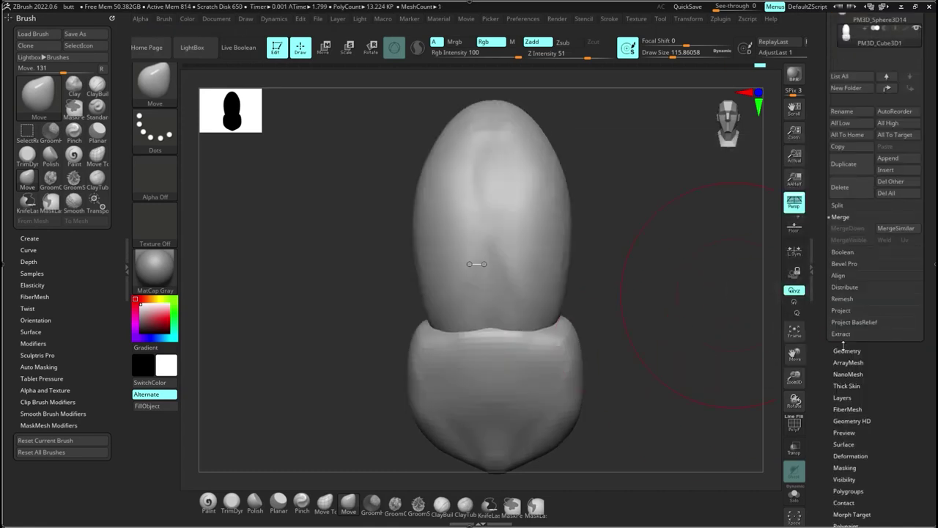
# Step: Try DynaMesh at resolution 320 on the merged torso with smoothing along the waist seam, and undo it
pyautogui.click(850, 209)
pyautogui.keyDown('shift'); pyautogui.moveTo(513, 332); pyautogui.dragTo(491, 331); pyautogui.keyUp('shift')
pyautogui.moveTo(491, 331); pyautogui.dragTo(389, 330, button='right')
pyautogui.keyDown('shift'); pyautogui.moveTo(389, 330); pyautogui.dragTo(363, 330); pyautogui.keyUp('shift')
pyautogui.keyDown('shift'); pyautogui.moveTo(366, 329); pyautogui.dragTo(459, 332, button='right'); pyautogui.keyUp('shift')
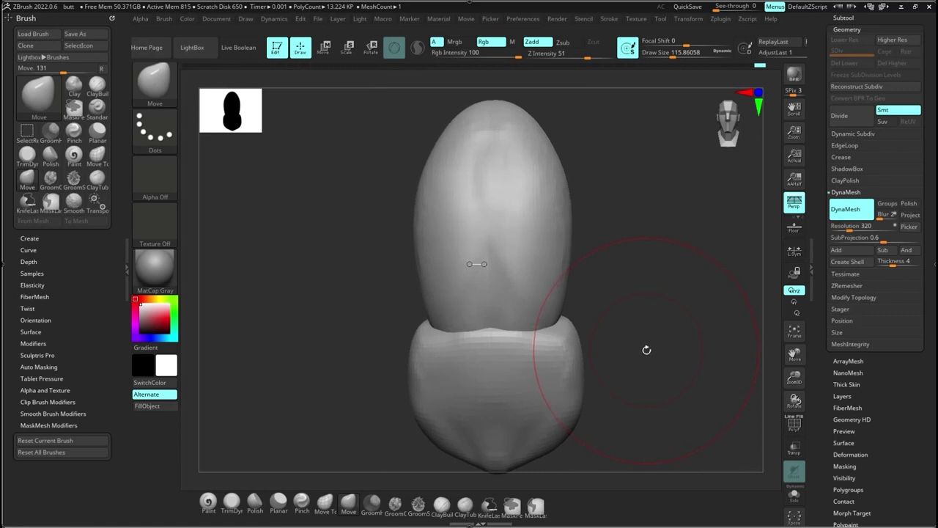
pyautogui.keyDown('ctrl'); pyautogui.moveTo(637, 331); pyautogui.dragTo(649, 359); pyautogui.keyUp('ctrl')
pyautogui.keyDown('shift'); pyautogui.moveTo(552, 328); pyautogui.dragTo(515, 337); pyautogui.keyUp('shift')
pyautogui.hotkey('ctrl', 'z')
pyautogui.hotkey('ctrl', 'z')
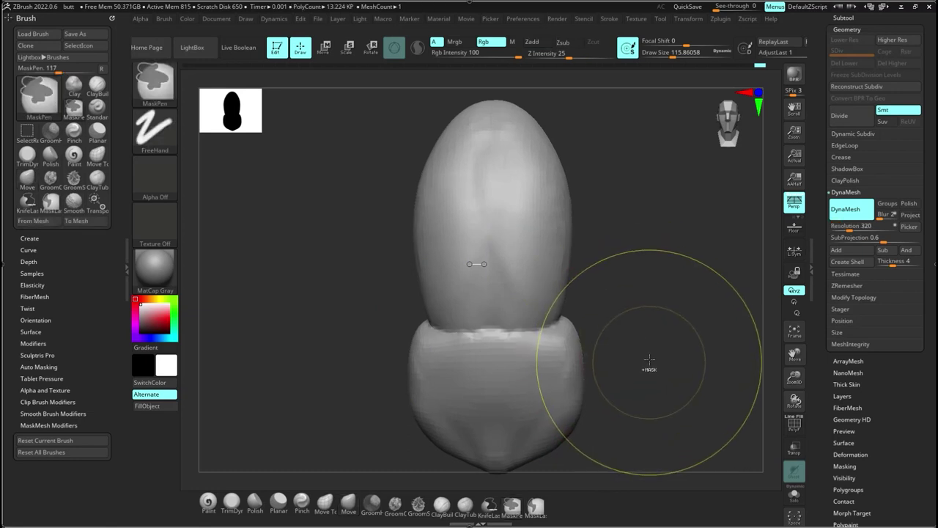
pyautogui.keyDown('ctrl'); pyautogui.moveTo(650, 366); pyautogui.dragTo(582, 385); pyautogui.keyUp('ctrl')
pyautogui.hotkey('ctrl', 'z')
# Step: Merge the pelvis block with the rib cage ellipsoid into one subtool using MergeDown, accepting the non-undoable operation
pyautogui.click(848, 192)
pyautogui.click(847, 29)
pyautogui.click(849, 345)
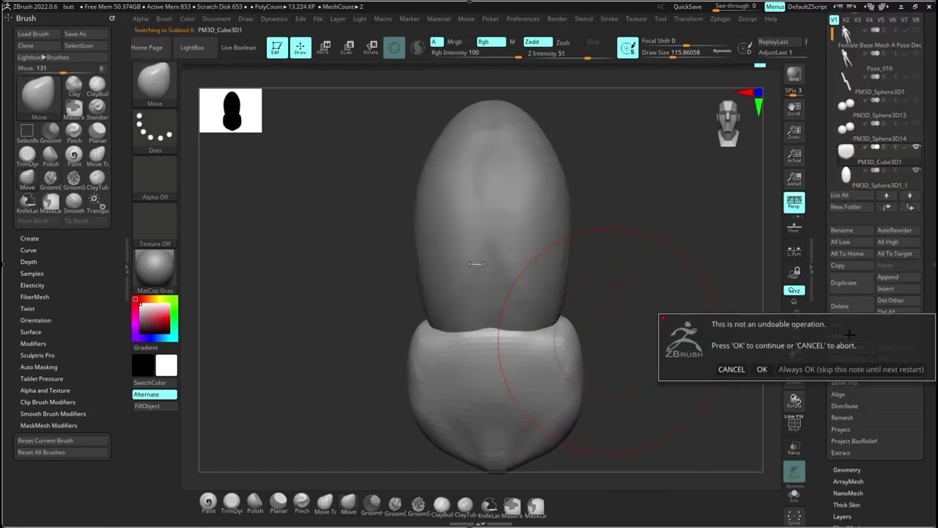
pyautogui.click(761, 367)
pyautogui.click(762, 369)
pyautogui.scroll(-3, 846, 344)
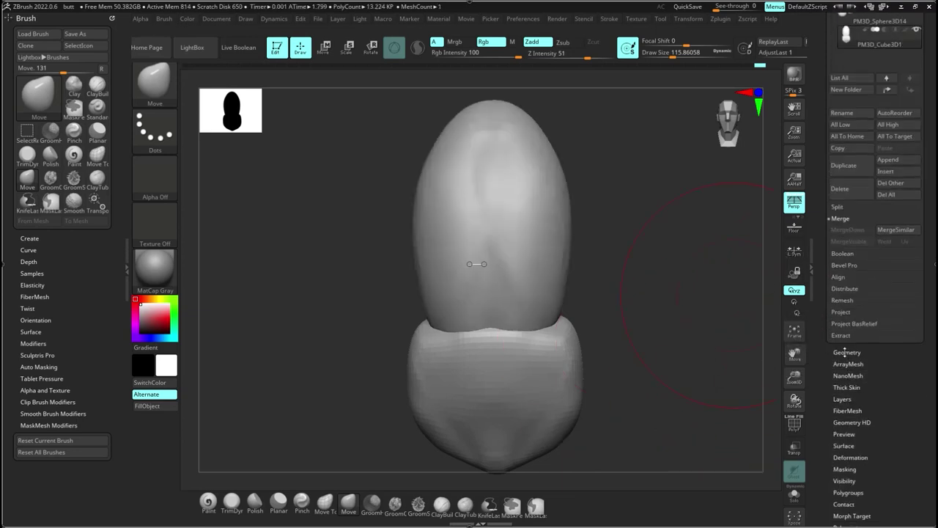
# Step: Remesh the merged torso with DynaMesh at resolution 320 and smooth the waist seam between rib cage and pelvis
pyautogui.click(846, 351)
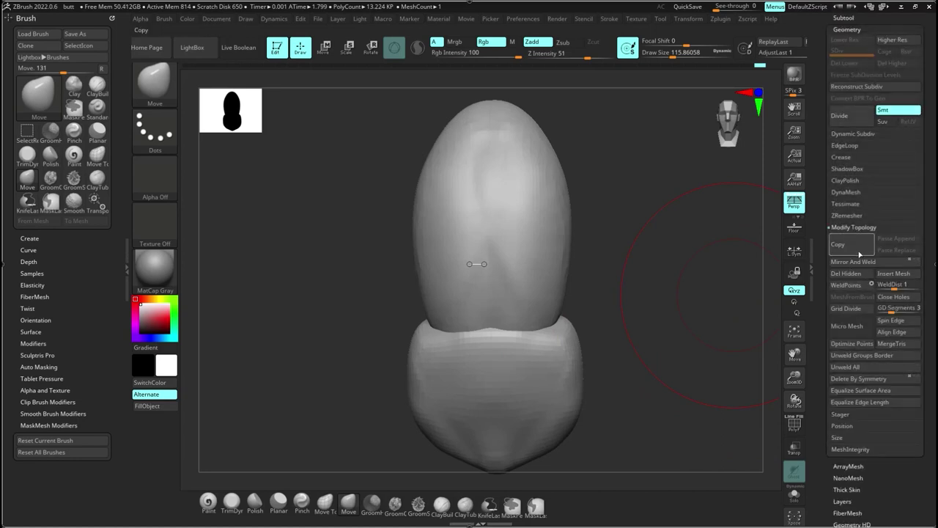
pyautogui.click(849, 192)
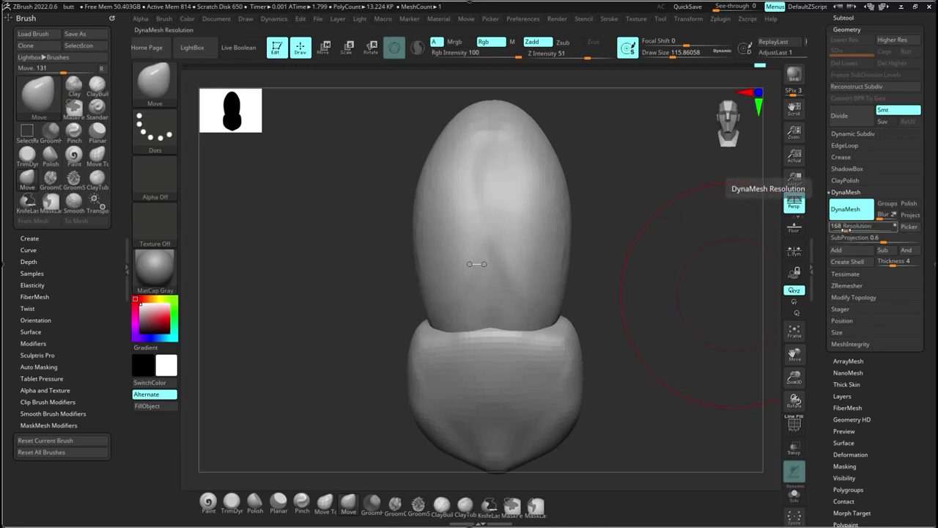
pyautogui.click(849, 229)
pyautogui.moveTo(850, 229); pyautogui.dragTo(848, 229)
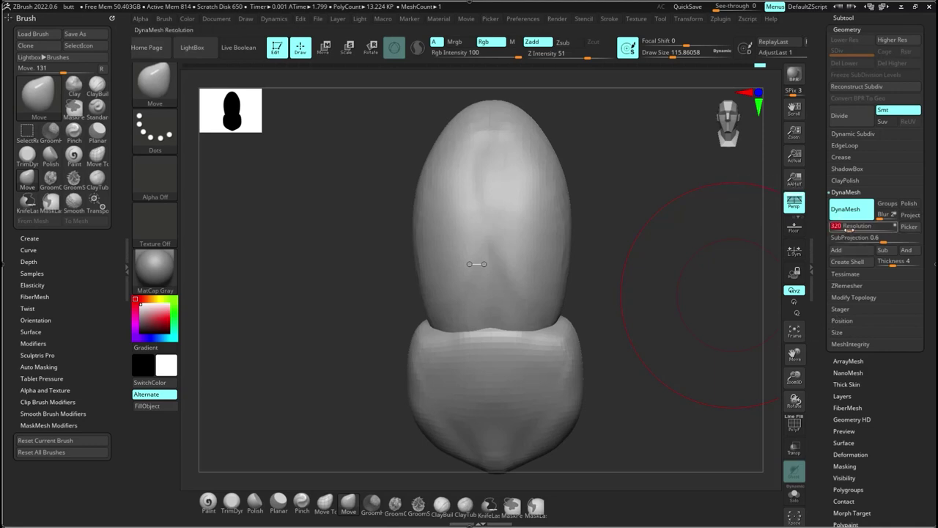
pyautogui.press('ctrl')
pyautogui.keyDown('ctrl'); pyautogui.moveTo(637, 332); pyautogui.dragTo(646, 340); pyautogui.keyUp('ctrl')
pyautogui.keyDown('shift'); pyautogui.moveTo(542, 330); pyautogui.dragTo(472, 329); pyautogui.keyUp('shift')
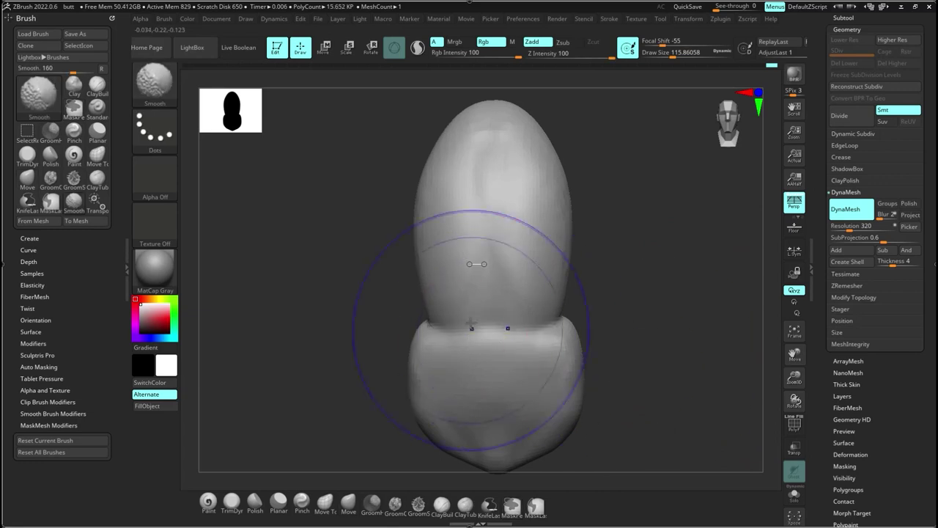
# Step: Build up the front of the iliac crests just below the waist seam with ClayBuildup
pyautogui.moveTo(513, 329); pyautogui.dragTo(480, 361, button='right')
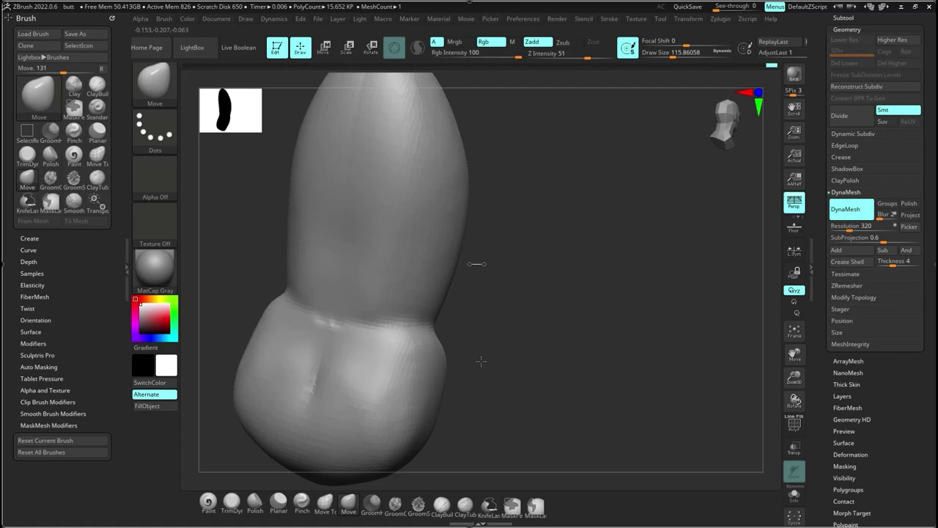
pyautogui.moveTo(481, 361)
pyautogui.mouseDown(button='right')
pyautogui.moveTo(411, 329)
pyautogui.moveTo(413, 345)
pyautogui.moveTo(461, 354)
pyautogui.moveTo(485, 324)
pyautogui.moveTo(477, 344)
pyautogui.moveTo(488, 339)
pyautogui.mouseUp(button='right')
pyautogui.press('b')
pyautogui.press('c')
pyautogui.press('b')
pyautogui.moveTo(485, 323); pyautogui.dragTo(448, 382)
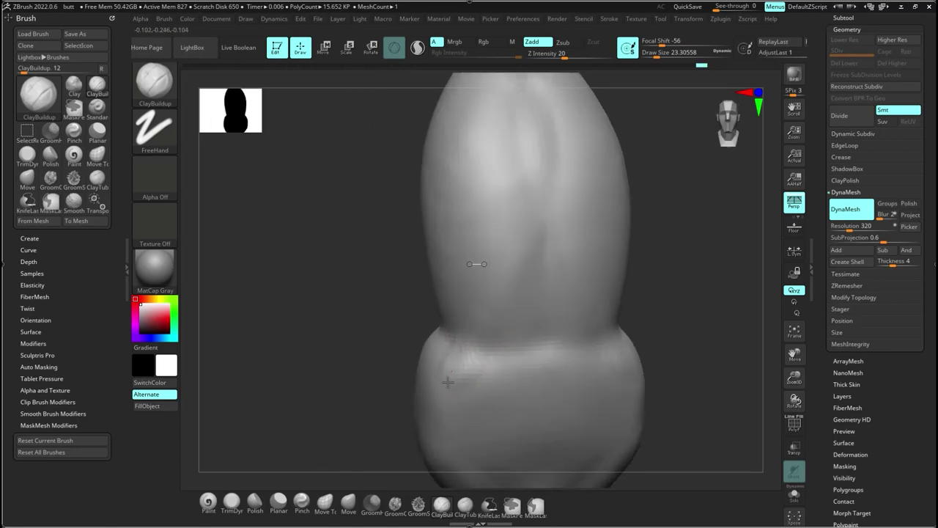
pyautogui.moveTo(479, 338); pyautogui.dragTo(621, 292, button='right')
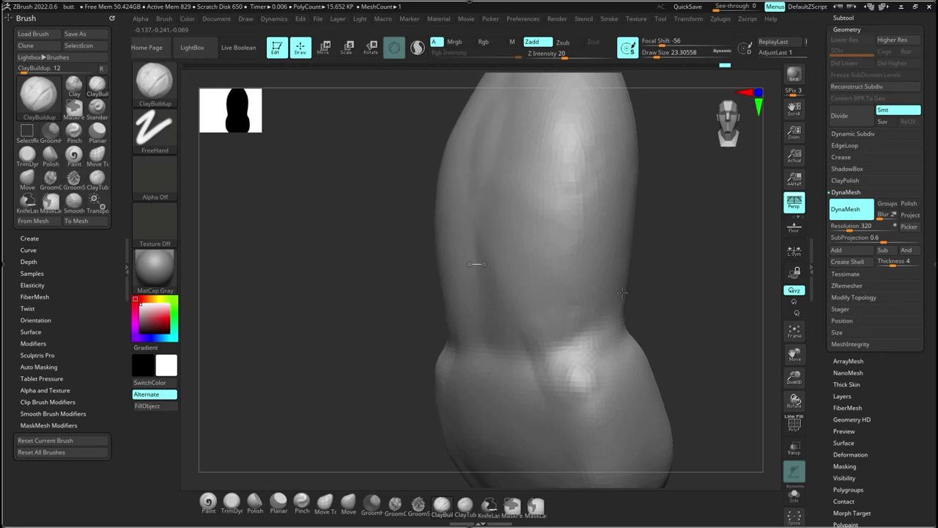
# Step: Add a small hip bone bump on each side of the front pelvis with the ClayBuildup and Standard brushes
pyautogui.moveTo(622, 292)
pyautogui.mouseDown(button='right')
pyautogui.moveTo(541, 335)
pyautogui.moveTo(570, 296)
pyautogui.moveTo(551, 258)
pyautogui.mouseUp(button='right')
pyautogui.press('b')
pyautogui.press('d')
pyautogui.press('s')
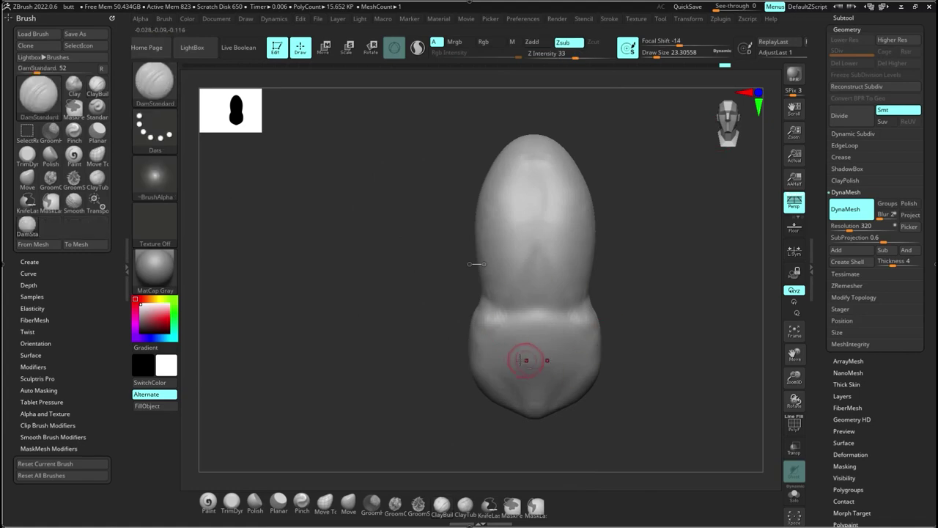
pyautogui.press('b')
pyautogui.press('c')
pyautogui.press('b')
pyautogui.moveTo(582, 352); pyautogui.dragTo(582, 359)
pyautogui.keyDown('ctrl'); pyautogui.moveTo(583, 367); pyautogui.dragTo(580, 339, button='right'); pyautogui.keyUp('ctrl')
pyautogui.press('b')
pyautogui.press('s')
pyautogui.press('t')
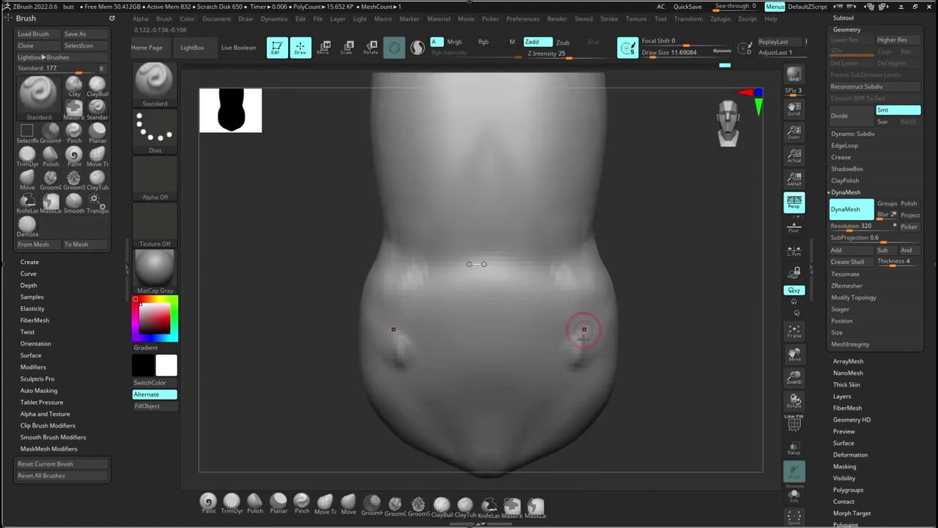
# Step: Check the navel's position on the base mesh, carve the navel with DamStandard, and undo the last stroke
pyautogui.press('b')
pyautogui.press('d')
pyautogui.press('s')
pyautogui.click(843, 18)
pyautogui.click(917, 93)
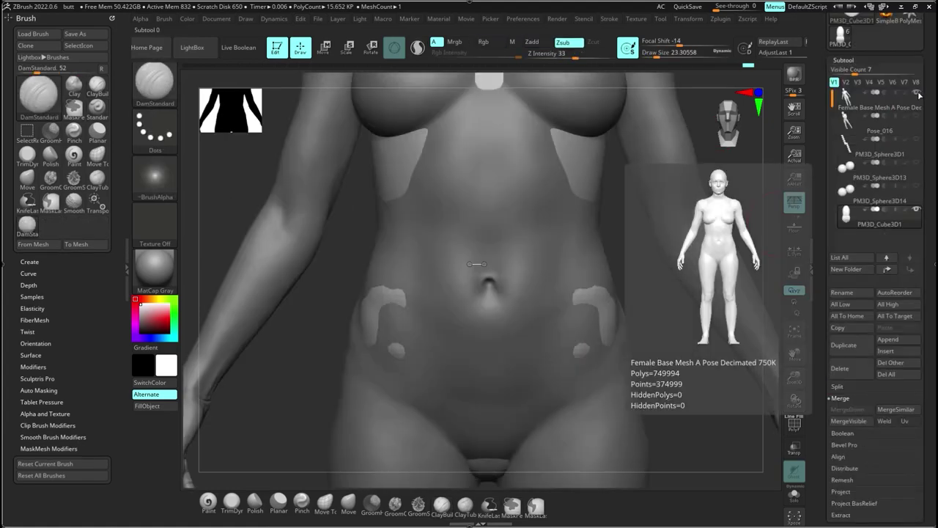
pyautogui.click(917, 93)
pyautogui.moveTo(489, 283); pyautogui.dragTo(489, 299)
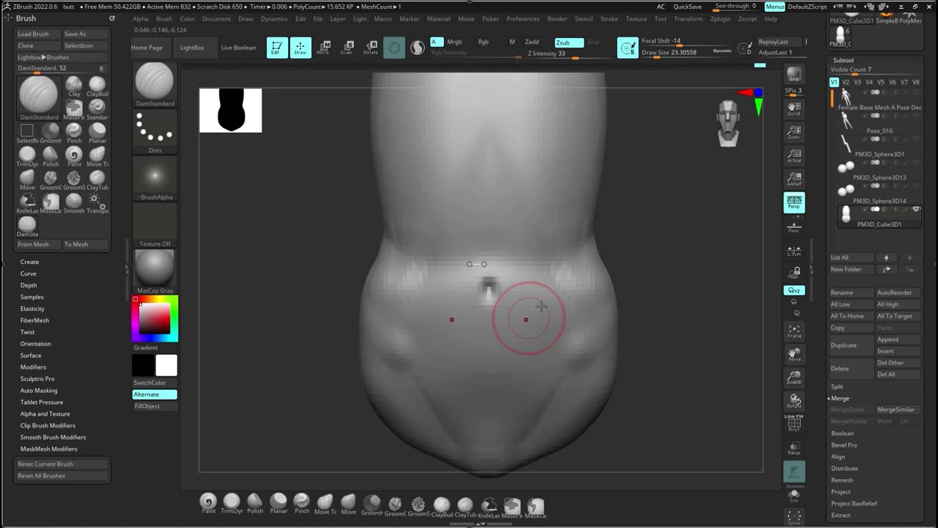
pyautogui.hotkey('ctrl', 'z')
# Step: Reinforce the front hip bone bumps and fill out the lower belly below the navel with ClayBuildup
pyautogui.moveTo(494, 291); pyautogui.dragTo(569, 327, button='right')
pyautogui.press('b')
pyautogui.press('c')
pyautogui.press('b')
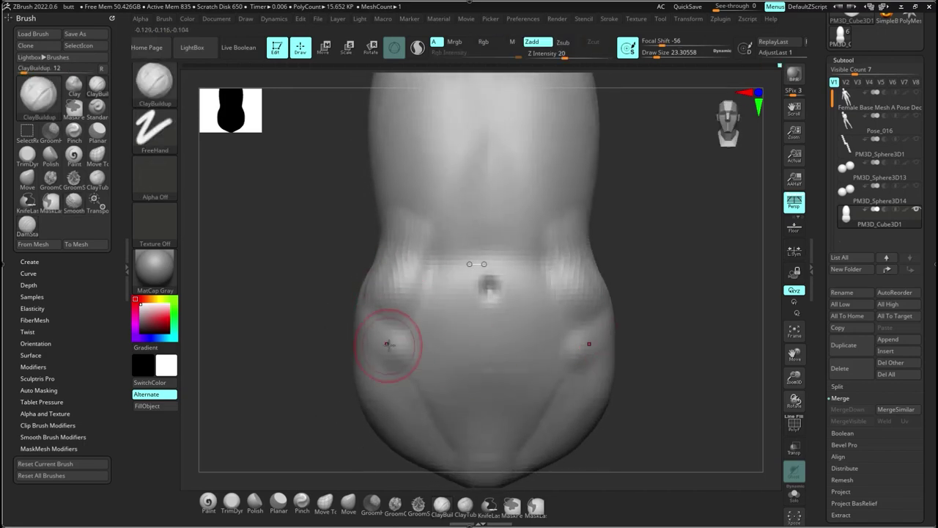
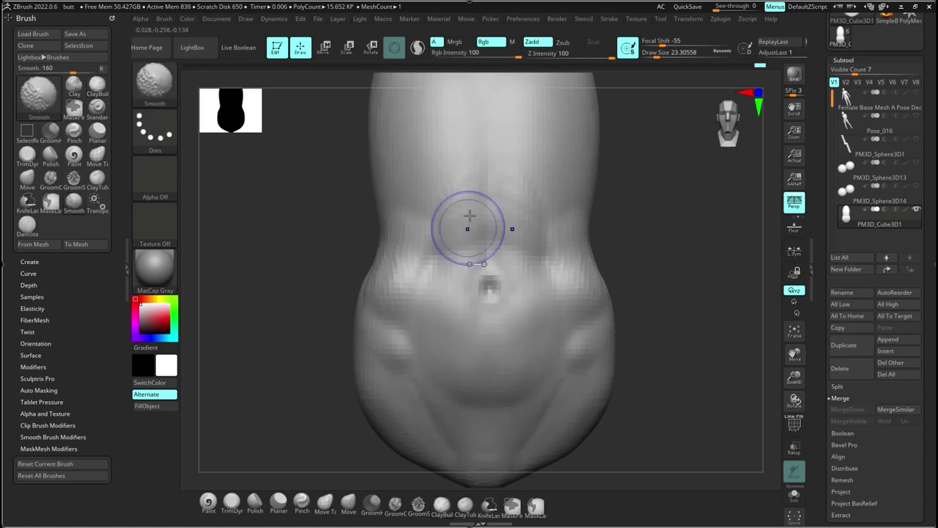
# Step: Build up the iliac crest around the side of the hip with ClayBuildup and smooth the strokes
pyautogui.moveTo(393, 294); pyautogui.dragTo(360, 258, button='right')
pyautogui.moveTo(335, 273)
pyautogui.mouseDown()
pyautogui.moveTo(320, 239)
pyautogui.moveTo(294, 310)
pyautogui.mouseUp()
pyautogui.moveTo(329, 220); pyautogui.dragTo(299, 328)
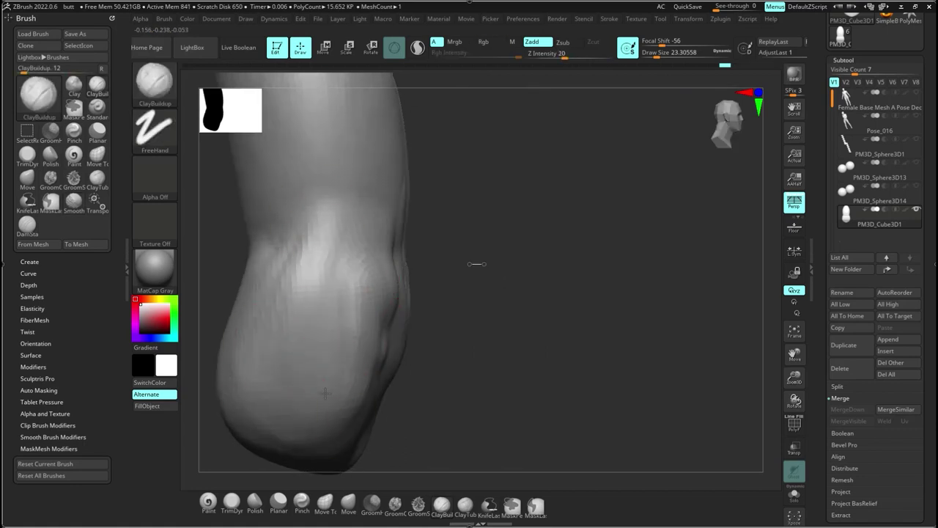
pyautogui.moveTo(358, 267)
pyautogui.mouseDown()
pyautogui.moveTo(321, 289)
pyautogui.moveTo(341, 338)
pyautogui.mouseUp()
pyautogui.keyDown('shift'); pyautogui.moveTo(319, 269); pyautogui.dragTo(354, 259); pyautogui.keyUp('shift')
# Step: Carve the spinal furrow from the waist up the back with DamStandard and subtractive ClayBuildup strokes
pyautogui.moveTo(355, 260)
pyautogui.mouseDown(button='right')
pyautogui.moveTo(394, 329)
pyautogui.moveTo(532, 333)
pyautogui.moveTo(509, 329)
pyautogui.moveTo(476, 301)
pyautogui.mouseUp(button='right')
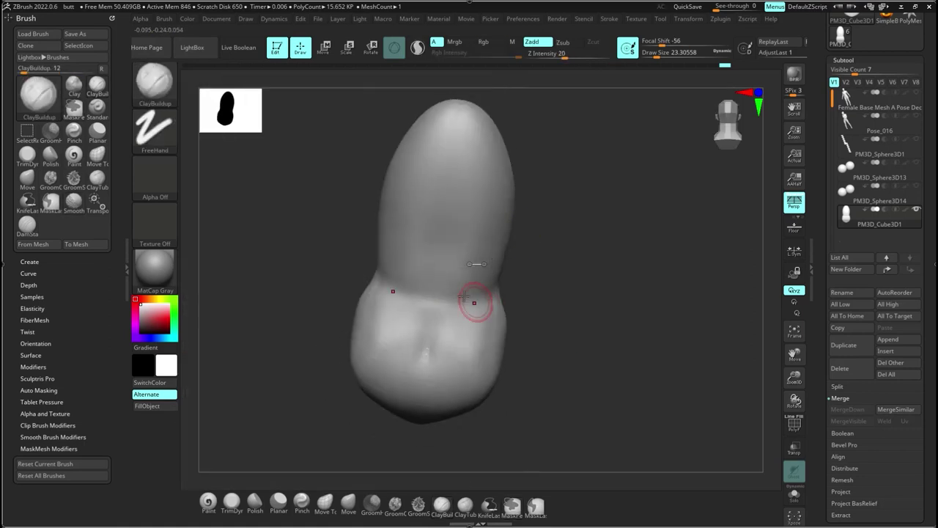
pyautogui.press('b')
pyautogui.press('d')
pyautogui.press('s')
pyautogui.moveTo(431, 311); pyautogui.dragTo(451, 103)
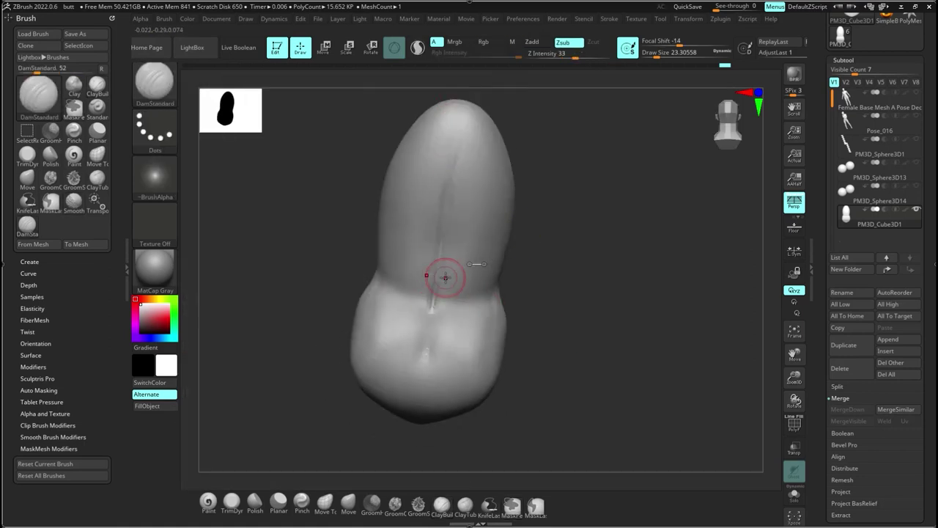
pyautogui.press('b')
pyautogui.press('c')
pyautogui.press('b')
pyautogui.keyDown('alt'); pyautogui.moveTo(432, 303); pyautogui.dragTo(444, 195); pyautogui.keyUp('alt')
pyautogui.keyDown('alt'); pyautogui.moveTo(433, 294); pyautogui.dragTo(452, 144); pyautogui.keyUp('alt')
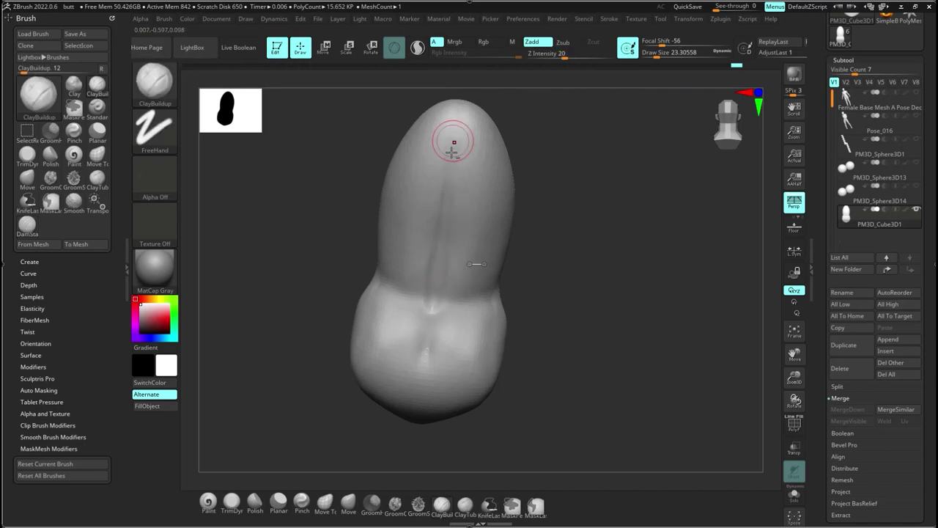
# Step: Build up the lower back and rear iliac crests beside the sacrum with ClayBuildup, and undo the last stroke
pyautogui.moveTo(419, 317)
pyautogui.mouseDown()
pyautogui.moveTo(433, 335)
pyautogui.moveTo(431, 306)
pyautogui.moveTo(430, 335)
pyautogui.moveTo(461, 297)
pyautogui.moveTo(407, 301)
pyautogui.mouseUp()
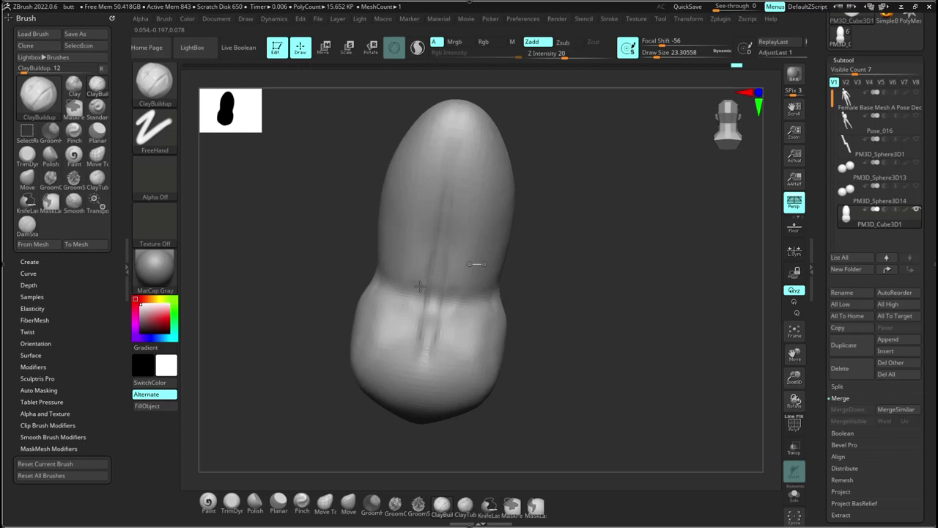
pyautogui.moveTo(420, 287)
pyautogui.mouseDown()
pyautogui.moveTo(423, 302)
pyautogui.moveTo(440, 279)
pyautogui.moveTo(477, 314)
pyautogui.mouseUp()
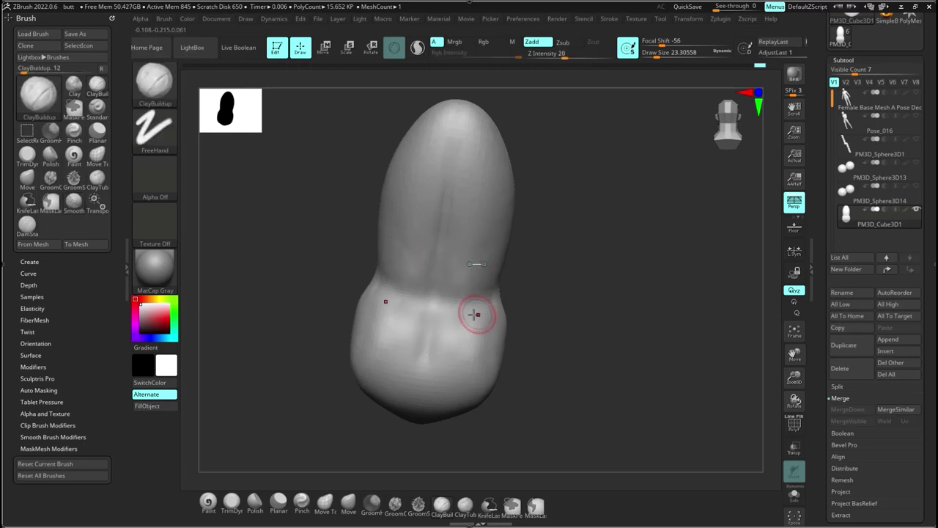
pyautogui.moveTo(579, 275); pyautogui.dragTo(533, 300)
pyautogui.hotkey('ctrl', 'z')
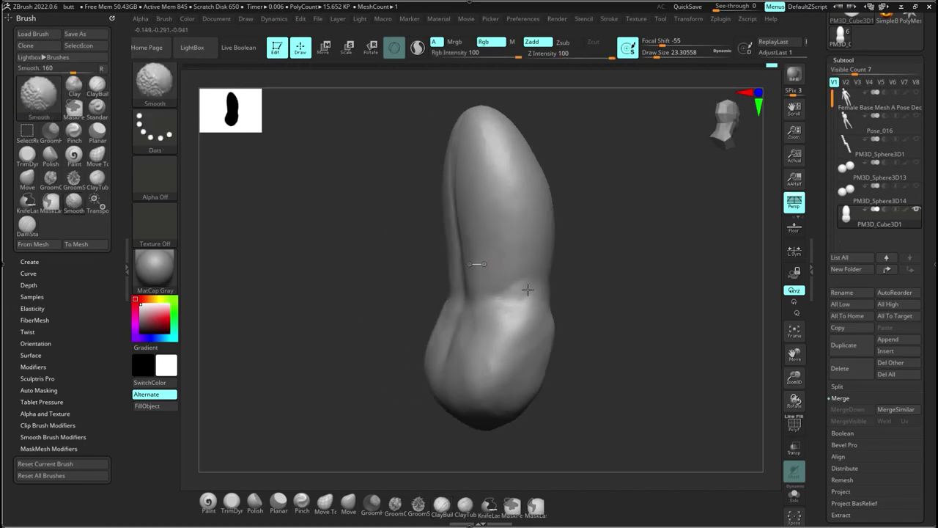
pyautogui.moveTo(532, 300)
pyautogui.mouseDown(button='right')
pyautogui.moveTo(544, 304)
pyautogui.moveTo(514, 285)
pyautogui.mouseUp(button='right')
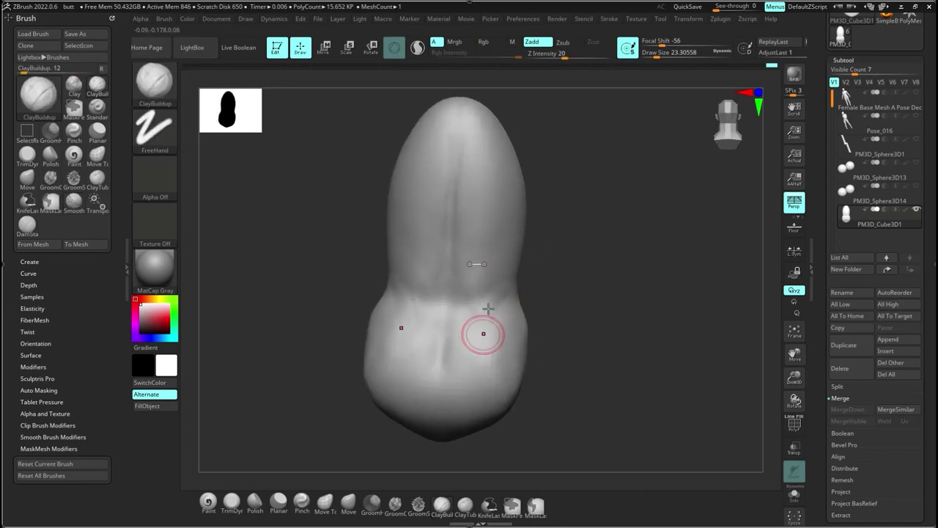
# Step: Compare the back with the base mesh and carve the two dimples beside the sacrum with subtractive ClayBuildup
pyautogui.click(918, 93)
pyautogui.click(918, 93)
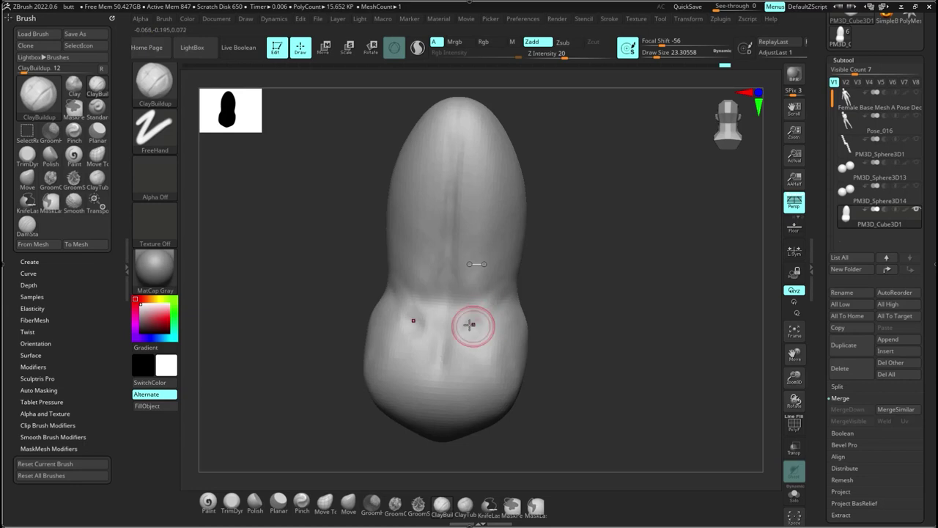
pyautogui.keyDown('alt'); pyautogui.moveTo(472, 325); pyautogui.dragTo(473, 328); pyautogui.keyUp('alt')
pyautogui.moveTo(511, 311); pyautogui.dragTo(519, 311, button='right')
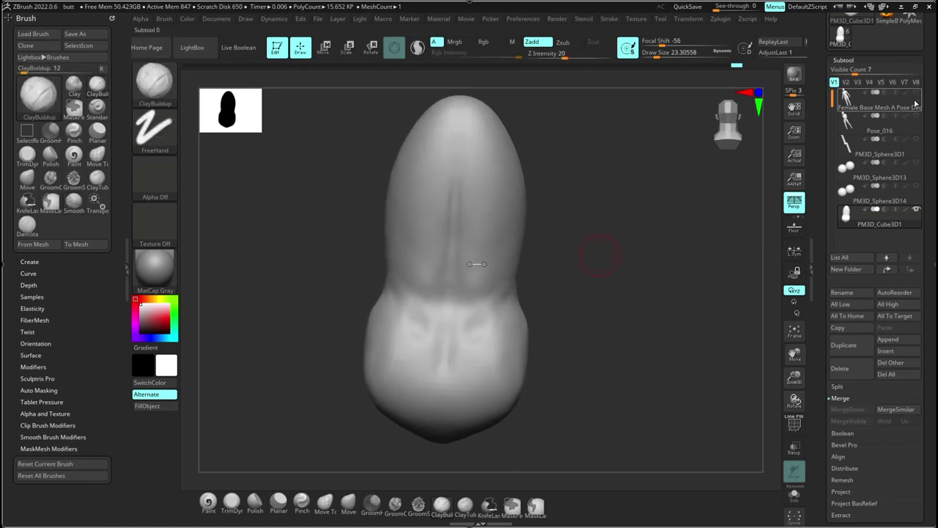
# Step: Compare the back of the torso with the female base mesh, and hide the base mesh again
pyautogui.click(917, 93)
pyautogui.click(917, 93)
pyautogui.click(917, 93)
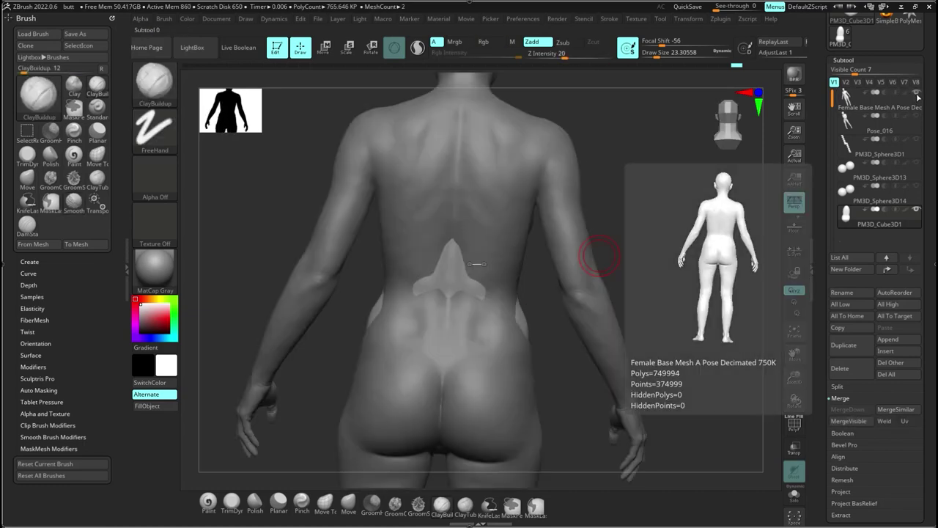
pyautogui.click(917, 93)
# Step: Refine the front lower abdomen and hip contours and smooth the strokes around the side of the pelvis
pyautogui.press('b')
pyautogui.press('d')
pyautogui.press('s')
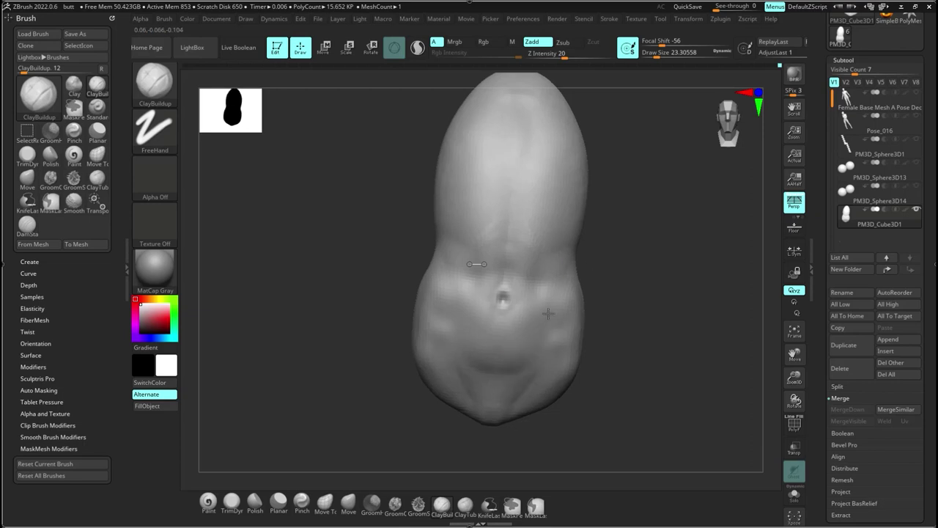
pyautogui.press('shift')
pyautogui.moveTo(521, 377)
pyautogui.mouseDown(button='right')
pyautogui.moveTo(568, 335)
pyautogui.moveTo(565, 325)
pyautogui.moveTo(593, 310)
pyautogui.moveTo(588, 319)
pyautogui.mouseUp(button='right')
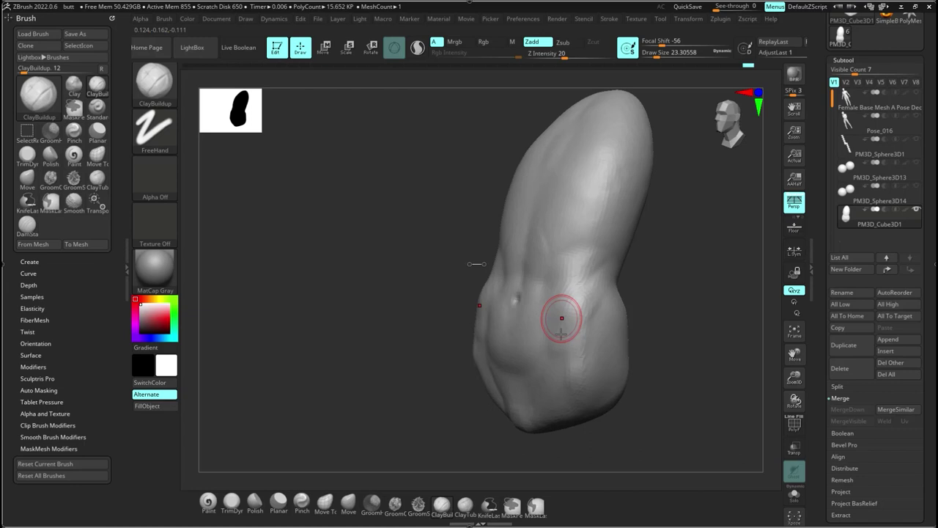
pyautogui.moveTo(639, 366)
pyautogui.mouseDown()
pyautogui.moveTo(689, 344)
pyautogui.moveTo(584, 310)
pyautogui.moveTo(637, 326)
pyautogui.moveTo(624, 314)
pyautogui.mouseUp()
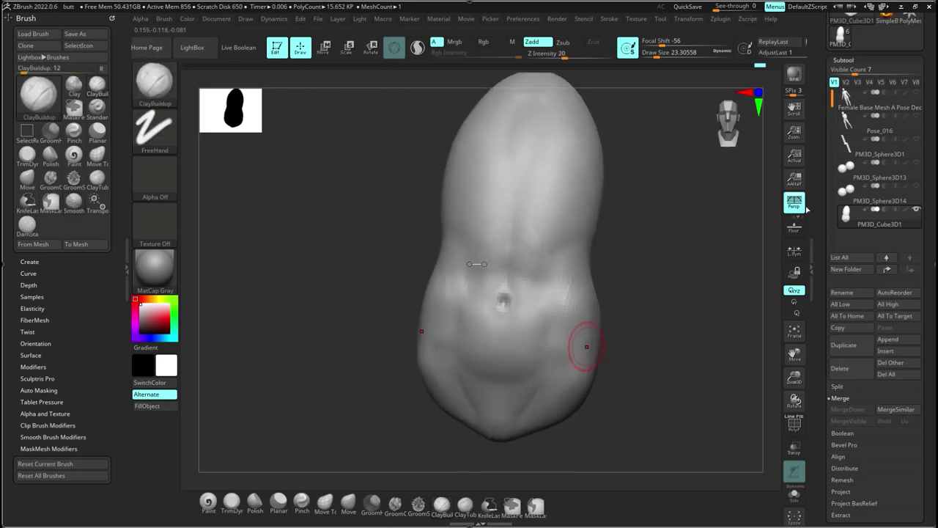
# Step: Compare the front of the torso with the female base mesh and the stacked head-height spheres
pyautogui.click(917, 93)
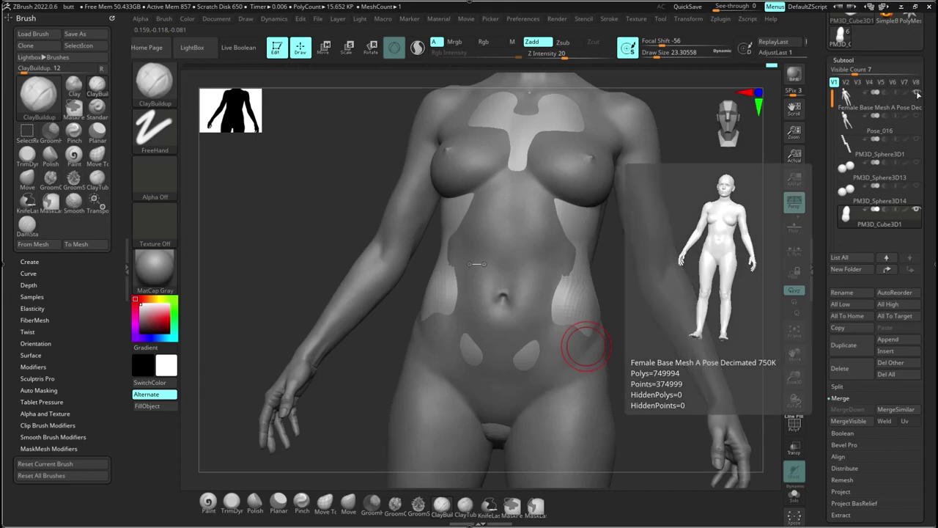
pyautogui.click(917, 94)
pyautogui.click(917, 94)
pyautogui.click(917, 94)
pyautogui.click(917, 94)
pyautogui.click(919, 94)
pyautogui.click(919, 95)
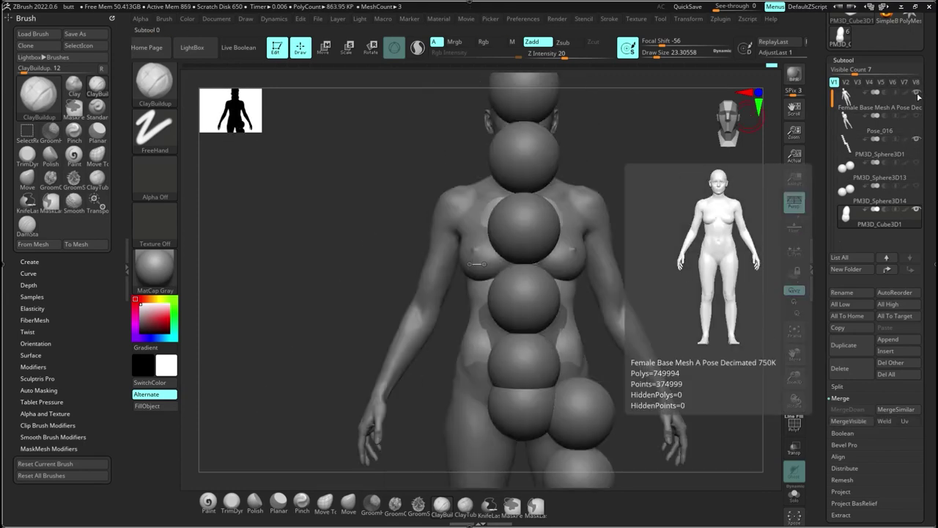
pyautogui.click(919, 95)
# Step: Carve the lower edge of the rib cage on the front with DamStandard, checking it against the base mesh, and undo the last stroke
pyautogui.press('b')
pyautogui.press('d')
pyautogui.press('s')
pyautogui.click(920, 94)
pyautogui.click(921, 94)
pyautogui.click(922, 94)
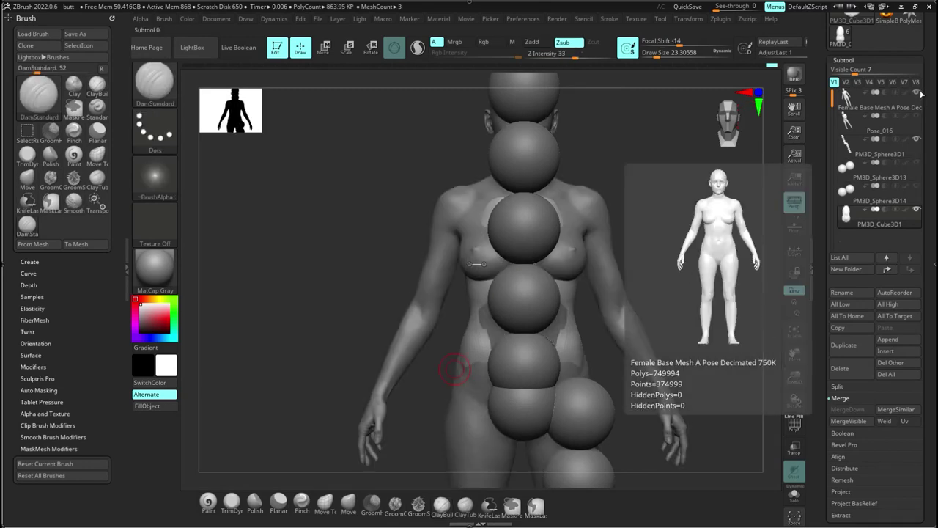
pyautogui.click(922, 93)
pyautogui.click(922, 94)
pyautogui.click(923, 93)
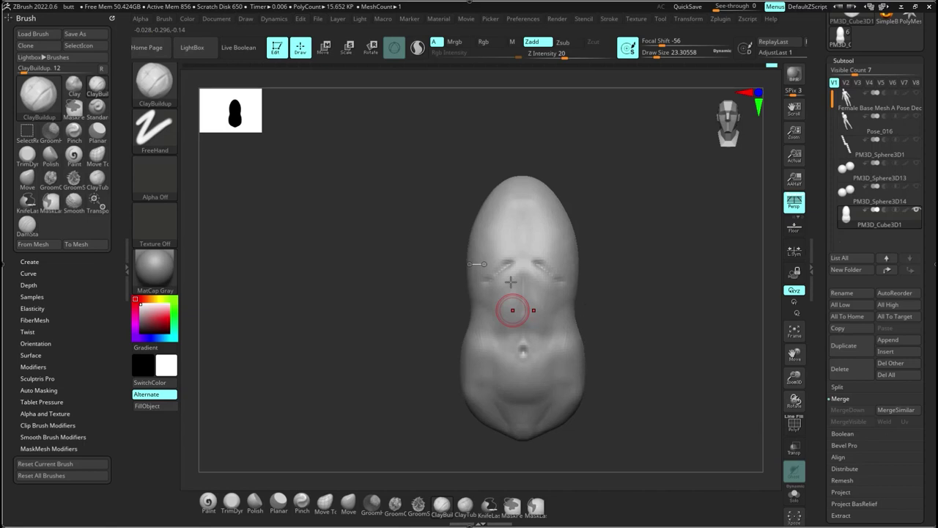
pyautogui.hotkey('ctrl', 'z')
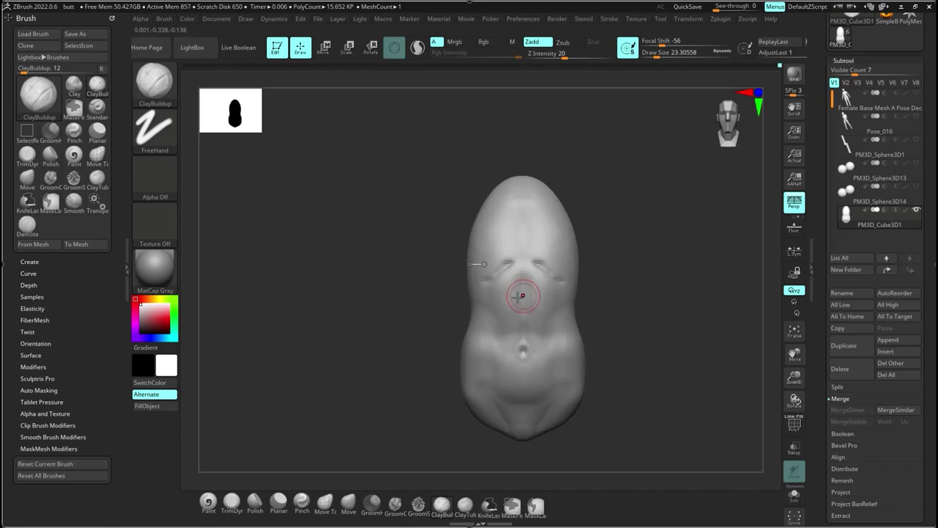
# Step: Try horizontal DamStandard creases across the waist above the navel, and undo them
pyautogui.press('b')
pyautogui.press('d')
pyautogui.press('s')
pyautogui.moveTo(579, 324); pyautogui.dragTo(476, 321)
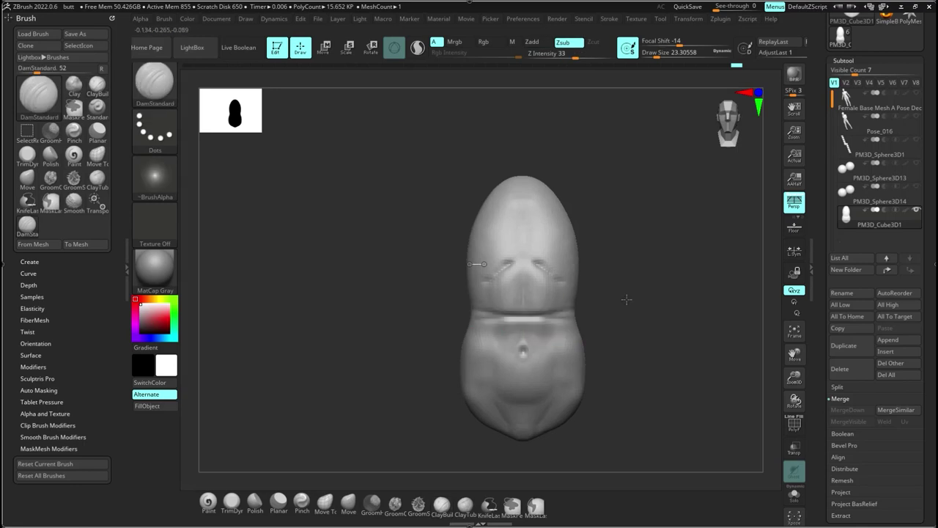
pyautogui.hotkey('ctrl', 'z')
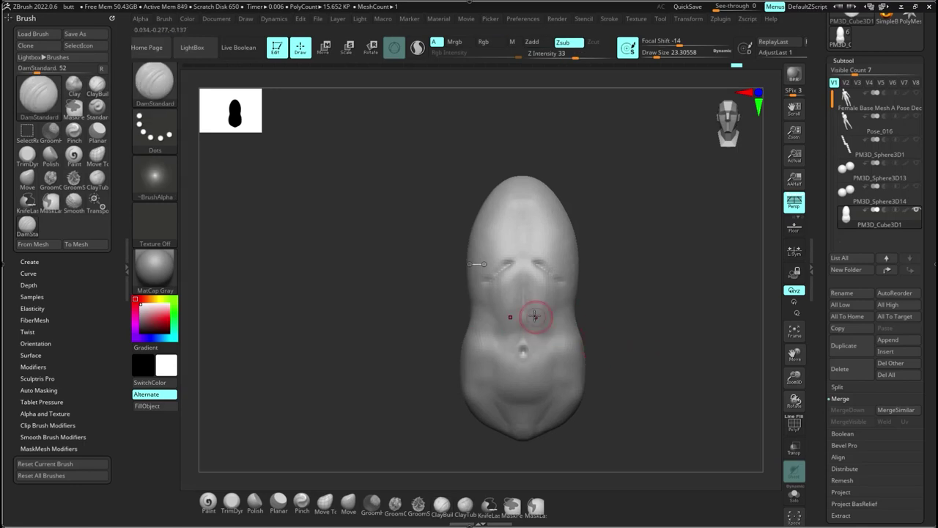
pyautogui.moveTo(533, 315); pyautogui.dragTo(562, 315)
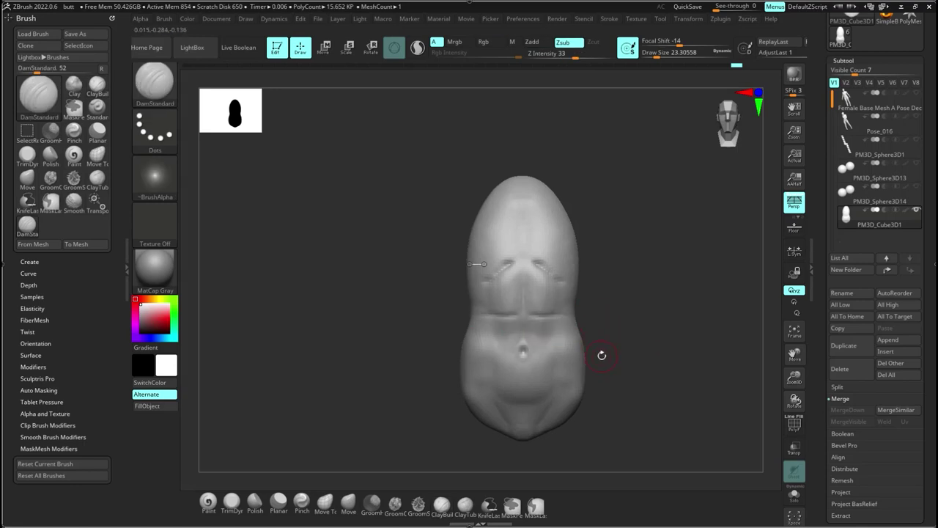
pyautogui.hotkey('ctrl', 'z')
# Step: Compare the abdomen with the base mesh and shape the waist above and beside the navel with ClayBuildup
pyautogui.click(915, 94)
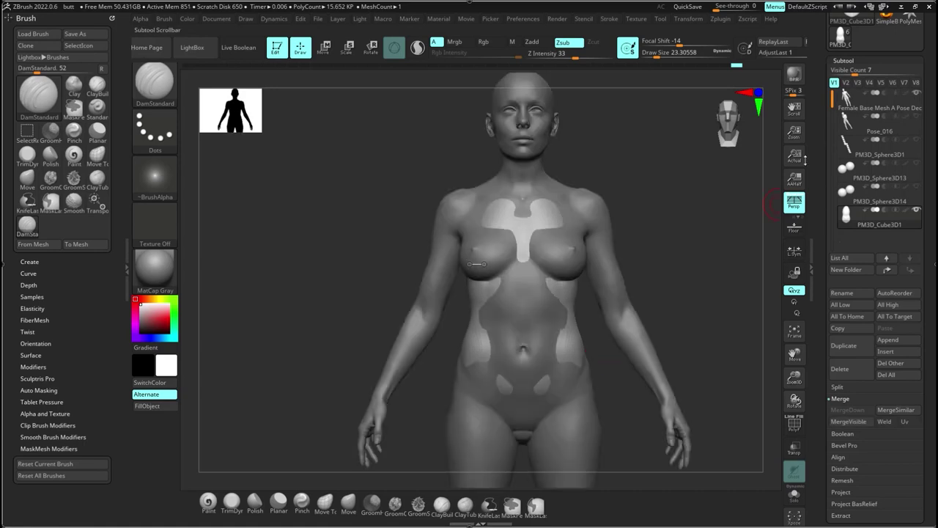
pyautogui.click(916, 93)
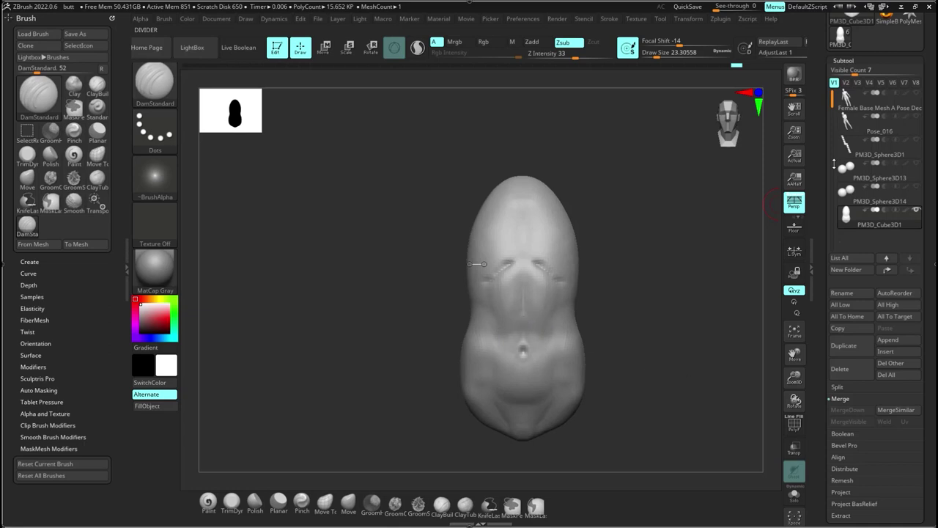
pyautogui.click(917, 93)
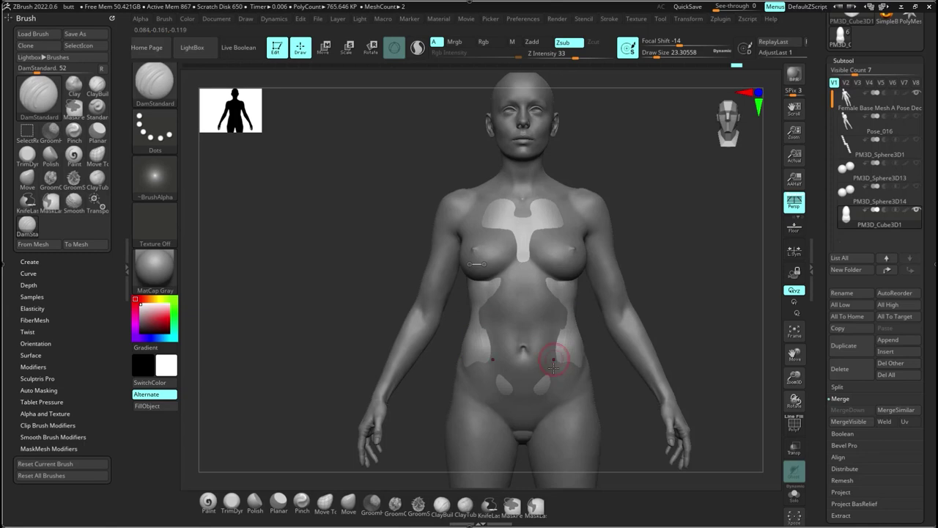
pyautogui.click(916, 93)
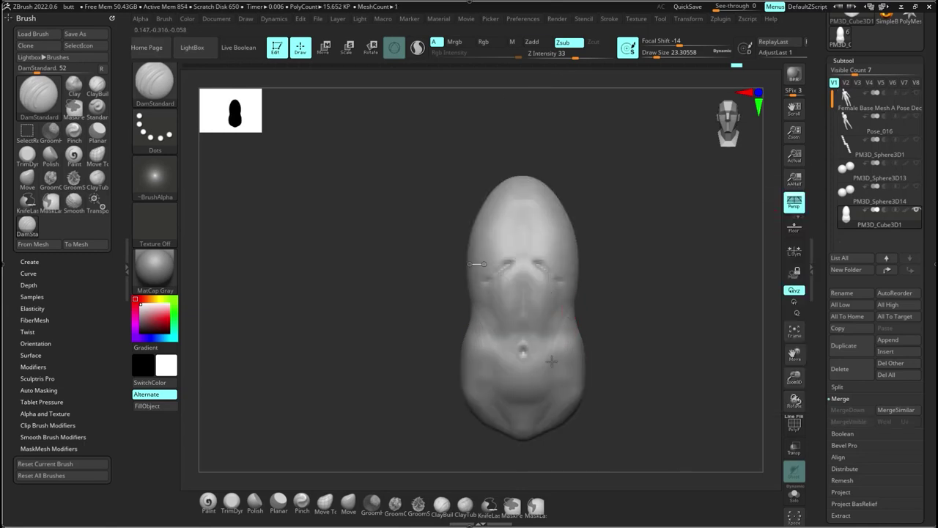
pyautogui.press('b')
pyautogui.press('c')
pyautogui.press('b')
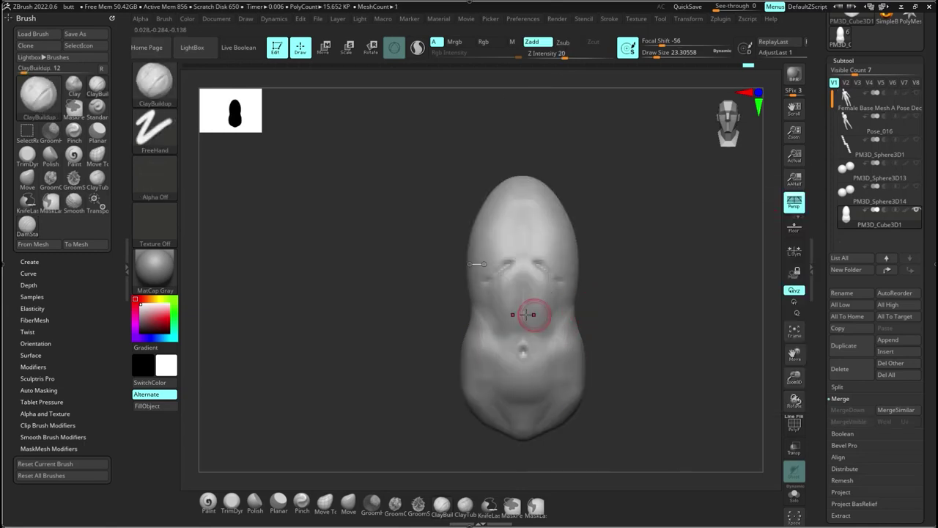
pyautogui.click(917, 92)
pyautogui.moveTo(918, 97)
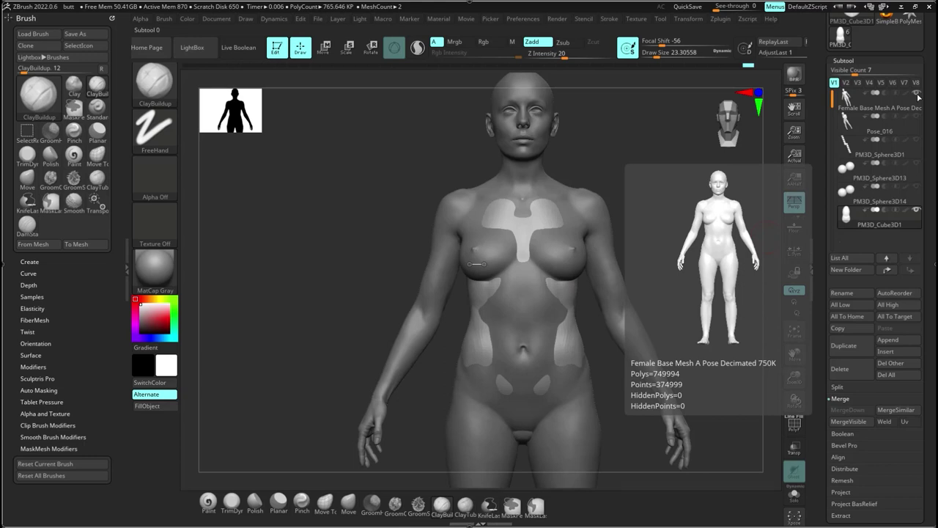
pyautogui.click(917, 93)
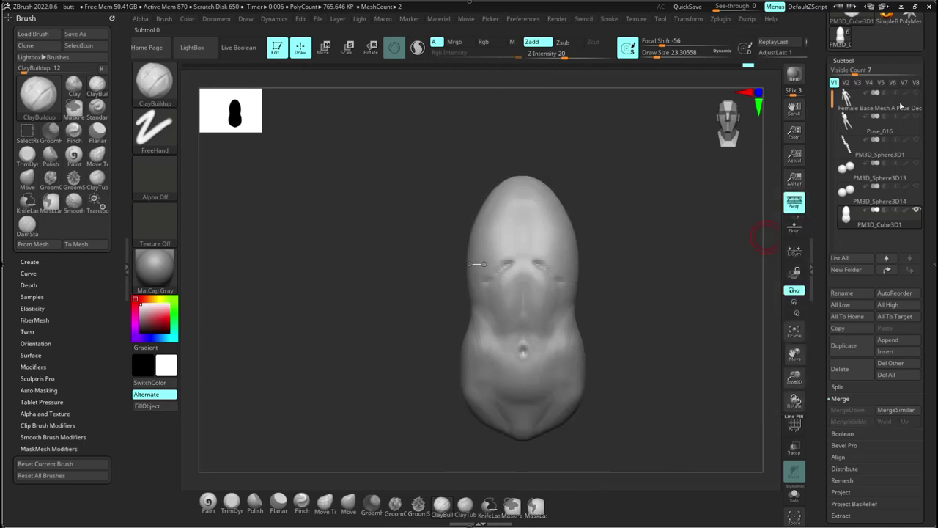
pyautogui.moveTo(516, 327)
pyautogui.mouseDown()
pyautogui.moveTo(557, 323)
pyautogui.moveTo(548, 323)
pyautogui.mouseUp()
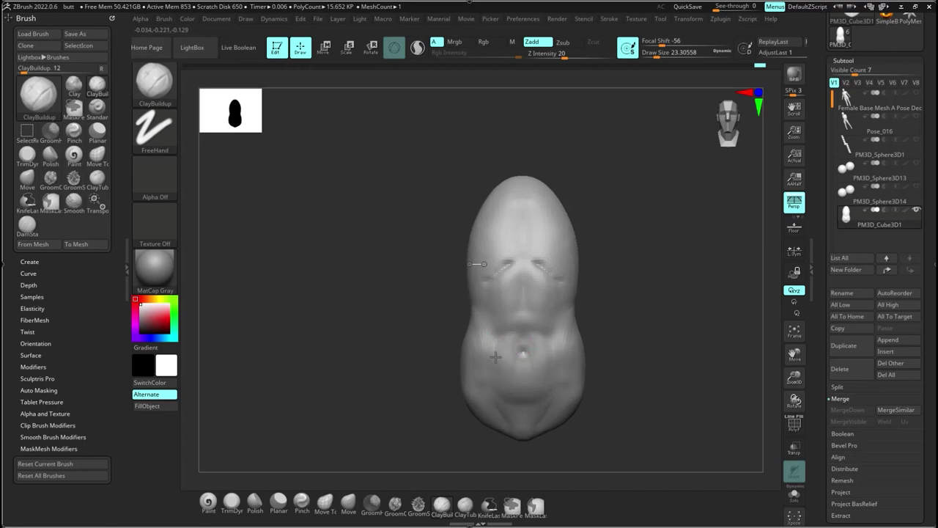
pyautogui.moveTo(582, 312)
pyautogui.mouseDown()
pyautogui.moveTo(543, 377)
pyautogui.moveTo(565, 376)
pyautogui.moveTo(520, 394)
pyautogui.moveTo(546, 359)
pyautogui.mouseUp()
# Step: Redefine the navel in the middle of the abdomen with the DamStandard brush
pyautogui.press('s')
pyautogui.moveTo(591, 344)
pyautogui.mouseDown()
pyautogui.moveTo(628, 344)
pyautogui.moveTo(598, 344)
pyautogui.mouseUp()
pyautogui.press('b')
pyautogui.press('d')
pyautogui.press('s')
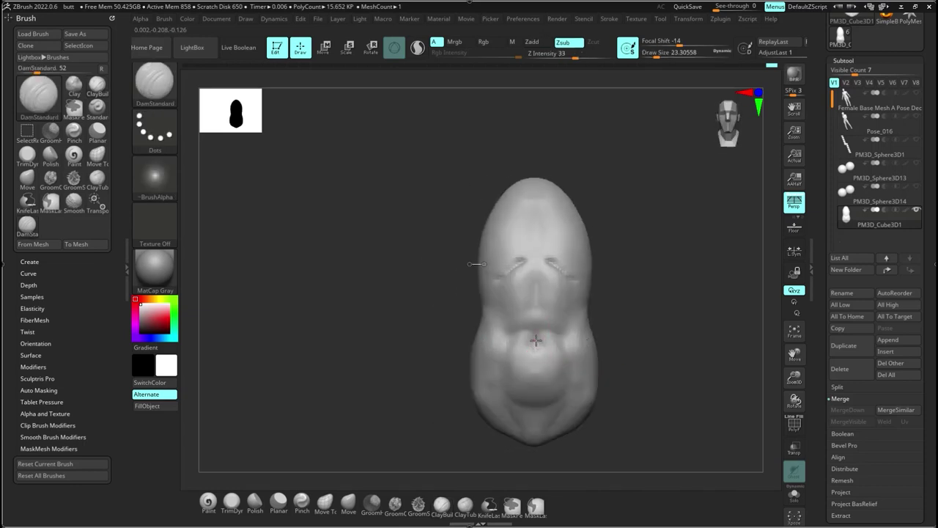
pyautogui.moveTo(592, 313); pyautogui.dragTo(629, 311)
pyautogui.moveTo(629, 311); pyautogui.dragTo(591, 301, button='right')
pyautogui.keyDown('alt'); pyautogui.moveTo(666, 302); pyautogui.dragTo(585, 237, button='right'); pyautogui.keyUp('alt')
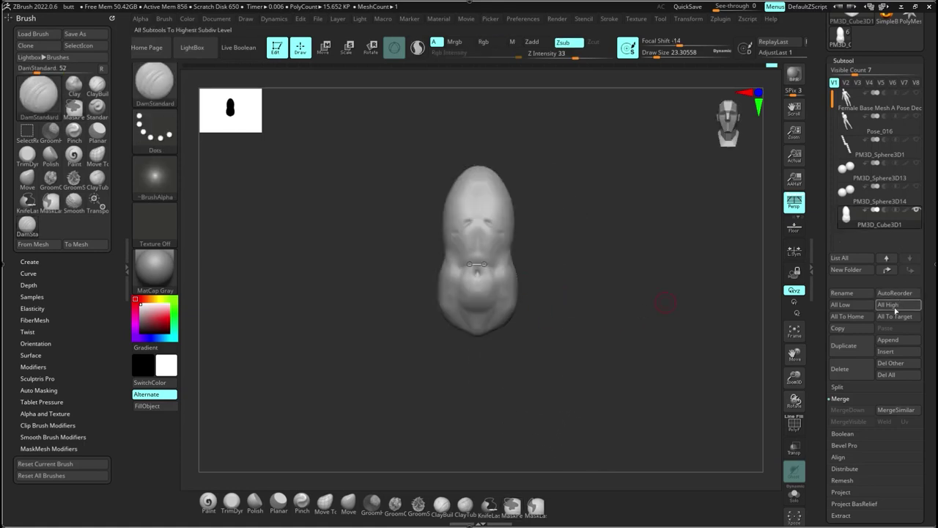
# Step: Compare the abdomen and hips with the base mesh in a three-quarter front view
pyautogui.moveTo(541, 303); pyautogui.dragTo(576, 310, button='right')
pyautogui.click(917, 93)
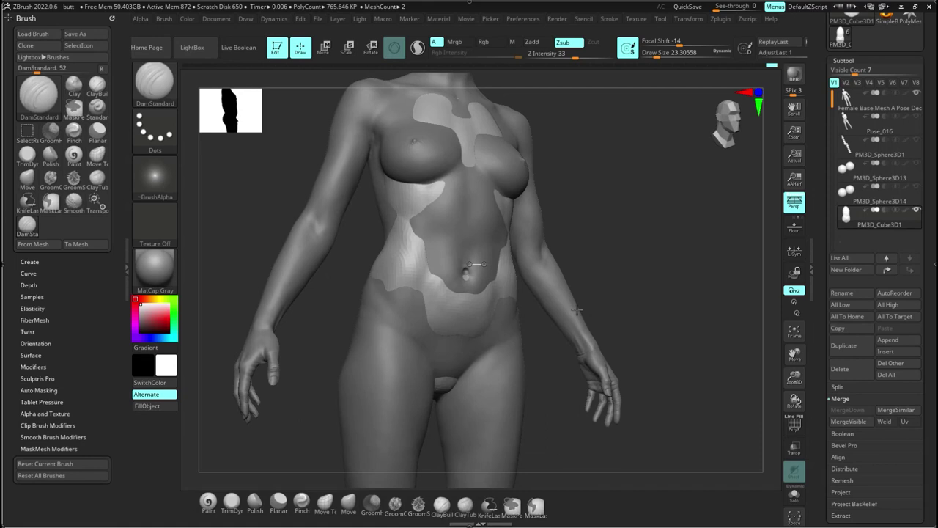
pyautogui.moveTo(577, 310)
pyautogui.mouseDown(button='right')
pyautogui.moveTo(601, 310)
pyautogui.moveTo(587, 303)
pyautogui.mouseUp(button='right')
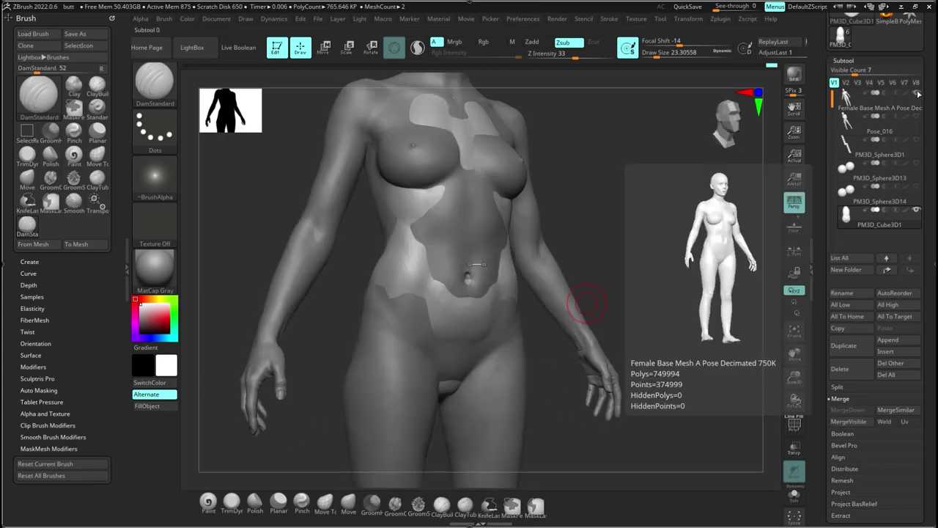
pyautogui.click(916, 93)
# Step: Set the brush draw size to about 26.87 and inspect the torso's underside, back and front
pyautogui.moveTo(524, 315)
pyautogui.keyDown('shift'); pyautogui.mouseDown(button='right')
pyautogui.moveTo(462, 384)
pyautogui.moveTo(530, 293)
pyautogui.mouseUp(button='right'); pyautogui.keyUp('shift')
pyautogui.press('s')
pyautogui.moveTo(464, 353); pyautogui.dragTo(452, 352)
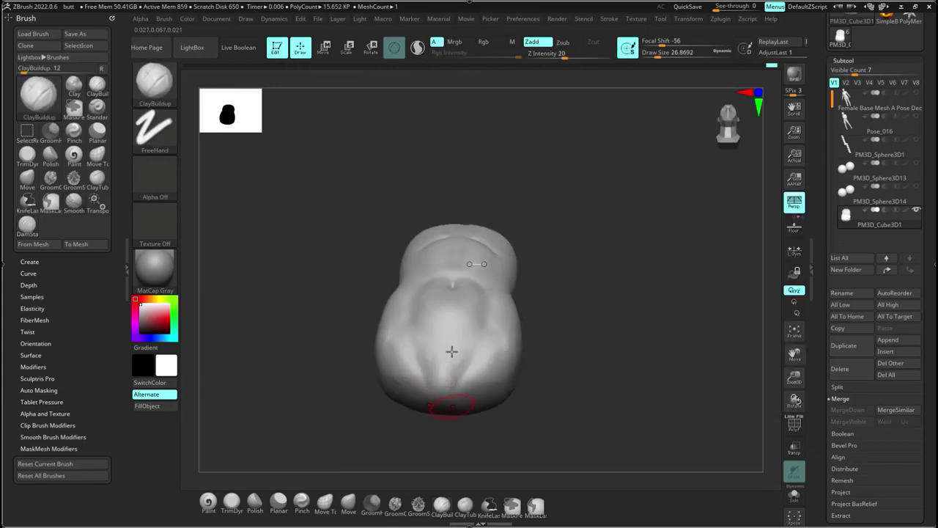
pyautogui.moveTo(452, 352)
pyautogui.mouseDown(button='right')
pyautogui.moveTo(443, 440)
pyautogui.moveTo(428, 447)
pyautogui.mouseUp(button='right')
pyautogui.moveTo(444, 195)
pyautogui.mouseDown(button='right')
pyautogui.moveTo(489, 303)
pyautogui.moveTo(425, 227)
pyautogui.moveTo(472, 360)
pyautogui.moveTo(467, 291)
pyautogui.mouseUp(button='right')
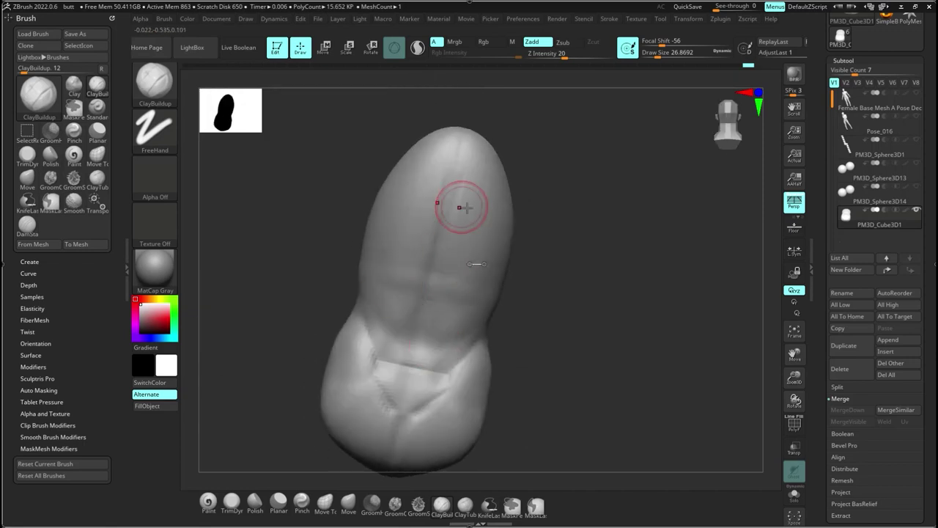
pyautogui.moveTo(463, 208); pyautogui.dragTo(652, 320, button='right')
pyautogui.moveTo(651, 320); pyautogui.dragTo(515, 298)
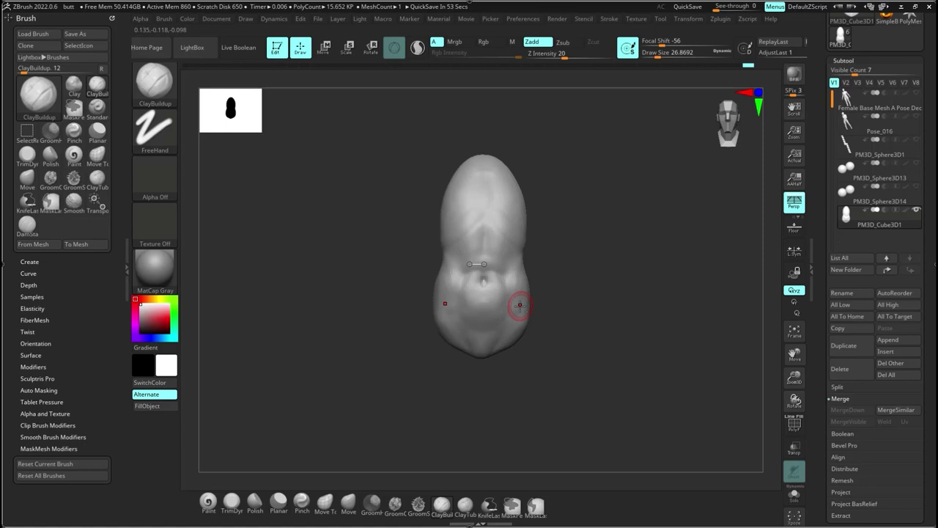
# Step: Append a cylinder as a new subtool, select it and scale it down to thigh width beneath the pelvis
pyautogui.hotkey('ctrl', 'shift')
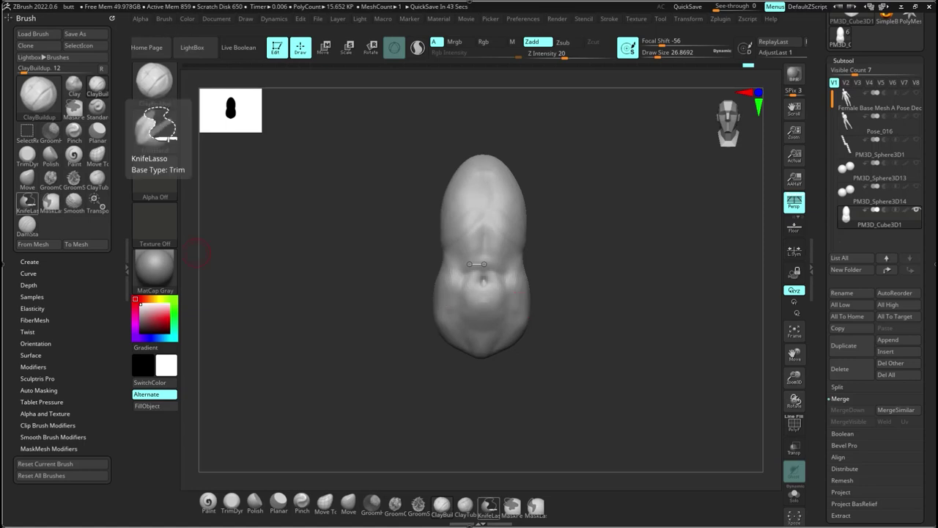
pyautogui.scroll(-2, 821, 251)
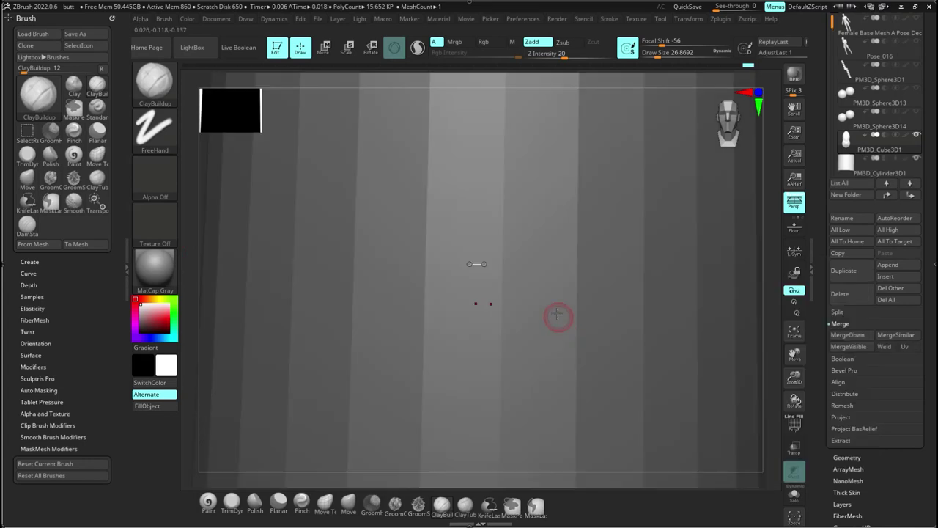
pyautogui.keyDown('ctrl'); pyautogui.moveTo(557, 316); pyautogui.dragTo(555, 314, button='right'); pyautogui.keyUp('ctrl')
pyautogui.keyDown('alt'); pyautogui.click(554, 314); pyautogui.keyUp('alt')
pyautogui.press('w')
pyautogui.moveTo(488, 317); pyautogui.dragTo(432, 245)
pyautogui.keyDown('ctrl'); pyautogui.moveTo(550, 302); pyautogui.dragTo(552, 359, button='right'); pyautogui.keyUp('ctrl')
pyautogui.moveTo(489, 314); pyautogui.dragTo(463, 300)
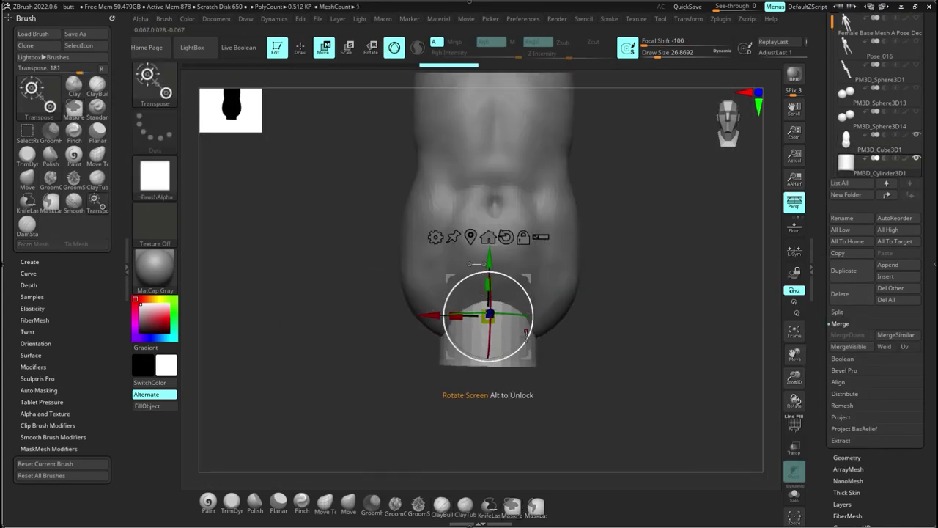
# Step: Move the cylinder out under the figure's right hip, tilt it outward and adjust its scale
pyautogui.moveTo(526, 356); pyautogui.dragTo(458, 367)
pyautogui.moveTo(404, 324); pyautogui.dragTo(395, 323)
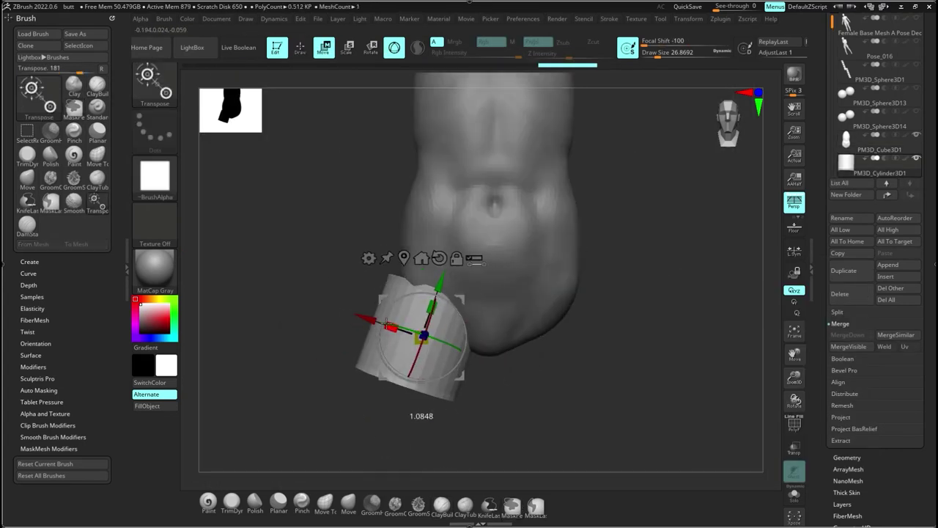
pyautogui.moveTo(469, 282); pyautogui.dragTo(547, 279, button='right')
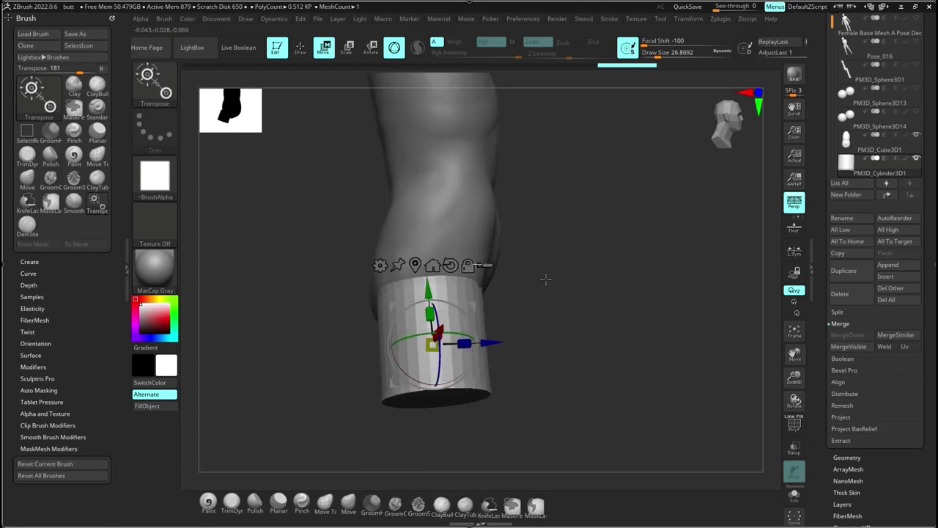
pyautogui.moveTo(545, 279); pyautogui.dragTo(468, 299, button='right')
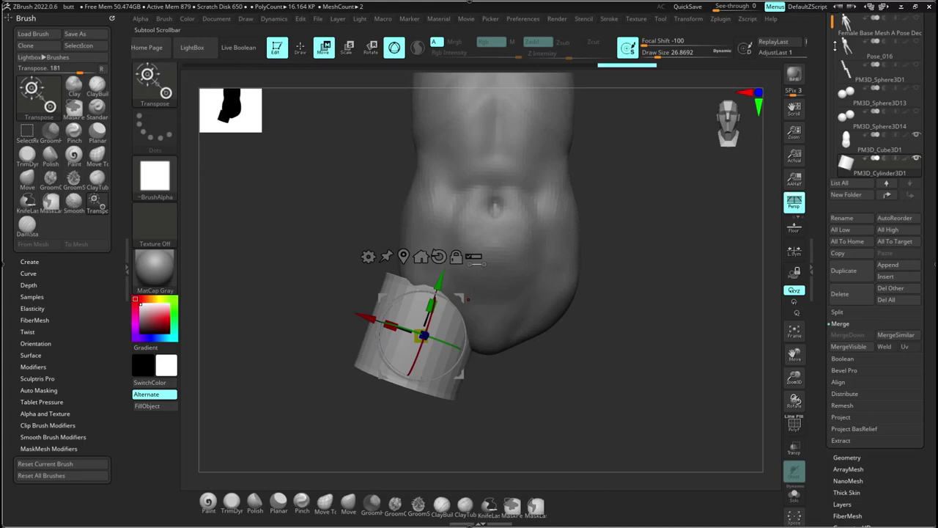
# Step: Compare the thigh cylinder with the base mesh, and lengthen and reposition it along the outer side of the pelvis
pyautogui.moveTo(835, 31); pyautogui.dragTo(835, 108)
pyautogui.click(916, 97)
pyautogui.click(916, 98)
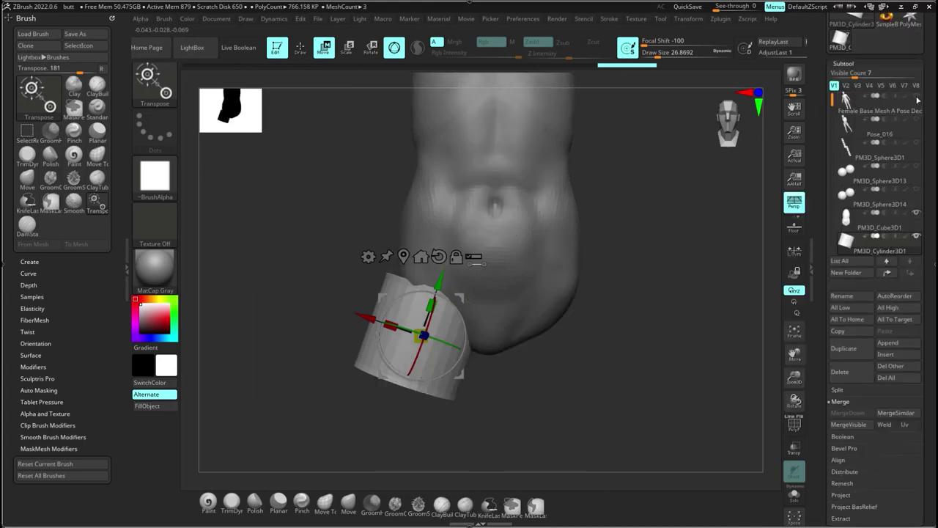
pyautogui.click(916, 98)
pyautogui.click(916, 99)
pyautogui.moveTo(461, 314); pyautogui.dragTo(466, 291)
pyautogui.moveTo(506, 316); pyautogui.dragTo(528, 337, button='right')
pyautogui.moveTo(446, 366); pyautogui.dragTo(434, 407)
pyautogui.moveTo(434, 407); pyautogui.dragTo(447, 351, button='right')
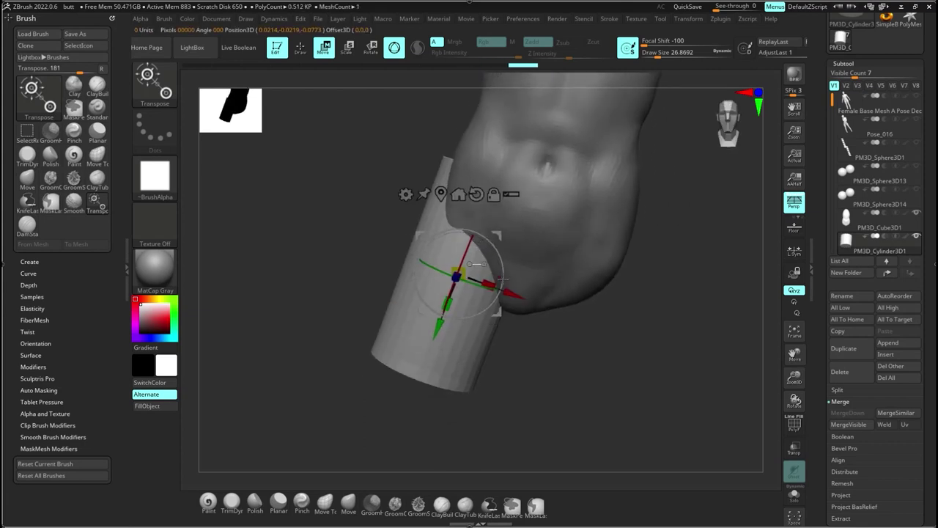
# Step: Nudge the thigh cylinder beside the pelvis and bring up the chain of spheres as a placement reference
pyautogui.moveTo(512, 293); pyautogui.dragTo(520, 296)
pyautogui.moveTo(557, 308)
pyautogui.mouseDown(button='right')
pyautogui.moveTo(609, 279)
pyautogui.moveTo(570, 318)
pyautogui.mouseUp(button='right')
pyautogui.click(916, 145)
pyautogui.click(880, 149)
pyautogui.moveTo(818, 454); pyautogui.dragTo(819, 308)
pyautogui.click(843, 360)
pyautogui.click(843, 119)
pyautogui.moveTo(823, 220); pyautogui.dragTo(818, 318)
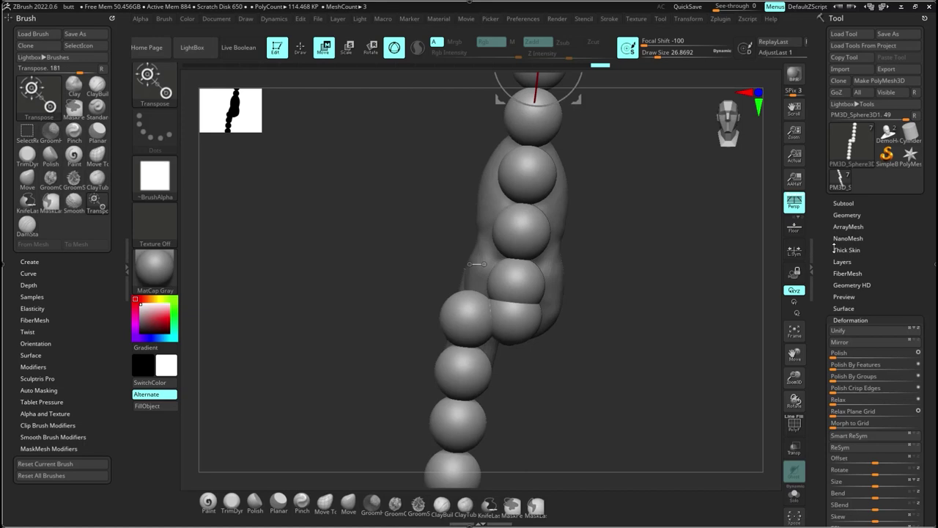
# Step: Hide the sphere chain, reselect the thigh cylinder subtool and toggle the base mesh for comparison
pyautogui.click(843, 203)
pyautogui.moveTo(645, 266); pyautogui.dragTo(612, 284)
pyautogui.click(917, 205)
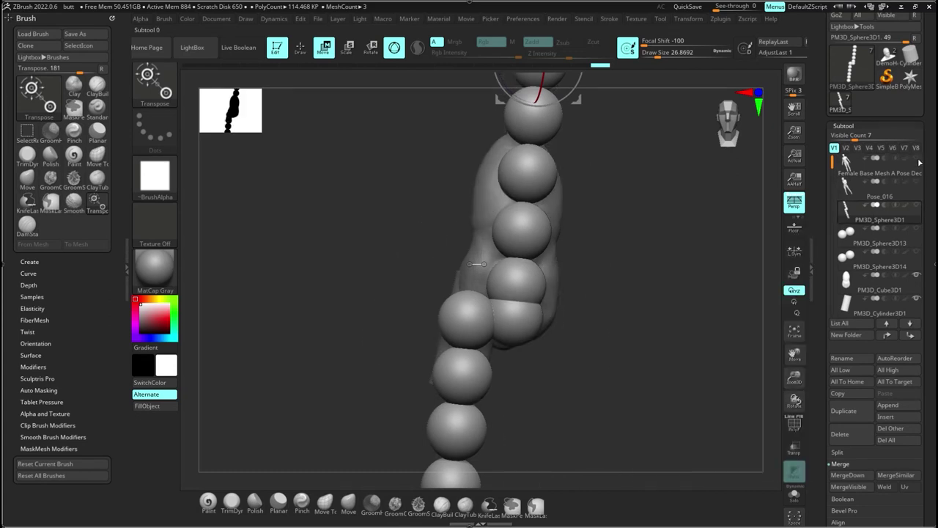
pyautogui.click(849, 302)
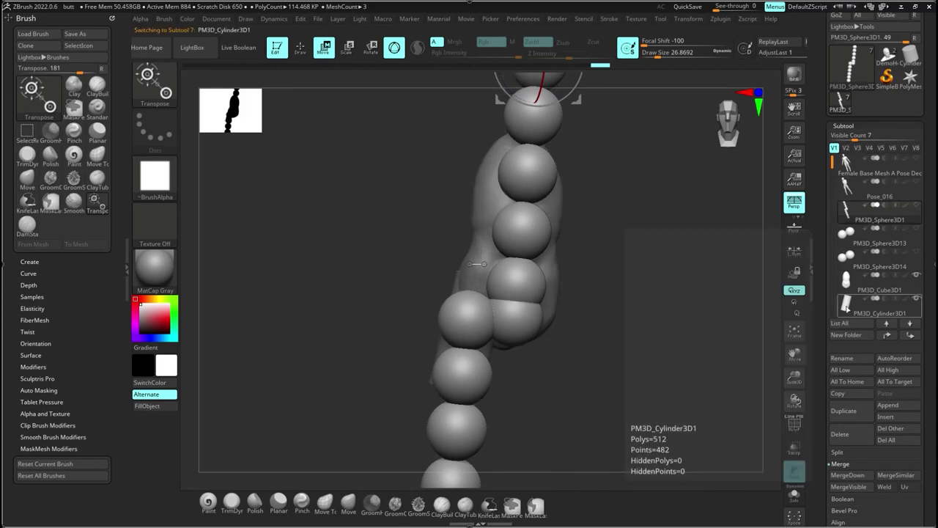
pyautogui.click(916, 159)
pyautogui.click(915, 159)
# Step: Reposition the thigh cylinder against the pelvis while viewing the torso from underneath
pyautogui.moveTo(608, 307); pyautogui.dragTo(587, 208)
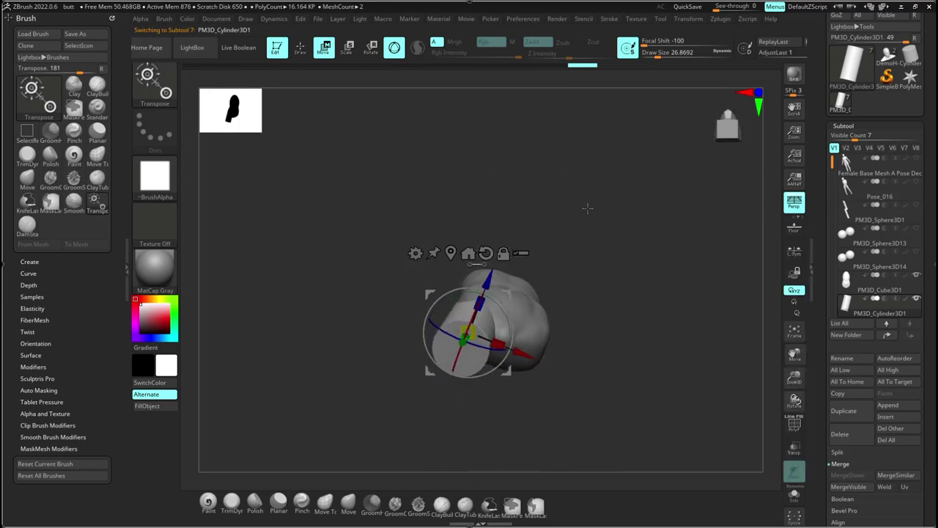
pyautogui.keyDown('ctrl'); pyautogui.moveTo(587, 208); pyautogui.dragTo(587, 265, button='right'); pyautogui.keyUp('ctrl')
pyautogui.moveTo(490, 267); pyautogui.dragTo(494, 256)
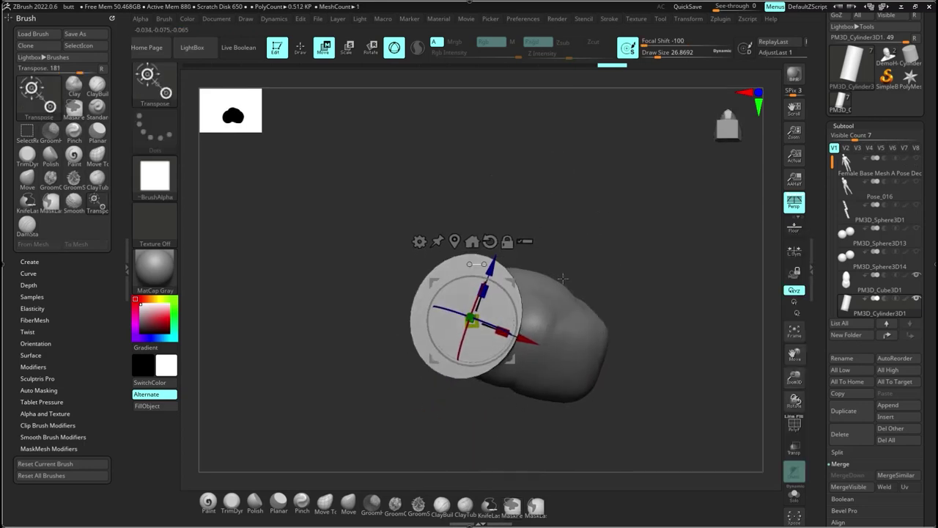
pyautogui.moveTo(563, 278); pyautogui.dragTo(563, 279)
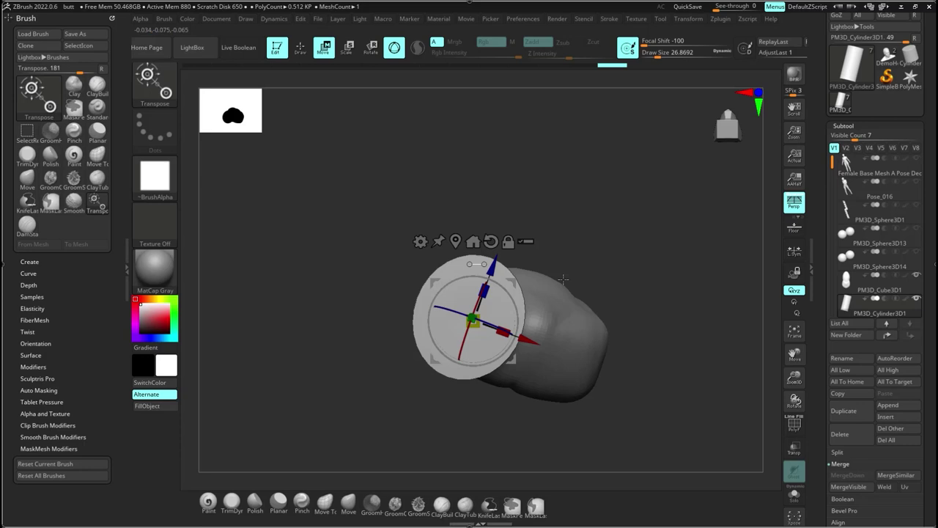
pyautogui.moveTo(563, 278); pyautogui.dragTo(549, 407)
# Step: DynaMesh the thigh cylinder at resolution 128 and smooth the rear area where it meets the hip
pyautogui.moveTo(821, 490); pyautogui.dragTo(829, 321)
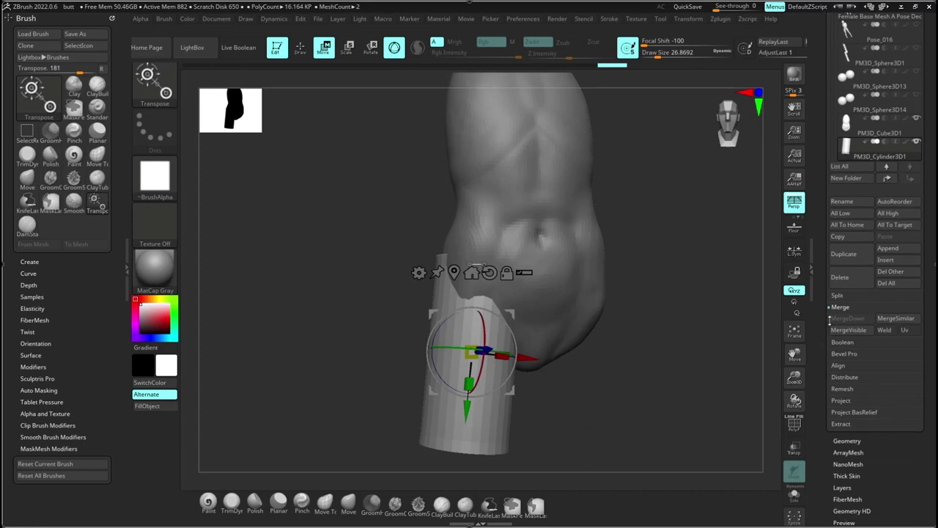
pyautogui.scroll(-10, 830, 319)
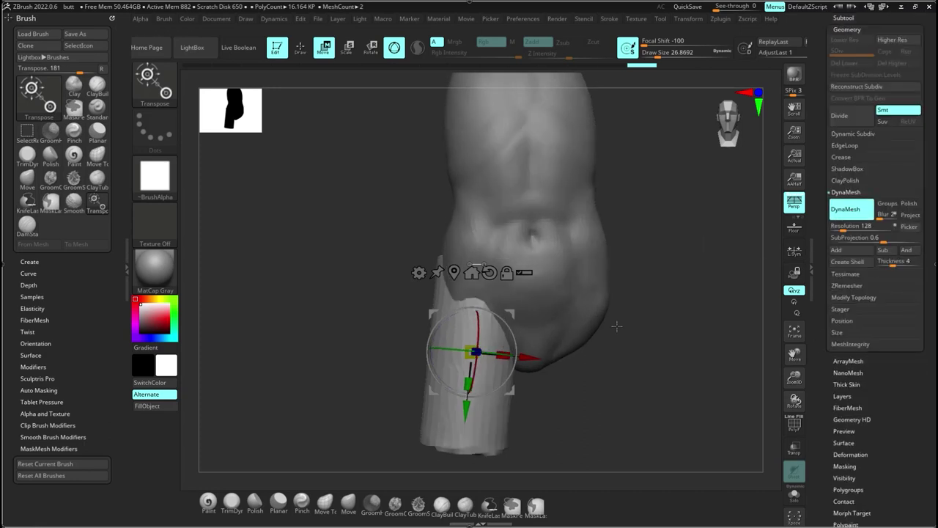
pyautogui.keyDown('ctrl'); pyautogui.moveTo(615, 326); pyautogui.dragTo(638, 344); pyautogui.keyUp('ctrl')
pyautogui.press('q')
pyautogui.moveTo(490, 362)
pyautogui.keyDown('shift'); pyautogui.mouseDown(button='right')
pyautogui.moveTo(485, 377)
pyautogui.moveTo(398, 298)
pyautogui.moveTo(342, 438)
pyautogui.moveTo(332, 414)
pyautogui.mouseUp(button='right'); pyautogui.keyUp('shift')
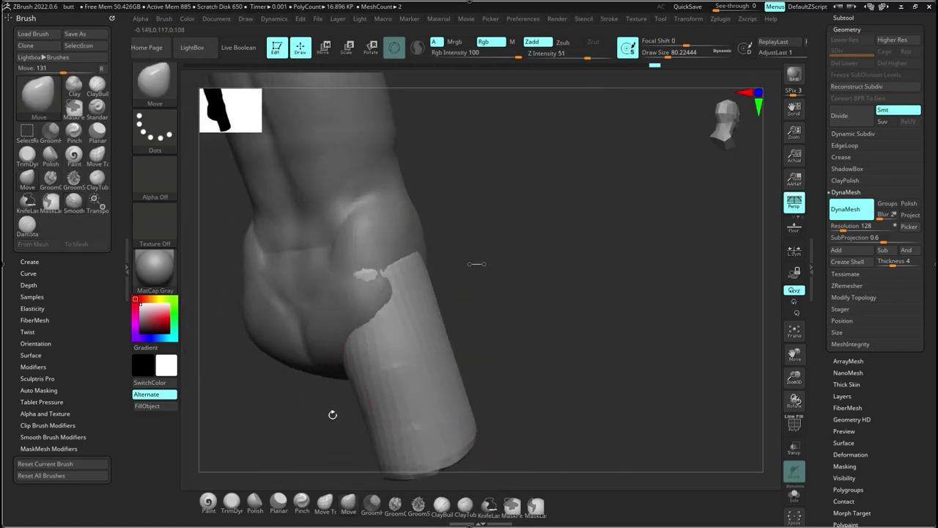
pyautogui.keyDown('shift'); pyautogui.moveTo(370, 285); pyautogui.dragTo(384, 294); pyautogui.keyUp('shift')
# Step: Check the thigh cylinder's placement from the front and below, and realign it beneath the hip
pyautogui.press('w')
pyautogui.moveTo(384, 316); pyautogui.dragTo(557, 308, button='right')
pyautogui.click(843, 18)
pyautogui.moveTo(645, 242); pyautogui.dragTo(659, 191, button='right')
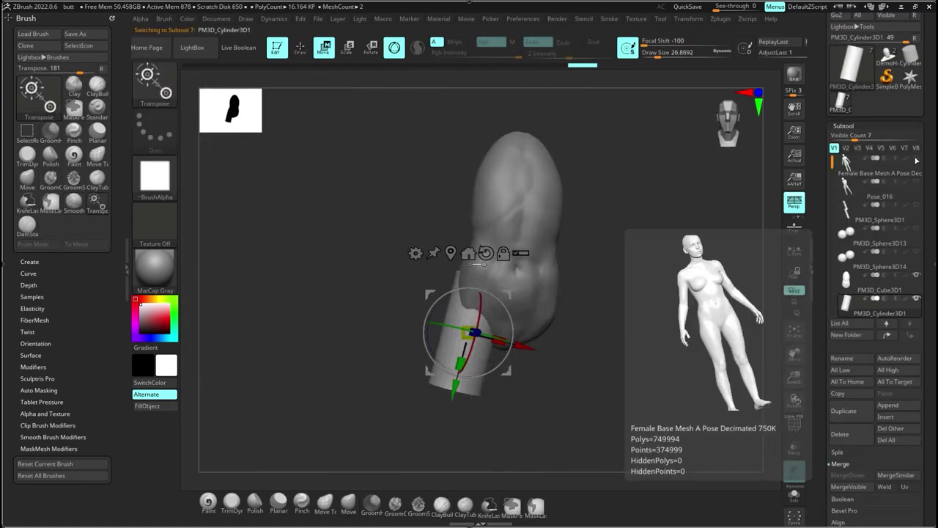
pyautogui.moveTo(478, 262); pyautogui.dragTo(578, 296, button='right')
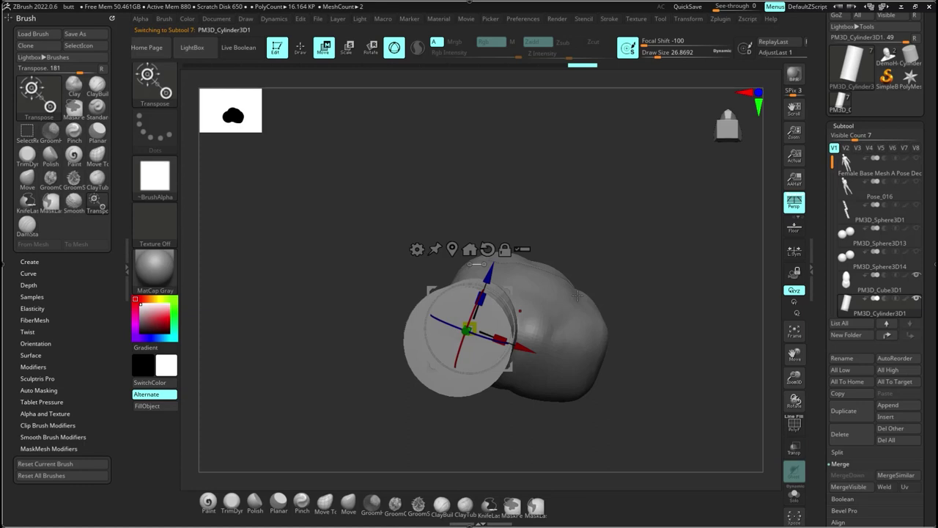
pyautogui.keyDown('shift'); pyautogui.moveTo(576, 296); pyautogui.dragTo(538, 293, button='right'); pyautogui.keyUp('shift')
pyautogui.keyDown('shift'); pyautogui.moveTo(511, 330); pyautogui.dragTo(546, 406, button='right'); pyautogui.keyUp('shift')
pyautogui.moveTo(848, 513); pyautogui.dragTo(848, 359)
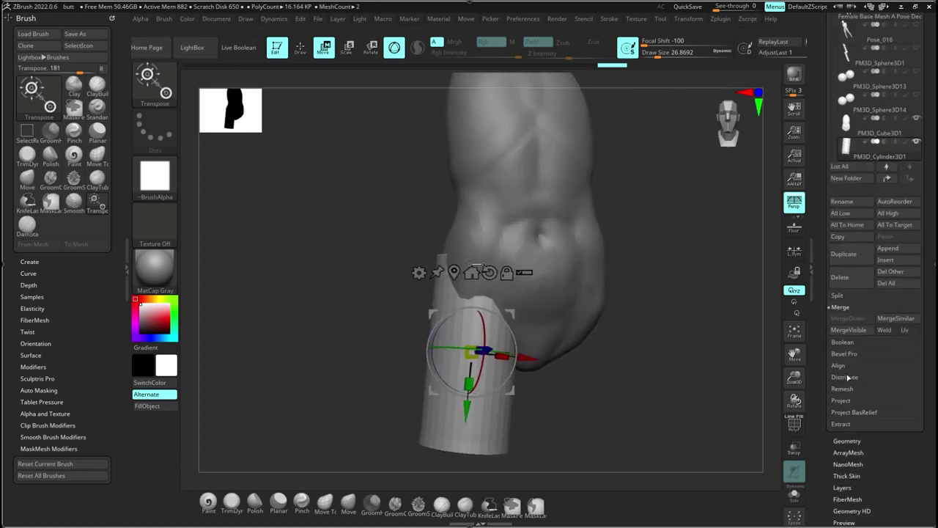
# Step: Remesh the thigh cylinder with DynaMesh at resolution 128 and work a ClayBuildup stroke up its front
pyautogui.click(847, 442)
pyautogui.click(845, 209)
pyautogui.press('q')
pyautogui.moveTo(471, 415)
pyautogui.keyDown('shift'); pyautogui.mouseDown(button='right')
pyautogui.moveTo(496, 447)
pyautogui.moveTo(403, 259)
pyautogui.moveTo(378, 269)
pyautogui.moveTo(435, 371)
pyautogui.moveTo(352, 465)
pyautogui.moveTo(320, 419)
pyautogui.moveTo(378, 286)
pyautogui.mouseUp(button='right'); pyautogui.keyUp('shift')
pyautogui.hotkey('ctrl', 'shift', 'z')
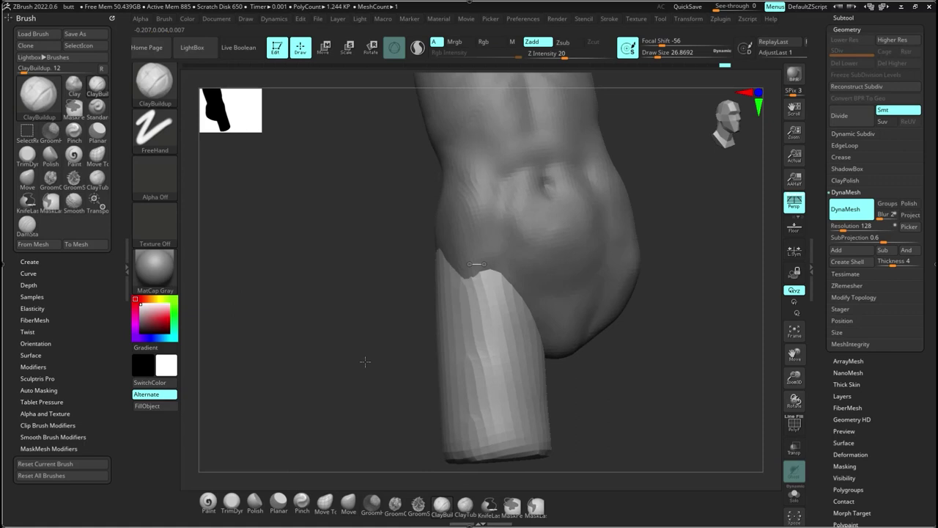
pyautogui.moveTo(366, 362); pyautogui.dragTo(501, 352, button='right')
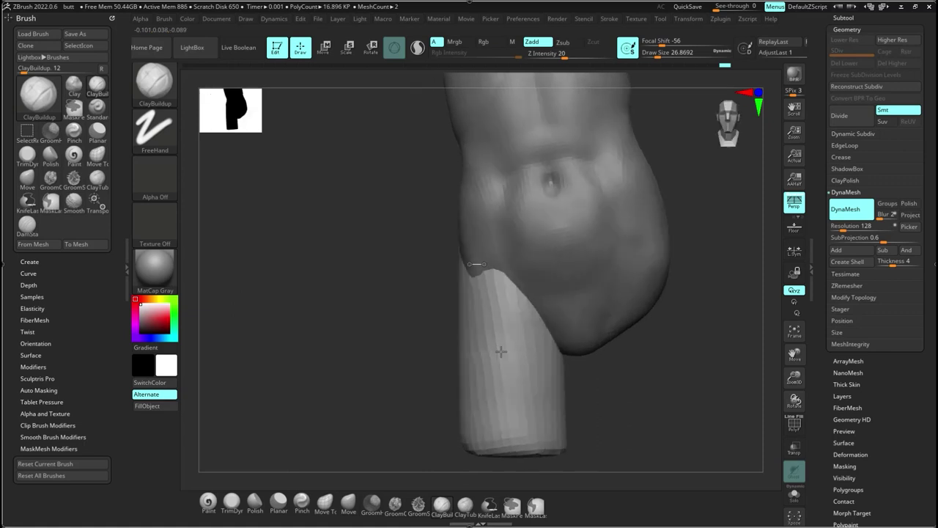
pyautogui.moveTo(508, 410); pyautogui.dragTo(494, 296)
pyautogui.keyDown('shift'); pyautogui.moveTo(494, 296); pyautogui.dragTo(506, 154, button='right'); pyautogui.keyUp('shift')
# Step: Switch to the Move brush with a draw size of about 51.19 and adjust the thigh cylinder's contour
pyautogui.press('b')
pyautogui.press('m')
pyautogui.press('v')
pyautogui.moveTo(505, 318)
pyautogui.mouseDown(button='right')
pyautogui.moveTo(469, 332)
pyautogui.moveTo(500, 314)
pyautogui.mouseUp(button='right')
pyautogui.press('s')
pyautogui.moveTo(551, 315); pyautogui.dragTo(518, 307)
pyautogui.press('s')
pyautogui.moveTo(517, 308); pyautogui.dragTo(543, 316, button='right')
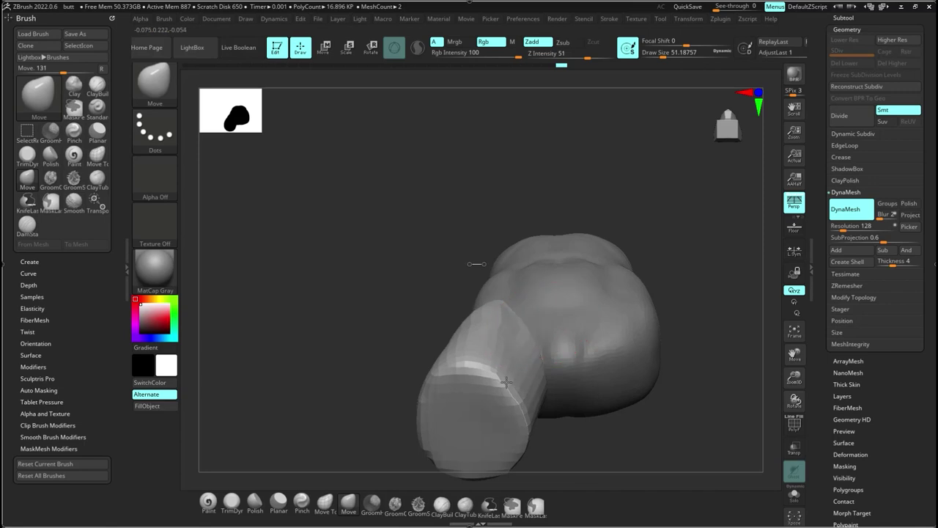
# Step: Build up and smooth the thigh's outer surface below the hip with the ClayBuildup brush
pyautogui.press('b')
pyautogui.press('c')
pyautogui.press('b')
pyautogui.moveTo(498, 384)
pyautogui.mouseDown(button='right')
pyautogui.moveTo(543, 330)
pyautogui.moveTo(544, 297)
pyautogui.mouseUp(button='right')
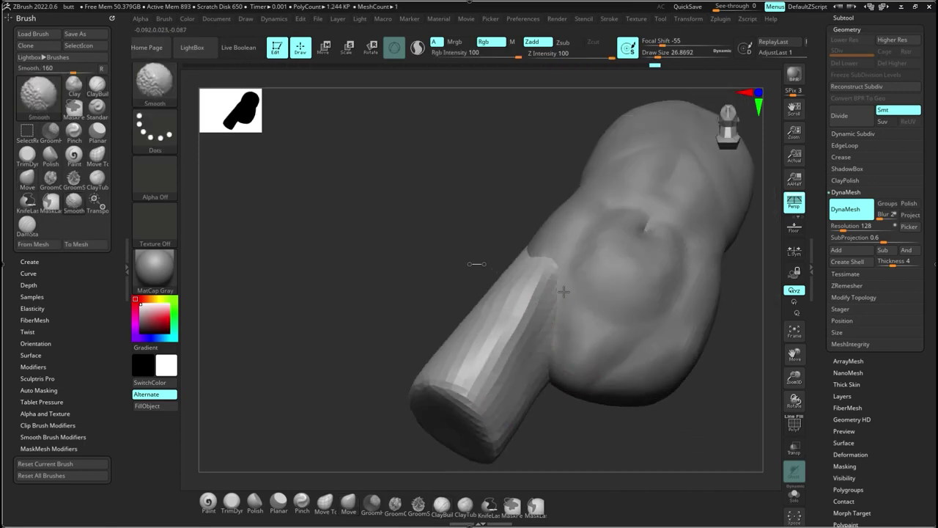
pyautogui.moveTo(440, 329); pyautogui.dragTo(503, 270, button='right')
pyautogui.moveTo(517, 323); pyautogui.dragTo(486, 284)
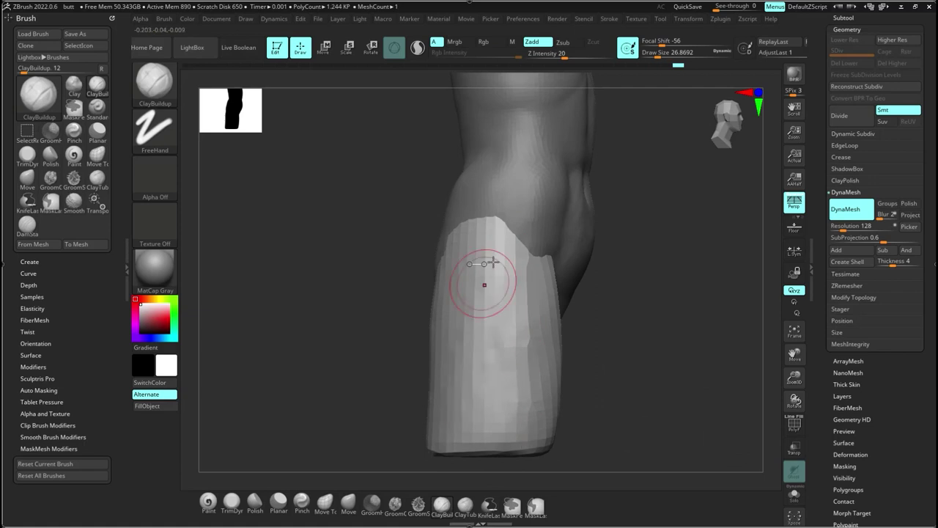
# Step: Adjust the thigh's inner edge where it meets the underside of the pelvis with the Move brush
pyautogui.moveTo(479, 432)
pyautogui.mouseDown(button='right')
pyautogui.moveTo(600, 438)
pyautogui.moveTo(601, 413)
pyautogui.moveTo(538, 272)
pyautogui.moveTo(540, 344)
pyautogui.mouseUp(button='right')
pyautogui.press('b')
pyautogui.press('m')
pyautogui.press('v')
pyautogui.keyDown('alt'); pyautogui.click(440, 345); pyautogui.keyUp('alt')
pyautogui.moveTo(469, 345)
pyautogui.mouseDown(button='right')
pyautogui.moveTo(497, 405)
pyautogui.moveTo(478, 381)
pyautogui.mouseUp(button='right')
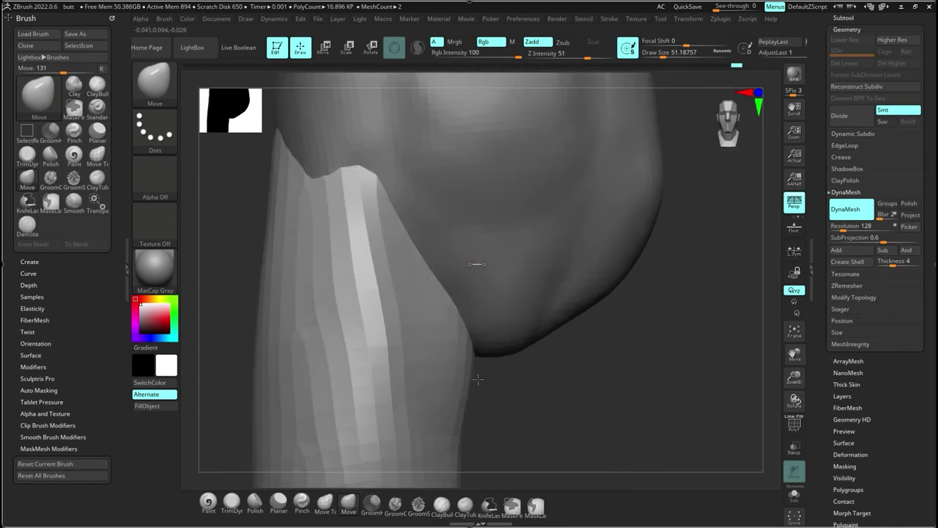
pyautogui.moveTo(457, 318); pyautogui.dragTo(440, 313)
# Step: Inspect the thigh from behind and in front, toggling the base mesh to compare its width and position
pyautogui.moveTo(440, 314)
pyautogui.mouseDown(button='right')
pyautogui.moveTo(469, 310)
pyautogui.moveTo(461, 220)
pyautogui.moveTo(432, 223)
pyautogui.mouseUp(button='right')
pyautogui.moveTo(384, 345); pyautogui.dragTo(523, 377, button='right')
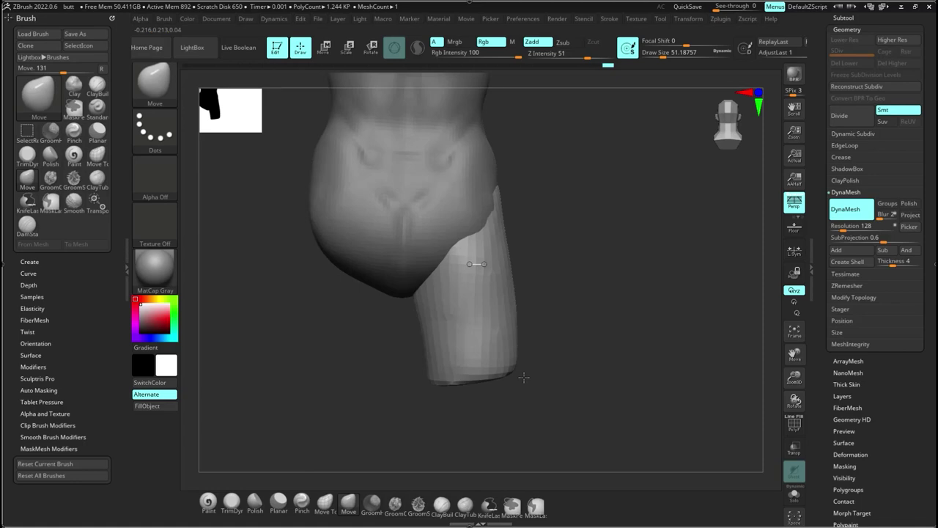
pyautogui.moveTo(524, 377); pyautogui.dragTo(562, 325, button='right')
pyautogui.moveTo(925, 147); pyautogui.dragTo(925, 332)
pyautogui.click(844, 203)
pyautogui.click(917, 96)
pyautogui.click(917, 96)
pyautogui.click(916, 97)
pyautogui.click(916, 96)
pyautogui.click(886, 97)
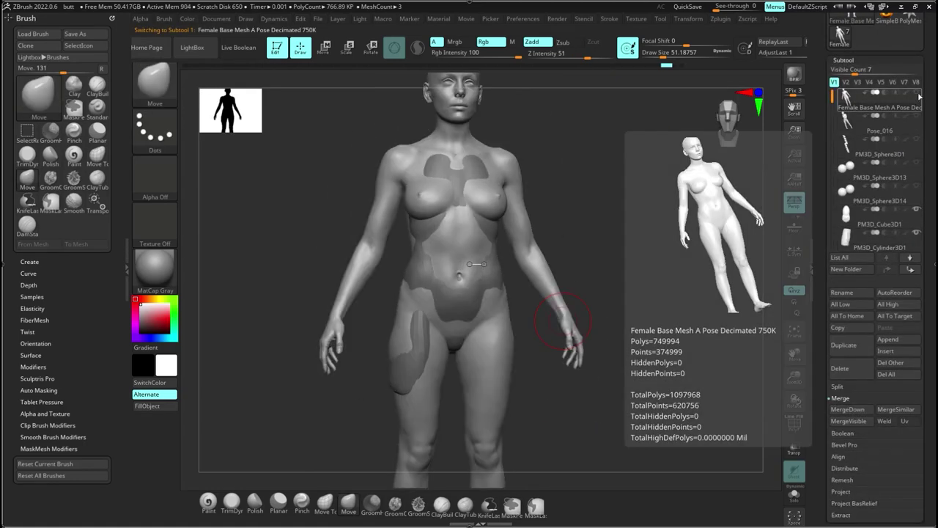
pyautogui.hotkey('ctrl', 'z')
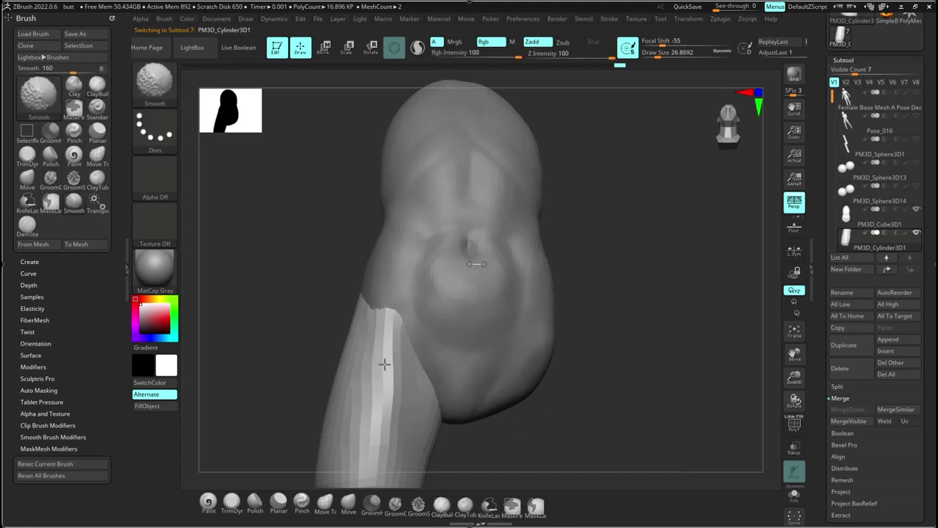
pyautogui.moveTo(464, 310)
pyautogui.mouseDown(button='right')
pyautogui.moveTo(401, 433)
pyautogui.moveTo(406, 410)
pyautogui.mouseUp(button='right')
pyautogui.click(916, 96)
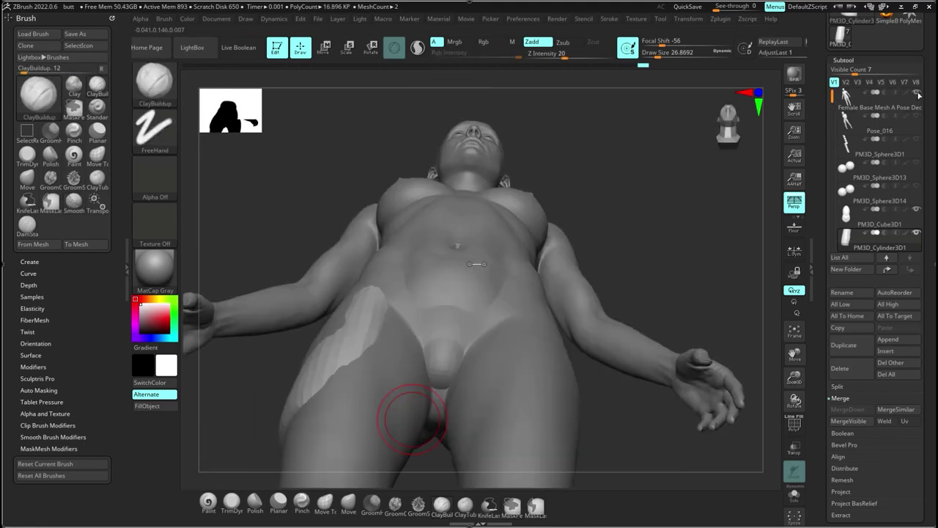
pyautogui.click(916, 96)
# Step: Reshape the thigh's lower end with the Move brush and check its form from underneath
pyautogui.press('b')
pyautogui.press('m')
pyautogui.press('v')
pyautogui.moveTo(427, 289)
pyautogui.mouseDown(button='right')
pyautogui.moveTo(431, 410)
pyautogui.moveTo(472, 390)
pyautogui.moveTo(474, 369)
pyautogui.mouseUp(button='right')
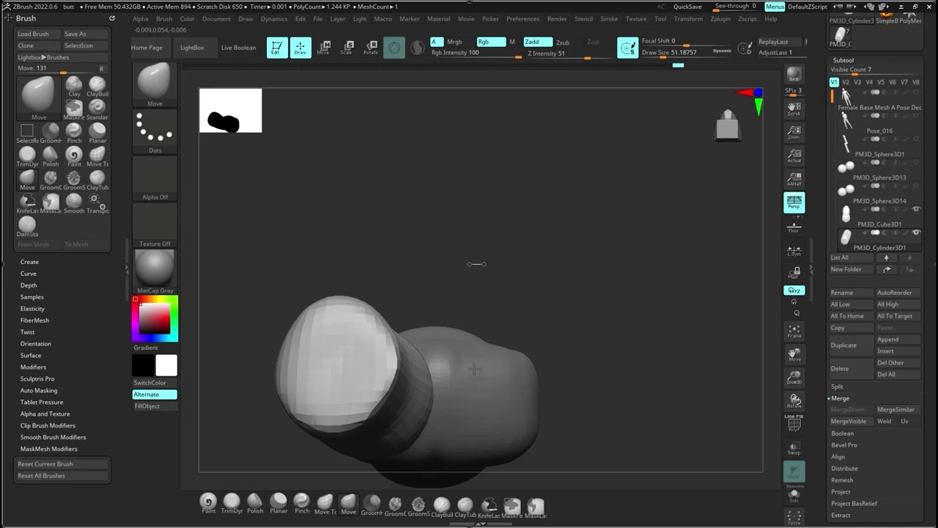
pyautogui.moveTo(474, 369); pyautogui.dragTo(480, 466, button='right')
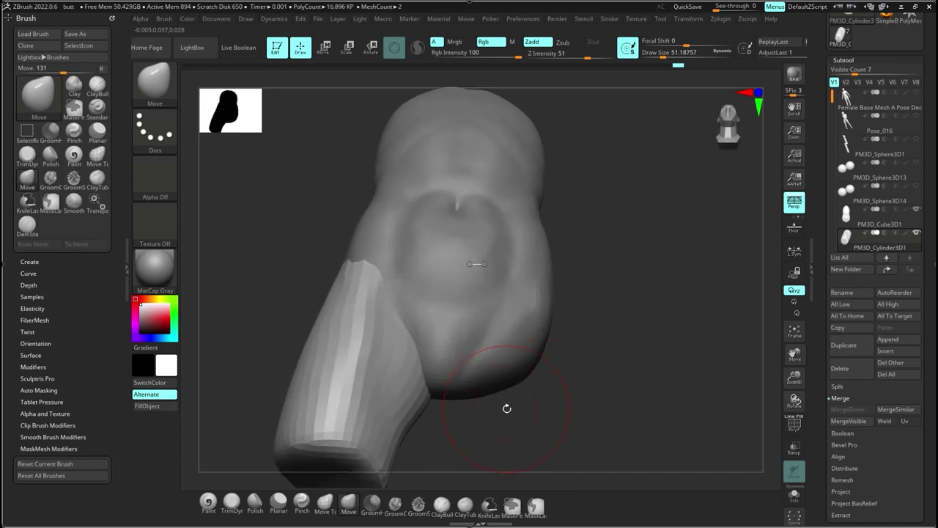
pyautogui.moveTo(506, 408); pyautogui.dragTo(471, 406, button='right')
# Step: Compare the thigh with the base mesh and refine the inner and outer edges of its lower end
pyautogui.click(917, 95)
pyautogui.click(917, 96)
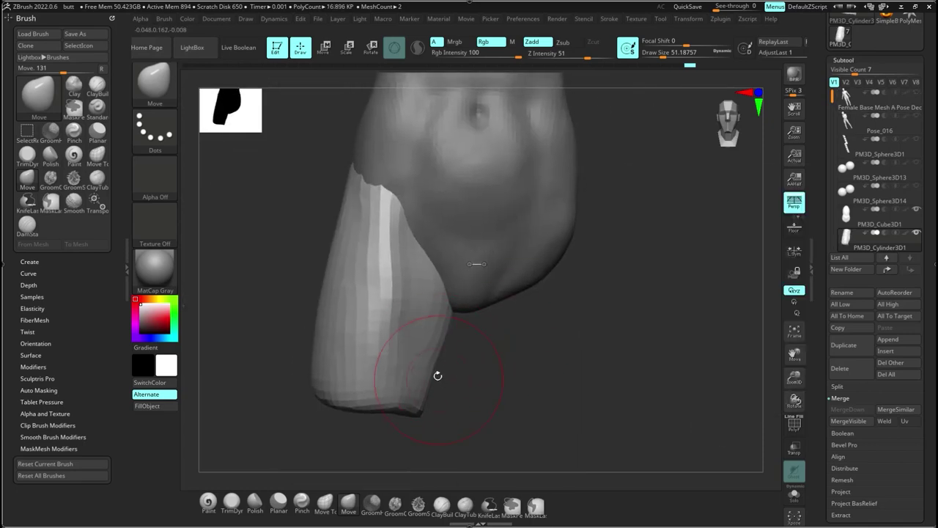
pyautogui.moveTo(438, 375); pyautogui.dragTo(433, 406)
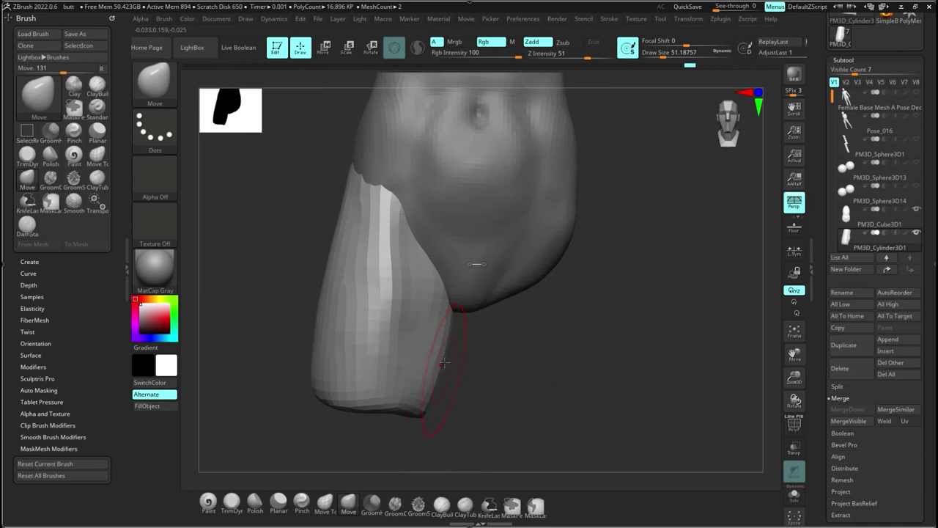
pyautogui.click(900, 103)
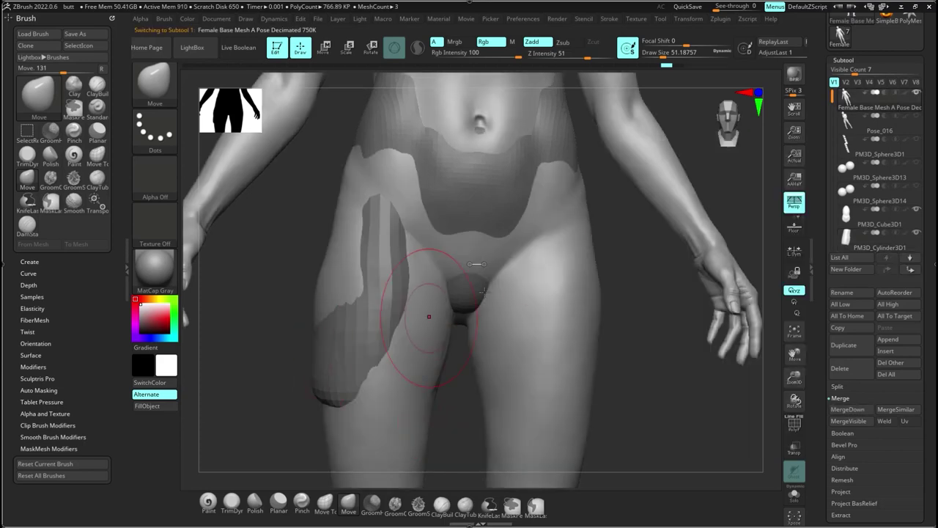
pyautogui.click(878, 239)
pyautogui.click(916, 93)
pyautogui.moveTo(325, 385); pyautogui.dragTo(335, 386)
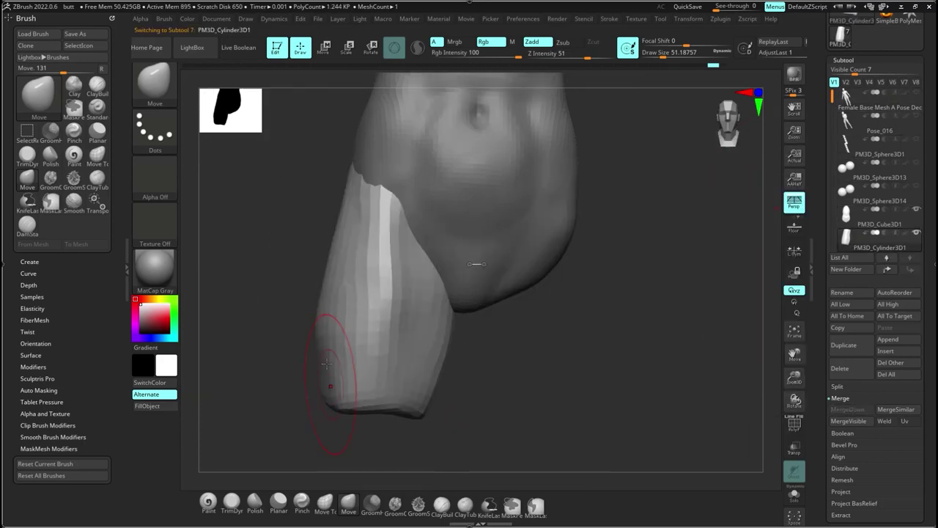
# Step: Smooth the thigh's lower outer edge and switch to the ClayBuildup brush
pyautogui.keyDown('shift'); pyautogui.moveTo(330, 351); pyautogui.dragTo(367, 403); pyautogui.keyUp('shift')
pyautogui.moveTo(371, 404)
pyautogui.mouseDown(button='right')
pyautogui.moveTo(466, 408)
pyautogui.moveTo(409, 310)
pyautogui.mouseUp(button='right')
pyautogui.press('b')
pyautogui.press('c')
pyautogui.press('b')
pyautogui.moveTo(389, 360)
pyautogui.mouseDown(button='right')
pyautogui.moveTo(475, 265)
pyautogui.moveTo(455, 337)
pyautogui.moveTo(586, 308)
pyautogui.mouseUp(button='right')
# Step: Extend the thigh down along the sphere chain with the Move brush at draw size 90.22 and smooth its tip
pyautogui.click(916, 93)
pyautogui.click(916, 93)
pyautogui.keyDown('ctrl'); pyautogui.moveTo(480, 429); pyautogui.dragTo(510, 367, button='right'); pyautogui.keyUp('ctrl')
pyautogui.moveTo(509, 366); pyautogui.dragTo(516, 366)
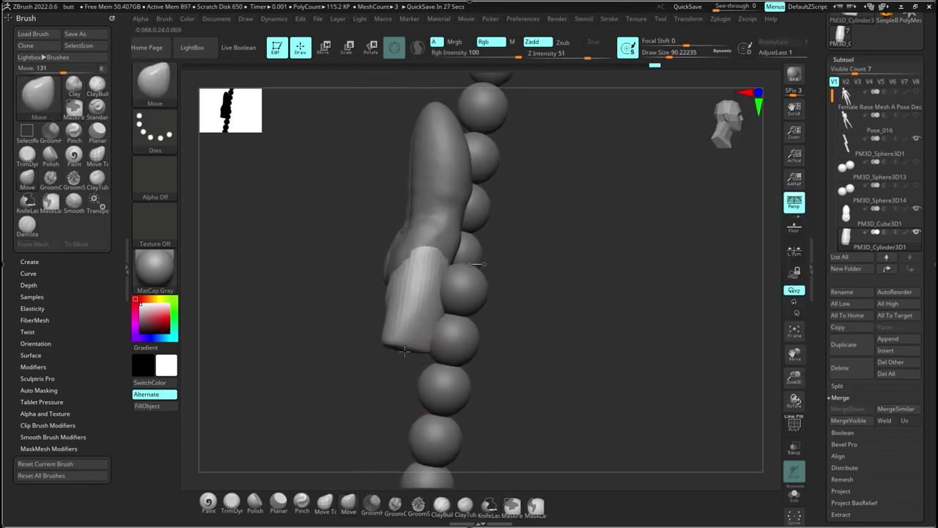
pyautogui.moveTo(405, 351)
pyautogui.mouseDown()
pyautogui.moveTo(400, 415)
pyautogui.moveTo(411, 411)
pyautogui.mouseUp()
pyautogui.moveTo(345, 389); pyautogui.dragTo(513, 377)
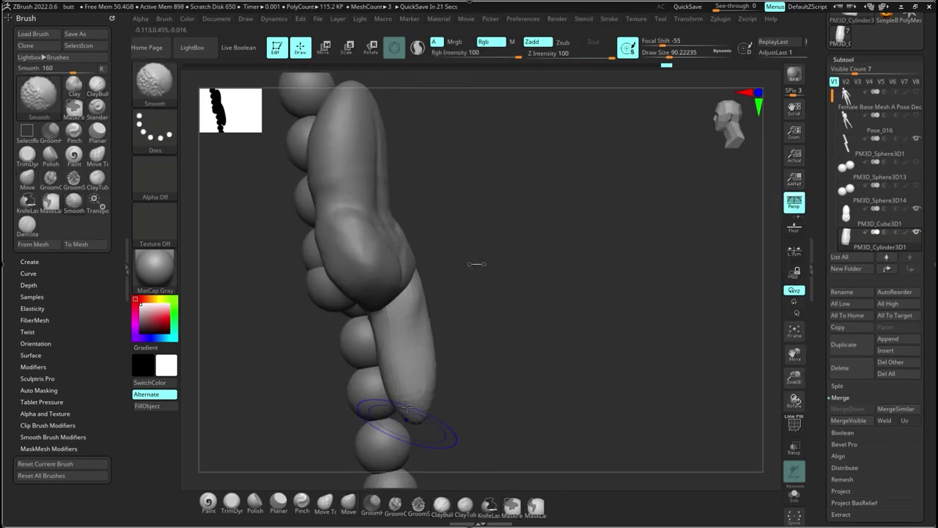
pyautogui.moveTo(407, 407)
pyautogui.keyDown('shift'); pyautogui.mouseDown()
pyautogui.moveTo(429, 398)
pyautogui.moveTo(411, 396)
pyautogui.mouseUp(); pyautogui.keyUp('shift')
pyautogui.moveTo(438, 322)
pyautogui.mouseDown()
pyautogui.moveTo(430, 330)
pyautogui.moveTo(450, 374)
pyautogui.moveTo(486, 341)
pyautogui.moveTo(475, 358)
pyautogui.mouseUp()
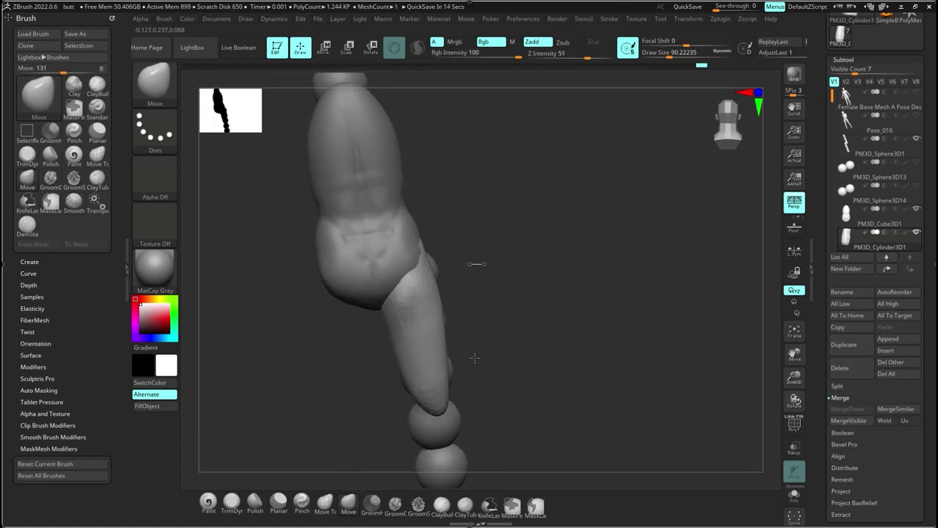
# Step: Build up clay on the upper back of the thigh beneath the buttock and compare it with the base mesh
pyautogui.press('b')
pyautogui.press('c')
pyautogui.press('b')
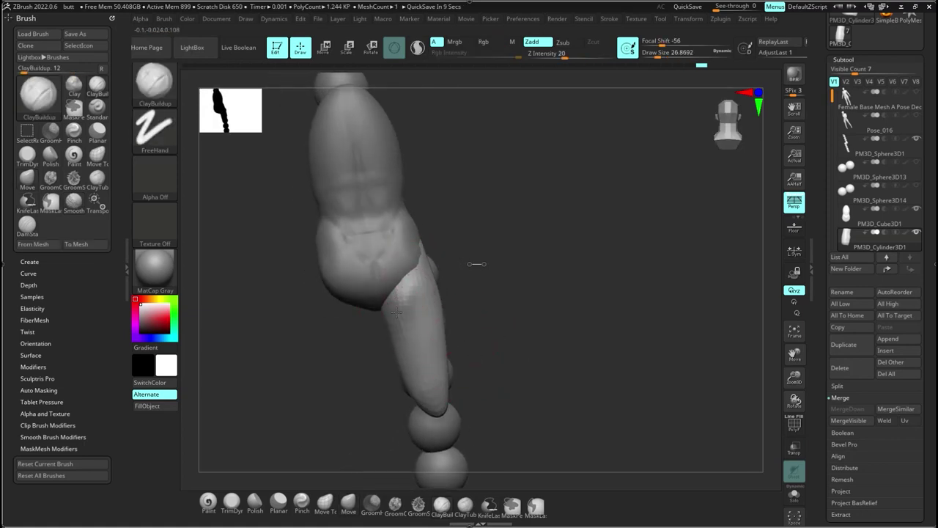
pyautogui.moveTo(397, 313)
pyautogui.mouseDown()
pyautogui.moveTo(406, 303)
pyautogui.moveTo(412, 321)
pyautogui.mouseUp()
pyautogui.moveTo(477, 316)
pyautogui.mouseDown()
pyautogui.moveTo(443, 281)
pyautogui.moveTo(457, 271)
pyautogui.mouseUp()
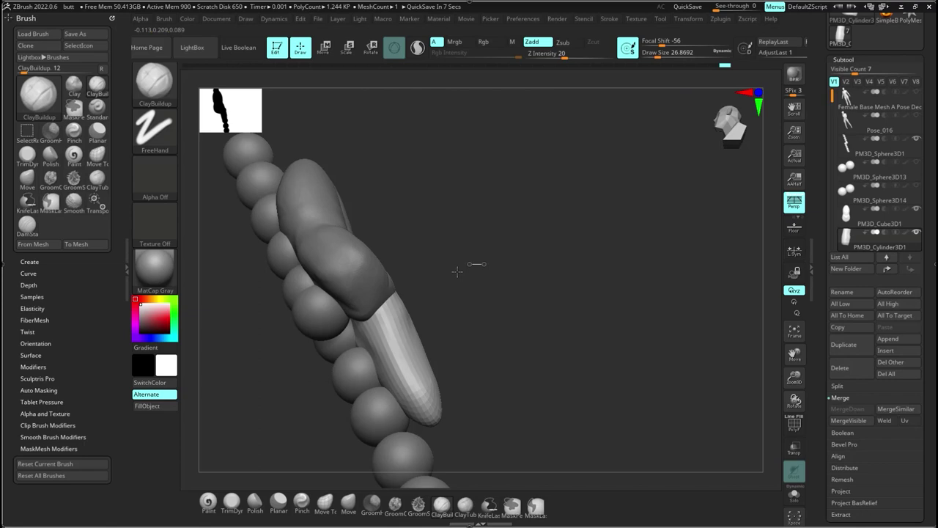
pyautogui.moveTo(456, 272)
pyautogui.mouseDown()
pyautogui.moveTo(523, 314)
pyautogui.moveTo(461, 285)
pyautogui.mouseUp()
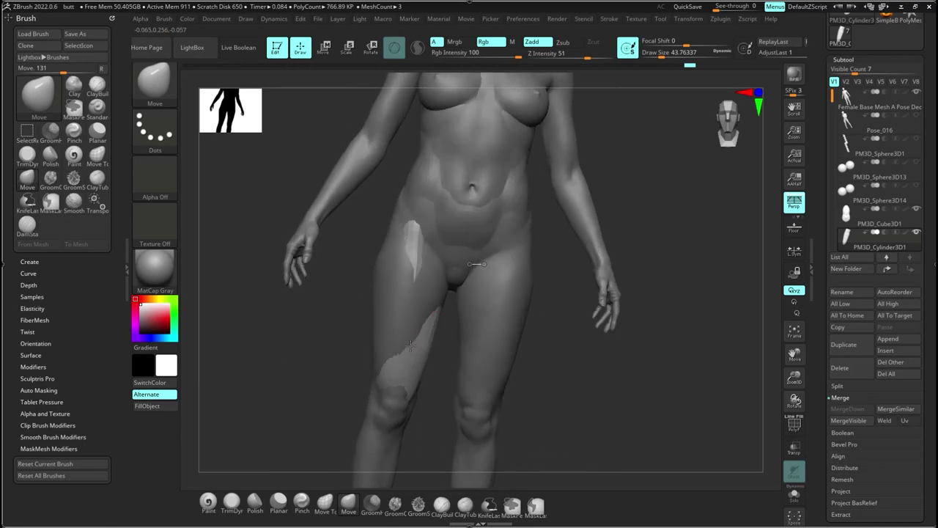
pyautogui.moveTo(411, 345); pyautogui.dragTo(409, 344, button='right')
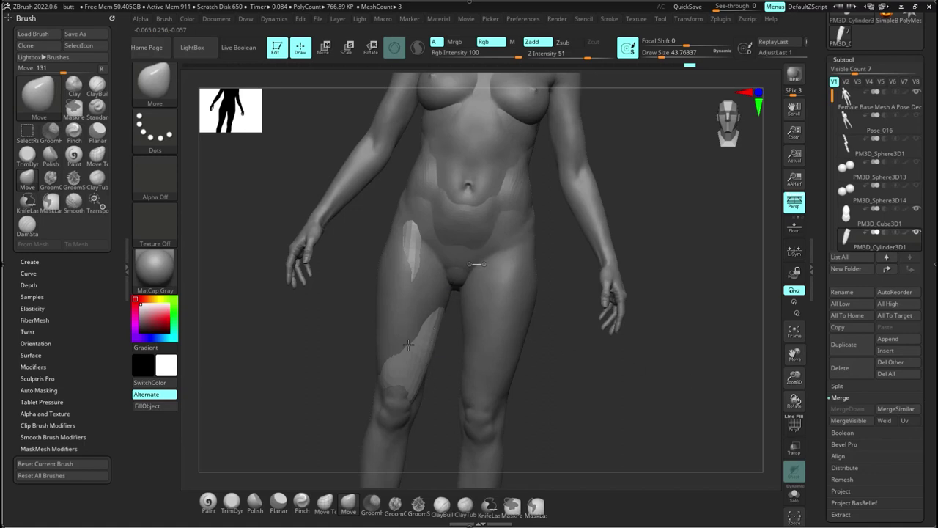
# Step: Hide the base mesh and set the thigh's DynaMesh resolution to 344
pyautogui.moveTo(409, 345)
pyautogui.mouseDown(button='right')
pyautogui.moveTo(409, 266)
pyautogui.moveTo(442, 366)
pyautogui.mouseUp(button='right')
pyautogui.moveTo(442, 367)
pyautogui.keyDown('shift'); pyautogui.mouseDown()
pyautogui.moveTo(430, 352)
pyautogui.moveTo(439, 392)
pyautogui.moveTo(411, 377)
pyautogui.mouseUp(); pyautogui.keyUp('shift')
pyautogui.click(917, 91)
pyautogui.moveTo(557, 348)
pyautogui.mouseDown(button='right')
pyautogui.moveTo(472, 354)
pyautogui.moveTo(499, 394)
pyautogui.moveTo(479, 325)
pyautogui.mouseUp(button='right')
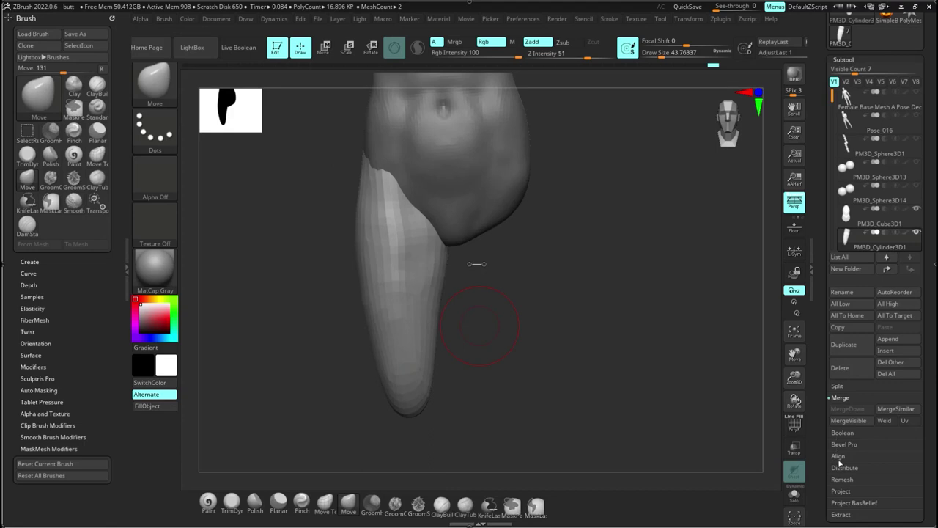
pyautogui.moveTo(820, 414); pyautogui.dragTo(824, 311)
pyautogui.click(843, 428)
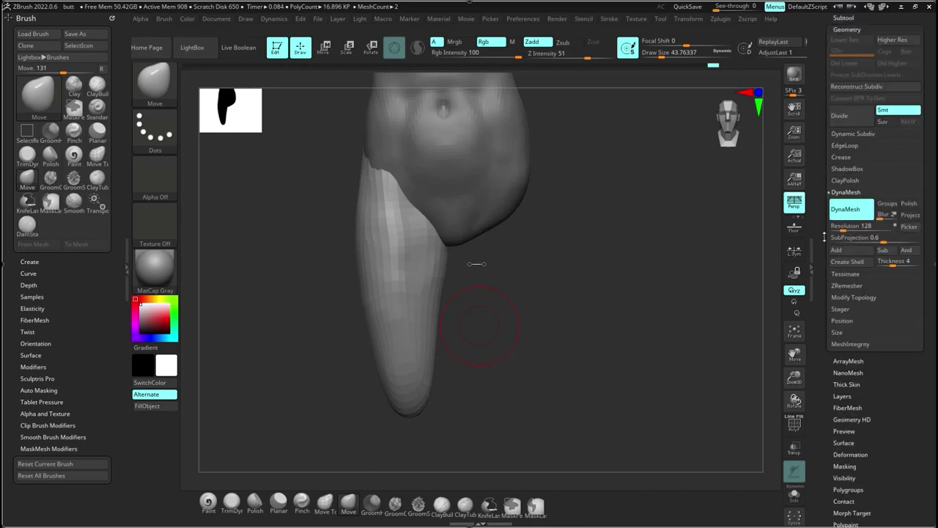
pyautogui.moveTo(843, 229); pyautogui.dragTo(850, 229)
# Step: Build up clay on the upper front of the thigh with the ClayBuildup brush and smooth it down the leg
pyautogui.press('b')
pyautogui.press('c')
pyautogui.press('b')
pyautogui.moveTo(384, 176)
pyautogui.mouseDown()
pyautogui.moveTo(394, 268)
pyautogui.moveTo(369, 242)
pyautogui.moveTo(387, 306)
pyautogui.moveTo(386, 198)
pyautogui.moveTo(395, 220)
pyautogui.mouseUp()
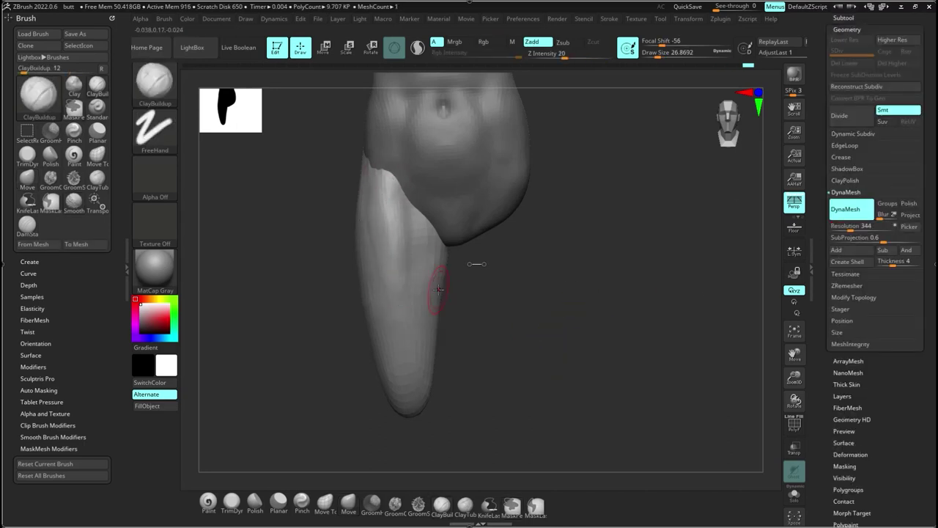
pyautogui.moveTo(491, 289); pyautogui.dragTo(427, 264)
pyautogui.moveTo(356, 344); pyautogui.dragTo(463, 327)
pyautogui.moveTo(361, 190)
pyautogui.keyDown('shift'); pyautogui.mouseDown()
pyautogui.moveTo(385, 334)
pyautogui.moveTo(414, 359)
pyautogui.mouseUp(); pyautogui.keyUp('shift')
pyautogui.moveTo(344, 330); pyautogui.dragTo(483, 315)
# Step: Build up clay along the back of the thigh beneath the buttock and smooth the strokes
pyautogui.moveTo(374, 363)
pyautogui.mouseDown(button='right')
pyautogui.moveTo(427, 333)
pyautogui.moveTo(413, 415)
pyautogui.mouseUp(button='right')
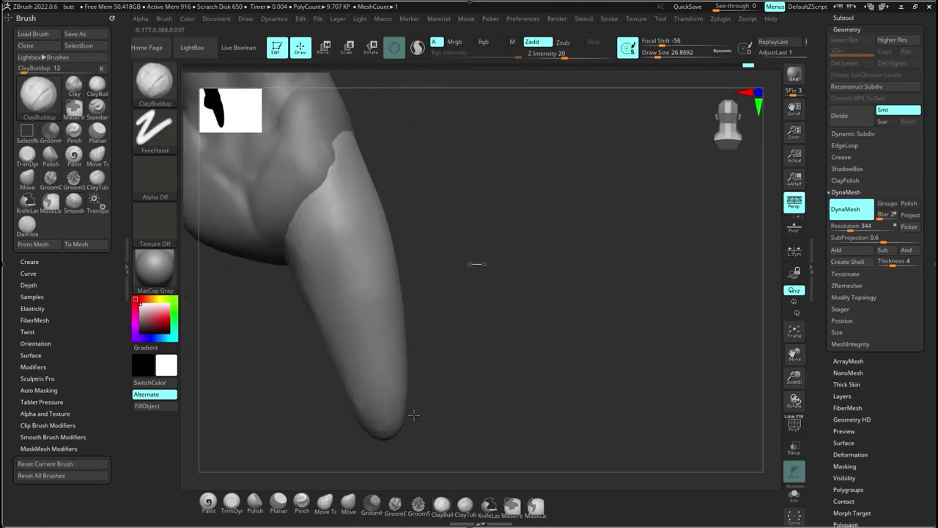
pyautogui.moveTo(342, 279)
pyautogui.mouseDown()
pyautogui.moveTo(313, 230)
pyautogui.moveTo(323, 238)
pyautogui.moveTo(330, 220)
pyautogui.mouseUp()
pyautogui.keyDown('shift'); pyautogui.moveTo(330, 220); pyautogui.dragTo(360, 308); pyautogui.keyUp('shift')
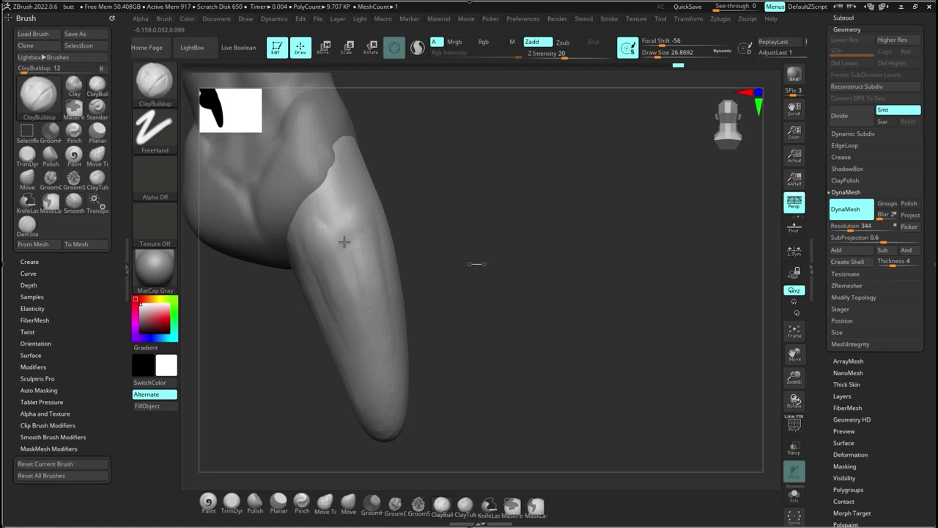
pyautogui.moveTo(344, 243); pyautogui.dragTo(348, 231)
pyautogui.keyDown('shift'); pyautogui.moveTo(348, 231); pyautogui.dragTo(360, 237); pyautogui.keyUp('shift')
# Step: Compare the front of the thigh with the base mesh and smooth its upper surface below the pelvis
pyautogui.moveTo(414, 318)
pyautogui.mouseDown()
pyautogui.moveTo(463, 319)
pyautogui.moveTo(530, 295)
pyautogui.moveTo(535, 281)
pyautogui.mouseUp()
pyautogui.press('n')
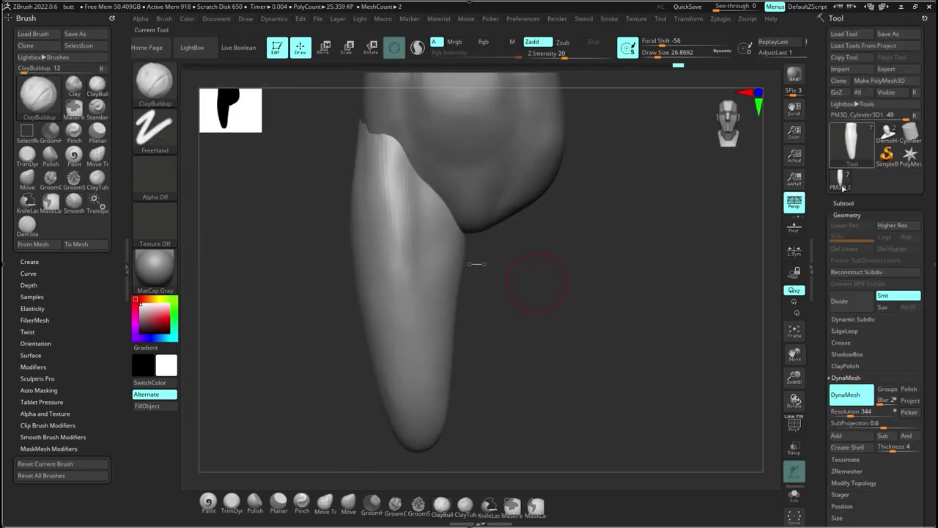
pyautogui.moveTo(536, 281); pyautogui.dragTo(586, 320, button='right')
pyautogui.keyDown('shift'); pyautogui.moveTo(444, 238); pyautogui.dragTo(457, 314); pyautogui.keyUp('shift')
pyautogui.moveTo(519, 295); pyautogui.dragTo(461, 283, button='right')
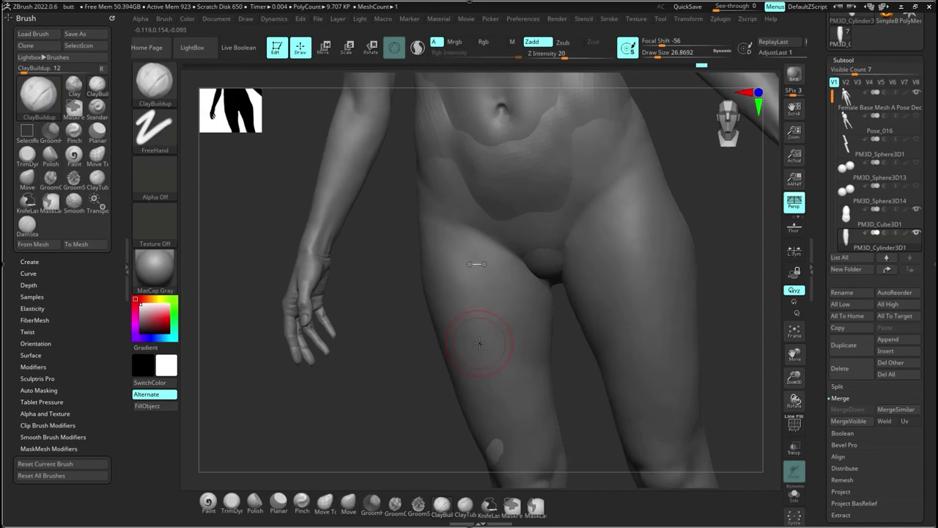
pyautogui.click(916, 92)
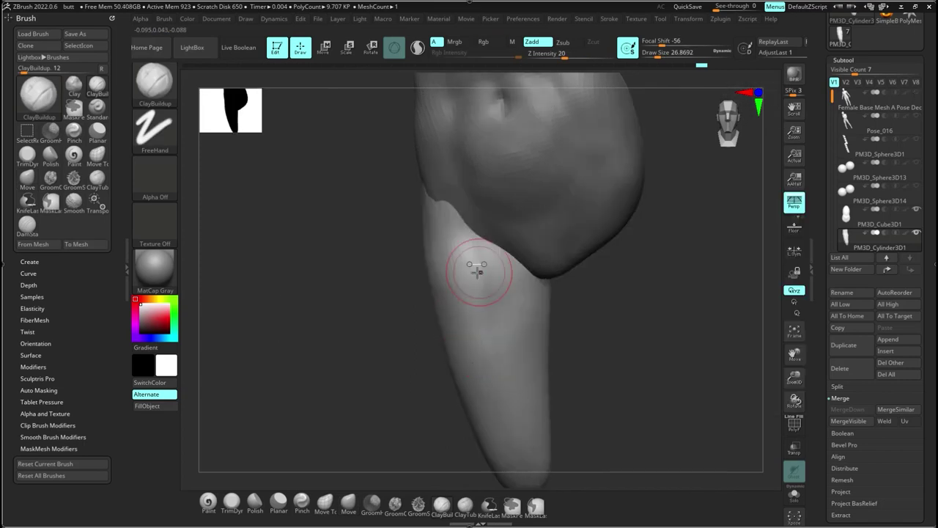
pyautogui.keyDown('shift'); pyautogui.moveTo(474, 269); pyautogui.dragTo(450, 230); pyautogui.keyUp('shift')
# Step: Check the back of the thigh against the base mesh and adjust its outer side with the Move brush at draw size 43.76
pyautogui.moveTo(513, 279)
pyautogui.mouseDown(button='right')
pyautogui.moveTo(547, 224)
pyautogui.moveTo(542, 207)
pyautogui.moveTo(549, 216)
pyautogui.moveTo(514, 289)
pyautogui.mouseUp(button='right')
pyautogui.press('b')
pyautogui.press('m')
pyautogui.press('v')
pyautogui.moveTo(579, 303); pyautogui.dragTo(544, 387, button='right')
pyautogui.click(917, 94)
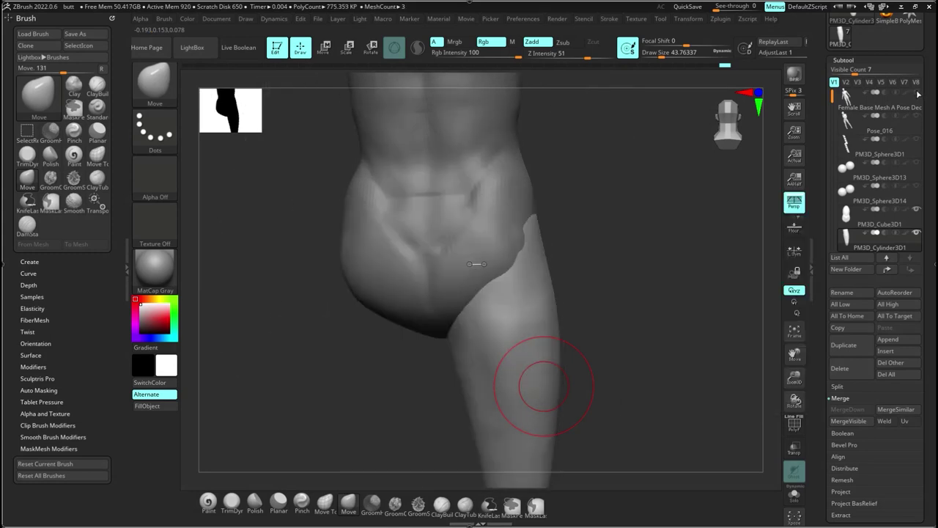
pyautogui.moveTo(550, 345); pyautogui.dragTo(540, 314)
# Step: Switch to the ClayBuildup brush at draw size 59.21 for work on the outer thigh
pyautogui.press('b')
pyautogui.press('c')
pyautogui.press('b')
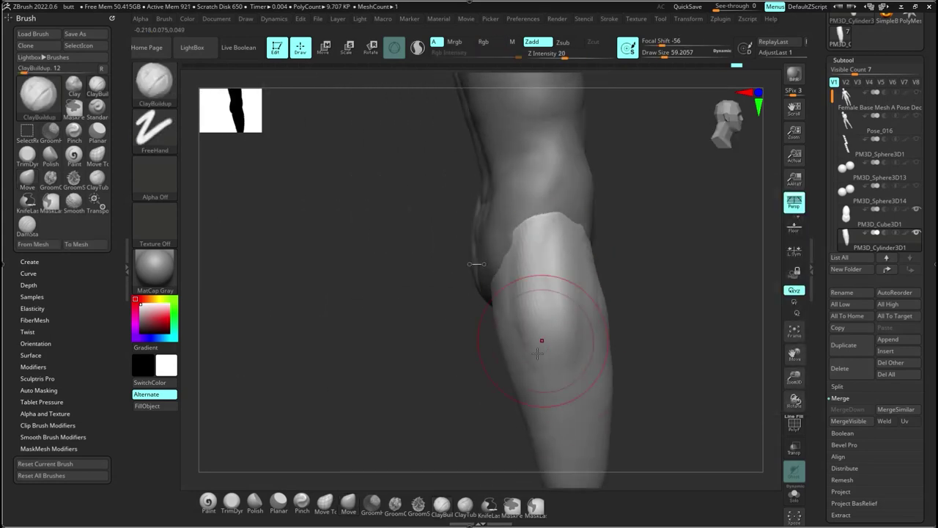
# Step: Smooth the surface at the back of the pelvis beside the crease where it meets the right thigh
pyautogui.moveTo(543, 339)
pyautogui.mouseDown(button='right')
pyautogui.moveTo(605, 362)
pyautogui.moveTo(567, 374)
pyautogui.mouseUp(button='right')
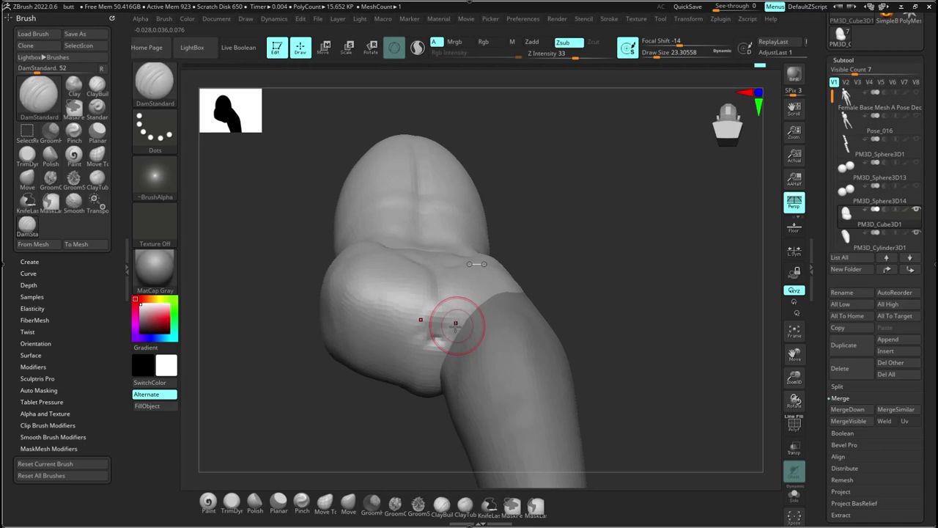
pyautogui.keyDown('shift'); pyautogui.moveTo(455, 327); pyautogui.dragTo(446, 276); pyautogui.keyUp('shift')
pyautogui.moveTo(528, 198)
pyautogui.mouseDown()
pyautogui.moveTo(528, 293)
pyautogui.moveTo(523, 199)
pyautogui.mouseUp()
pyautogui.moveTo(522, 199)
pyautogui.mouseDown(button='right')
pyautogui.moveTo(467, 344)
pyautogui.moveTo(478, 266)
pyautogui.moveTo(464, 369)
pyautogui.mouseUp(button='right')
# Step: Compare the underside of the pelvis with the Female Base Mesh reference by toggling the reference's visibility
pyautogui.click(917, 93)
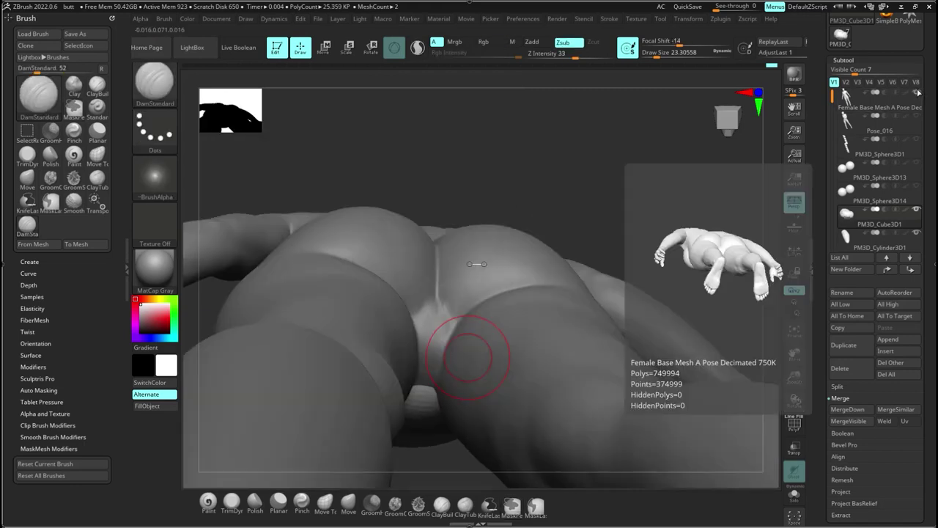
pyautogui.click(917, 93)
pyautogui.click(917, 93)
pyautogui.click(917, 93)
pyautogui.click(918, 93)
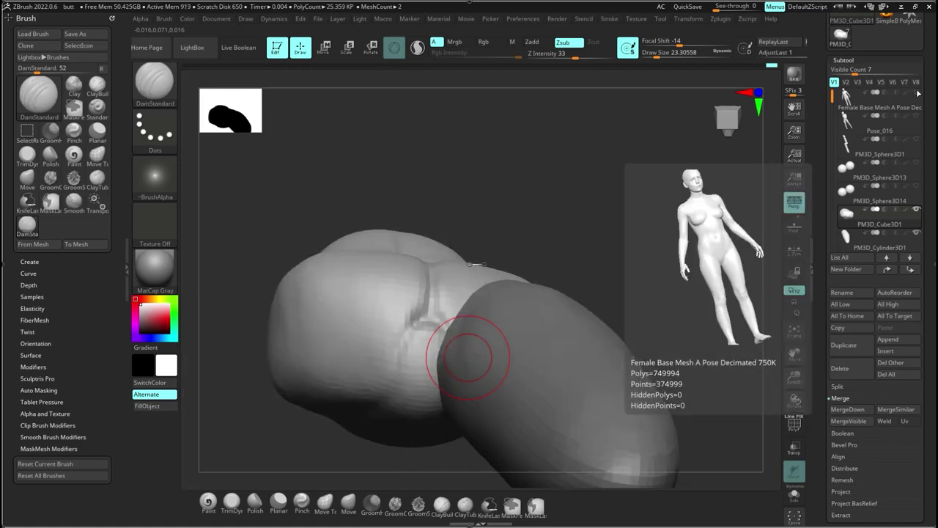
pyautogui.press('b')
pyautogui.press('m')
pyautogui.press('v')
pyautogui.click(916, 92)
# Step: Build up the upper back of the right thigh next to the pelvis with ClayBuildup, enlarging the draw size to about 37
pyautogui.keyDown('alt'); pyautogui.click(546, 367); pyautogui.keyUp('alt')
pyautogui.moveTo(546, 367); pyautogui.dragTo(486, 233, button='right')
pyautogui.press('b')
pyautogui.press('c')
pyautogui.press('b')
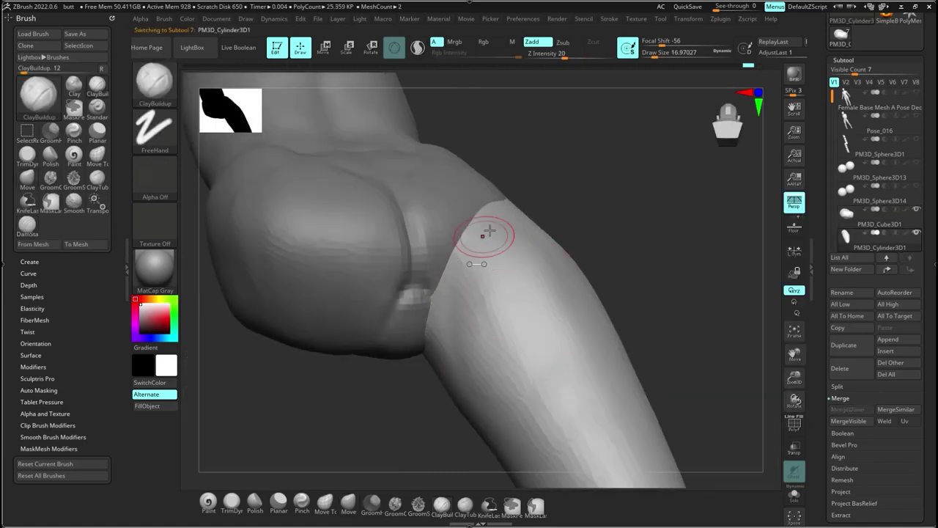
pyautogui.moveTo(486, 233); pyautogui.dragTo(478, 323)
pyautogui.press('s')
pyautogui.moveTo(478, 283); pyautogui.dragTo(505, 284)
pyautogui.moveTo(522, 345); pyautogui.dragTo(559, 324, button='right')
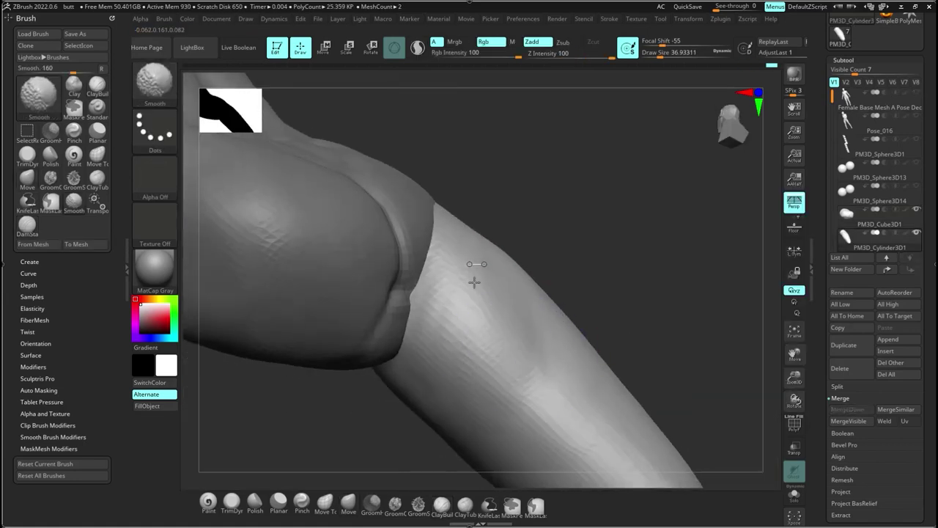
# Step: Adjust the right thigh's inner contour below the buttock with the Move brush, using the Female Base Mesh as reference
pyautogui.moveTo(474, 280)
pyautogui.mouseDown(button='right')
pyautogui.moveTo(512, 300)
pyautogui.moveTo(579, 294)
pyautogui.moveTo(564, 183)
pyautogui.mouseUp(button='right')
pyautogui.press('b')
pyautogui.press('m')
pyautogui.press('v')
pyautogui.click(917, 93)
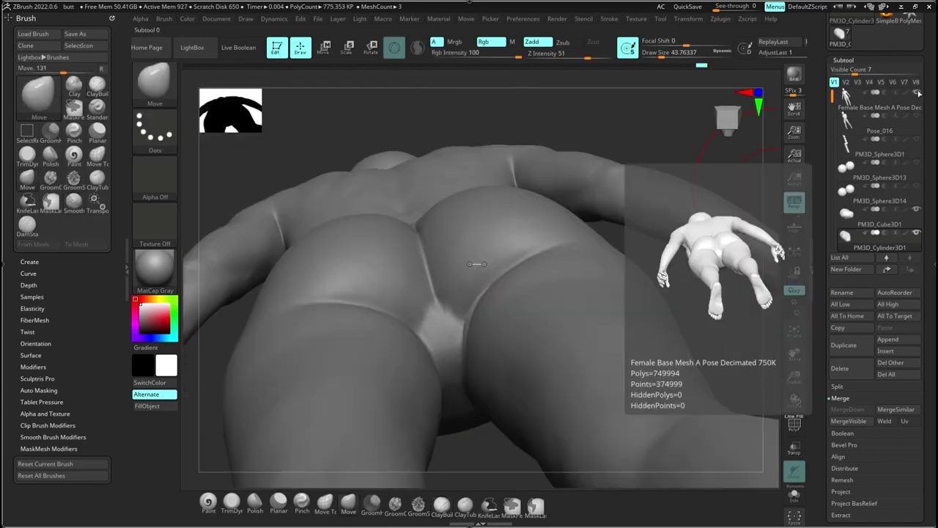
pyautogui.click(919, 93)
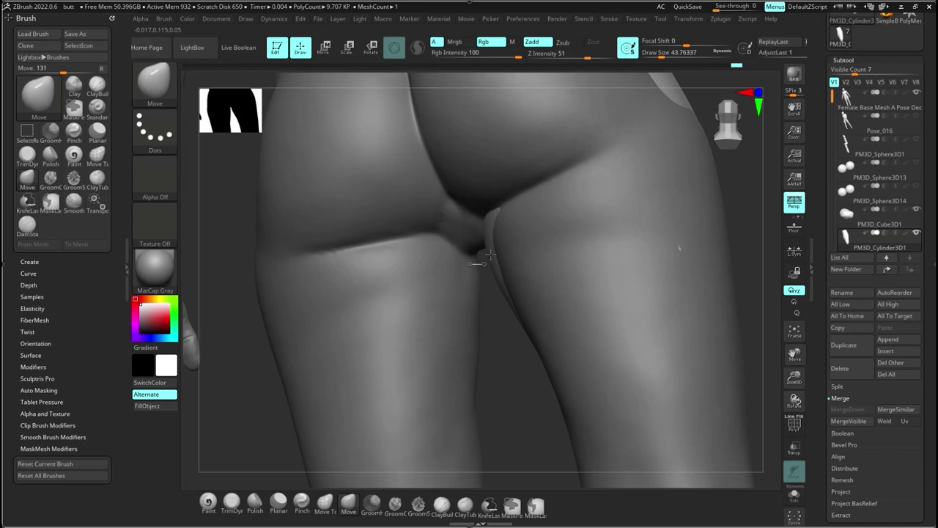
pyautogui.moveTo(490, 254); pyautogui.dragTo(496, 251)
pyautogui.moveTo(495, 251); pyautogui.dragTo(504, 331, button='right')
# Step: Pull the right thigh's inner edge and knee end inward with the Move brush to match the reference from the front
pyautogui.click(916, 94)
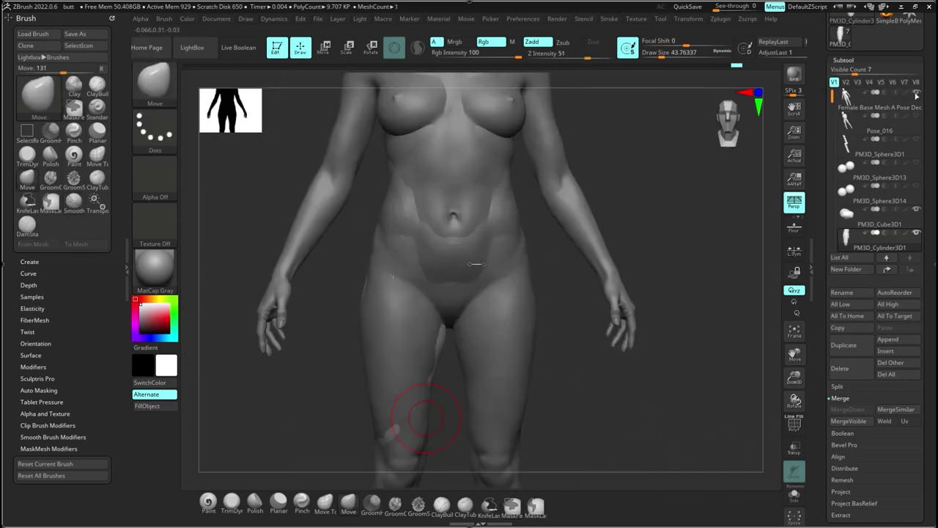
pyautogui.moveTo(441, 336); pyautogui.dragTo(434, 356)
pyautogui.moveTo(390, 434); pyautogui.dragTo(400, 430)
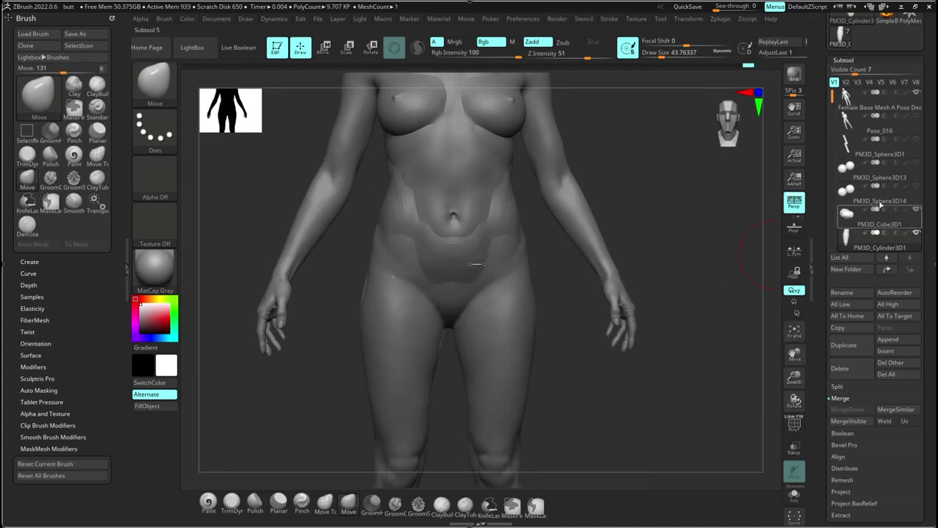
pyautogui.click(916, 93)
pyautogui.click(916, 93)
pyautogui.click(915, 94)
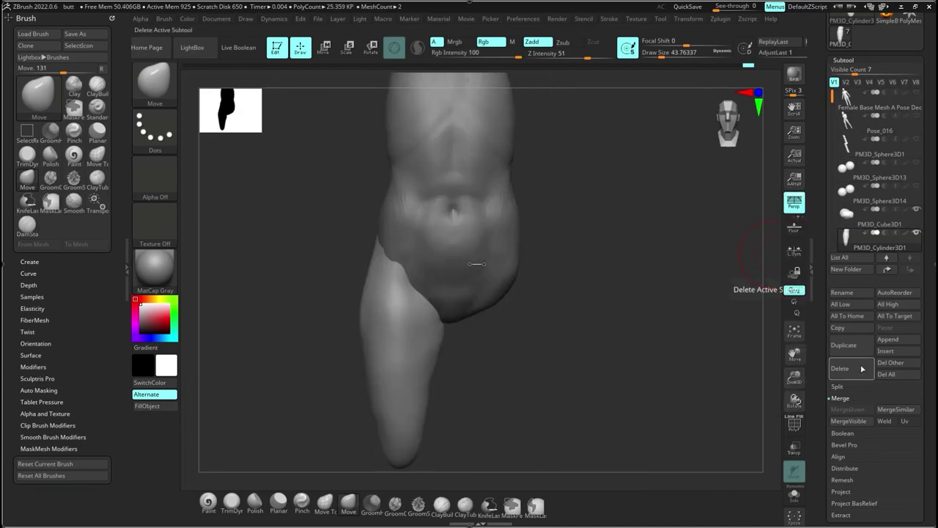
# Step: Mirror and weld the right thigh cylinder to create the opposite thigh
pyautogui.moveTo(836, 84); pyautogui.dragTo(841, 138)
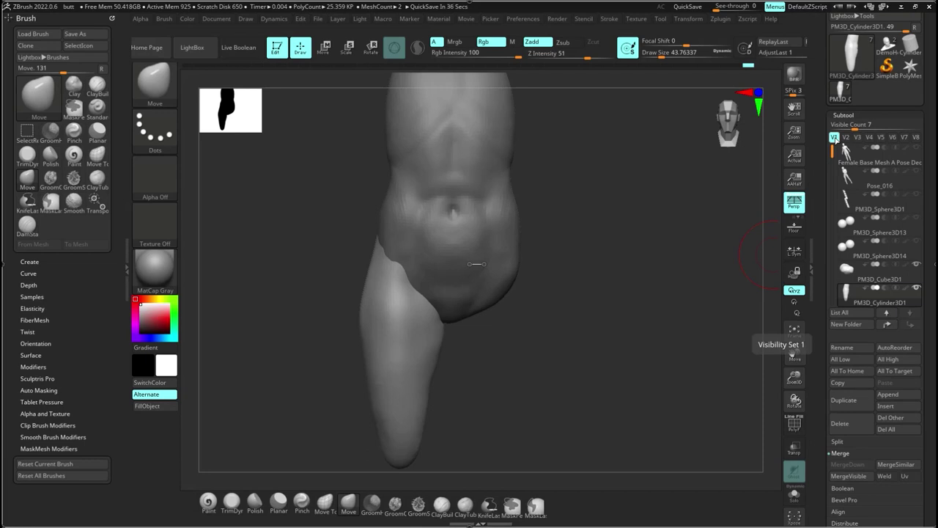
pyautogui.moveTo(867, 503); pyautogui.dragTo(867, 338)
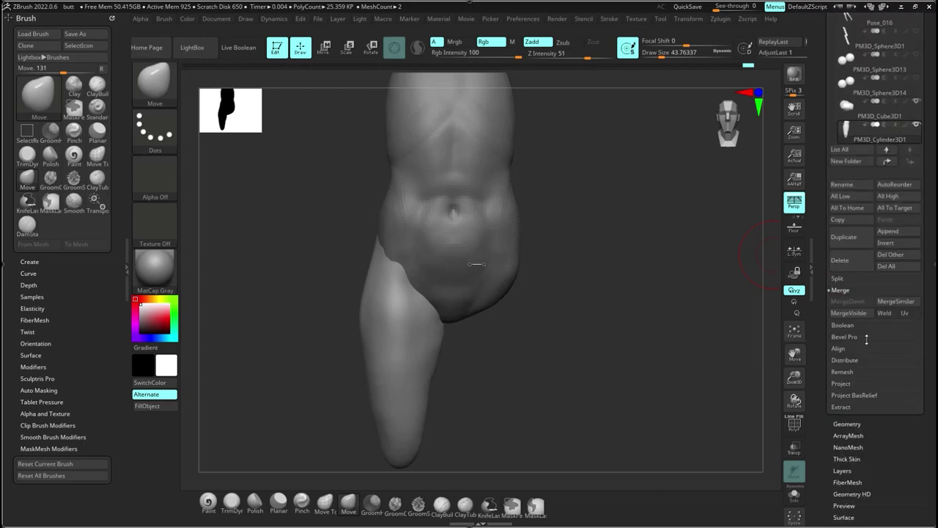
pyautogui.click(858, 425)
pyautogui.click(862, 298)
pyautogui.click(867, 262)
pyautogui.moveTo(689, 330); pyautogui.dragTo(651, 335)
# Step: Merge the pair of thighs into the PM3D_Cube3D1 torso subtool
pyautogui.scroll(5, 824, 290)
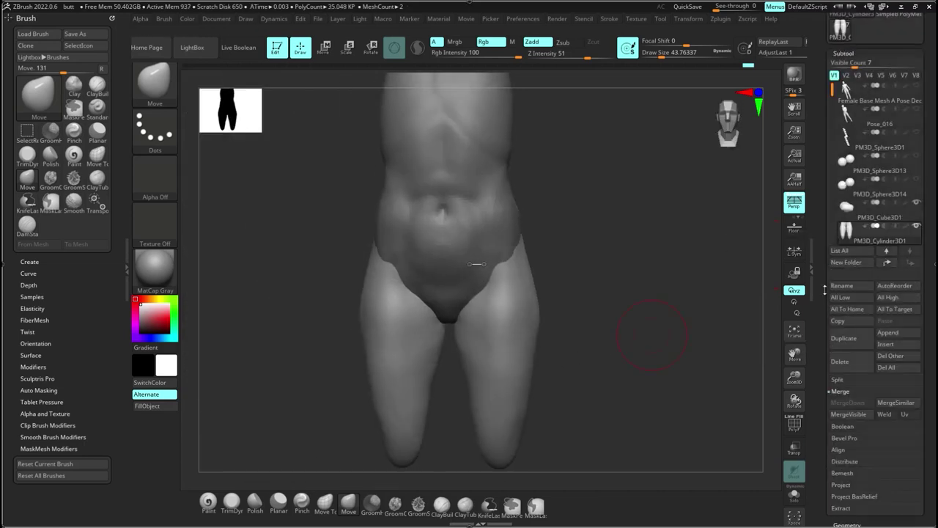
pyautogui.click(847, 403)
pyautogui.click(764, 425)
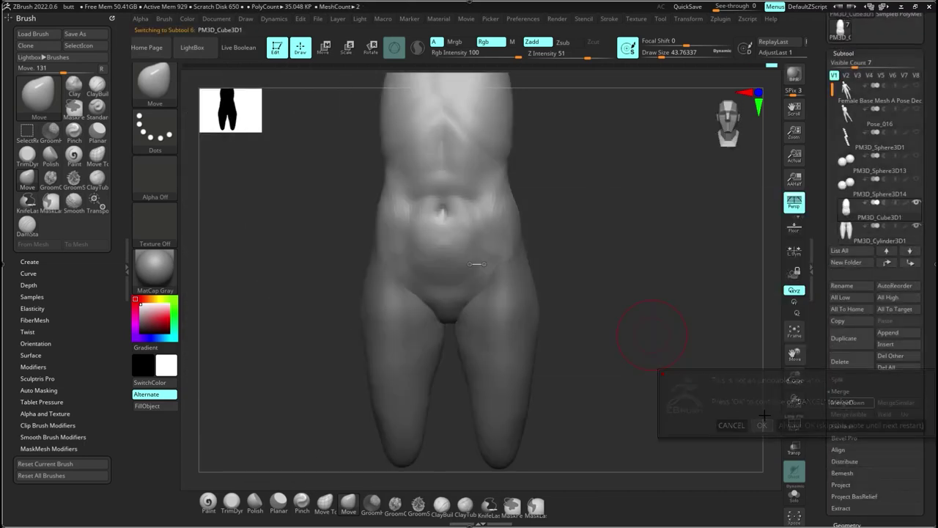
# Step: Remesh the merged torso and thighs with DynaMesh at resolution 320
pyautogui.click(847, 524)
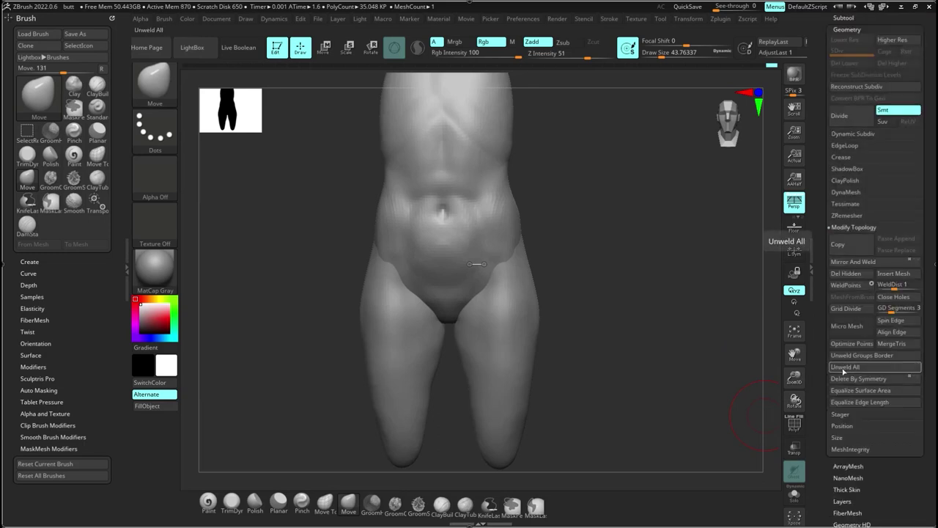
pyautogui.click(846, 192)
pyautogui.keyDown('ctrl'); pyautogui.moveTo(592, 300); pyautogui.dragTo(599, 320); pyautogui.keyUp('ctrl')
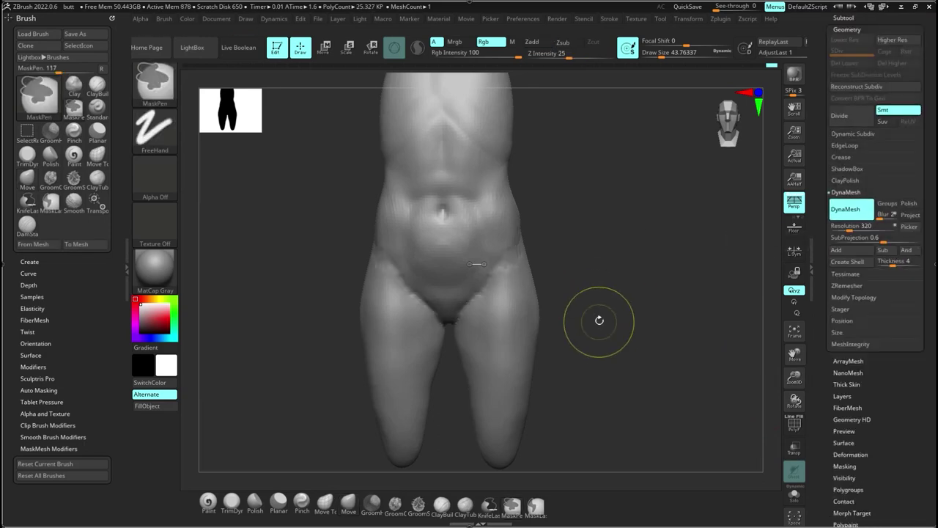
# Step: Smooth the jagged seams where the thighs join the pelvis around the groin and crotch
pyautogui.keyDown('shift'); pyautogui.moveTo(508, 270); pyautogui.dragTo(481, 286); pyautogui.keyUp('shift')
pyautogui.moveTo(481, 286)
pyautogui.mouseDown(button='right')
pyautogui.moveTo(607, 286)
pyautogui.moveTo(526, 300)
pyautogui.moveTo(528, 292)
pyautogui.moveTo(509, 369)
pyautogui.mouseUp(button='right')
pyautogui.press('b')
pyautogui.press('d')
pyautogui.press('s')
pyautogui.hotkey('ctrl', 'z')
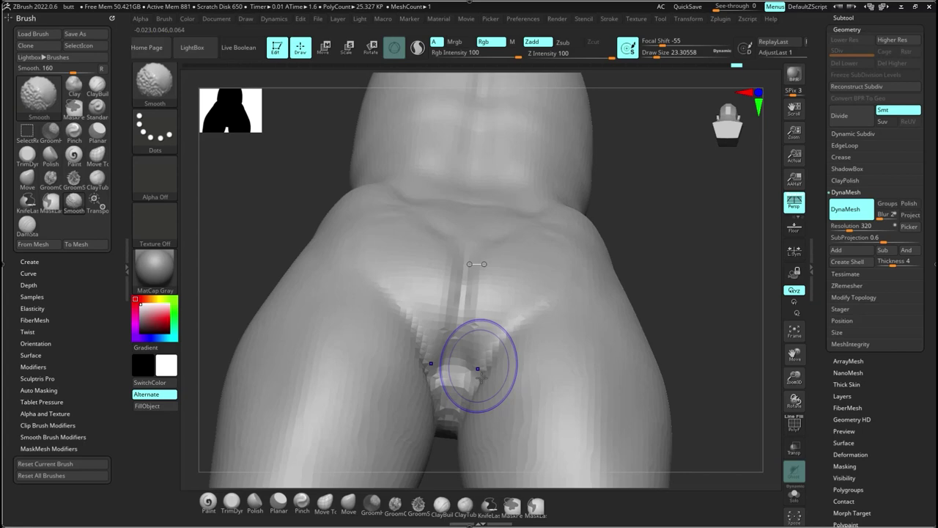
pyautogui.keyDown('shift'); pyautogui.moveTo(482, 377); pyautogui.dragTo(467, 389); pyautogui.keyUp('shift')
pyautogui.moveTo(487, 301); pyautogui.dragTo(474, 404, button='right')
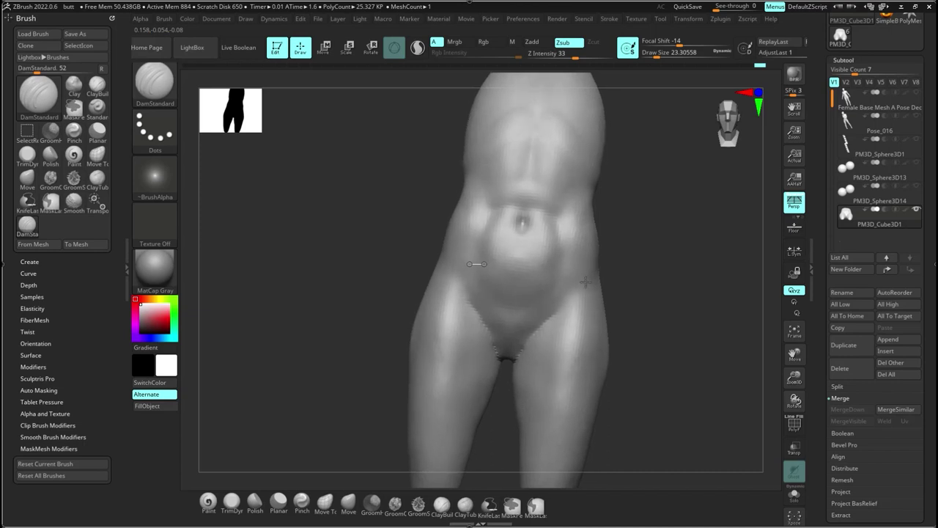
# Step: Blend the outer hip into the upper thigh with ClayBuildup and Smooth strokes
pyautogui.click(916, 93)
pyautogui.click(916, 93)
pyautogui.press('b')
pyautogui.press('c')
pyautogui.press('b')
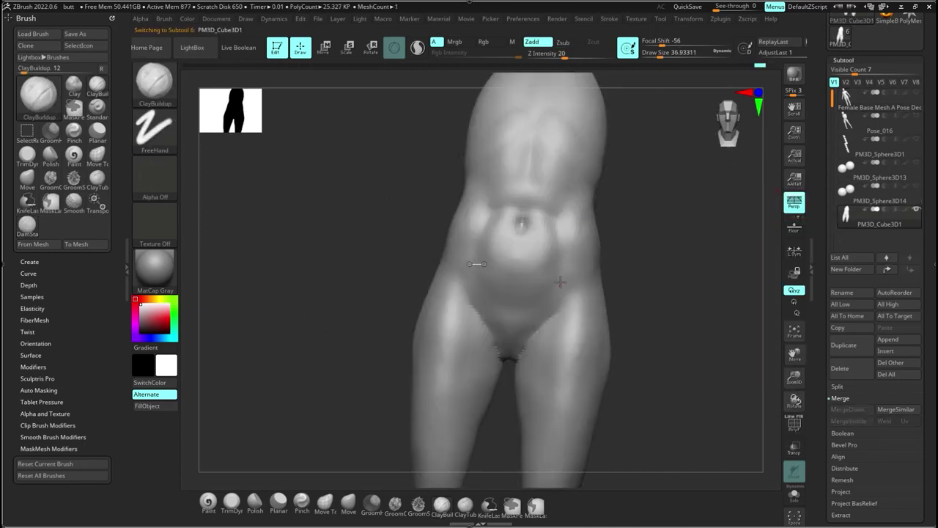
pyautogui.moveTo(689, 297)
pyautogui.mouseDown()
pyautogui.moveTo(601, 301)
pyautogui.moveTo(649, 286)
pyautogui.mouseUp()
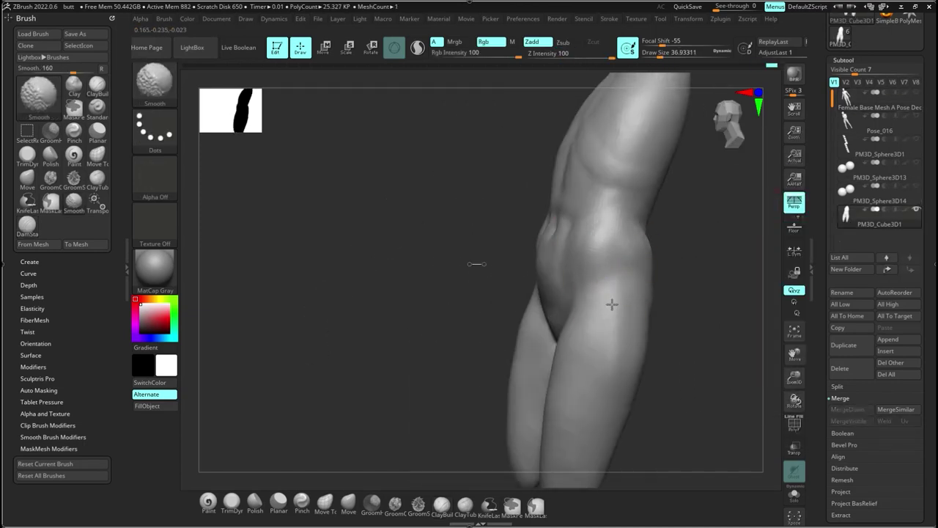
pyautogui.moveTo(697, 308); pyautogui.dragTo(632, 315)
pyautogui.moveTo(599, 373)
pyautogui.mouseDown(button='right')
pyautogui.moveTo(689, 366)
pyautogui.moveTo(557, 366)
pyautogui.moveTo(619, 359)
pyautogui.mouseUp(button='right')
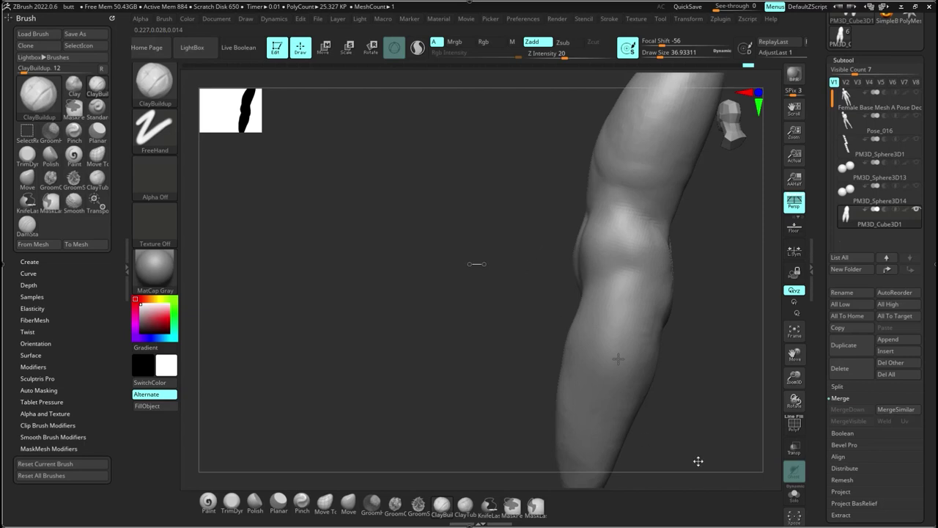
# Step: Examine the pelvis and thighs from the front, below and behind, comparing them with the Female Base Mesh reference
pyautogui.moveTo(618, 359); pyautogui.dragTo(568, 282, button='right')
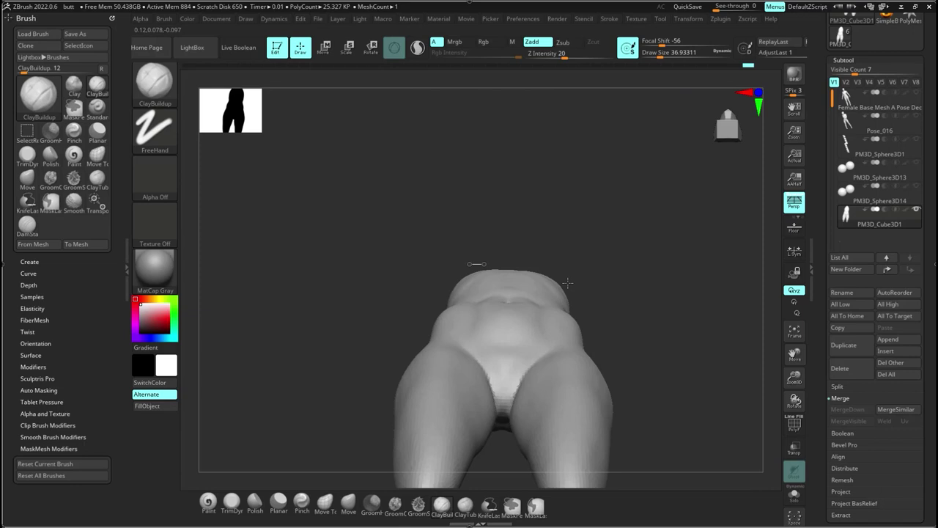
pyautogui.moveTo(567, 283); pyautogui.dragTo(559, 359)
pyautogui.click(917, 93)
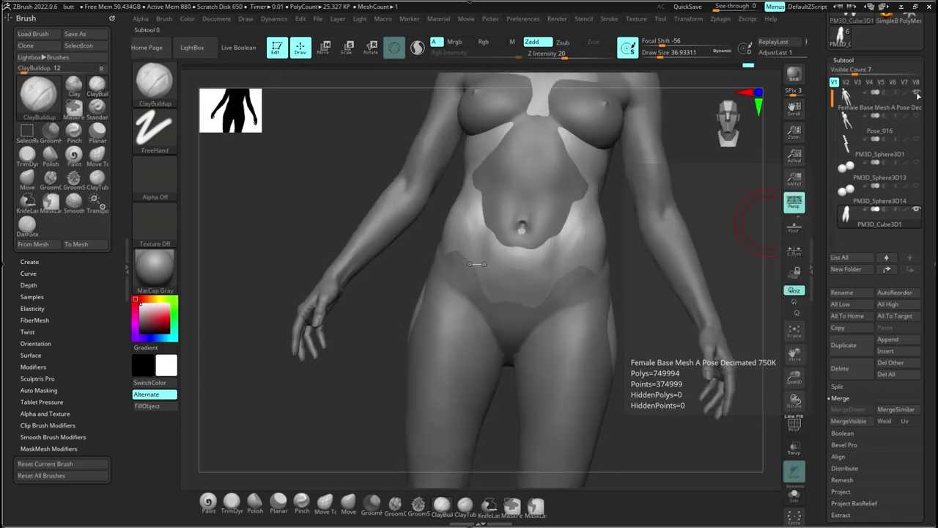
pyautogui.click(917, 95)
pyautogui.moveTo(551, 326); pyautogui.dragTo(556, 162, button='right')
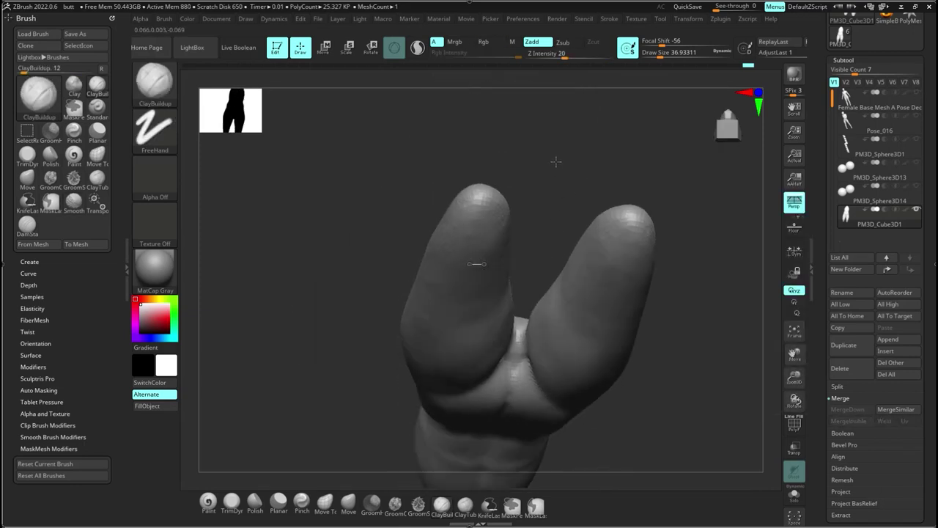
pyautogui.moveTo(555, 161); pyautogui.dragTo(557, 212)
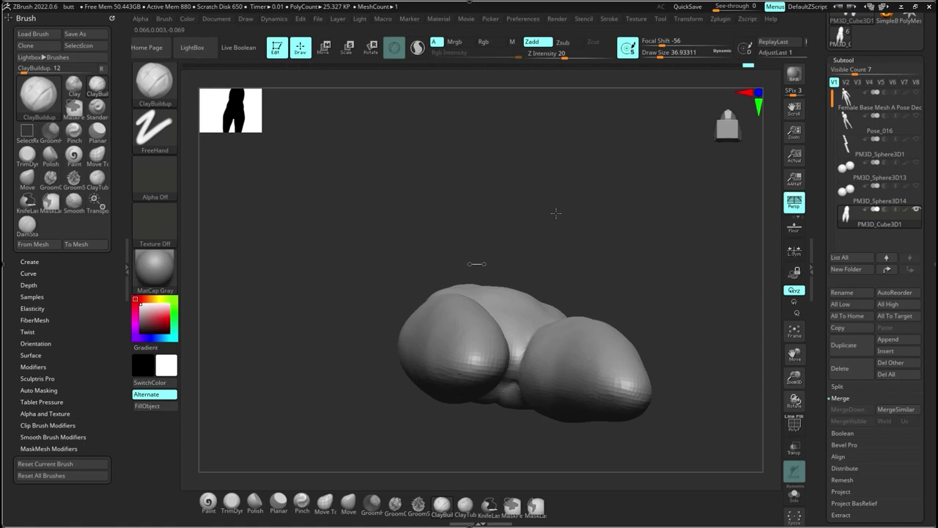
pyautogui.moveTo(555, 213); pyautogui.dragTo(557, 157)
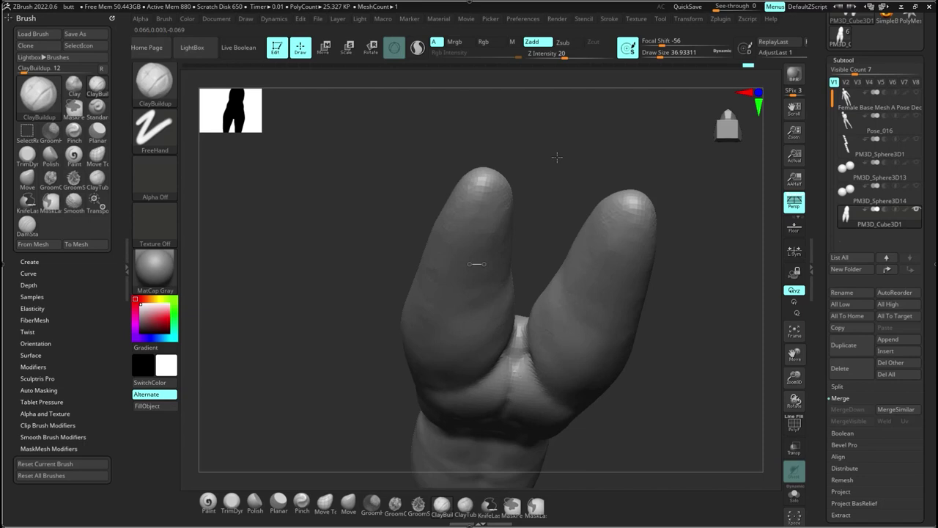
pyautogui.moveTo(557, 156); pyautogui.dragTo(689, 319)
pyautogui.click(916, 93)
pyautogui.click(915, 100)
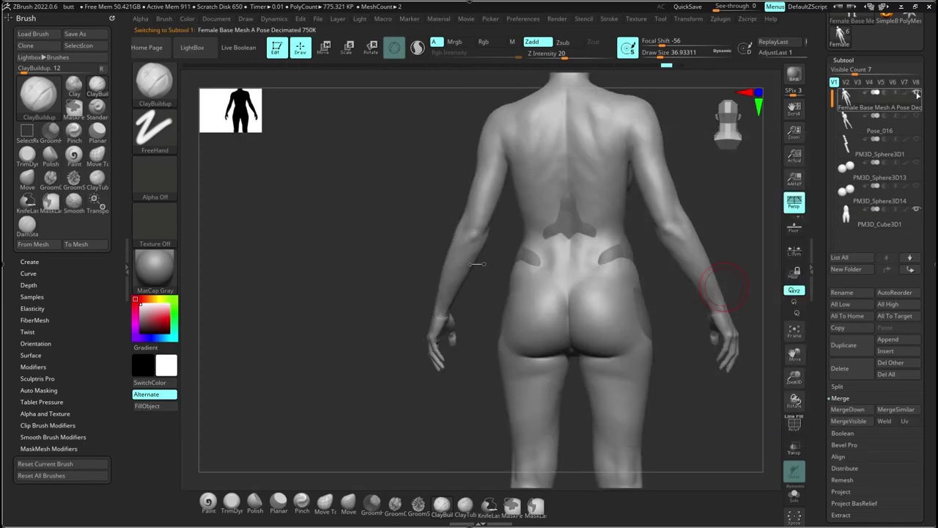
pyautogui.click(917, 94)
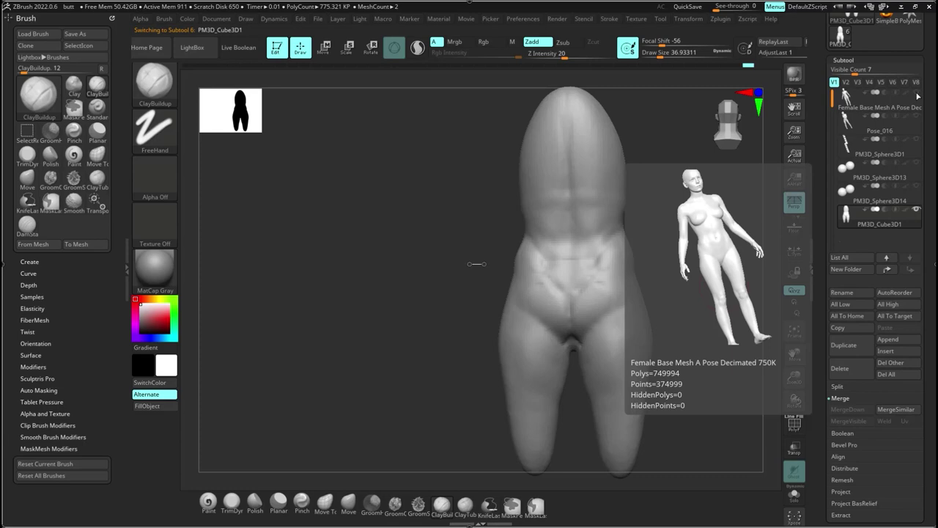
pyautogui.click(916, 95)
pyautogui.click(917, 94)
pyautogui.click(916, 95)
pyautogui.click(917, 94)
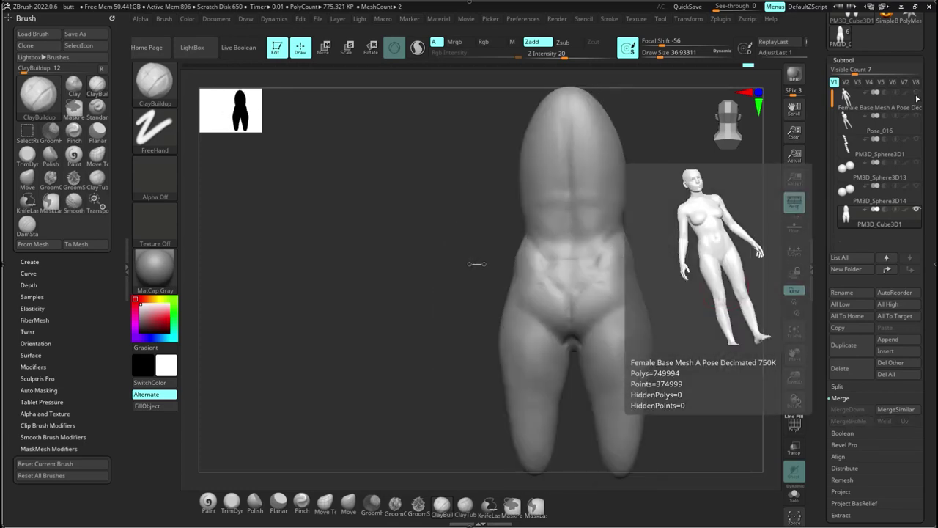
# Step: Append a sphere subtool and scale it down to about the width of the hips
pyautogui.click(895, 339)
pyautogui.click(471, 363)
pyautogui.keyDown('ctrl'); pyautogui.moveTo(513, 373); pyautogui.dragTo(538, 318, button='right'); pyautogui.keyUp('ctrl')
pyautogui.keyDown('alt'); pyautogui.click(538, 318); pyautogui.keyUp('alt')
pyautogui.press('w')
pyautogui.moveTo(485, 327); pyautogui.dragTo(440, 330)
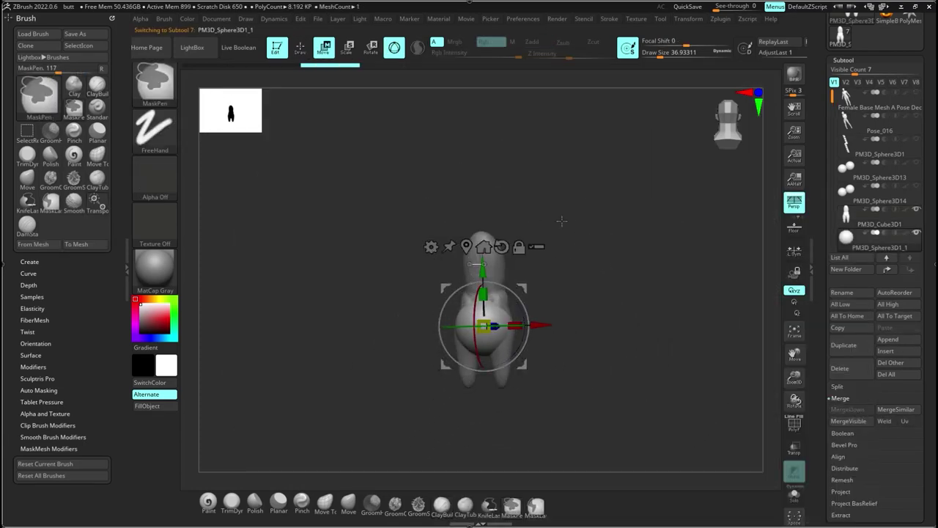
# Step: Adjust the sphere's position over the back of the pelvis for the buttocks
pyautogui.keyDown('ctrl'); pyautogui.moveTo(562, 220); pyautogui.dragTo(547, 375, button='right'); pyautogui.keyUp('ctrl')
pyautogui.keyDown('alt'); pyautogui.click(540, 356); pyautogui.keyUp('alt')
pyautogui.keyDown('alt'); pyautogui.click(471, 322); pyautogui.keyUp('alt')
pyautogui.moveTo(471, 321); pyautogui.dragTo(480, 315)
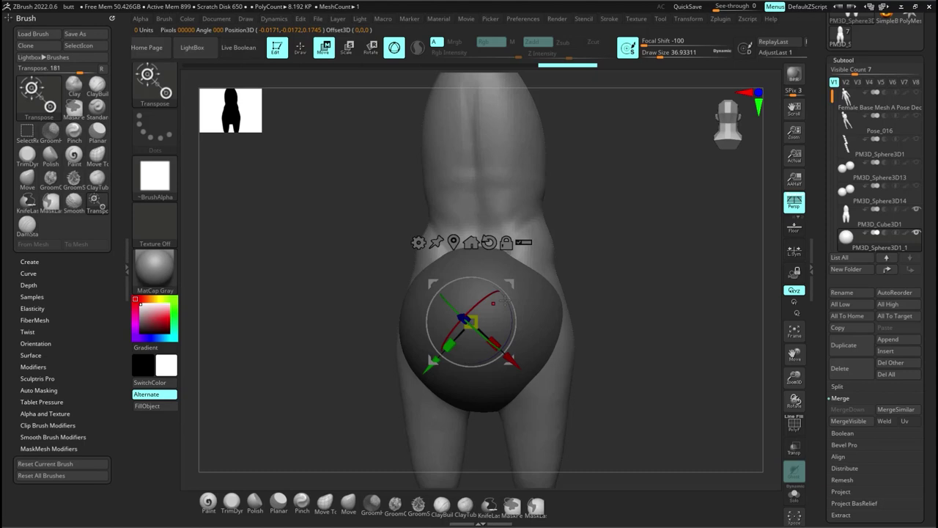
# Step: Place the sphere over the left buttock and shrink it to roughly half the pelvis width
pyautogui.keyDown('ctrl'); pyautogui.click(629, 330); pyautogui.keyUp('ctrl')
pyautogui.moveTo(473, 322); pyautogui.dragTo(543, 315)
pyautogui.moveTo(511, 284); pyautogui.dragTo(477, 241)
pyautogui.moveTo(645, 315); pyautogui.dragTo(592, 346)
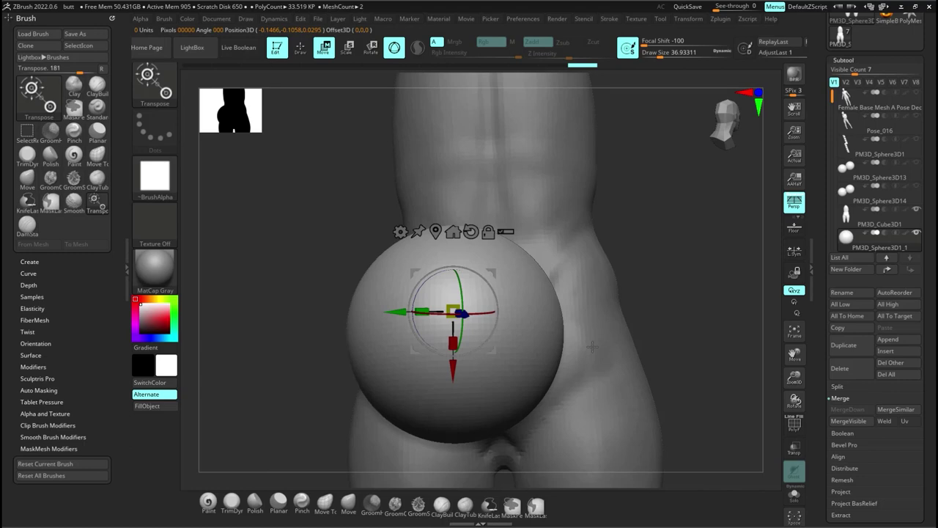
pyautogui.keyDown('shift'); pyautogui.moveTo(592, 347); pyautogui.dragTo(589, 345); pyautogui.keyUp('shift')
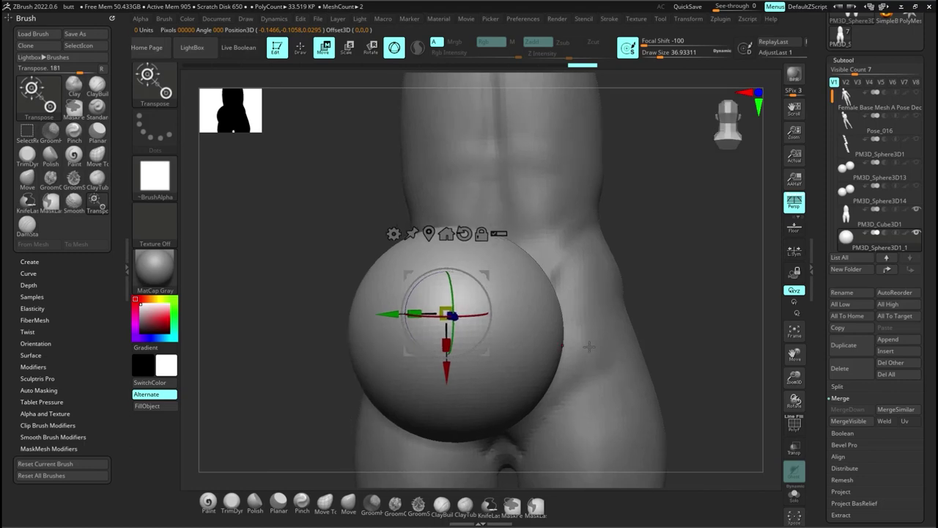
pyautogui.moveTo(446, 313); pyautogui.dragTo(460, 332)
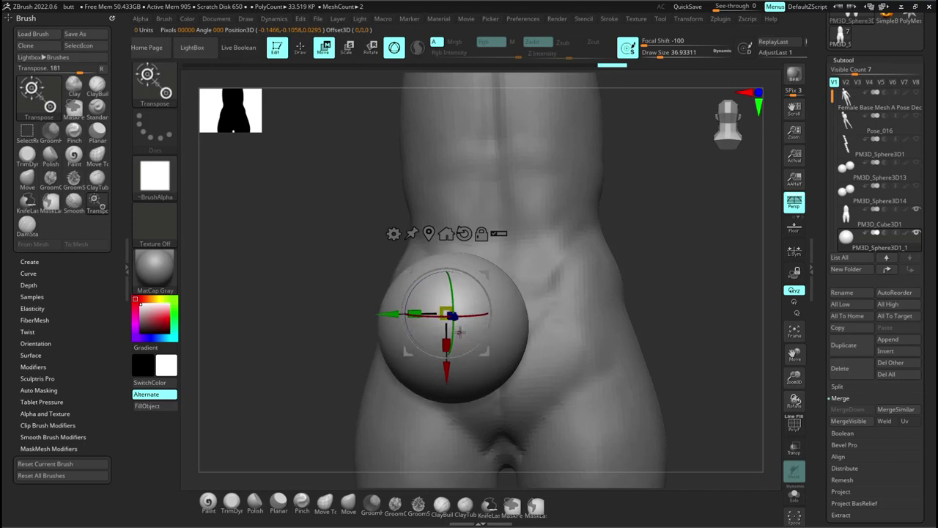
pyautogui.moveTo(585, 292)
pyautogui.mouseDown()
pyautogui.moveTo(589, 314)
pyautogui.moveTo(584, 295)
pyautogui.mouseUp()
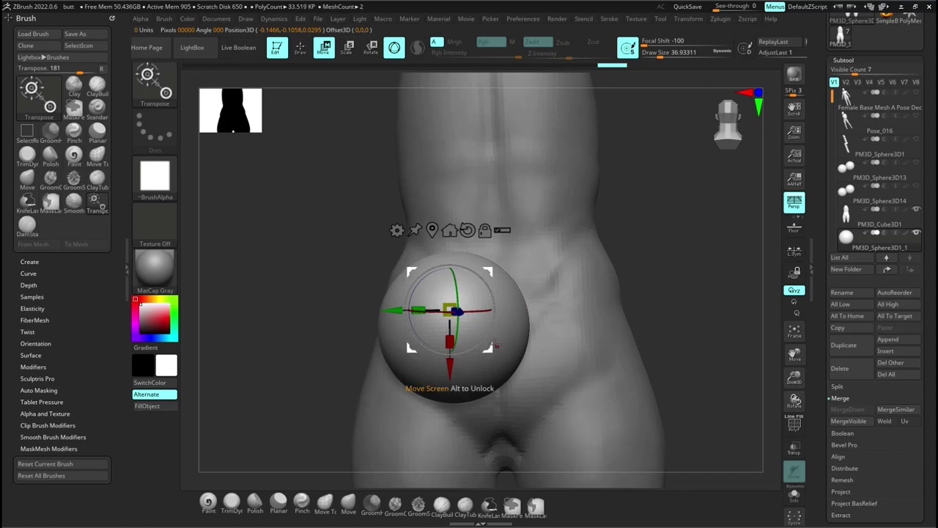
# Step: Lower the sphere and settle its position over the left buttock just above the thigh
pyautogui.moveTo(450, 310); pyautogui.dragTo(442, 297)
pyautogui.keyDown('ctrl'); pyautogui.moveTo(555, 327); pyautogui.dragTo(537, 281, button='right'); pyautogui.keyUp('ctrl')
pyautogui.moveTo(536, 282); pyautogui.dragTo(450, 315)
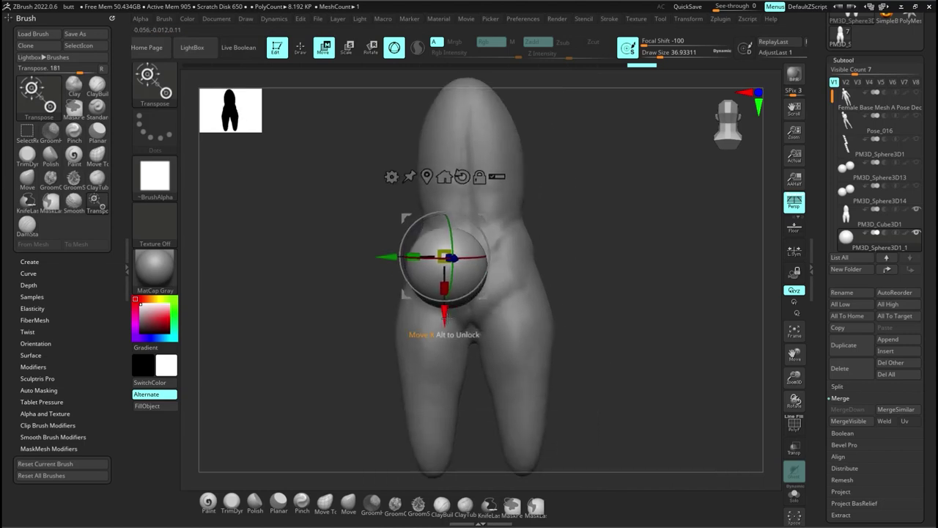
pyautogui.moveTo(444, 318); pyautogui.dragTo(444, 351)
pyautogui.moveTo(481, 327)
pyautogui.mouseDown()
pyautogui.moveTo(464, 317)
pyautogui.moveTo(466, 327)
pyautogui.mouseUp()
pyautogui.moveTo(466, 327); pyautogui.dragTo(534, 314, button='right')
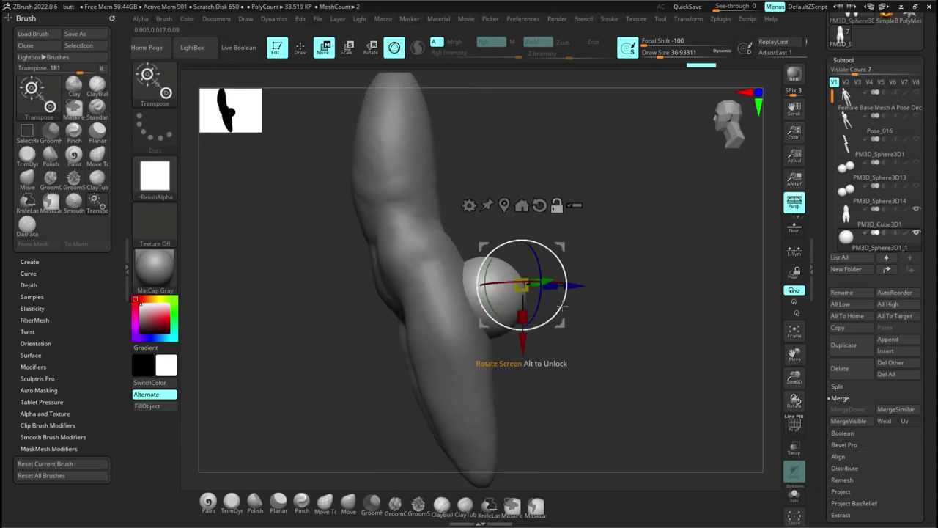
# Step: Tilt the sphere to follow the slope of the pelvis and sink it partly into the body
pyautogui.moveTo(565, 272)
pyautogui.mouseDown()
pyautogui.moveTo(560, 261)
pyautogui.moveTo(557, 275)
pyautogui.mouseUp()
pyautogui.moveTo(609, 287); pyautogui.dragTo(490, 306, button='right')
pyautogui.moveTo(456, 297); pyautogui.dragTo(462, 296)
pyautogui.moveTo(461, 296); pyautogui.dragTo(663, 220, button='right')
pyautogui.moveTo(612, 244); pyautogui.dragTo(603, 247)
pyautogui.moveTo(628, 233)
pyautogui.mouseDown()
pyautogui.moveTo(647, 223)
pyautogui.moveTo(631, 231)
pyautogui.mouseUp()
# Step: Flatten the sphere along its depth axis and fit its rotation and placement to the left buttock
pyautogui.moveTo(631, 232)
pyautogui.mouseDown(button='right')
pyautogui.moveTo(586, 242)
pyautogui.moveTo(630, 239)
pyautogui.mouseUp(button='right')
pyautogui.moveTo(608, 245); pyautogui.dragTo(599, 250)
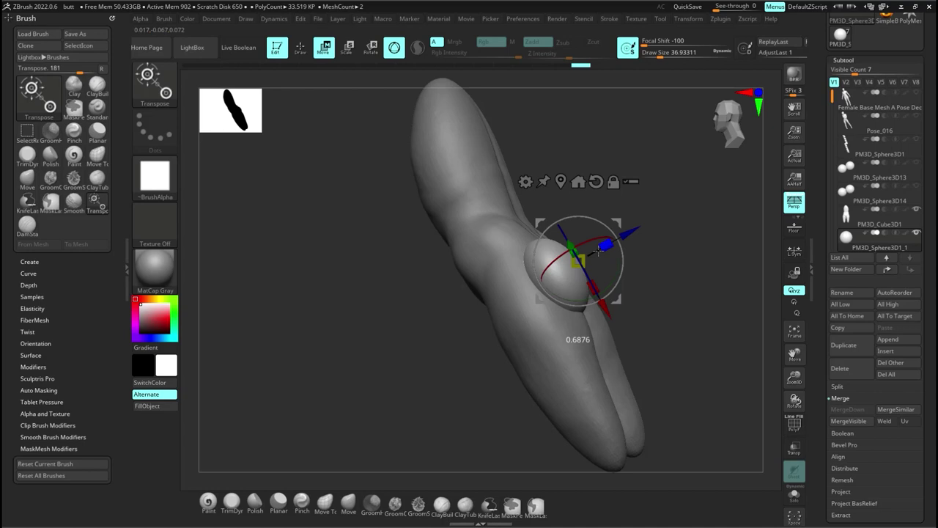
pyautogui.moveTo(598, 251); pyautogui.dragTo(587, 245)
pyautogui.moveTo(689, 249); pyautogui.dragTo(638, 307)
pyautogui.moveTo(615, 352)
pyautogui.mouseDown()
pyautogui.moveTo(597, 349)
pyautogui.moveTo(608, 340)
pyautogui.mouseUp()
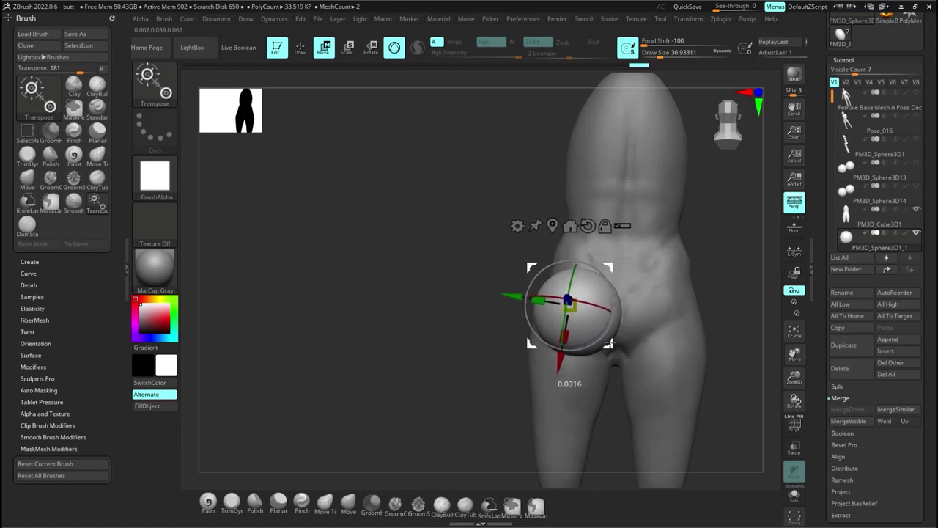
pyautogui.moveTo(704, 308)
pyautogui.mouseDown()
pyautogui.moveTo(653, 293)
pyautogui.moveTo(662, 198)
pyautogui.moveTo(662, 274)
pyautogui.moveTo(576, 334)
pyautogui.mouseUp()
# Step: Shape the sphere's lower and upper outer edges with the Move brush to start the left buttock form
pyautogui.press('q')
pyautogui.press('b')
pyautogui.press('m')
pyautogui.press('v')
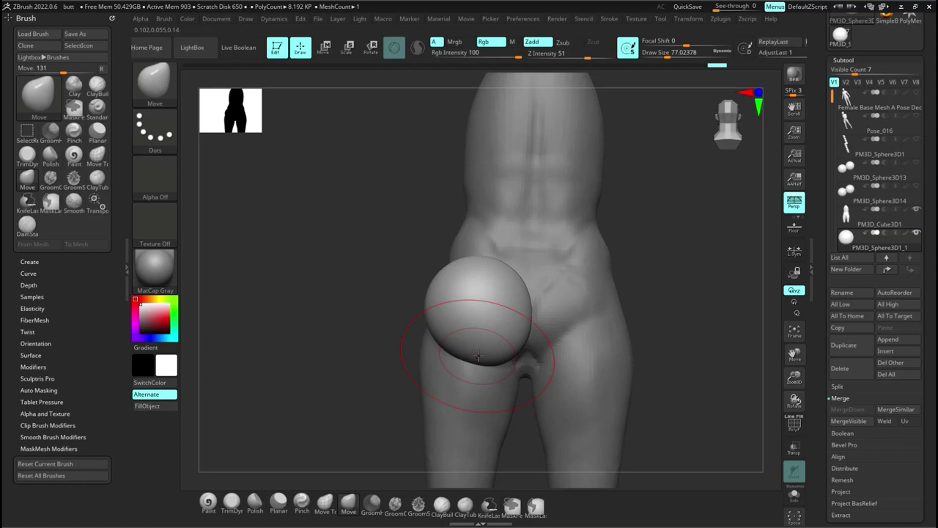
pyautogui.moveTo(478, 356); pyautogui.dragTo(458, 337)
pyautogui.moveTo(396, 340); pyautogui.dragTo(502, 347)
pyautogui.moveTo(424, 271)
pyautogui.mouseDown()
pyautogui.moveTo(415, 260)
pyautogui.moveTo(410, 286)
pyautogui.mouseUp()
pyautogui.moveTo(418, 297); pyautogui.dragTo(374, 226, button='right')
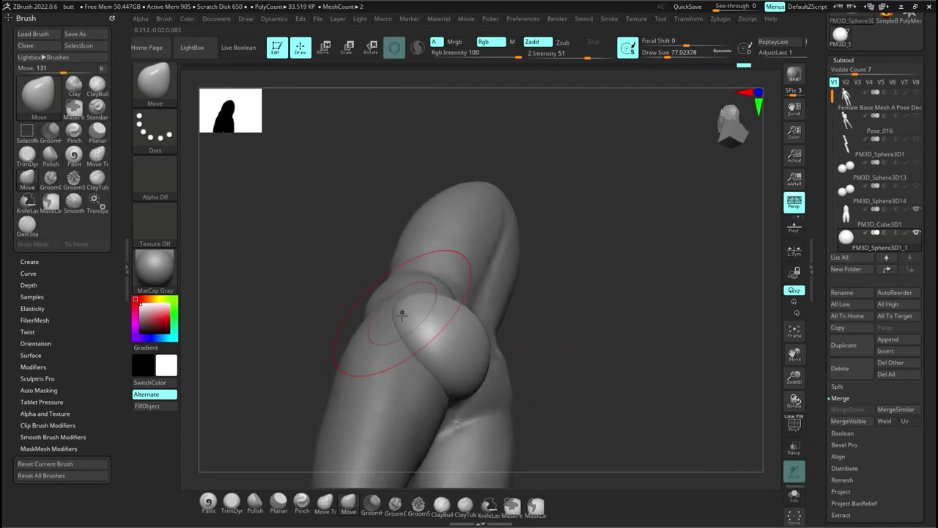
pyautogui.moveTo(402, 322); pyautogui.dragTo(439, 315, button='right')
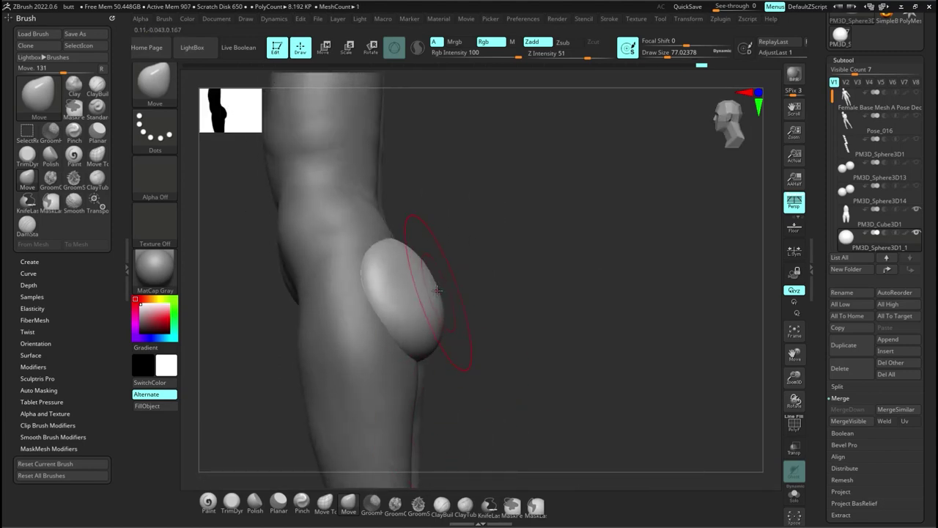
pyautogui.moveTo(433, 272); pyautogui.dragTo(528, 195, button='right')
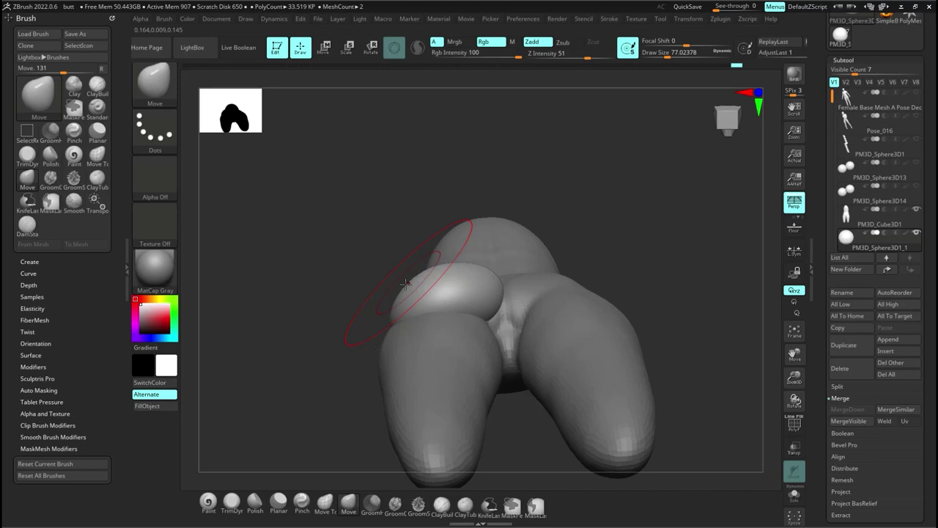
# Step: Push the left buttock's outer side inward from below and raise its lower edge slightly
pyautogui.moveTo(405, 284); pyautogui.dragTo(425, 295)
pyautogui.moveTo(586, 330); pyautogui.dragTo(549, 268)
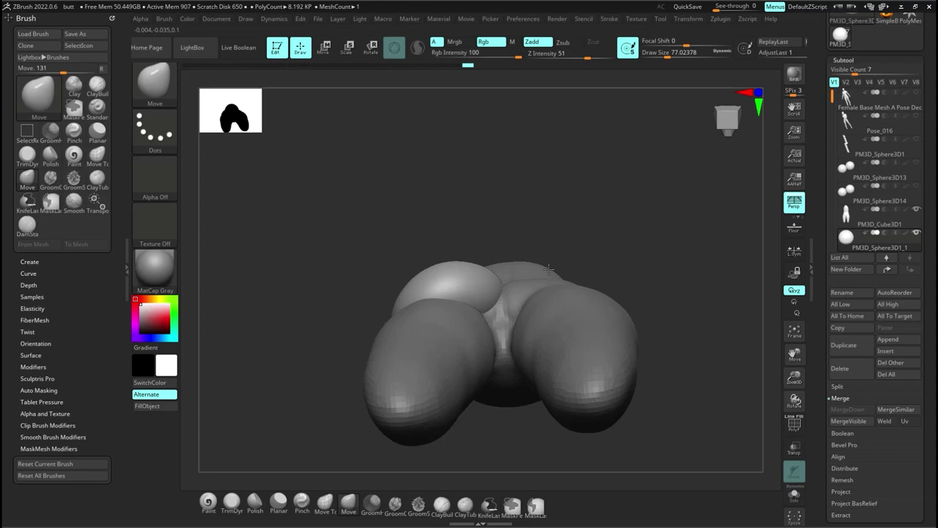
pyautogui.moveTo(548, 268); pyautogui.dragTo(546, 355, button='right')
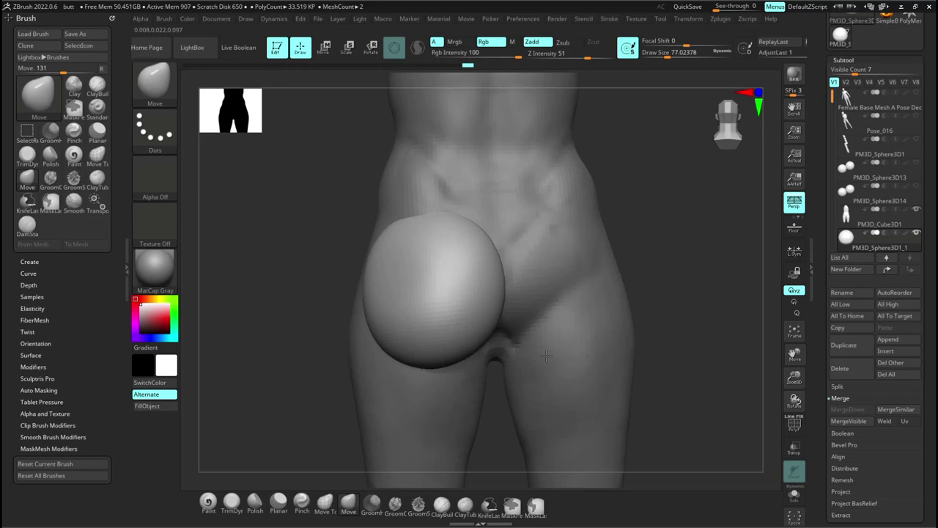
pyautogui.moveTo(428, 370); pyautogui.dragTo(427, 364)
pyautogui.moveTo(664, 308); pyautogui.dragTo(542, 290)
pyautogui.moveTo(542, 290)
pyautogui.mouseDown(button='right')
pyautogui.moveTo(587, 272)
pyautogui.moveTo(511, 335)
pyautogui.mouseUp(button='right')
# Step: Reduce the Move brush to a draw size of about 33 and shape the buttock's inner lower edge
pyautogui.press('s')
pyautogui.moveTo(488, 349); pyautogui.dragTo(481, 350)
pyautogui.moveTo(480, 350); pyautogui.dragTo(525, 348, button='right')
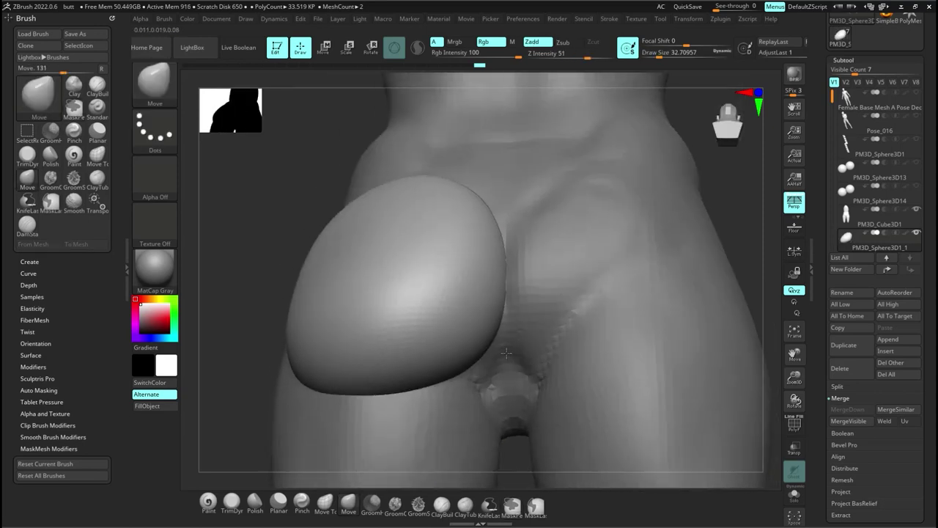
pyautogui.moveTo(477, 364); pyautogui.dragTo(491, 352)
pyautogui.moveTo(489, 414); pyautogui.dragTo(481, 359, button='right')
# Step: Pull the buttock's inner lower corner toward the crotch, undoing the excess stroke and refining the corner
pyautogui.moveTo(480, 355); pyautogui.dragTo(484, 376)
pyautogui.moveTo(483, 374); pyautogui.dragTo(490, 385)
pyautogui.hotkey('ctrl', 'z')
pyautogui.hotkey('ctrl', 'z')
pyautogui.hotkey('ctrl', 'shift', 'z')
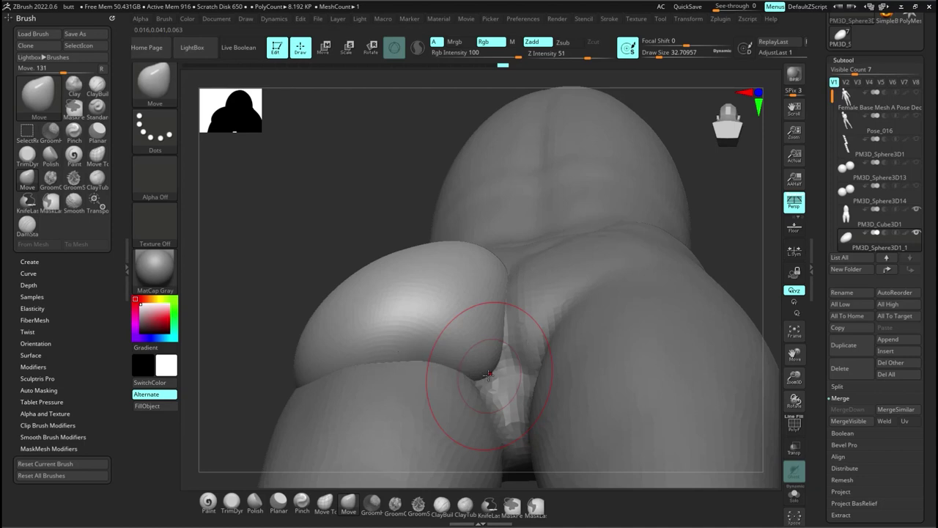
pyautogui.moveTo(489, 376)
pyautogui.mouseDown()
pyautogui.moveTo(503, 344)
pyautogui.moveTo(493, 367)
pyautogui.mouseUp()
pyautogui.moveTo(485, 346)
pyautogui.mouseDown(button='right')
pyautogui.moveTo(492, 385)
pyautogui.moveTo(461, 187)
pyautogui.mouseUp(button='right')
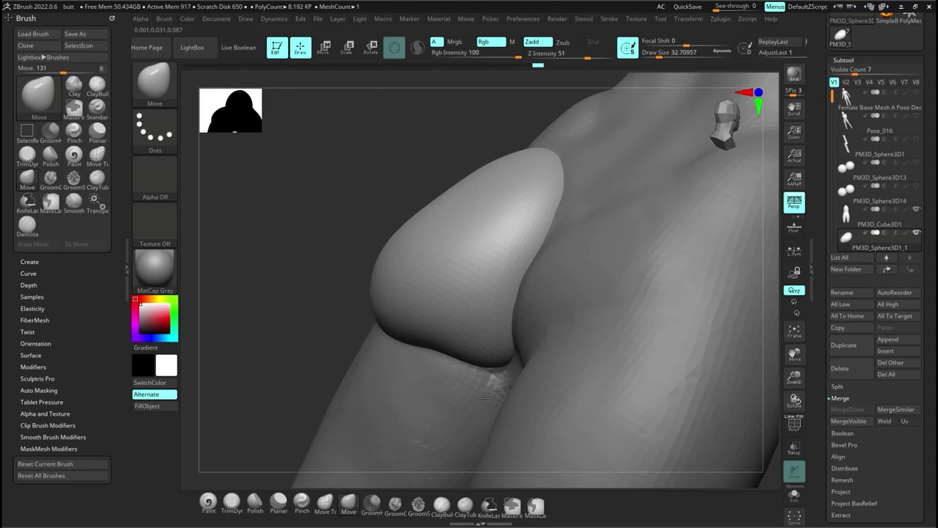
# Step: Show the Female Base Mesh reference and reshape the buttock's outer edge to it with a draw size of about 51
pyautogui.moveTo(485, 398); pyautogui.dragTo(572, 370, button='right')
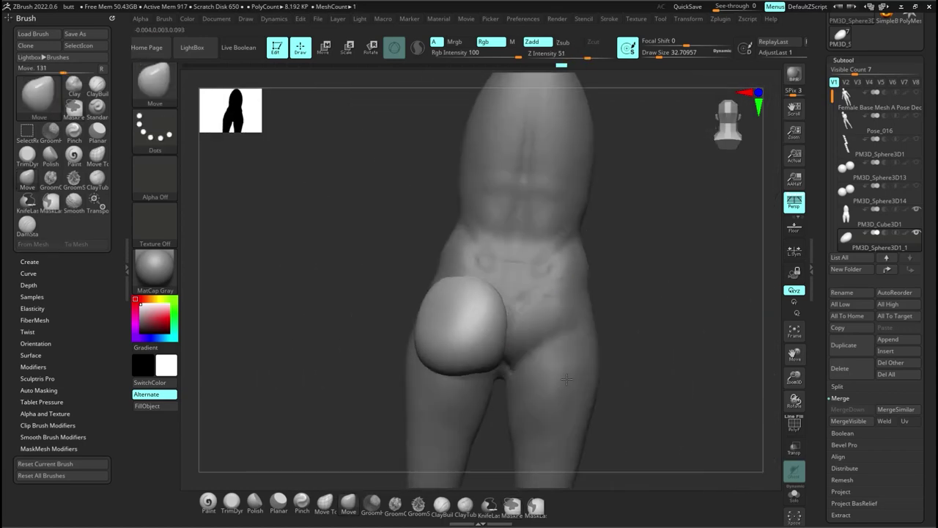
pyautogui.click(916, 94)
pyautogui.click(917, 94)
pyautogui.click(917, 95)
pyautogui.click(918, 94)
pyautogui.click(917, 94)
pyautogui.press(']')
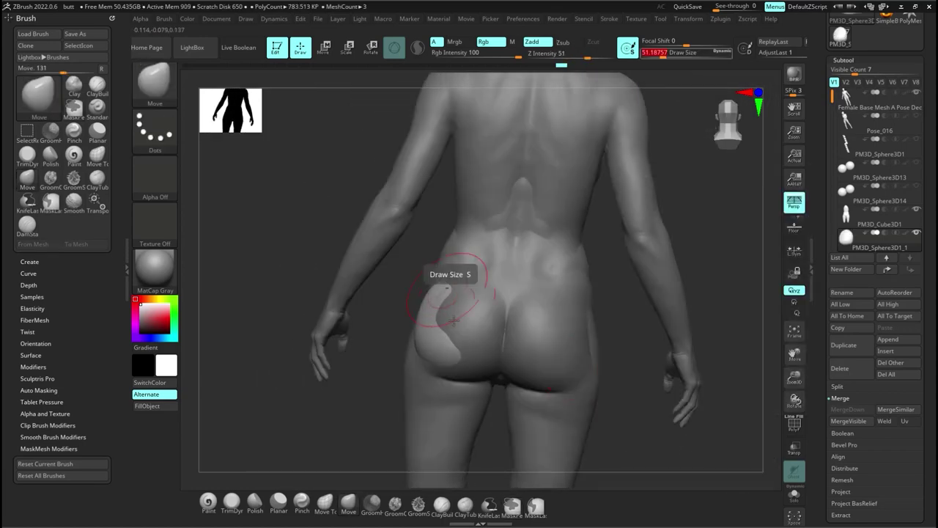
pyautogui.moveTo(450, 296); pyautogui.dragTo(429, 317)
pyautogui.moveTo(430, 316); pyautogui.dragTo(433, 253, button='right')
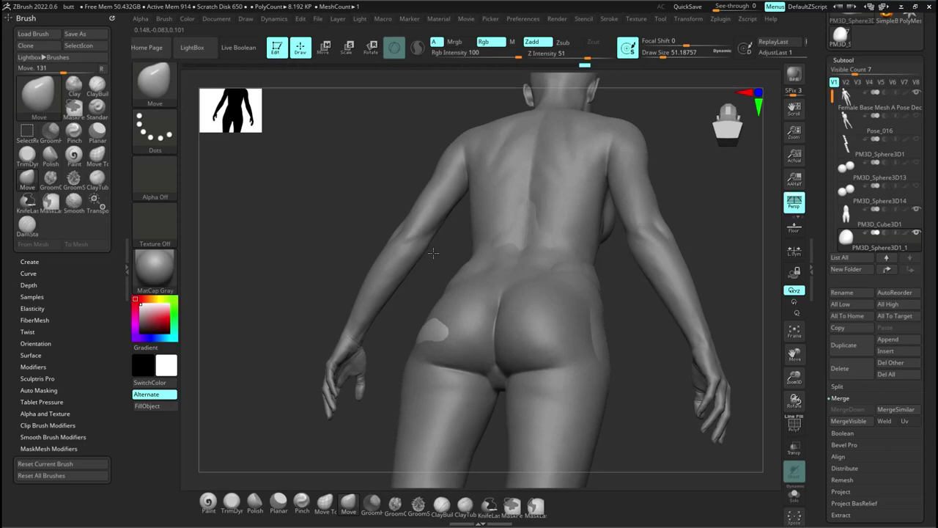
pyautogui.moveTo(433, 253); pyautogui.dragTo(433, 275, button='right')
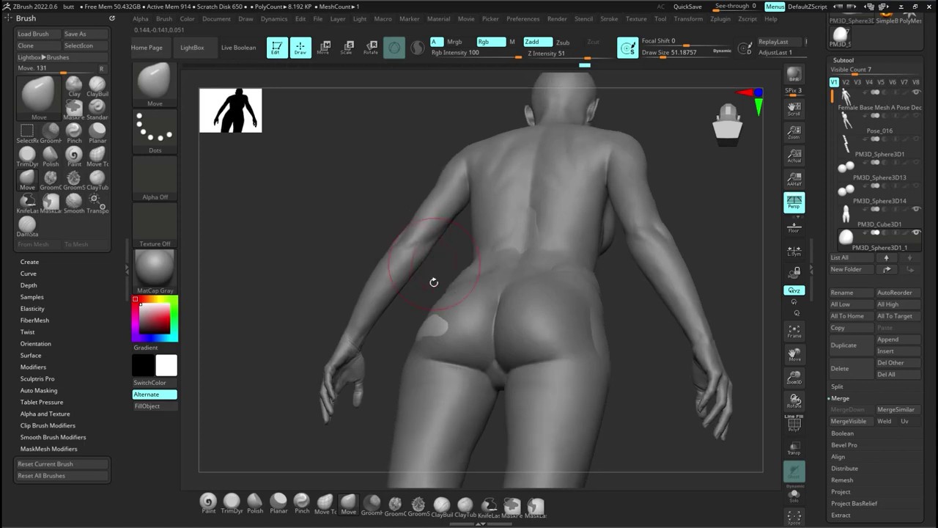
pyautogui.moveTo(429, 328)
pyautogui.mouseDown()
pyautogui.moveTo(443, 327)
pyautogui.moveTo(424, 327)
pyautogui.mouseUp()
# Step: Compare the left buttock with the Female Base Mesh reference from below, behind and the side
pyautogui.moveTo(438, 317); pyautogui.dragTo(557, 235, button='right')
pyautogui.click(879, 101)
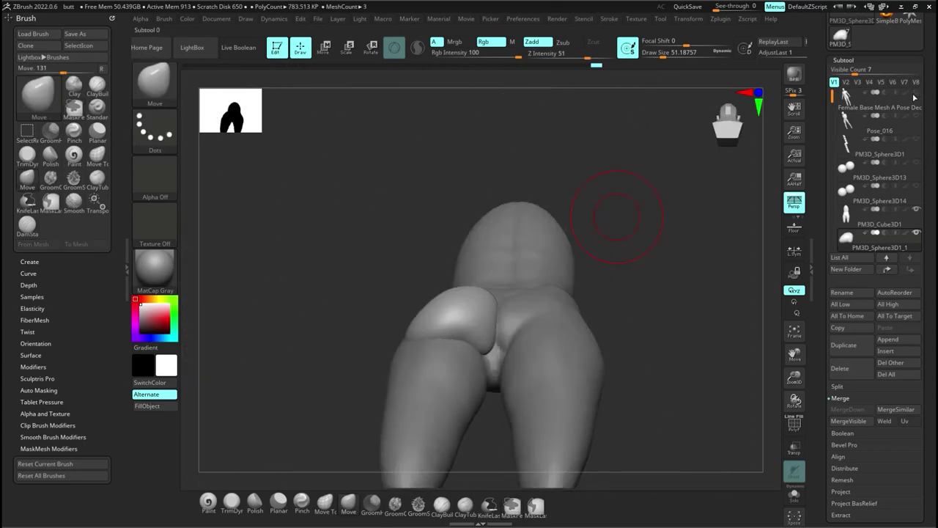
pyautogui.click(866, 247)
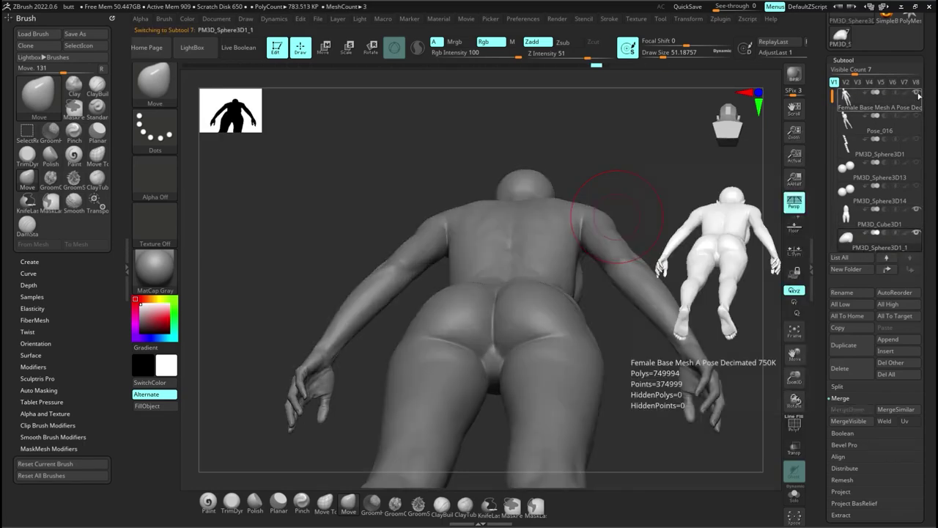
pyautogui.click(916, 93)
pyautogui.moveTo(542, 322); pyautogui.dragTo(547, 385, button='right')
pyautogui.click(917, 93)
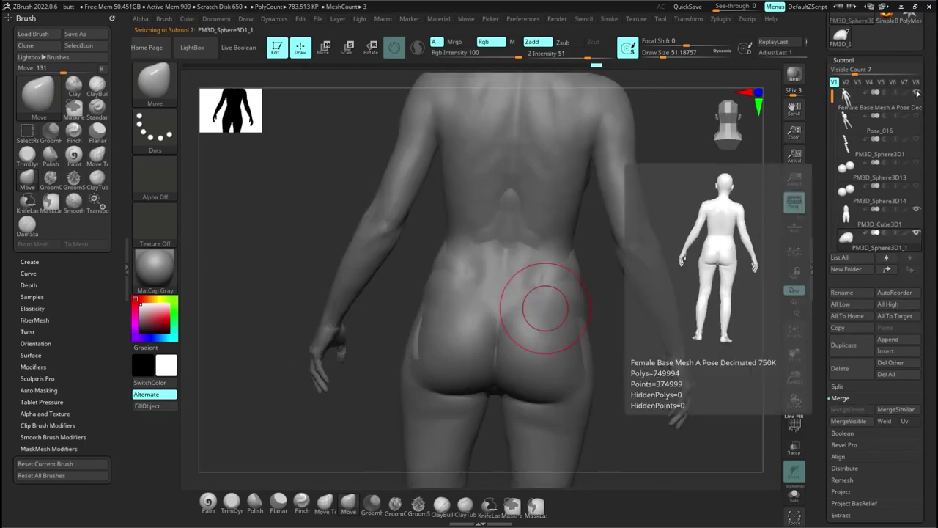
pyautogui.click(917, 93)
pyautogui.keyDown('ctrl'); pyautogui.moveTo(522, 264); pyautogui.dragTo(516, 297, button='right'); pyautogui.keyUp('ctrl')
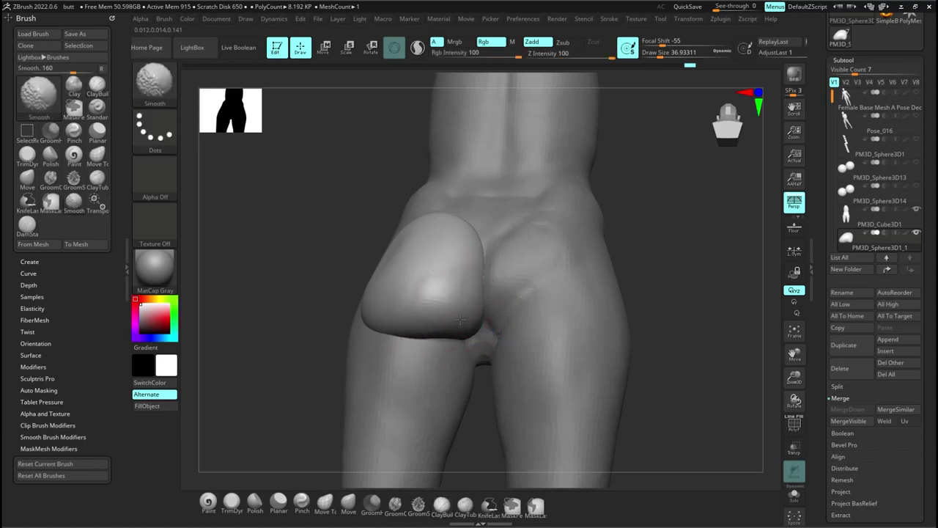
pyautogui.moveTo(423, 260); pyautogui.dragTo(461, 333, button='right')
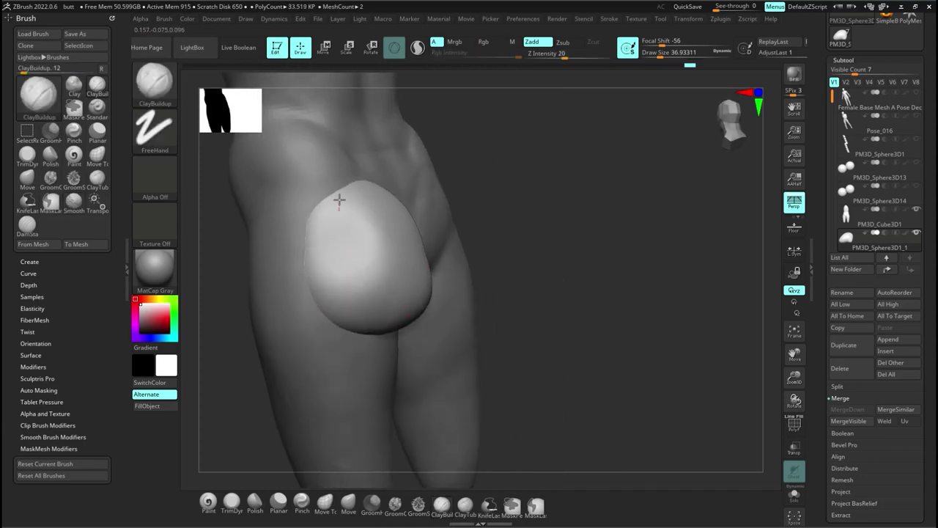
pyautogui.moveTo(340, 200)
pyautogui.mouseDown(button='right')
pyautogui.moveTo(359, 184)
pyautogui.moveTo(345, 236)
pyautogui.moveTo(543, 341)
pyautogui.moveTo(507, 365)
pyautogui.mouseUp(button='right')
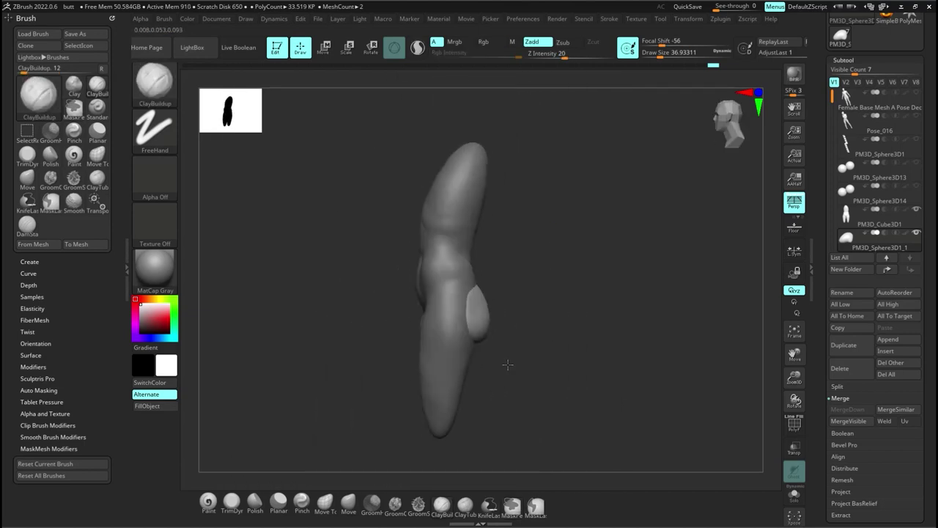
pyautogui.click(916, 95)
pyautogui.click(915, 95)
pyautogui.keyDown('ctrl'); pyautogui.moveTo(616, 271); pyautogui.dragTo(601, 322, button='right'); pyautogui.keyUp('ctrl')
pyautogui.moveTo(601, 322)
pyautogui.mouseDown(button='right')
pyautogui.moveTo(558, 331)
pyautogui.moveTo(576, 316)
pyautogui.mouseUp(button='right')
# Step: Match the buttock's side profile to the visible reference mesh with the Move brush
pyautogui.press('b')
pyautogui.press('m')
pyautogui.press('v')
pyautogui.click(916, 94)
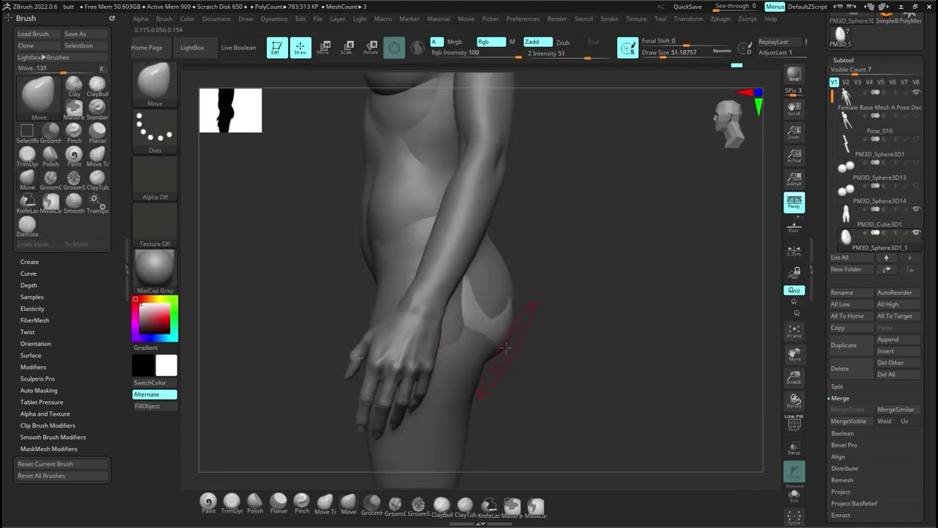
pyautogui.moveTo(506, 275)
pyautogui.mouseDown(button='right')
pyautogui.moveTo(514, 244)
pyautogui.moveTo(516, 272)
pyautogui.mouseUp(button='right')
pyautogui.moveTo(492, 293); pyautogui.dragTo(480, 297)
pyautogui.moveTo(499, 279)
pyautogui.mouseDown(button='right')
pyautogui.moveTo(526, 241)
pyautogui.moveTo(510, 288)
pyautogui.mouseUp(button='right')
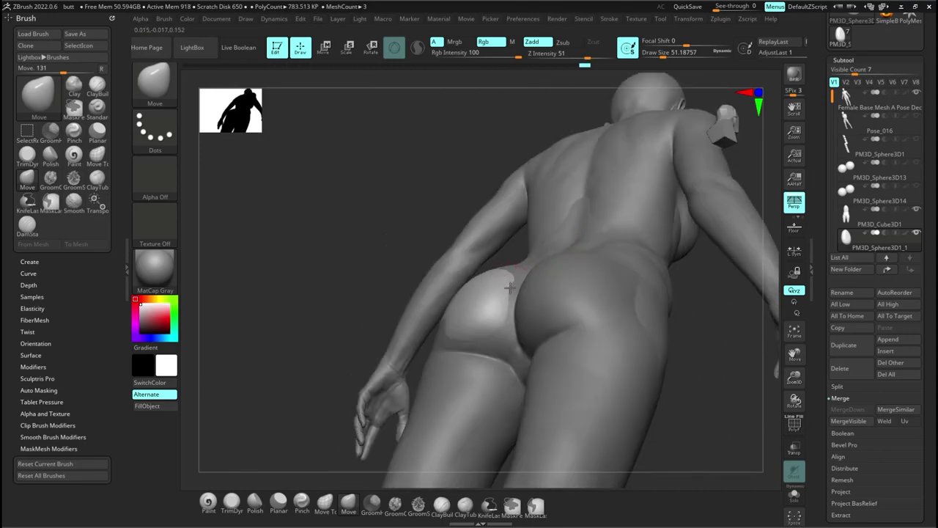
# Step: Extend the buttock's upper inner and lower outer edges to the reference contour, and hide the reference
pyautogui.moveTo(511, 287); pyautogui.dragTo(517, 274)
pyautogui.keyDown('shift'); pyautogui.moveTo(514, 276); pyautogui.dragTo(507, 320, button='right'); pyautogui.keyUp('shift')
pyautogui.moveTo(459, 330); pyautogui.dragTo(443, 340)
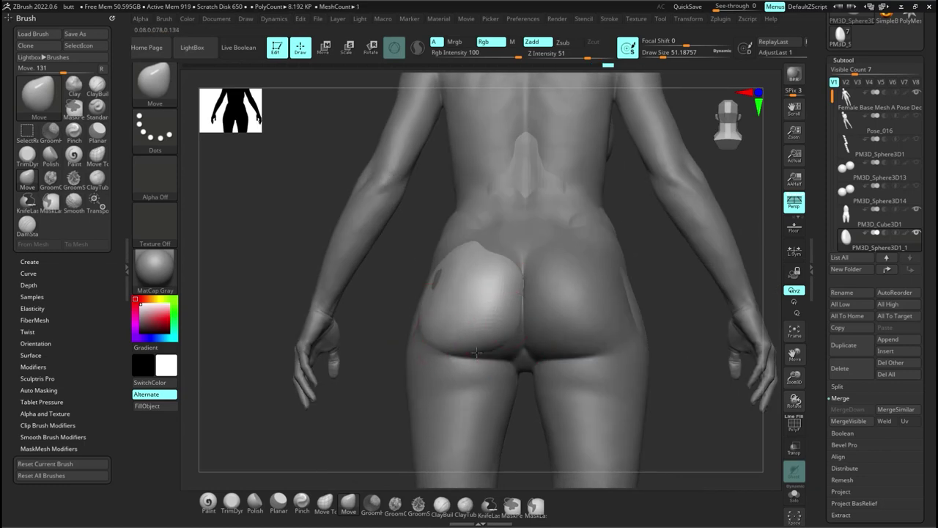
pyautogui.moveTo(513, 293)
pyautogui.mouseDown(button='right')
pyautogui.moveTo(521, 355)
pyautogui.moveTo(587, 342)
pyautogui.mouseUp(button='right')
pyautogui.click(916, 93)
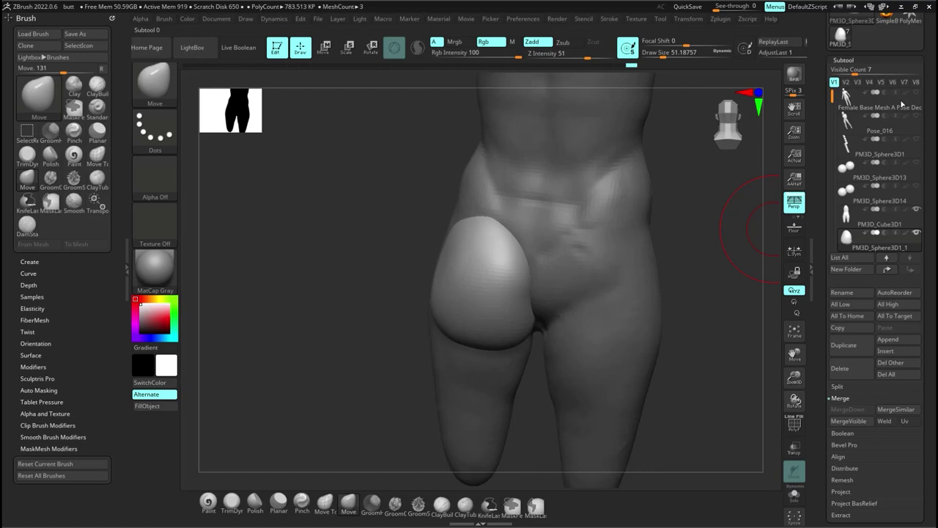
# Step: Build up the buttock's inner lower edge near the crotch with ClayBuildup and check it against the reference
pyautogui.moveTo(610, 302); pyautogui.dragTo(580, 324, button='right')
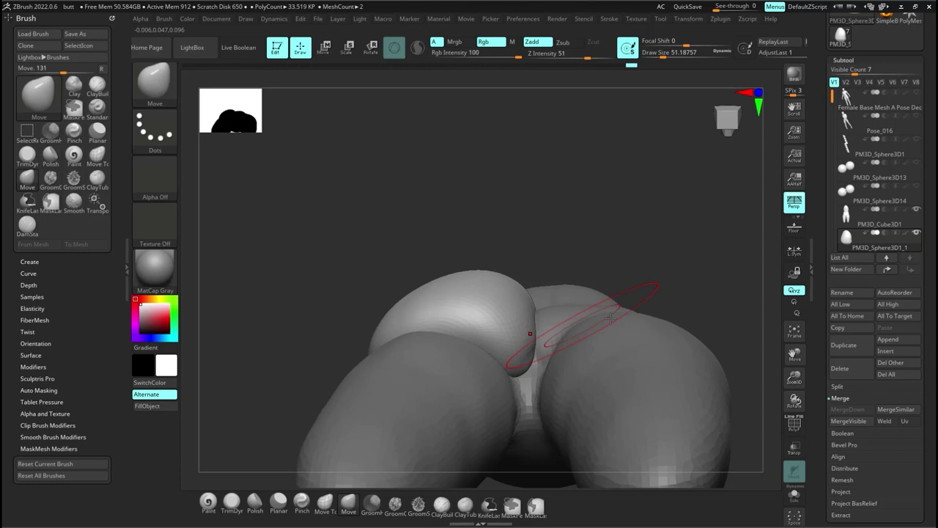
pyautogui.press('b')
pyautogui.press('c')
pyautogui.press('b')
pyautogui.moveTo(526, 362); pyautogui.dragTo(522, 370)
pyautogui.moveTo(529, 350); pyautogui.dragTo(522, 367)
pyautogui.click(917, 94)
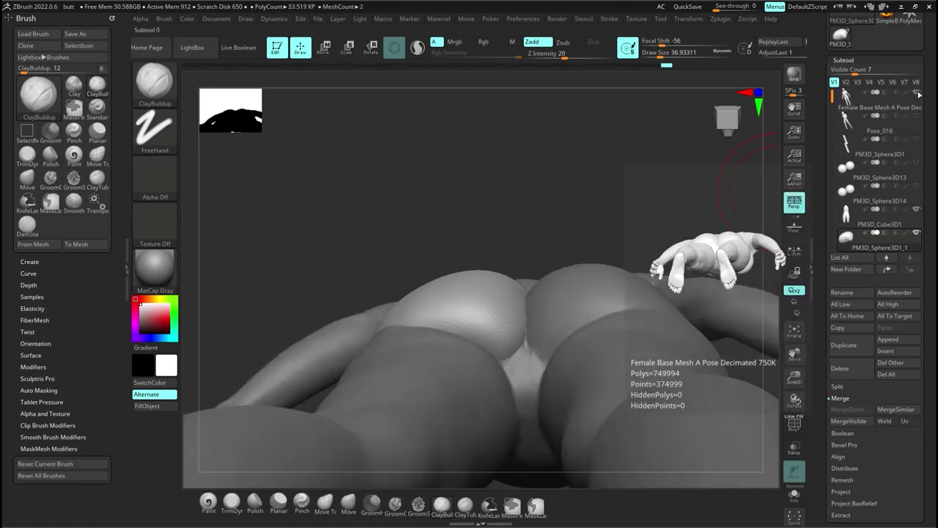
pyautogui.click(917, 93)
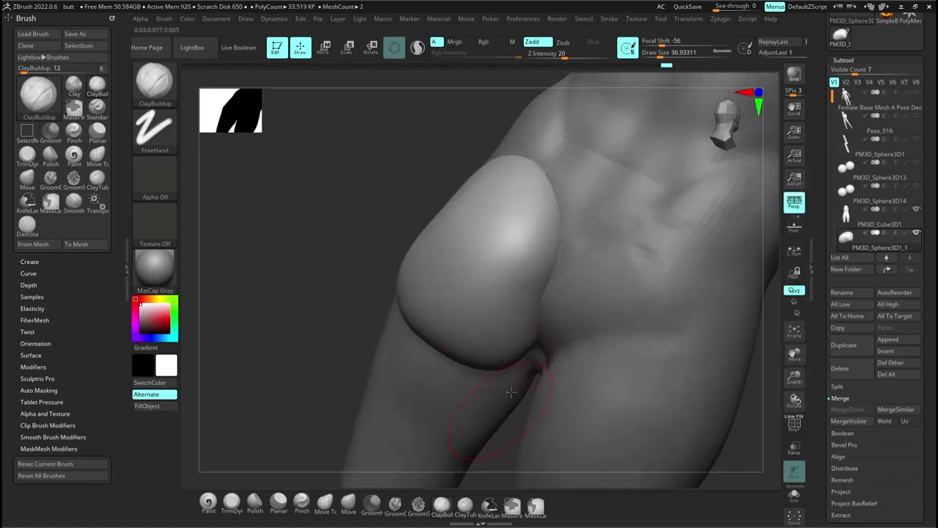
# Step: Refine the left buttock with the Move brush, smooth its surface and compare it with the reference mesh
pyautogui.press('b')
pyautogui.press('m')
pyautogui.press('v')
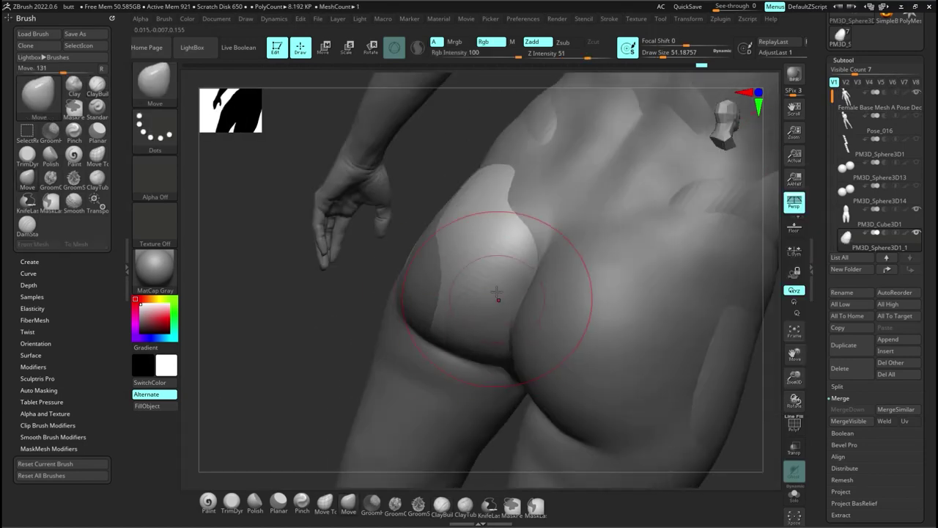
pyautogui.moveTo(492, 297); pyautogui.dragTo(526, 209, button='right')
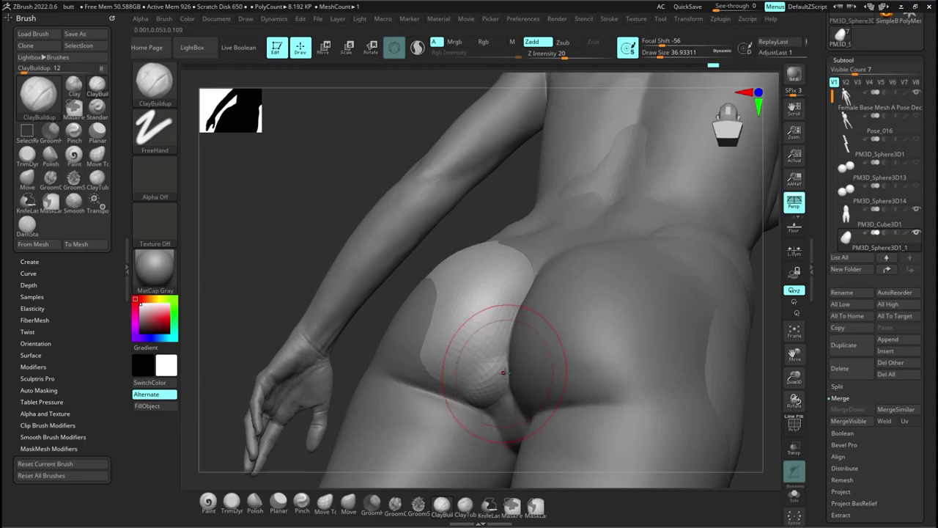
pyautogui.moveTo(503, 372)
pyautogui.mouseDown(button='right')
pyautogui.moveTo(488, 392)
pyautogui.moveTo(472, 387)
pyautogui.mouseUp(button='right')
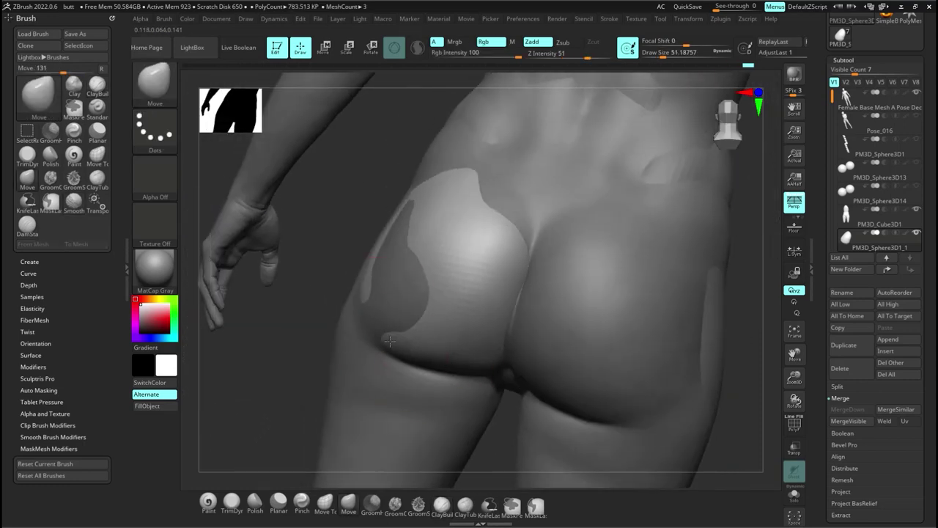
pyautogui.keyDown('shift'); pyautogui.moveTo(452, 314); pyautogui.dragTo(434, 288); pyautogui.keyUp('shift')
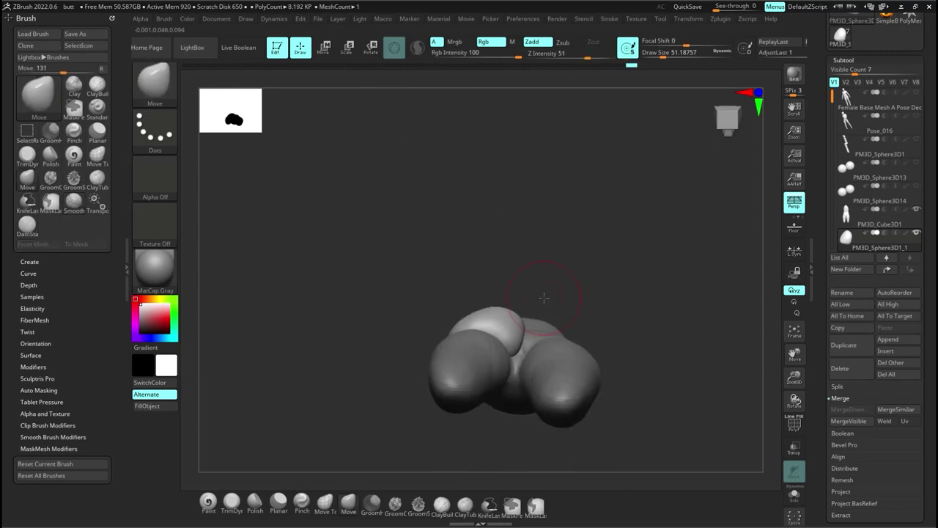
pyautogui.click(916, 92)
pyautogui.click(917, 94)
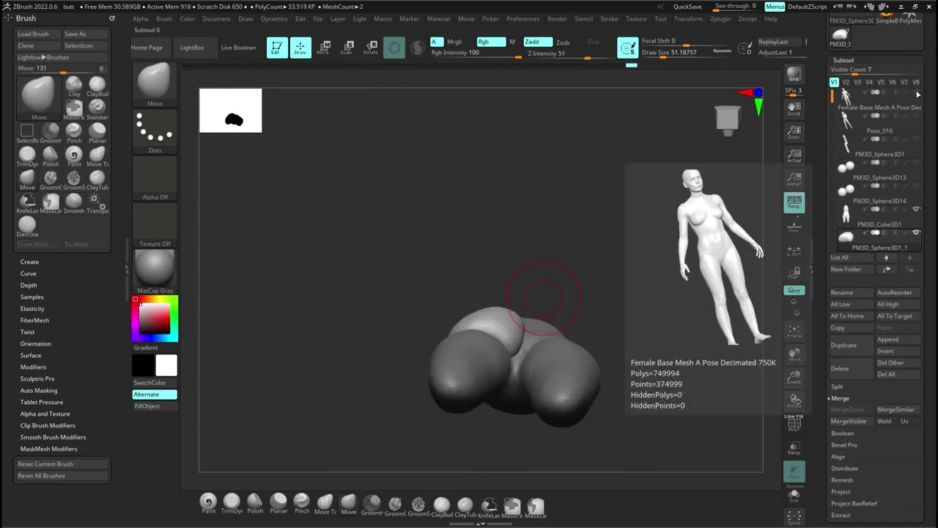
# Step: Compare the pelvis and left buttock with the Female Base Mesh reference by toggling the reference's visibility
pyautogui.click(916, 94)
pyautogui.click(916, 94)
pyautogui.click(917, 94)
pyautogui.click(916, 94)
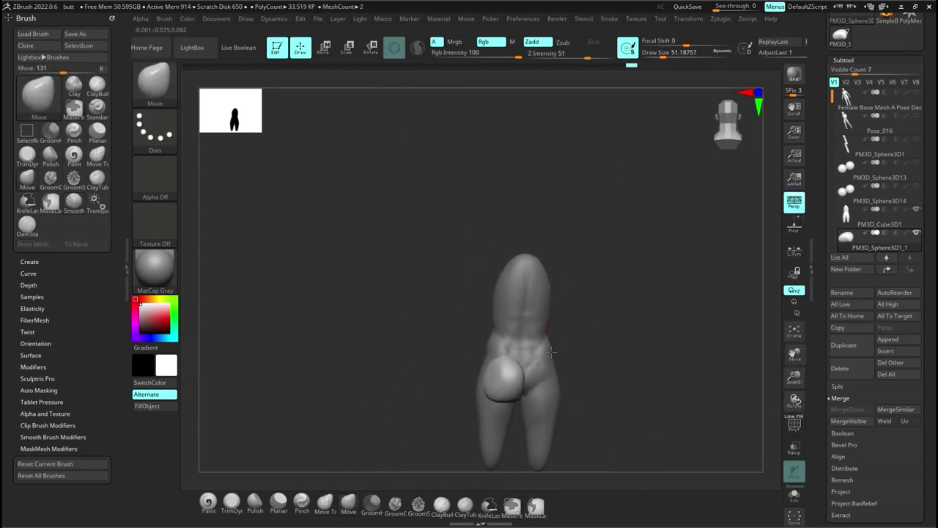
pyautogui.moveTo(542, 315); pyautogui.dragTo(596, 302)
# Step: Append a cylinder, make it the active subtool, scale it down and place it beneath the figure's right thigh
pyautogui.click(898, 338)
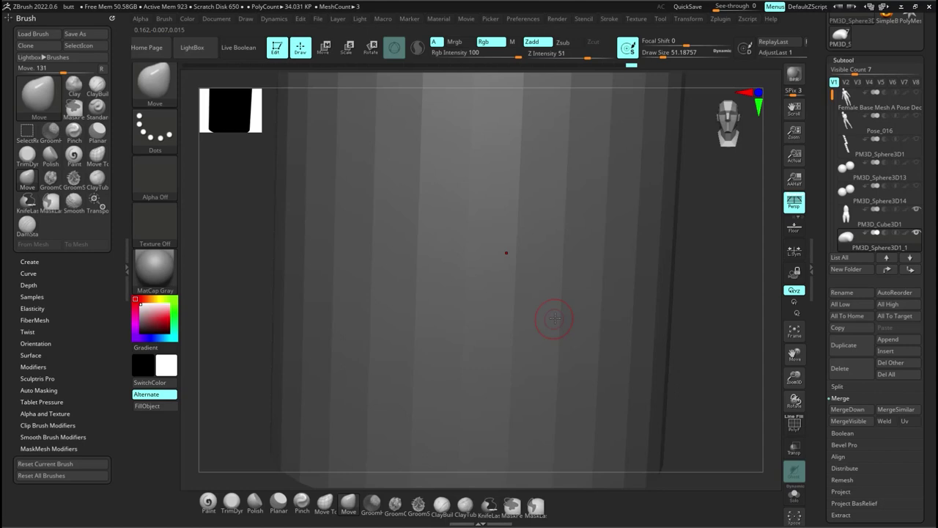
pyautogui.keyDown('alt'); pyautogui.click(560, 336); pyautogui.keyUp('alt')
pyautogui.press('w')
pyautogui.moveTo(518, 297); pyautogui.dragTo(455, 352)
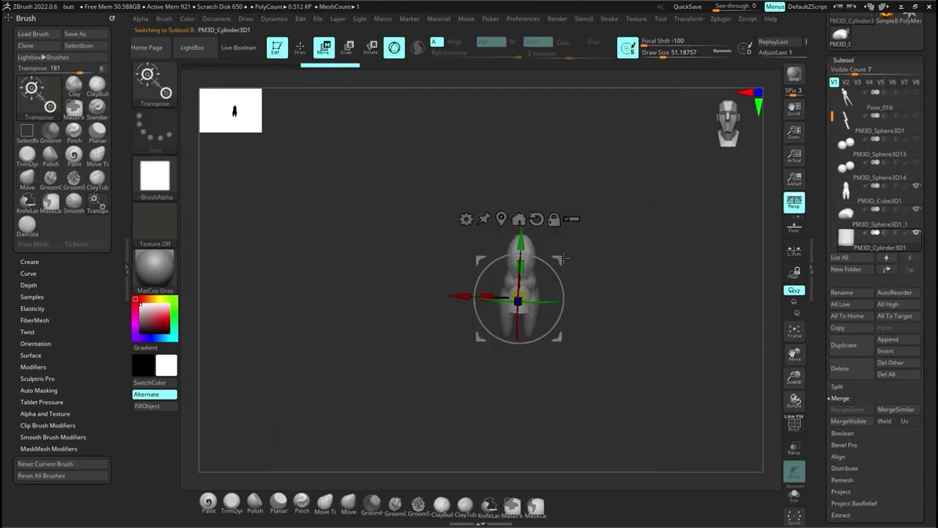
pyautogui.moveTo(557, 261); pyautogui.dragTo(541, 305)
pyautogui.keyDown('ctrl'); pyautogui.moveTo(541, 305); pyautogui.dragTo(552, 313, button='right'); pyautogui.keyUp('ctrl')
pyautogui.moveTo(548, 328); pyautogui.dragTo(502, 355)
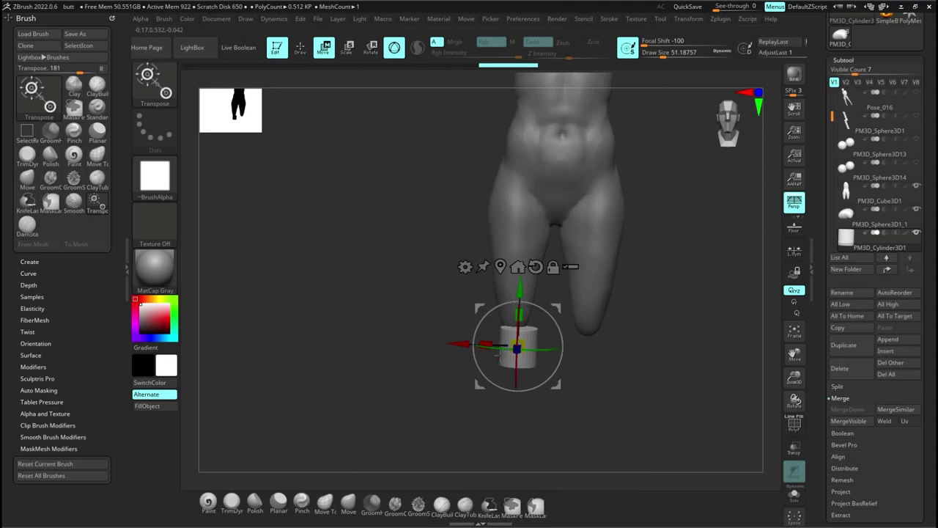
# Step: Stretch the cylinder downward to lower-leg length and tilt it about the X axis to follow the leg's side angle
pyautogui.moveTo(519, 316); pyautogui.dragTo(531, 259)
pyautogui.moveTo(556, 308); pyautogui.dragTo(597, 316)
pyautogui.moveTo(565, 377); pyautogui.dragTo(585, 384)
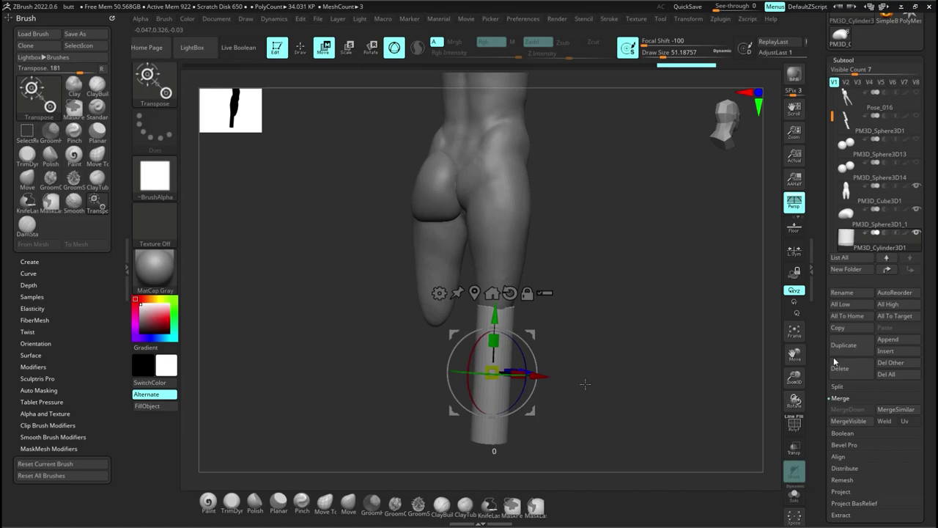
pyautogui.moveTo(585, 384); pyautogui.dragTo(522, 381)
pyautogui.moveTo(526, 374)
pyautogui.mouseDown()
pyautogui.moveTo(516, 374)
pyautogui.moveTo(531, 372)
pyautogui.mouseUp()
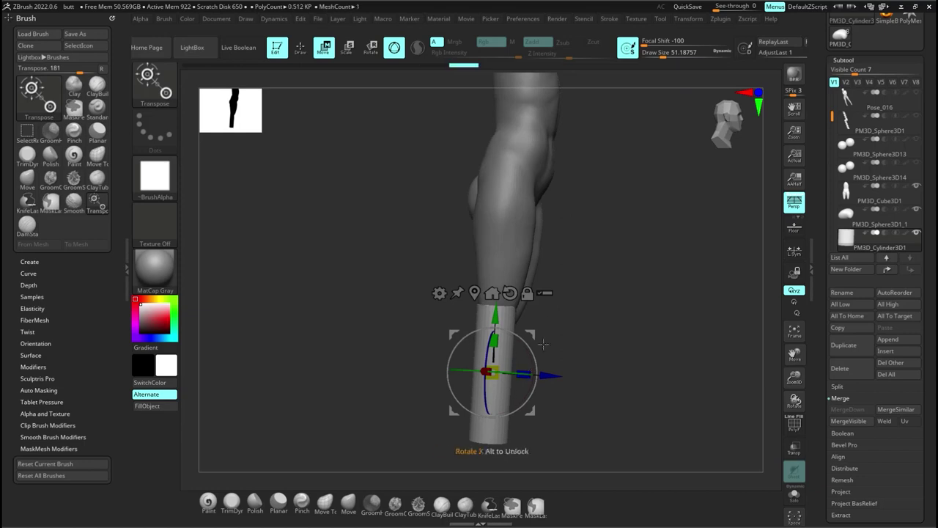
pyautogui.moveTo(544, 331); pyautogui.dragTo(588, 332)
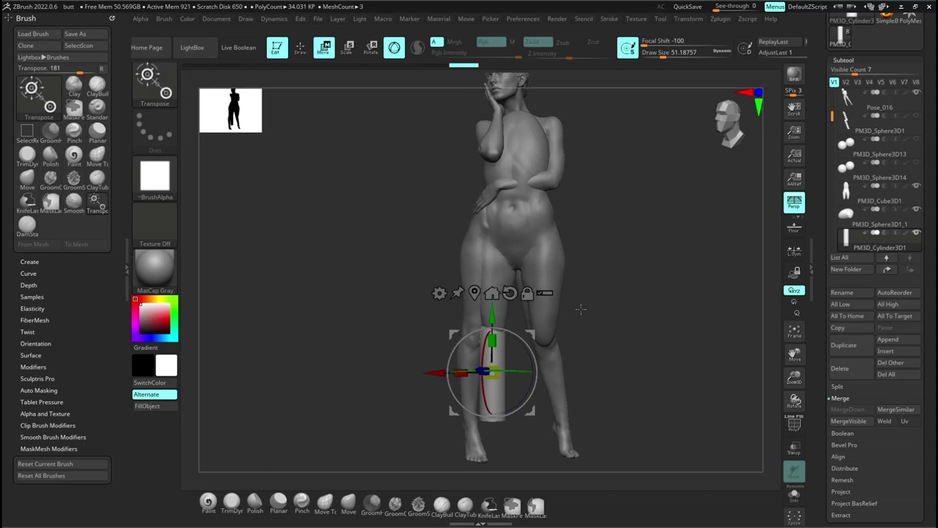
pyautogui.moveTo(580, 310); pyautogui.dragTo(580, 314)
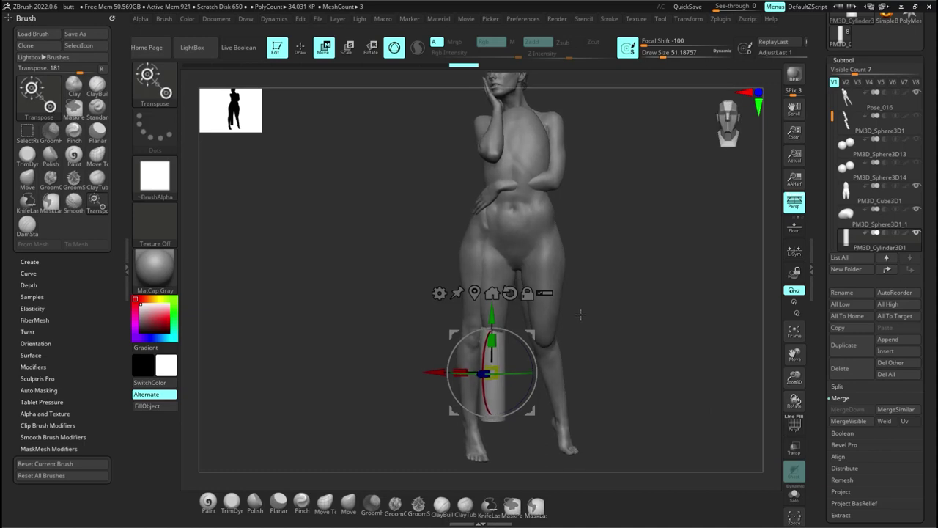
# Step: Show the Female Base Mesh reference and adjust the cylinder's length and placement so it runs from the knee to the ankle
pyautogui.click(918, 93)
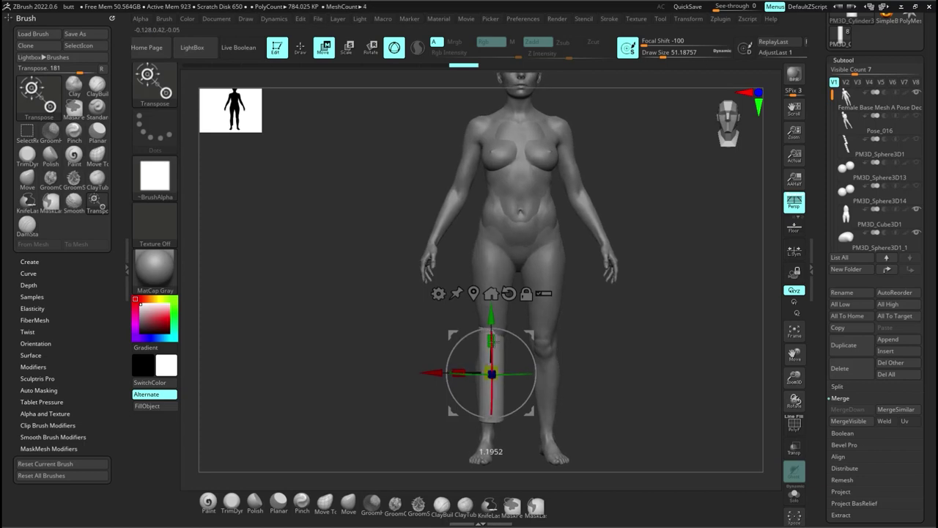
pyautogui.moveTo(494, 333); pyautogui.dragTo(530, 342)
pyautogui.moveTo(533, 327); pyautogui.dragTo(582, 326, button='right')
pyautogui.moveTo(540, 368); pyautogui.dragTo(537, 335)
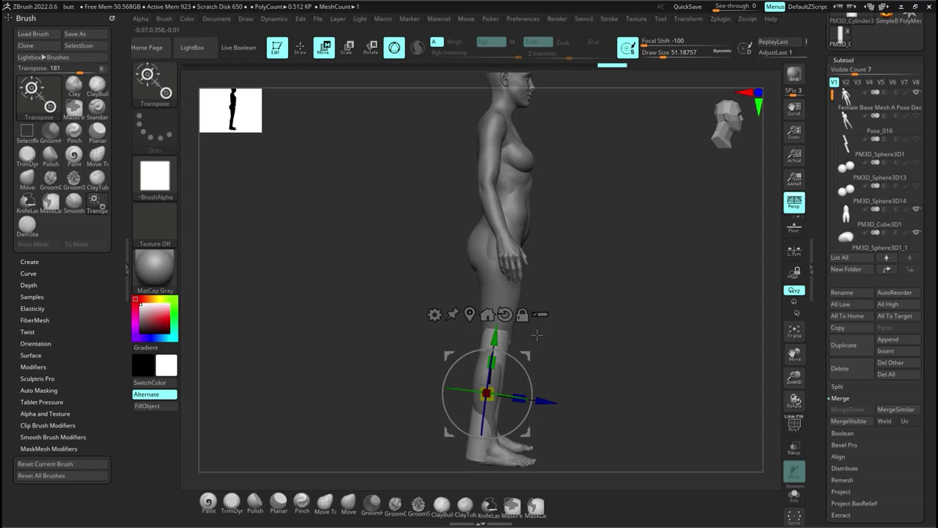
pyautogui.moveTo(492, 362); pyautogui.dragTo(529, 350)
pyautogui.moveTo(527, 348); pyautogui.dragTo(563, 346, button='right')
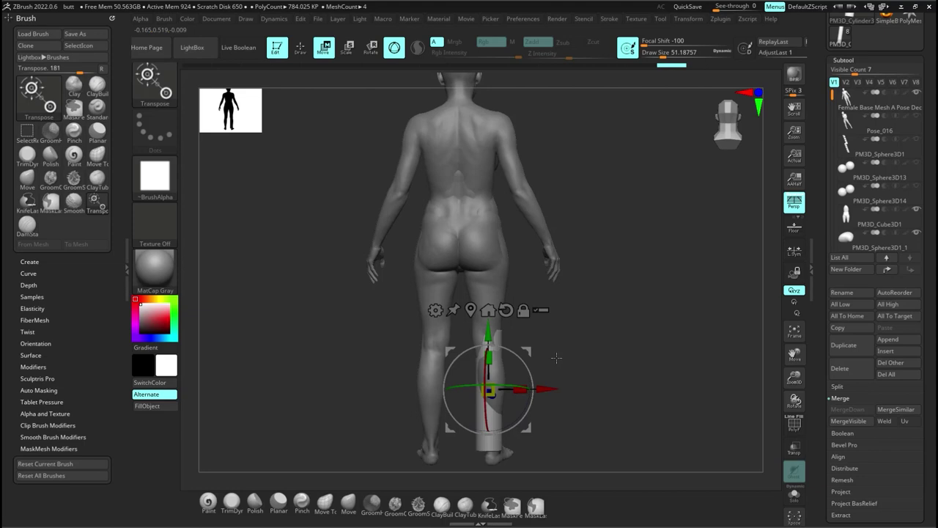
# Step: Taper the cylinder's lower end toward the reference ankle with the Move brush and smooth it
pyautogui.press('q')
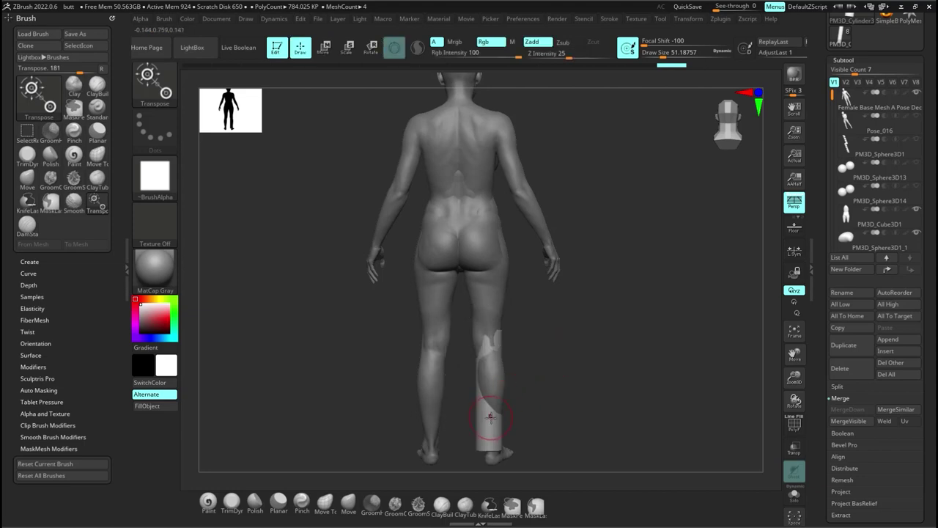
pyautogui.press('s')
pyautogui.moveTo(491, 418)
pyautogui.mouseDown()
pyautogui.moveTo(487, 434)
pyautogui.moveTo(502, 429)
pyautogui.moveTo(488, 428)
pyautogui.mouseUp()
pyautogui.hotkey('ctrl', 'z')
pyautogui.press('1')
pyautogui.press('2')
pyautogui.moveTo(482, 416); pyautogui.dragTo(487, 404)
pyautogui.keyDown('shift'); pyautogui.moveTo(487, 439); pyautogui.dragTo(490, 461); pyautogui.keyUp('shift')
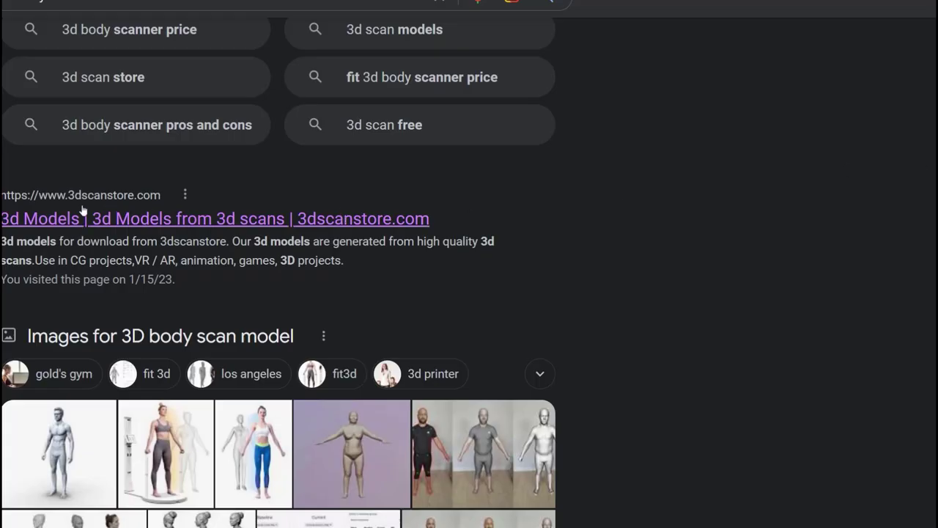
# Step: In the browser, open 3dscanstore.com from the search results and go to its Base Meshes page
pyautogui.click(288, 220)
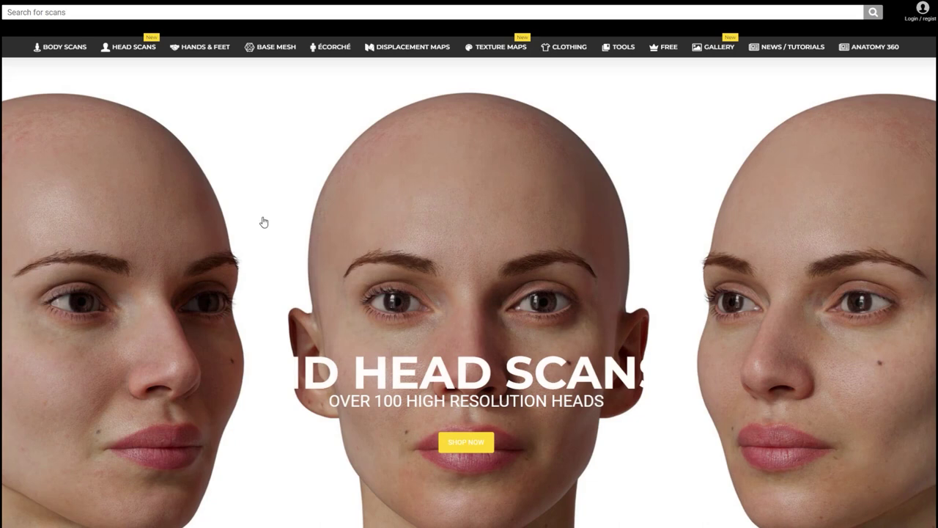
pyautogui.moveTo(271, 50)
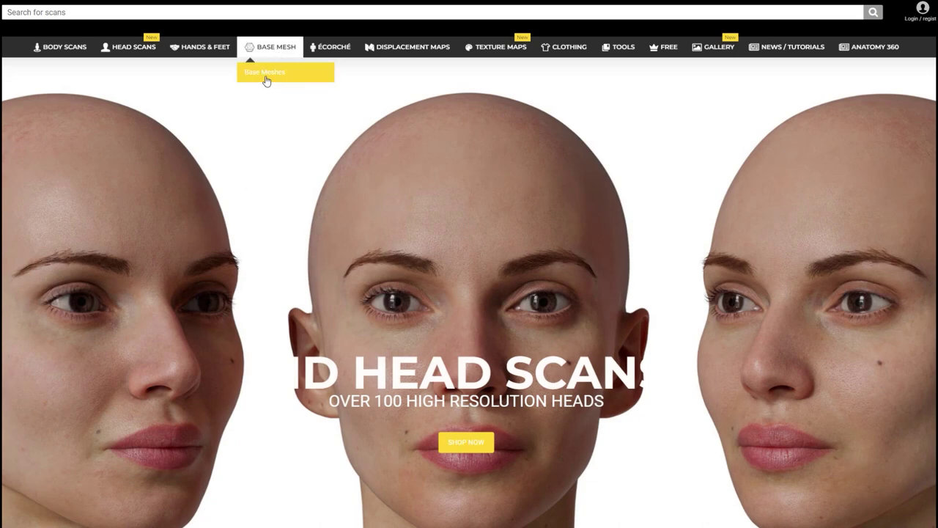
pyautogui.click(266, 77)
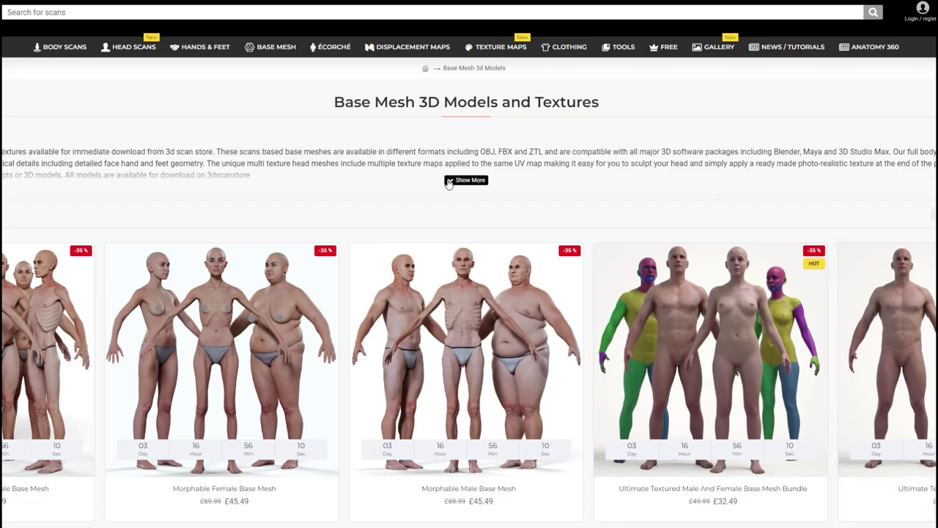
# Step: Examine the male and female base mesh products and their prices in the store listing
pyautogui.scroll(-2, 168, 161)
pyautogui.scroll(-1, 169, 161)
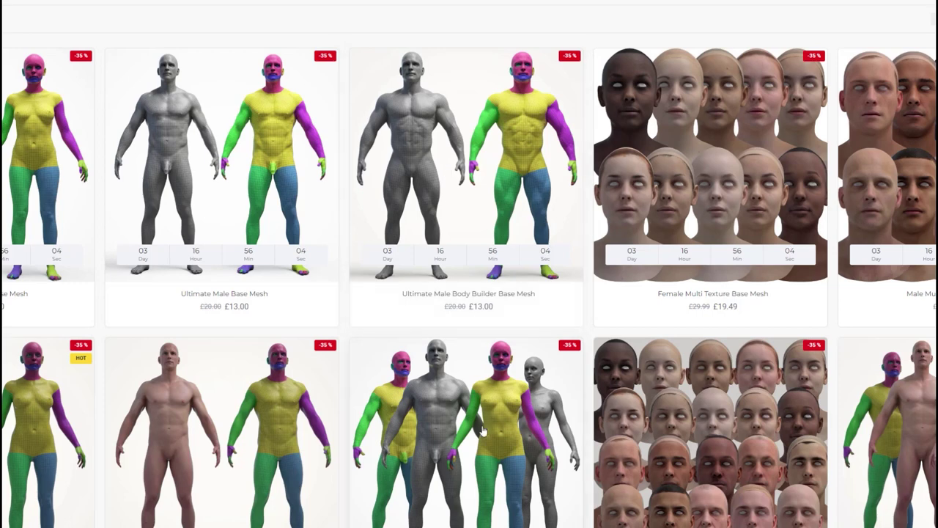
pyautogui.scroll(-3, 492, 421)
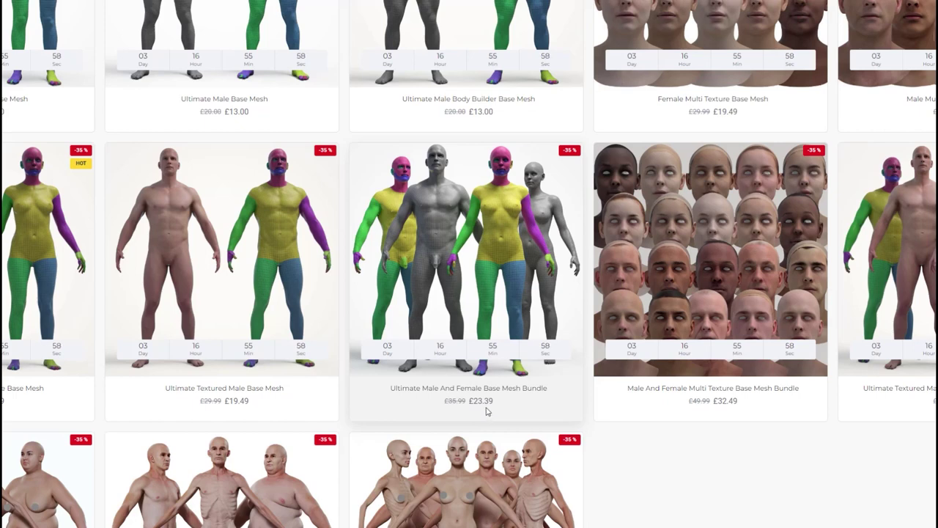
pyautogui.scroll(1, 487, 411)
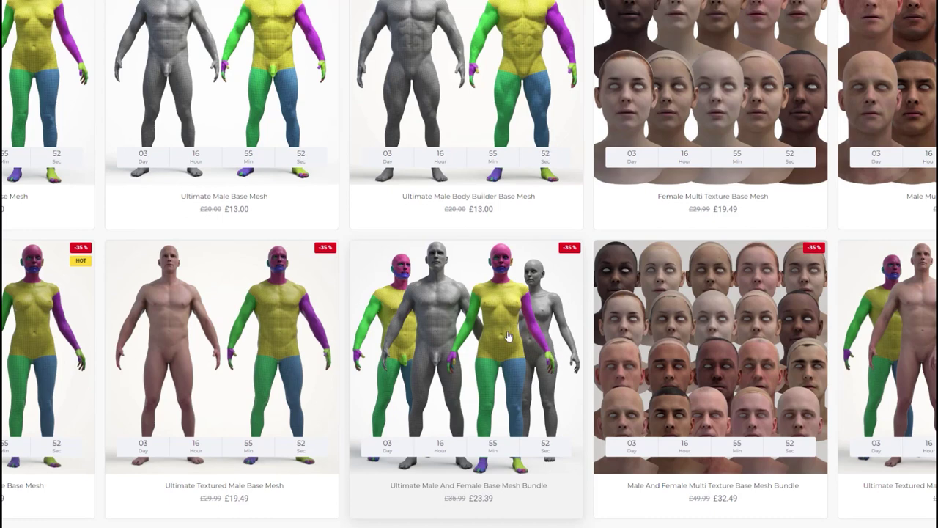
pyautogui.scroll(-1, 507, 336)
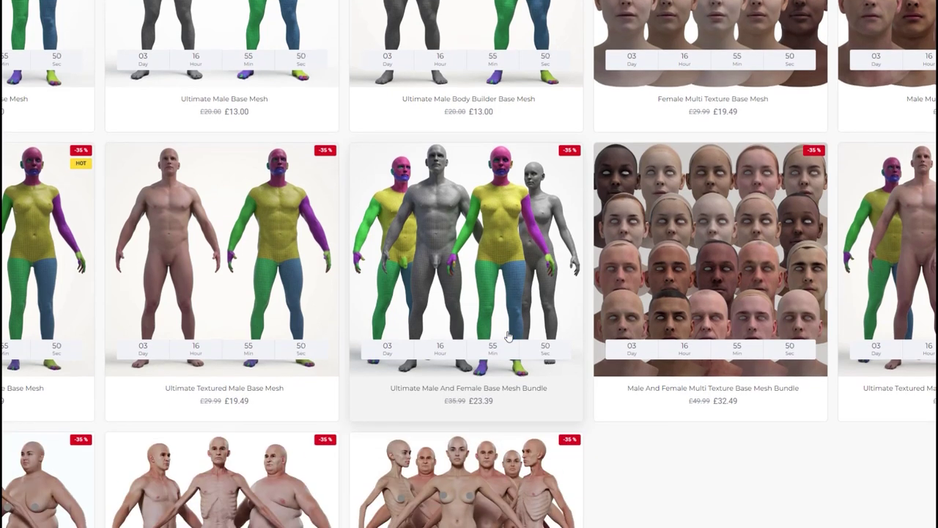
pyautogui.scroll(-1, 507, 335)
pyautogui.scroll(2, 507, 335)
pyautogui.scroll(-1, 507, 336)
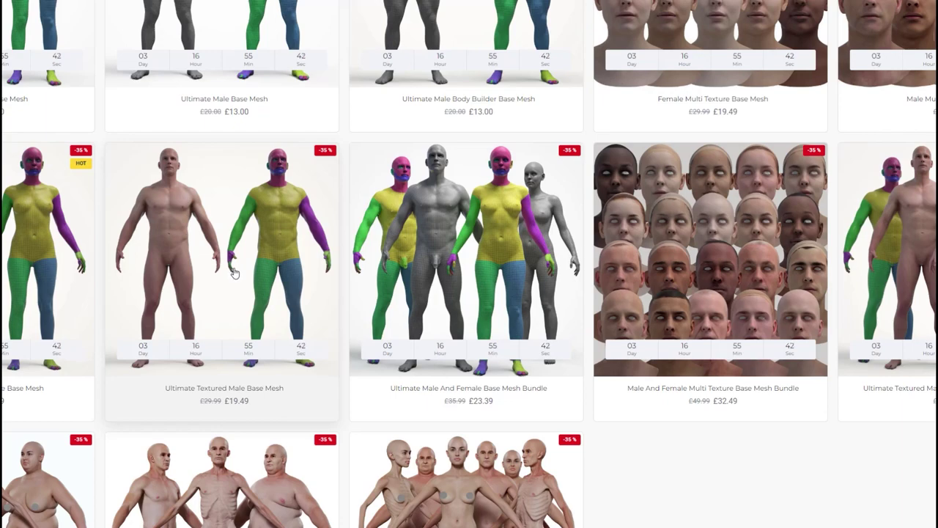
pyautogui.scroll(4, 233, 273)
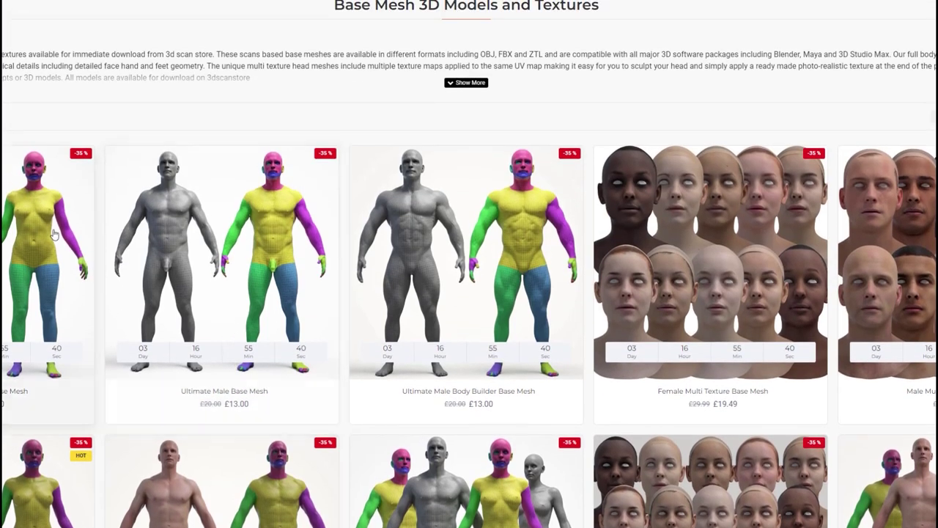
pyautogui.scroll(-2, 68, 236)
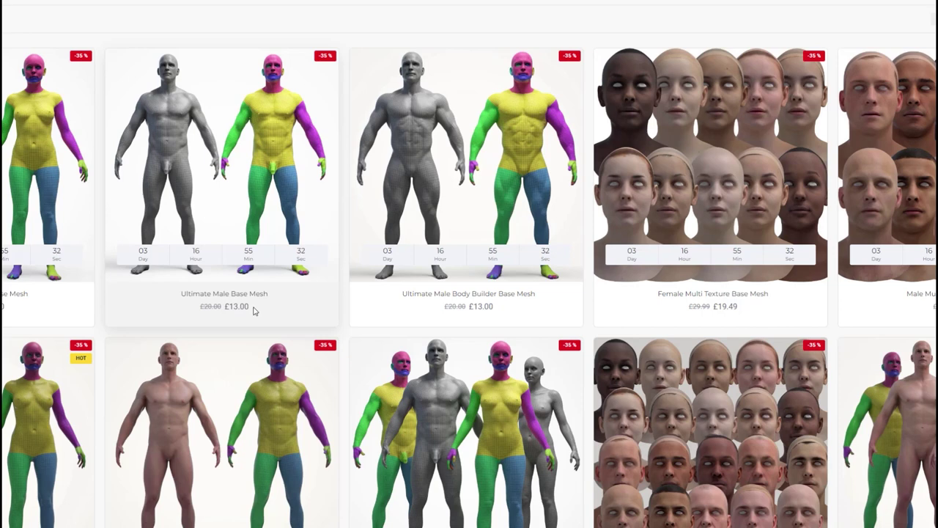
pyautogui.scroll(1, 253, 309)
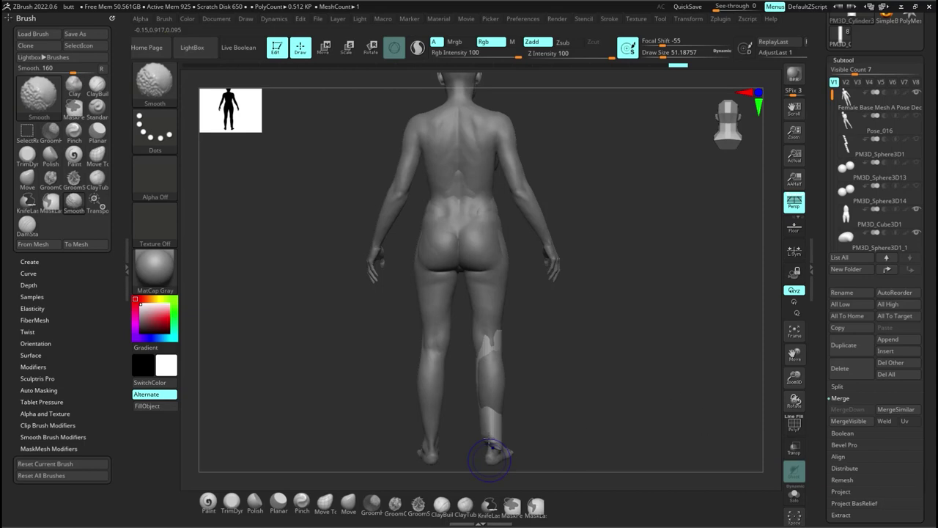
# Step: Back in ZBrush, smooth the lower-leg cylinder near the ankle and convert it to DynaMesh at resolution 128
pyautogui.keyDown('shift'); pyautogui.moveTo(494, 416); pyautogui.dragTo(494, 437); pyautogui.keyUp('shift')
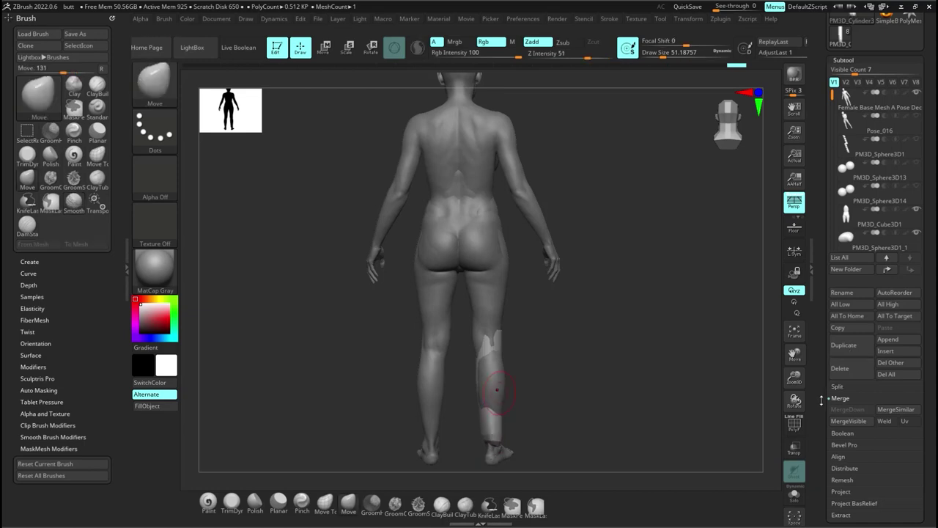
pyautogui.moveTo(821, 400); pyautogui.dragTo(826, 274)
pyautogui.click(846, 407)
pyautogui.click(851, 208)
# Step: Shape the lower leg's calf, shin and ankle to the reference contour with the Move and Smooth brushes, and hide the reference
pyautogui.moveTo(645, 356); pyautogui.dragTo(440, 382)
pyautogui.moveTo(492, 365)
pyautogui.mouseDown()
pyautogui.moveTo(488, 358)
pyautogui.moveTo(479, 387)
pyautogui.moveTo(486, 398)
pyautogui.moveTo(504, 378)
pyautogui.moveTo(506, 397)
pyautogui.mouseUp()
pyautogui.moveTo(515, 424); pyautogui.dragTo(511, 426)
pyautogui.keyDown('shift'); pyautogui.moveTo(505, 382); pyautogui.dragTo(517, 391); pyautogui.keyUp('shift')
pyautogui.moveTo(518, 391)
pyautogui.keyDown('ctrl'); pyautogui.mouseDown(button='right')
pyautogui.moveTo(522, 440)
pyautogui.moveTo(513, 360)
pyautogui.mouseUp(button='right'); pyautogui.keyUp('ctrl')
pyautogui.moveTo(513, 359)
pyautogui.mouseDown(button='right')
pyautogui.moveTo(502, 352)
pyautogui.moveTo(418, 419)
pyautogui.moveTo(565, 374)
pyautogui.moveTo(513, 330)
pyautogui.mouseUp(button='right')
pyautogui.keyDown('shift'); pyautogui.moveTo(513, 330); pyautogui.dragTo(532, 393); pyautogui.keyUp('shift')
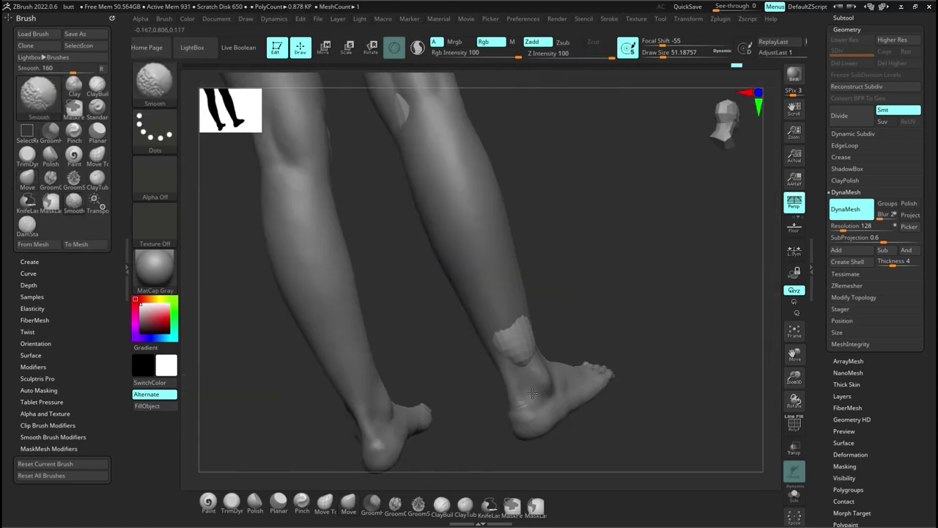
pyautogui.moveTo(541, 330); pyautogui.dragTo(502, 157)
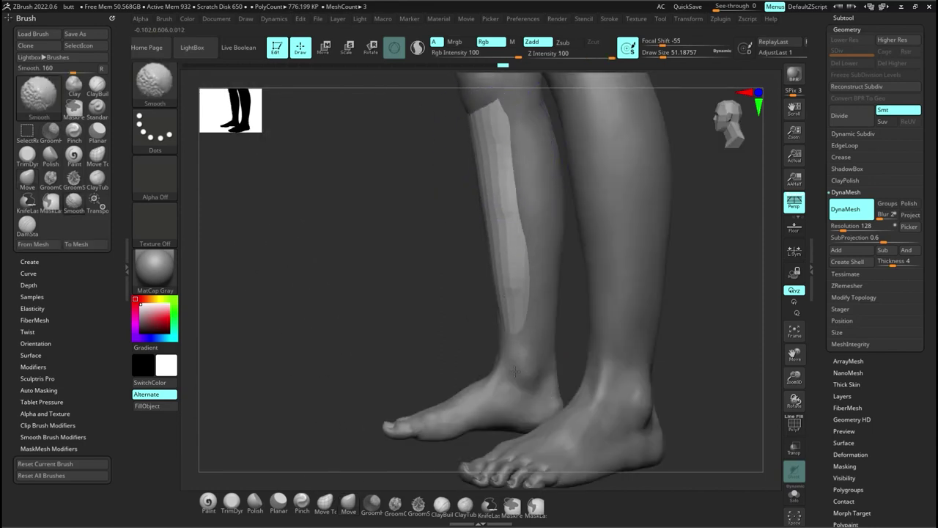
pyautogui.moveTo(514, 372); pyautogui.dragTo(592, 278)
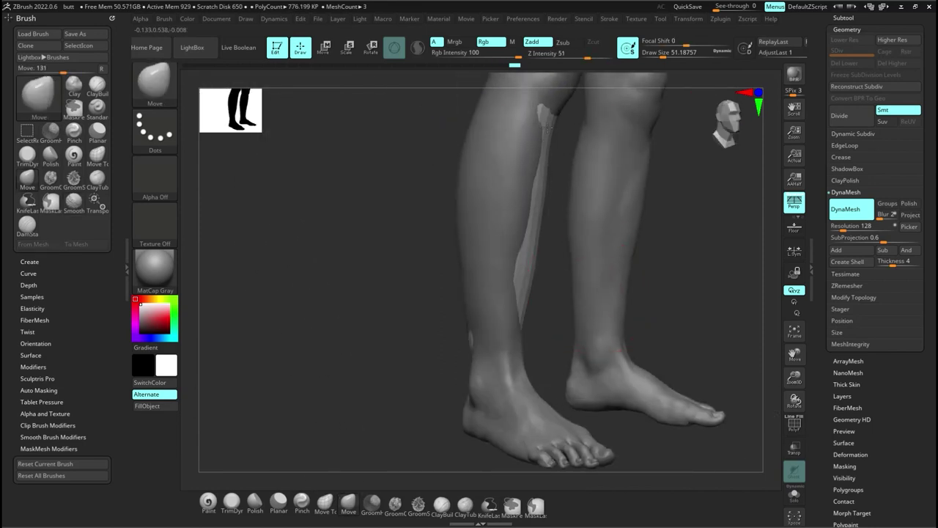
pyautogui.moveTo(592, 279); pyautogui.dragTo(557, 294)
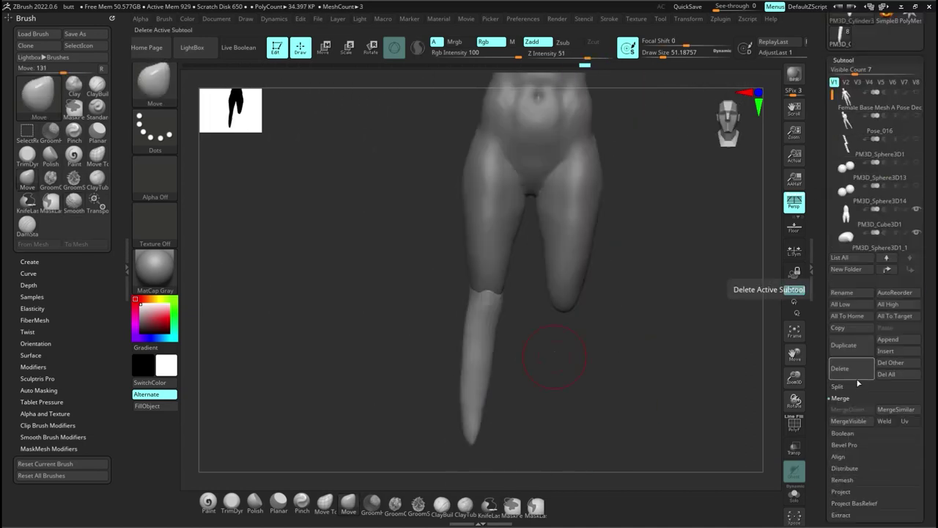
# Step: Remesh the lower-leg cylinder with DynaMesh at resolution 320
pyautogui.moveTo(826, 506); pyautogui.dragTo(825, 367)
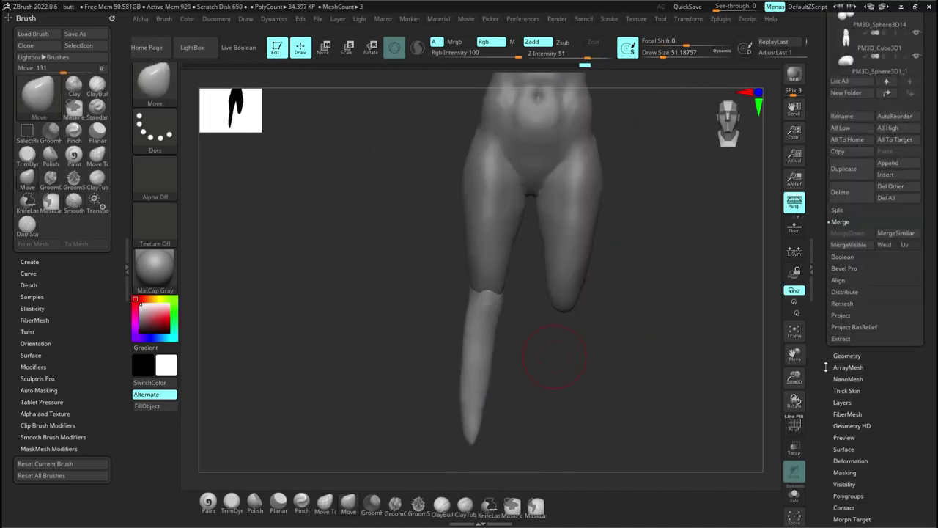
pyautogui.click(846, 356)
pyautogui.keyDown('shift'); pyautogui.moveTo(367, 366); pyautogui.dragTo(604, 320); pyautogui.keyUp('shift')
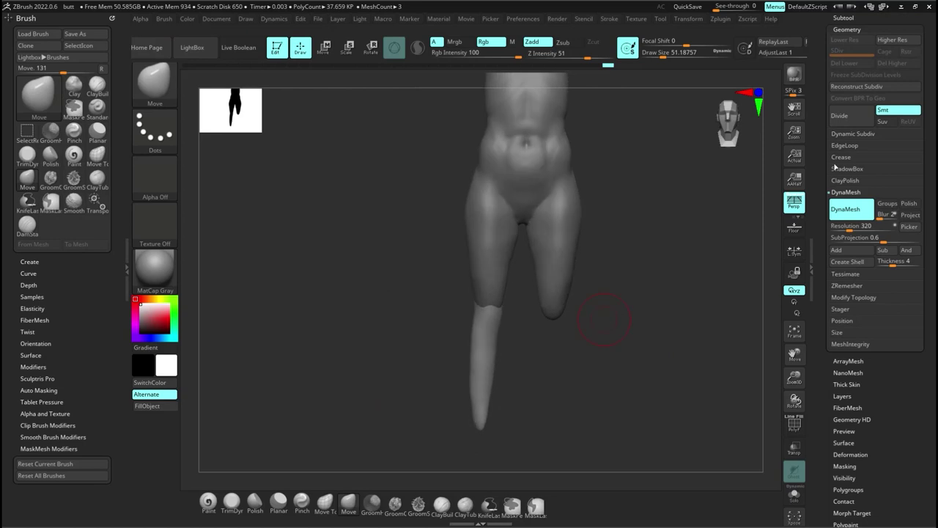
# Step: Move the PM3D_Cube3D1 torso subtool below the buttock in the subtool order and merge it down with the lower leg
pyautogui.moveTo(832, 168); pyautogui.dragTo(833, 323)
pyautogui.click(843, 168)
pyautogui.click(863, 218)
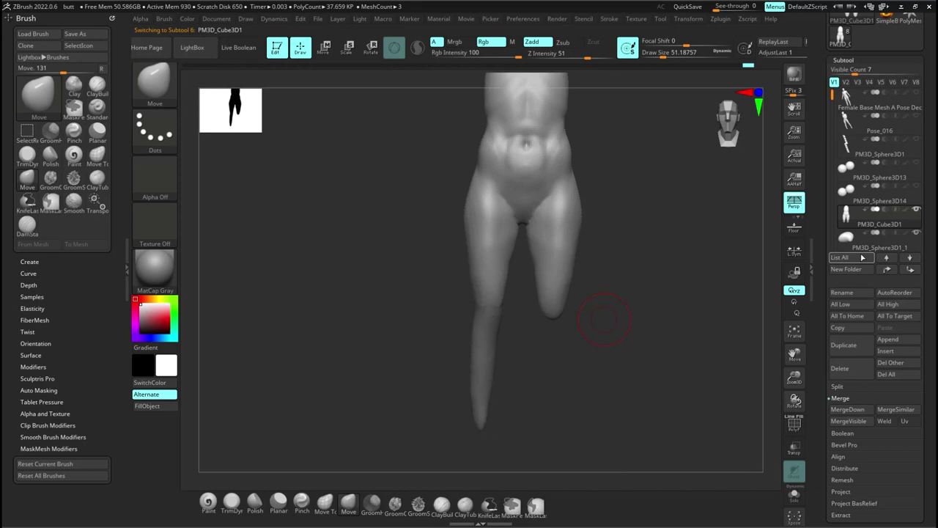
pyautogui.moveTo(876, 222); pyautogui.dragTo(872, 246)
pyautogui.click(847, 410)
pyautogui.click(763, 430)
# Step: Fuse the merged torso and lower leg into one mesh with DynaMesh at resolution 320
pyautogui.moveTo(853, 506); pyautogui.dragTo(853, 338)
pyautogui.click(850, 345)
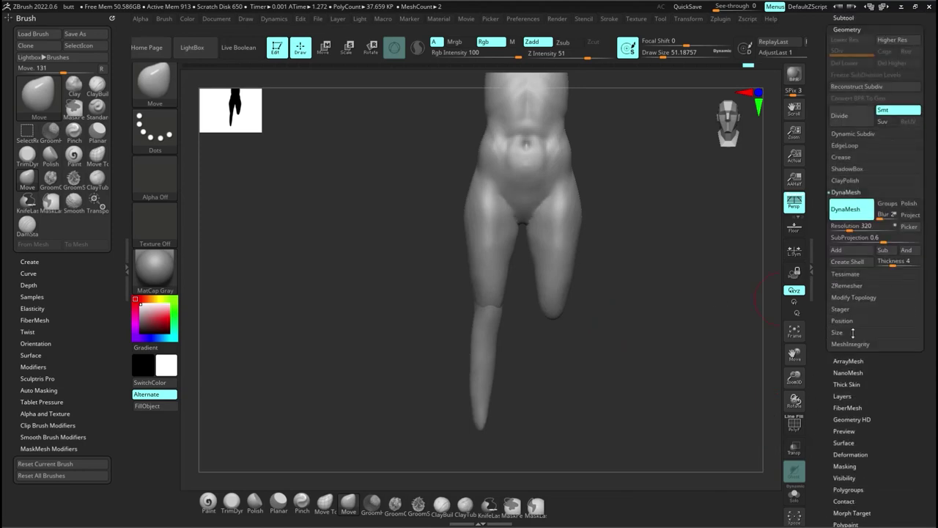
pyautogui.keyDown('ctrl'); pyautogui.moveTo(622, 347); pyautogui.dragTo(637, 362); pyautogui.keyUp('ctrl')
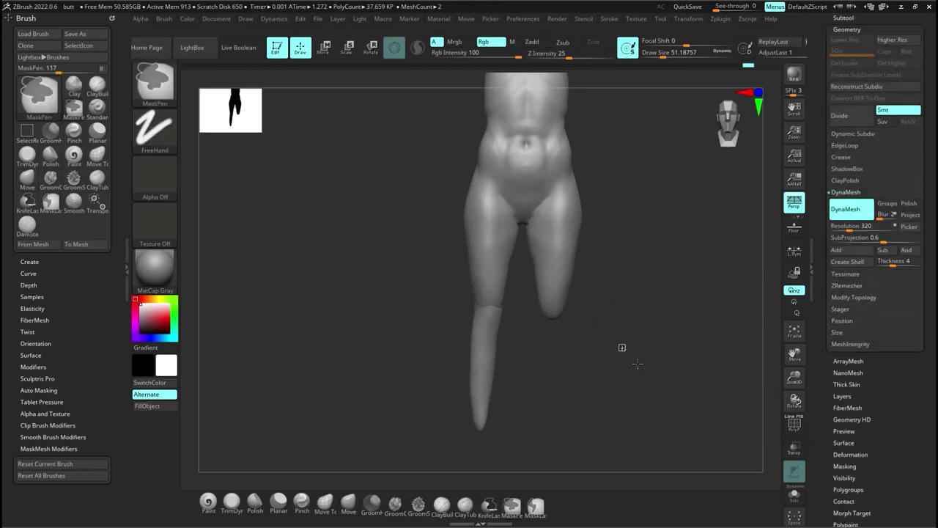
pyautogui.moveTo(495, 348)
pyautogui.keyDown('ctrl'); pyautogui.mouseDown(button='right')
pyautogui.moveTo(528, 413)
pyautogui.moveTo(562, 289)
pyautogui.moveTo(505, 306)
pyautogui.moveTo(559, 268)
pyautogui.mouseUp(button='right'); pyautogui.keyUp('ctrl')
pyautogui.keyDown('alt'); pyautogui.moveTo(625, 265); pyautogui.dragTo(622, 352, button='right'); pyautogui.keyUp('alt')
# Step: Select the PM3D_Sphere3D1_1 buttock subtool and open its Deformation settings
pyautogui.click(844, 18)
pyautogui.click(873, 152)
pyautogui.scroll(-3, 852, 393)
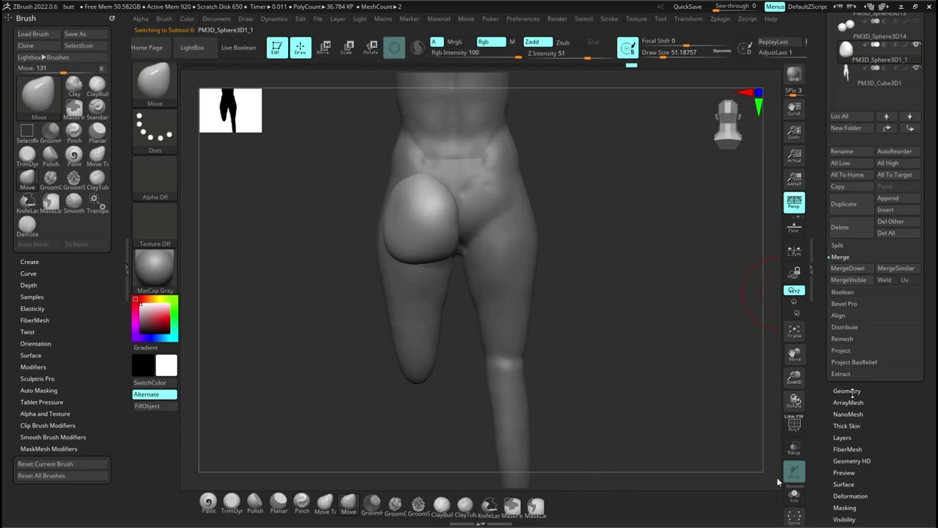
pyautogui.click(847, 390)
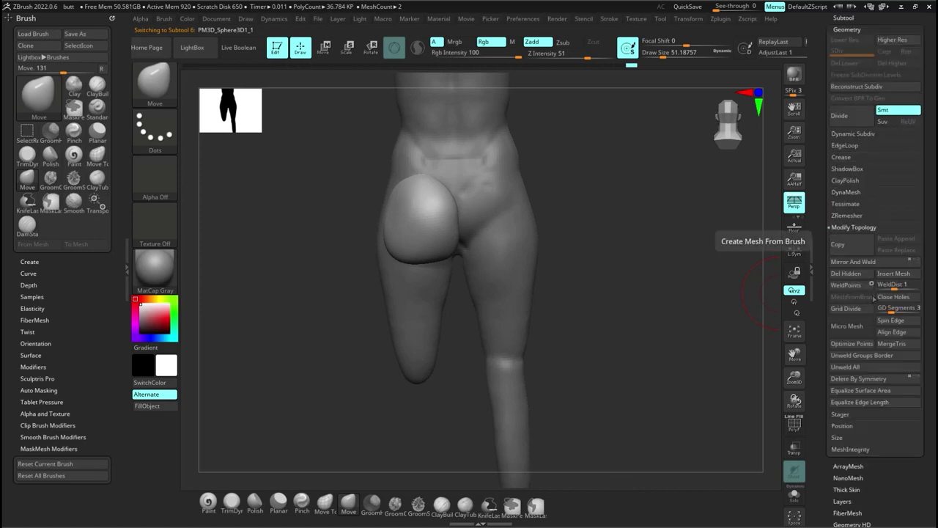
pyautogui.moveTo(826, 482); pyautogui.dragTo(826, 333)
pyautogui.click(849, 412)
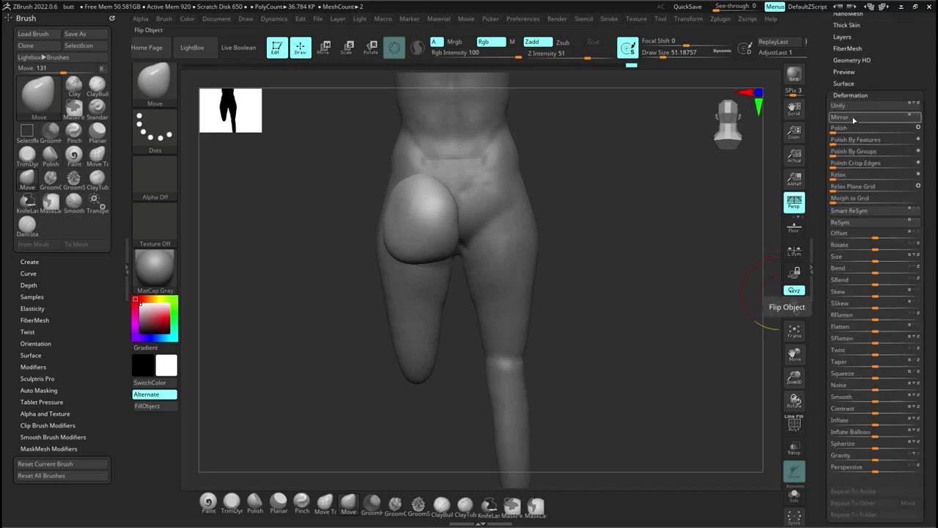
# Step: Try flipping the single buttock with Mirror and duplicating it with Mirror And Weld
pyautogui.click(853, 120)
pyautogui.click(844, 215)
pyautogui.click(866, 250)
pyautogui.moveTo(623, 220); pyautogui.dragTo(486, 331)
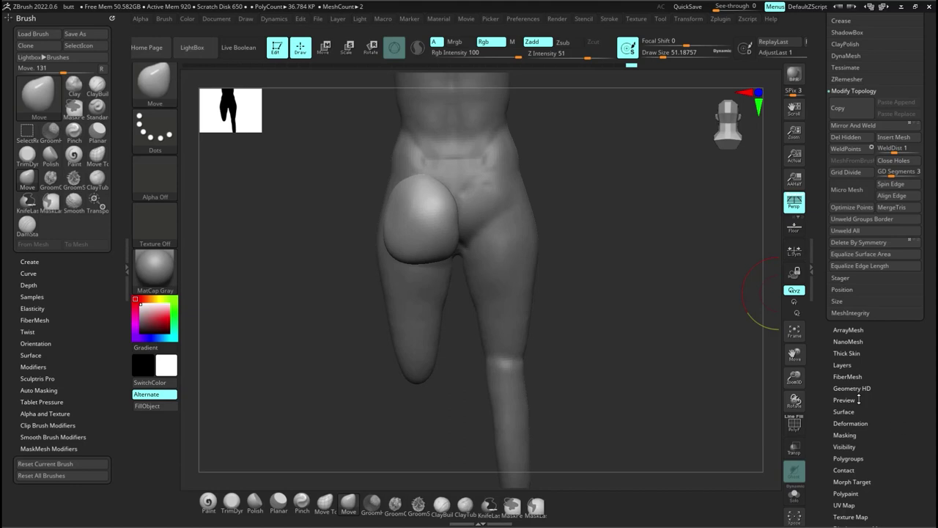
# Step: Flip the single buttock to the other side of the pelvis with the Mirror deformation
pyautogui.click(848, 422)
pyautogui.click(840, 118)
pyautogui.moveTo(821, 268); pyautogui.dragTo(812, 371)
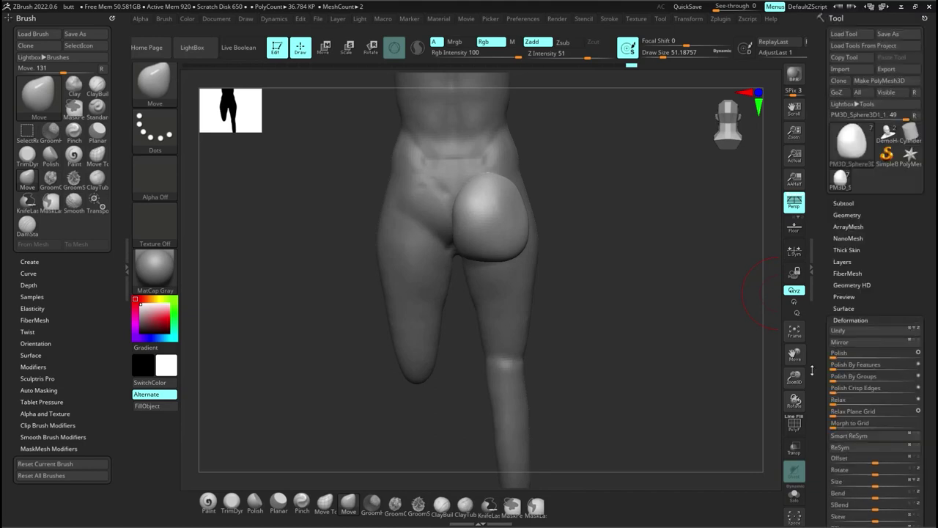
pyautogui.click(846, 214)
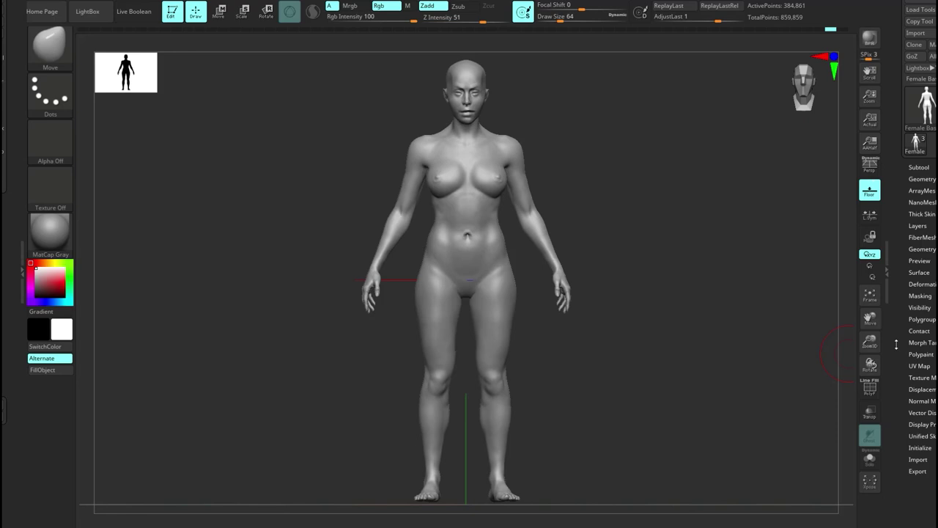
# Step: Demonstrate the Mirror deformation on the full female base mesh by flipping the figure back and forth
pyautogui.click(927, 283)
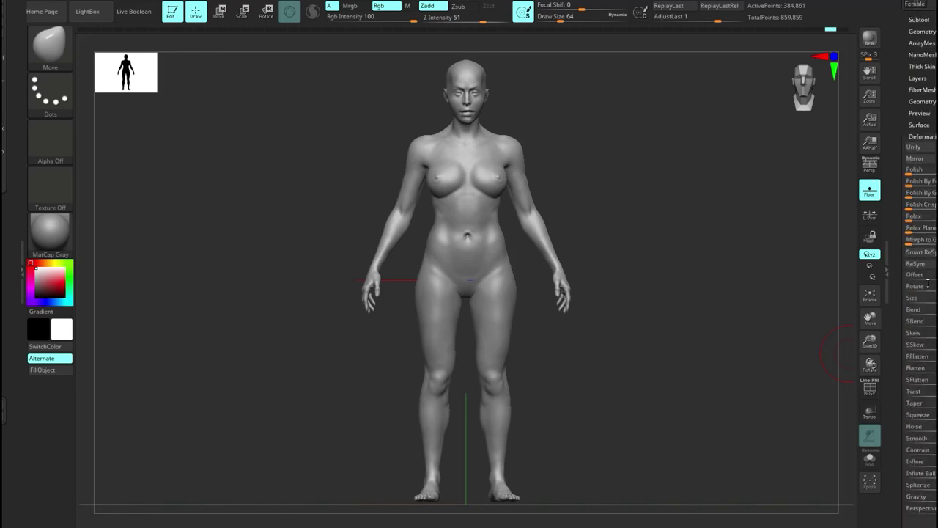
pyautogui.click(915, 160)
pyautogui.click(915, 160)
pyautogui.click(915, 160)
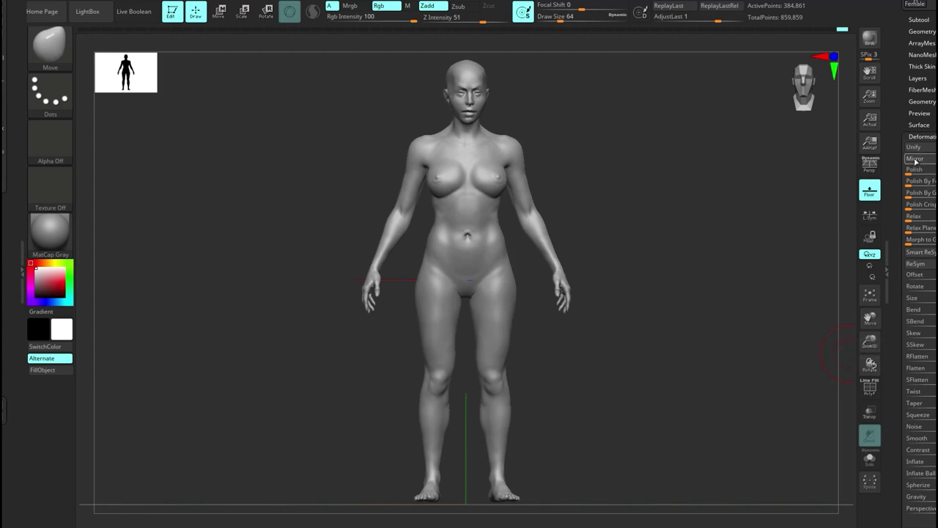
pyautogui.click(915, 159)
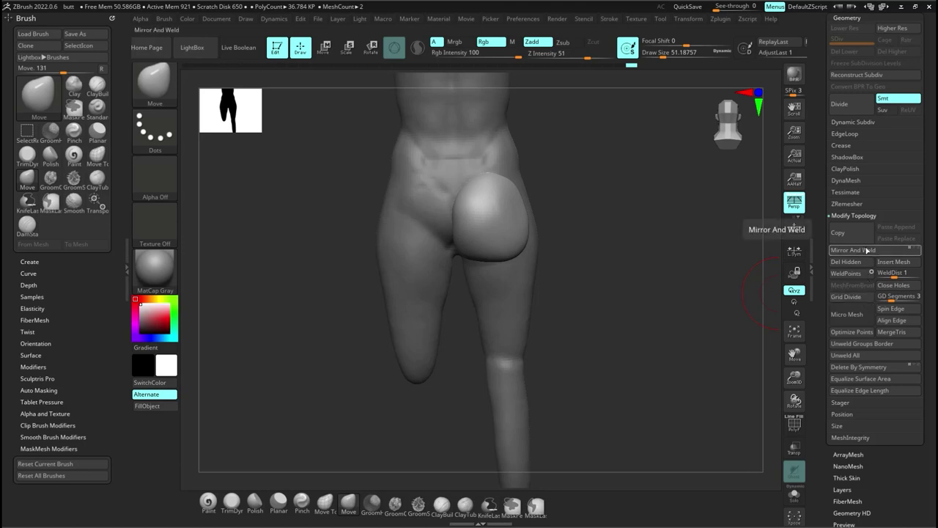
# Step: Create the matching second buttock with Mirror And Weld
pyautogui.click(867, 250)
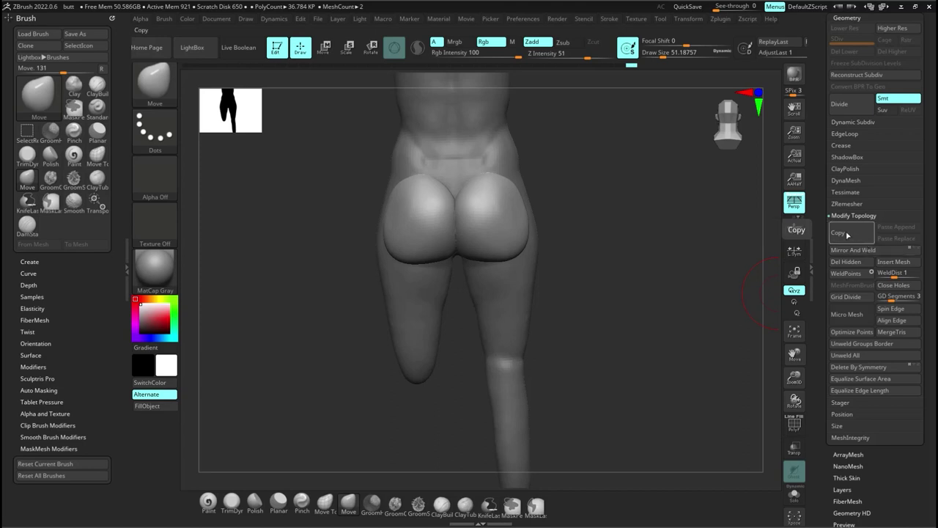
pyautogui.moveTo(576, 341)
pyautogui.mouseDown()
pyautogui.moveTo(570, 262)
pyautogui.moveTo(574, 300)
pyautogui.moveTo(565, 302)
pyautogui.mouseUp()
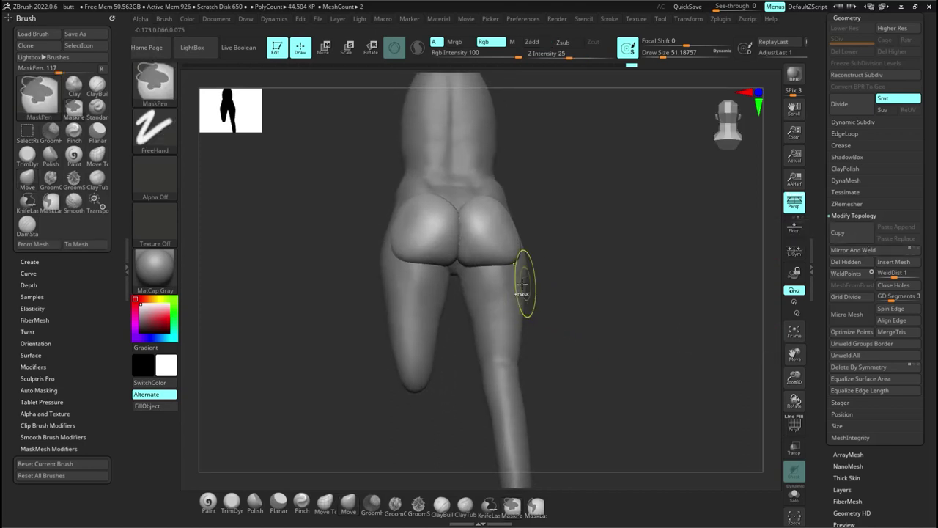
pyautogui.moveTo(521, 283)
pyautogui.keyDown('ctrl'); pyautogui.mouseDown(button='right')
pyautogui.moveTo(519, 391)
pyautogui.moveTo(477, 243)
pyautogui.moveTo(473, 273)
pyautogui.mouseUp(button='right'); pyautogui.keyUp('ctrl')
# Step: Compare the shape of the paired buttocks with the Female Base Mesh reference by toggling its visibility
pyautogui.moveTo(827, 55); pyautogui.dragTo(827, 253)
pyautogui.click(851, 203)
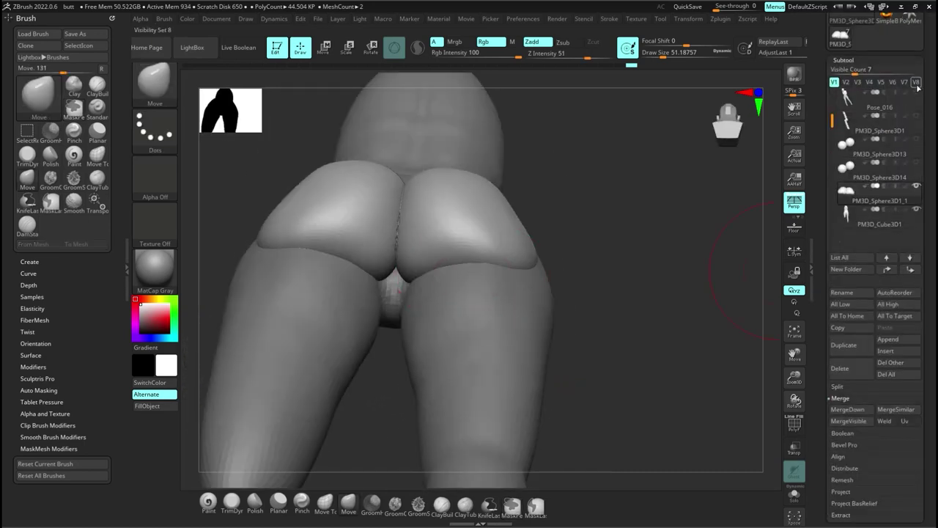
pyautogui.moveTo(918, 97)
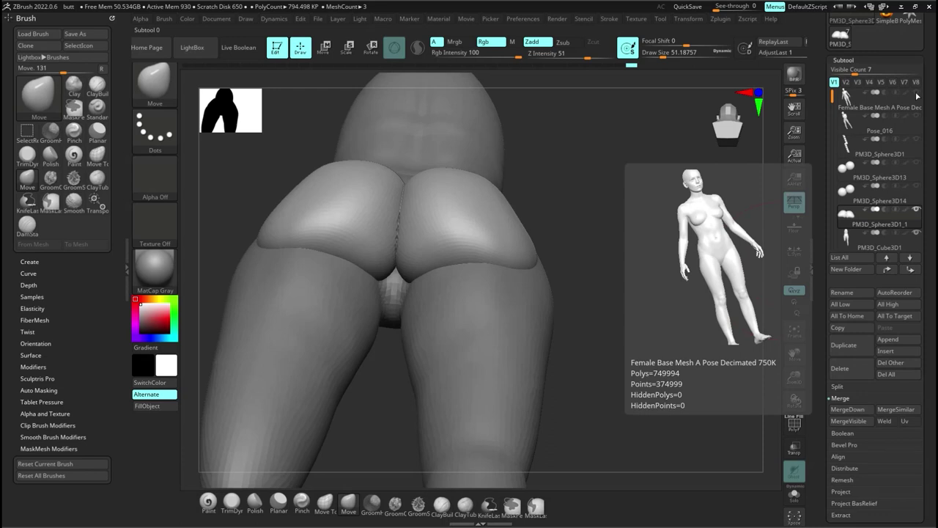
pyautogui.click(917, 95)
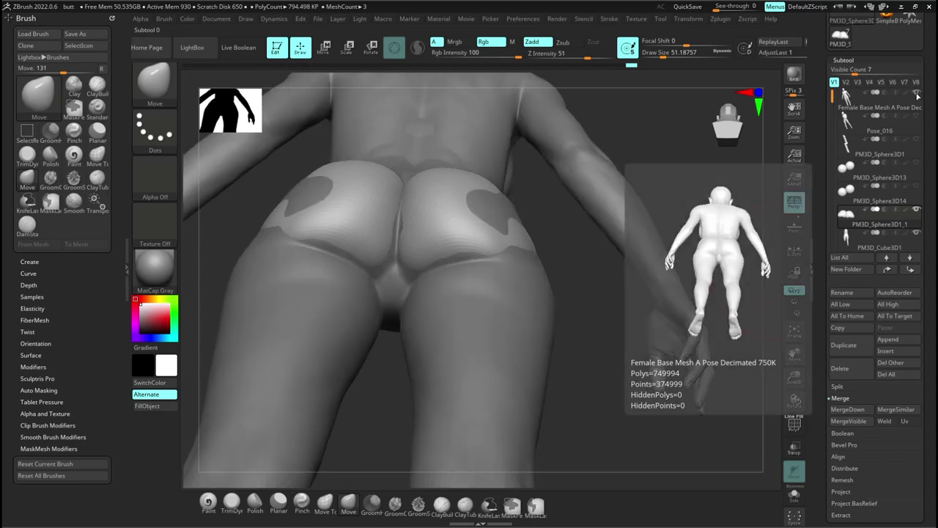
pyautogui.click(917, 94)
pyautogui.click(917, 95)
pyautogui.click(917, 95)
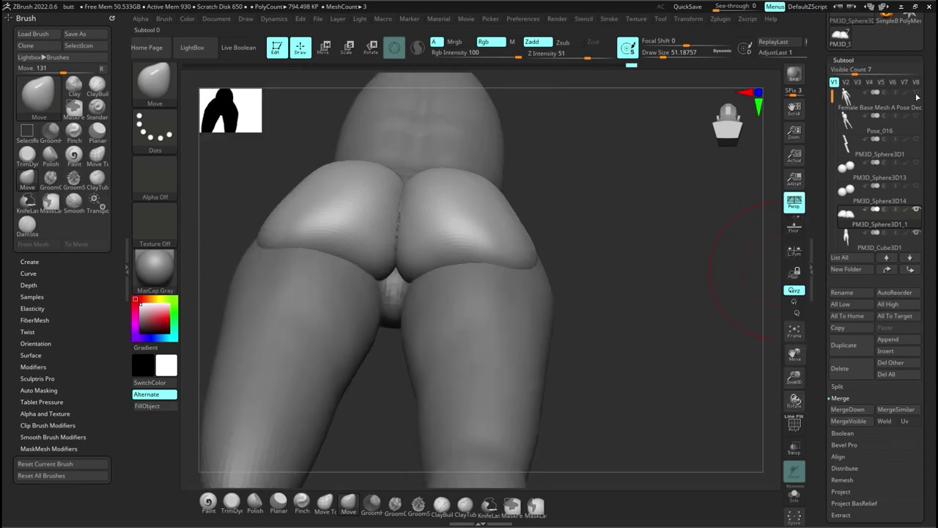
pyautogui.moveTo(555, 280); pyautogui.dragTo(555, 357)
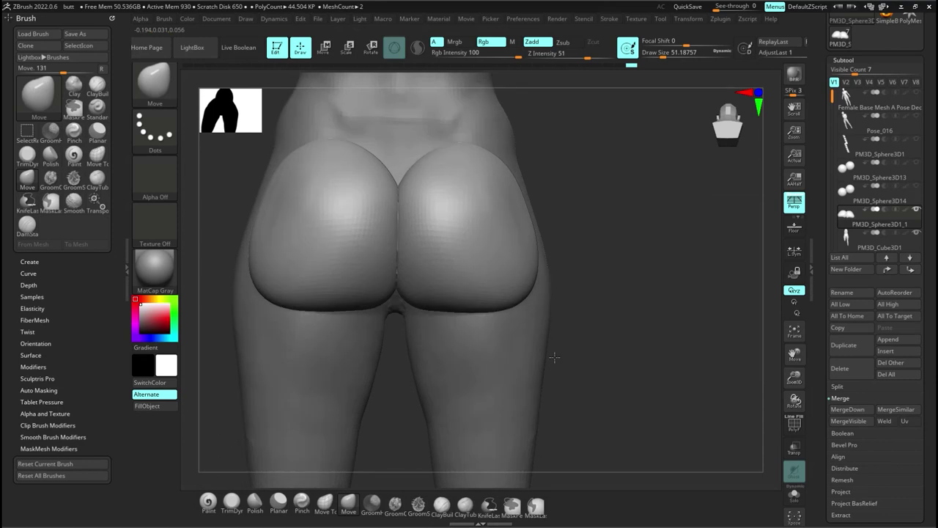
pyautogui.moveTo(555, 357)
pyautogui.mouseDown()
pyautogui.moveTo(550, 338)
pyautogui.moveTo(616, 308)
pyautogui.moveTo(538, 352)
pyautogui.moveTo(630, 350)
pyautogui.moveTo(549, 345)
pyautogui.mouseUp()
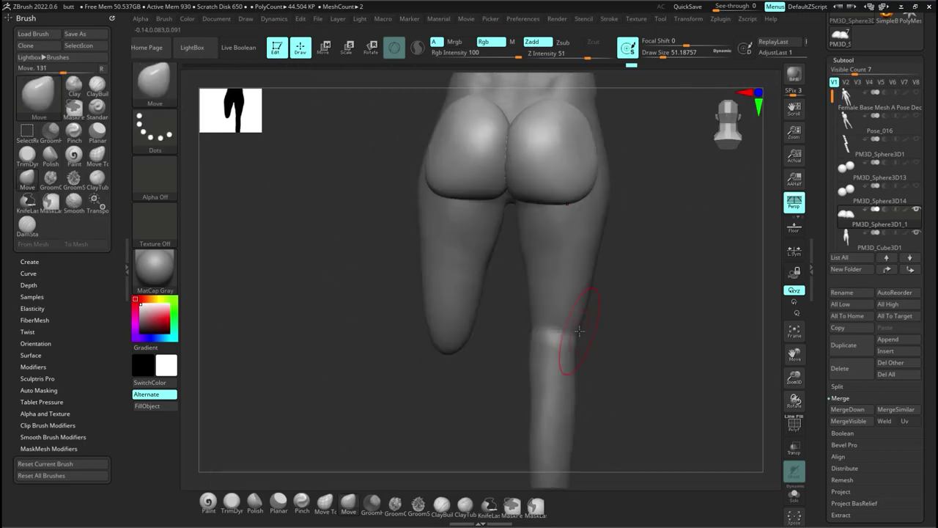
# Step: Select the torso and leg subtool, then build up and smooth the knee and calf with the ClayBuildup and Smooth brushes
pyautogui.keyDown('alt'); pyautogui.click(524, 331); pyautogui.keyUp('alt')
pyautogui.press('b')
pyautogui.press('c')
pyautogui.press('b')
pyautogui.moveTo(511, 324); pyautogui.dragTo(569, 331, button='right')
pyautogui.moveTo(569, 331); pyautogui.dragTo(509, 325)
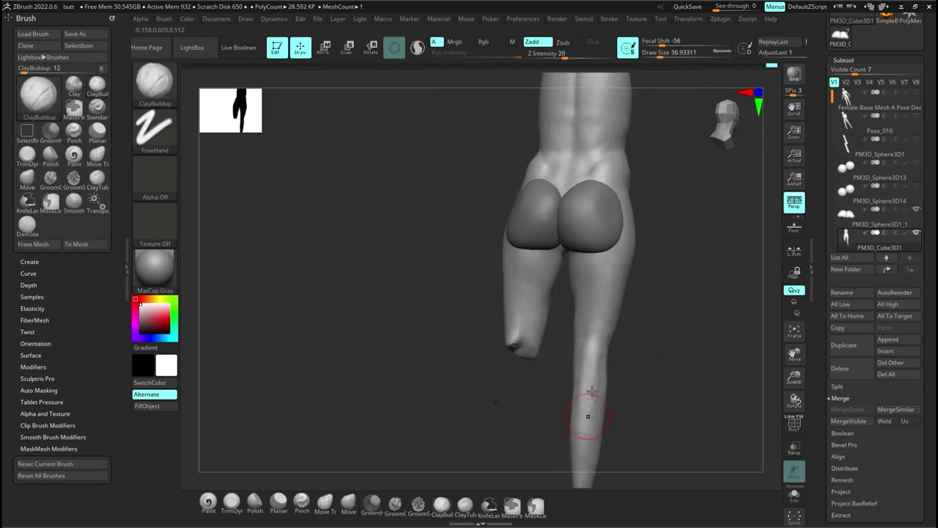
pyautogui.press('shift')
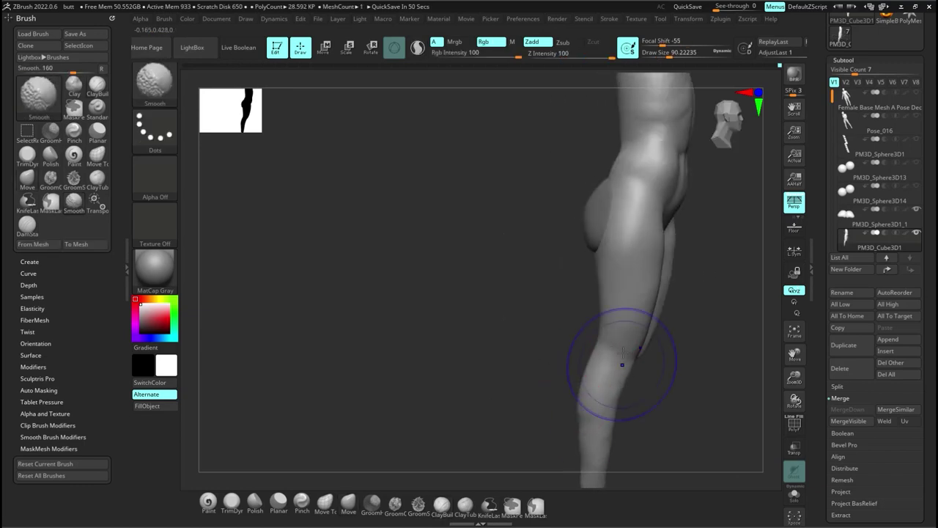
pyautogui.moveTo(639, 356); pyautogui.dragTo(620, 384)
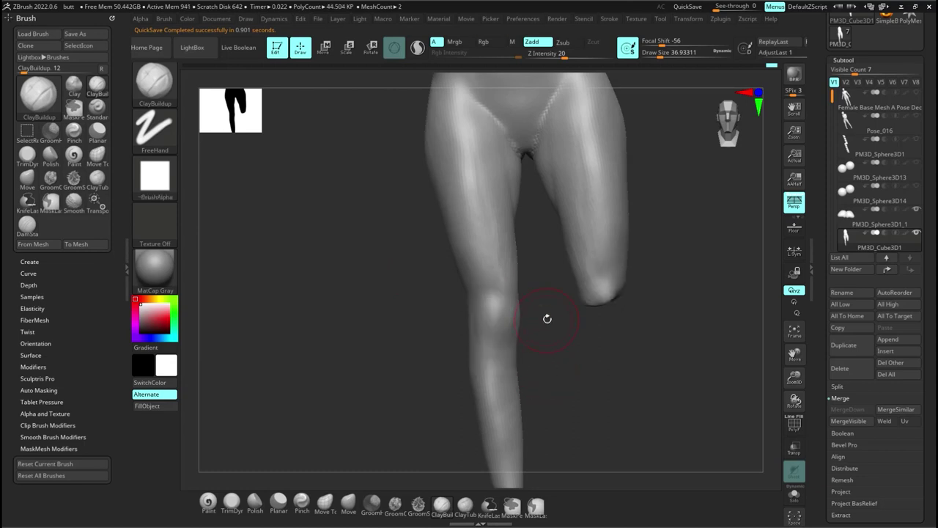
# Step: Build up the kneecap with ClayBuildup and carve its outline with the DamStandard brush
pyautogui.moveTo(494, 319); pyautogui.dragTo(494, 313)
pyautogui.moveTo(586, 354)
pyautogui.mouseDown()
pyautogui.moveTo(545, 354)
pyautogui.moveTo(565, 354)
pyautogui.mouseUp()
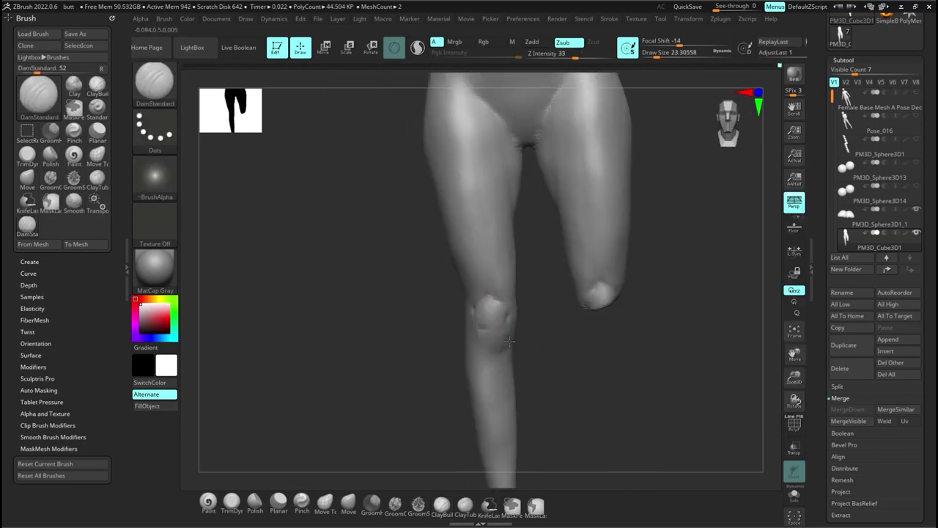
pyautogui.moveTo(509, 341); pyautogui.dragTo(498, 351)
pyautogui.moveTo(518, 360); pyautogui.dragTo(480, 274, button='right')
# Step: Build up the shin and inner calf below the kneecap with the ClayBuildup brush
pyautogui.press('b')
pyautogui.press('c')
pyautogui.press('b')
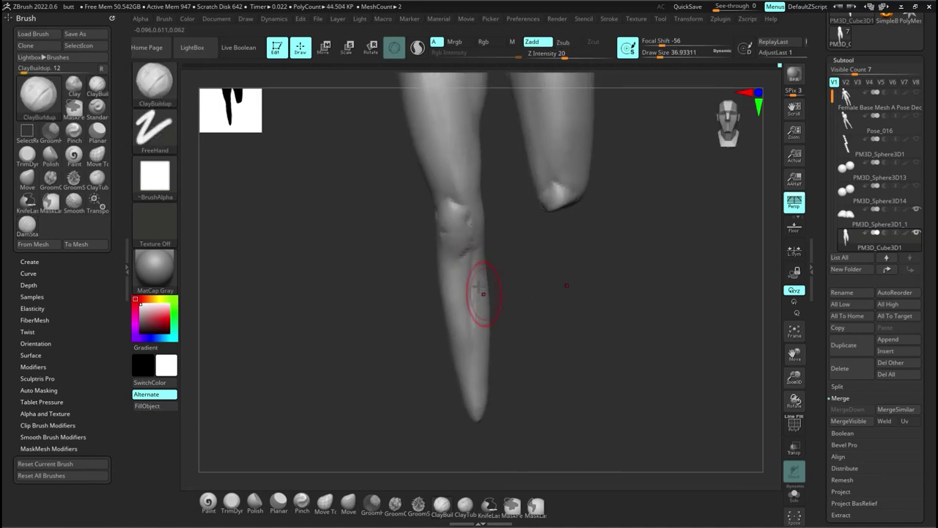
pyautogui.moveTo(463, 263); pyautogui.dragTo(466, 334)
pyautogui.moveTo(513, 308); pyautogui.dragTo(522, 304, button='right')
pyautogui.moveTo(473, 257)
pyautogui.mouseDown()
pyautogui.moveTo(464, 292)
pyautogui.moveTo(476, 388)
pyautogui.moveTo(479, 297)
pyautogui.mouseUp()
pyautogui.moveTo(527, 301)
pyautogui.mouseDown(button='right')
pyautogui.moveTo(472, 318)
pyautogui.moveTo(536, 303)
pyautogui.moveTo(505, 398)
pyautogui.moveTo(500, 376)
pyautogui.mouseUp(button='right')
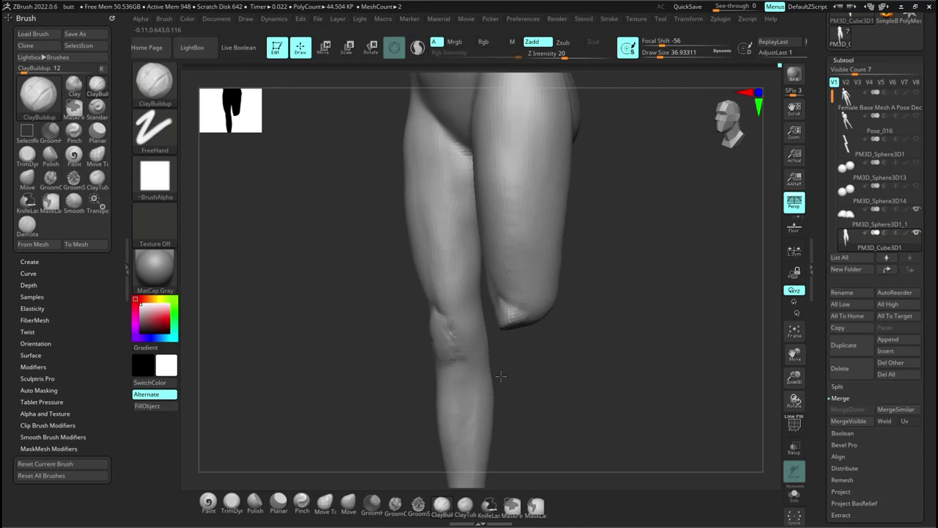
# Step: Try to isolate the thighs by hiding the torso and the lower leg
pyautogui.moveTo(500, 376)
pyautogui.mouseDown()
pyautogui.moveTo(450, 286)
pyautogui.moveTo(527, 404)
pyautogui.moveTo(587, 296)
pyautogui.mouseUp()
pyautogui.keyDown('ctrl'); pyautogui.keyDown('shift'); pyautogui.moveTo(513, 283); pyautogui.dragTo(632, 316); pyautogui.keyUp('shift'); pyautogui.keyUp('ctrl')
pyautogui.keyDown('ctrl'); pyautogui.keyDown('shift'); pyautogui.click(614, 312); pyautogui.keyUp('shift'); pyautogui.keyUp('ctrl')
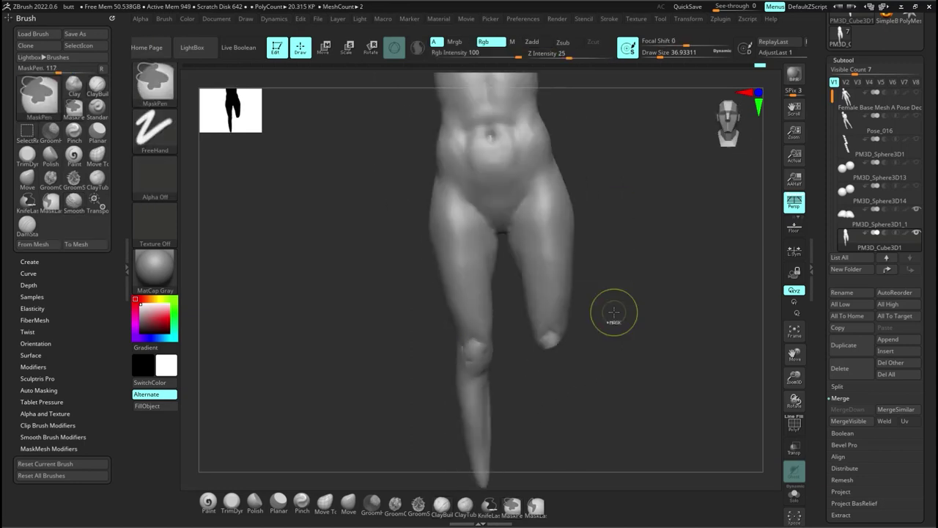
pyautogui.keyDown('ctrl'); pyautogui.keyDown('shift'); pyautogui.moveTo(633, 382); pyautogui.dragTo(526, 321); pyautogui.keyUp('shift'); pyautogui.keyUp('ctrl')
pyautogui.moveTo(643, 308)
pyautogui.keyDown('ctrl'); pyautogui.keyDown('shift'); pyautogui.mouseDown()
pyautogui.moveTo(653, 301)
pyautogui.moveTo(625, 303)
pyautogui.mouseUp(); pyautogui.keyUp('shift'); pyautogui.keyUp('ctrl')
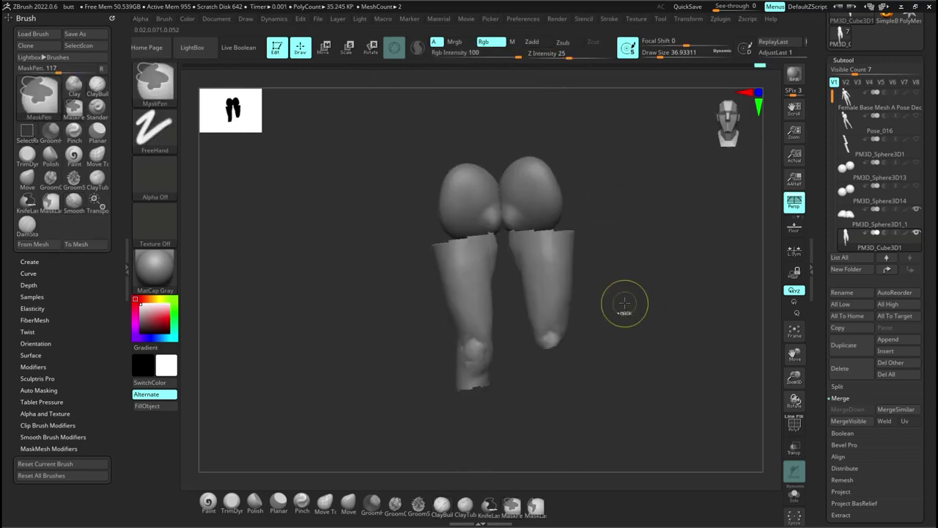
pyautogui.keyDown('ctrl'); pyautogui.keyDown('shift'); pyautogui.click(628, 303); pyautogui.keyUp('shift'); pyautogui.keyUp('ctrl')
pyautogui.keyDown('ctrl'); pyautogui.keyDown('shift'); pyautogui.moveTo(632, 376); pyautogui.dragTo(518, 246); pyautogui.keyUp('shift'); pyautogui.keyUp('ctrl')
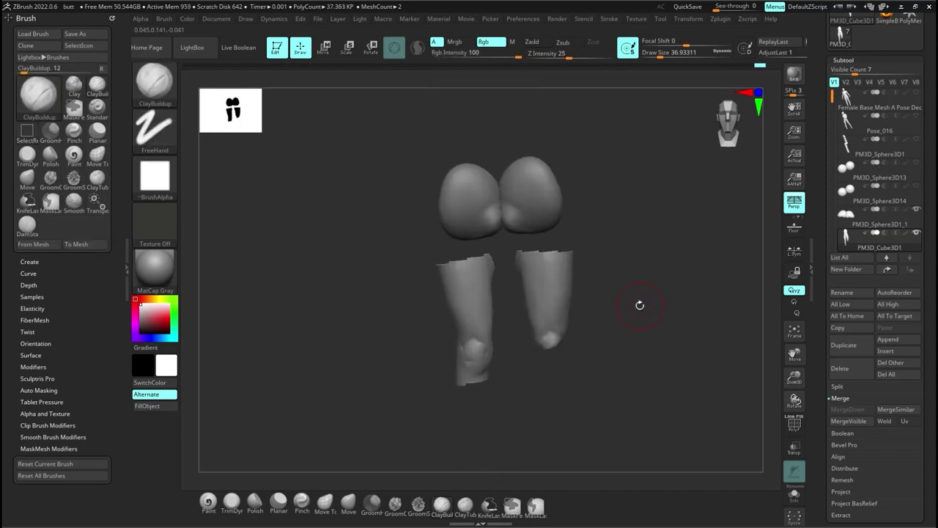
pyautogui.press('ctrl')
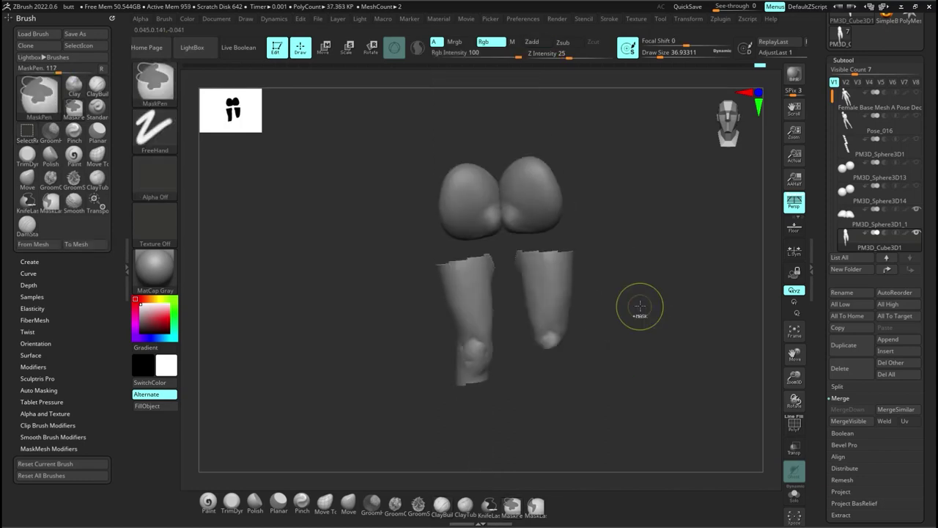
pyautogui.hotkey('ctrl', 'z')
# Step: Mirror the completed leg across the body to replace the unfinished thigh on the other side
pyautogui.moveTo(590, 335)
pyautogui.mouseDown()
pyautogui.moveTo(563, 345)
pyautogui.moveTo(675, 327)
pyautogui.moveTo(589, 335)
pyautogui.mouseUp()
pyautogui.moveTo(823, 355); pyautogui.dragTo(822, 325)
pyautogui.click(848, 507)
pyautogui.moveTo(589, 334); pyautogui.dragTo(479, 344)
pyautogui.moveTo(479, 344); pyautogui.dragTo(466, 255, button='right')
# Step: Check PM3D_Cube3D1 against the reference figure and reshape the backs of its knees and calves with the Smooth and Move brushes
pyautogui.moveTo(828, 18); pyautogui.dragTo(828, 193)
pyautogui.click(844, 192)
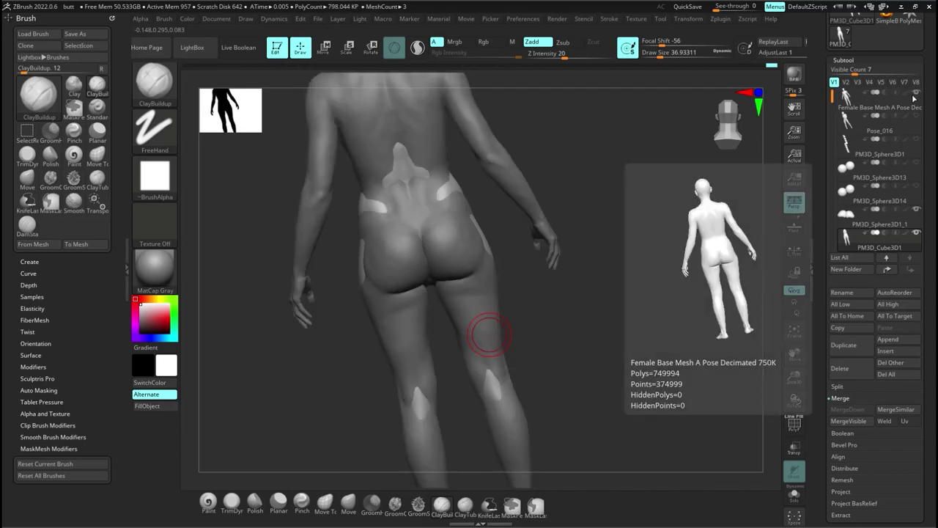
pyautogui.click(854, 233)
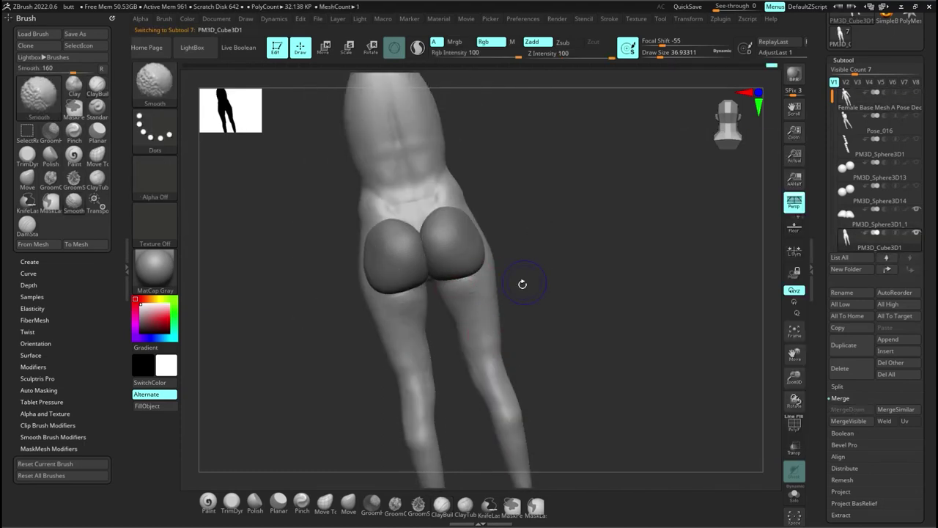
pyautogui.moveTo(495, 335)
pyautogui.mouseDown(button='right')
pyautogui.moveTo(506, 321)
pyautogui.moveTo(493, 337)
pyautogui.moveTo(517, 328)
pyautogui.mouseUp(button='right')
pyautogui.press('shift')
pyautogui.press('b')
pyautogui.press('m')
pyautogui.press('v')
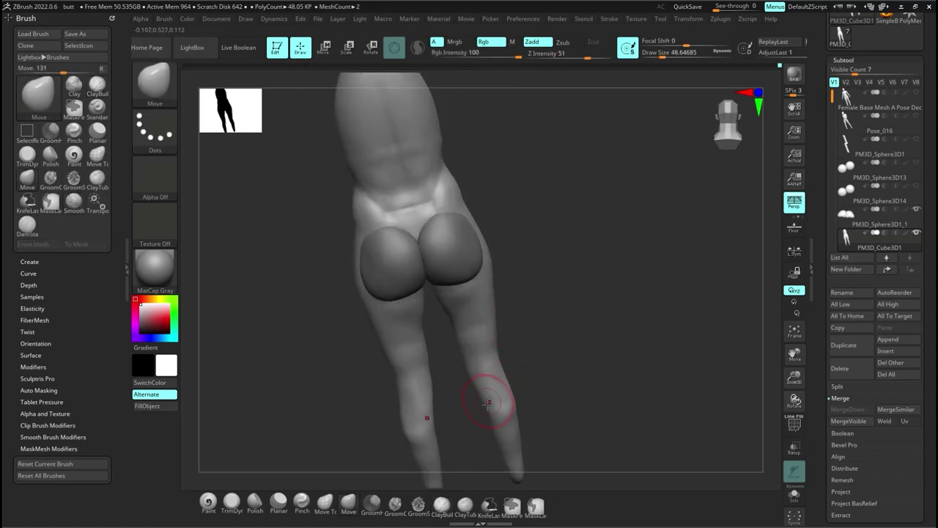
pyautogui.moveTo(490, 401)
pyautogui.mouseDown(button='right')
pyautogui.moveTo(529, 328)
pyautogui.moveTo(534, 376)
pyautogui.moveTo(507, 384)
pyautogui.moveTo(505, 427)
pyautogui.moveTo(524, 370)
pyautogui.mouseUp(button='right')
pyautogui.moveTo(514, 344)
pyautogui.keyDown('shift'); pyautogui.mouseDown()
pyautogui.moveTo(490, 289)
pyautogui.moveTo(505, 321)
pyautogui.mouseUp(); pyautogui.keyUp('shift')
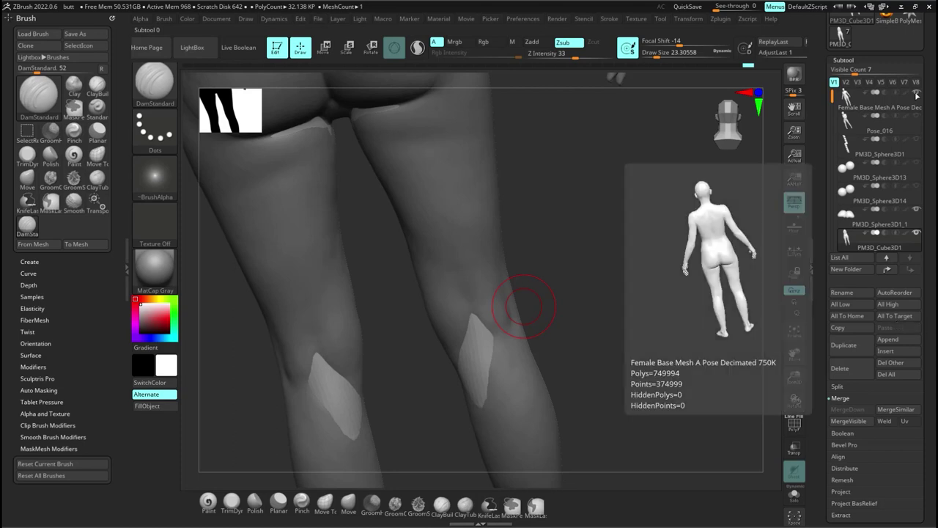
# Step: Fill and smooth the backs of the knees and upper calves to the reference with the ClayBuildup and Smooth brushes
pyautogui.click(916, 94)
pyautogui.click(442, 506)
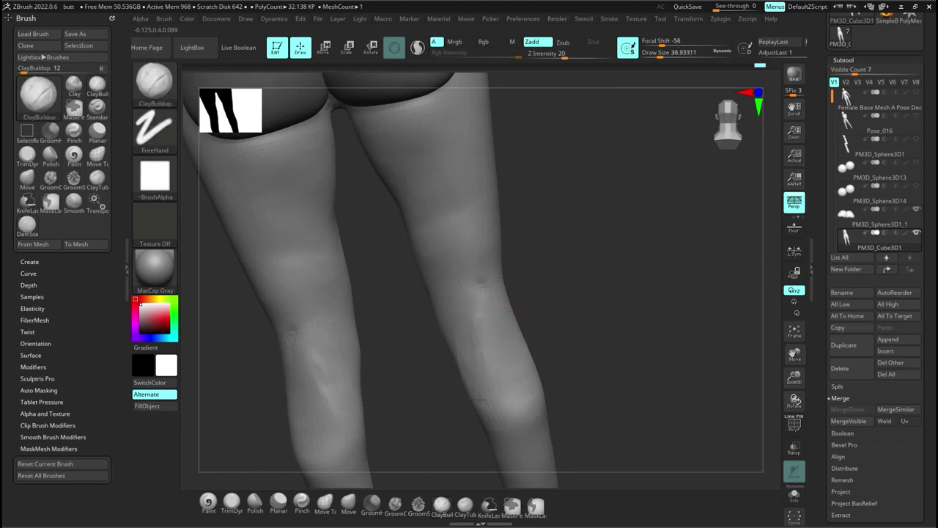
pyautogui.click(916, 95)
pyautogui.keyDown('shift'); pyautogui.moveTo(476, 356); pyautogui.dragTo(486, 390); pyautogui.keyUp('shift')
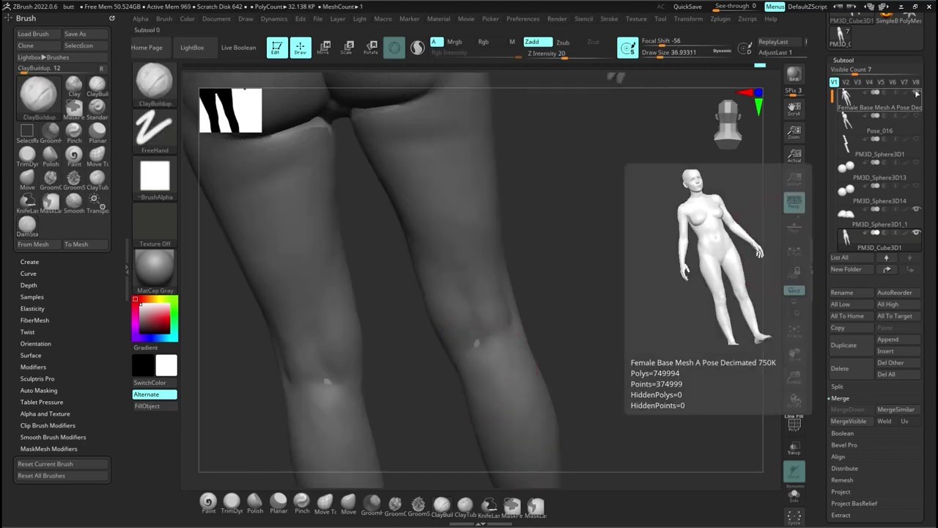
pyautogui.click(916, 94)
pyautogui.moveTo(491, 291)
pyautogui.mouseDown()
pyautogui.moveTo(506, 388)
pyautogui.moveTo(484, 335)
pyautogui.moveTo(514, 370)
pyautogui.moveTo(495, 386)
pyautogui.moveTo(518, 419)
pyautogui.mouseUp()
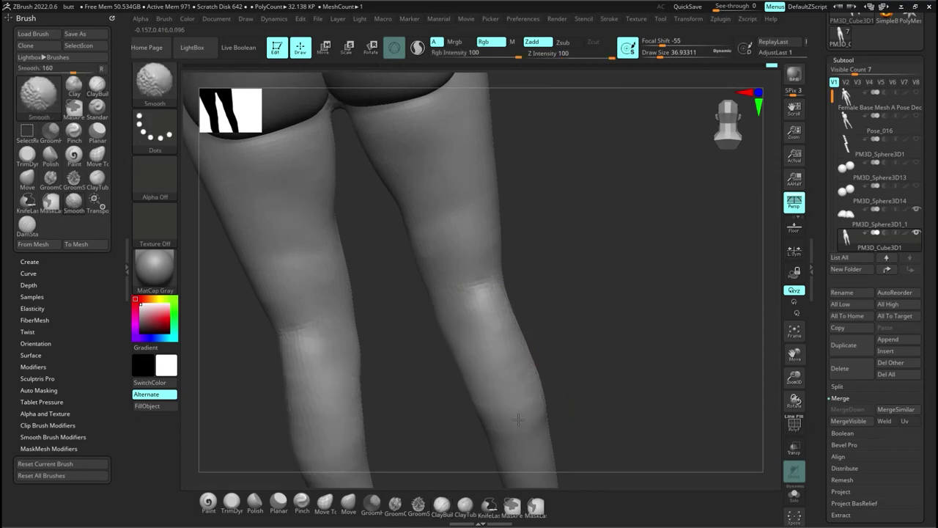
# Step: Shape the outer calves with the Move brush and build up and smooth the lower legs with ClayBuildup
pyautogui.press('b')
pyautogui.press('m')
pyautogui.press('v')
pyautogui.moveTo(572, 408); pyautogui.dragTo(552, 389)
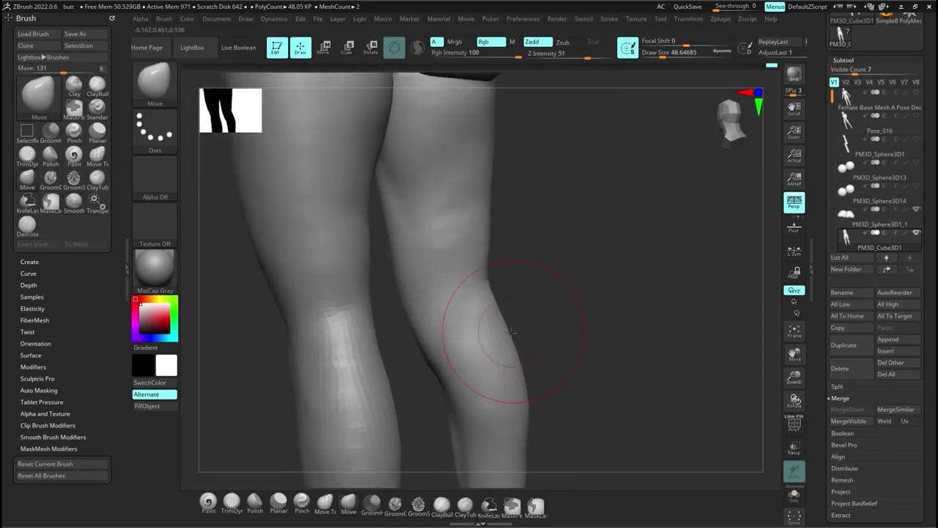
pyautogui.moveTo(568, 345)
pyautogui.mouseDown()
pyautogui.moveTo(618, 356)
pyautogui.moveTo(619, 366)
pyautogui.moveTo(565, 373)
pyautogui.moveTo(411, 315)
pyautogui.moveTo(468, 296)
pyautogui.mouseUp()
pyautogui.press('b')
pyautogui.press('c')
pyautogui.press('b')
pyautogui.keyDown('shift'); pyautogui.moveTo(456, 389); pyautogui.dragTo(455, 410); pyautogui.keyUp('shift')
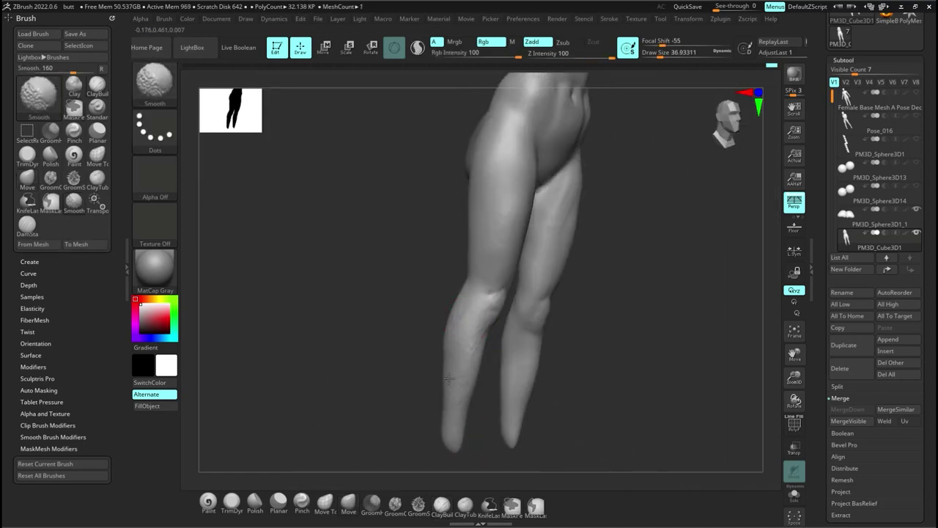
pyautogui.moveTo(399, 367)
pyautogui.keyDown('shift'); pyautogui.mouseDown()
pyautogui.moveTo(503, 345)
pyautogui.moveTo(535, 400)
pyautogui.mouseUp(); pyautogui.keyUp('shift')
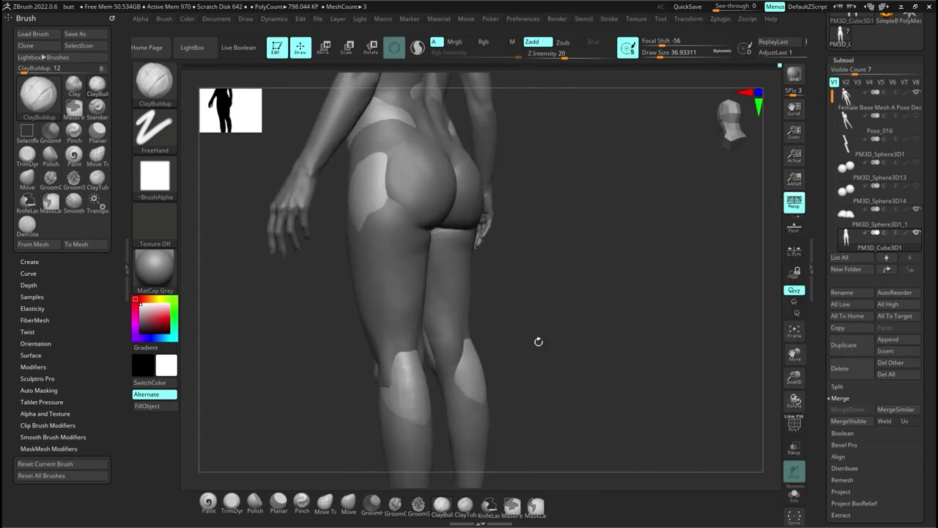
# Step: Adjust the calf silhouettes with the Move brush, smooth the ankles and add volume to the lower calves with ClayBuildup
pyautogui.press('b')
pyautogui.press('m')
pyautogui.press('v')
pyautogui.moveTo(474, 380); pyautogui.dragTo(477, 382)
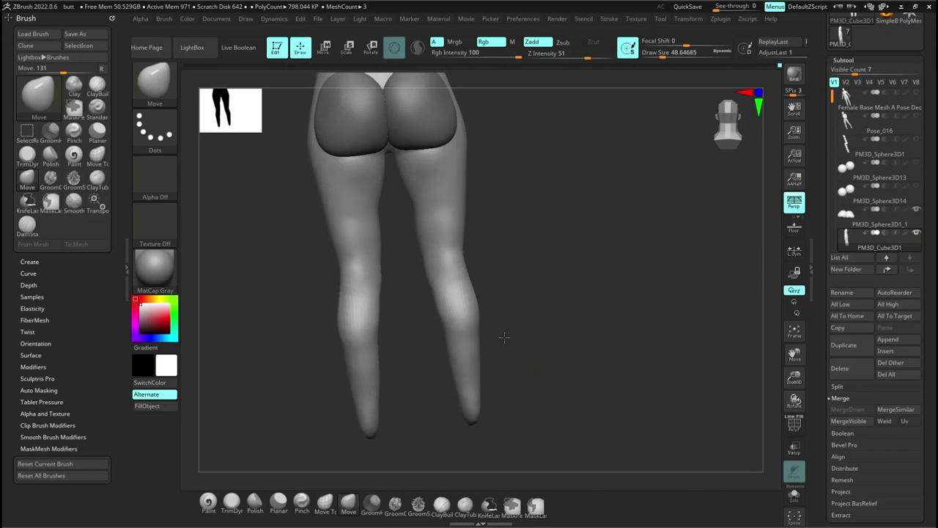
pyautogui.moveTo(446, 335); pyautogui.dragTo(447, 326)
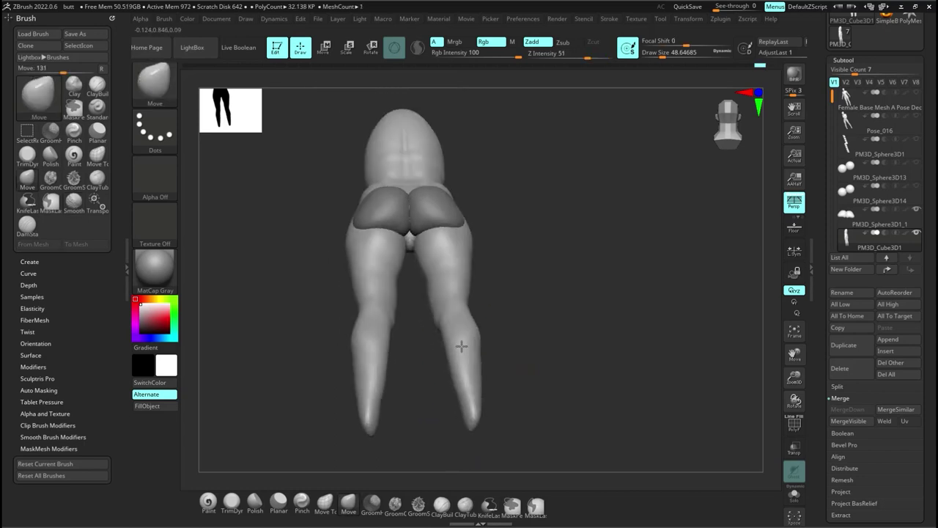
pyautogui.moveTo(462, 346); pyautogui.dragTo(591, 344, button='right')
pyautogui.keyDown('shift'); pyautogui.moveTo(592, 345); pyautogui.dragTo(614, 374); pyautogui.keyUp('shift')
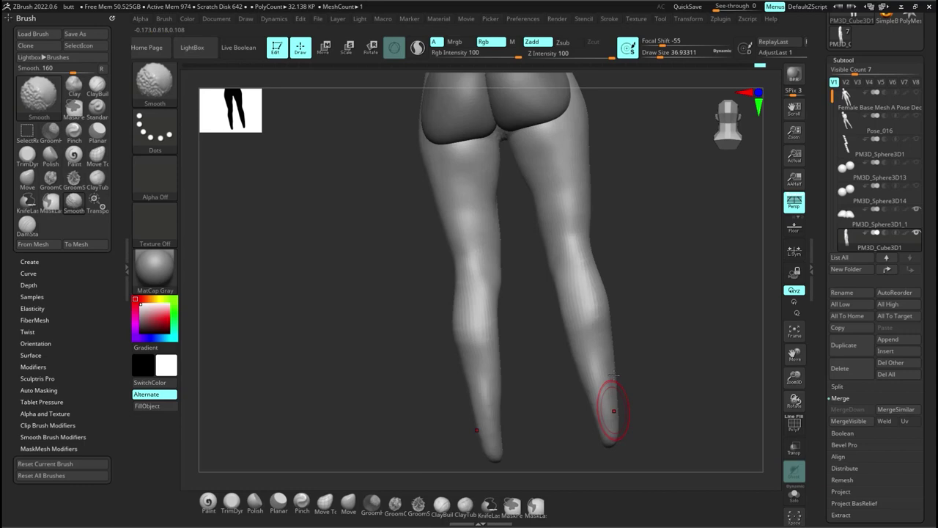
pyautogui.press('b')
pyautogui.press('c')
pyautogui.press('b')
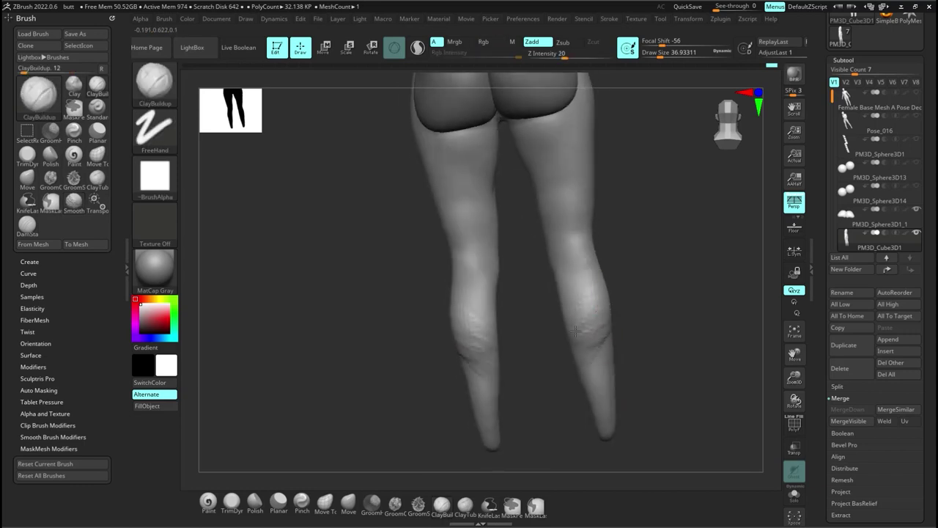
# Step: View hellboy.jpg from the 3d pictures folder in an enlarged viewer window and browse the neighbouring image
pyautogui.moveTo(918, 94)
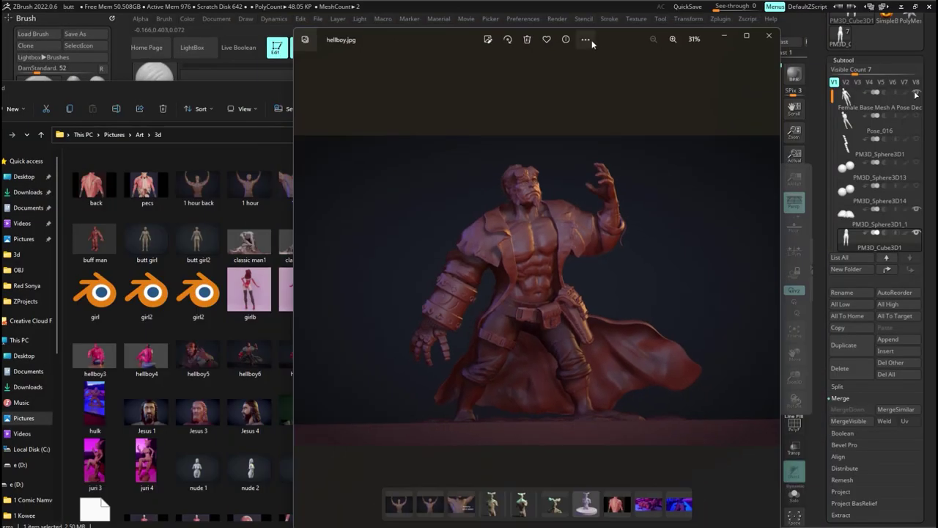
pyautogui.press('Escape')
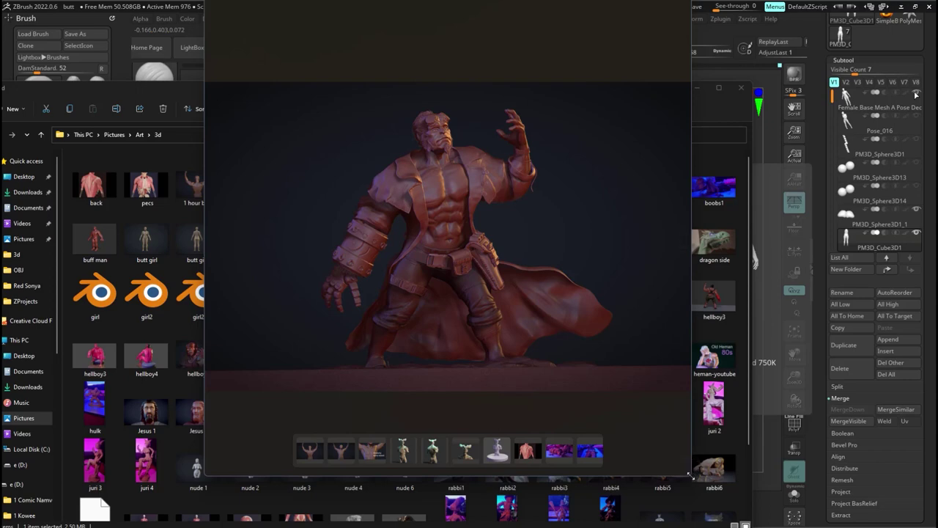
pyautogui.moveTo(692, 475); pyautogui.dragTo(937, 513)
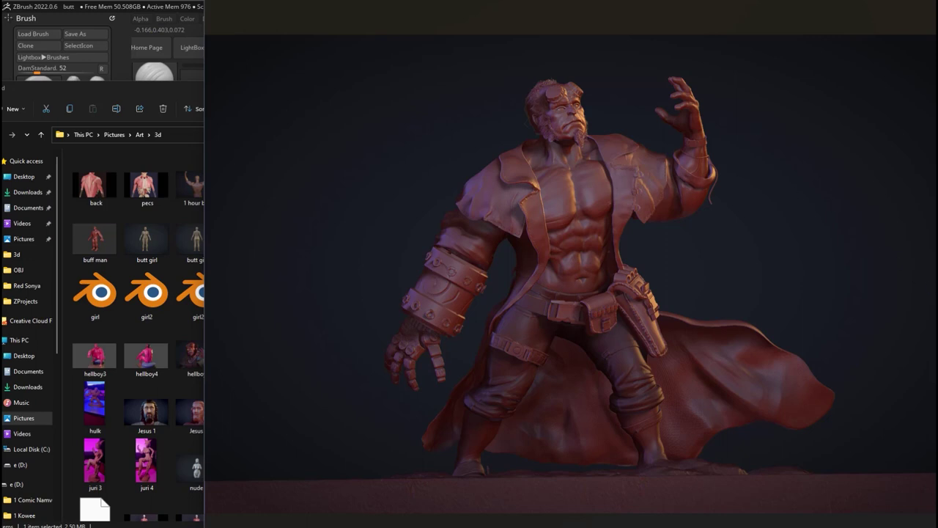
pyautogui.press('Right')
pyautogui.press('Left')
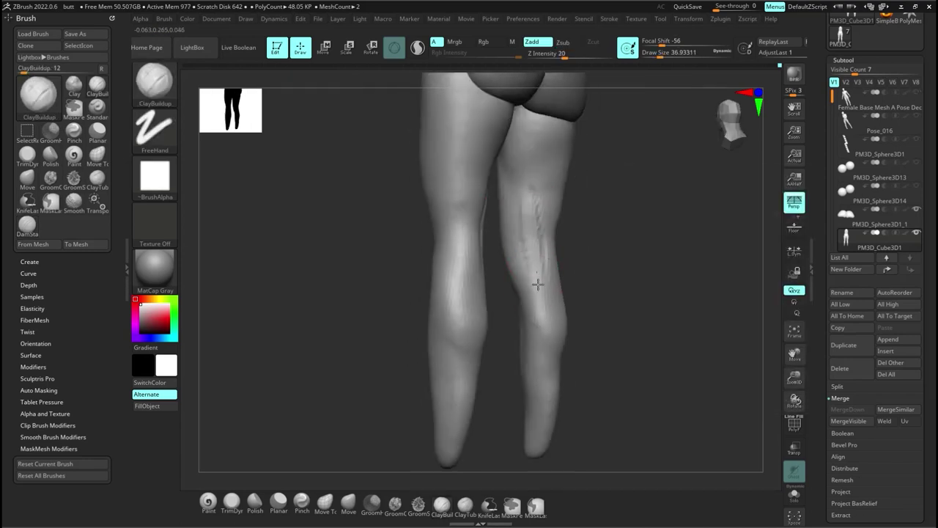
# Step: Smooth the backs of the thighs and knees and remesh the body with DynaMesh at resolution 624
pyautogui.keyDown('shift'); pyautogui.moveTo(519, 210); pyautogui.dragTo(535, 285); pyautogui.keyUp('shift')
pyautogui.moveTo(534, 285); pyautogui.dragTo(670, 265, button='right')
pyautogui.keyDown('alt'); pyautogui.moveTo(670, 266); pyautogui.dragTo(551, 346, button='right'); pyautogui.keyUp('alt')
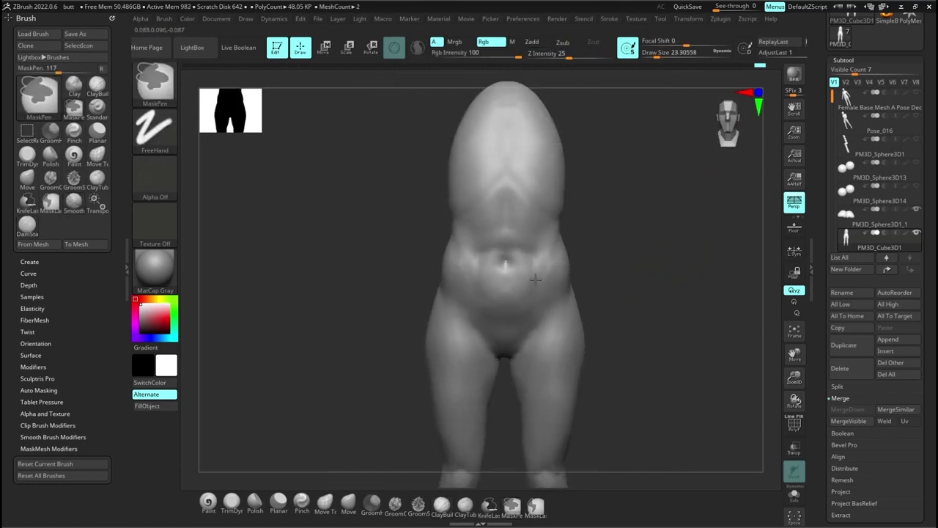
pyautogui.keyDown('ctrl'); pyautogui.moveTo(535, 279); pyautogui.dragTo(535, 246, button='right'); pyautogui.keyUp('ctrl')
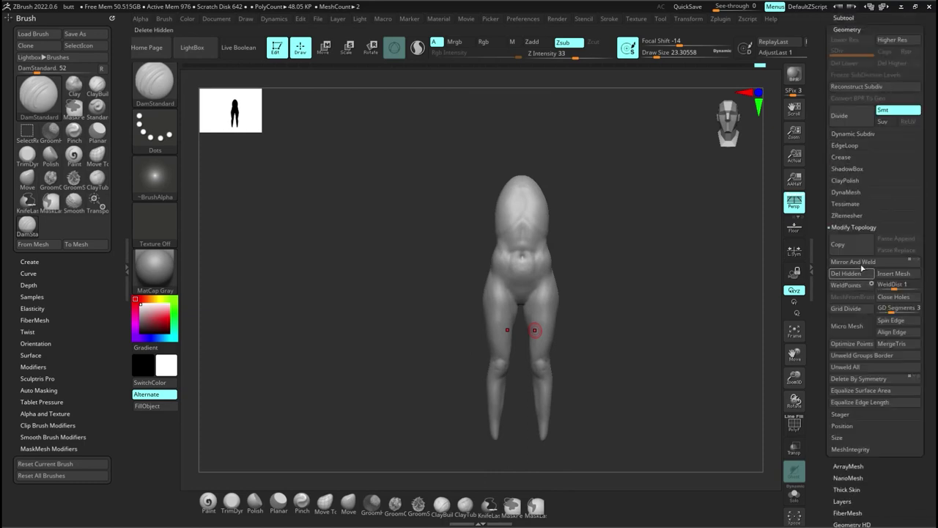
pyautogui.press('ctrl')
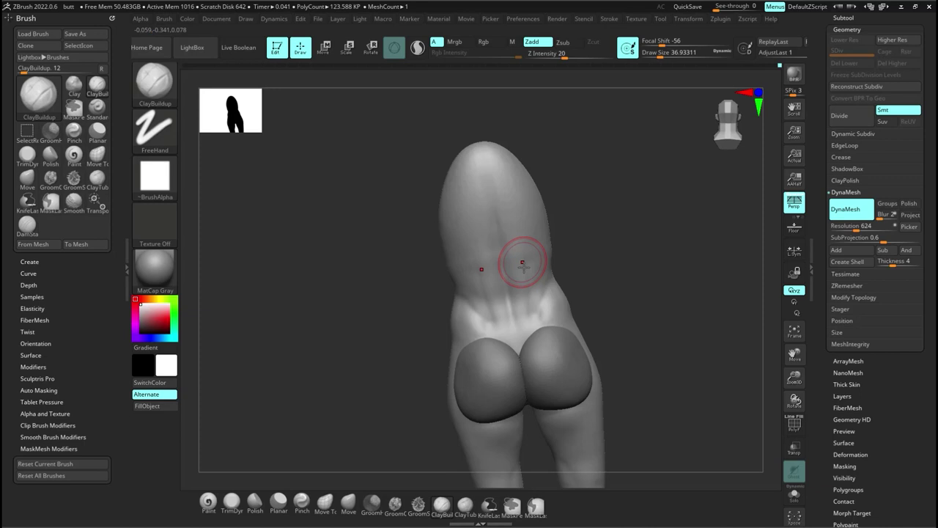
# Step: Build up and smooth the back and lower abdomen of the torso with ClayBuildup
pyautogui.moveTo(524, 267)
pyautogui.mouseDown()
pyautogui.moveTo(518, 256)
pyautogui.moveTo(526, 279)
pyautogui.mouseUp()
pyautogui.keyDown('shift'); pyautogui.moveTo(524, 211); pyautogui.dragTo(511, 249); pyautogui.keyUp('shift')
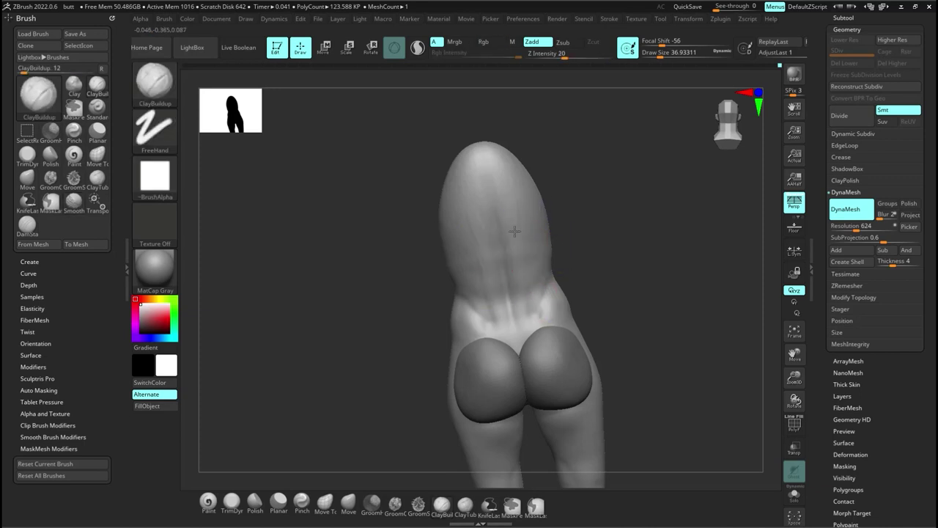
pyautogui.press('shift')
pyautogui.moveTo(497, 257); pyautogui.dragTo(534, 398, button='right')
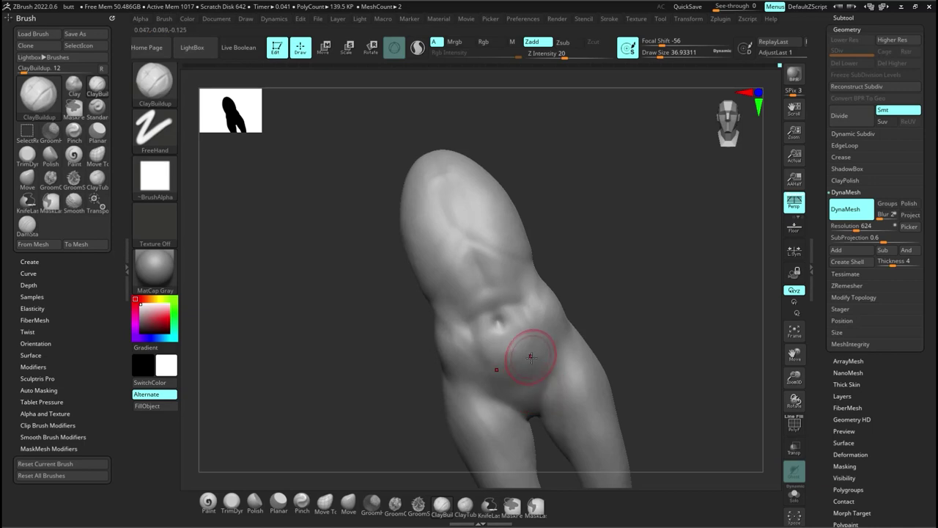
pyautogui.moveTo(530, 356)
pyautogui.mouseDown()
pyautogui.moveTo(542, 356)
pyautogui.moveTo(538, 336)
pyautogui.moveTo(507, 350)
pyautogui.moveTo(532, 355)
pyautogui.mouseUp()
pyautogui.moveTo(584, 328)
pyautogui.mouseDown()
pyautogui.moveTo(613, 328)
pyautogui.moveTo(622, 309)
pyautogui.mouseUp()
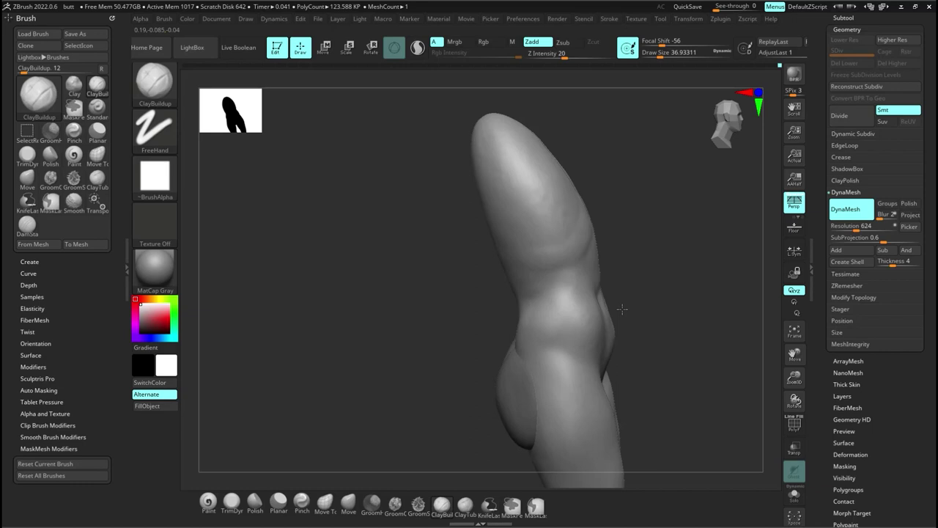
pyautogui.moveTo(622, 309); pyautogui.dragTo(622, 312)
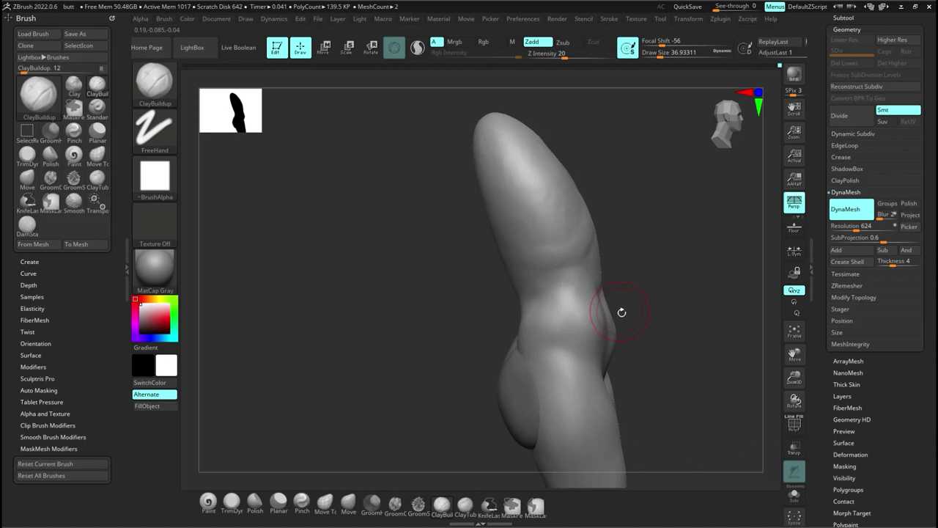
# Step: Adjust the side profile of the lower abdomen and upper thigh with the Move brush
pyautogui.press('b')
pyautogui.press('m')
pyautogui.press('v')
pyautogui.moveTo(622, 313)
pyautogui.mouseDown(button='right')
pyautogui.moveTo(603, 332)
pyautogui.moveTo(599, 303)
pyautogui.moveTo(526, 348)
pyautogui.mouseUp(button='right')
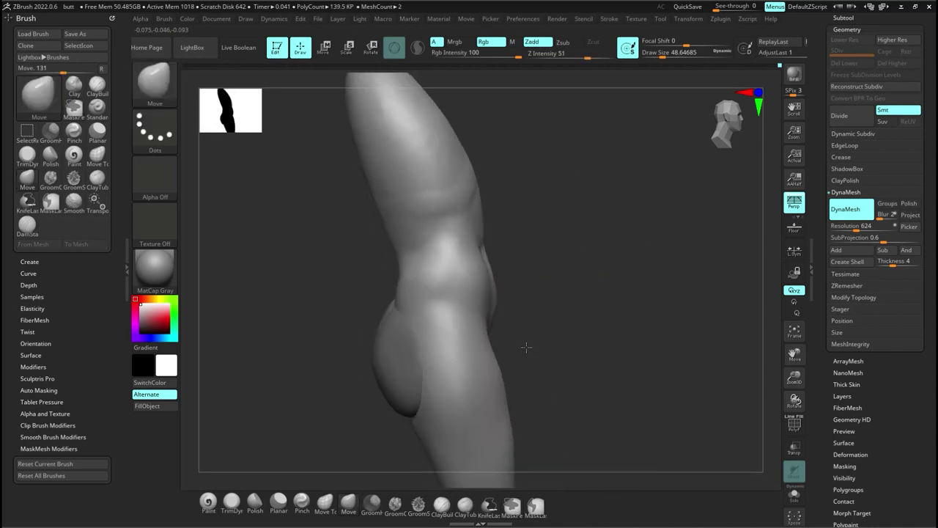
pyautogui.moveTo(526, 347); pyautogui.dragTo(526, 330)
# Step: Show the Female Base Mesh reference to examine its waist and hips, and reselect PM3D_Cube3D1
pyautogui.scroll(3, 833, 192)
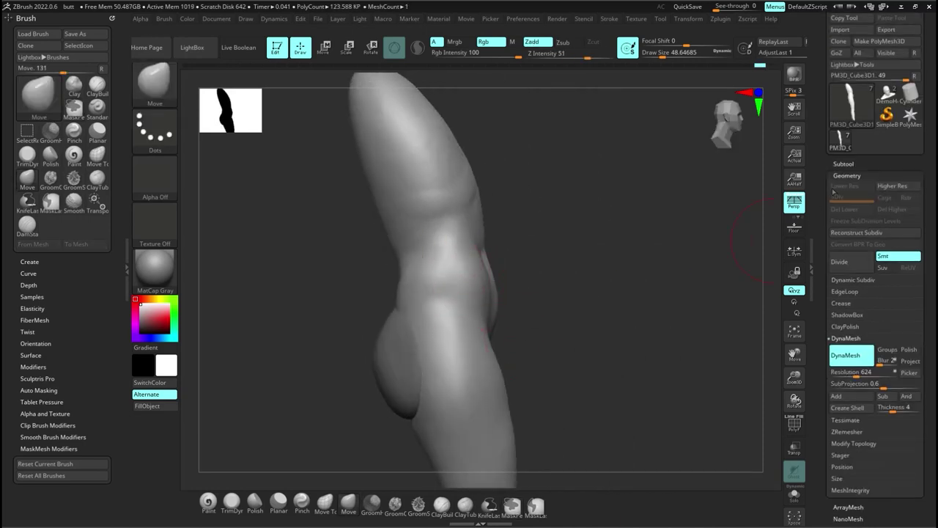
pyautogui.click(844, 164)
pyautogui.click(916, 92)
pyautogui.click(879, 99)
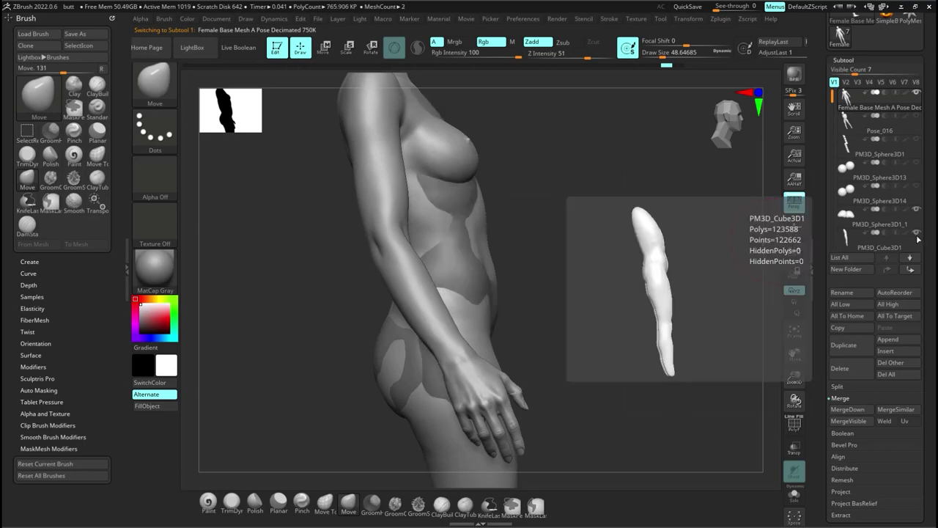
pyautogui.click(917, 239)
pyautogui.moveTo(636, 286); pyautogui.dragTo(408, 276, button='right')
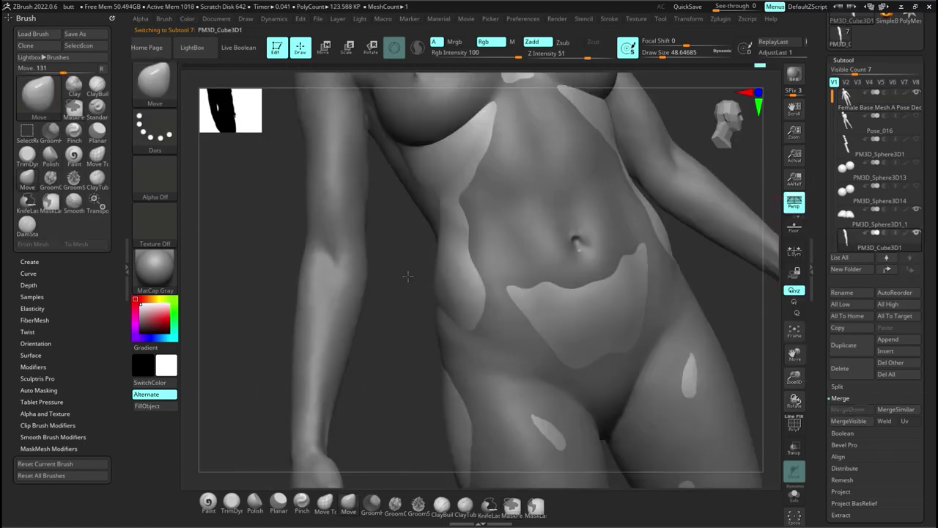
# Step: Pull the waist and hip contour toward the reference shape with the Move brush
pyautogui.moveTo(444, 282); pyautogui.dragTo(462, 255)
pyautogui.moveTo(462, 255)
pyautogui.mouseDown(button='right')
pyautogui.moveTo(511, 245)
pyautogui.moveTo(428, 269)
pyautogui.mouseUp(button='right')
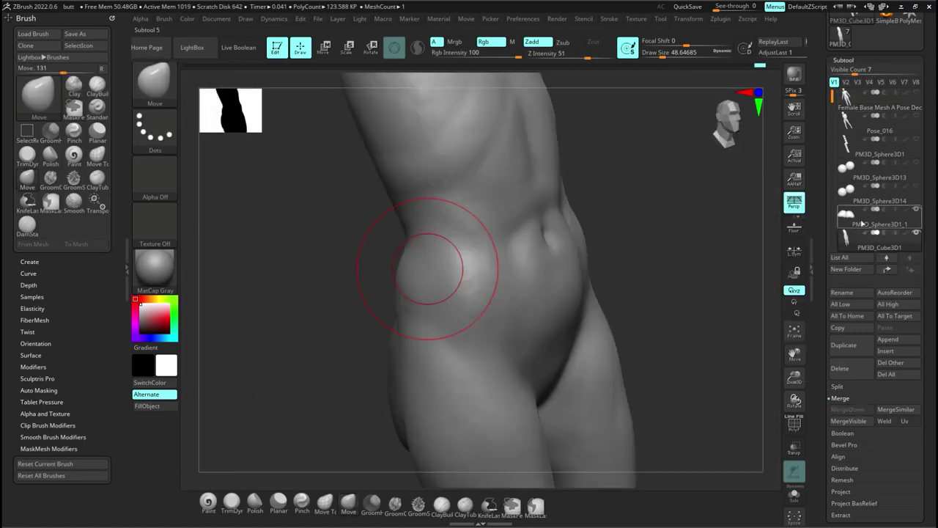
pyautogui.moveTo(398, 272); pyautogui.dragTo(511, 264)
# Step: Build up the flanks and hips above the buttocks with the ClayBuildup brush
pyautogui.press('b')
pyautogui.press('c')
pyautogui.press('b')
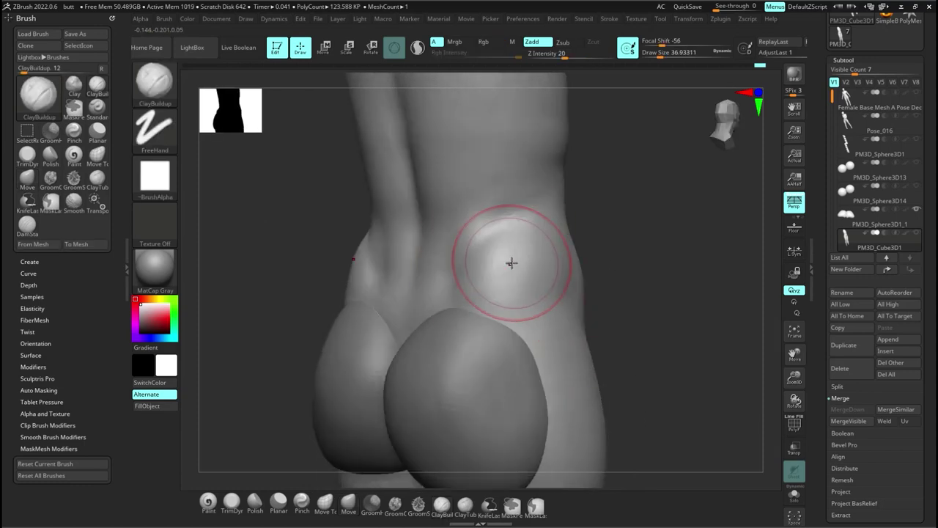
pyautogui.moveTo(512, 263); pyautogui.dragTo(516, 228)
pyautogui.moveTo(601, 286)
pyautogui.mouseDown(button='right')
pyautogui.moveTo(496, 295)
pyautogui.moveTo(539, 279)
pyautogui.mouseUp(button='right')
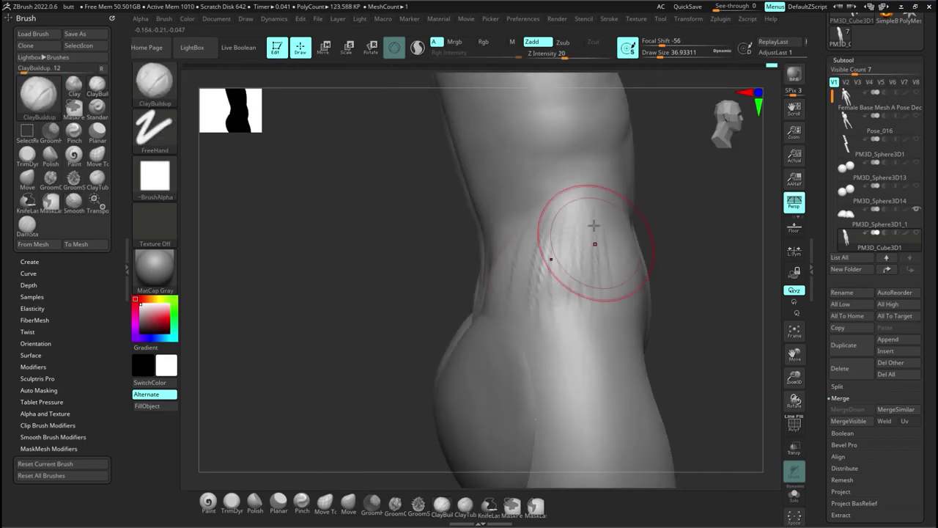
pyautogui.moveTo(595, 224)
pyautogui.mouseDown()
pyautogui.moveTo(608, 294)
pyautogui.moveTo(488, 329)
pyautogui.moveTo(557, 364)
pyautogui.moveTo(689, 366)
pyautogui.mouseUp()
pyautogui.moveTo(544, 425); pyautogui.dragTo(556, 361)
pyautogui.moveTo(556, 361)
pyautogui.keyDown('shift'); pyautogui.mouseDown(button='right')
pyautogui.moveTo(608, 361)
pyautogui.moveTo(551, 351)
pyautogui.mouseUp(button='right'); pyautogui.keyUp('shift')
# Step: Duplicate the buttocks subtool PM3D_Sphere3D1_1, hide the original and merge the copy down into the body mesh
pyautogui.click(880, 216)
pyautogui.hotkey('ctrl', 'shift', 'd')
pyautogui.click(915, 210)
pyautogui.click(833, 216)
pyautogui.moveTo(832, 216); pyautogui.dragTo(833, 163)
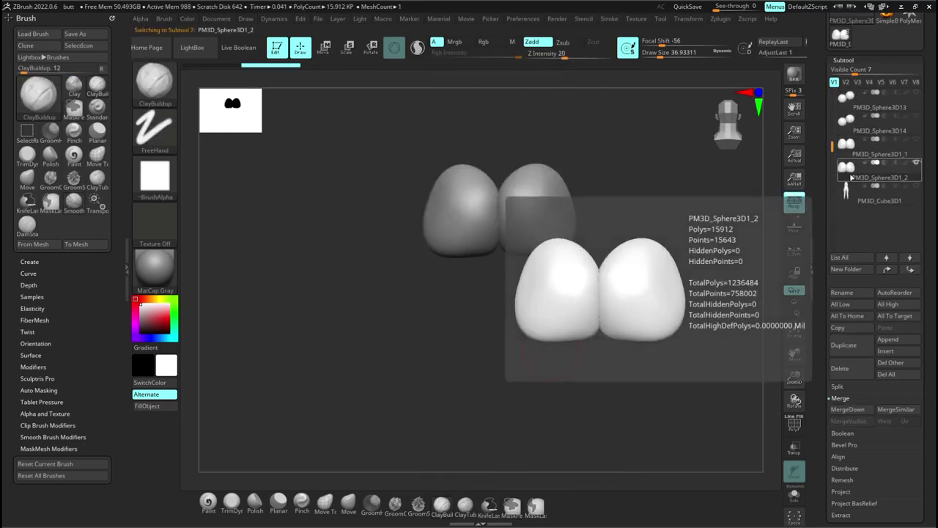
pyautogui.click(848, 410)
# Step: Remesh the merged body and buttocks with DynaMesh at resolution 504
pyautogui.moveTo(852, 525); pyautogui.dragTo(852, 370)
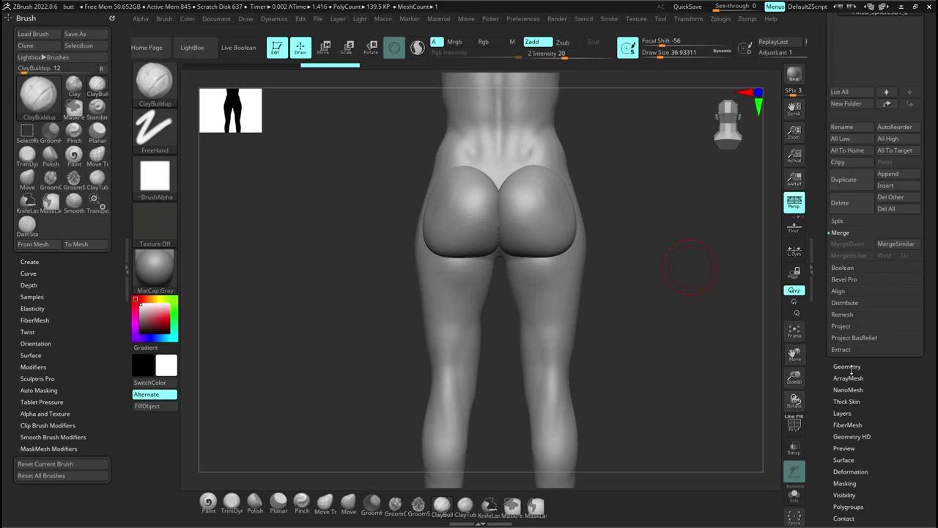
pyautogui.click(848, 367)
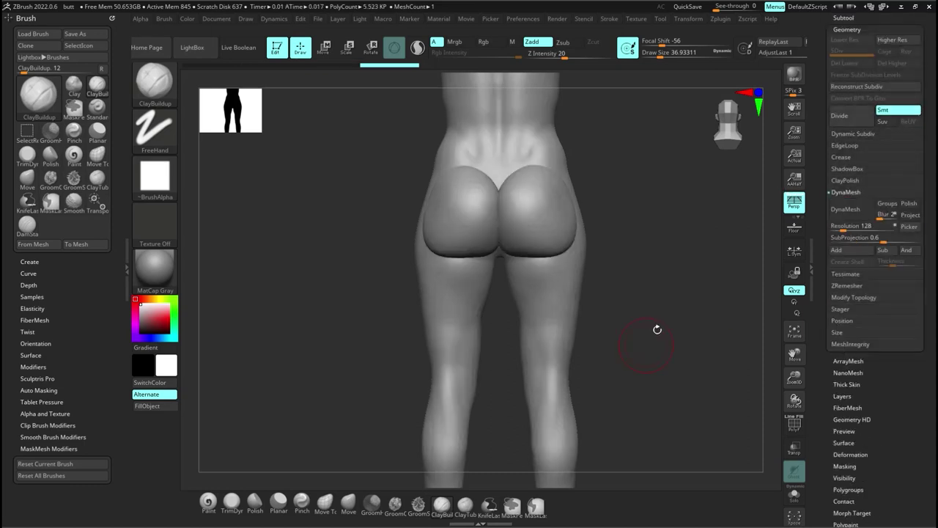
pyautogui.moveTo(856, 231); pyautogui.dragTo(853, 230)
pyautogui.click(850, 209)
pyautogui.keyDown('ctrl'); pyautogui.moveTo(531, 281); pyautogui.dragTo(517, 468, button='right'); pyautogui.keyUp('ctrl')
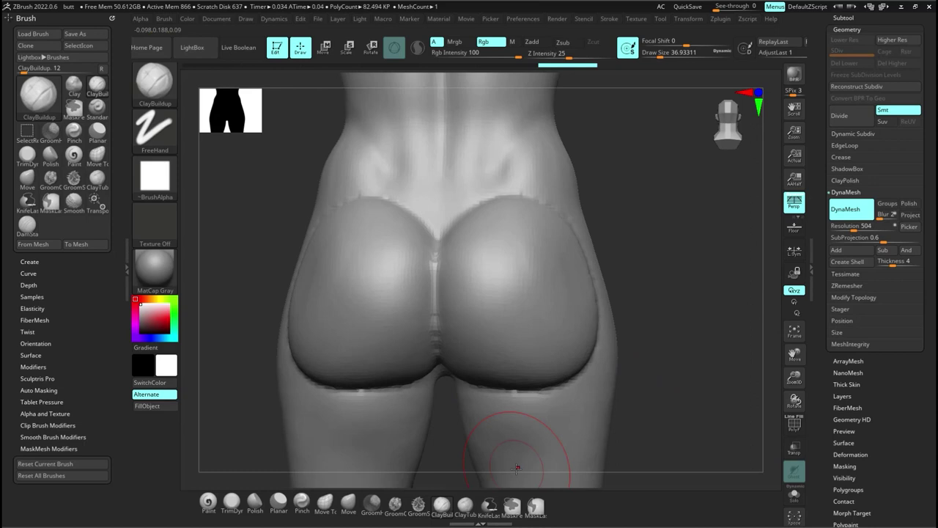
# Step: Smooth the seams around the merged buttocks and blend their undersides into the thighs
pyautogui.moveTo(516, 468)
pyautogui.keyDown('shift'); pyautogui.mouseDown(button='right')
pyautogui.moveTo(480, 195)
pyautogui.moveTo(493, 186)
pyautogui.mouseUp(button='right'); pyautogui.keyUp('shift')
pyautogui.moveTo(575, 229); pyautogui.dragTo(601, 345, button='right')
pyautogui.keyDown('shift'); pyautogui.moveTo(586, 388); pyautogui.dragTo(593, 369); pyautogui.keyUp('shift')
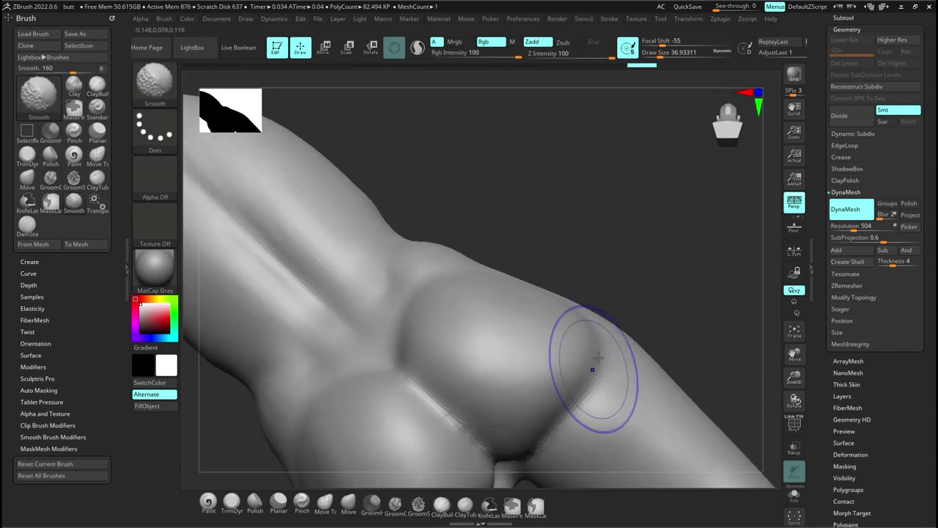
pyautogui.moveTo(593, 368); pyautogui.dragTo(543, 300, button='right')
pyautogui.moveTo(542, 300); pyautogui.dragTo(521, 320)
pyautogui.moveTo(522, 320)
pyautogui.mouseDown(button='right')
pyautogui.moveTo(505, 318)
pyautogui.moveTo(509, 299)
pyautogui.mouseUp(button='right')
pyautogui.keyDown('shift'); pyautogui.moveTo(498, 369); pyautogui.dragTo(486, 387); pyautogui.keyUp('shift')
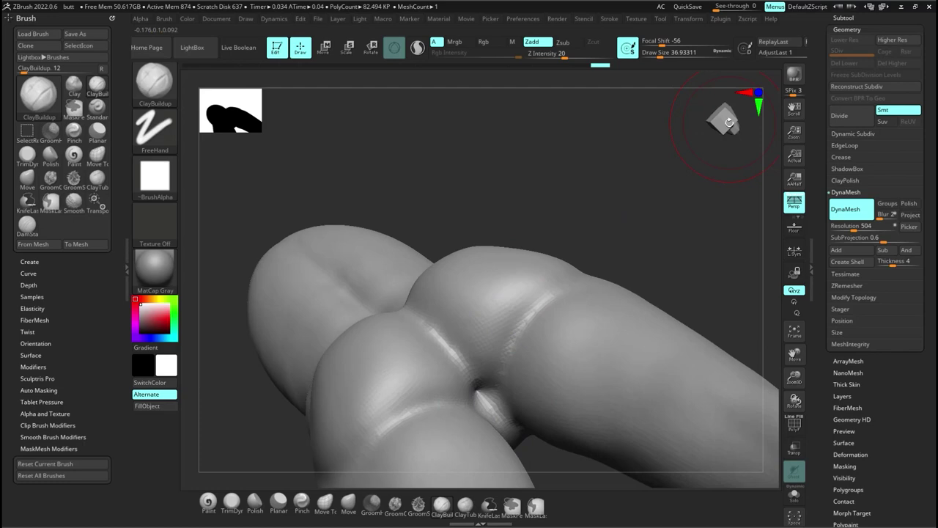
pyautogui.moveTo(729, 122); pyautogui.dragTo(737, 143)
pyautogui.moveTo(557, 335)
pyautogui.mouseDown(button='right')
pyautogui.moveTo(565, 398)
pyautogui.moveTo(571, 290)
pyautogui.moveTo(587, 242)
pyautogui.moveTo(616, 220)
pyautogui.moveTo(670, 204)
pyautogui.moveTo(560, 387)
pyautogui.mouseUp(button='right')
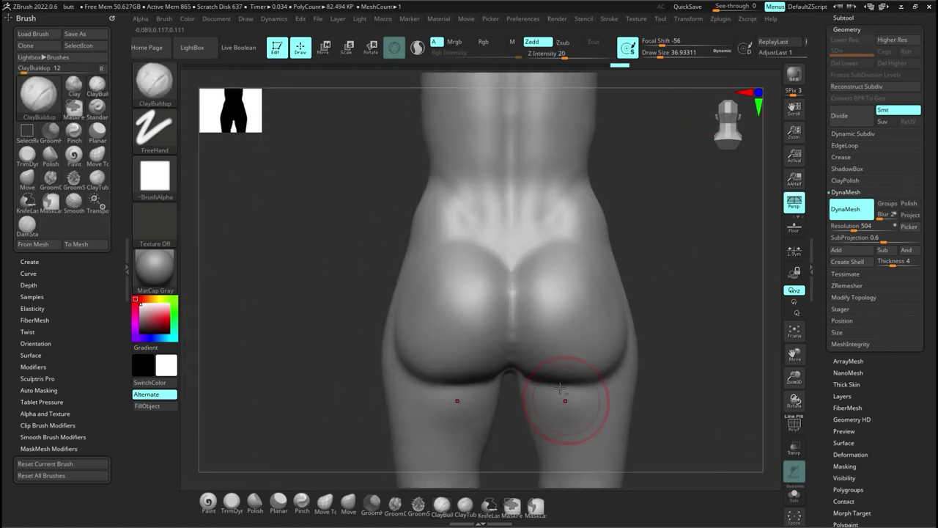
# Step: Carve the cleft between the buttocks with the DamStandard brush
pyautogui.press('b')
pyautogui.press('d')
pyautogui.press('s')
pyautogui.moveTo(512, 315)
pyautogui.mouseDown()
pyautogui.moveTo(512, 249)
pyautogui.moveTo(509, 273)
pyautogui.mouseUp()
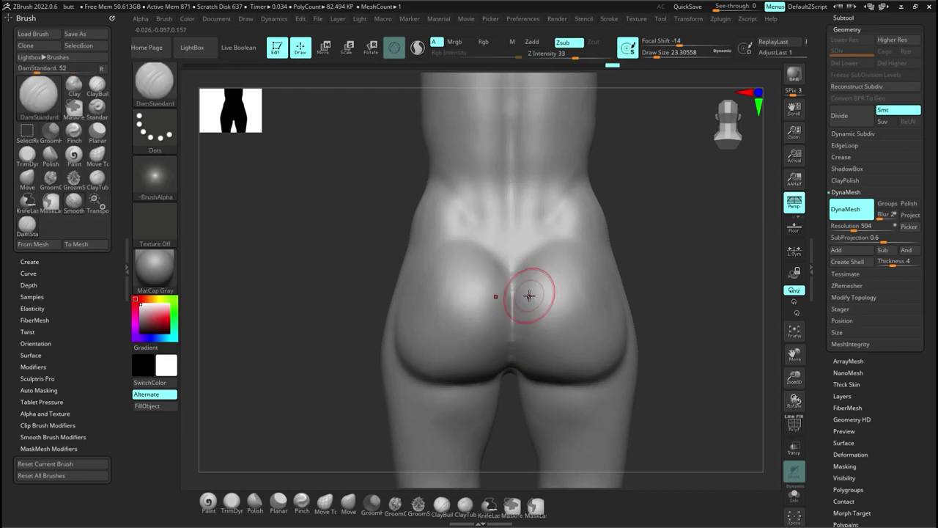
pyautogui.moveTo(535, 321); pyautogui.dragTo(533, 260, button='right')
pyautogui.moveTo(517, 315); pyautogui.dragTo(515, 372)
# Step: Deepen the lower end of the cleft and carve the creases between crotch and inner thighs with DamStandard
pyautogui.moveTo(538, 337)
pyautogui.keyDown('ctrl'); pyautogui.mouseDown(button='right')
pyautogui.moveTo(526, 356)
pyautogui.moveTo(527, 270)
pyautogui.moveTo(496, 318)
pyautogui.mouseUp(button='right'); pyautogui.keyUp('ctrl')
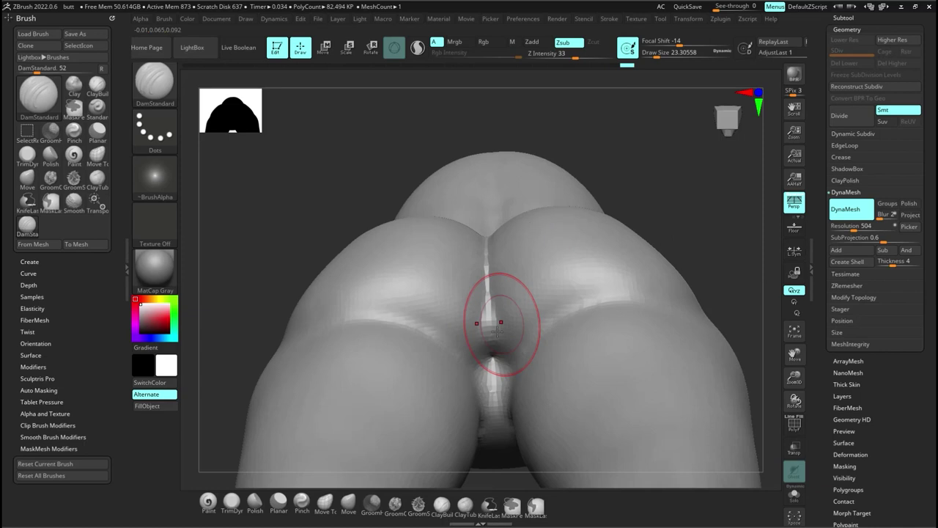
pyautogui.moveTo(490, 309); pyautogui.dragTo(492, 364)
pyautogui.moveTo(550, 325); pyautogui.dragTo(520, 458)
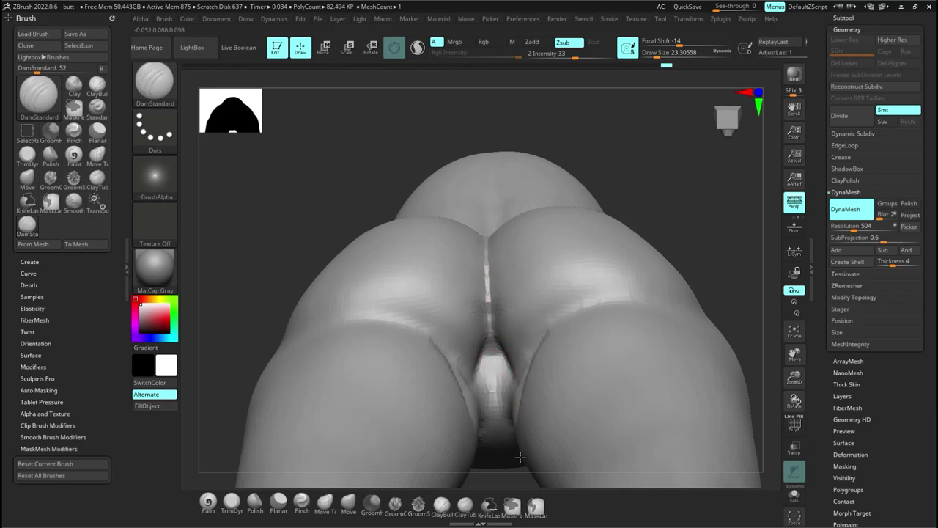
# Step: Build up the inner buttocks at the lower end of the cleft with the ClayBuildup brush and smooth the area
pyautogui.moveTo(540, 362); pyautogui.dragTo(560, 380, button='right')
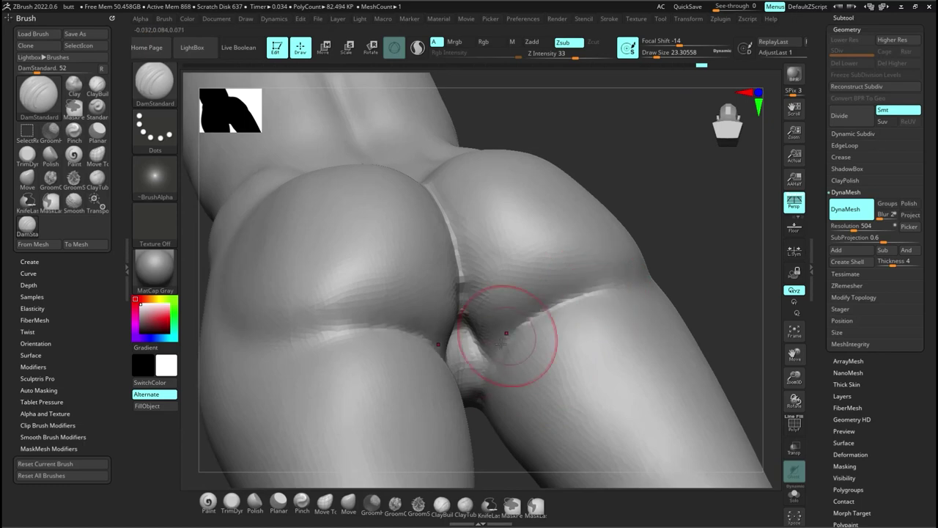
pyautogui.moveTo(513, 339); pyautogui.dragTo(503, 356, button='right')
pyautogui.press('b')
pyautogui.press('c')
pyautogui.press('b')
pyautogui.moveTo(517, 341); pyautogui.dragTo(554, 359)
pyautogui.moveTo(555, 360)
pyautogui.keyDown('shift'); pyautogui.mouseDown(button='right')
pyautogui.moveTo(515, 442)
pyautogui.moveTo(627, 368)
pyautogui.moveTo(519, 259)
pyautogui.mouseUp(button='right'); pyautogui.keyUp('shift')
pyautogui.keyDown('ctrl'); pyautogui.moveTo(519, 258); pyautogui.dragTo(557, 396, button='right'); pyautogui.keyUp('ctrl')
pyautogui.moveTo(418, 279); pyautogui.dragTo(474, 271, button='right')
pyautogui.press('s')
pyautogui.moveTo(469, 312)
pyautogui.mouseDown()
pyautogui.moveTo(478, 312)
pyautogui.moveTo(469, 347)
pyautogui.moveTo(478, 358)
pyautogui.mouseUp()
pyautogui.moveTo(486, 295); pyautogui.dragTo(454, 318, button='right')
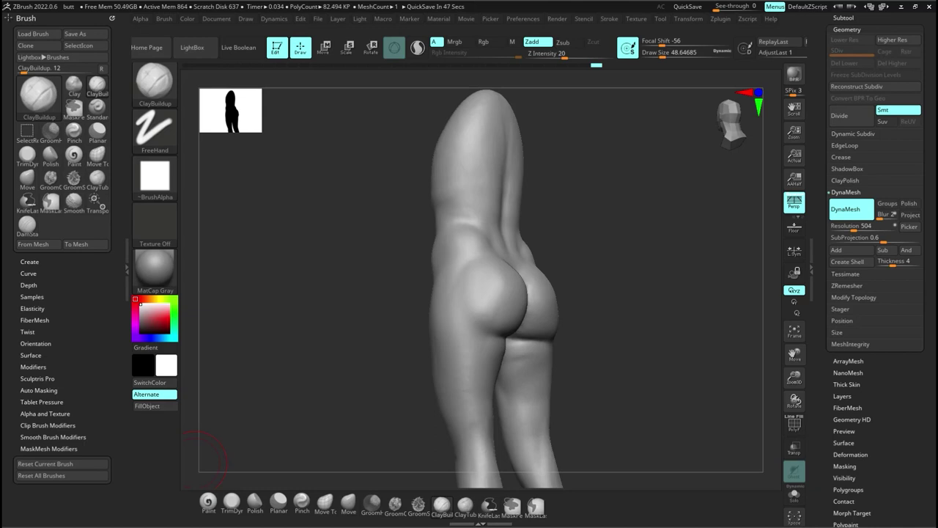
# Step: Show the female base mesh over the body and adjust the buttocks' outline and undersides to it with the Move brush
pyautogui.click(843, 18)
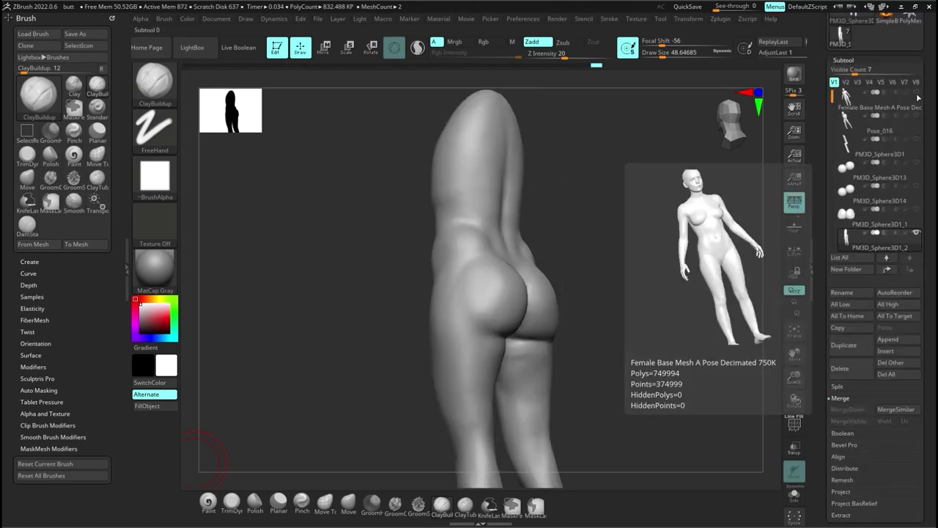
pyautogui.click(917, 94)
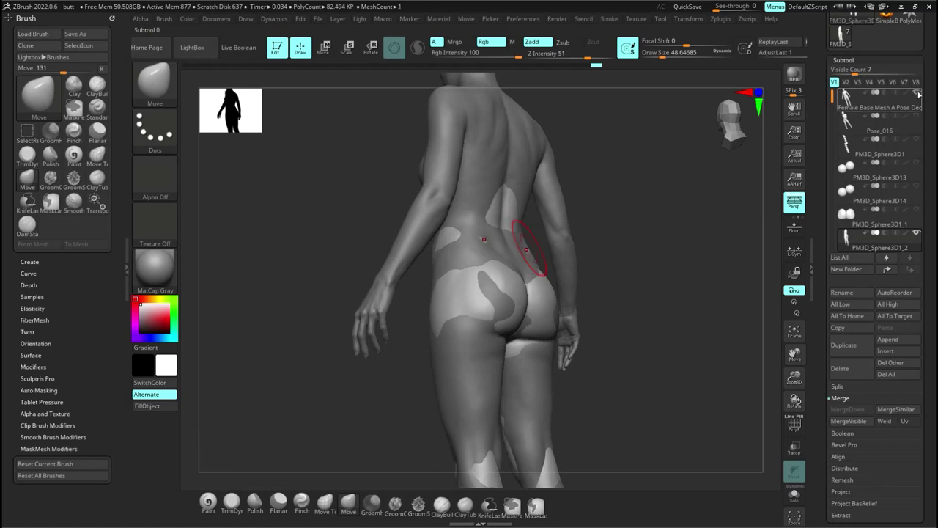
pyautogui.click(917, 93)
pyautogui.keyDown('shift'); pyautogui.moveTo(660, 315); pyautogui.dragTo(484, 396); pyautogui.keyUp('shift')
pyautogui.click(917, 93)
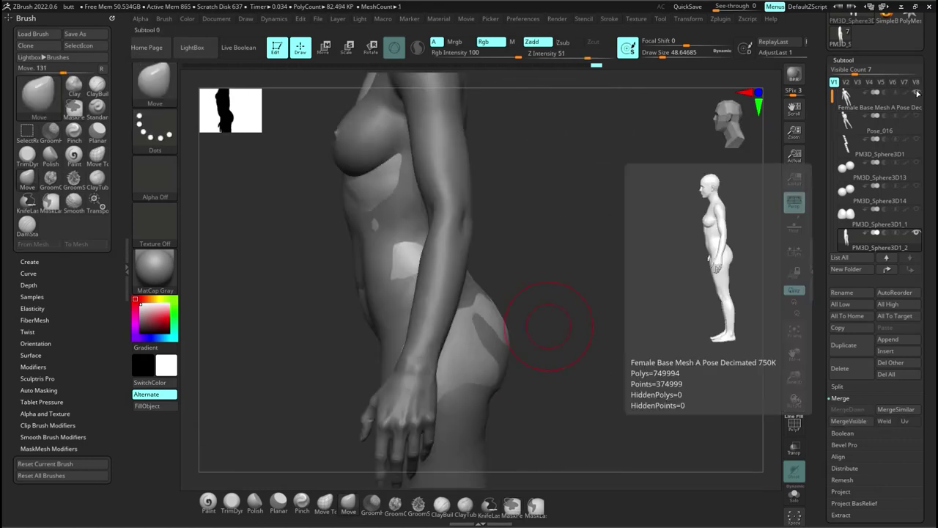
pyautogui.moveTo(486, 298); pyautogui.dragTo(549, 323)
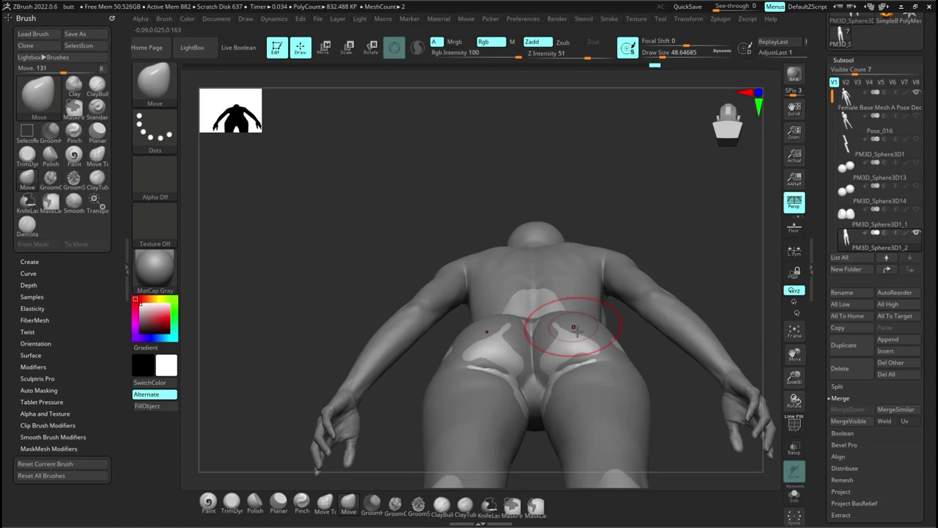
pyautogui.moveTo(575, 335); pyautogui.dragTo(570, 357, button='right')
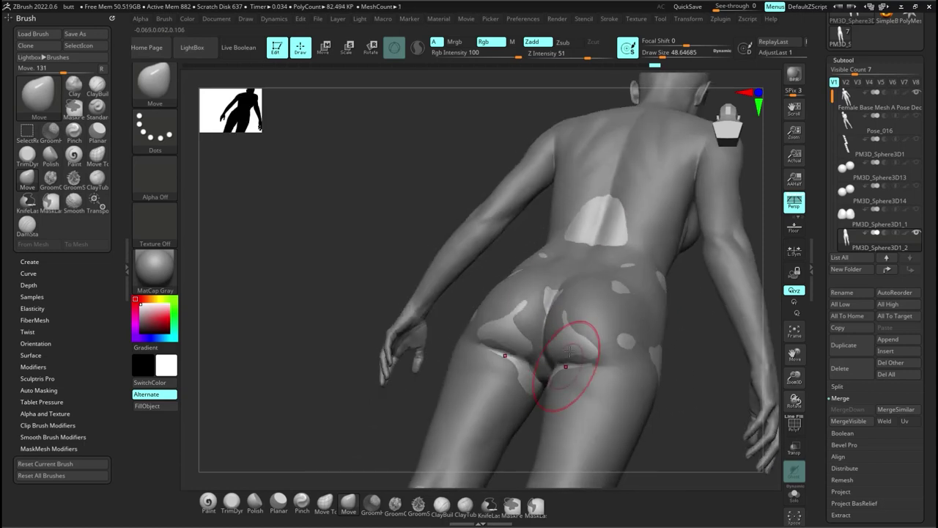
pyautogui.moveTo(571, 349); pyautogui.dragTo(591, 329)
pyautogui.moveTo(591, 330)
pyautogui.mouseDown(button='right')
pyautogui.moveTo(592, 412)
pyautogui.moveTo(579, 299)
pyautogui.moveTo(591, 374)
pyautogui.mouseUp(button='right')
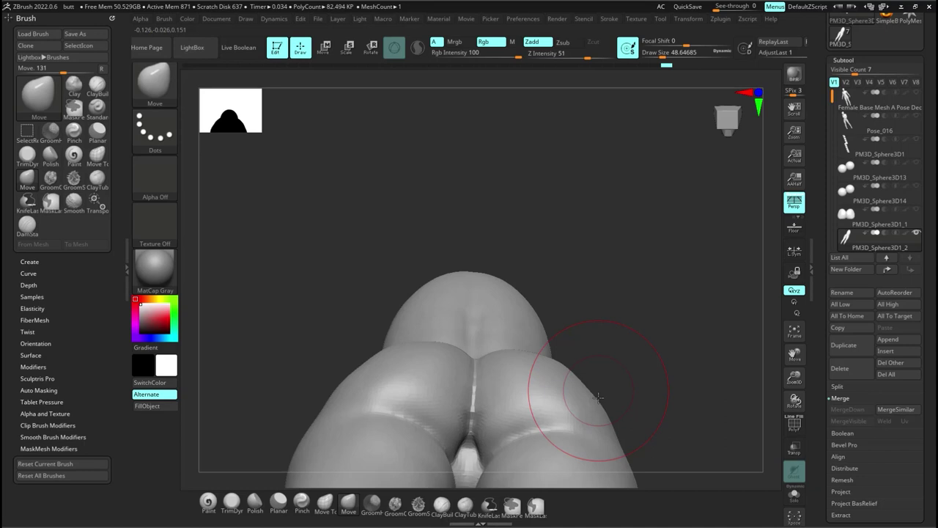
# Step: Add clay along the inner buttock near the cleft's lower end with ClayBuildup at draw size 14 and smooth it
pyautogui.moveTo(598, 398)
pyautogui.mouseDown(button='right')
pyautogui.moveTo(571, 358)
pyautogui.moveTo(490, 313)
pyautogui.mouseUp(button='right')
pyautogui.press('b')
pyautogui.press('c')
pyautogui.press('b')
pyautogui.press('[')
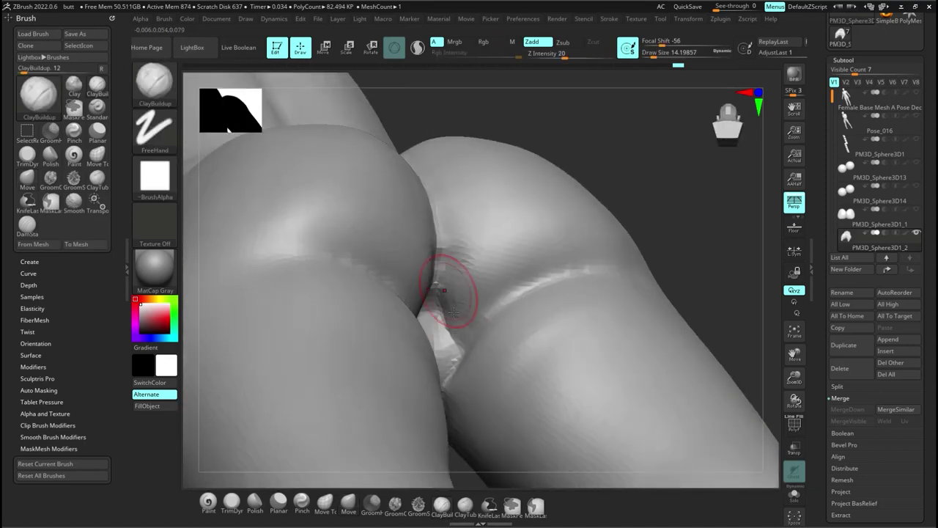
pyautogui.press('shift')
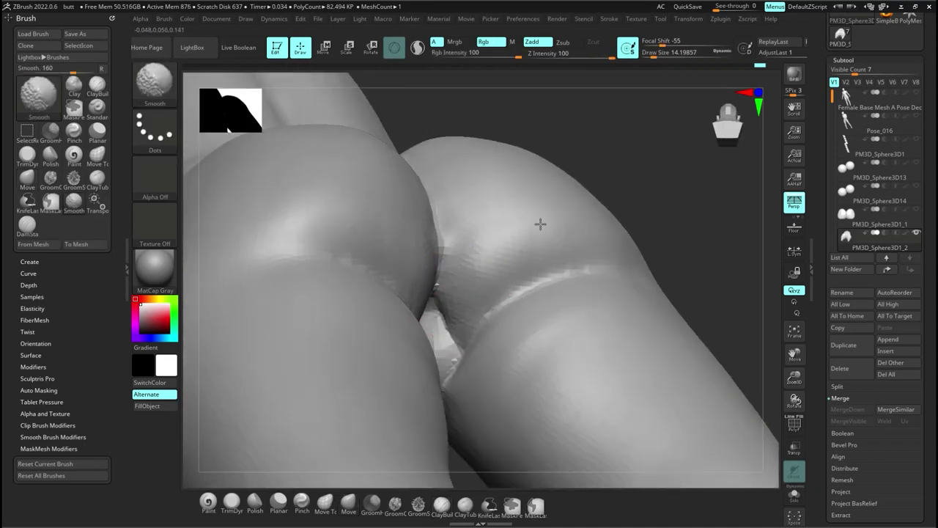
# Step: Carve the cleft between the buttocks more sharply from behind with the DamStandard brush
pyautogui.moveTo(541, 224)
pyautogui.mouseDown(button='right')
pyautogui.moveTo(544, 385)
pyautogui.moveTo(505, 325)
pyautogui.moveTo(513, 325)
pyautogui.mouseUp(button='right')
pyautogui.press('b')
pyautogui.press('d')
pyautogui.press('s')
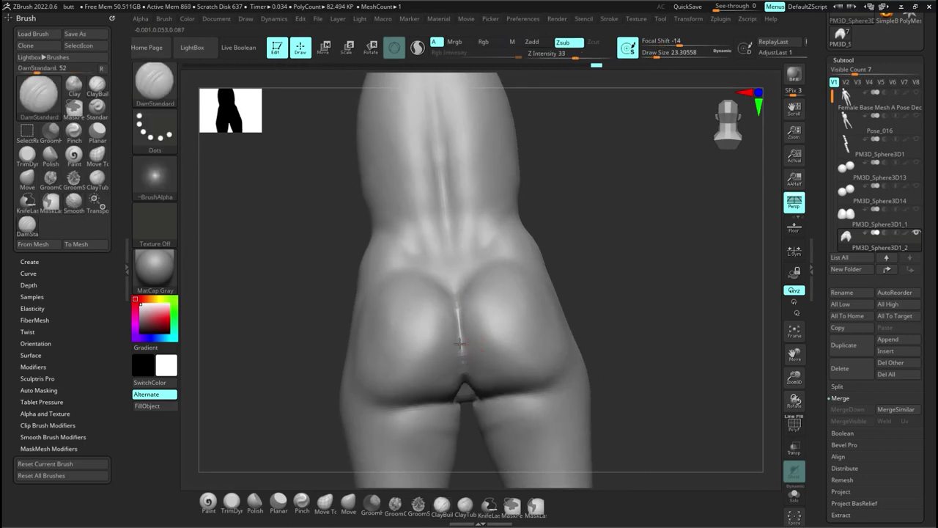
# Step: Tighten the cleft between the buttocks with the Pinch brush, starting at a draw size of about 87
pyautogui.press('b')
pyautogui.press('p')
pyautogui.press('i')
pyautogui.press('s')
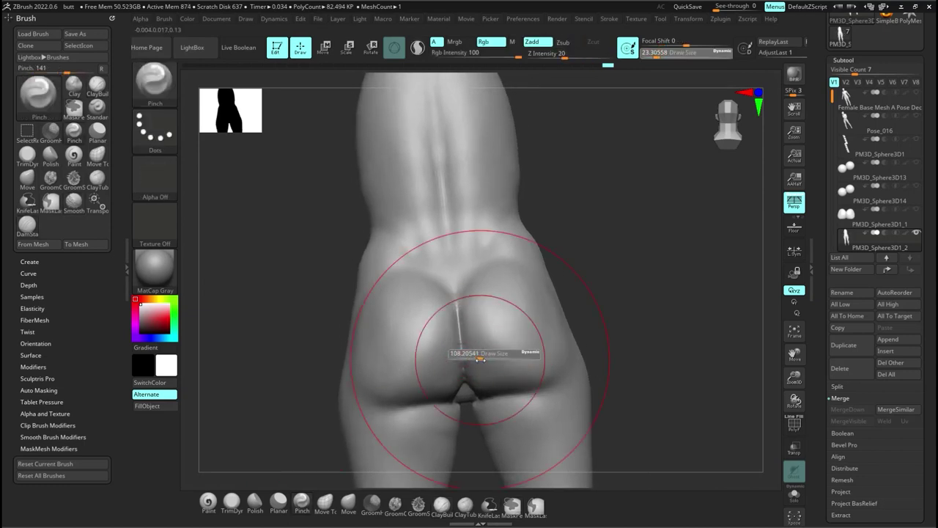
pyautogui.moveTo(480, 359); pyautogui.dragTo(475, 359)
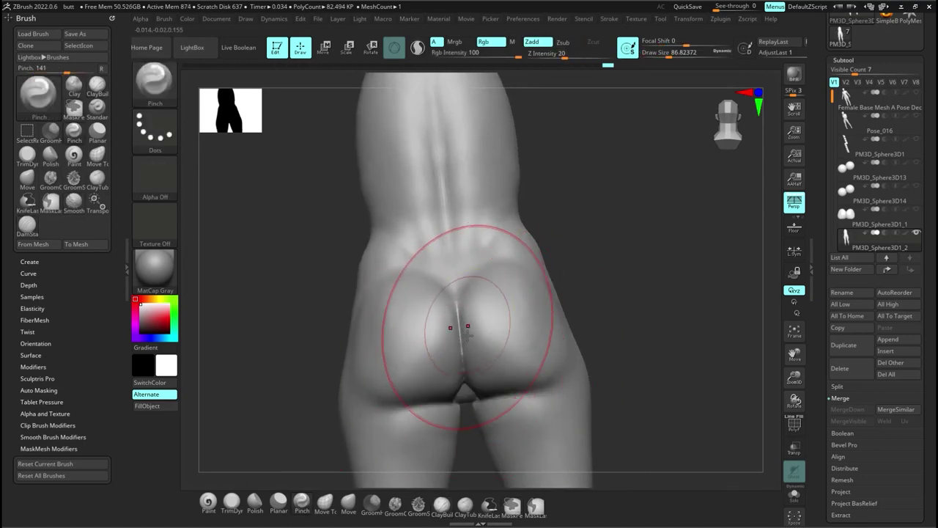
pyautogui.press('s')
pyautogui.moveTo(463, 356); pyautogui.dragTo(465, 372)
# Step: Build up the buttocks and outer hips with ClayBuildup at draw size 62 and smooth the added volume
pyautogui.keyDown('ctrl'); pyautogui.moveTo(552, 369); pyautogui.dragTo(535, 311, button='right'); pyautogui.keyUp('ctrl')
pyautogui.press('b')
pyautogui.press('c')
pyautogui.press('b')
pyautogui.press('s')
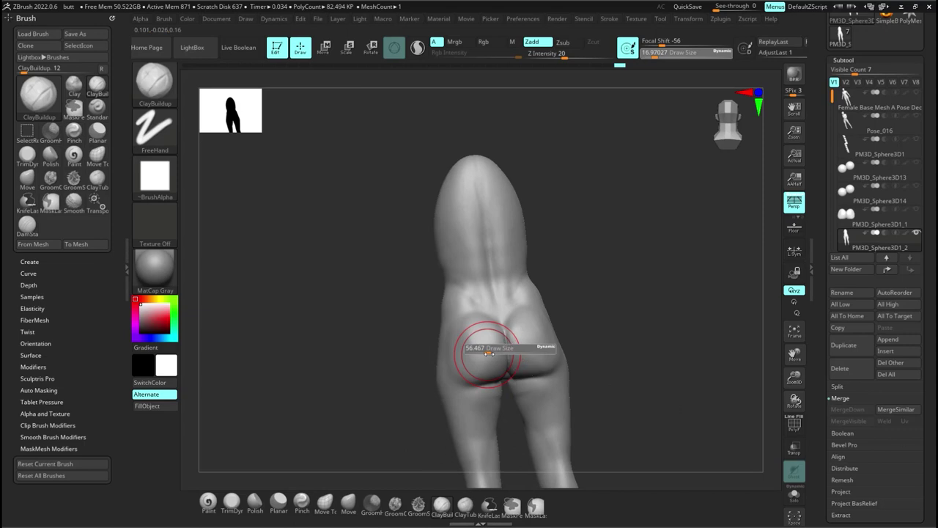
pyautogui.moveTo(489, 353); pyautogui.dragTo(492, 354)
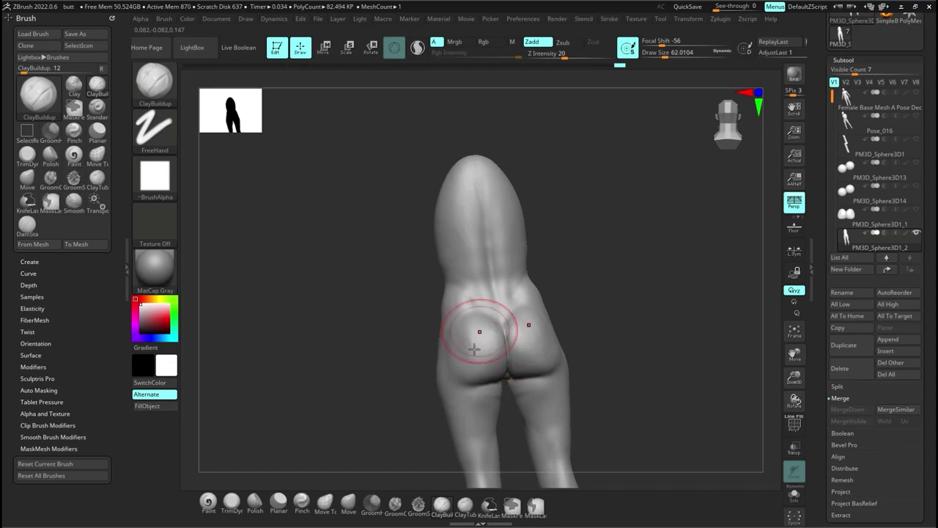
pyautogui.moveTo(479, 333)
pyautogui.mouseDown(button='right')
pyautogui.moveTo(445, 330)
pyautogui.moveTo(435, 398)
pyautogui.moveTo(451, 327)
pyautogui.moveTo(469, 352)
pyautogui.mouseUp(button='right')
pyautogui.moveTo(452, 366)
pyautogui.mouseDown()
pyautogui.moveTo(433, 386)
pyautogui.moveTo(412, 329)
pyautogui.mouseUp()
pyautogui.press('shift')
# Step: Refine the abdomen above the navel with ClayBuildup at draw size 20 and smooth the side of the waist
pyautogui.moveTo(440, 330)
pyautogui.mouseDown(button='right')
pyautogui.moveTo(499, 315)
pyautogui.moveTo(703, 176)
pyautogui.moveTo(583, 299)
pyautogui.mouseUp(button='right')
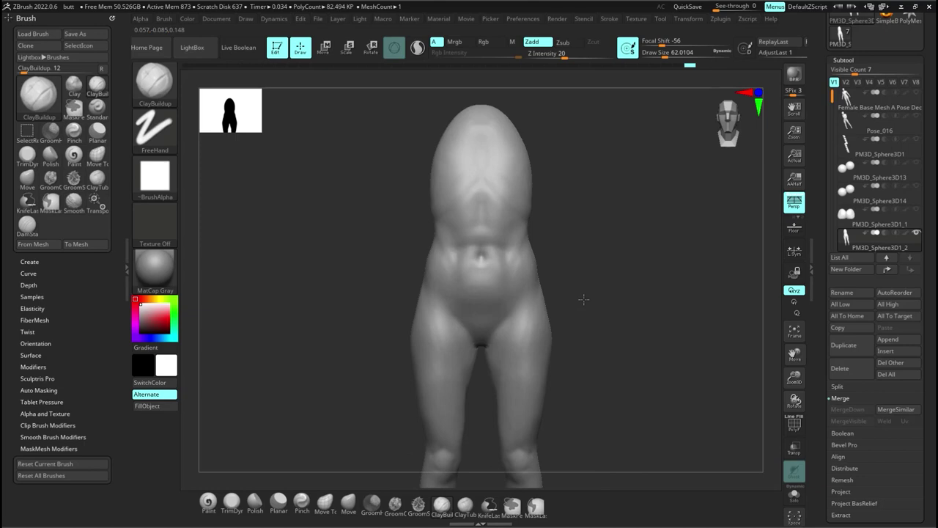
pyautogui.moveTo(583, 299); pyautogui.dragTo(408, 367, button='right')
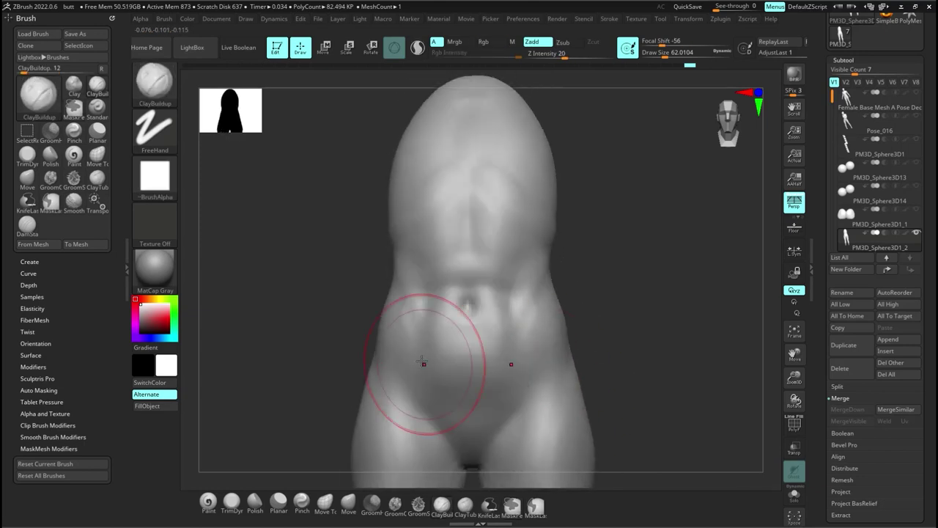
pyautogui.moveTo(471, 408)
pyautogui.mouseDown(button='right')
pyautogui.moveTo(539, 332)
pyautogui.moveTo(484, 248)
pyautogui.mouseUp(button='right')
pyautogui.press('s')
pyautogui.moveTo(484, 248); pyautogui.dragTo(471, 248)
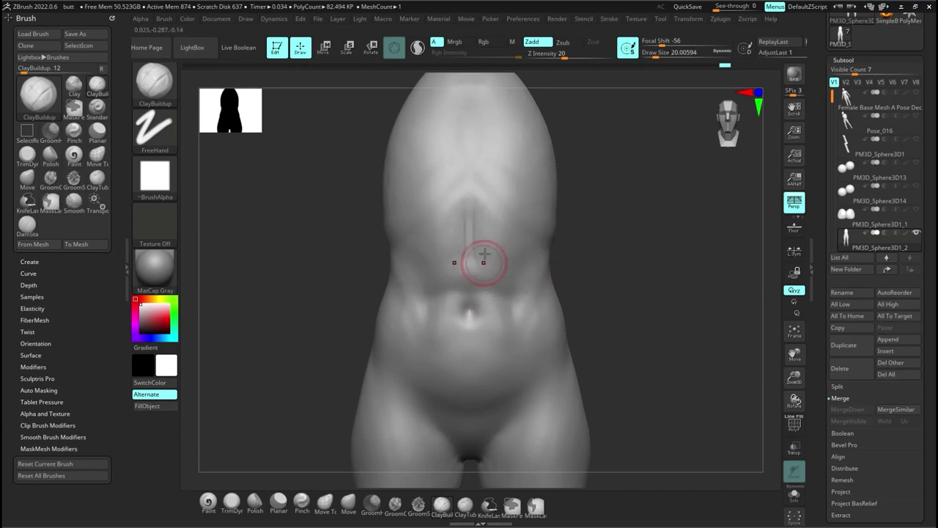
pyautogui.moveTo(569, 340)
pyautogui.keyDown('ctrl'); pyautogui.mouseDown(button='right')
pyautogui.moveTo(544, 313)
pyautogui.moveTo(536, 319)
pyautogui.mouseUp(button='right'); pyautogui.keyUp('ctrl')
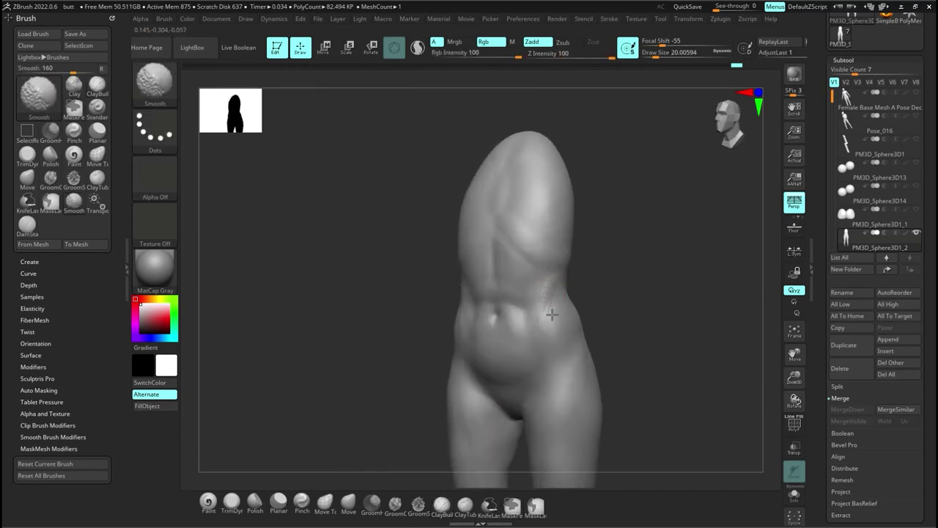
pyautogui.moveTo(555, 278); pyautogui.dragTo(547, 320)
# Step: Compare the belly, thighs and lower back with the overlaid female base mesh from below and above
pyautogui.moveTo(546, 319)
pyautogui.mouseDown(button='right')
pyautogui.moveTo(595, 279)
pyautogui.moveTo(584, 222)
pyautogui.moveTo(622, 352)
pyautogui.mouseUp(button='right')
pyautogui.click(917, 231)
pyautogui.click(916, 231)
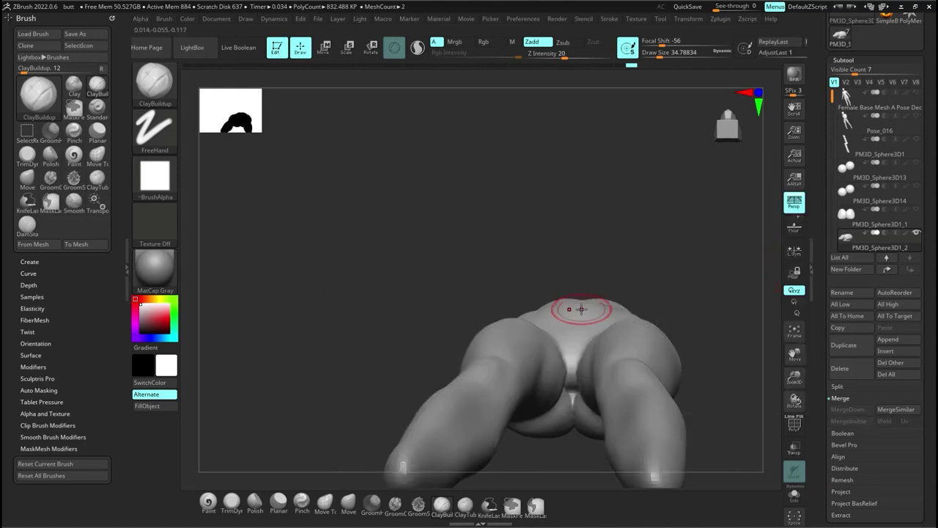
pyautogui.press('b')
pyautogui.press('m')
pyautogui.press('v')
pyautogui.moveTo(582, 310)
pyautogui.mouseDown(button='right')
pyautogui.moveTo(597, 341)
pyautogui.moveTo(546, 316)
pyautogui.mouseUp(button='right')
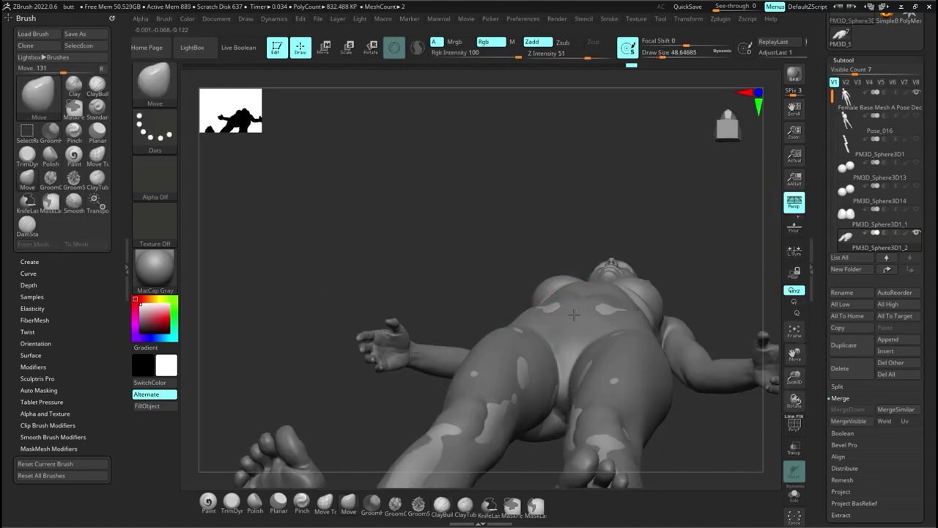
pyautogui.moveTo(717, 140); pyautogui.dragTo(545, 413, button='right')
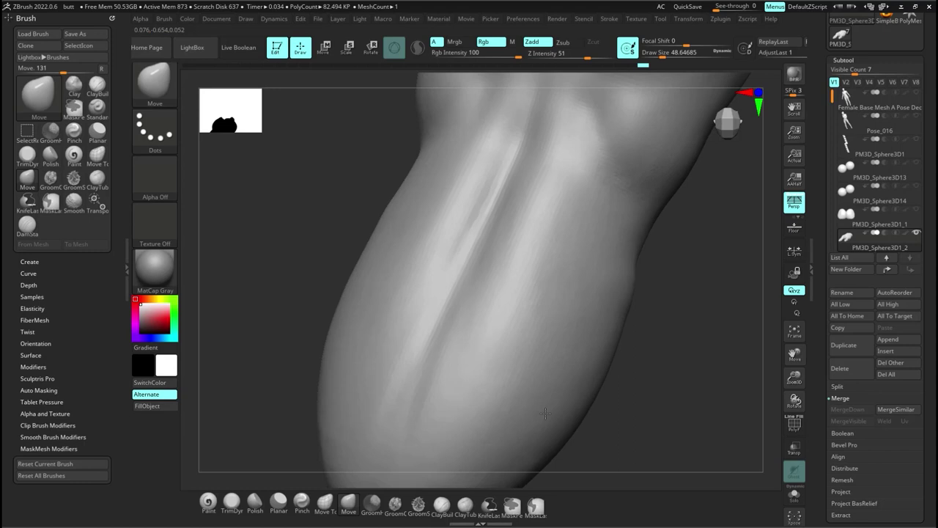
pyautogui.moveTo(546, 414)
pyautogui.mouseDown(button='right')
pyautogui.moveTo(727, 118)
pyautogui.moveTo(593, 392)
pyautogui.mouseUp(button='right')
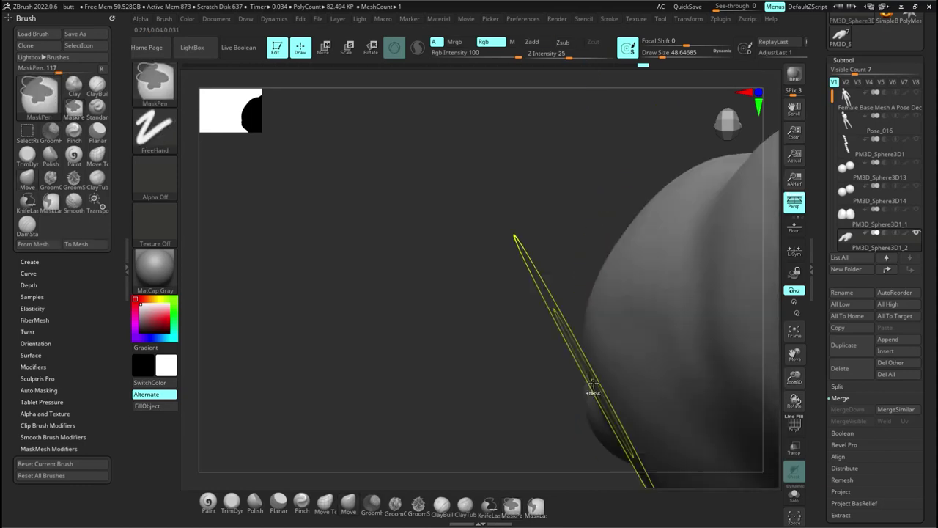
pyautogui.moveTo(331, 485); pyautogui.dragTo(527, 314, button='right')
# Step: Alternate between the base mesh and the sculpted body in side view to compare torso profiles, and reselect the body subtool
pyautogui.click(913, 98)
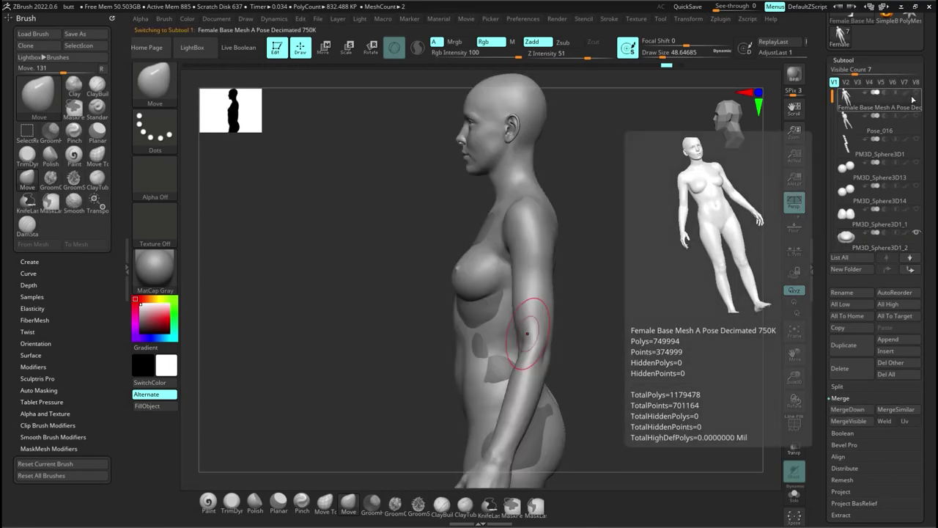
pyautogui.click(913, 98)
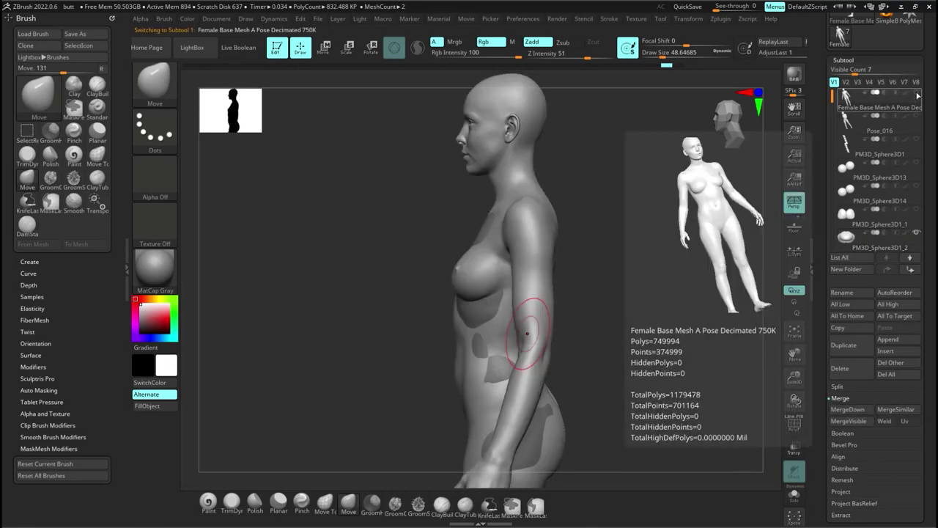
pyautogui.click(916, 95)
pyautogui.click(917, 94)
pyautogui.click(917, 94)
pyautogui.click(918, 94)
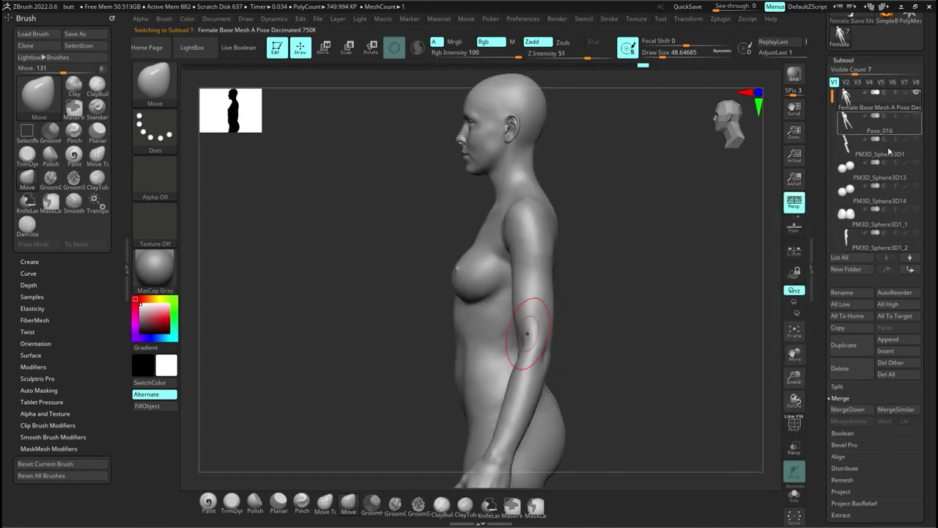
pyautogui.click(920, 232)
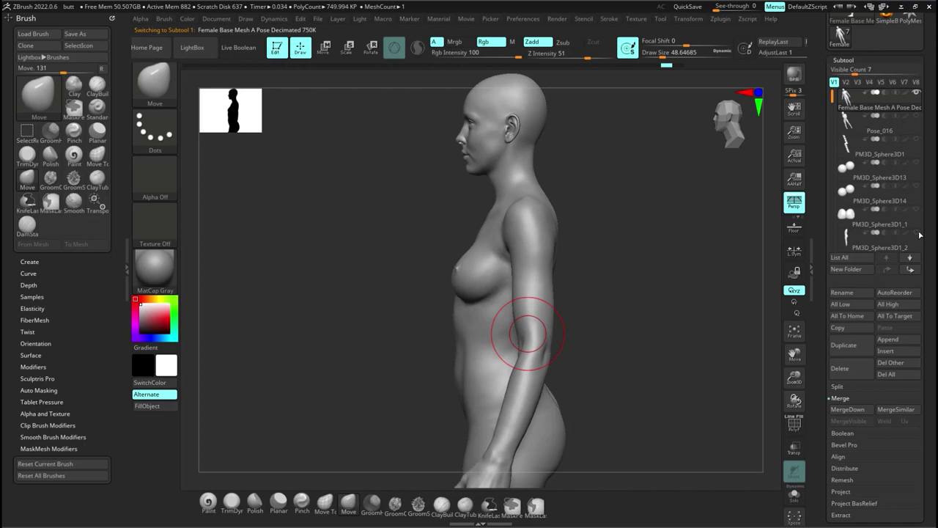
pyautogui.click(919, 234)
pyautogui.click(907, 242)
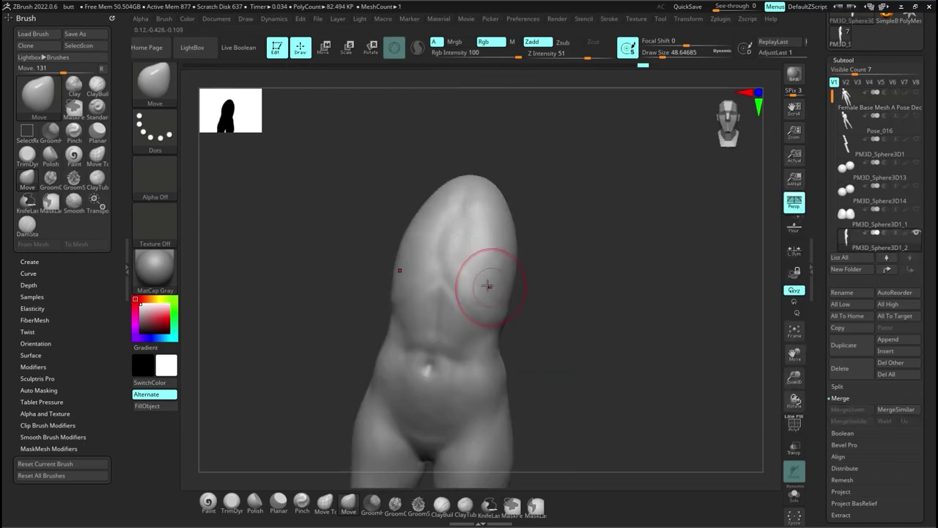
# Step: Build up the lower rib cage on the front and sides of the torso with ClayBuildup at draw size 35
pyautogui.moveTo(488, 283)
pyautogui.mouseDown()
pyautogui.moveTo(474, 266)
pyautogui.moveTo(478, 313)
pyautogui.mouseUp()
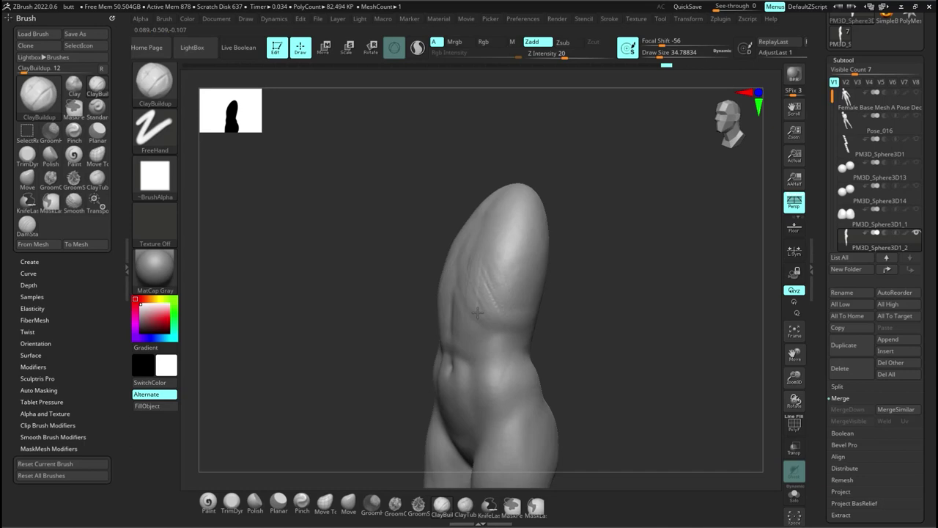
pyautogui.moveTo(515, 264); pyautogui.dragTo(448, 266, button='right')
pyautogui.moveTo(505, 270); pyautogui.dragTo(516, 296)
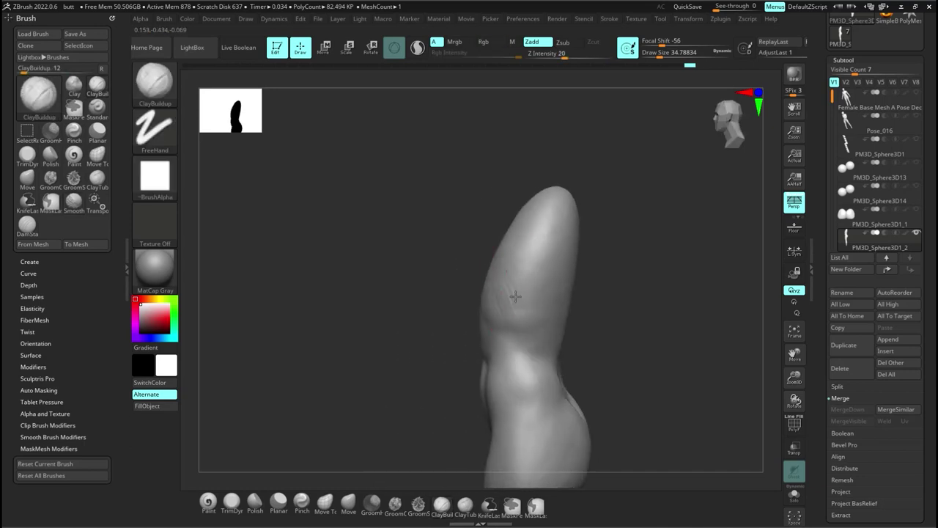
pyautogui.moveTo(516, 295); pyautogui.dragTo(542, 287, button='right')
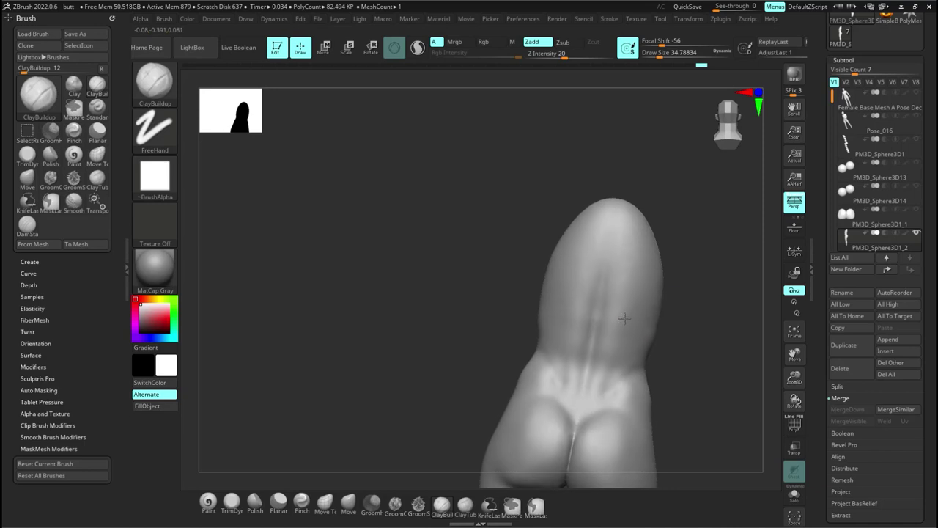
# Step: Compare the back with the overlaid female base mesh and switch to the Move brush
pyautogui.click(916, 94)
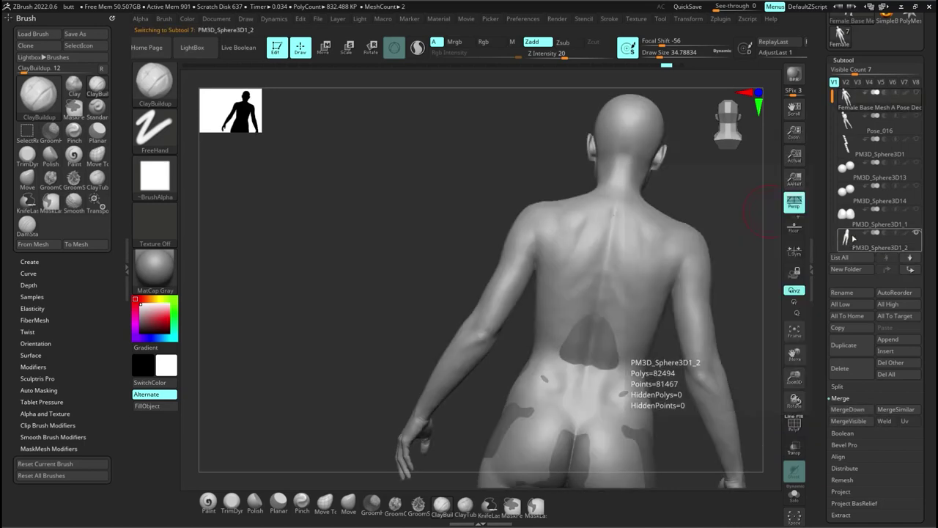
pyautogui.click(915, 93)
pyautogui.press('b')
pyautogui.press('m')
pyautogui.press('v')
# Step: Try to pull the upper sides of the back outward with the Move brush and undo the strokes
pyautogui.moveTo(565, 230); pyautogui.dragTo(551, 218)
pyautogui.moveTo(574, 219)
pyautogui.mouseDown()
pyautogui.moveTo(561, 217)
pyautogui.moveTo(550, 258)
pyautogui.moveTo(568, 217)
pyautogui.mouseUp()
pyautogui.hotkey('ctrl', 'z')
pyautogui.hotkey('ctrl', 'z')
pyautogui.hotkey('ctrl', 'z')
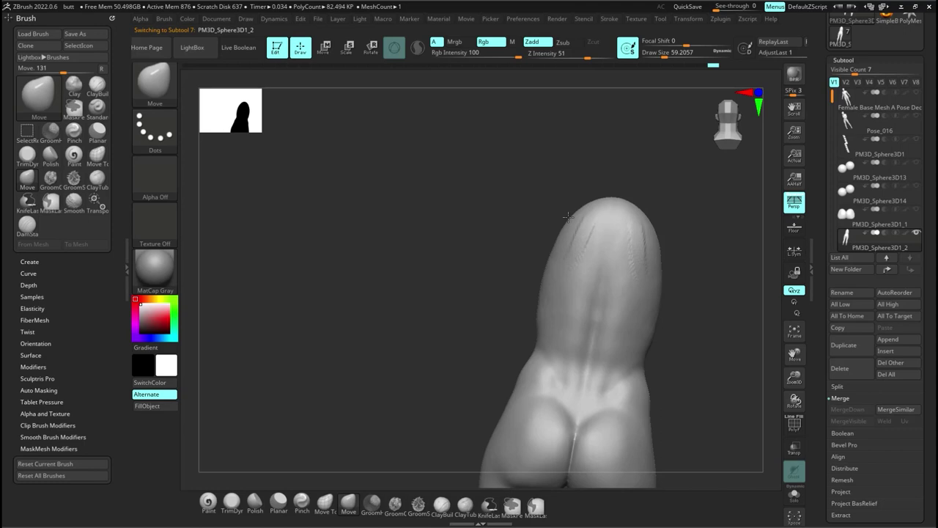
# Step: Reshape the top of the torso into broader shoulders and shoulder blades with the Move brush at draw size 59
pyautogui.moveTo(568, 217)
pyautogui.mouseDown()
pyautogui.moveTo(580, 212)
pyautogui.moveTo(549, 295)
pyautogui.mouseUp()
pyautogui.moveTo(499, 278); pyautogui.dragTo(652, 220)
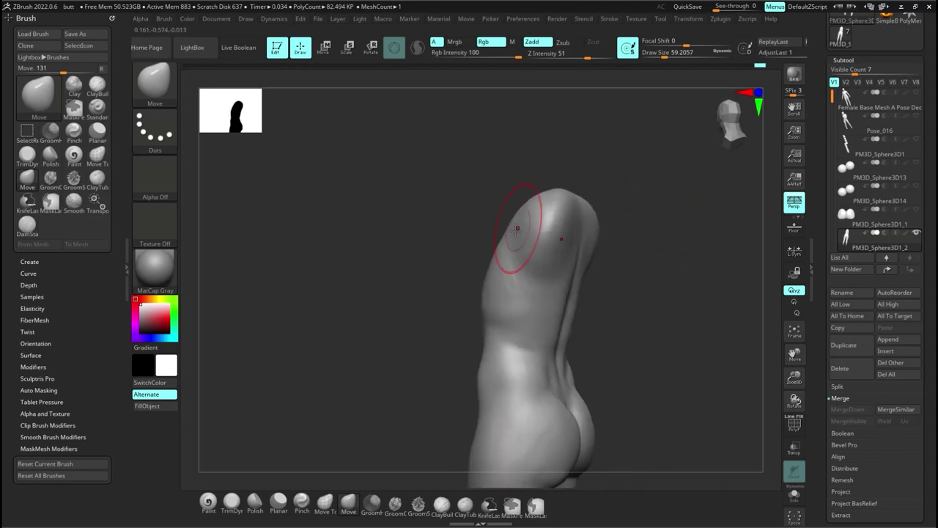
pyautogui.keyDown('shift'); pyautogui.moveTo(517, 228); pyautogui.dragTo(549, 230); pyautogui.keyUp('shift')
pyautogui.moveTo(440, 220)
pyautogui.mouseDown()
pyautogui.moveTo(576, 209)
pyautogui.moveTo(455, 227)
pyautogui.mouseUp()
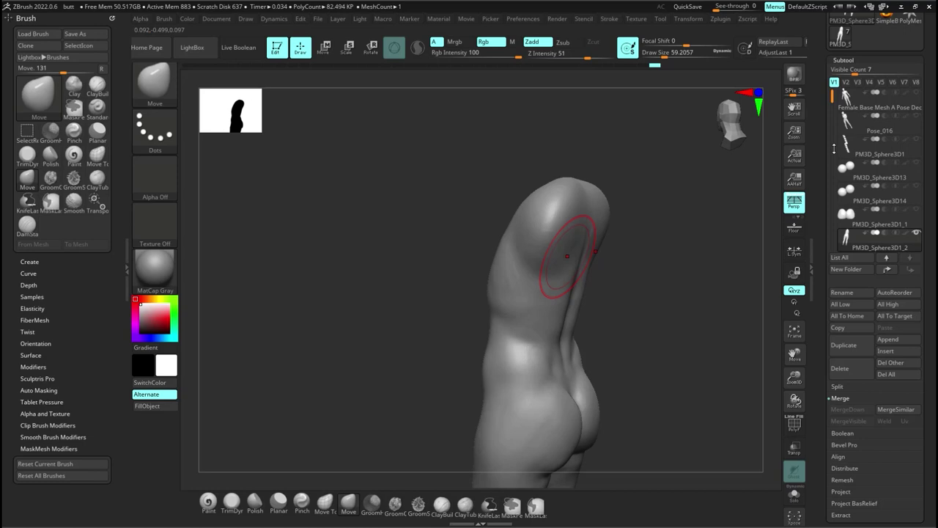
# Step: Compare the back with the female base mesh, then carve the upper spine groove with DamStandard at draw size 23 and smooth it
pyautogui.click(916, 93)
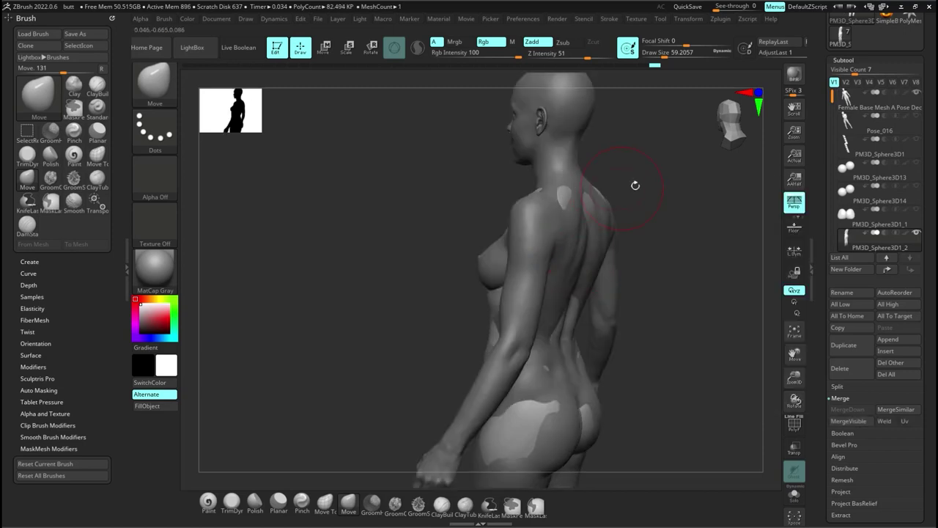
pyautogui.click(916, 94)
pyautogui.moveTo(660, 223); pyautogui.dragTo(588, 236)
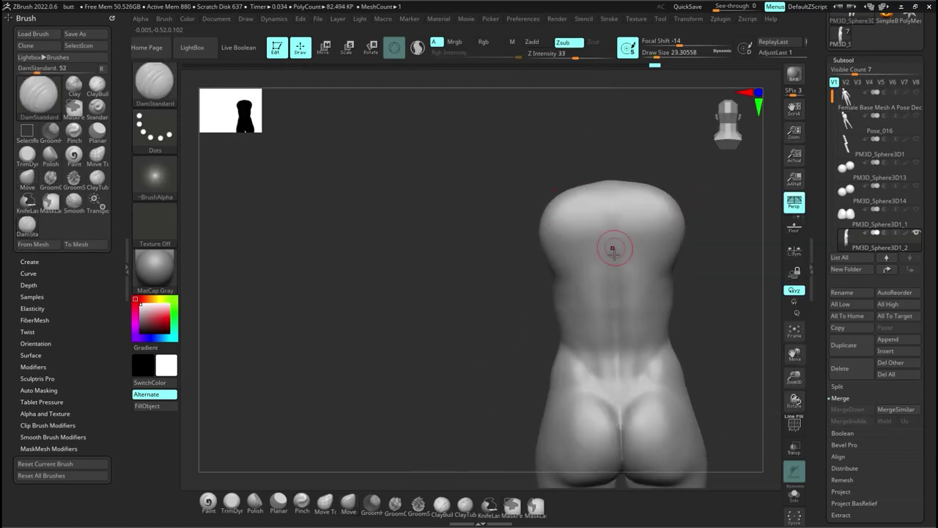
pyautogui.moveTo(614, 220); pyautogui.dragTo(616, 276)
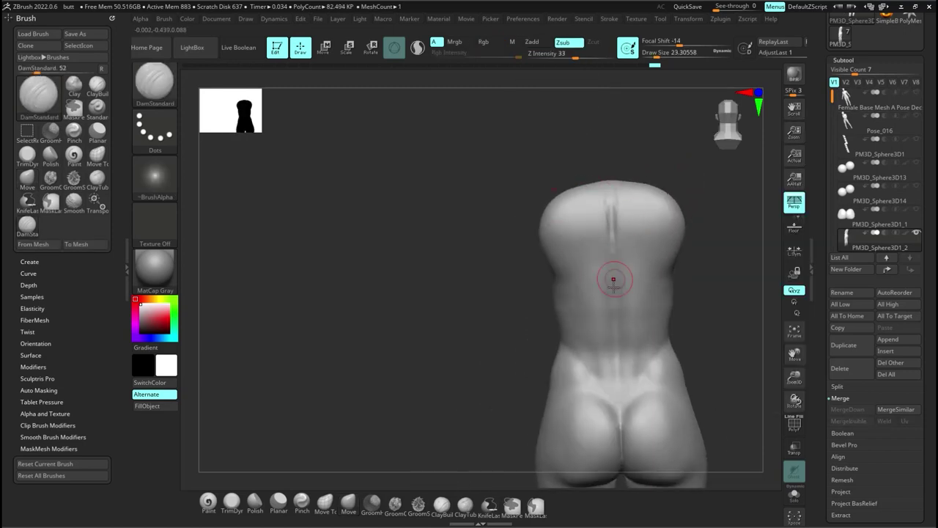
pyautogui.moveTo(571, 256)
pyautogui.mouseDown()
pyautogui.moveTo(592, 220)
pyautogui.moveTo(648, 241)
pyautogui.mouseUp()
pyautogui.keyDown('shift'); pyautogui.moveTo(590, 228); pyautogui.dragTo(580, 254); pyautogui.keyUp('shift')
pyautogui.moveTo(631, 282)
pyautogui.mouseDown(button='right')
pyautogui.moveTo(662, 301)
pyautogui.moveTo(638, 288)
pyautogui.moveTo(616, 169)
pyautogui.mouseUp(button='right')
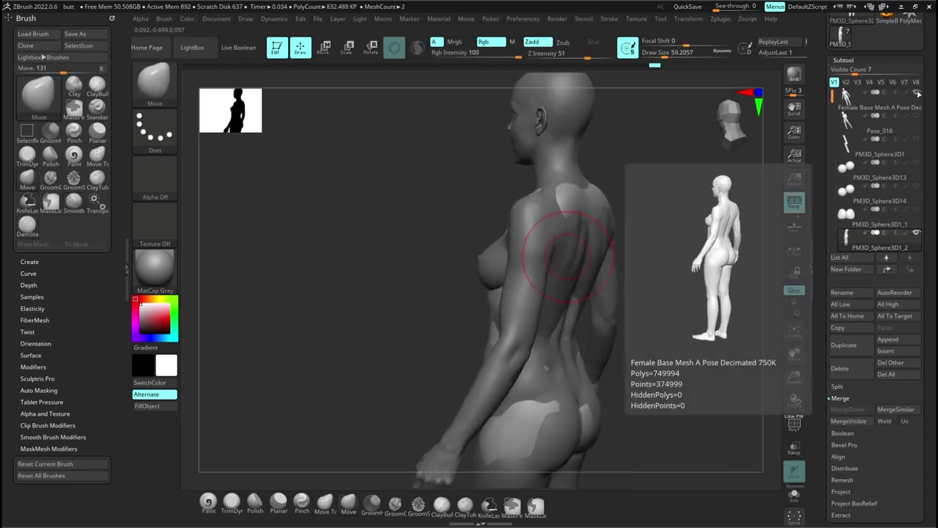
# Step: Reshape the shoulders and sides of the upper back with the Move brush, checking the form against the female base mesh
pyautogui.click(915, 94)
pyautogui.moveTo(681, 218)
pyautogui.mouseDown(button='right')
pyautogui.moveTo(574, 212)
pyautogui.moveTo(687, 218)
pyautogui.mouseUp(button='right')
pyautogui.moveTo(686, 218)
pyautogui.mouseDown()
pyautogui.moveTo(673, 218)
pyautogui.moveTo(687, 217)
pyautogui.mouseUp()
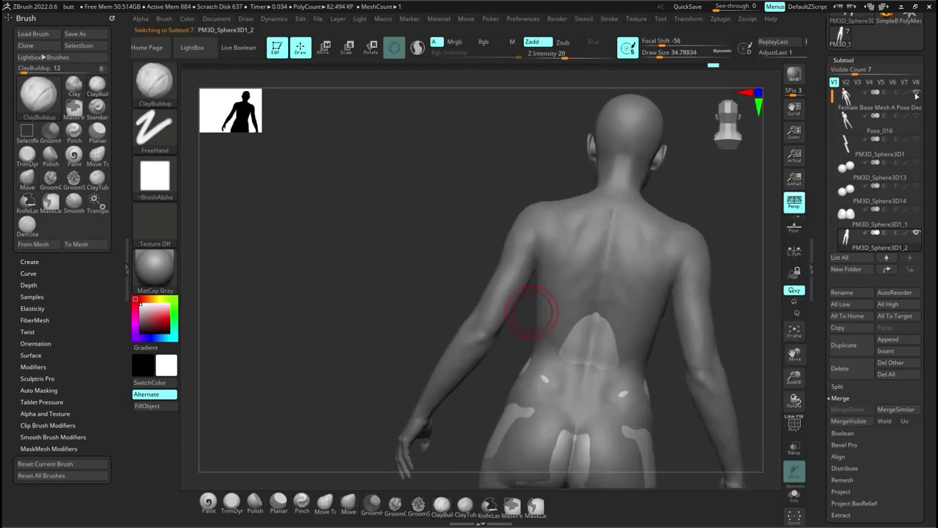
pyautogui.moveTo(891, 123)
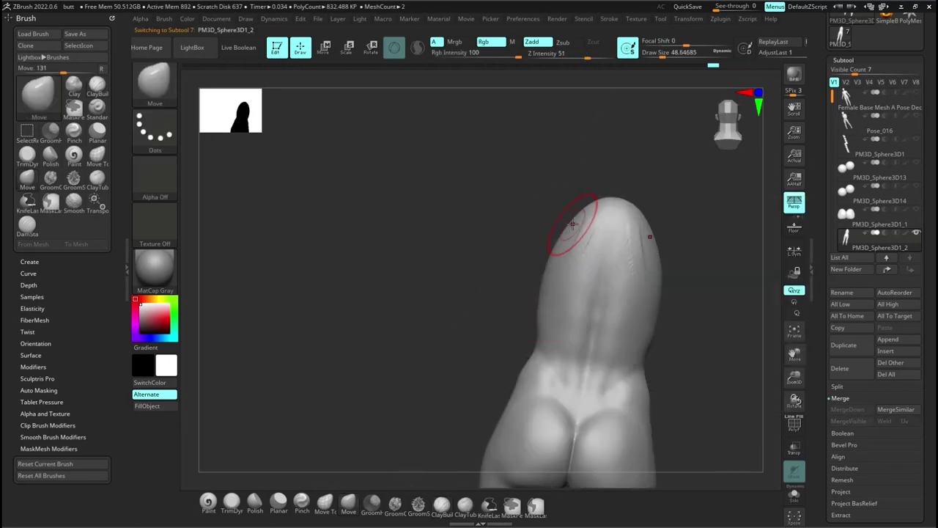
pyautogui.moveTo(551, 232)
pyautogui.mouseDown()
pyautogui.moveTo(543, 229)
pyautogui.moveTo(557, 210)
pyautogui.moveTo(546, 233)
pyautogui.moveTo(582, 273)
pyautogui.mouseUp()
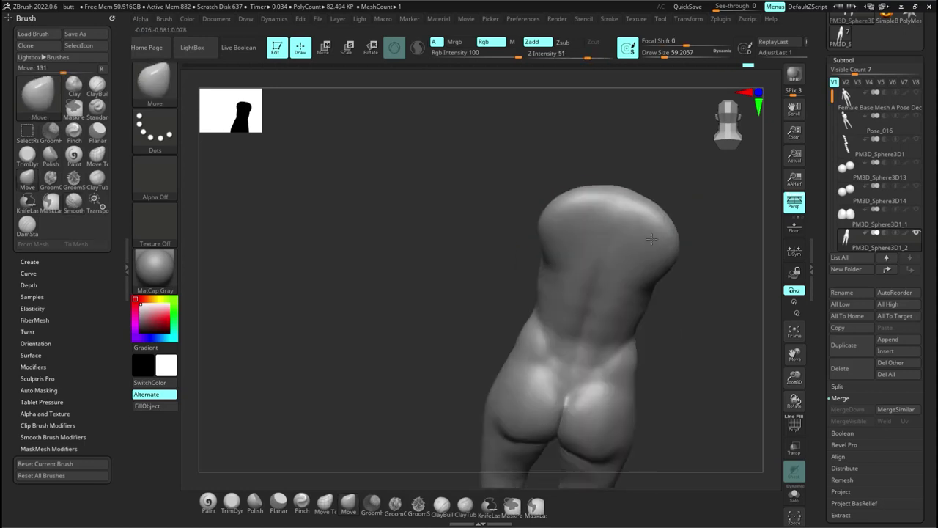
pyautogui.moveTo(695, 227)
pyautogui.mouseDown()
pyautogui.moveTo(658, 218)
pyautogui.moveTo(672, 218)
pyautogui.moveTo(530, 213)
pyautogui.mouseUp()
pyautogui.moveTo(440, 218); pyautogui.dragTo(552, 223)
pyautogui.moveTo(552, 222); pyautogui.dragTo(579, 213, button='right')
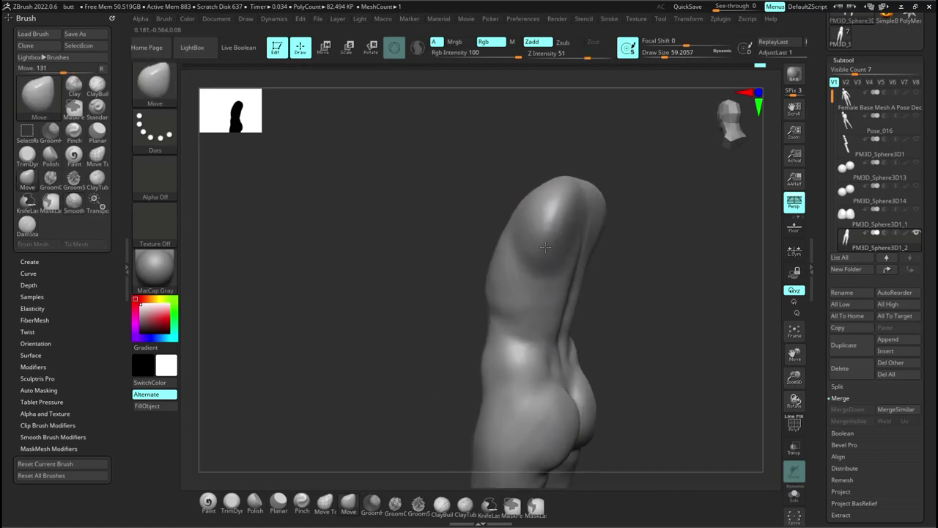
pyautogui.press('shift')
pyautogui.click(920, 94)
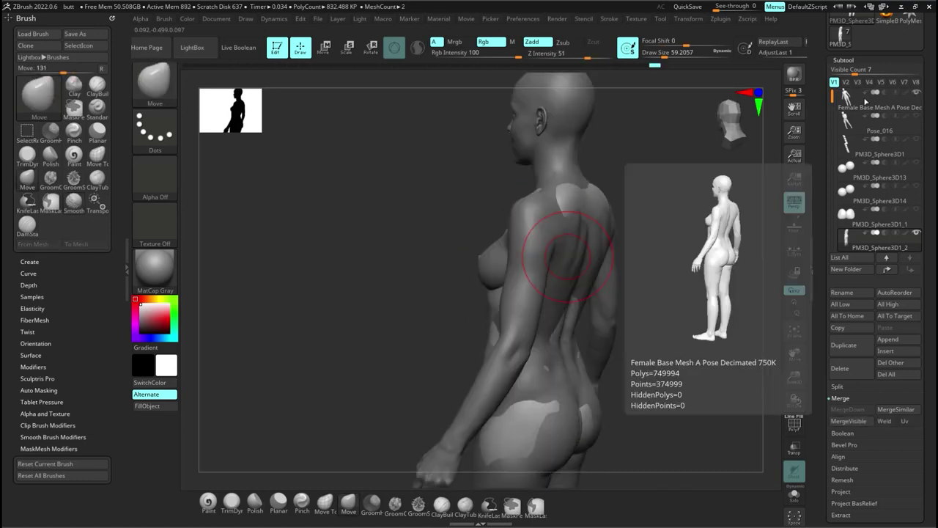
pyautogui.click(917, 95)
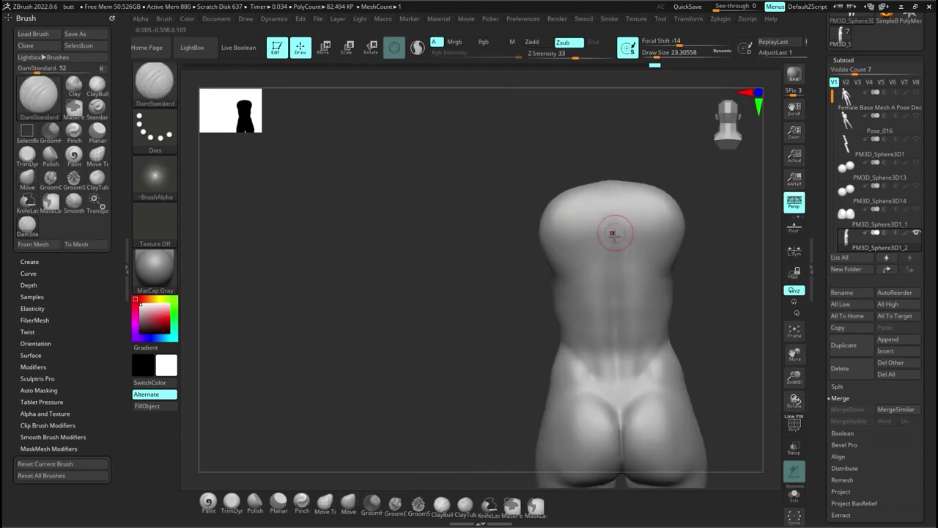
pyautogui.press('shift')
# Step: Switch to ClayBuildup and remesh the body with DynaMesh at resolution 728
pyautogui.moveTo(577, 272)
pyautogui.mouseDown(button='right')
pyautogui.moveTo(638, 287)
pyautogui.moveTo(685, 324)
pyautogui.moveTo(632, 316)
pyautogui.moveTo(663, 320)
pyautogui.moveTo(635, 314)
pyautogui.moveTo(679, 304)
pyautogui.mouseUp(button='right')
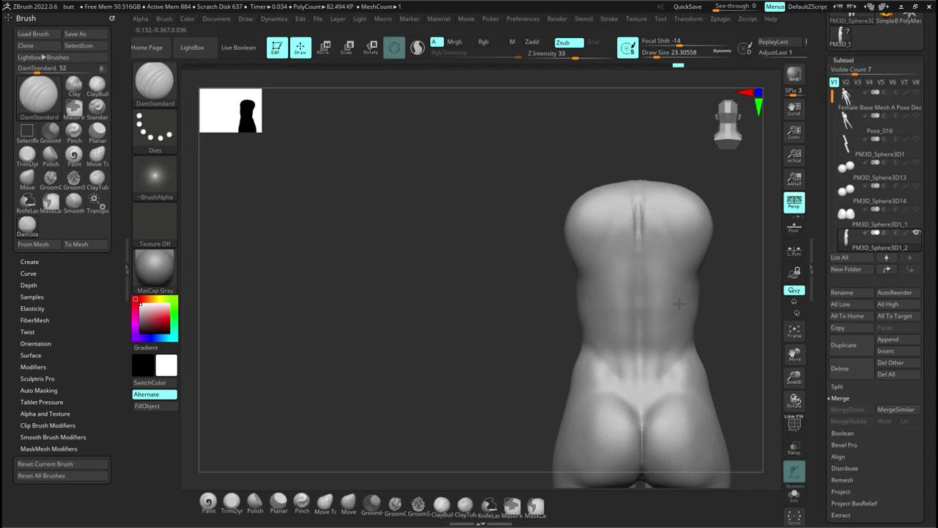
pyautogui.moveTo(679, 303)
pyautogui.mouseDown(button='right')
pyautogui.moveTo(704, 302)
pyautogui.moveTo(682, 270)
pyautogui.moveTo(517, 351)
pyautogui.moveTo(608, 330)
pyautogui.moveTo(534, 295)
pyautogui.mouseUp(button='right')
pyautogui.press('b')
pyautogui.press('c')
pyautogui.press('b')
pyautogui.moveTo(534, 295); pyautogui.dragTo(546, 372)
pyautogui.keyDown('shift'); pyautogui.moveTo(546, 372); pyautogui.dragTo(566, 400, button='right'); pyautogui.keyUp('shift')
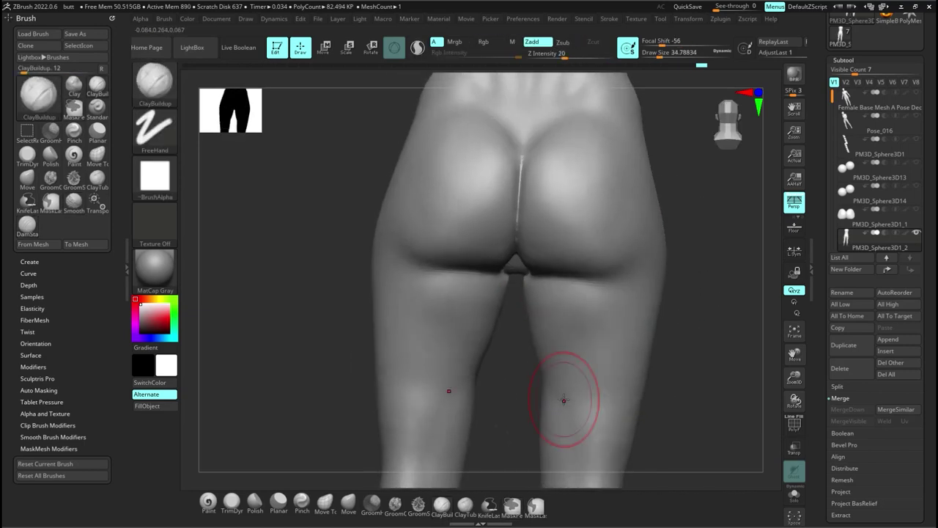
pyautogui.click(844, 60)
pyautogui.click(847, 71)
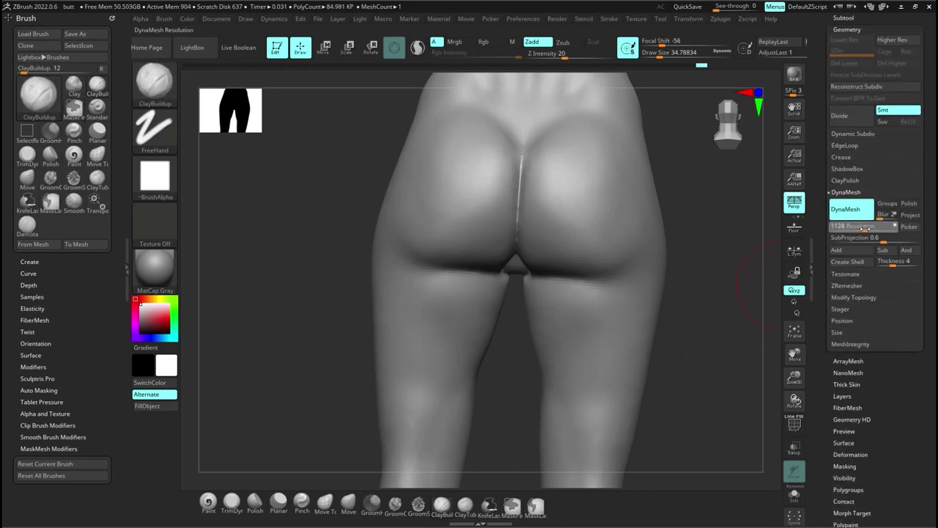
pyautogui.moveTo(854, 228); pyautogui.dragTo(859, 229)
pyautogui.keyDown('ctrl'); pyautogui.moveTo(715, 319); pyautogui.dragTo(751, 358); pyautogui.keyUp('ctrl')
# Step: Define the creases under the buttocks and the tops of the rear thighs with ClayBuildup and DamStandard
pyautogui.moveTo(605, 283)
pyautogui.mouseDown(button='right')
pyautogui.moveTo(612, 214)
pyautogui.moveTo(535, 329)
pyautogui.moveTo(541, 338)
pyautogui.mouseUp(button='right')
pyautogui.press('b')
pyautogui.press('d')
pyautogui.press('s')
pyautogui.press('b')
pyautogui.press('c')
pyautogui.press('b')
pyautogui.moveTo(493, 332)
pyautogui.mouseDown()
pyautogui.moveTo(477, 347)
pyautogui.moveTo(481, 297)
pyautogui.mouseUp()
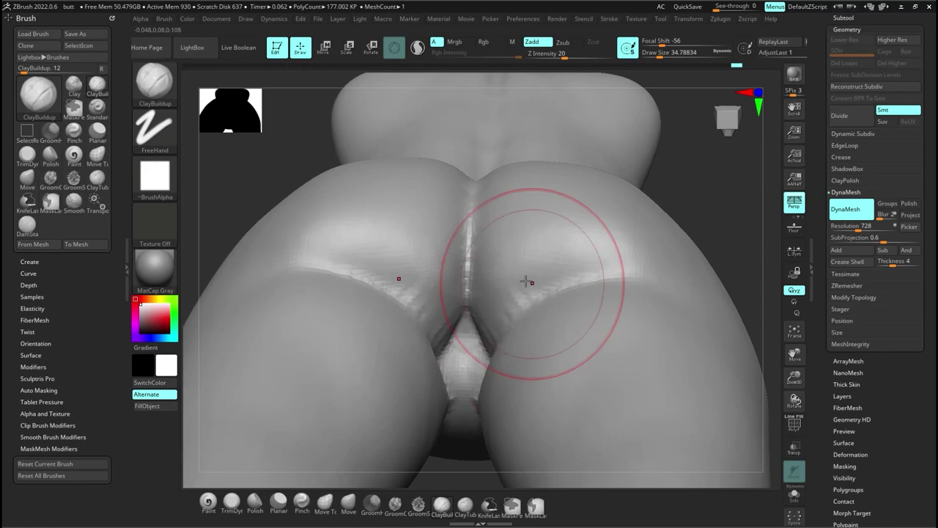
pyautogui.keyDown('alt'); pyautogui.moveTo(575, 330); pyautogui.dragTo(549, 440); pyautogui.keyUp('alt')
pyautogui.moveTo(645, 308); pyautogui.dragTo(576, 450)
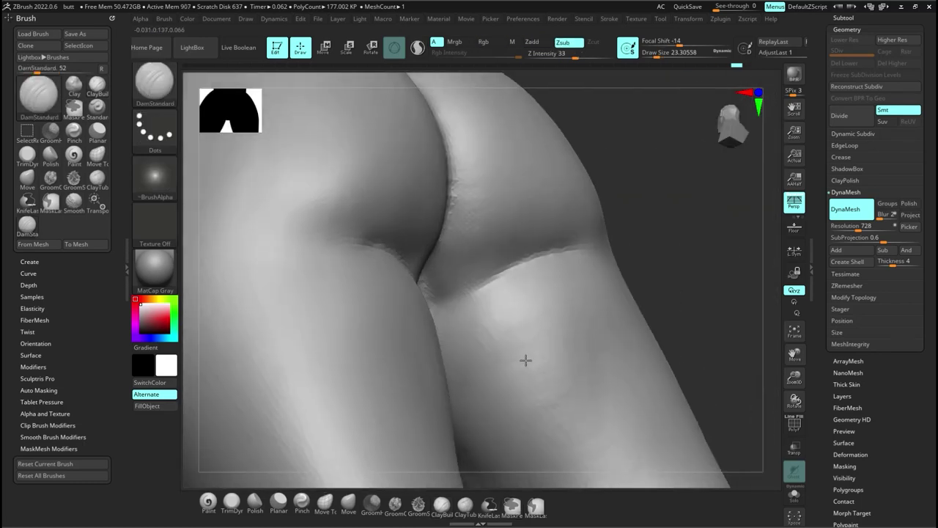
# Step: Switch to ClayBuildup, try smoothing the inner thigh beside the crotch, and undo the last stroke
pyautogui.moveTo(526, 360)
pyautogui.mouseDown(button='right')
pyautogui.moveTo(481, 315)
pyautogui.moveTo(452, 318)
pyautogui.moveTo(457, 210)
pyautogui.moveTo(437, 359)
pyautogui.mouseUp(button='right')
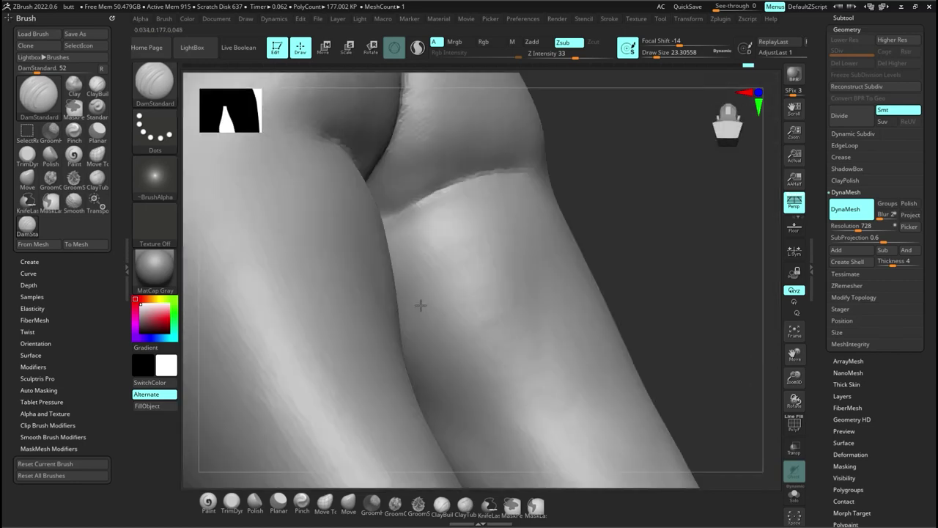
pyautogui.moveTo(419, 303)
pyautogui.mouseDown(button='right')
pyautogui.moveTo(483, 263)
pyautogui.moveTo(477, 345)
pyautogui.moveTo(458, 314)
pyautogui.mouseUp(button='right')
pyautogui.press('b')
pyautogui.press('c')
pyautogui.press('b')
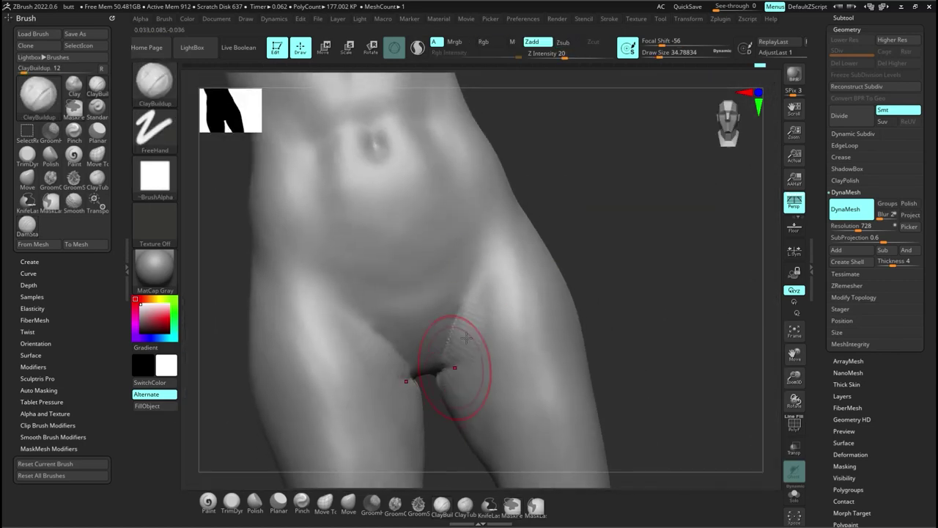
pyautogui.keyDown('shift'); pyautogui.moveTo(440, 381); pyautogui.dragTo(461, 418); pyautogui.keyUp('shift')
pyautogui.moveTo(461, 418)
pyautogui.mouseDown(button='right')
pyautogui.moveTo(473, 300)
pyautogui.moveTo(466, 338)
pyautogui.mouseUp(button='right')
pyautogui.hotkey('ctrl', 'z')
# Step: Compare the side of the chest and rib cage with the female base mesh by toggling its visibility
pyautogui.keyDown('ctrl'); pyautogui.moveTo(506, 282); pyautogui.dragTo(732, 125, button='right'); pyautogui.keyUp('ctrl')
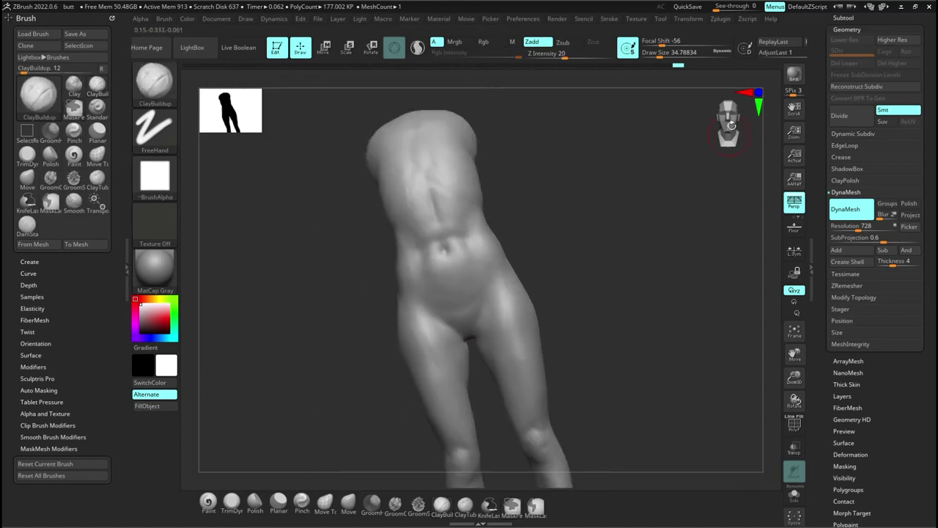
pyautogui.click(732, 126)
pyautogui.moveTo(584, 340); pyautogui.dragTo(524, 361, button='right')
pyautogui.moveTo(849, 18); pyautogui.dragTo(848, 202)
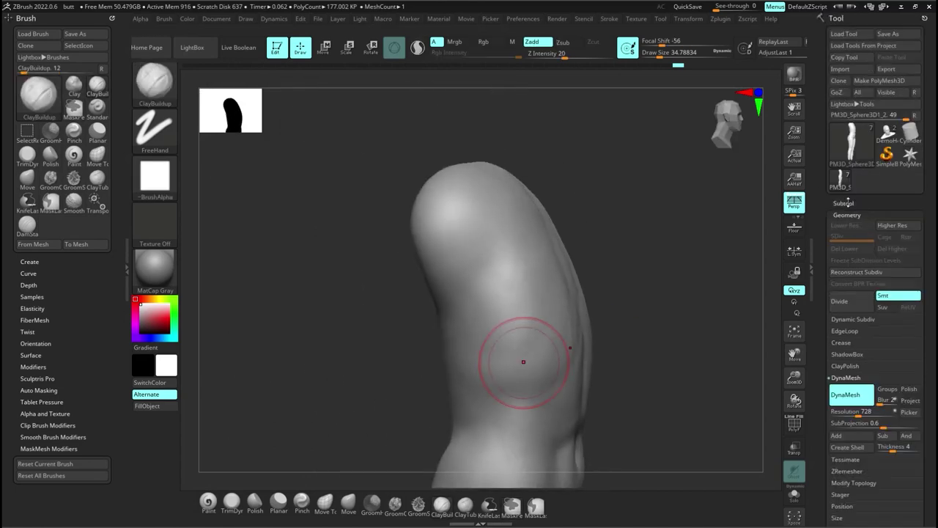
pyautogui.click(848, 202)
pyautogui.click(918, 94)
pyautogui.click(919, 94)
pyautogui.click(918, 94)
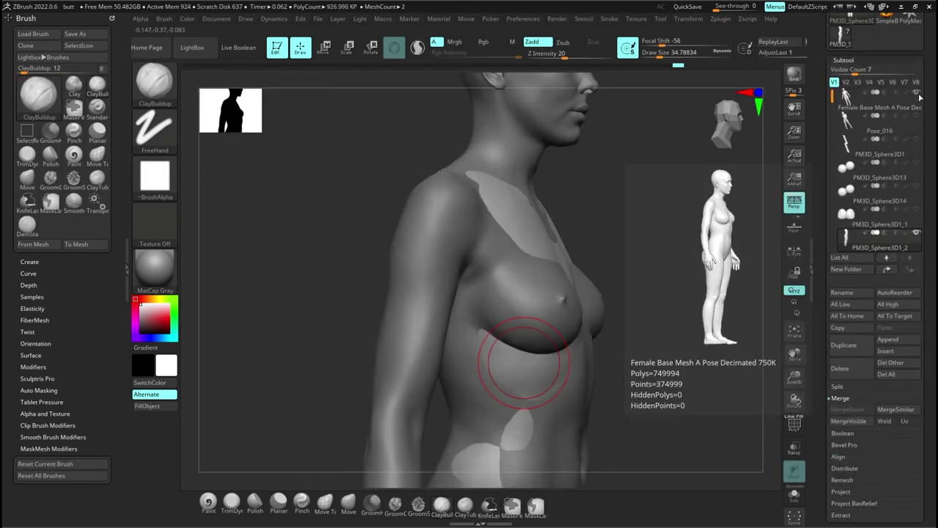
pyautogui.click(917, 92)
# Step: Carve armpit hollows into the sides of the upper torso with ClayBuildup at draw size 35 and blend the ribs below
pyautogui.moveTo(481, 256); pyautogui.dragTo(447, 276)
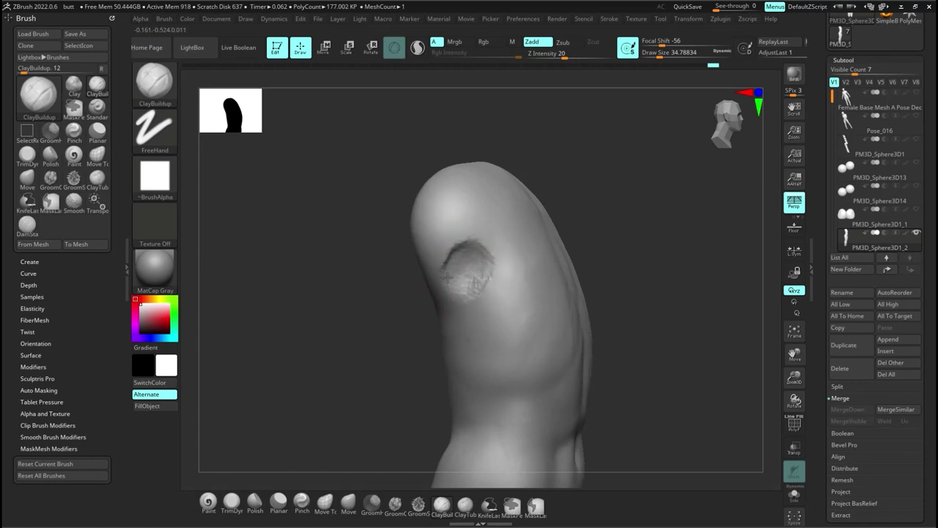
pyautogui.moveTo(447, 277)
pyautogui.mouseDown(button='right')
pyautogui.moveTo(541, 195)
pyautogui.moveTo(576, 239)
pyautogui.mouseUp(button='right')
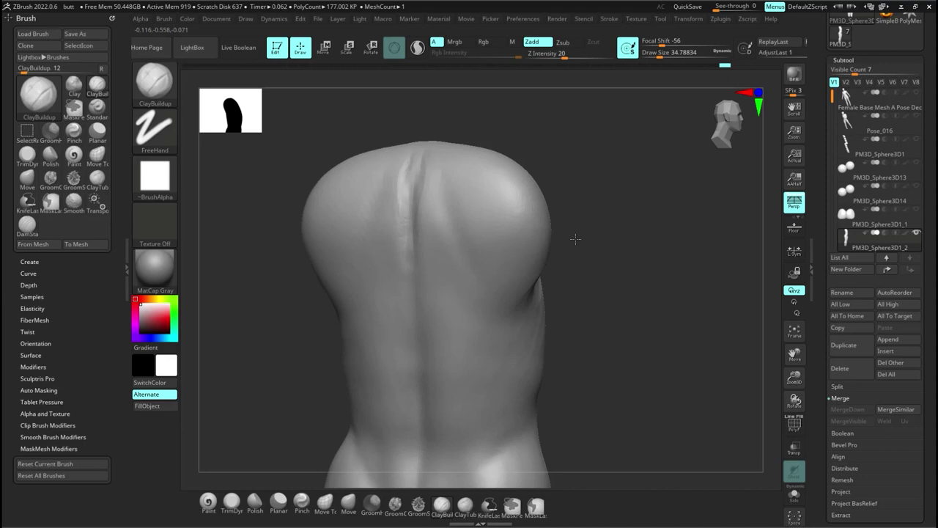
pyautogui.moveTo(576, 239)
pyautogui.mouseDown()
pyautogui.moveTo(546, 239)
pyautogui.moveTo(609, 242)
pyautogui.mouseUp()
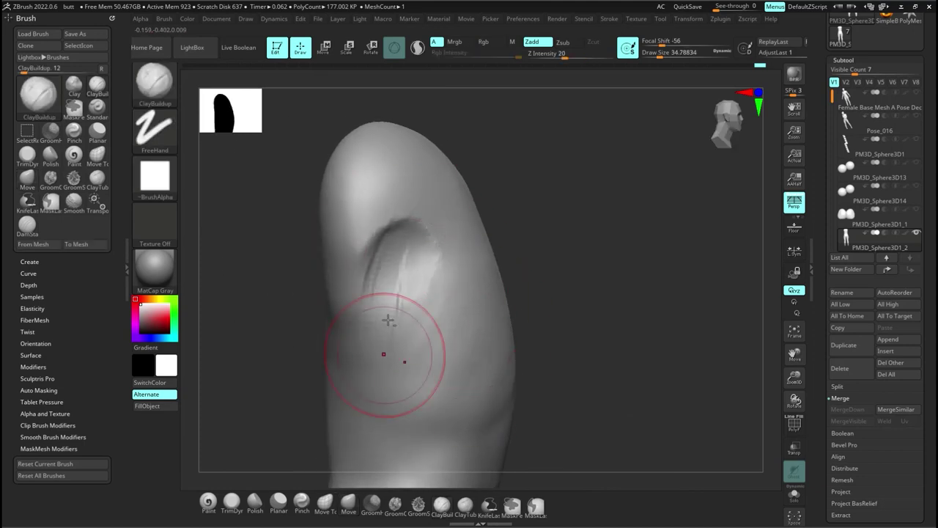
pyautogui.moveTo(388, 335); pyautogui.dragTo(411, 308)
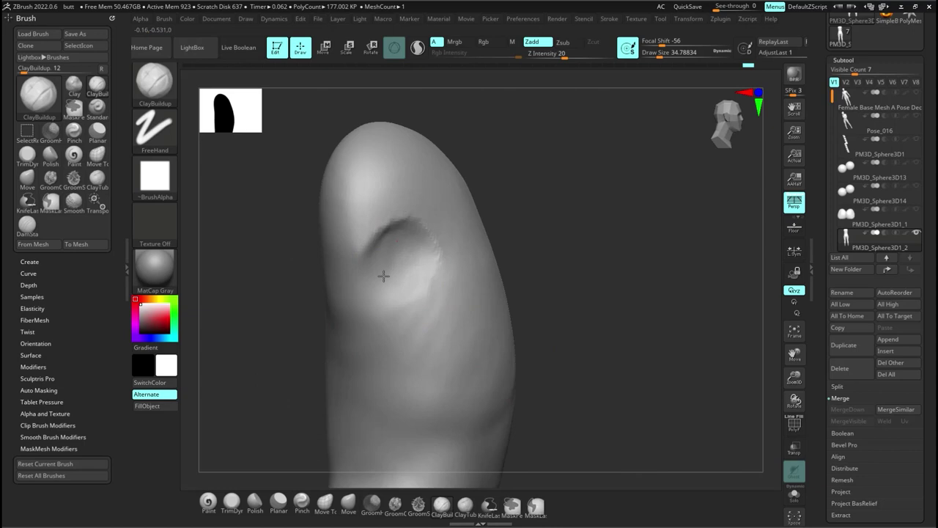
pyautogui.moveTo(384, 272); pyautogui.dragTo(430, 344)
pyautogui.moveTo(432, 257); pyautogui.dragTo(445, 316)
pyautogui.moveTo(440, 278)
pyautogui.keyDown('shift'); pyautogui.mouseDown()
pyautogui.moveTo(419, 306)
pyautogui.moveTo(433, 322)
pyautogui.mouseUp(); pyautogui.keyUp('shift')
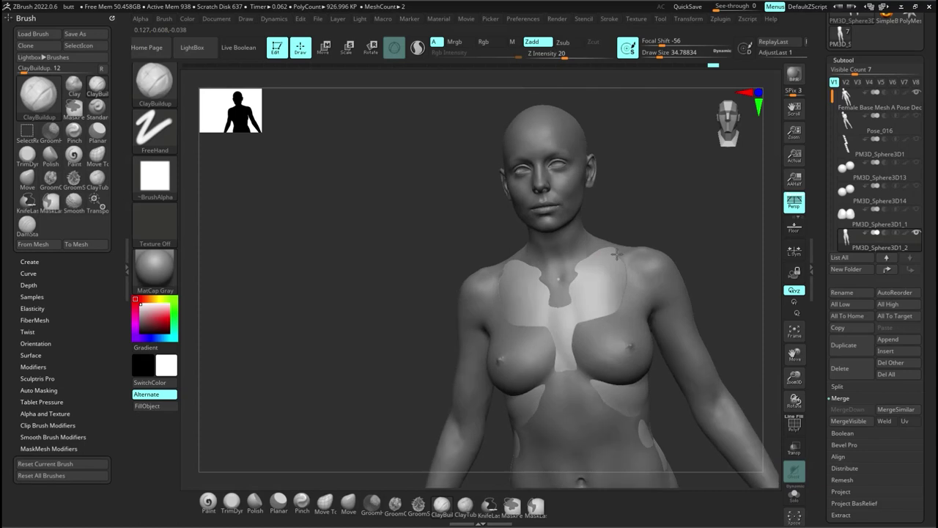
# Step: Adjust the chest and rib cage to the overlaid female base mesh with the Move brush at draw size 59, then hide the reference
pyautogui.press('b')
pyautogui.press('m')
pyautogui.press('v')
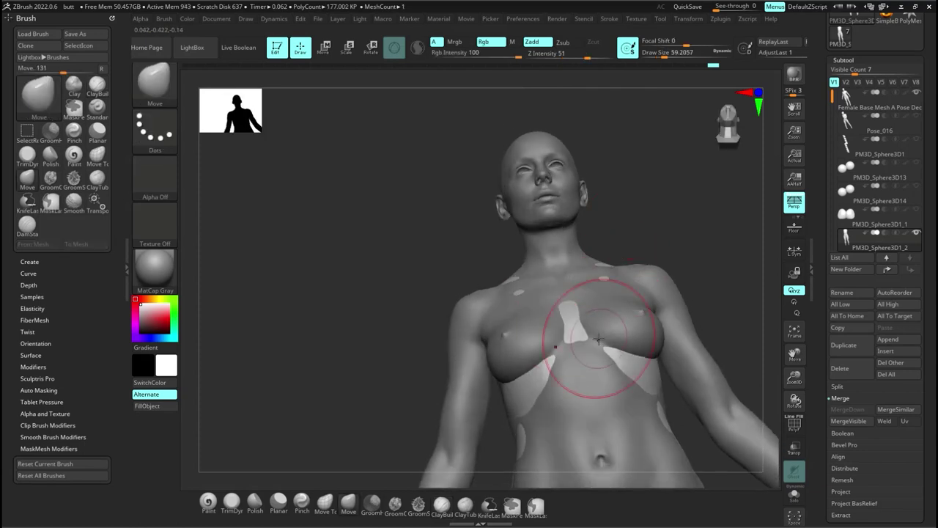
pyautogui.moveTo(599, 338); pyautogui.dragTo(581, 330)
pyautogui.moveTo(535, 388); pyautogui.dragTo(529, 371)
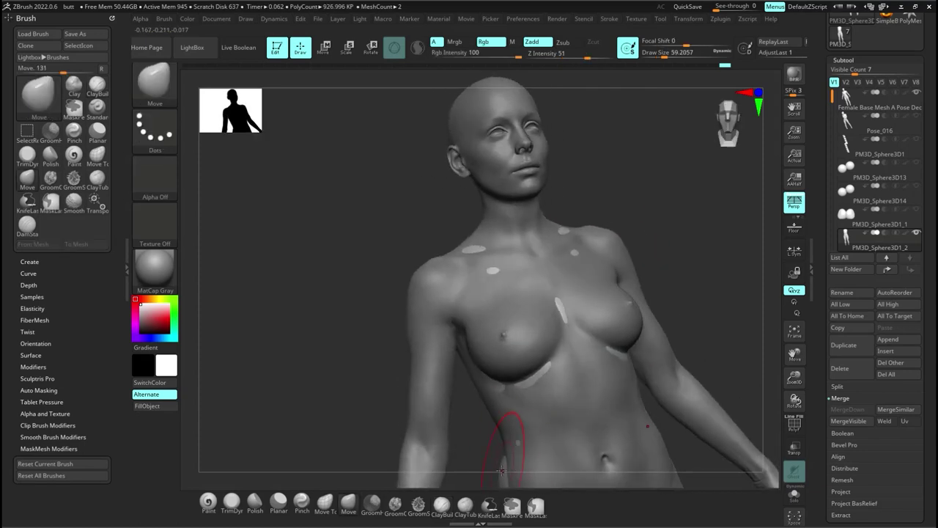
pyautogui.moveTo(511, 444); pyautogui.dragTo(440, 301, button='right')
pyautogui.click(916, 93)
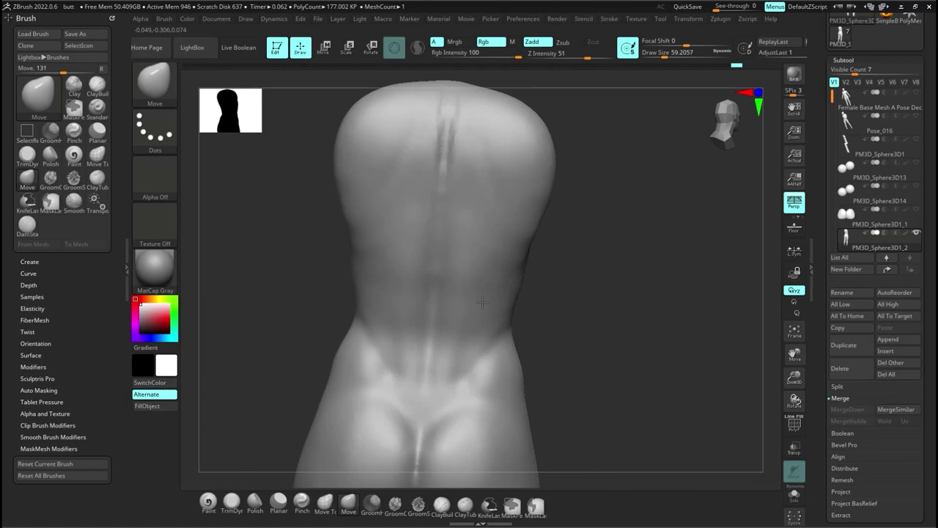
pyautogui.moveTo(482, 302); pyautogui.dragTo(547, 330, button='right')
pyautogui.keyDown('alt'); pyautogui.moveTo(562, 428); pyautogui.dragTo(533, 247, button='right'); pyautogui.keyUp('alt')
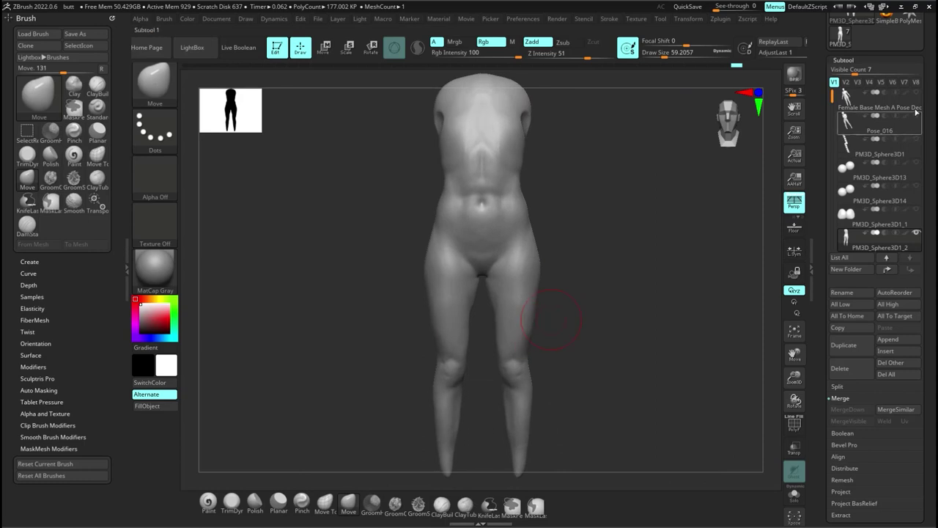
pyautogui.moveTo(856, 128)
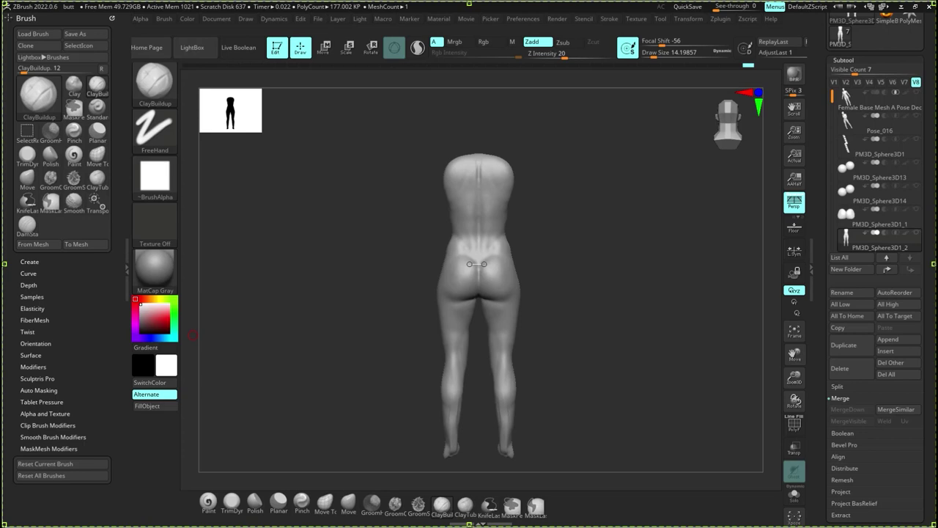
# Step: Deepen the folds beneath both buttocks with DamStandard at draw size 23, extending them toward the outer thighs
pyautogui.moveTo(504, 262)
pyautogui.keyDown('ctrl'); pyautogui.mouseDown(button='right')
pyautogui.moveTo(553, 391)
pyautogui.moveTo(550, 337)
pyautogui.moveTo(532, 344)
pyautogui.mouseUp(button='right'); pyautogui.keyUp('ctrl')
pyautogui.press('b')
pyautogui.press('d')
pyautogui.press('s')
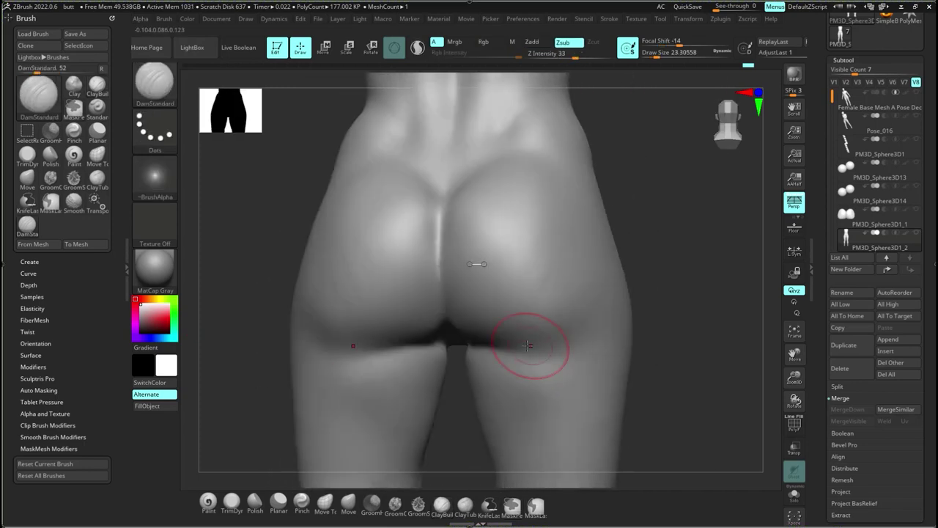
pyautogui.moveTo(532, 343); pyautogui.dragTo(606, 330)
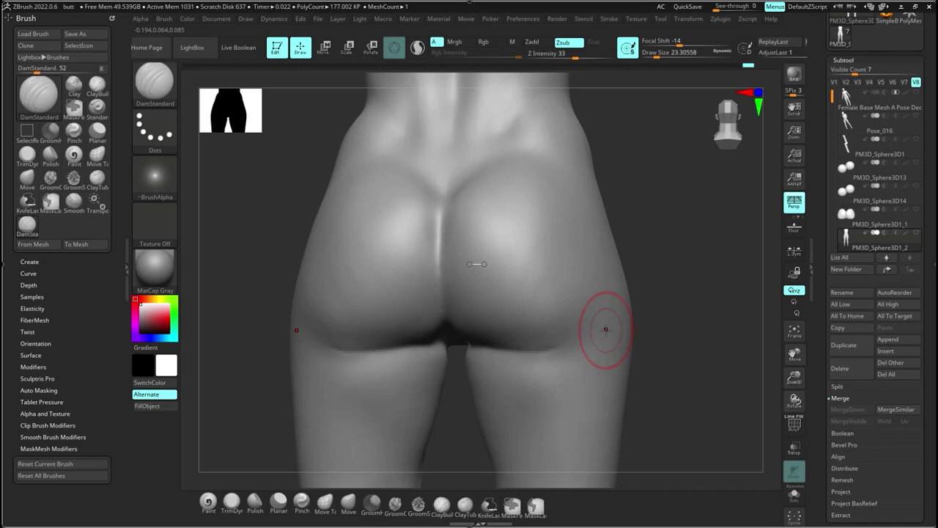
pyautogui.moveTo(606, 330); pyautogui.dragTo(525, 351)
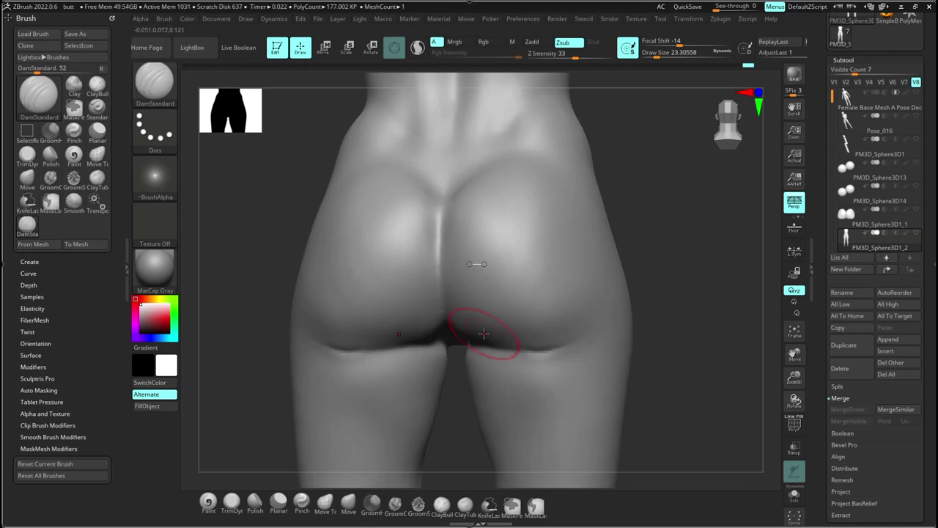
# Step: Sharpen the gluteal creases from the outer thighs inward with DamStandard, working from a lower viewpoint
pyautogui.press('b')
pyautogui.press('c')
pyautogui.press('b')
pyautogui.moveTo(645, 304); pyautogui.dragTo(645, 250)
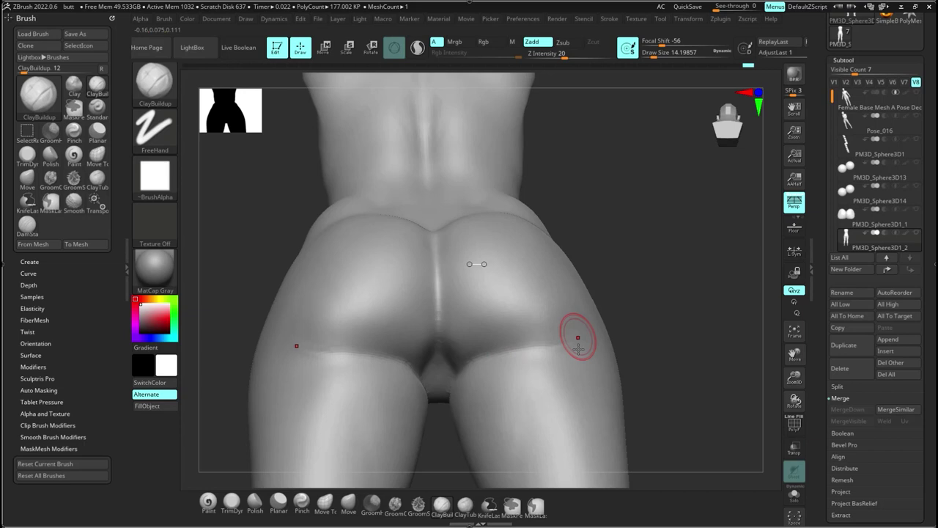
pyautogui.moveTo(606, 316)
pyautogui.mouseDown(button='right')
pyautogui.moveTo(561, 381)
pyautogui.moveTo(575, 375)
pyautogui.mouseUp(button='right')
pyautogui.press('b')
pyautogui.press('d')
pyautogui.press('s')
pyautogui.moveTo(571, 350); pyautogui.dragTo(522, 357)
pyautogui.moveTo(522, 357); pyautogui.dragTo(487, 358, button='right')
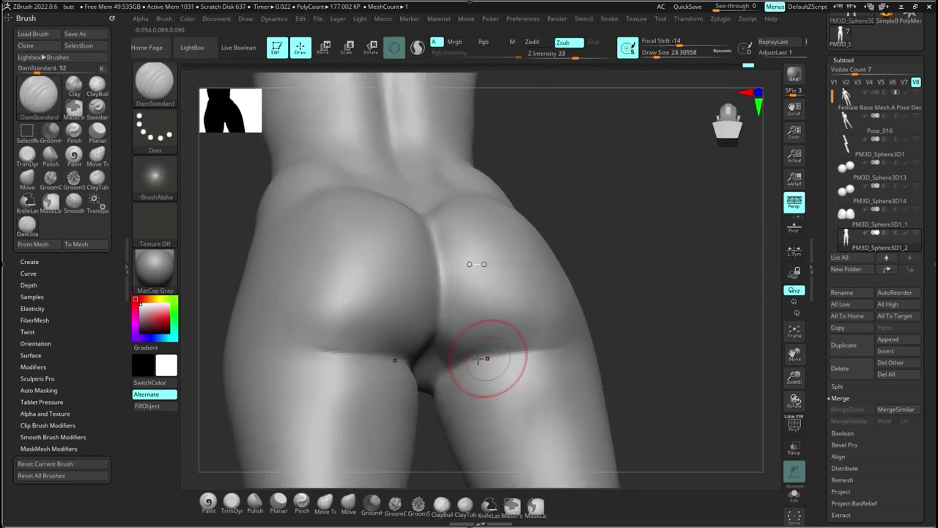
# Step: Carve the crease beneath the buttock outward toward the outer thigh with DamStandard at draw size 23
pyautogui.moveTo(481, 361); pyautogui.dragTo(553, 350)
pyautogui.moveTo(553, 350)
pyautogui.mouseDown(button='right')
pyautogui.moveTo(571, 322)
pyautogui.moveTo(506, 352)
pyautogui.moveTo(442, 364)
pyautogui.moveTo(440, 340)
pyautogui.moveTo(513, 387)
pyautogui.moveTo(546, 345)
pyautogui.moveTo(555, 313)
pyautogui.mouseUp(button='right')
pyautogui.click(726, 126)
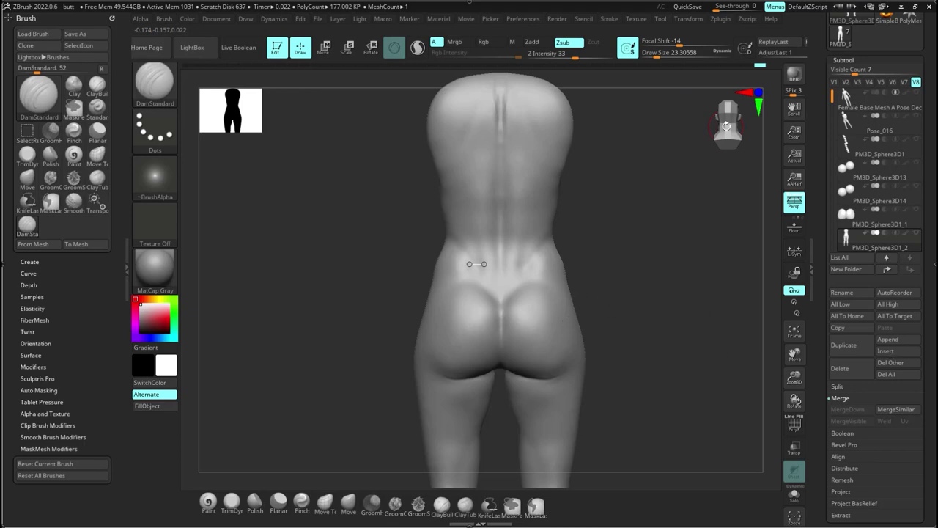
# Step: Try to build up the upper back of the thighs below the gluteal folds with ClayBuildup
pyautogui.keyDown('alt'); pyautogui.moveTo(548, 291); pyautogui.dragTo(557, 398, button='right'); pyautogui.keyUp('alt')
pyautogui.press('b')
pyautogui.press('c')
pyautogui.press('b')
pyautogui.moveTo(513, 336)
pyautogui.mouseDown()
pyautogui.moveTo(554, 332)
pyautogui.moveTo(517, 337)
pyautogui.moveTo(546, 330)
pyautogui.mouseUp()
pyautogui.hotkey('ctrl', 'z')
pyautogui.hotkey('ctrl', 'z')
pyautogui.hotkey('ctrl', 'z')
pyautogui.hotkey('ctrl', 'z')
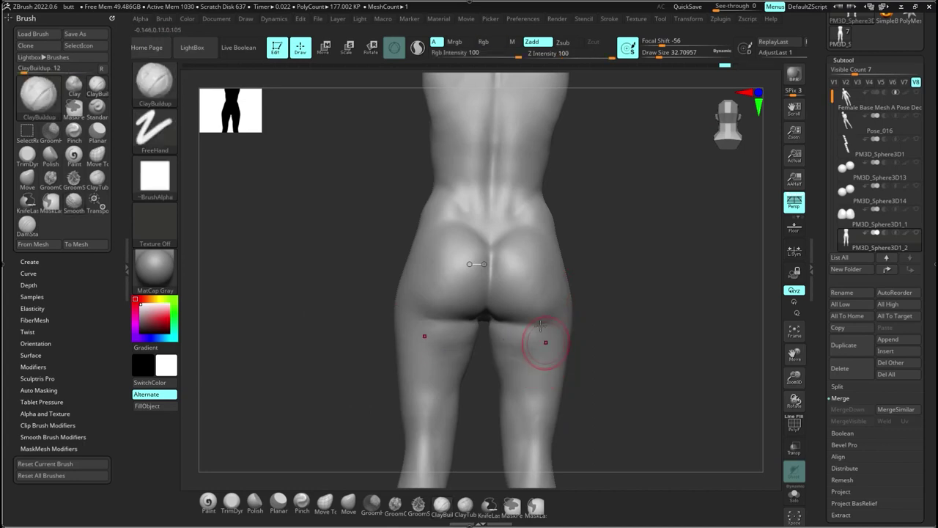
# Step: Refine the gluteal folds with ClayBuildup at draw size 12 and Z intensity 20, smoothing the transition into the thighs
pyautogui.keyDown('ctrl'); pyautogui.moveTo(540, 327); pyautogui.dragTo(457, 268, button='right'); pyautogui.keyUp('ctrl')
pyautogui.keyDown('shift'); pyautogui.moveTo(457, 269); pyautogui.dragTo(484, 272); pyautogui.keyUp('shift')
pyautogui.moveTo(483, 273)
pyautogui.mouseDown(button='right')
pyautogui.moveTo(569, 259)
pyautogui.moveTo(502, 317)
pyautogui.moveTo(499, 352)
pyautogui.mouseUp(button='right')
pyautogui.keyDown('shift'); pyautogui.moveTo(498, 352); pyautogui.dragTo(506, 365); pyautogui.keyUp('shift')
pyautogui.moveTo(506, 366); pyautogui.dragTo(450, 377, button='right')
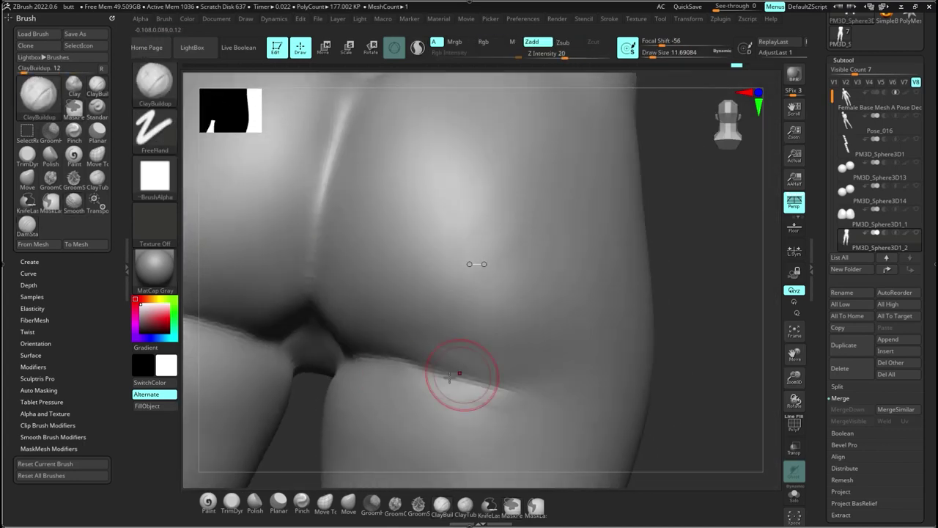
pyautogui.moveTo(400, 380)
pyautogui.mouseDown()
pyautogui.moveTo(533, 381)
pyautogui.moveTo(561, 358)
pyautogui.mouseUp()
pyautogui.moveTo(561, 358)
pyautogui.keyDown('ctrl'); pyautogui.mouseDown(button='right')
pyautogui.moveTo(559, 344)
pyautogui.moveTo(575, 327)
pyautogui.moveTo(566, 365)
pyautogui.mouseUp(button='right'); pyautogui.keyUp('ctrl')
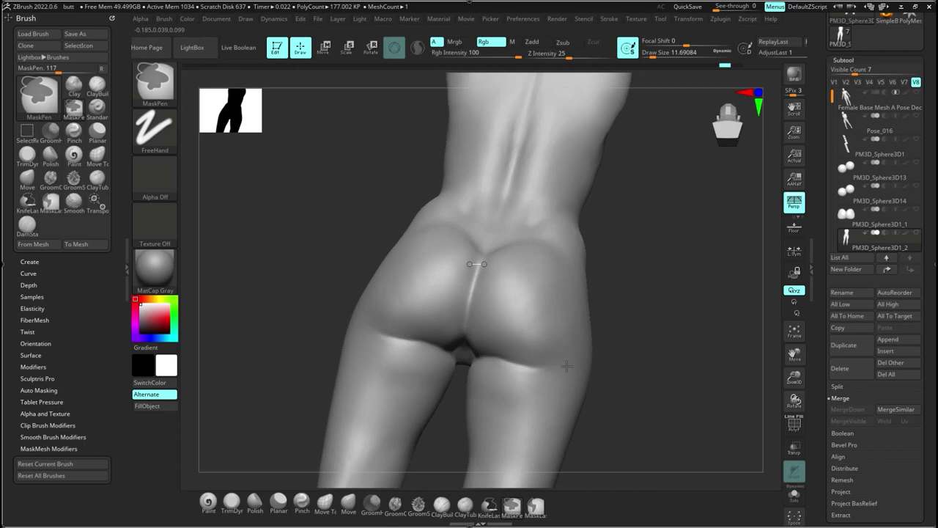
pyautogui.keyDown('ctrl'); pyautogui.moveTo(567, 366); pyautogui.dragTo(563, 400, button='right'); pyautogui.keyUp('ctrl')
pyautogui.keyDown('shift'); pyautogui.moveTo(499, 381); pyautogui.dragTo(456, 377); pyautogui.keyUp('shift')
pyautogui.keyDown('shift'); pyautogui.moveTo(457, 377); pyautogui.dragTo(461, 105, button='right'); pyautogui.keyUp('shift')
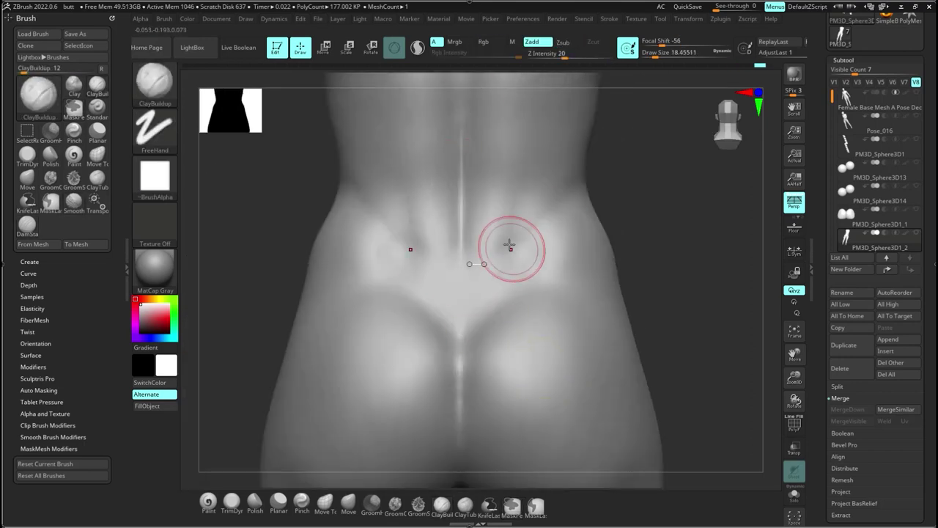
# Step: Adjust the lower back's profile with the Move brush and shape the area above the buttocks with ClayBuildup at draw size 18
pyautogui.moveTo(573, 306)
pyautogui.keyDown('ctrl'); pyautogui.mouseDown(button='right')
pyautogui.moveTo(567, 284)
pyautogui.moveTo(588, 298)
pyautogui.moveTo(600, 235)
pyautogui.mouseUp(button='right'); pyautogui.keyUp('ctrl')
pyautogui.keyDown('ctrl'); pyautogui.moveTo(615, 308); pyautogui.dragTo(513, 322, button='right'); pyautogui.keyUp('ctrl')
pyautogui.moveTo(469, 337); pyautogui.dragTo(565, 358, button='right')
pyautogui.rightClick(565, 358)
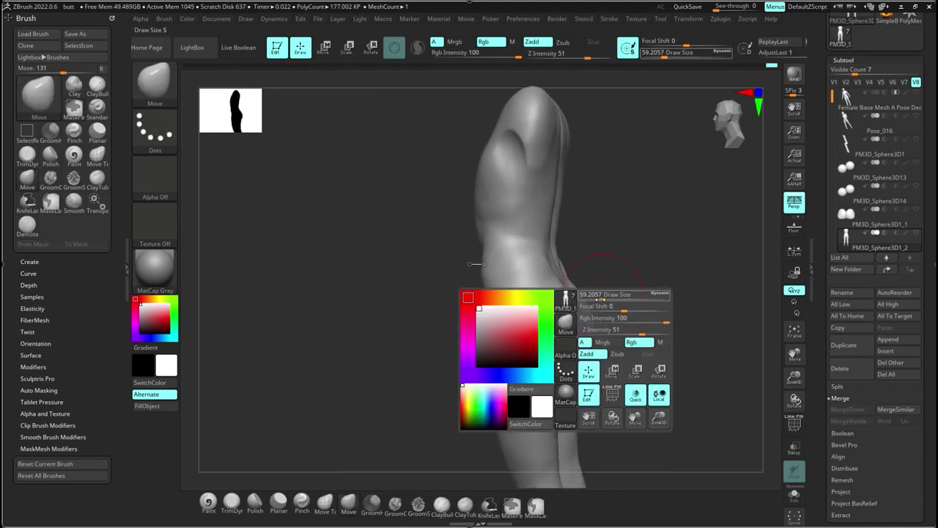
pyautogui.moveTo(582, 282)
pyautogui.mouseDown(button='right')
pyautogui.moveTo(616, 283)
pyautogui.moveTo(527, 361)
pyautogui.mouseUp(button='right')
pyautogui.press('b')
pyautogui.press('c')
pyautogui.press('b')
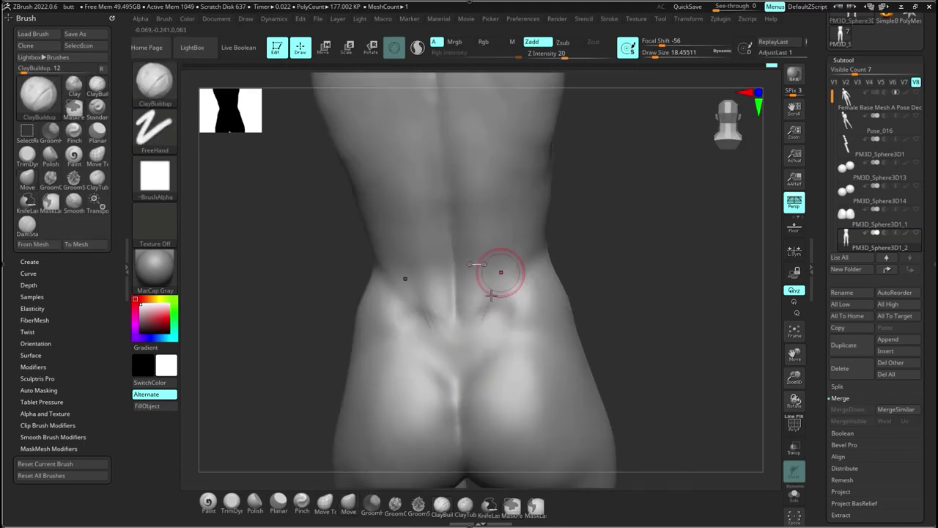
pyautogui.moveTo(501, 272)
pyautogui.keyDown('ctrl'); pyautogui.mouseDown(button='right')
pyautogui.moveTo(542, 294)
pyautogui.moveTo(233, 290)
pyautogui.mouseUp(button='right'); pyautogui.keyUp('ctrl')
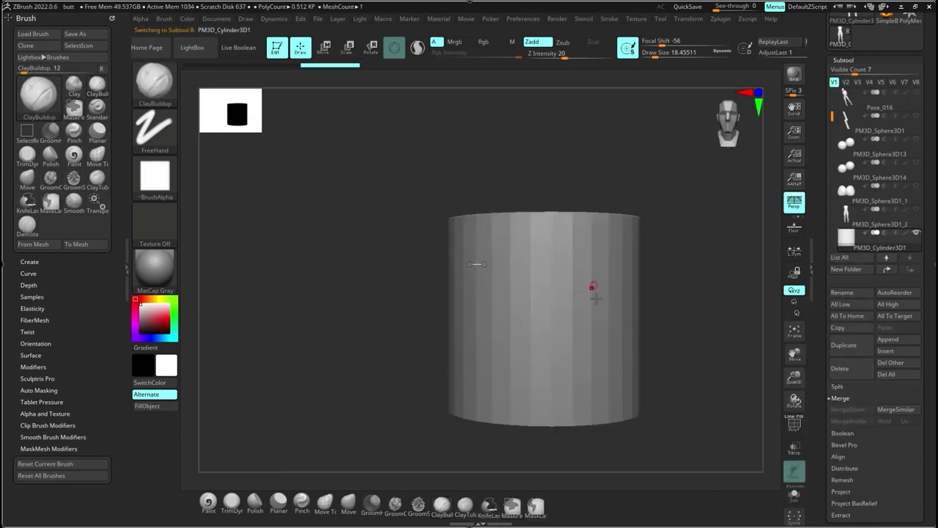
# Step: Move and tilt the slim cylinder beside the torso so it leans in toward the shoulder as an upper arm
pyautogui.press('w')
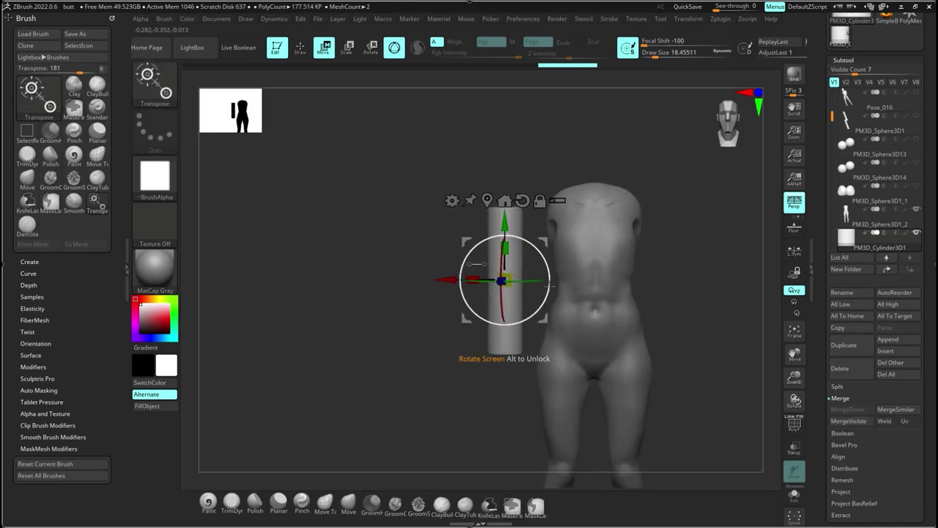
pyautogui.moveTo(547, 265); pyautogui.dragTo(493, 292)
pyautogui.moveTo(542, 242); pyautogui.dragTo(568, 208)
pyautogui.moveTo(381, 315); pyautogui.dragTo(497, 283, button='right')
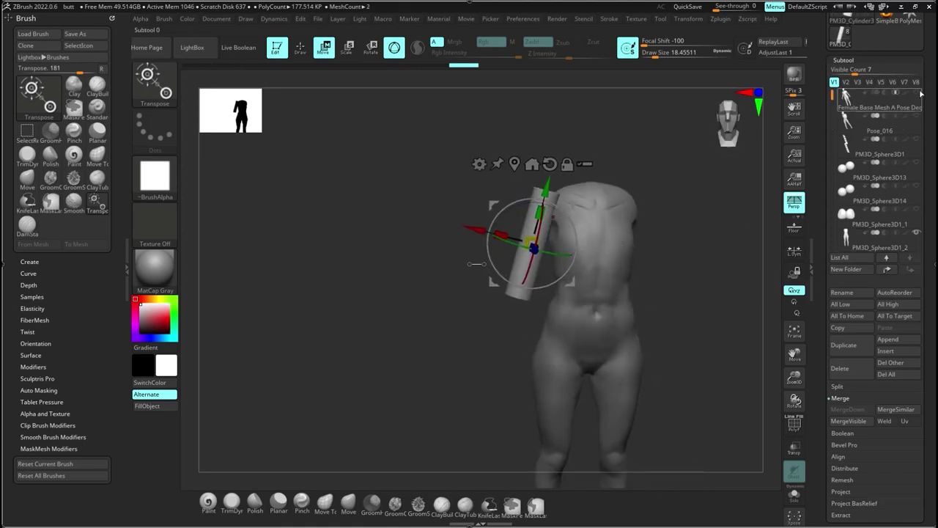
# Step: Align the cylinder with the upper arm of the female base mesh by moving and rotating it in front and side views
pyautogui.moveTo(571, 266); pyautogui.dragTo(538, 243)
pyautogui.moveTo(570, 262); pyautogui.dragTo(663, 263, button='right')
pyautogui.moveTo(570, 259); pyautogui.dragTo(560, 277)
pyautogui.moveTo(557, 263); pyautogui.dragTo(563, 274)
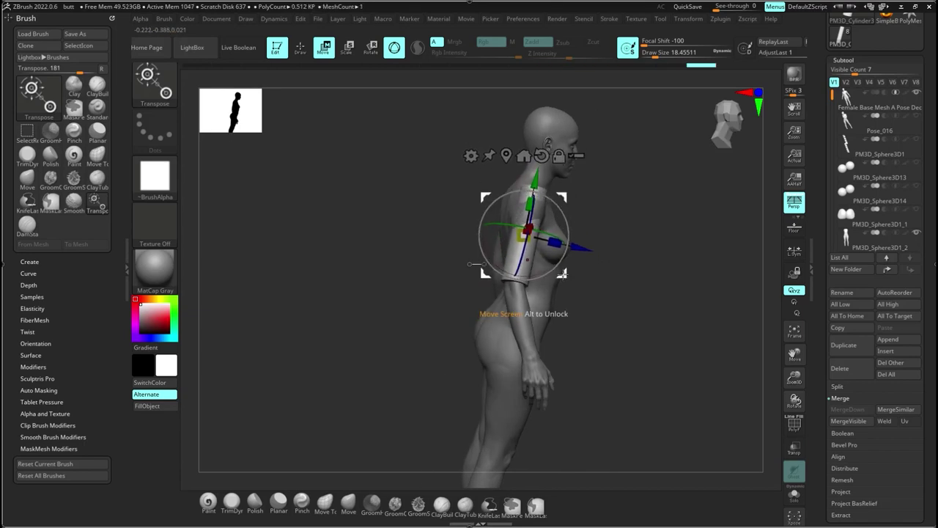
pyautogui.moveTo(564, 274); pyautogui.dragTo(658, 274, button='right')
pyautogui.moveTo(535, 178); pyautogui.dragTo(536, 175)
pyautogui.moveTo(586, 205); pyautogui.dragTo(499, 220, button='right')
pyautogui.keyDown('shift'); pyautogui.moveTo(739, 325); pyautogui.dragTo(663, 245, button='right'); pyautogui.keyUp('shift')
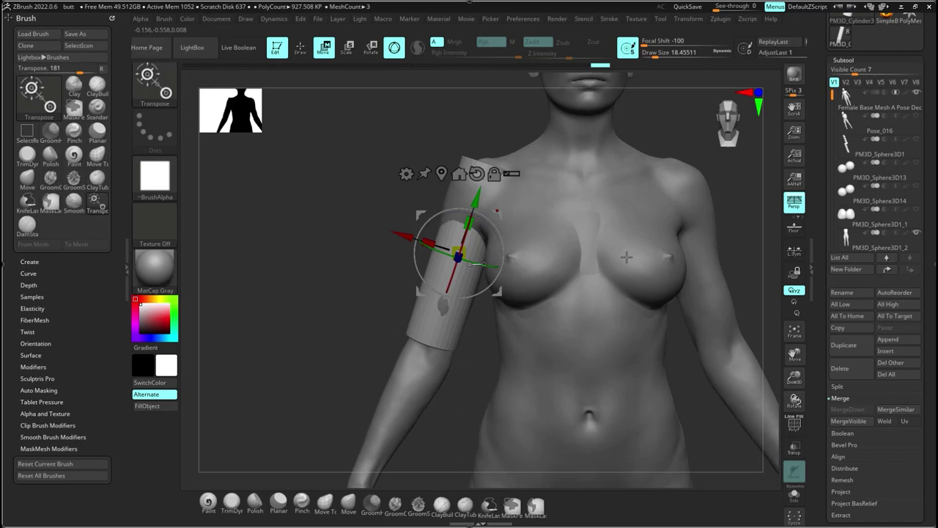
# Step: Convert the arm cylinder to a DynaMesh at resolution 128
pyautogui.moveTo(925, 374); pyautogui.dragTo(925, 264)
pyautogui.click(847, 418)
pyautogui.click(850, 209)
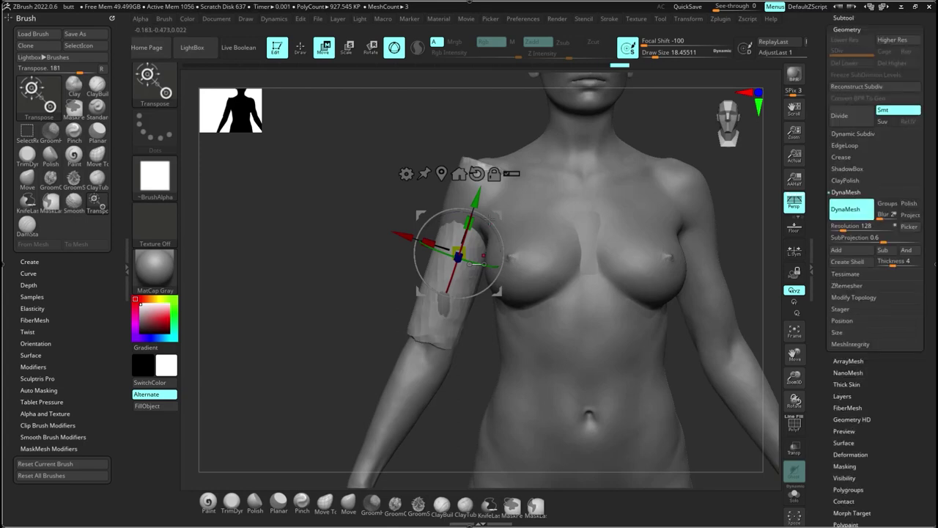
# Step: Smooth the arm cylinder and fit it to the reference arm with the Move brush at draw size 37
pyautogui.press('q')
pyautogui.keyDown('shift'); pyautogui.moveTo(425, 323); pyautogui.dragTo(458, 249); pyautogui.keyUp('shift')
pyautogui.moveTo(352, 308); pyautogui.dragTo(528, 308)
pyautogui.moveTo(418, 301); pyautogui.dragTo(403, 303)
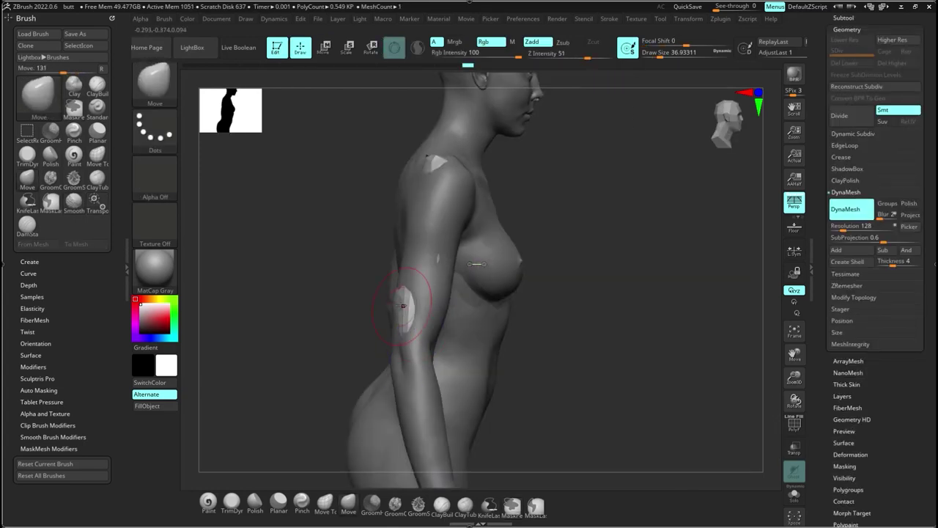
pyautogui.moveTo(337, 301); pyautogui.dragTo(440, 301)
pyautogui.moveTo(557, 279); pyautogui.dragTo(395, 293)
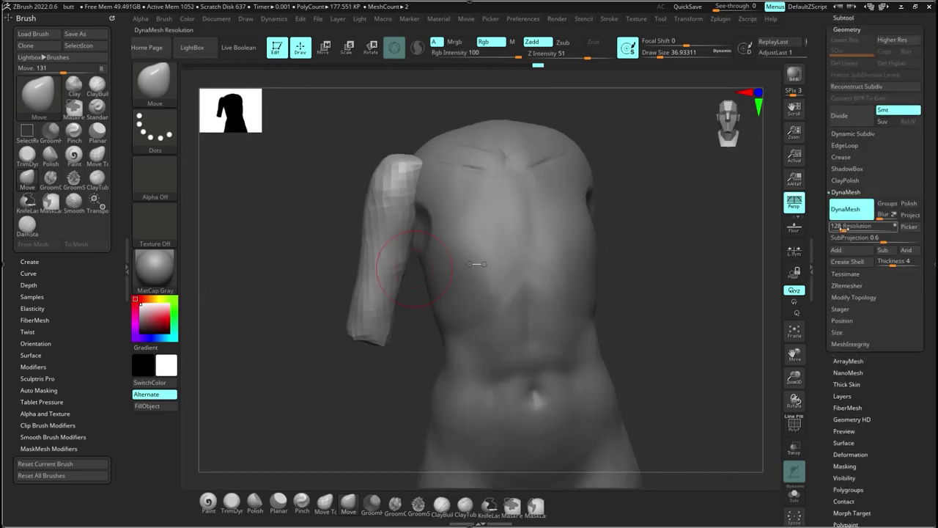
# Step: Remesh the arm with DynaMesh at resolution 400 and smooth its faceted surface
pyautogui.moveTo(842, 230); pyautogui.dragTo(849, 229)
pyautogui.keyDown('ctrl'); pyautogui.moveTo(647, 293); pyautogui.dragTo(682, 323); pyautogui.keyUp('ctrl')
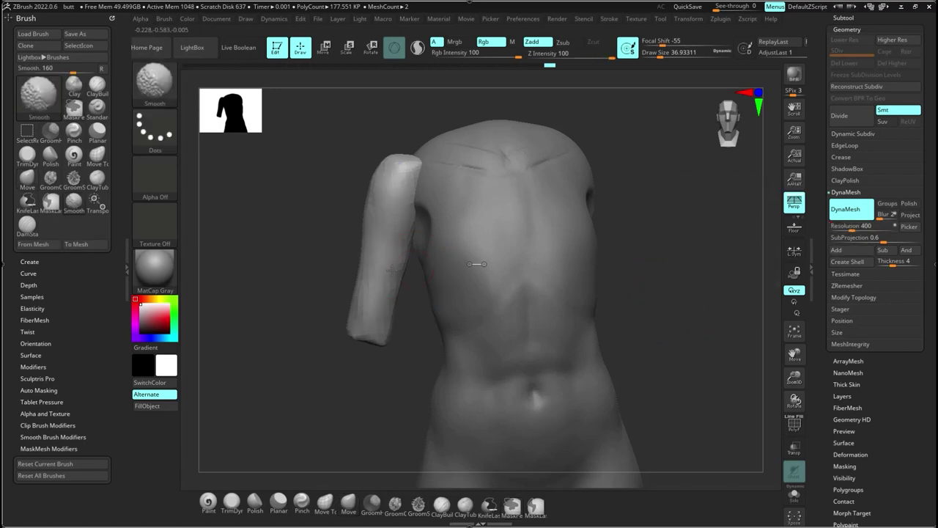
pyautogui.moveTo(373, 343); pyautogui.dragTo(467, 316)
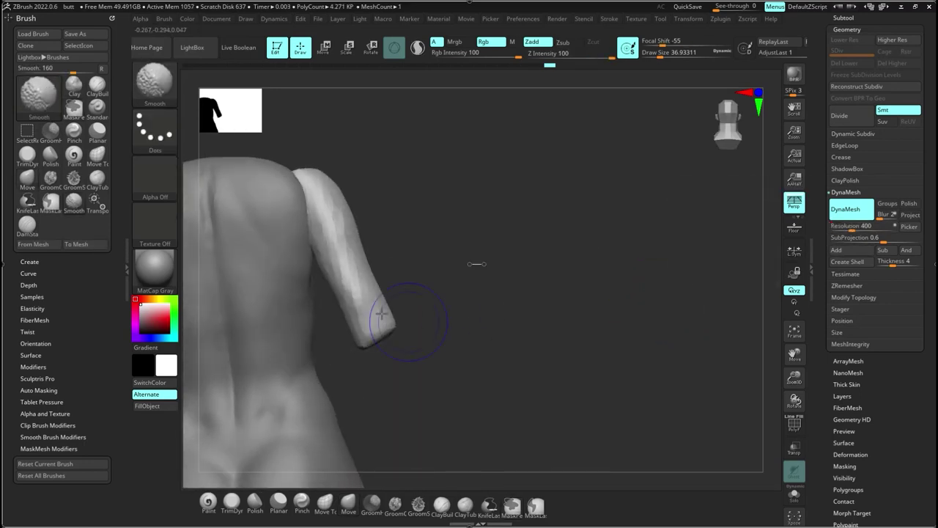
pyautogui.keyDown('shift'); pyautogui.moveTo(379, 312); pyautogui.dragTo(309, 188); pyautogui.keyUp('shift')
pyautogui.moveTo(433, 334)
pyautogui.mouseDown()
pyautogui.moveTo(329, 359)
pyautogui.moveTo(334, 343)
pyautogui.mouseUp()
# Step: Build up the shoulder and outer surface of the arm with ClayBuildup at draw size 33
pyautogui.press('b')
pyautogui.press('c')
pyautogui.press('b')
pyautogui.moveTo(369, 166); pyautogui.dragTo(326, 228)
pyautogui.keyDown('alt'); pyautogui.moveTo(352, 186); pyautogui.dragTo(410, 293, button='right'); pyautogui.keyUp('alt')
pyautogui.moveTo(411, 293)
pyautogui.mouseDown(button='right')
pyautogui.moveTo(488, 340)
pyautogui.moveTo(509, 314)
pyautogui.mouseUp(button='right')
pyautogui.moveTo(377, 270); pyautogui.dragTo(389, 323)
pyautogui.moveTo(484, 330)
pyautogui.mouseDown(button='right')
pyautogui.moveTo(428, 334)
pyautogui.moveTo(477, 294)
pyautogui.moveTo(483, 241)
pyautogui.mouseUp(button='right')
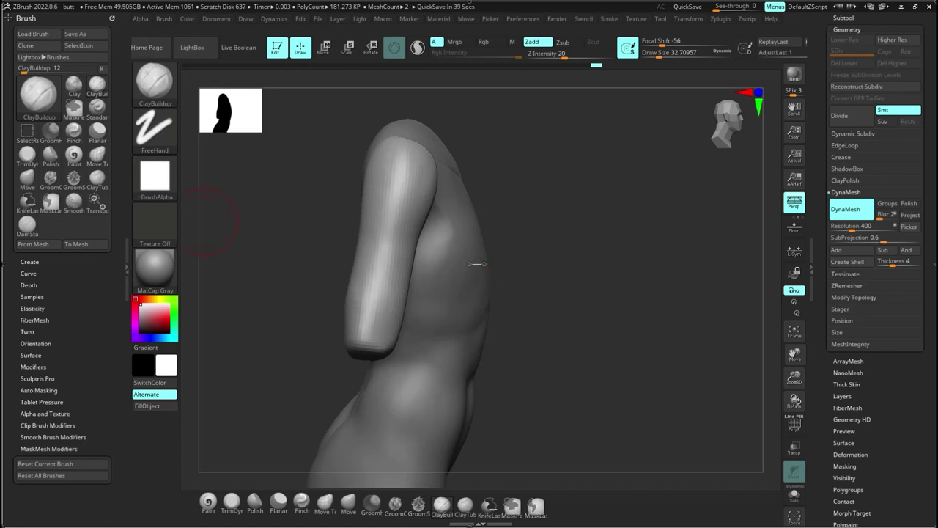
# Step: Add volume to the back and outer side of the upper arm with ClayBuildup and smooth it
pyautogui.moveTo(205, 222); pyautogui.dragTo(459, 314, button='right')
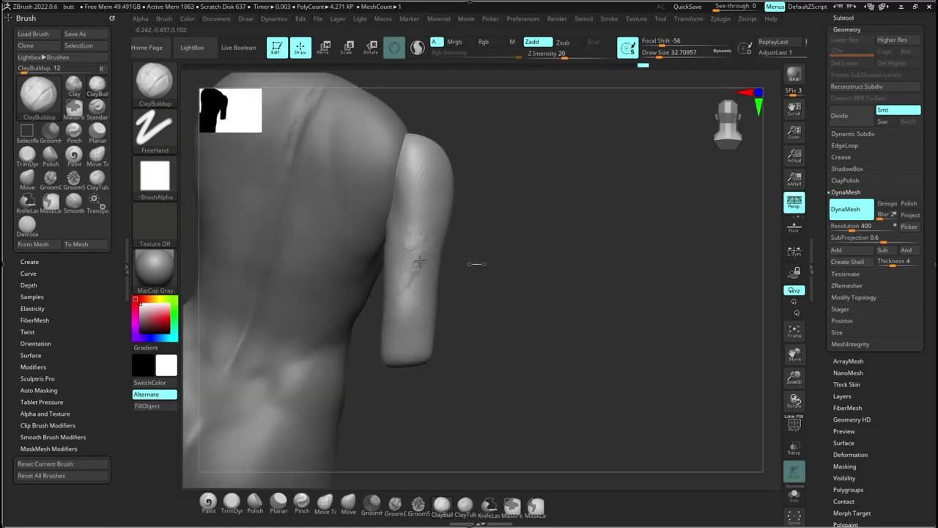
pyautogui.moveTo(401, 288)
pyautogui.mouseDown(button='right')
pyautogui.moveTo(410, 310)
pyautogui.moveTo(458, 293)
pyautogui.moveTo(497, 255)
pyautogui.moveTo(457, 274)
pyautogui.mouseUp(button='right')
pyautogui.keyDown('shift'); pyautogui.moveTo(456, 274); pyautogui.dragTo(453, 290); pyautogui.keyUp('shift')
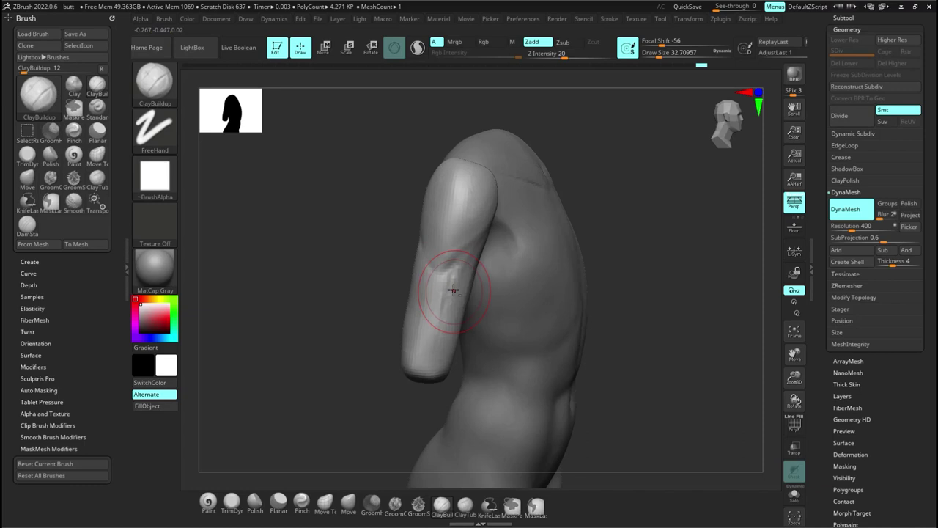
# Step: Reshape the torso around the armpit and shoulder with the Move brush
pyautogui.moveTo(453, 290)
pyautogui.keyDown('shift'); pyautogui.mouseDown(button='right')
pyautogui.moveTo(503, 293)
pyautogui.moveTo(442, 320)
pyautogui.moveTo(444, 274)
pyautogui.moveTo(499, 308)
pyautogui.moveTo(469, 187)
pyautogui.mouseUp(button='right'); pyautogui.keyUp('shift')
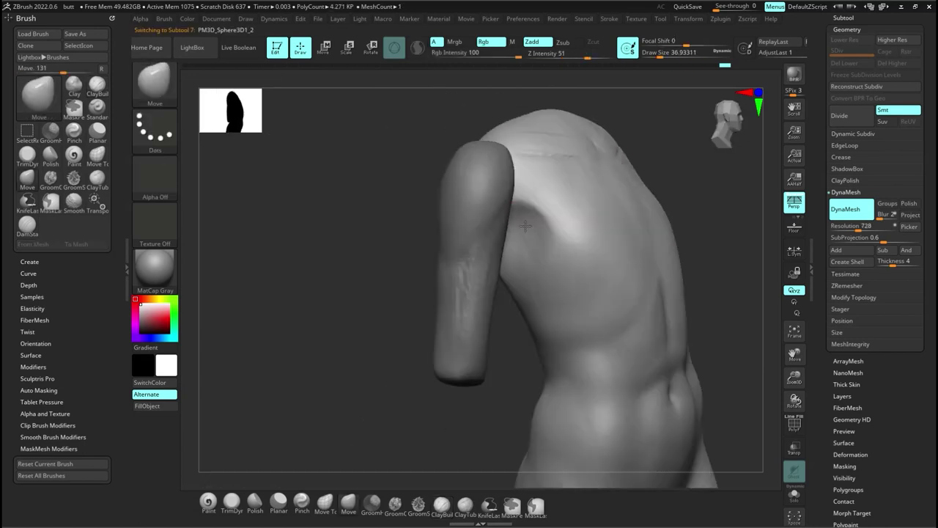
pyautogui.moveTo(513, 330); pyautogui.dragTo(558, 398, button='right')
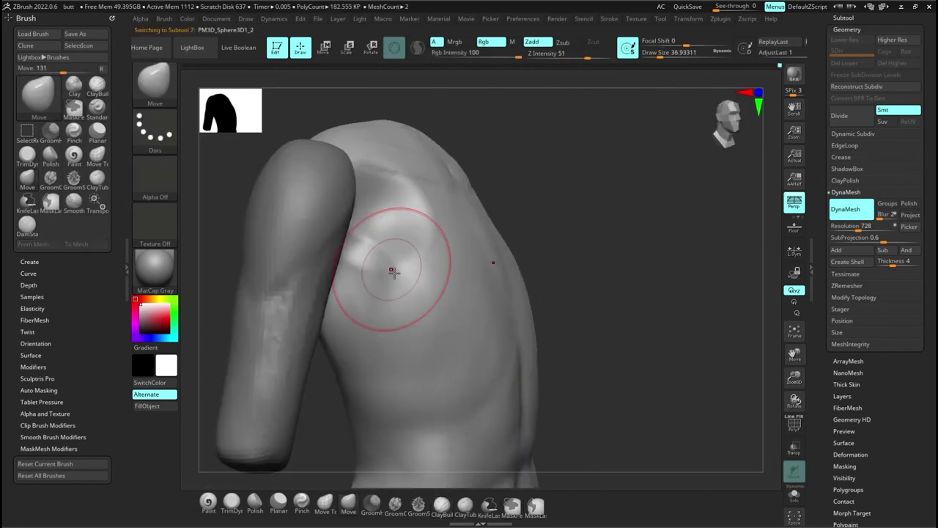
pyautogui.press('s')
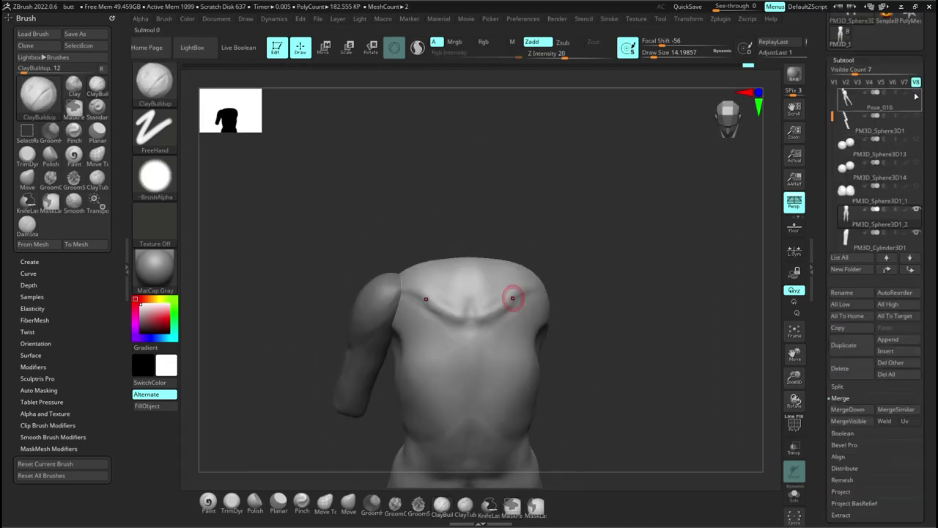
# Step: Merge the PM3D_Sphere3D13 subtool down with PM3D_Sphere3D14
pyautogui.moveTo(832, 115); pyautogui.dragTo(832, 69)
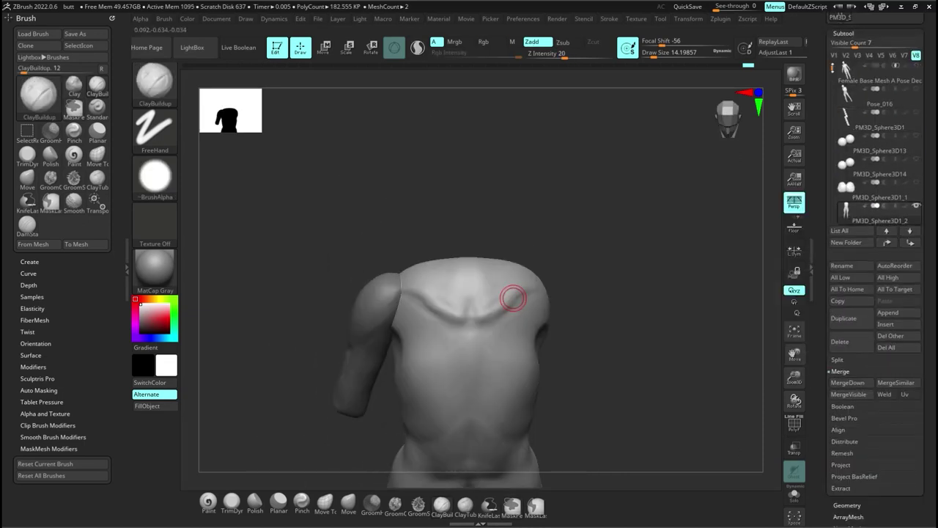
pyautogui.click(862, 146)
pyautogui.click(838, 387)
# Step: Show the female base mesh reference and make the PM3D_Sphere3D1_2 torso the active subtool
pyautogui.click(916, 67)
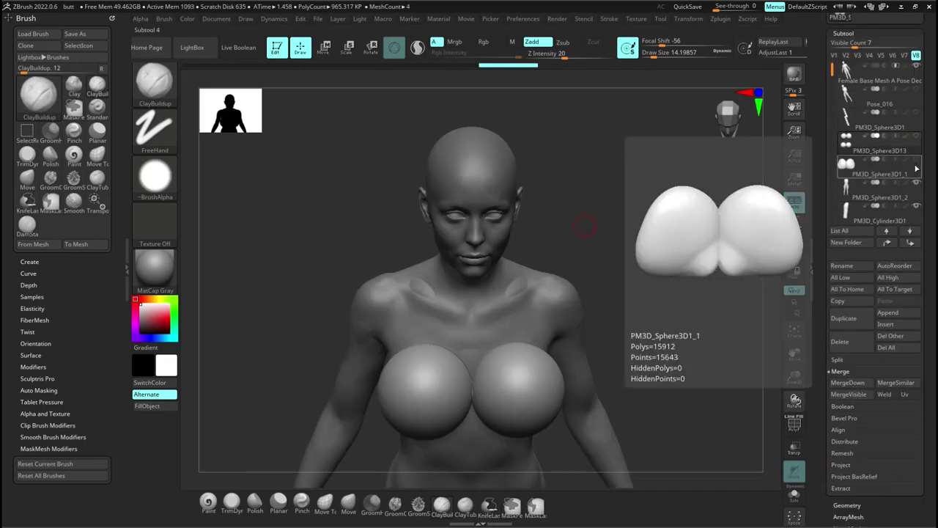
pyautogui.click(869, 209)
pyautogui.click(876, 150)
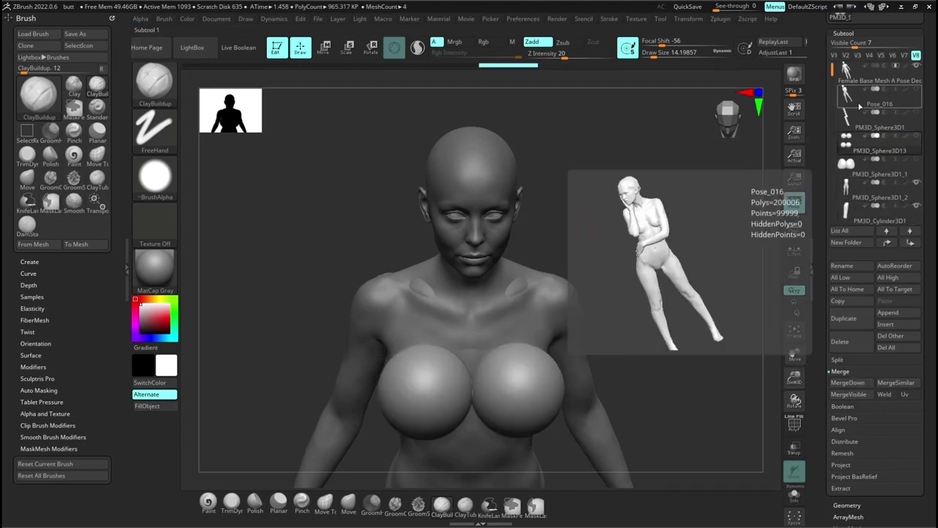
pyautogui.click(847, 212)
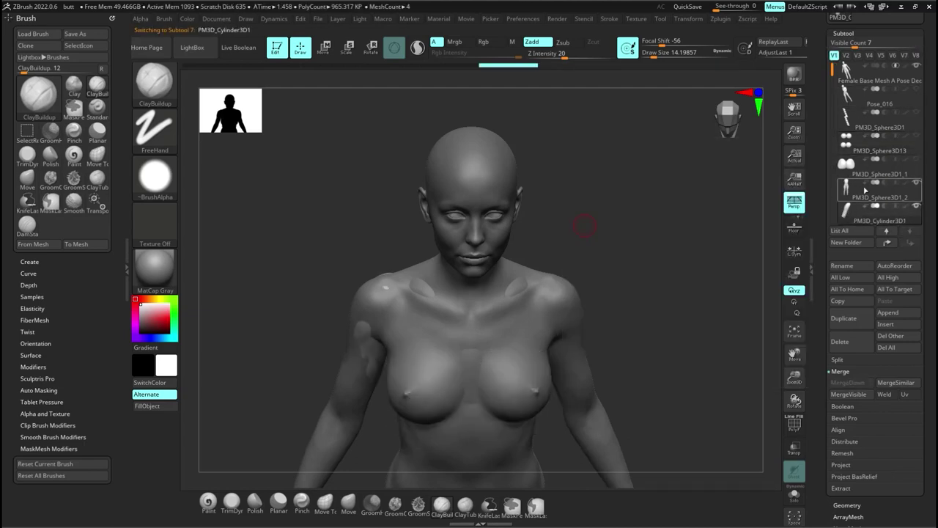
pyautogui.click(847, 212)
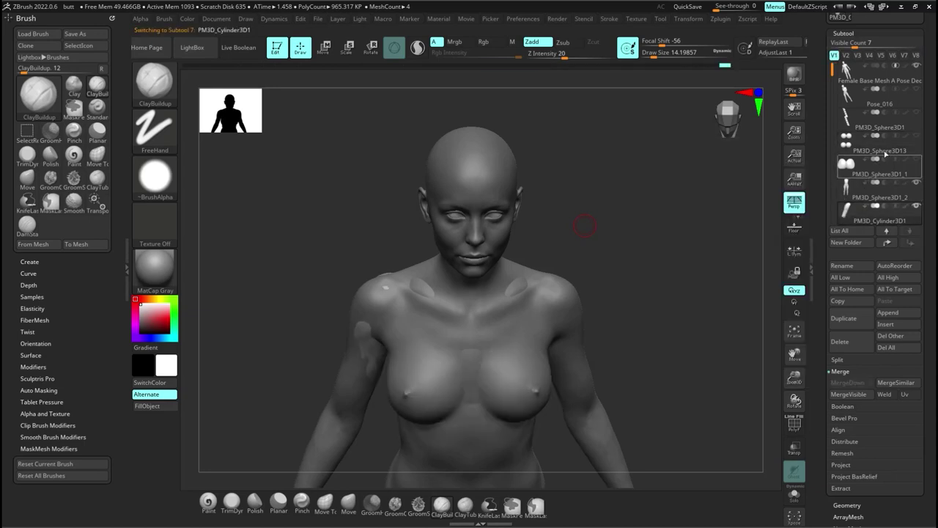
pyautogui.click(880, 187)
# Step: Mask a round neck patch on top of the torso between the shoulders and invert the mask
pyautogui.moveTo(608, 235)
pyautogui.mouseDown()
pyautogui.moveTo(608, 345)
pyautogui.moveTo(543, 297)
pyautogui.moveTo(564, 242)
pyautogui.moveTo(555, 312)
pyautogui.moveTo(556, 279)
pyautogui.moveTo(586, 253)
pyautogui.moveTo(478, 247)
pyautogui.mouseUp()
pyautogui.press('b')
pyautogui.press('m')
pyautogui.press('v')
pyautogui.press('ctrl')
pyautogui.press('ctrl')
pyautogui.moveTo(464, 283)
pyautogui.keyDown('ctrl'); pyautogui.mouseDown()
pyautogui.moveTo(469, 249)
pyautogui.moveTo(453, 269)
pyautogui.moveTo(470, 278)
pyautogui.moveTo(475, 237)
pyautogui.moveTo(448, 255)
pyautogui.moveTo(468, 231)
pyautogui.mouseUp(); pyautogui.keyUp('ctrl')
pyautogui.keyDown('ctrl'); pyautogui.click(589, 217); pyautogui.keyUp('ctrl')
pyautogui.keyDown('ctrl'); pyautogui.click(565, 259); pyautogui.keyUp('ctrl')
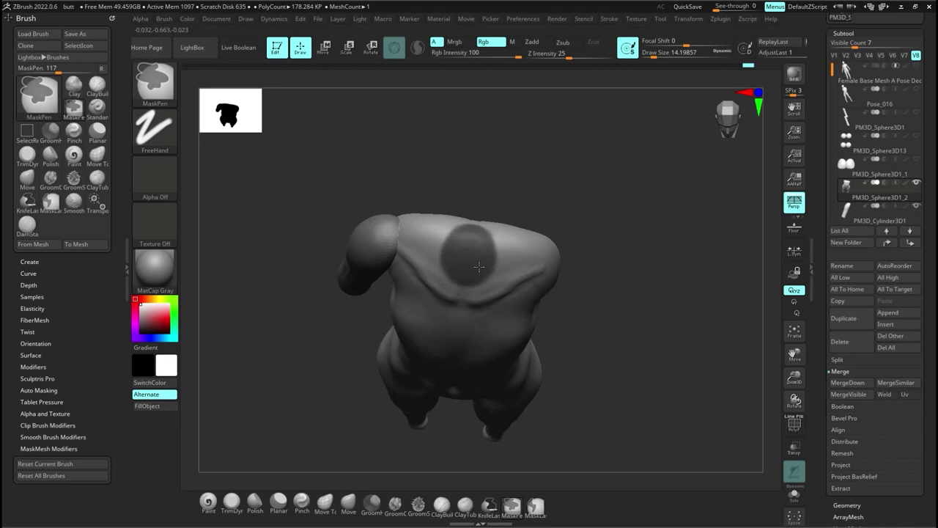
pyautogui.keyDown('shift'); pyautogui.moveTo(582, 237); pyautogui.dragTo(562, 193); pyautogui.keyUp('shift')
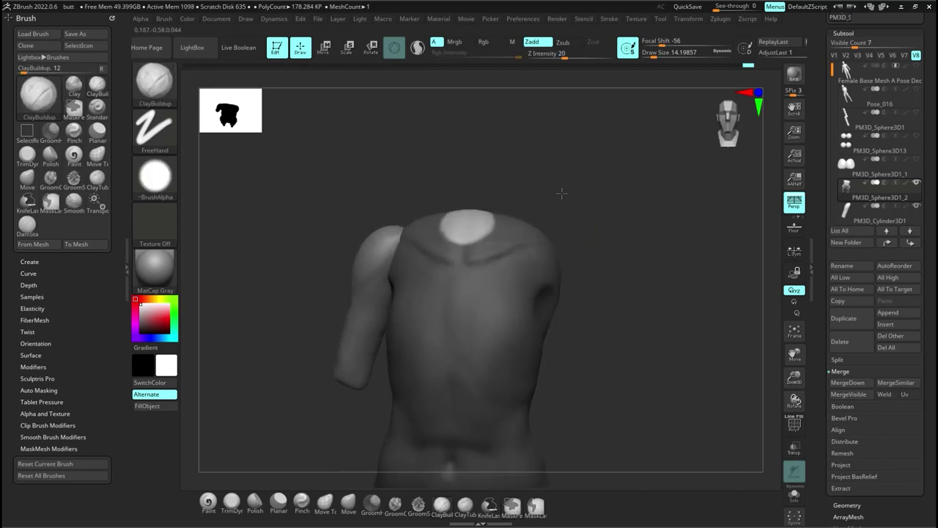
# Step: Try to place the transform gizmo on the unmasked neck patch, reset its orientation and shift the patch vertically
pyautogui.press('w')
pyautogui.click(451, 214)
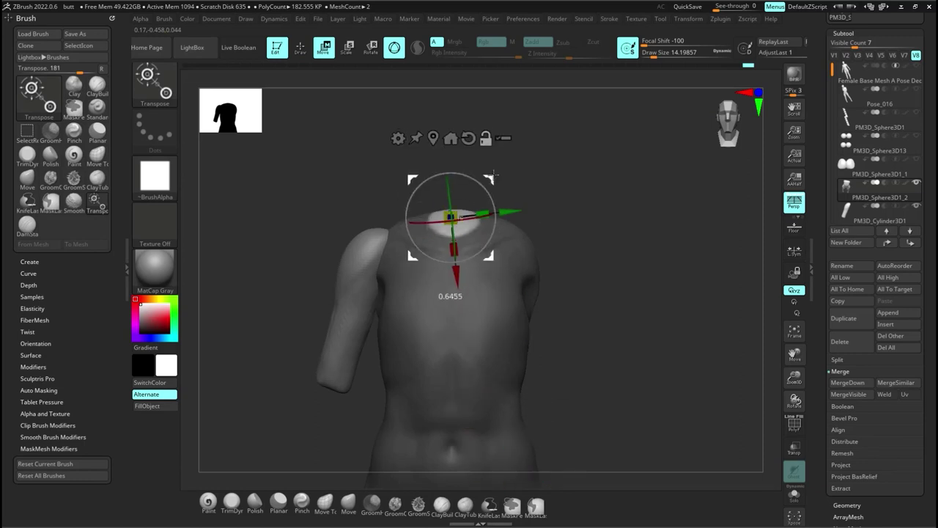
pyautogui.keyDown('alt'); pyautogui.moveTo(391, 163); pyautogui.dragTo(379, 187); pyautogui.keyUp('alt')
pyautogui.keyDown('alt'); pyautogui.click(469, 134); pyautogui.keyUp('alt')
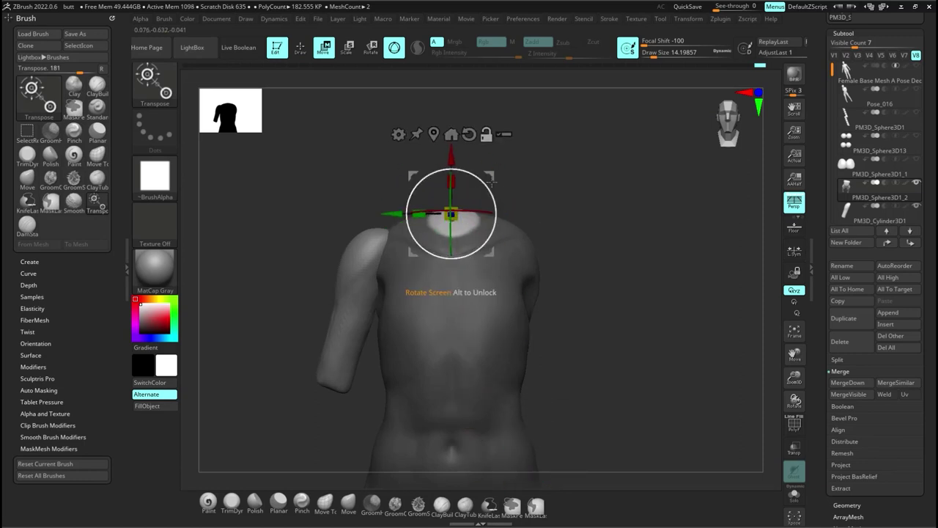
pyautogui.moveTo(453, 155)
pyautogui.mouseDown()
pyautogui.moveTo(454, 116)
pyautogui.moveTo(455, 156)
pyautogui.mouseUp()
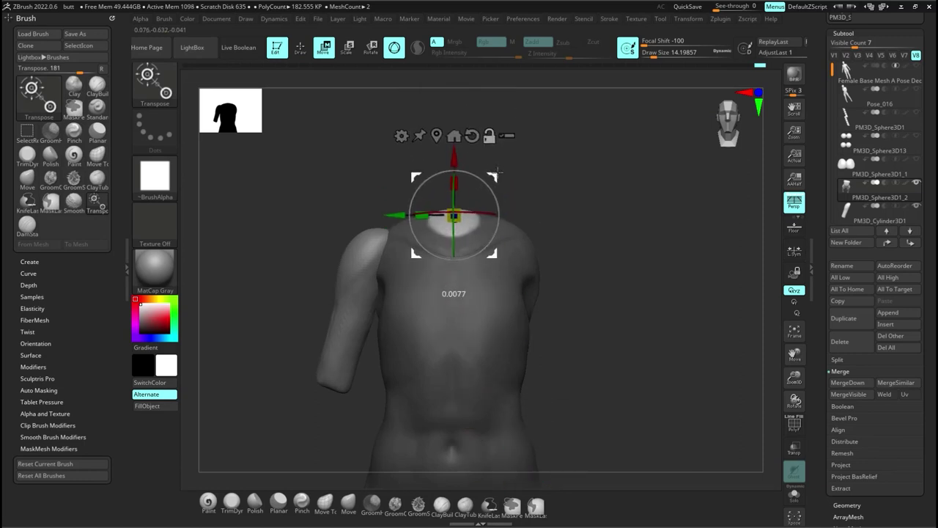
# Step: Place the transform gizmo on the unmasked neck patch, pull the patch up about 0.09 into a neck stub and clear the mask
pyautogui.press('q')
pyautogui.moveTo(668, 160); pyautogui.dragTo(708, 127)
pyautogui.press('w')
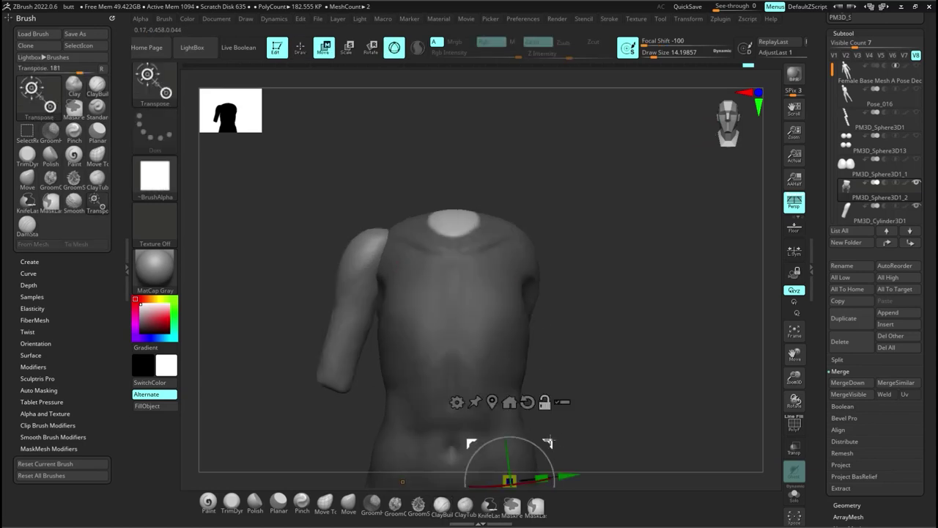
pyautogui.keyDown('alt'); pyautogui.moveTo(551, 443); pyautogui.dragTo(490, 175); pyautogui.keyUp('alt')
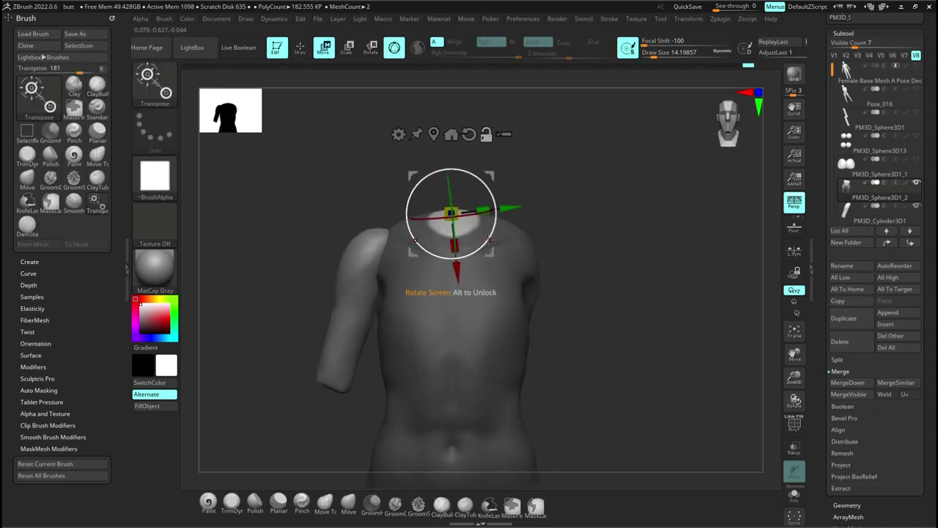
pyautogui.keyDown('alt'); pyautogui.moveTo(491, 240); pyautogui.dragTo(392, 167); pyautogui.keyUp('alt')
pyautogui.moveTo(452, 157); pyautogui.dragTo(455, 120)
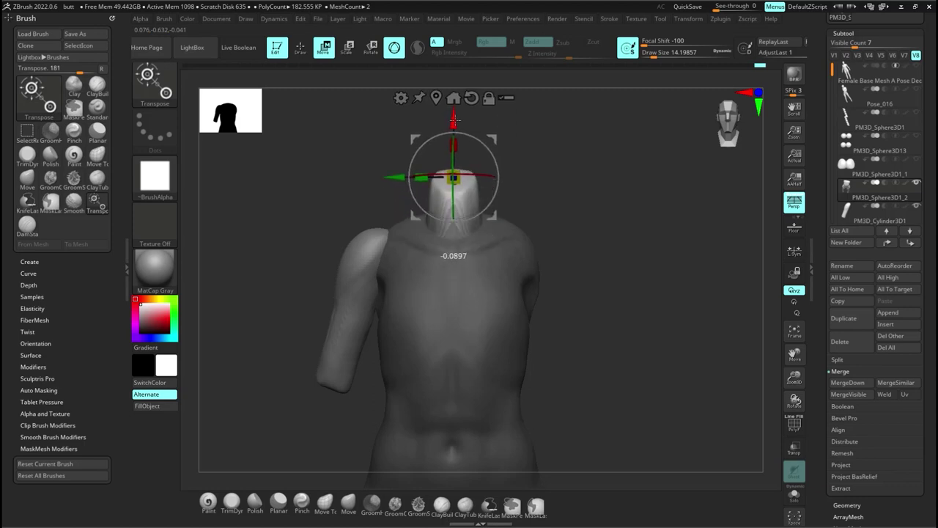
pyautogui.keyDown('ctrl'); pyautogui.moveTo(576, 300); pyautogui.dragTo(591, 315); pyautogui.keyUp('ctrl')
# Step: Smooth the new neck stub and its transition into the shoulders, and briefly toggle the female base mesh reference for comparison
pyautogui.moveTo(576, 300)
pyautogui.mouseDown()
pyautogui.moveTo(544, 336)
pyautogui.moveTo(451, 323)
pyautogui.mouseUp()
pyautogui.press('q')
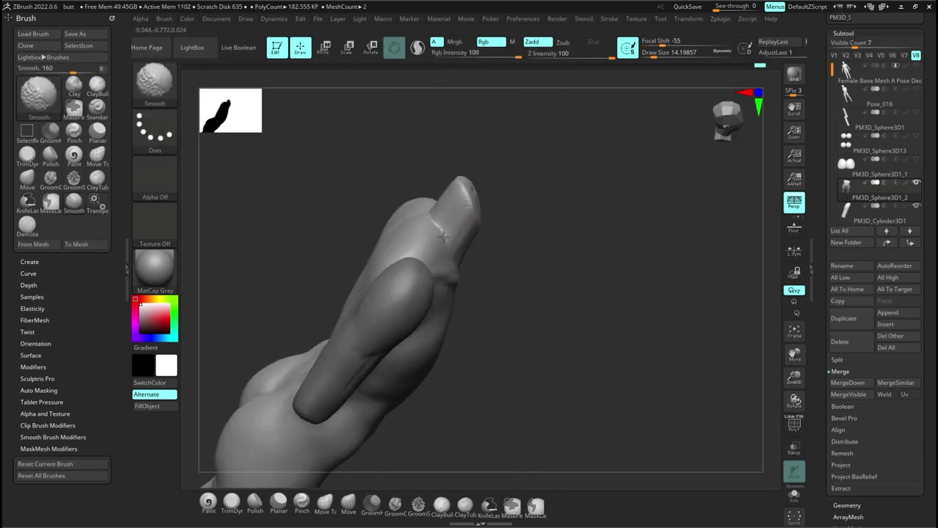
pyautogui.moveTo(544, 308); pyautogui.dragTo(462, 239)
pyautogui.moveTo(462, 239)
pyautogui.keyDown('shift'); pyautogui.mouseDown(button='right')
pyautogui.moveTo(545, 354)
pyautogui.moveTo(430, 193)
pyautogui.mouseUp(button='right'); pyautogui.keyUp('shift')
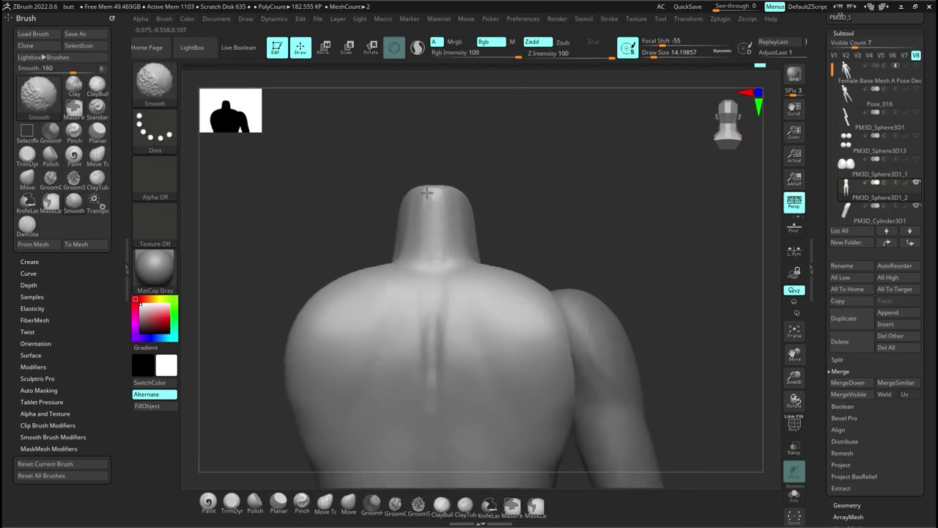
pyautogui.click(917, 67)
pyautogui.click(916, 67)
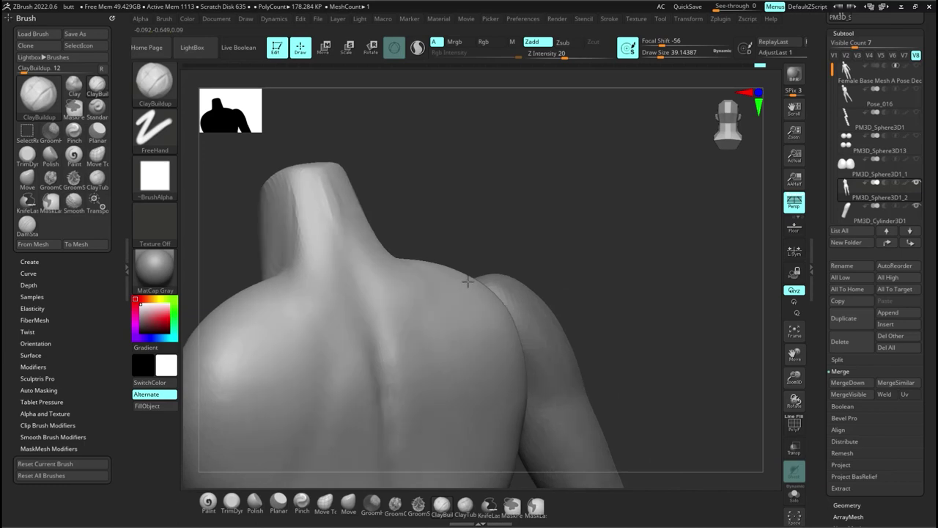
# Step: Merge the PM3D_Sphere3D1_2 torso subtool down with the PM3D_Cylinder3D1 upper arm
pyautogui.keyDown('ctrl'); pyautogui.moveTo(468, 281); pyautogui.dragTo(515, 315, button='right'); pyautogui.keyUp('ctrl')
pyautogui.moveTo(515, 315); pyautogui.dragTo(484, 314)
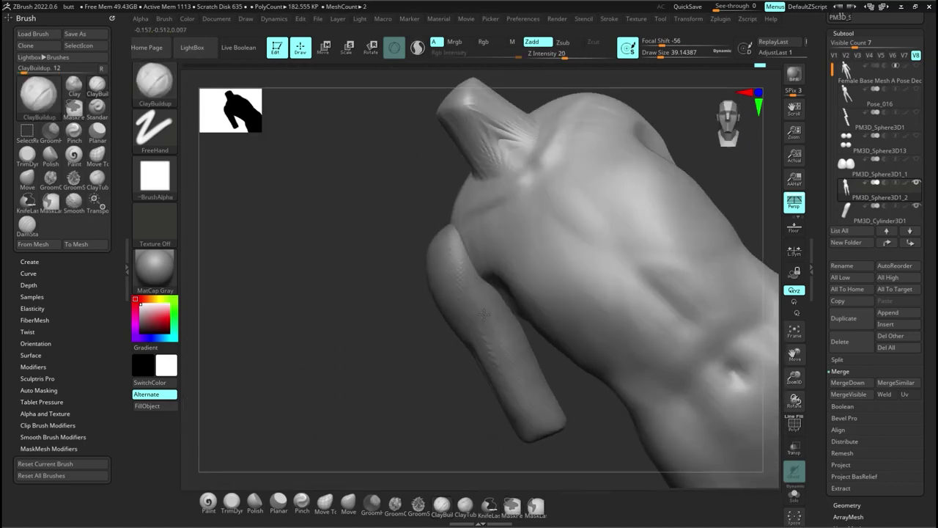
pyautogui.moveTo(484, 315); pyautogui.dragTo(551, 305, button='right')
pyautogui.click(847, 382)
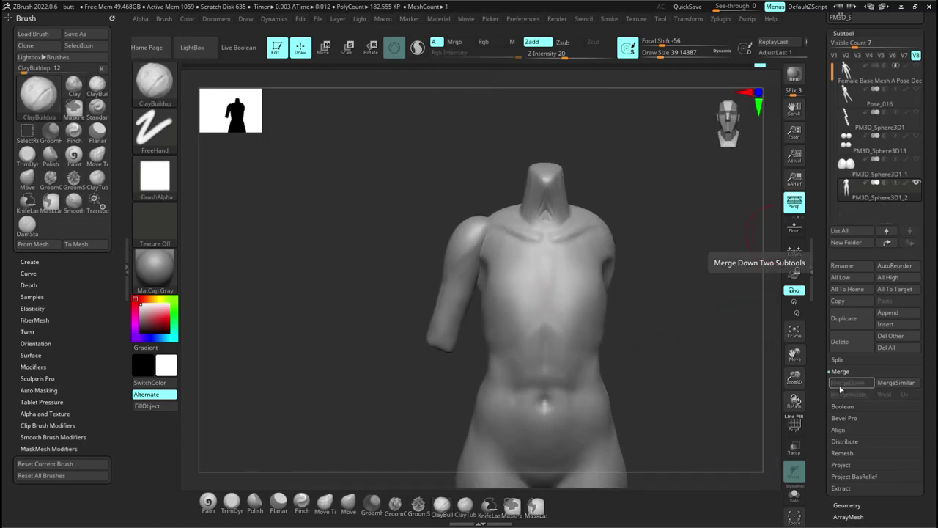
# Step: Mirror and weld the torso so both arms match, and re-DynaMesh it at resolution 728
pyautogui.click(847, 505)
pyautogui.click(862, 261)
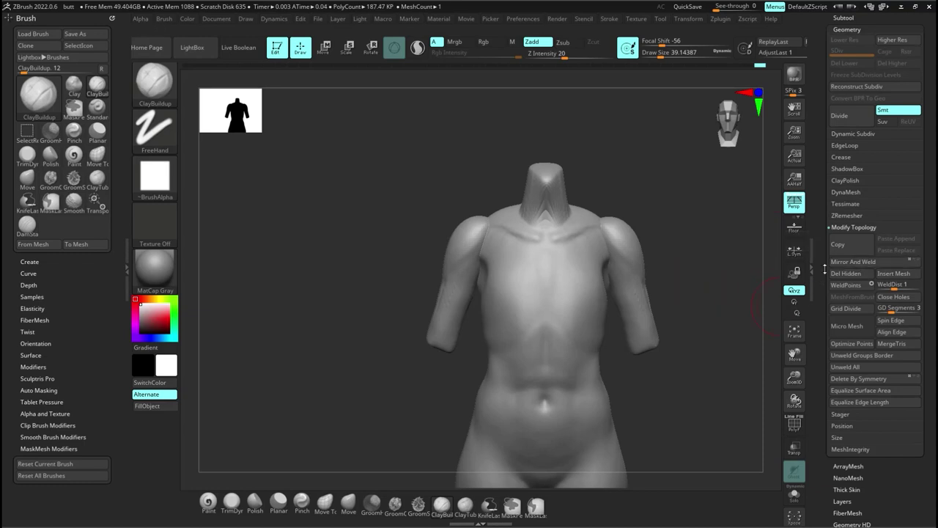
pyautogui.click(844, 192)
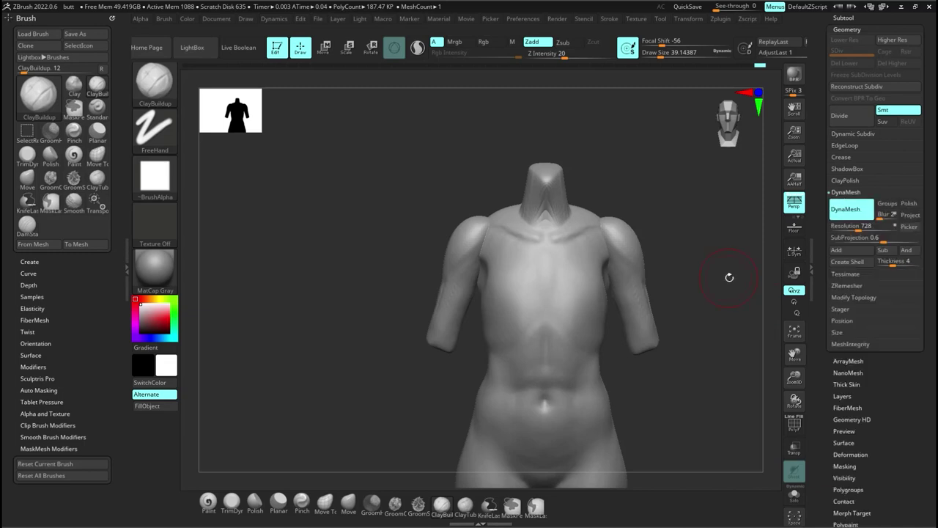
pyautogui.keyDown('ctrl'); pyautogui.moveTo(729, 277); pyautogui.dragTo(687, 283); pyautogui.keyUp('ctrl')
# Step: Smooth the front of the shoulder and the rough seams at the base and back of the neck
pyautogui.moveTo(613, 261)
pyautogui.keyDown('shift'); pyautogui.mouseDown()
pyautogui.moveTo(599, 215)
pyautogui.moveTo(606, 256)
pyautogui.mouseUp(); pyautogui.keyUp('shift')
pyautogui.moveTo(689, 261)
pyautogui.mouseDown(button='right')
pyautogui.moveTo(587, 278)
pyautogui.moveTo(522, 277)
pyautogui.moveTo(486, 340)
pyautogui.moveTo(403, 325)
pyautogui.mouseUp(button='right')
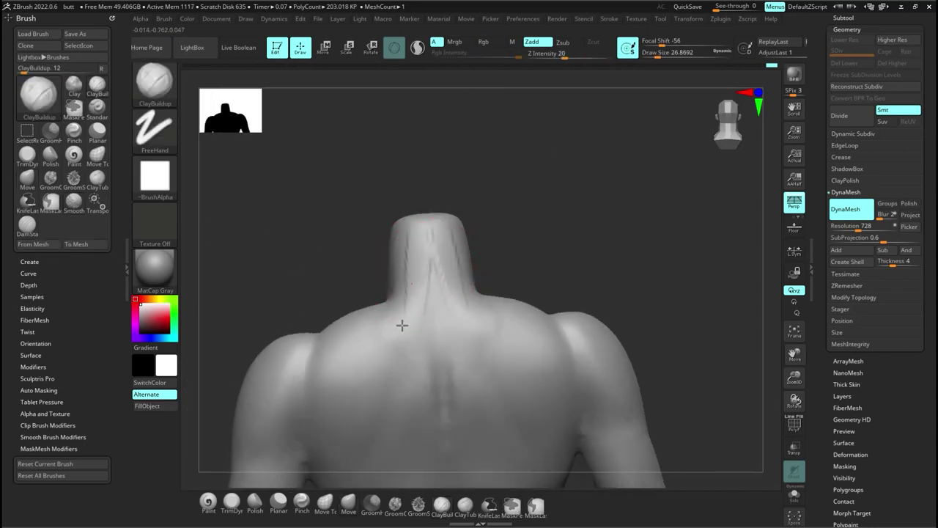
pyautogui.moveTo(410, 387); pyautogui.dragTo(494, 379, button='right')
pyautogui.moveTo(442, 310)
pyautogui.keyDown('shift'); pyautogui.mouseDown()
pyautogui.moveTo(441, 326)
pyautogui.moveTo(456, 322)
pyautogui.mouseUp(); pyautogui.keyUp('shift')
pyautogui.moveTo(456, 323); pyautogui.dragTo(449, 385, button='right')
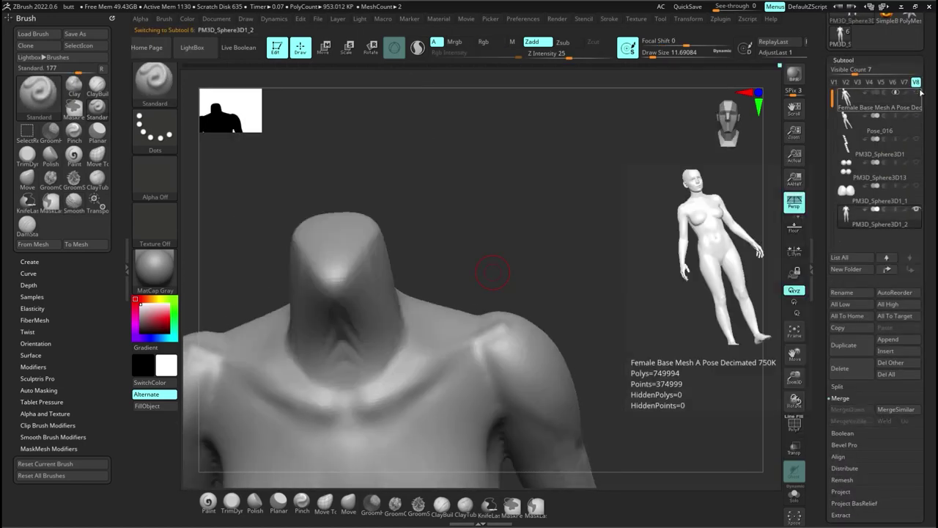
# Step: Check the neck against the Female Base Mesh subtool, hide that subtool again, and smooth the side of the neck
pyautogui.keyDown('alt'); pyautogui.moveTo(410, 335); pyautogui.dragTo(410, 356); pyautogui.keyUp('alt')
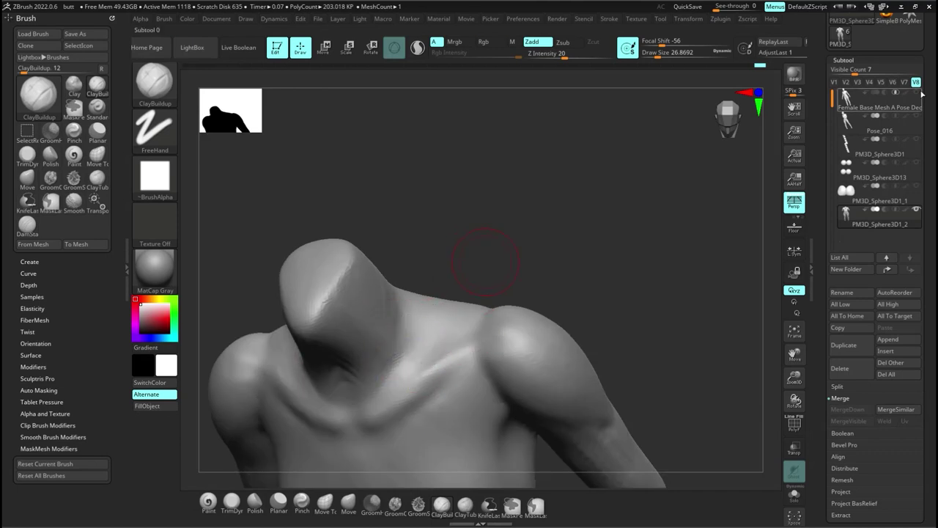
pyautogui.click(917, 95)
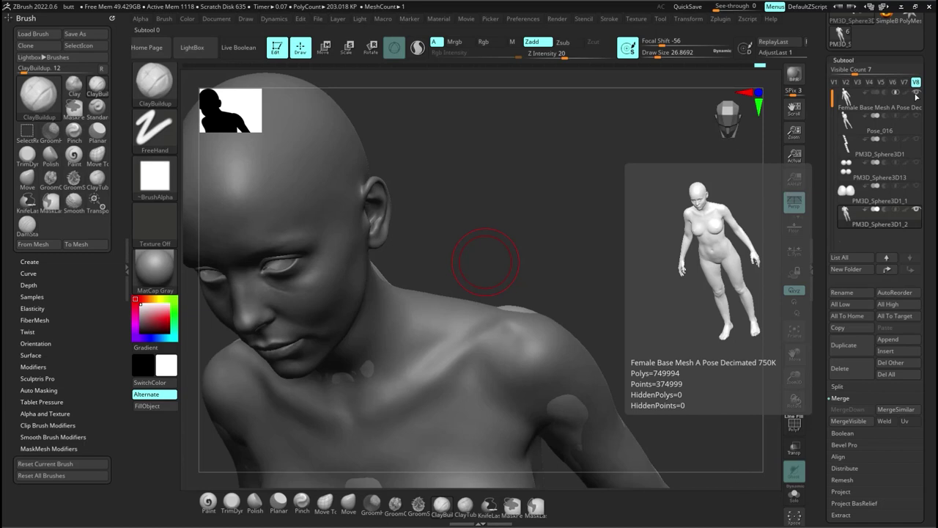
pyautogui.click(916, 93)
pyautogui.moveTo(624, 322)
pyautogui.mouseDown()
pyautogui.moveTo(602, 286)
pyautogui.moveTo(571, 296)
pyautogui.moveTo(471, 271)
pyautogui.moveTo(425, 197)
pyautogui.moveTo(437, 290)
pyautogui.mouseUp()
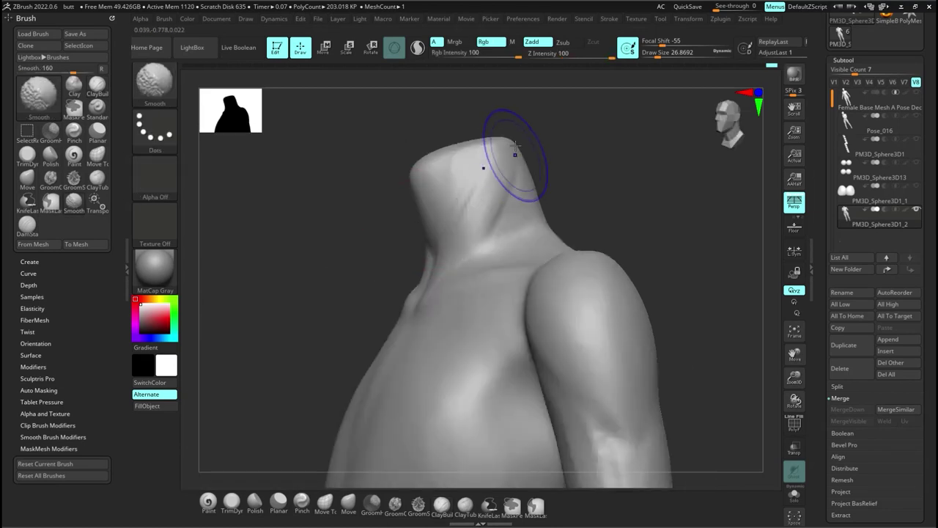
pyautogui.moveTo(515, 154); pyautogui.dragTo(557, 228)
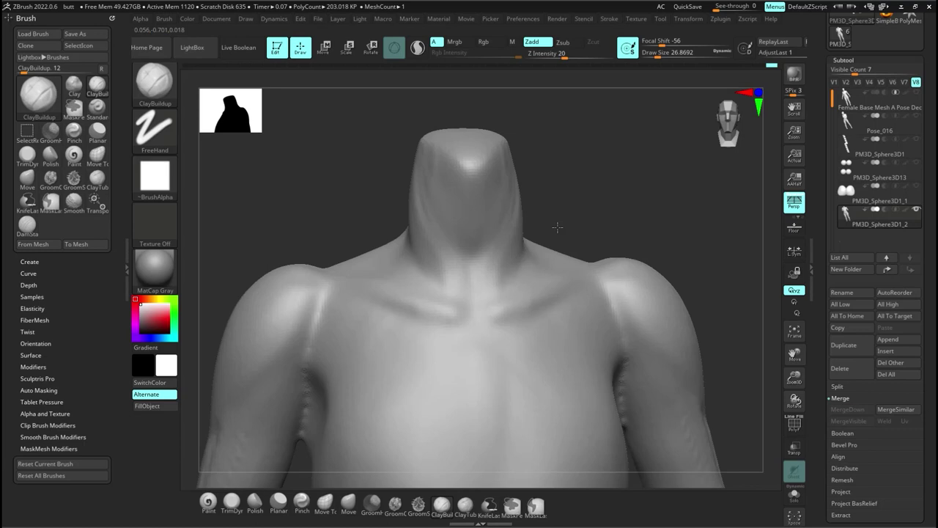
# Step: Reshape the slope between neck and shoulders from behind with the Move brush
pyautogui.moveTo(536, 275)
pyautogui.mouseDown(button='right')
pyautogui.moveTo(572, 350)
pyautogui.moveTo(544, 258)
pyautogui.mouseUp(button='right')
pyautogui.press('b')
pyautogui.press('m')
pyautogui.press('v')
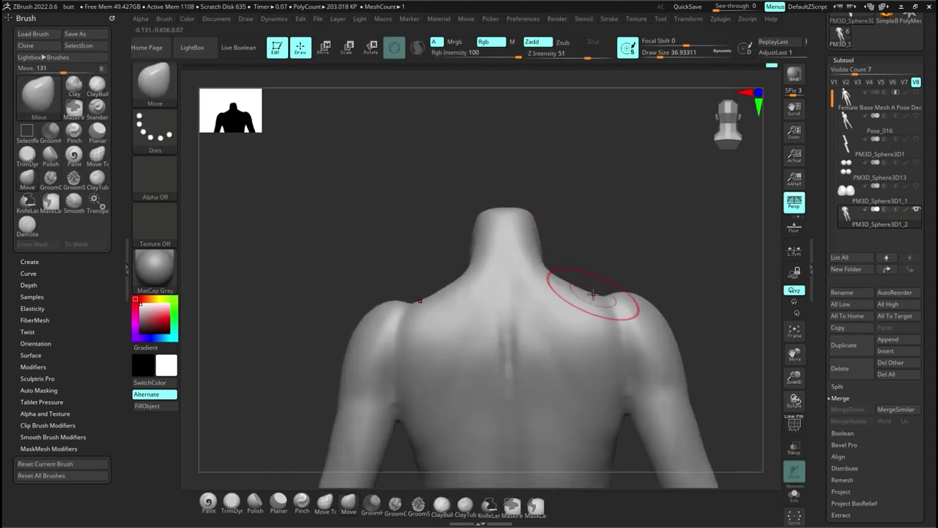
pyautogui.click(27, 202)
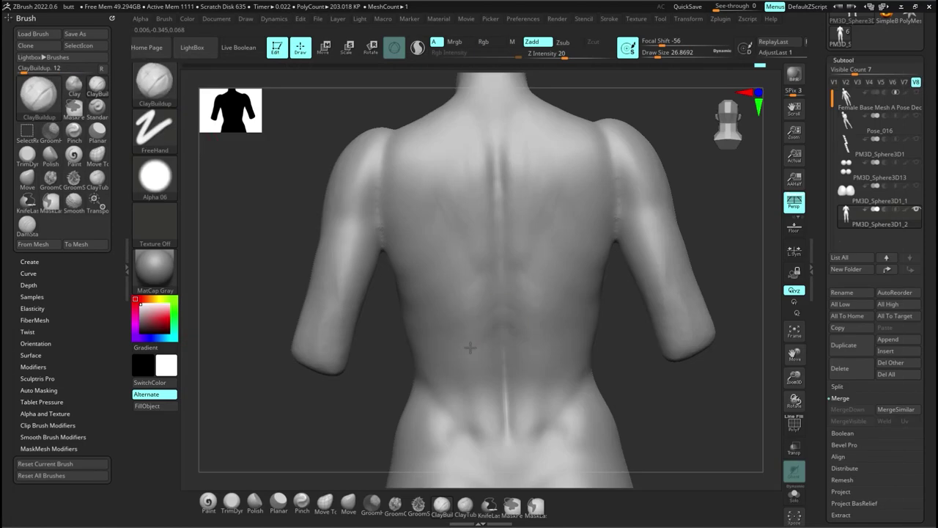
# Step: Smooth the lower back beside the spine and build up its muscle mass with ClayBuildup
pyautogui.keyDown('shift'); pyautogui.moveTo(471, 347); pyautogui.dragTo(483, 403); pyautogui.keyUp('shift')
pyautogui.moveTo(444, 342)
pyautogui.mouseDown()
pyautogui.moveTo(503, 293)
pyautogui.moveTo(469, 330)
pyautogui.mouseUp()
pyautogui.moveTo(506, 293); pyautogui.dragTo(596, 272, button='right')
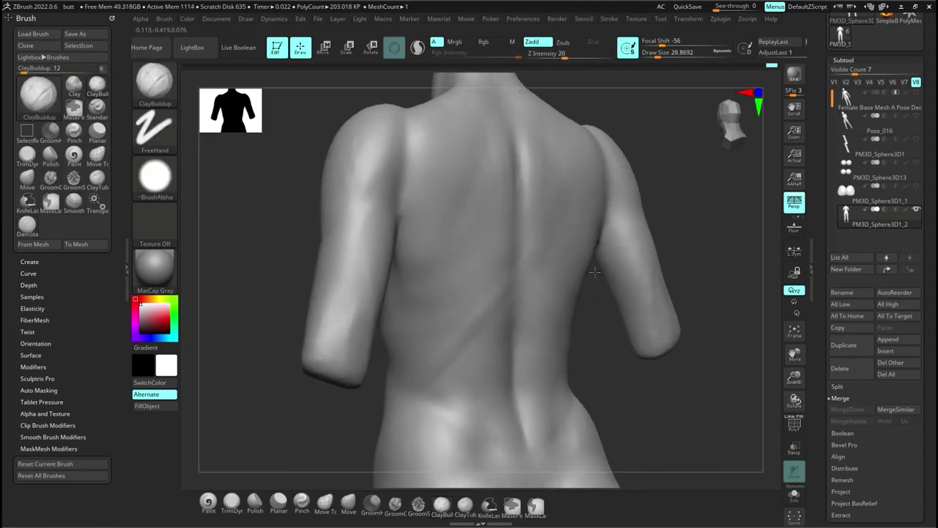
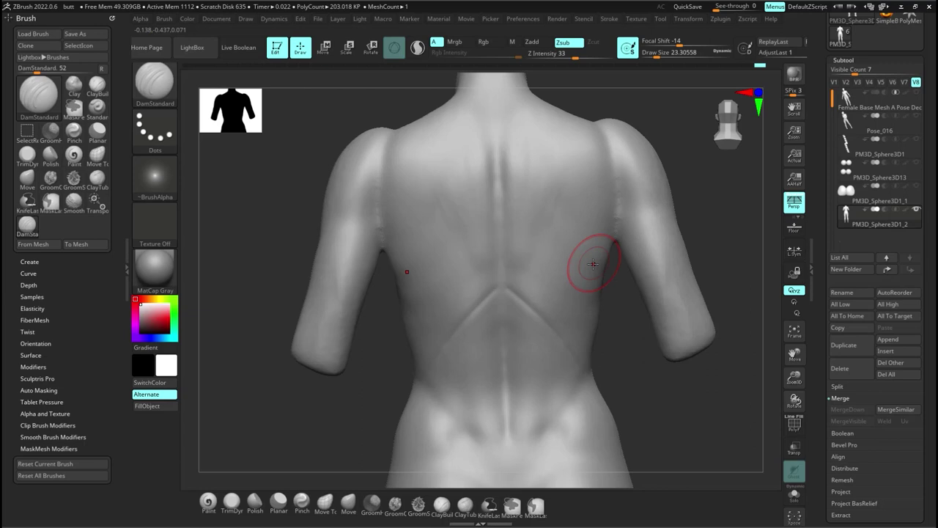
# Step: Build up the mid-back muscles along the carved diagonal lines and around the side of the ribcage with ClayBuildup
pyautogui.press('b')
pyautogui.press('c')
pyautogui.press('b')
pyautogui.moveTo(494, 281); pyautogui.dragTo(551, 300)
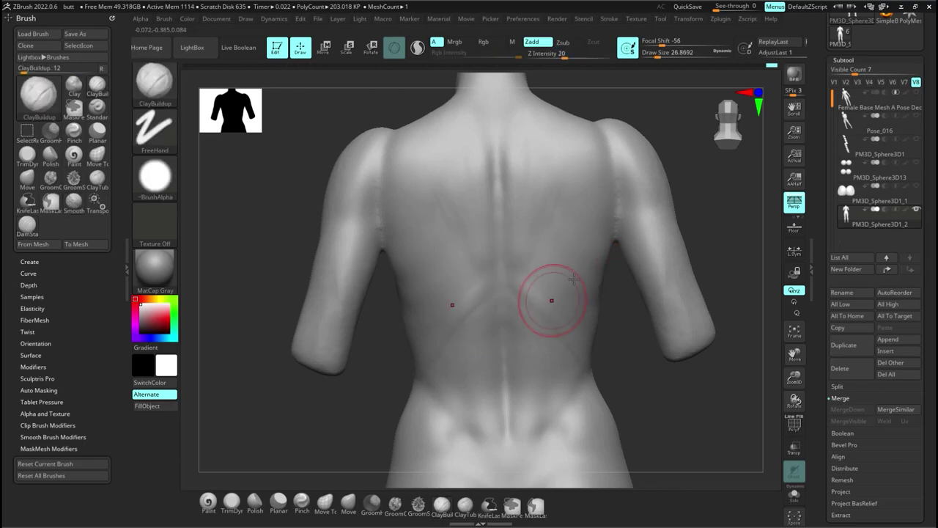
pyautogui.moveTo(551, 300); pyautogui.dragTo(379, 262, button='right')
pyautogui.moveTo(389, 296)
pyautogui.mouseDown()
pyautogui.moveTo(413, 258)
pyautogui.moveTo(369, 199)
pyautogui.moveTo(426, 334)
pyautogui.mouseUp()
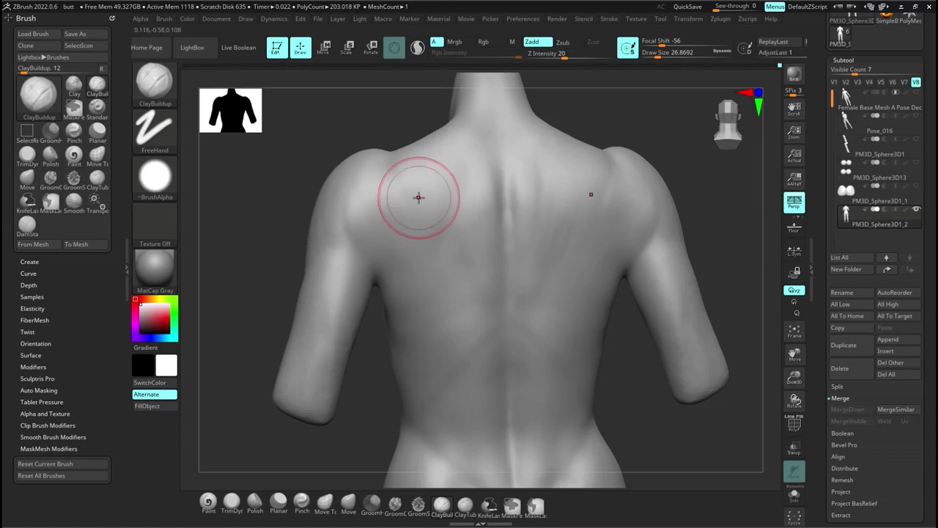
# Step: Smooth the upper spine and switch to the Standard brush to raise the vertebra at the base of the neck
pyautogui.keyDown('alt'); pyautogui.moveTo(460, 186); pyautogui.dragTo(462, 262, button='right'); pyautogui.keyUp('alt')
pyautogui.keyDown('shift'); pyautogui.moveTo(493, 205); pyautogui.dragTo(501, 250); pyautogui.keyUp('shift')
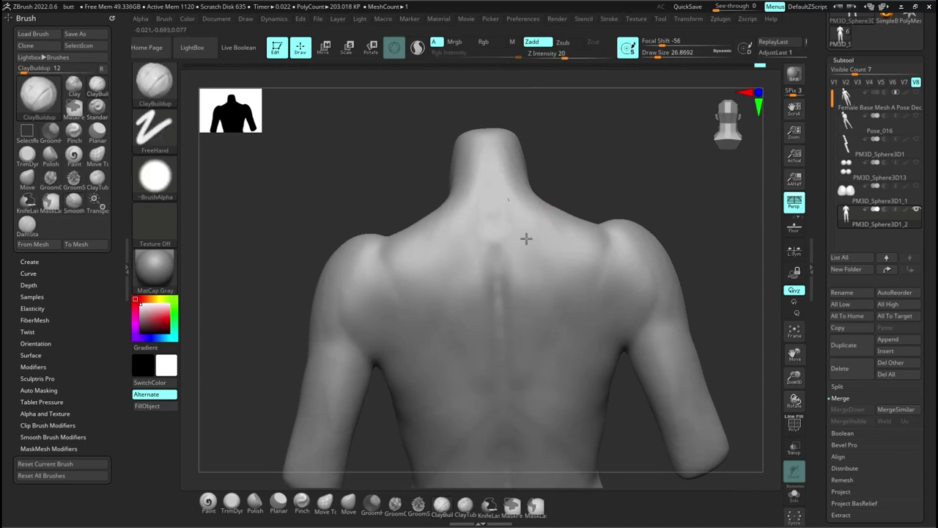
pyautogui.press('b')
pyautogui.press('s')
pyautogui.press('t')
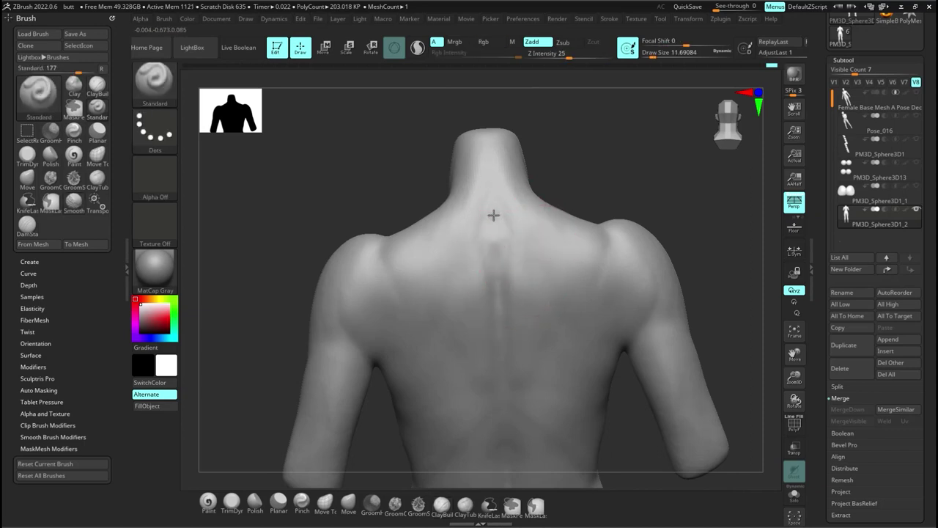
# Step: Build up the shoulder blade ridges and upper trapezius with ClayBuildup
pyautogui.press('b')
pyautogui.press('c')
pyautogui.press('b')
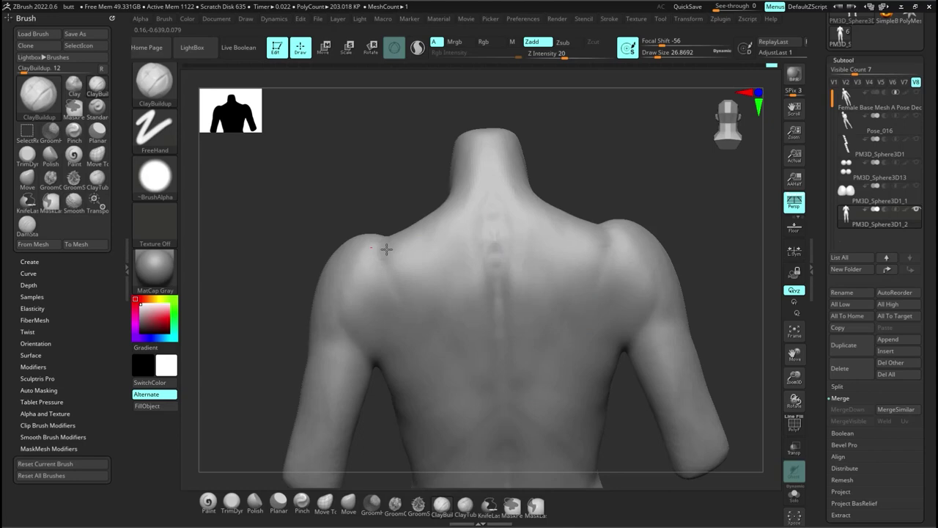
pyautogui.moveTo(386, 249)
pyautogui.mouseDown()
pyautogui.moveTo(411, 277)
pyautogui.moveTo(444, 259)
pyautogui.mouseUp()
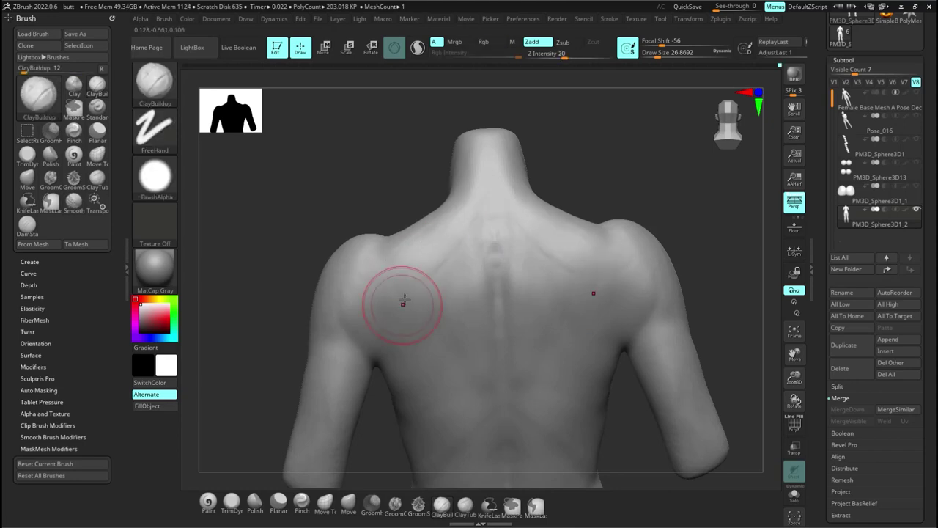
pyautogui.moveTo(402, 304); pyautogui.dragTo(426, 255, button='right')
pyautogui.moveTo(425, 255)
pyautogui.mouseDown()
pyautogui.moveTo(400, 215)
pyautogui.moveTo(394, 250)
pyautogui.mouseUp()
# Step: Smooth the seam running down the front of the armpit
pyautogui.moveTo(393, 250)
pyautogui.mouseDown(button='right')
pyautogui.moveTo(488, 299)
pyautogui.moveTo(706, 164)
pyautogui.moveTo(523, 375)
pyautogui.moveTo(590, 386)
pyautogui.moveTo(602, 316)
pyautogui.moveTo(746, 220)
pyautogui.mouseUp(button='right')
pyautogui.keyDown('shift'); pyautogui.moveTo(439, 293); pyautogui.dragTo(437, 318); pyautogui.keyUp('shift')
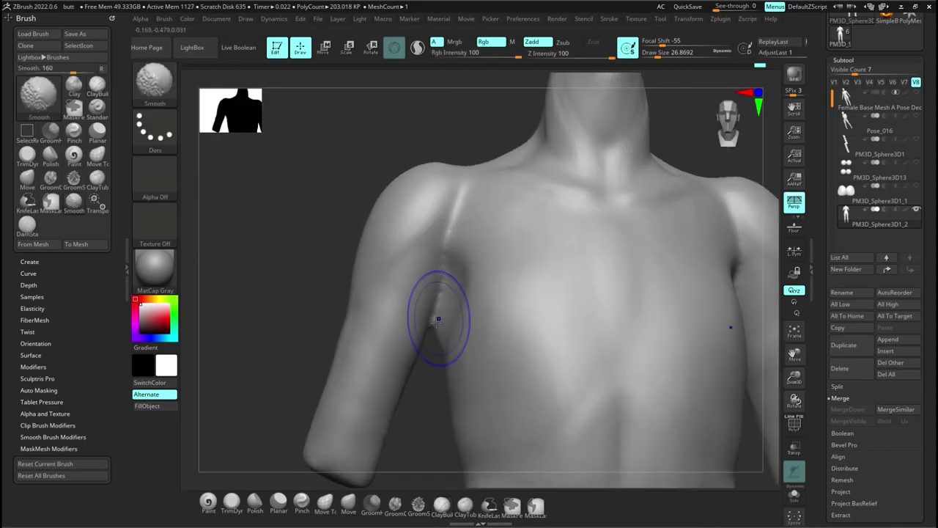
pyautogui.keyDown('ctrl'); pyautogui.moveTo(437, 319); pyautogui.dragTo(536, 386, button='right'); pyautogui.keyUp('ctrl')
# Step: Show the Female Base Mesh subtool to compare the front of the torso with it, and hide it again
pyautogui.press('b')
pyautogui.press('d')
pyautogui.press('s')
pyautogui.keyDown('alt'); pyautogui.moveTo(570, 429); pyautogui.dragTo(470, 386, button='right'); pyautogui.keyUp('alt')
pyautogui.click(916, 93)
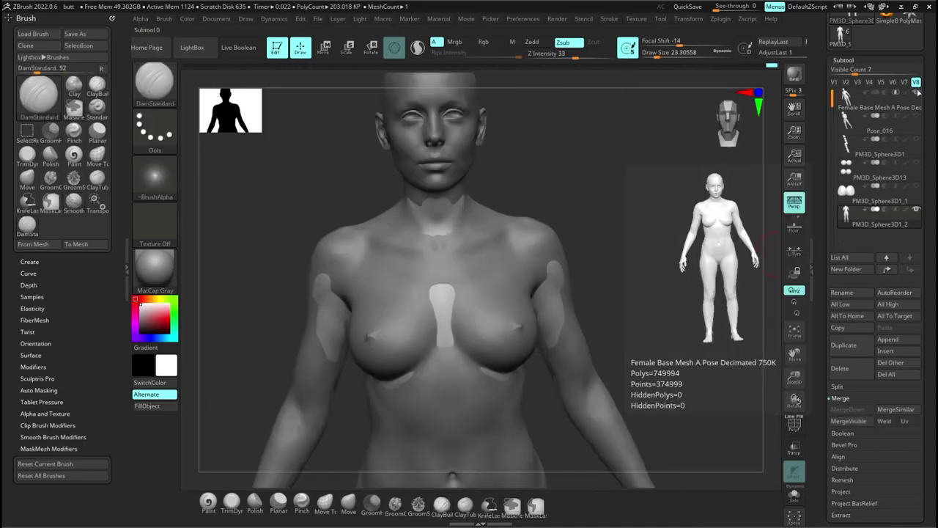
pyautogui.click(916, 92)
pyautogui.moveTo(410, 359); pyautogui.dragTo(714, 370, button='right')
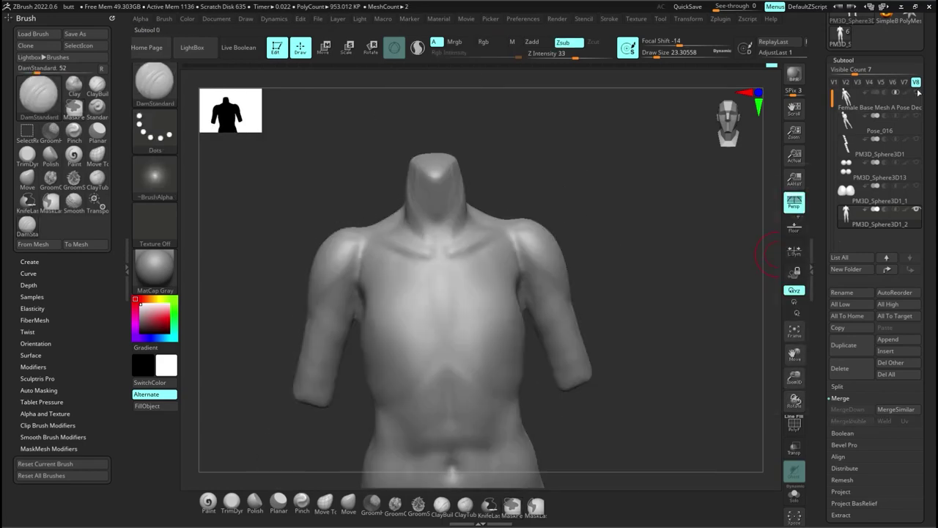
pyautogui.moveTo(919, 92)
# Step: Refine and smooth the front of the shoulders where they meet the chest, using ClayBuildup
pyautogui.press('b')
pyautogui.press('c')
pyautogui.press('b')
pyautogui.keyDown('shift'); pyautogui.moveTo(375, 252); pyautogui.dragTo(369, 261); pyautogui.keyUp('shift')
pyautogui.moveTo(352, 262); pyautogui.dragTo(377, 267, button='right')
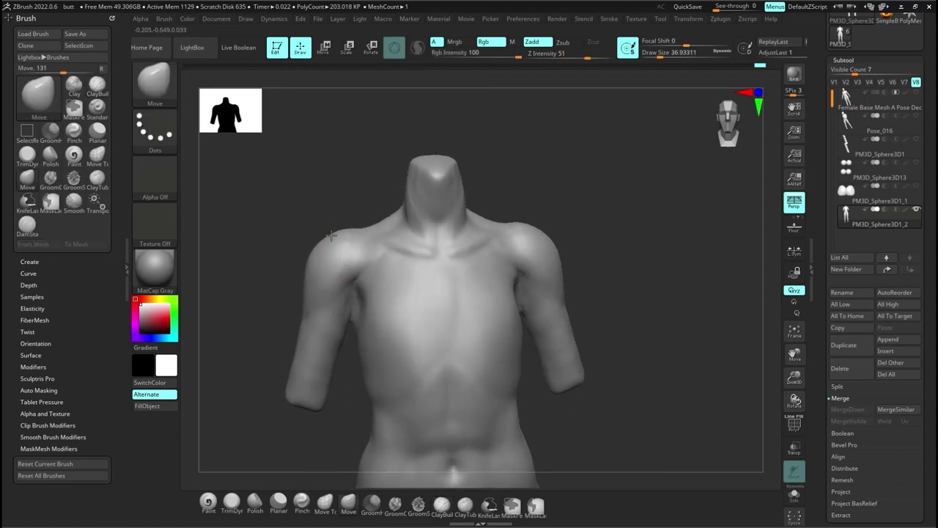
pyautogui.moveTo(377, 267); pyautogui.dragTo(372, 173, button='right')
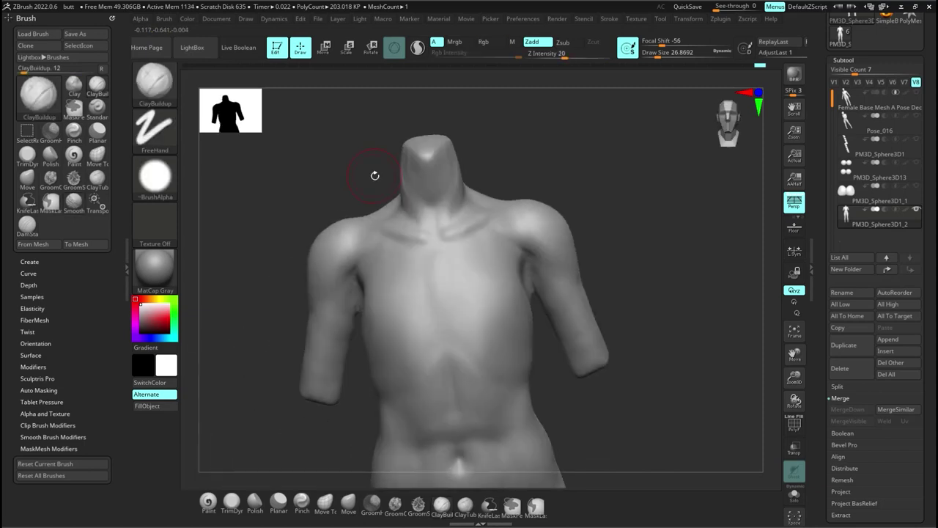
# Step: Build up the sternum along the chest centre and fill in the armpit hollows with ClayBuildup
pyautogui.moveTo(473, 299); pyautogui.dragTo(473, 297, button='right')
pyautogui.moveTo(432, 236); pyautogui.dragTo(437, 320)
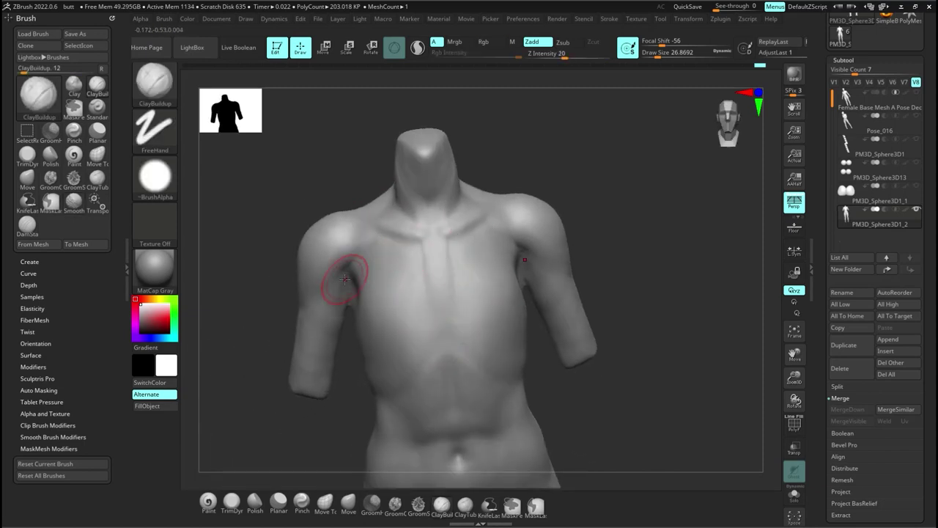
pyautogui.moveTo(345, 270); pyautogui.dragTo(351, 285)
pyautogui.moveTo(297, 275); pyautogui.dragTo(358, 270, button='right')
pyautogui.moveTo(335, 292); pyautogui.dragTo(355, 268)
# Step: Carve the armpit crease between the arm and the chest with DamStandard
pyautogui.press('b')
pyautogui.press('d')
pyautogui.press('s')
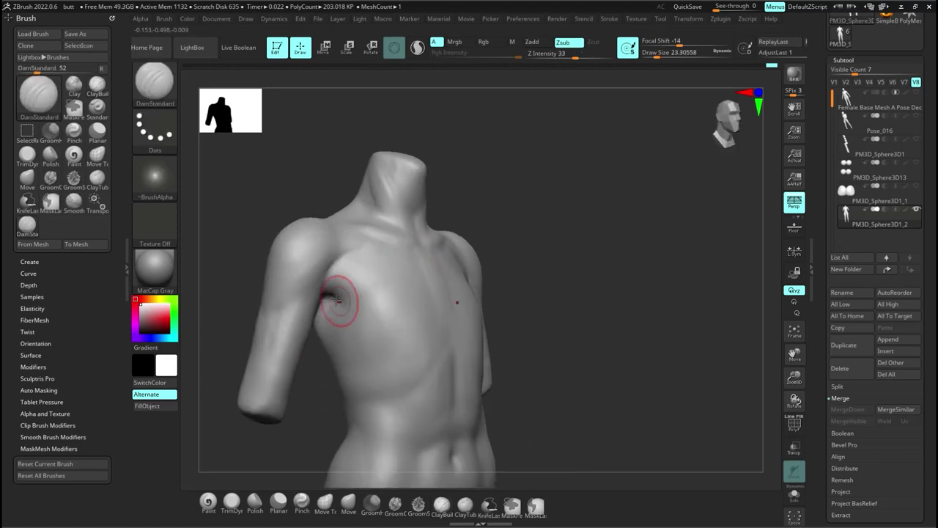
pyautogui.keyDown('shift'); pyautogui.moveTo(341, 276); pyautogui.dragTo(341, 268, button='right'); pyautogui.keyUp('shift')
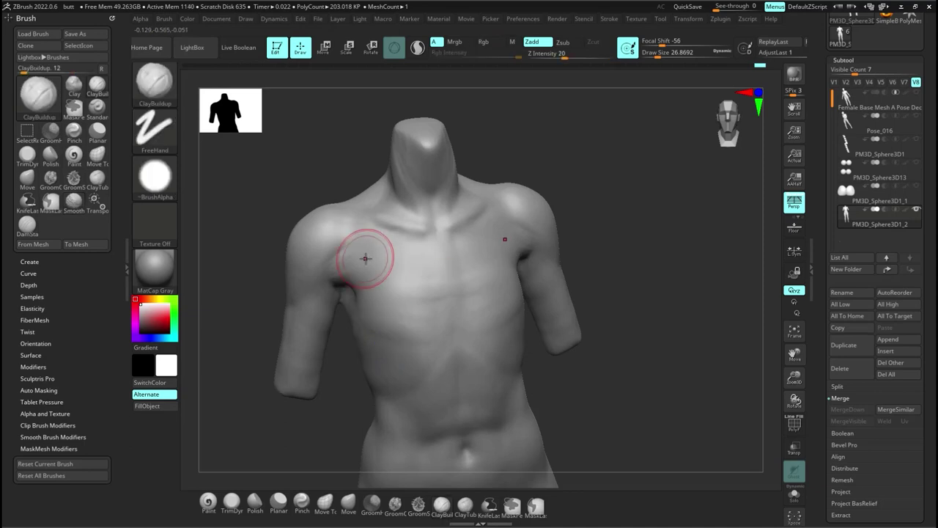
# Step: Smooth the chest muscle from the armpit down to the side of the ribcage
pyautogui.moveTo(367, 258)
pyautogui.keyDown('shift'); pyautogui.mouseDown()
pyautogui.moveTo(361, 229)
pyautogui.moveTo(337, 267)
pyautogui.moveTo(365, 330)
pyautogui.mouseUp(); pyautogui.keyUp('shift')
pyautogui.moveTo(371, 332)
pyautogui.mouseDown(button='right')
pyautogui.moveTo(553, 314)
pyautogui.moveTo(439, 320)
pyautogui.mouseUp(button='right')
pyautogui.keyDown('shift'); pyautogui.moveTo(366, 325); pyautogui.dragTo(392, 314, button='right'); pyautogui.keyUp('shift')
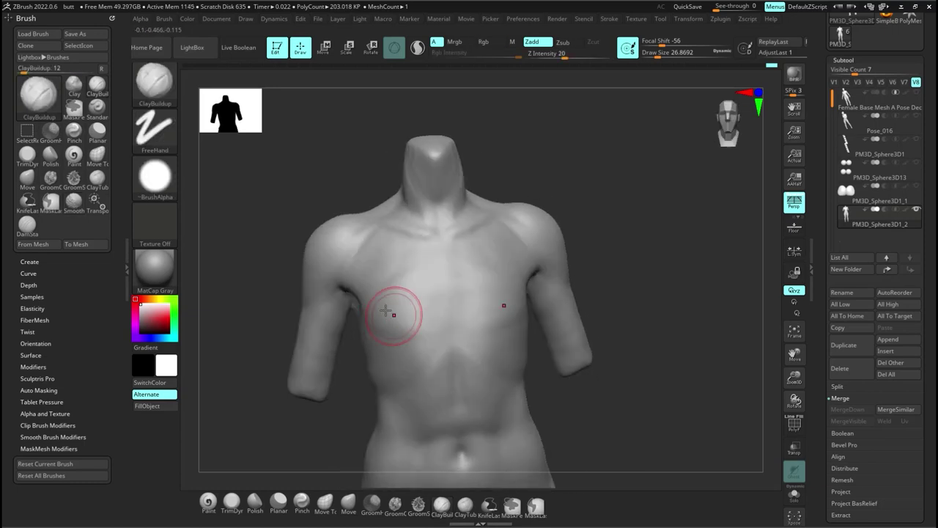
# Step: Carve the hollow beneath the outer end of the collarbone with DamStandard
pyautogui.moveTo(587, 334); pyautogui.dragTo(517, 326, button='right')
pyautogui.moveTo(566, 308); pyautogui.dragTo(514, 352, button='right')
pyautogui.moveTo(514, 352)
pyautogui.keyDown('ctrl'); pyautogui.mouseDown(button='right')
pyautogui.moveTo(458, 404)
pyautogui.moveTo(455, 389)
pyautogui.moveTo(565, 420)
pyautogui.mouseUp(button='right'); pyautogui.keyUp('ctrl')
pyautogui.press('b')
pyautogui.press('d')
pyautogui.press('s')
pyautogui.moveTo(374, 280); pyautogui.dragTo(416, 303)
# Step: Build up the bony outer ends of the collarbones and the surrounding shoulder muscle with ClayBuildup
pyautogui.press('b')
pyautogui.press('c')
pyautogui.press('b')
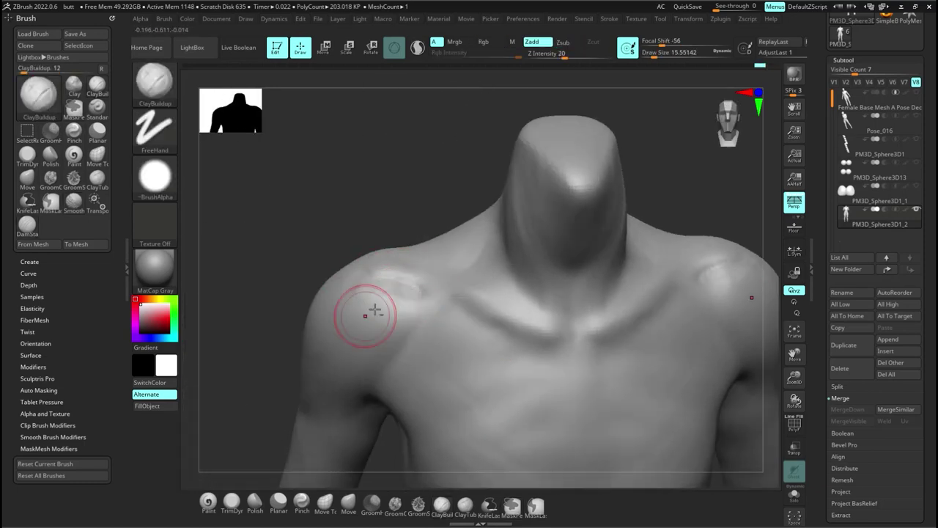
pyautogui.moveTo(375, 310); pyautogui.dragTo(345, 269, button='right')
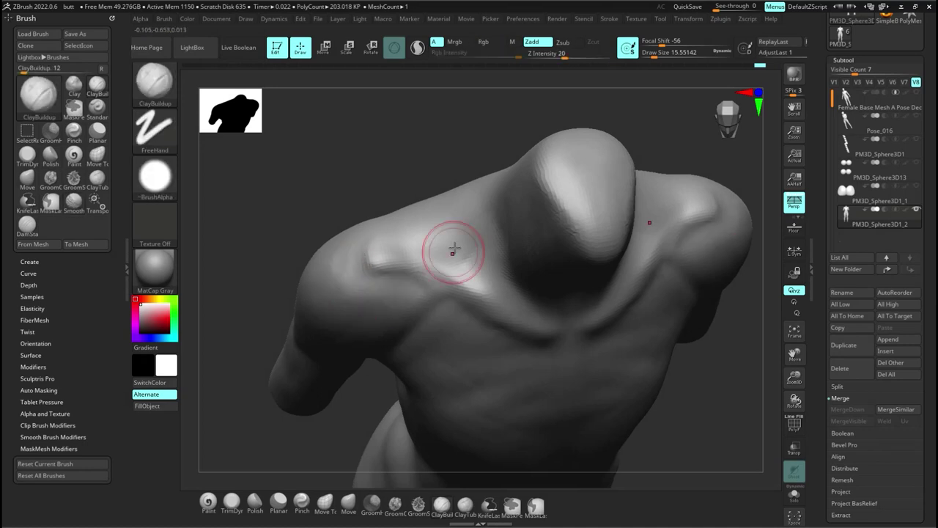
pyautogui.moveTo(452, 249); pyautogui.dragTo(550, 294, button='right')
pyautogui.keyDown('ctrl'); pyautogui.moveTo(550, 293); pyautogui.dragTo(527, 316, button='right'); pyautogui.keyUp('ctrl')
pyautogui.keyDown('ctrl'); pyautogui.moveTo(528, 315); pyautogui.dragTo(559, 320, button='right'); pyautogui.keyUp('ctrl')
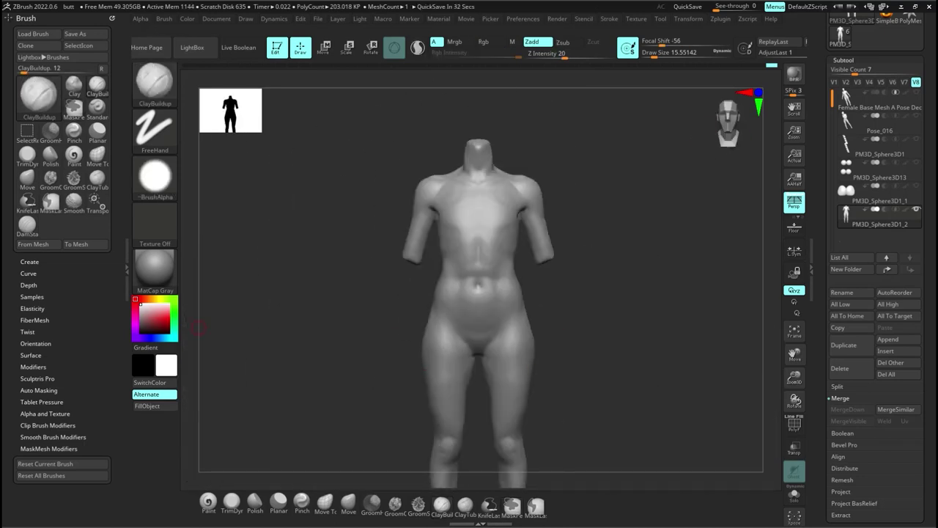
# Step: Deepen the navel with DamStandard and build up the surrounding belly with ClayBuildup
pyautogui.moveTo(517, 246); pyautogui.dragTo(532, 293, button='right')
pyautogui.keyDown('ctrl'); pyautogui.moveTo(532, 293); pyautogui.dragTo(521, 311, button='right'); pyautogui.keyUp('ctrl')
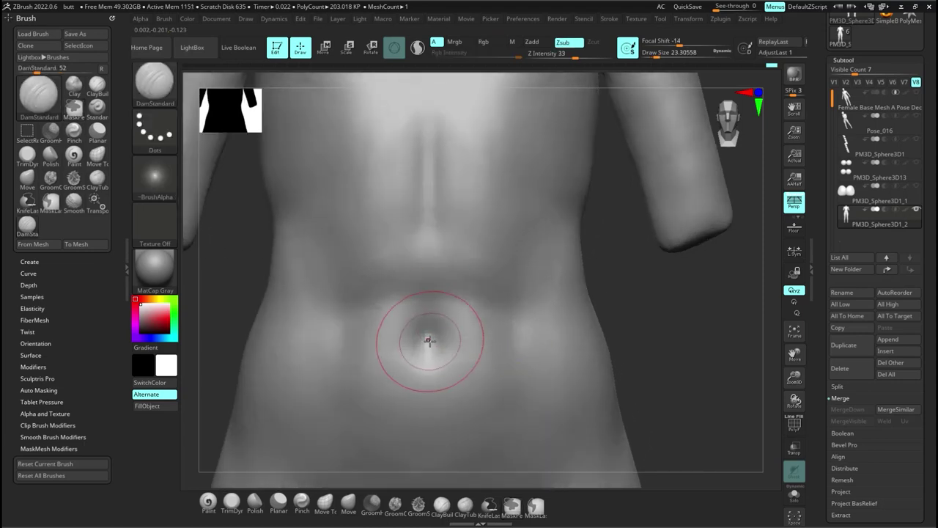
pyautogui.press('b')
pyautogui.press('c')
pyautogui.press('b')
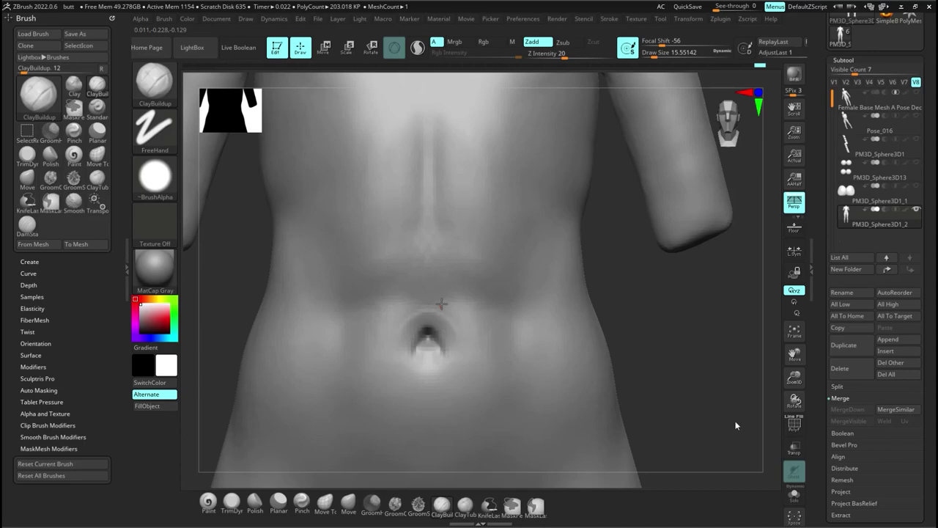
# Step: Undo the last two strokes on the abdomen
pyautogui.moveTo(459, 324)
pyautogui.keyDown('ctrl'); pyautogui.mouseDown(button='right')
pyautogui.moveTo(461, 242)
pyautogui.moveTo(455, 370)
pyautogui.moveTo(456, 241)
pyautogui.mouseUp(button='right'); pyautogui.keyUp('ctrl')
pyautogui.keyDown('ctrl'); pyautogui.moveTo(476, 343); pyautogui.dragTo(480, 264, button='right'); pyautogui.keyUp('ctrl')
pyautogui.hotkey('ctrl', 'z')
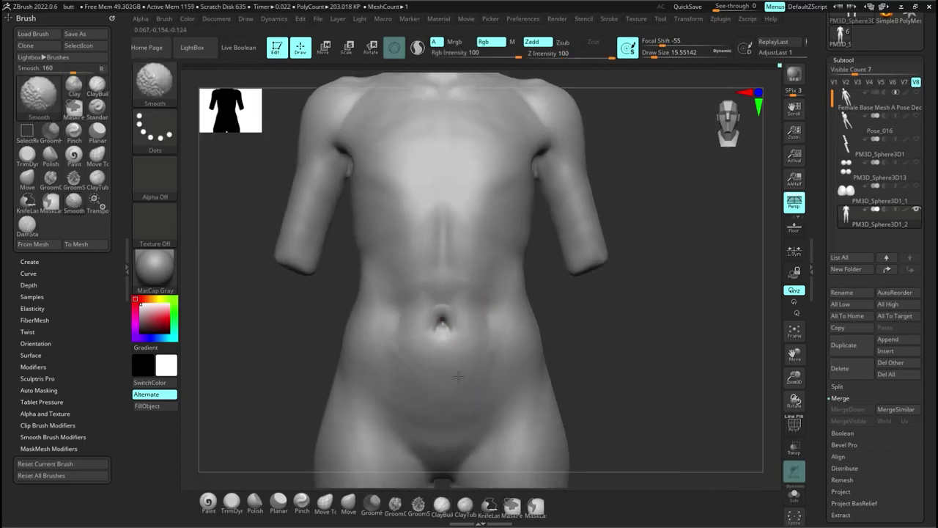
pyautogui.hotkey('ctrl', 'z')
# Step: Carve the creases between the lower abdomen and the thighs with DamStandard
pyautogui.moveTo(509, 298)
pyautogui.mouseDown(button='right')
pyautogui.moveTo(500, 280)
pyautogui.moveTo(505, 304)
pyautogui.moveTo(534, 307)
pyautogui.moveTo(541, 250)
pyautogui.moveTo(543, 258)
pyautogui.mouseUp(button='right')
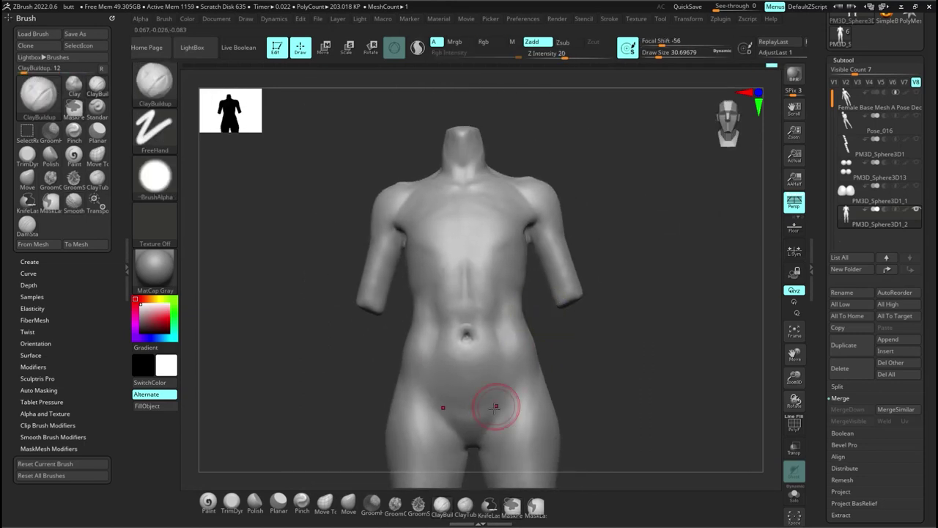
pyautogui.keyDown('shift'); pyautogui.moveTo(495, 406); pyautogui.dragTo(508, 404, button='right'); pyautogui.keyUp('shift')
pyautogui.press('b')
pyautogui.press('d')
pyautogui.press('s')
pyautogui.moveTo(509, 404); pyautogui.dragTo(508, 403)
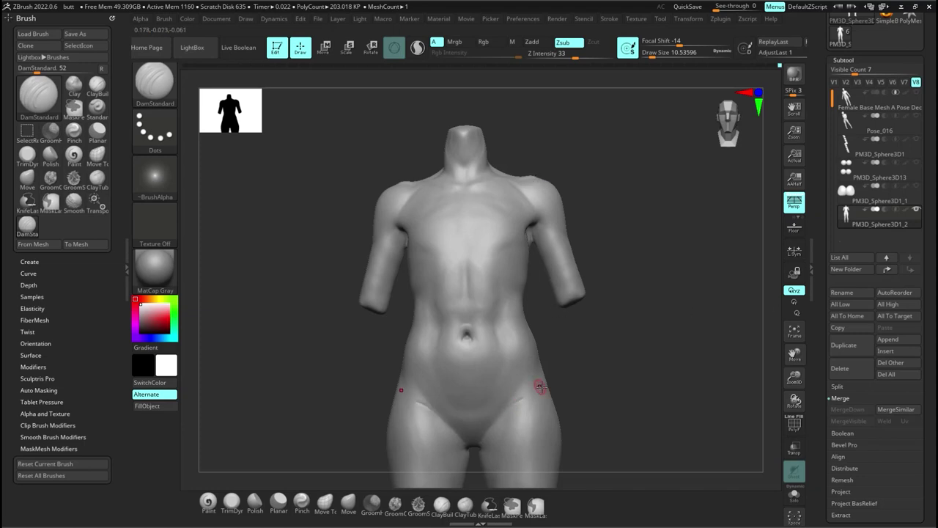
# Step: Undo the last two crease strokes at the hips and fill out the lower belly with ClayBuildup
pyautogui.hotkey('ctrl', 'z')
pyautogui.hotkey('ctrl', 'z')
pyautogui.press('b')
pyautogui.press('c')
pyautogui.press('b')
pyautogui.moveTo(467, 306); pyautogui.dragTo(482, 259, button='right')
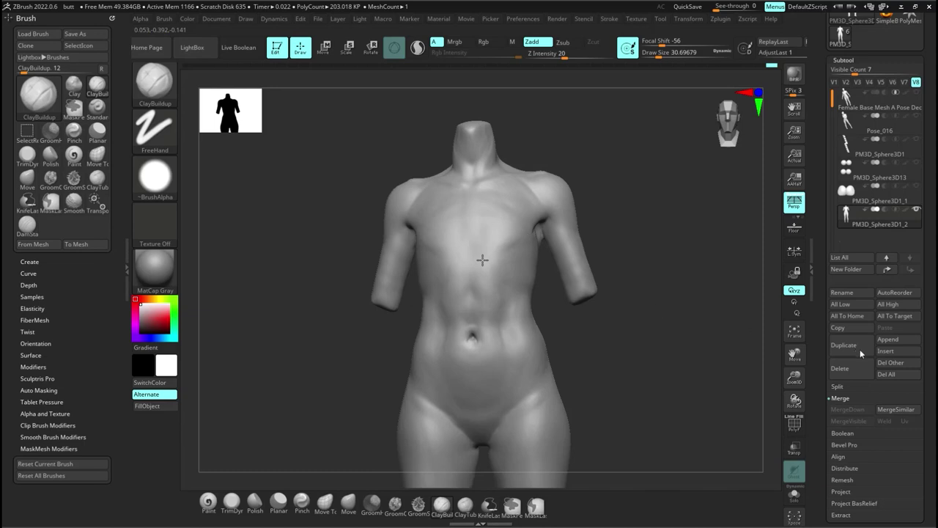
pyautogui.moveTo(483, 260)
pyautogui.mouseDown(button='right')
pyautogui.moveTo(467, 291)
pyautogui.moveTo(509, 279)
pyautogui.moveTo(469, 291)
pyautogui.mouseUp(button='right')
# Step: Raise the bony points at the front of both hips with the Standard brush and blend them with ClayBuildup
pyautogui.press('b')
pyautogui.press('d')
pyautogui.press('s')
pyautogui.press('b')
pyautogui.press('c')
pyautogui.press('b')
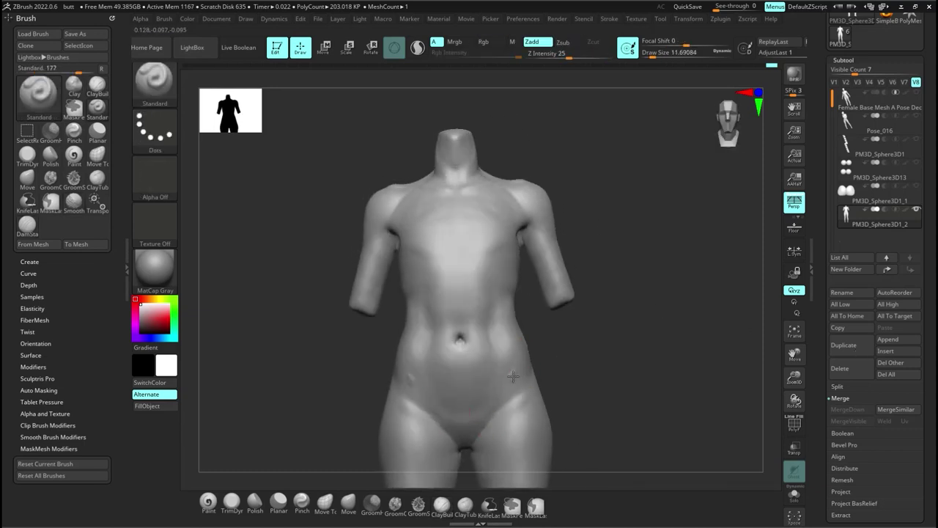
pyautogui.moveTo(485, 433); pyautogui.dragTo(505, 366, button='right')
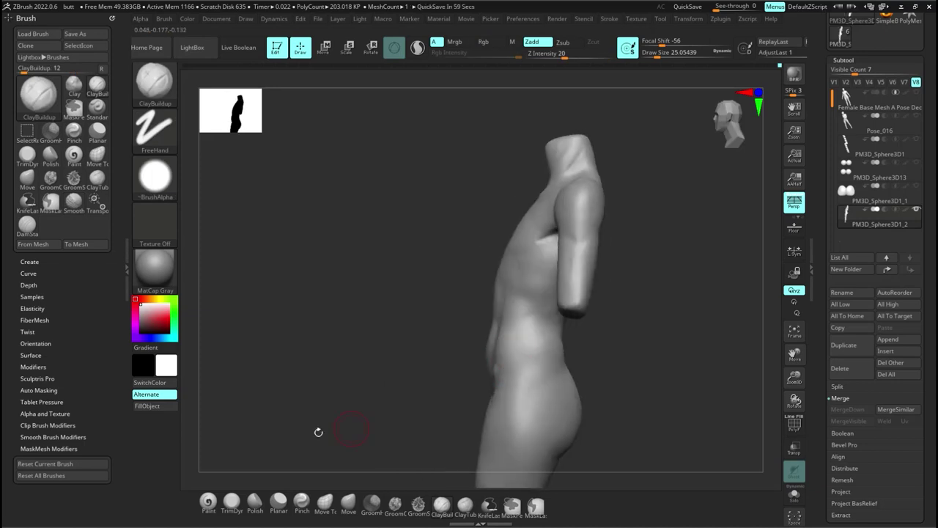
# Step: Adjust the belly's side profile with the Move brush and build up the side of the hip with ClayBuildup
pyautogui.press('b')
pyautogui.press('m')
pyautogui.press('v')
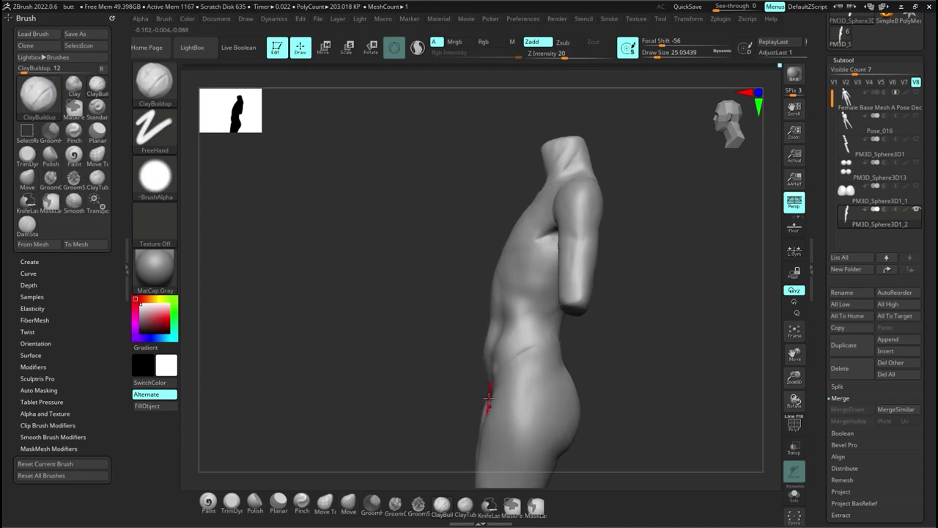
pyautogui.moveTo(488, 402)
pyautogui.keyDown('shift'); pyautogui.mouseDown()
pyautogui.moveTo(523, 344)
pyautogui.moveTo(505, 326)
pyautogui.mouseUp(); pyautogui.keyUp('shift')
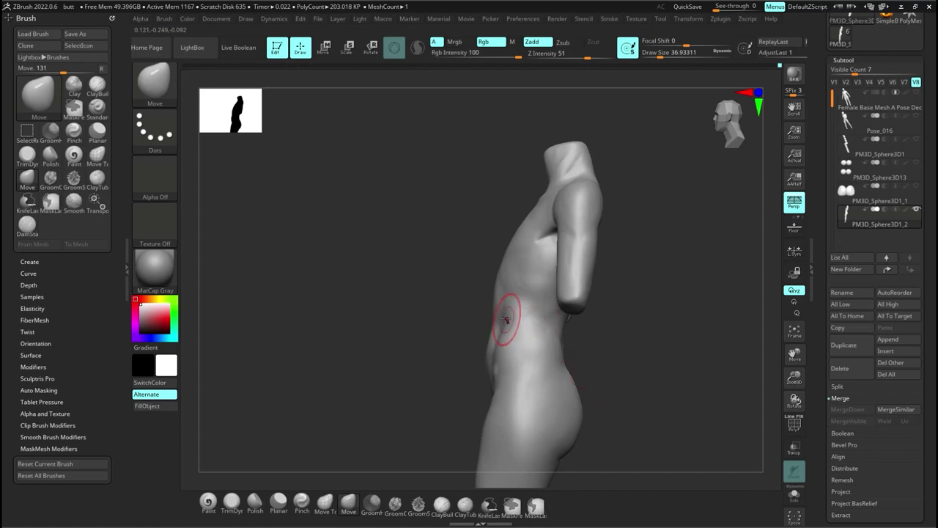
pyautogui.press('b')
pyautogui.press('c')
pyautogui.press('b')
pyautogui.moveTo(478, 384)
pyautogui.mouseDown(button='right')
pyautogui.moveTo(514, 388)
pyautogui.moveTo(505, 391)
pyautogui.mouseUp(button='right')
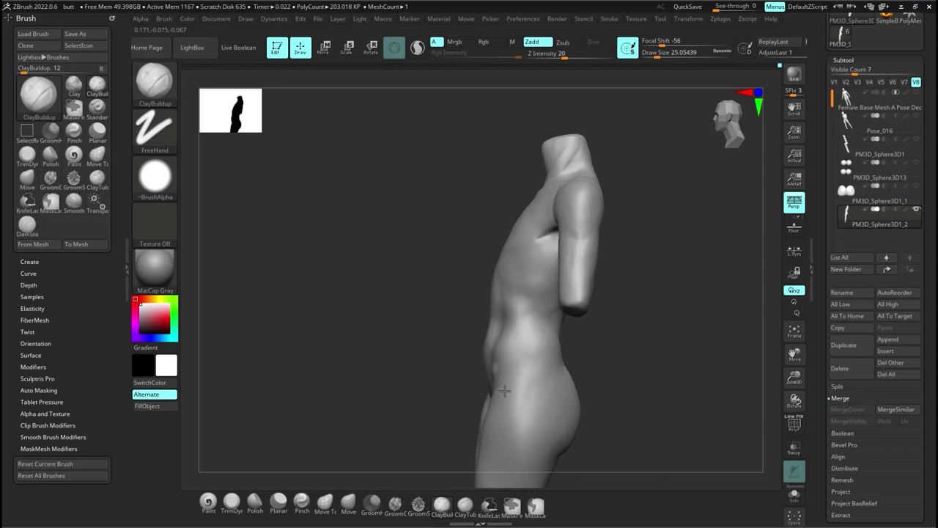
pyautogui.moveTo(504, 391)
pyautogui.mouseDown(button='right')
pyautogui.moveTo(551, 375)
pyautogui.moveTo(514, 359)
pyautogui.mouseUp(button='right')
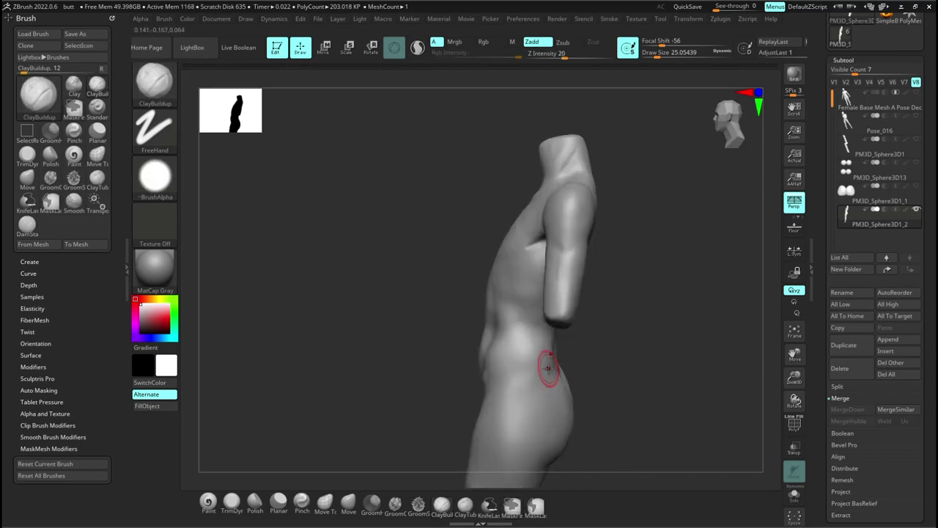
# Step: Add clay at the front of the hip with a smaller brush and adjust the pelvis profile with Move
pyautogui.moveTo(476, 413)
pyautogui.mouseDown(button='right')
pyautogui.moveTo(556, 393)
pyautogui.moveTo(505, 404)
pyautogui.moveTo(559, 359)
pyautogui.moveTo(551, 396)
pyautogui.mouseUp(button='right')
pyautogui.press('s')
pyautogui.moveTo(480, 402); pyautogui.dragTo(476, 401)
pyautogui.moveTo(551, 389)
pyautogui.mouseDown(button='right')
pyautogui.moveTo(499, 377)
pyautogui.moveTo(551, 366)
pyautogui.mouseUp(button='right')
pyautogui.moveTo(551, 366)
pyautogui.keyDown('ctrl'); pyautogui.mouseDown(button='right')
pyautogui.moveTo(535, 318)
pyautogui.moveTo(542, 366)
pyautogui.mouseUp(button='right'); pyautogui.keyUp('ctrl')
pyautogui.press('b')
pyautogui.press('m')
pyautogui.press('v')
pyautogui.moveTo(557, 367)
pyautogui.mouseDown(button='right')
pyautogui.moveTo(517, 361)
pyautogui.moveTo(557, 360)
pyautogui.mouseUp(button='right')
# Step: Build up the front edge of the pelvis beside the lower belly with ClayBuildup
pyautogui.press('b')
pyautogui.press('c')
pyautogui.press('b')
pyautogui.moveTo(469, 368); pyautogui.dragTo(488, 390)
pyautogui.keyDown('ctrl'); pyautogui.moveTo(492, 388); pyautogui.dragTo(518, 275, button='right'); pyautogui.keyUp('ctrl')
pyautogui.moveTo(539, 329); pyautogui.dragTo(511, 358, button='right')
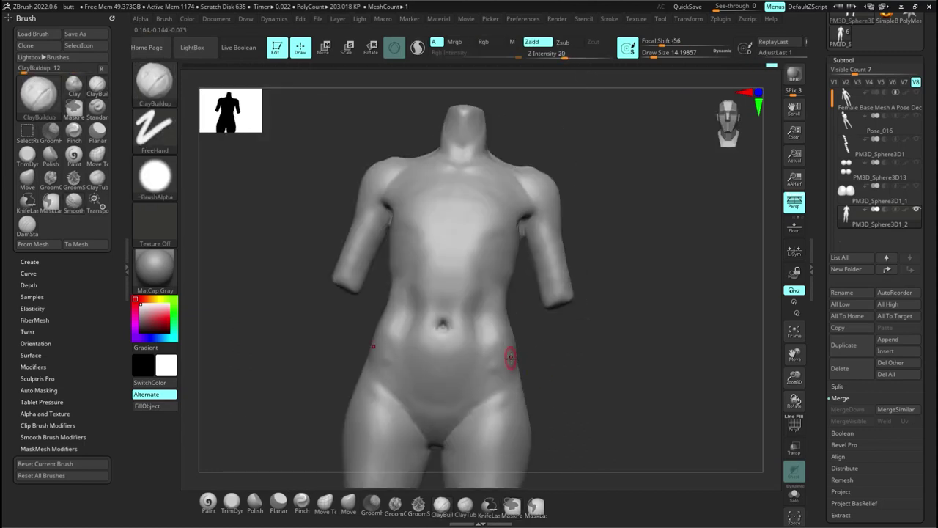
# Step: Soften the hip points with a larger ClayBuildup brush and briefly show the reference base mesh for comparison
pyautogui.press(']')
pyautogui.keyDown('ctrl'); pyautogui.moveTo(492, 354); pyautogui.dragTo(489, 372, button='right'); pyautogui.keyUp('ctrl')
pyautogui.moveTo(490, 373); pyautogui.dragTo(486, 389, button='right')
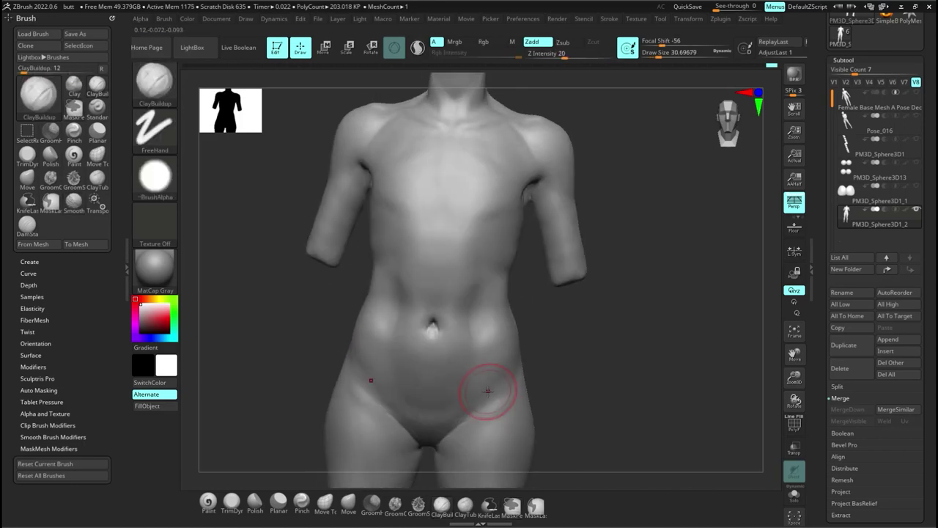
pyautogui.click(916, 94)
pyautogui.click(916, 93)
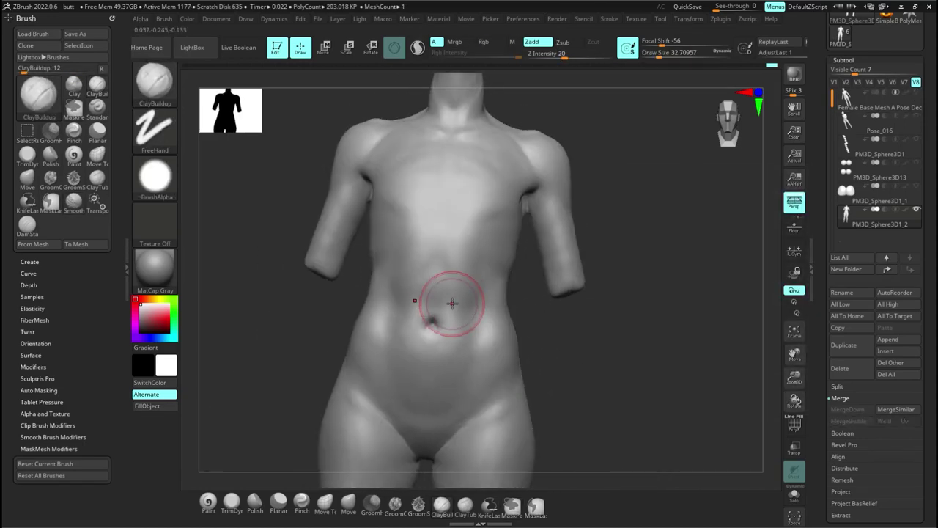
# Step: Shape the upper abdominal muscles and the lower edge of the rib cage with a smaller ClayBuildup brush
pyautogui.keyDown('ctrl'); pyautogui.moveTo(443, 296); pyautogui.dragTo(476, 389, button='right'); pyautogui.keyUp('ctrl')
pyautogui.press('[')
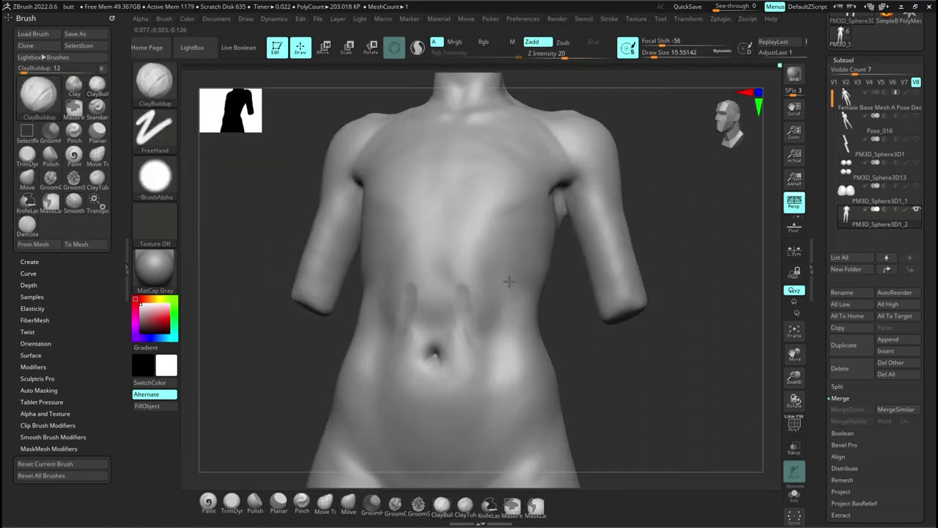
pyautogui.keyDown('shift'); pyautogui.moveTo(509, 281); pyautogui.dragTo(593, 235, button='right'); pyautogui.keyUp('shift')
pyautogui.moveTo(534, 274); pyautogui.dragTo(545, 251, button='right')
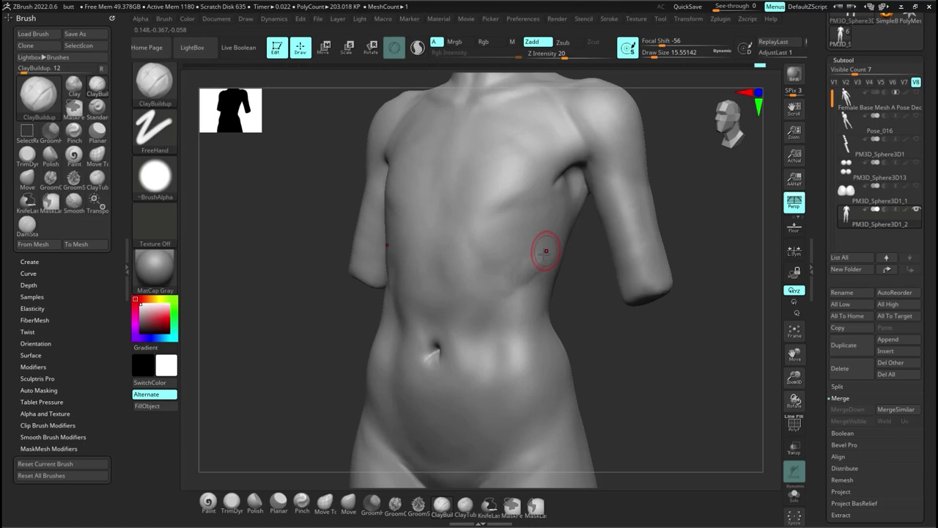
# Step: Build up the muscles over both shoulder blades on the back with ClayBuildup
pyautogui.moveTo(503, 308); pyautogui.dragTo(670, 327, button='right')
pyautogui.keyDown('ctrl'); pyautogui.moveTo(594, 202); pyautogui.dragTo(518, 355, button='right'); pyautogui.keyUp('ctrl')
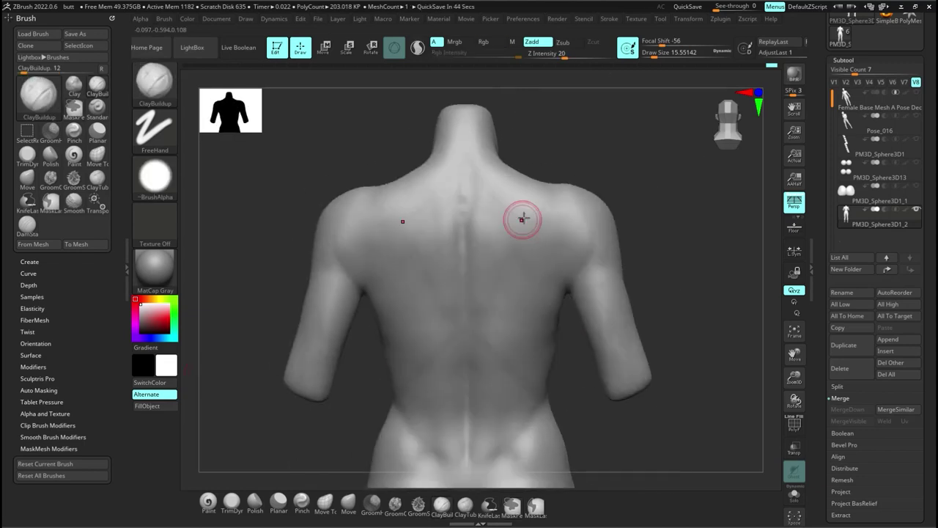
pyautogui.moveTo(523, 218); pyautogui.dragTo(591, 202)
pyautogui.moveTo(524, 220)
pyautogui.mouseDown()
pyautogui.moveTo(507, 224)
pyautogui.moveTo(522, 246)
pyautogui.moveTo(520, 231)
pyautogui.moveTo(549, 218)
pyautogui.moveTo(542, 264)
pyautogui.mouseUp()
pyautogui.press(']')
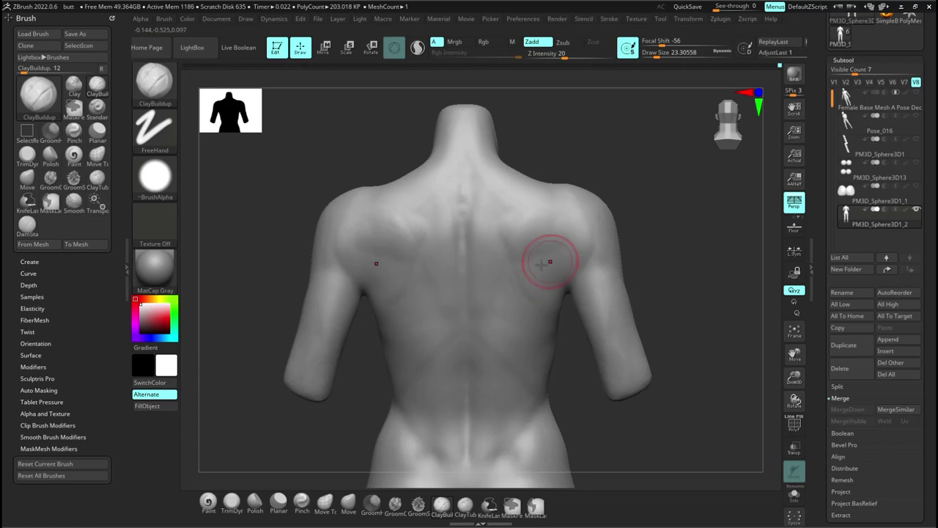
pyautogui.moveTo(541, 264); pyautogui.dragTo(545, 251)
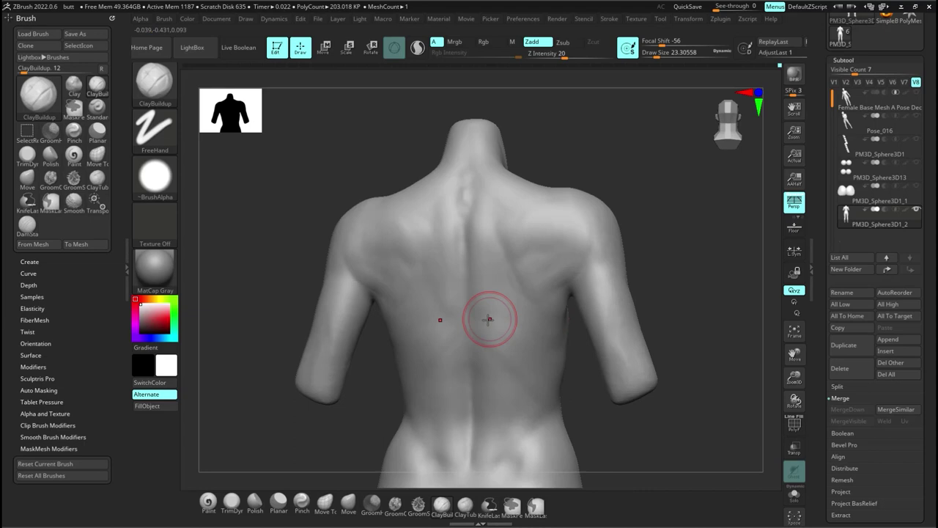
# Step: Build up the back muscles below the shoulder blades with ClayBuildup, undoing the last two strokes
pyautogui.moveTo(489, 319); pyautogui.dragTo(533, 295)
pyautogui.moveTo(494, 322); pyautogui.dragTo(537, 311)
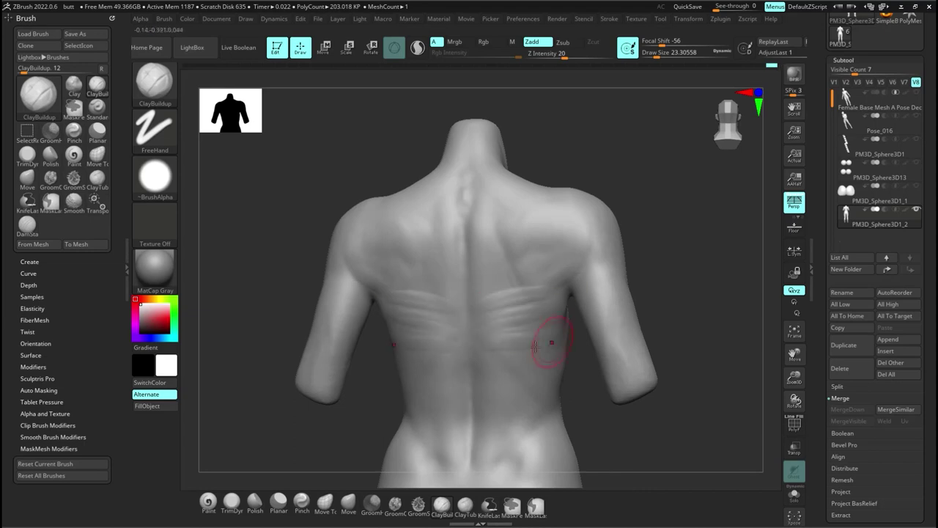
pyautogui.hotkey('ctrl', 'z')
pyautogui.hotkey('ctrl', 'z')
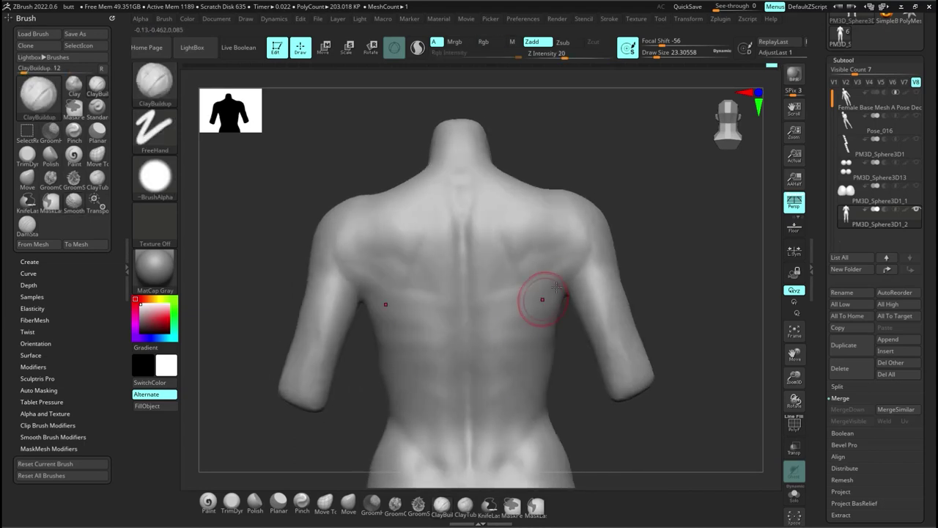
pyautogui.moveTo(562, 277); pyautogui.dragTo(475, 282, button='right')
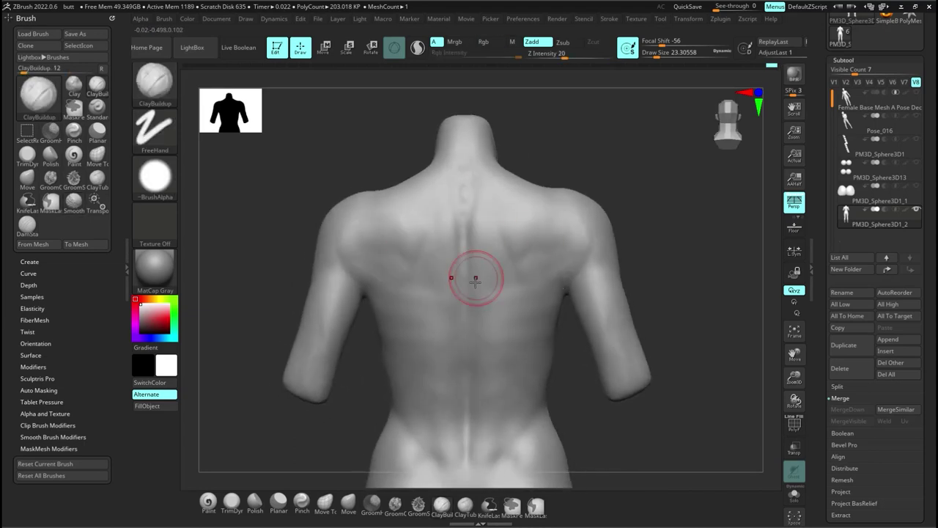
pyautogui.moveTo(504, 227)
pyautogui.keyDown('ctrl'); pyautogui.mouseDown(button='right')
pyautogui.moveTo(582, 279)
pyautogui.moveTo(549, 335)
pyautogui.moveTo(554, 353)
pyautogui.moveTo(554, 339)
pyautogui.moveTo(391, 329)
pyautogui.mouseUp(button='right'); pyautogui.keyUp('ctrl')
# Step: Build up the rear shoulder muscles and their transition into the upper arms with ClayBuildup
pyautogui.moveTo(396, 264); pyautogui.dragTo(426, 390)
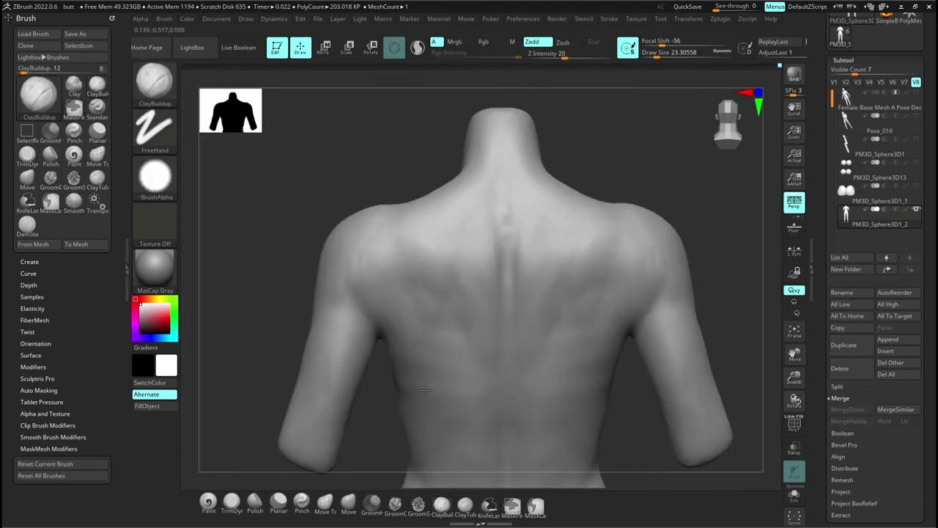
pyautogui.moveTo(356, 268)
pyautogui.mouseDown(button='right')
pyautogui.moveTo(396, 294)
pyautogui.moveTo(354, 325)
pyautogui.mouseUp(button='right')
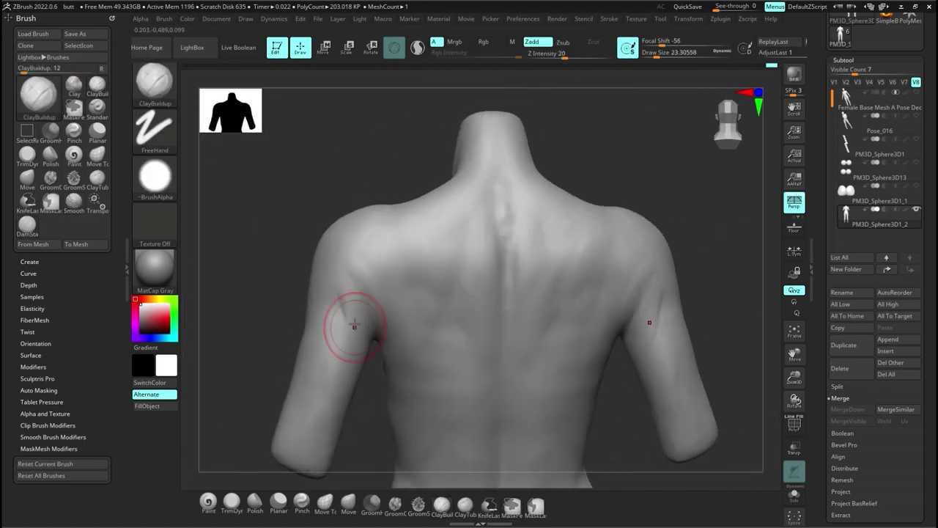
pyautogui.moveTo(335, 382)
pyautogui.mouseDown(button='right')
pyautogui.moveTo(344, 345)
pyautogui.moveTo(330, 280)
pyautogui.mouseUp(button='right')
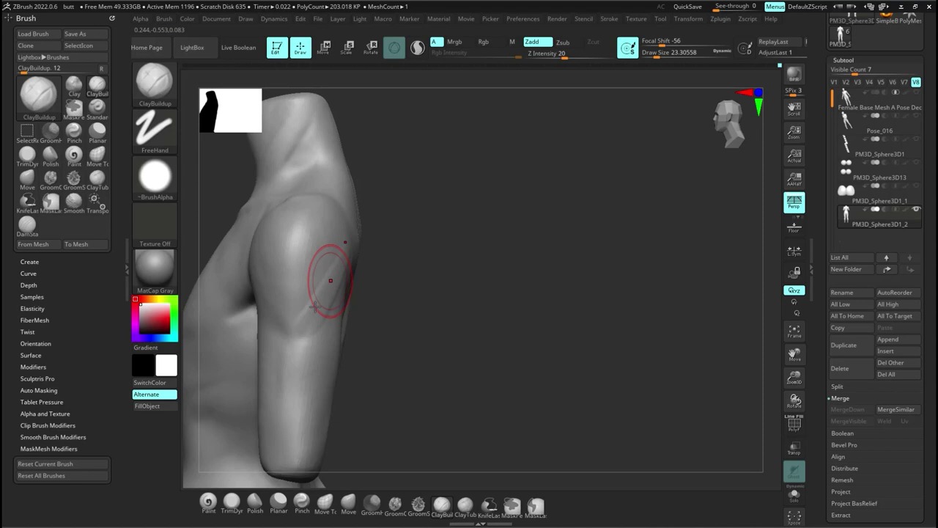
pyautogui.moveTo(315, 306); pyautogui.dragTo(686, 260, button='right')
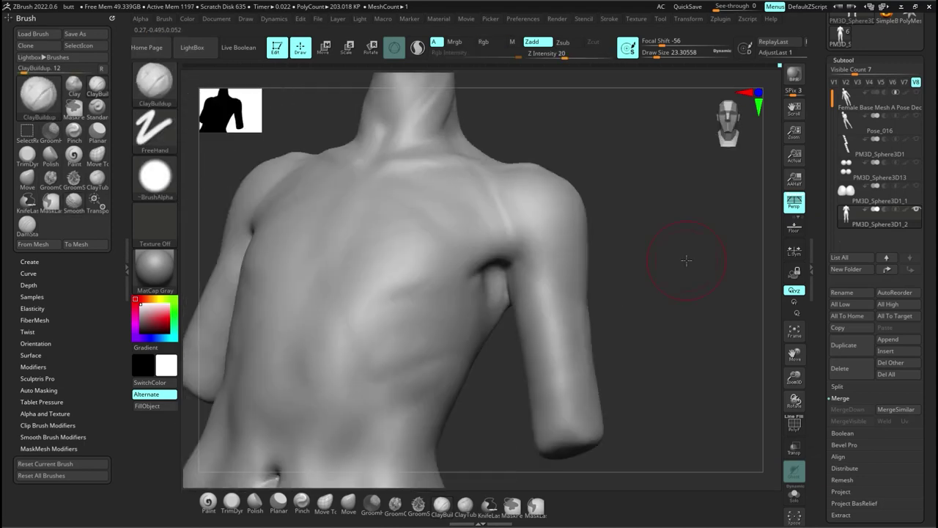
# Step: Check the full female reference figure in the other ZBrush window and compare the torso from several sides
pyautogui.press('ctrl')
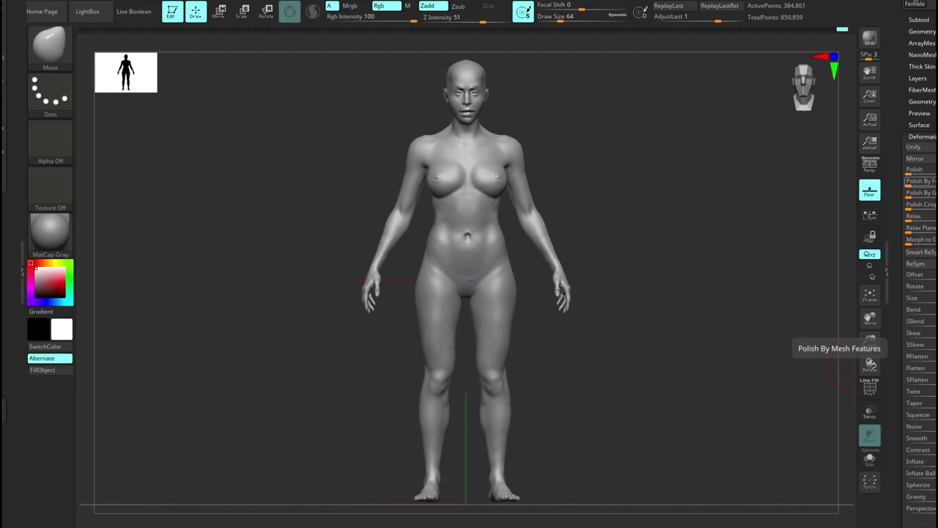
pyautogui.click(918, 33)
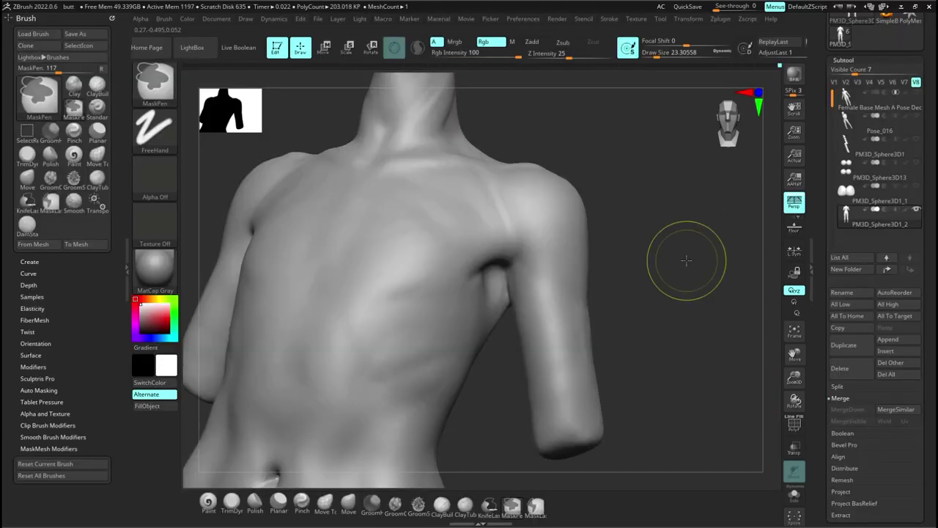
pyautogui.moveTo(686, 261)
pyautogui.keyDown('ctrl'); pyautogui.mouseDown(button='right')
pyautogui.moveTo(507, 272)
pyautogui.moveTo(509, 356)
pyautogui.mouseUp(button='right'); pyautogui.keyUp('ctrl')
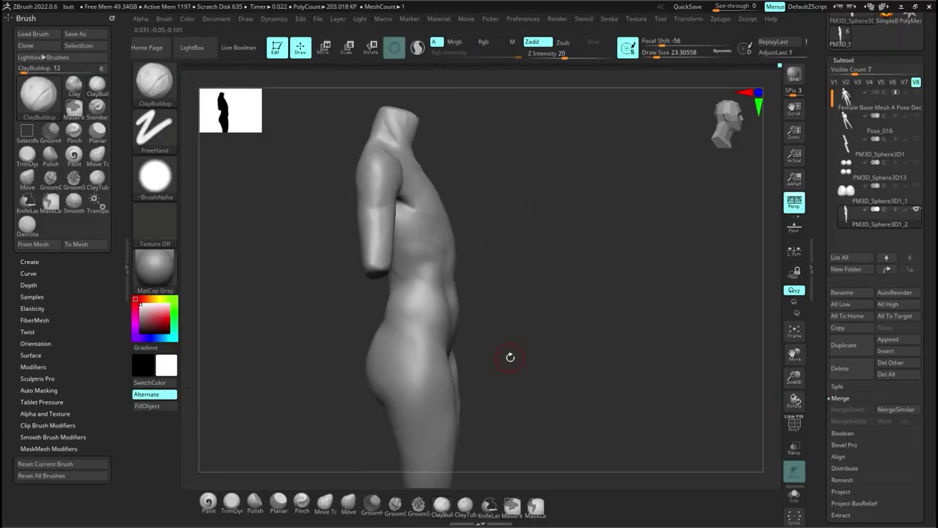
pyautogui.keyDown('ctrl'); pyautogui.moveTo(217, 344); pyautogui.dragTo(242, 316, button='right'); pyautogui.keyUp('ctrl')
pyautogui.moveTo(540, 315)
pyautogui.mouseDown(button='right')
pyautogui.moveTo(512, 352)
pyautogui.moveTo(425, 266)
pyautogui.moveTo(477, 319)
pyautogui.moveTo(511, 294)
pyautogui.moveTo(468, 246)
pyautogui.moveTo(557, 279)
pyautogui.moveTo(440, 322)
pyautogui.mouseUp(button='right')
pyautogui.keyDown('ctrl'); pyautogui.moveTo(608, 330); pyautogui.dragTo(567, 329, button='right'); pyautogui.keyUp('ctrl')
# Step: Save the project and append a sphere as a new subtool
pyautogui.click(318, 19)
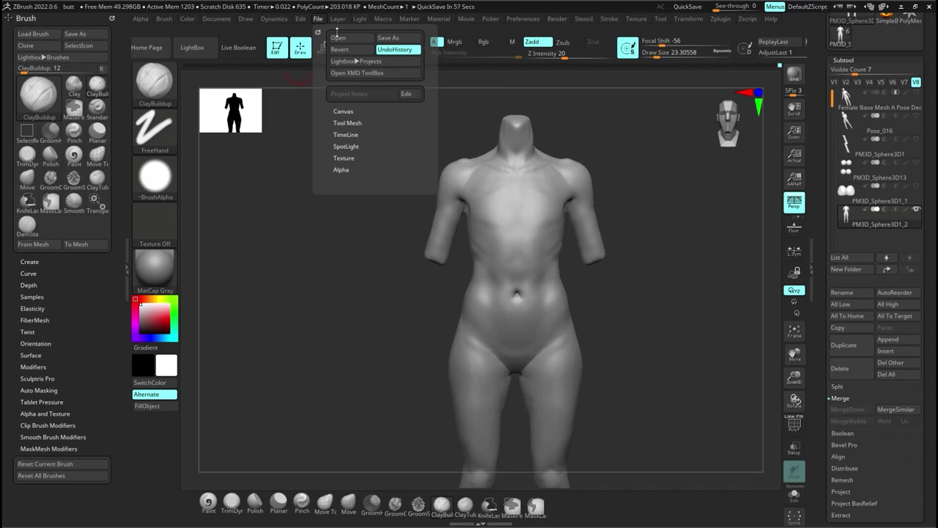
pyautogui.click(388, 38)
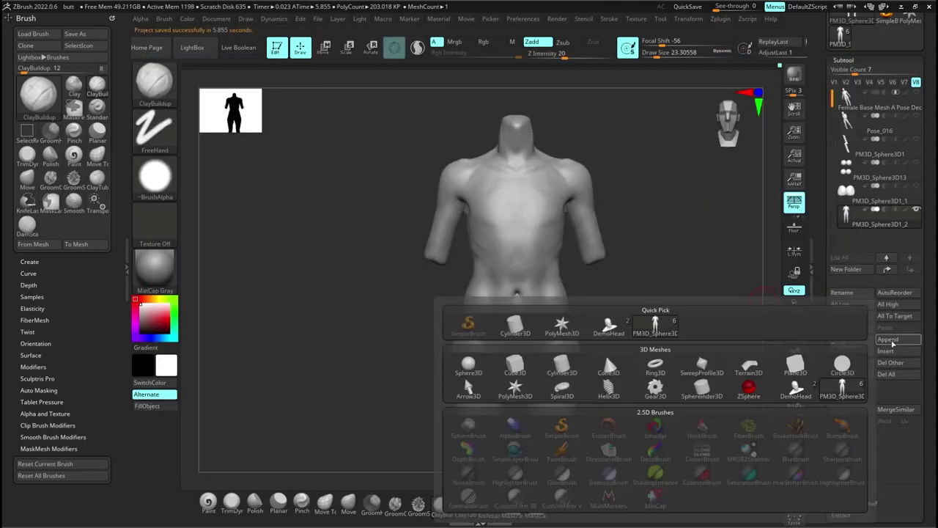
pyautogui.click(604, 353)
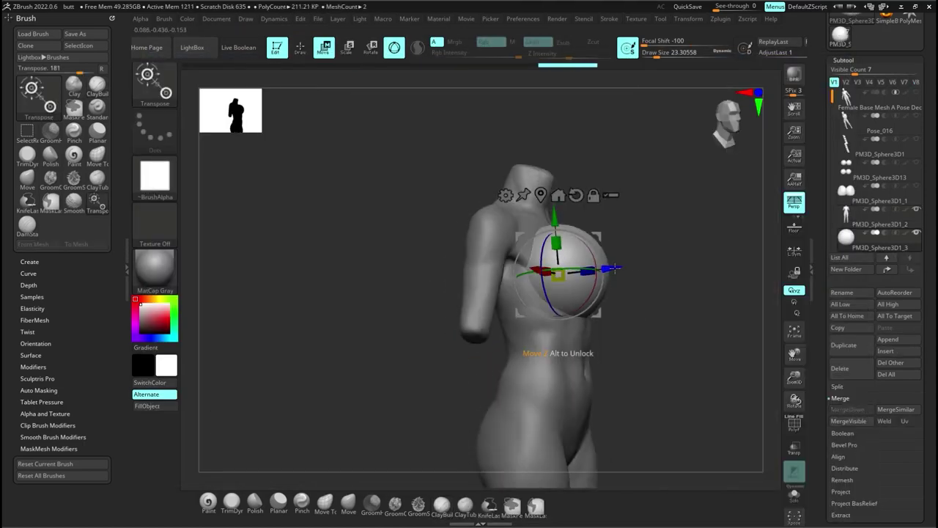
# Step: Position the sphere partly inside the chest on the figure's right side as the base of a breast
pyautogui.moveTo(615, 268); pyautogui.dragTo(482, 316, button='right')
pyautogui.moveTo(481, 316); pyautogui.dragTo(454, 345)
pyautogui.keyDown('shift'); pyautogui.moveTo(455, 344); pyautogui.dragTo(419, 323, button='right'); pyautogui.keyUp('shift')
pyautogui.moveTo(419, 312); pyautogui.dragTo(391, 312)
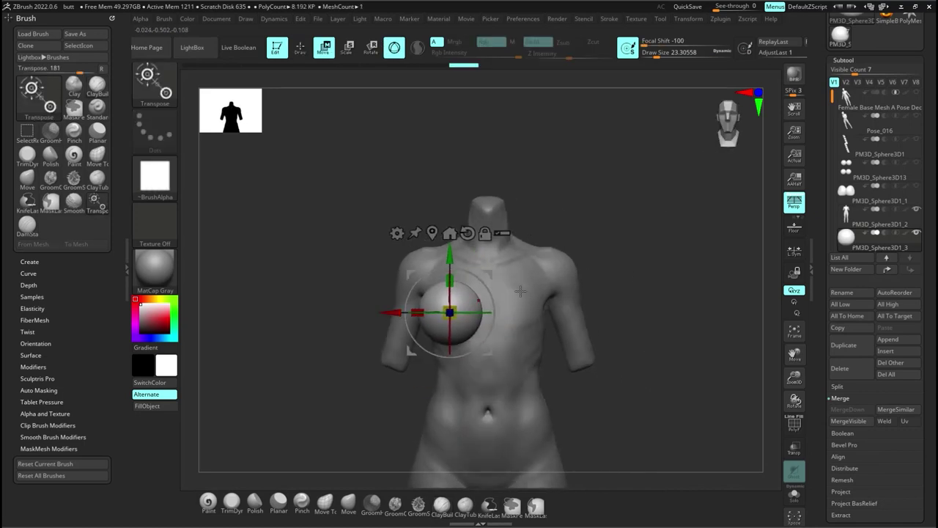
pyautogui.moveTo(520, 291); pyautogui.dragTo(576, 276, button='right')
pyautogui.moveTo(552, 313)
pyautogui.mouseDown()
pyautogui.moveTo(540, 310)
pyautogui.moveTo(560, 301)
pyautogui.mouseUp()
pyautogui.moveTo(616, 300); pyautogui.dragTo(537, 212, button='right')
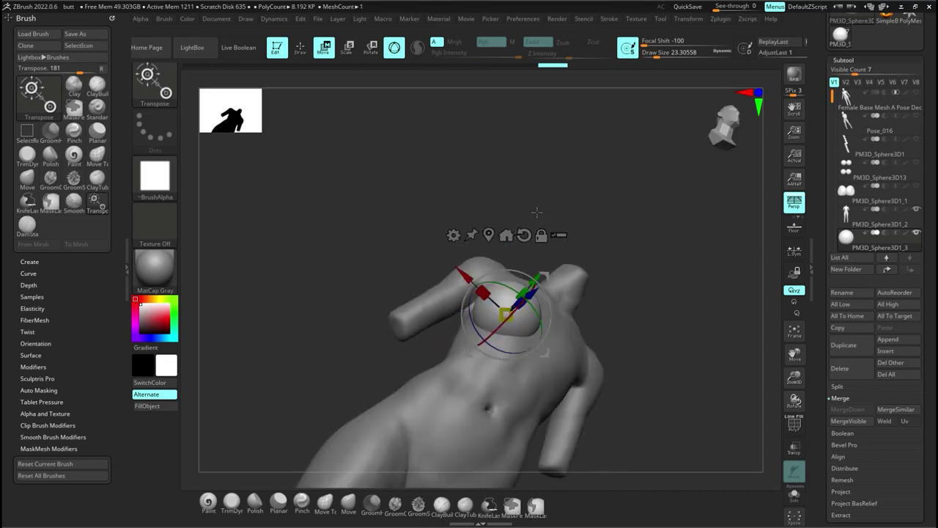
pyautogui.moveTo(537, 212); pyautogui.dragTo(540, 367)
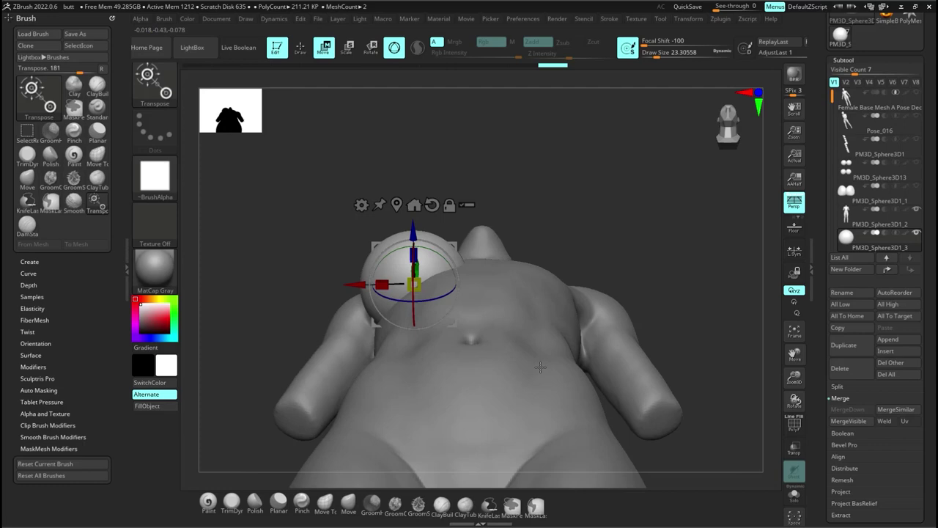
pyautogui.moveTo(540, 368)
pyautogui.mouseDown(button='right')
pyautogui.moveTo(519, 265)
pyautogui.moveTo(548, 338)
pyautogui.mouseUp(button='right')
# Step: Stretch the upper part of the breast sphere towards the collarbone with the Move brush
pyautogui.press('q')
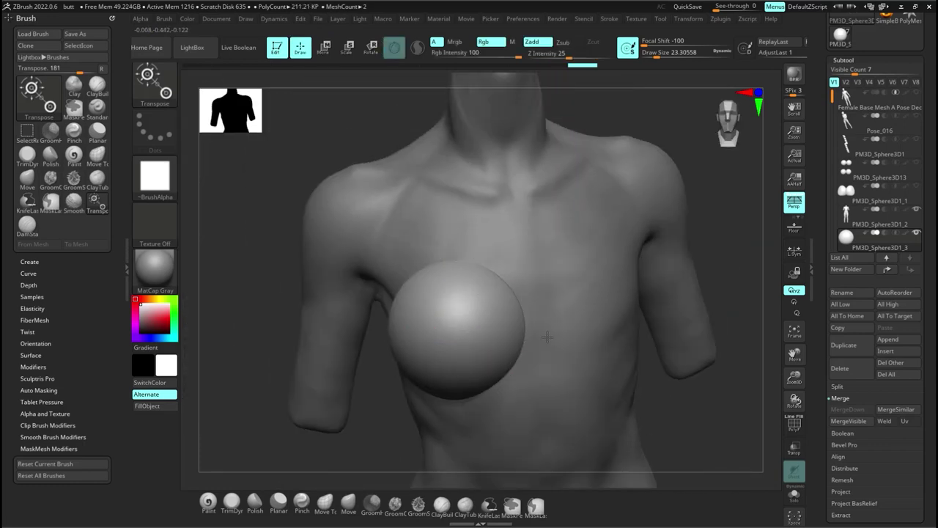
pyautogui.press('b')
pyautogui.press('m')
pyautogui.press('v')
pyautogui.moveTo(439, 275)
pyautogui.mouseDown()
pyautogui.moveTo(430, 254)
pyautogui.moveTo(438, 250)
pyautogui.mouseUp()
pyautogui.moveTo(458, 262); pyautogui.dragTo(464, 242)
pyautogui.moveTo(484, 275)
pyautogui.mouseDown()
pyautogui.moveTo(500, 262)
pyautogui.moveTo(473, 237)
pyautogui.mouseUp()
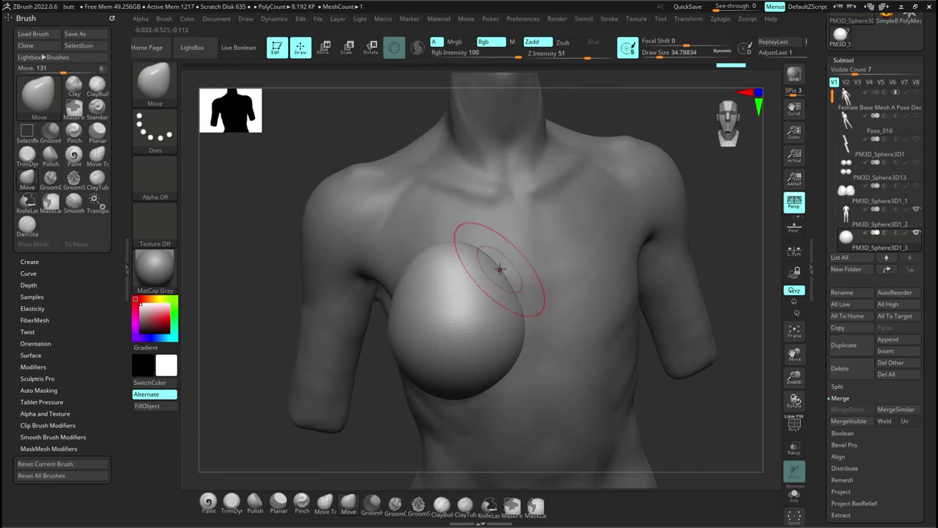
pyautogui.moveTo(501, 268); pyautogui.dragTo(483, 256)
pyautogui.moveTo(513, 263); pyautogui.dragTo(433, 264, button='right')
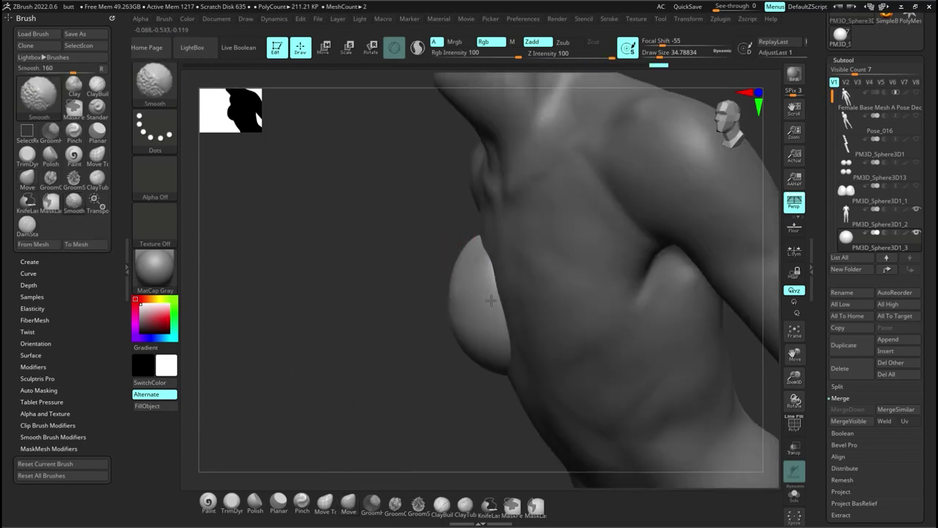
# Step: Smooth the breast sphere, adjust its side with the Move brush, and undo the last change after checking from below
pyautogui.moveTo(483, 244)
pyautogui.keyDown('shift'); pyautogui.mouseDown(button='right')
pyautogui.moveTo(482, 268)
pyautogui.moveTo(514, 305)
pyautogui.moveTo(562, 315)
pyautogui.moveTo(450, 291)
pyautogui.moveTo(516, 276)
pyautogui.mouseUp(button='right'); pyautogui.keyUp('shift')
pyautogui.press('b')
pyautogui.press('c')
pyautogui.press('b')
pyautogui.press('b')
pyautogui.press('m')
pyautogui.press('v')
pyautogui.moveTo(516, 275); pyautogui.dragTo(543, 272)
pyautogui.moveTo(561, 272)
pyautogui.mouseDown(button='right')
pyautogui.moveTo(582, 212)
pyautogui.moveTo(580, 350)
pyautogui.moveTo(595, 302)
pyautogui.moveTo(585, 302)
pyautogui.mouseUp(button='right')
pyautogui.moveTo(212, 308); pyautogui.dragTo(390, 304, button='right')
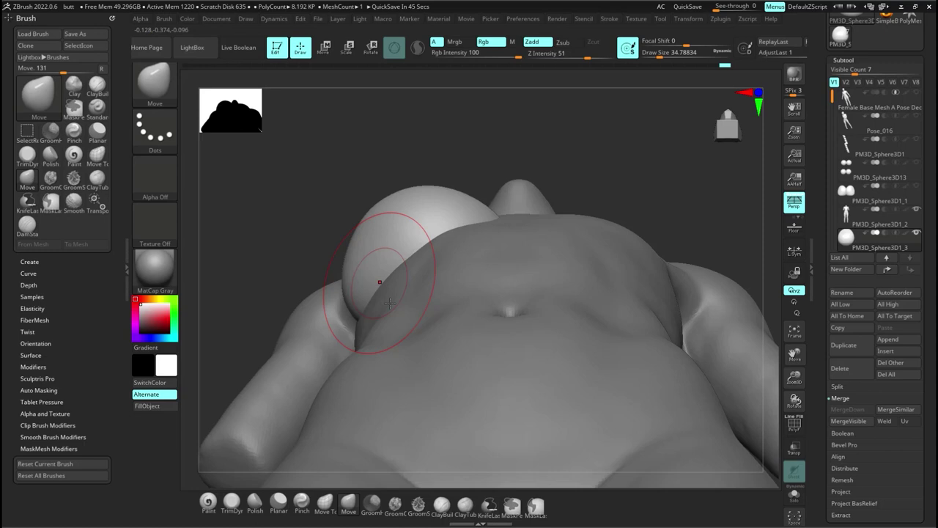
pyautogui.moveTo(390, 304)
pyautogui.mouseDown(button='right')
pyautogui.moveTo(351, 345)
pyautogui.moveTo(283, 279)
pyautogui.mouseUp(button='right')
pyautogui.hotkey('ctrl', 'z')
pyautogui.moveTo(283, 227)
pyautogui.mouseDown(button='right')
pyautogui.moveTo(401, 325)
pyautogui.moveTo(345, 264)
pyautogui.moveTo(414, 395)
pyautogui.moveTo(557, 258)
pyautogui.mouseUp(button='right')
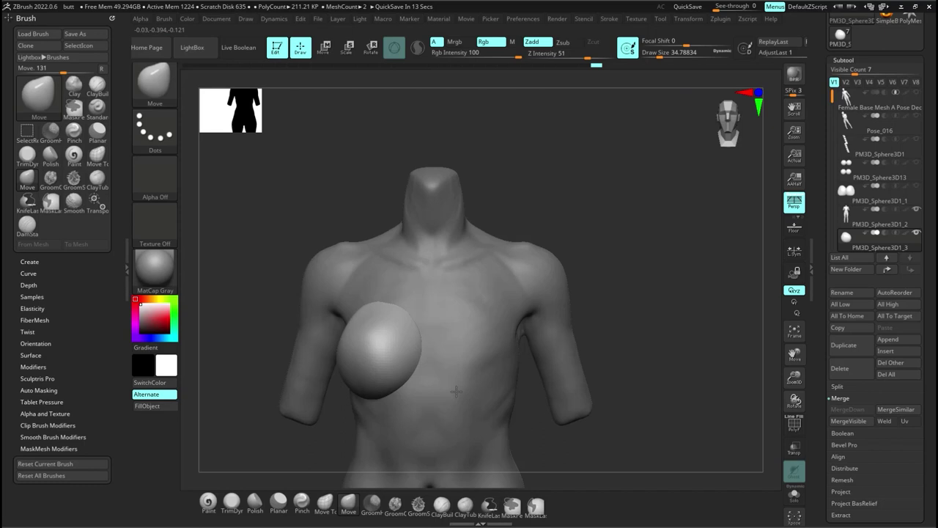
# Step: Compare against the reference mesh and move the breast sphere's outer, upper and inner edges to match its outline
pyautogui.keyDown('alt'); pyautogui.moveTo(456, 392); pyautogui.dragTo(481, 331, button='right'); pyautogui.keyUp('alt')
pyautogui.hotkey('ctrl', 'shift')
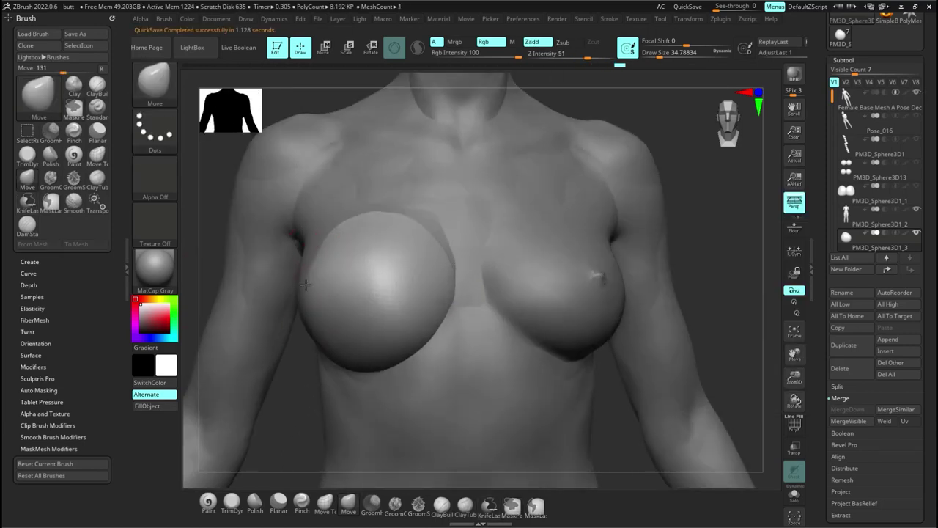
pyautogui.moveTo(307, 284); pyautogui.dragTo(333, 256, button='right')
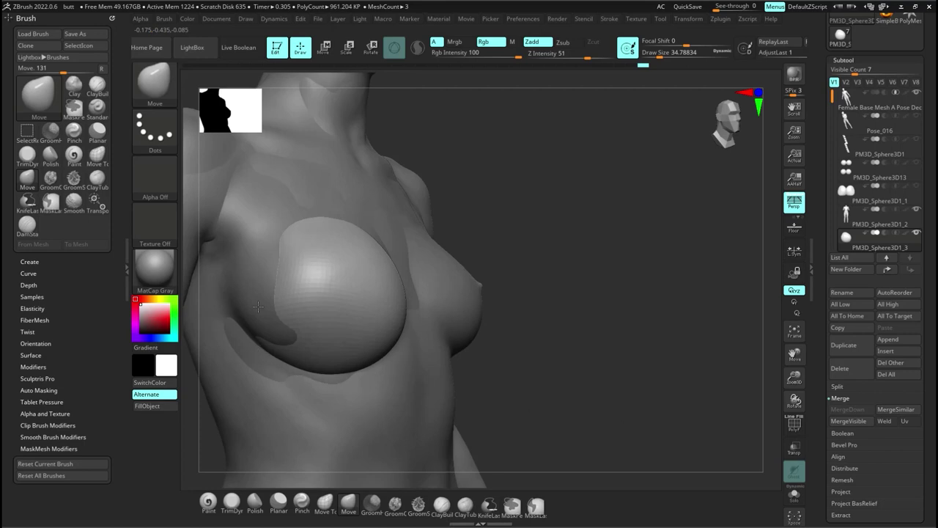
pyautogui.moveTo(282, 312); pyautogui.dragTo(256, 253)
pyautogui.moveTo(257, 279)
pyautogui.mouseDown(button='right')
pyautogui.moveTo(192, 293)
pyautogui.moveTo(272, 253)
pyautogui.moveTo(254, 308)
pyautogui.moveTo(308, 349)
pyautogui.mouseUp(button='right')
pyautogui.moveTo(287, 283); pyautogui.dragTo(293, 279)
pyautogui.moveTo(299, 209); pyautogui.dragTo(344, 205)
pyautogui.moveTo(432, 205); pyautogui.dragTo(440, 220)
pyautogui.moveTo(469, 271); pyautogui.dragTo(410, 193, button='right')
pyautogui.moveTo(380, 190); pyautogui.dragTo(390, 194)
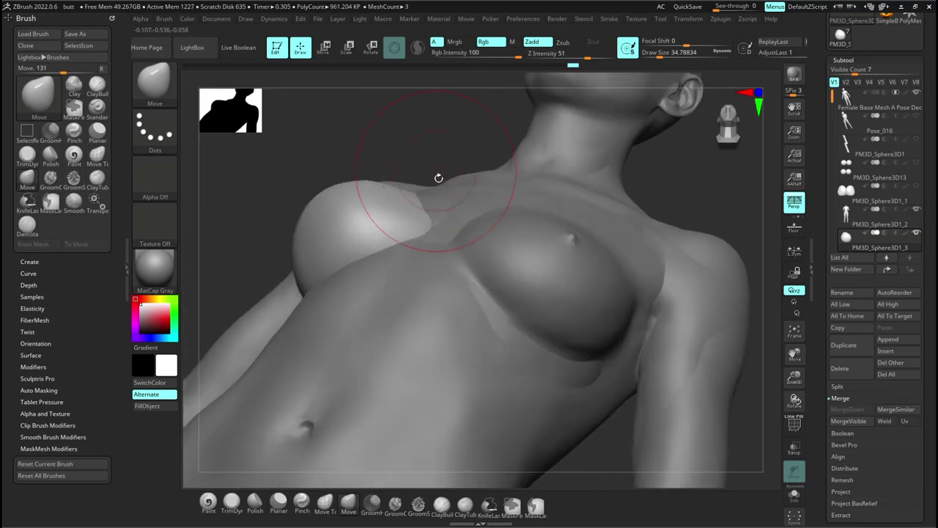
# Step: Refine the breast sphere's underside and outer surface against the reference with the Move brush
pyautogui.moveTo(438, 177); pyautogui.dragTo(381, 242, button='right')
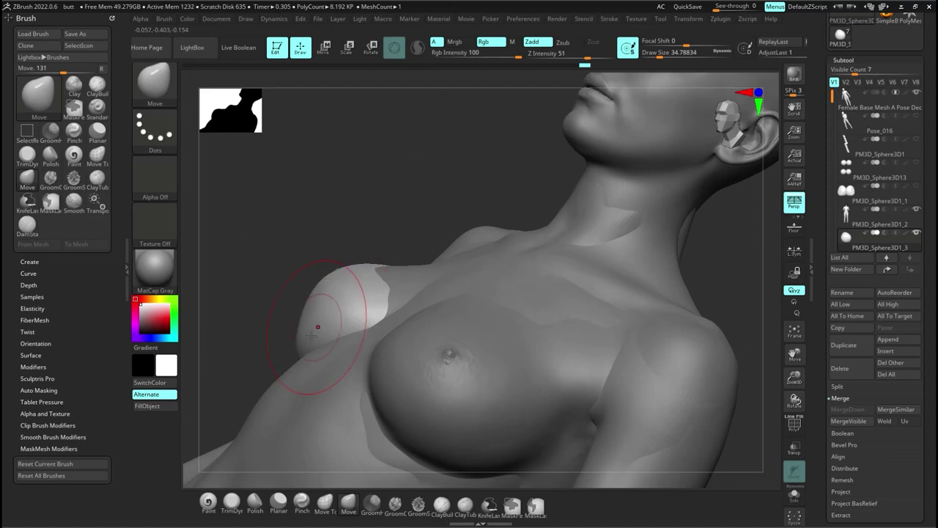
pyautogui.moveTo(311, 336); pyautogui.dragTo(323, 322)
pyautogui.moveTo(322, 322)
pyautogui.mouseDown(button='right')
pyautogui.moveTo(356, 224)
pyautogui.moveTo(412, 258)
pyautogui.mouseUp(button='right')
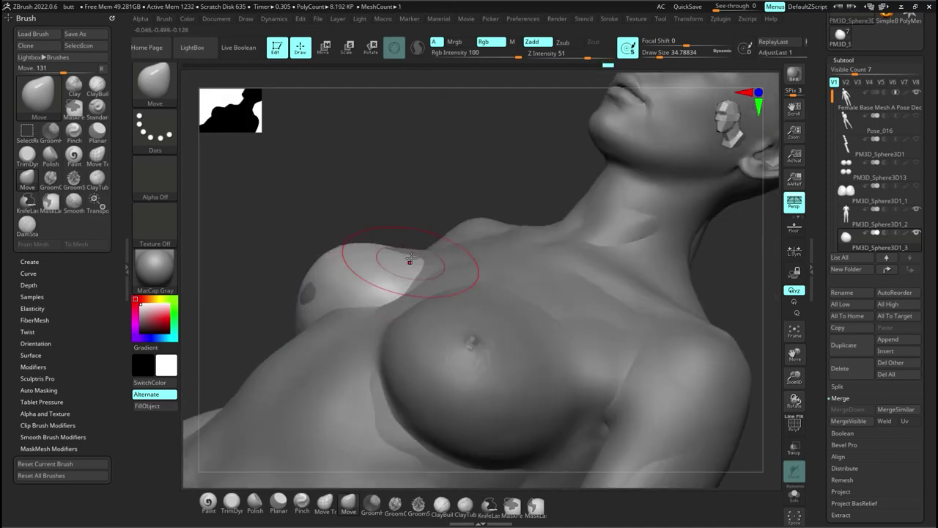
pyautogui.moveTo(410, 261)
pyautogui.mouseDown(button='right')
pyautogui.moveTo(461, 345)
pyautogui.moveTo(572, 279)
pyautogui.moveTo(544, 239)
pyautogui.moveTo(558, 207)
pyautogui.moveTo(547, 168)
pyautogui.mouseUp(button='right')
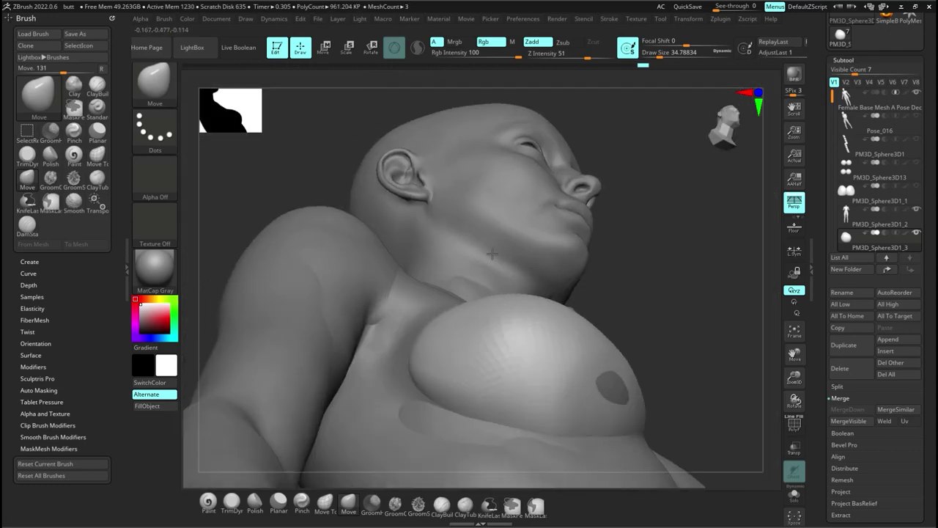
pyautogui.moveTo(513, 301)
pyautogui.mouseDown()
pyautogui.moveTo(503, 316)
pyautogui.moveTo(547, 306)
pyautogui.moveTo(533, 322)
pyautogui.mouseUp()
# Step: Build up volume on the breast sphere's surface with the ClayBuildup brush
pyautogui.press('s')
pyautogui.moveTo(533, 323)
pyautogui.mouseDown(button='right')
pyautogui.moveTo(576, 294)
pyautogui.moveTo(557, 315)
pyautogui.moveTo(507, 282)
pyautogui.mouseUp(button='right')
pyautogui.press('b')
pyautogui.press('c')
pyautogui.press('b')
pyautogui.moveTo(507, 282)
pyautogui.mouseDown()
pyautogui.moveTo(496, 301)
pyautogui.moveTo(519, 360)
pyautogui.mouseUp()
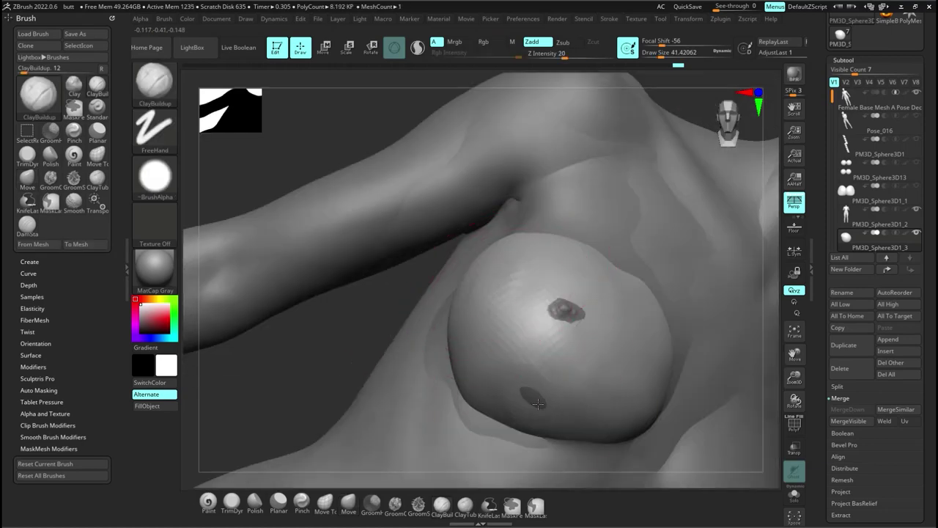
# Step: Step back and forth through the recent strokes on the breast sphere to compare its shape
pyautogui.moveTo(519, 360)
pyautogui.mouseDown(button='right')
pyautogui.moveTo(557, 266)
pyautogui.moveTo(508, 310)
pyautogui.moveTo(552, 351)
pyautogui.mouseUp(button='right')
pyautogui.hotkey('ctrl', 'shift', 'z')
pyautogui.hotkey('ctrl', 'shift', 'z')
pyautogui.hotkey('ctrl', 'shift', 'z')
pyautogui.hotkey('ctrl', 'z')
pyautogui.hotkey('ctrl', 'z')
pyautogui.hotkey('ctrl', 'z')
pyautogui.hotkey('ctrl', 'z')
pyautogui.hotkey('ctrl', 'z')
pyautogui.hotkey('ctrl', 'z')
pyautogui.hotkey('ctrl', 'shift', 'z')
pyautogui.hotkey('ctrl', 'shift', 'z')
# Step: Examine the breast sphere on the torso from the side, front and below
pyautogui.moveTo(635, 266); pyautogui.dragTo(723, 135, button='right')
pyautogui.click(723, 135)
pyautogui.moveTo(344, 305)
pyautogui.mouseDown(button='right')
pyautogui.moveTo(442, 327)
pyautogui.moveTo(459, 310)
pyautogui.moveTo(343, 305)
pyautogui.mouseUp(button='right')
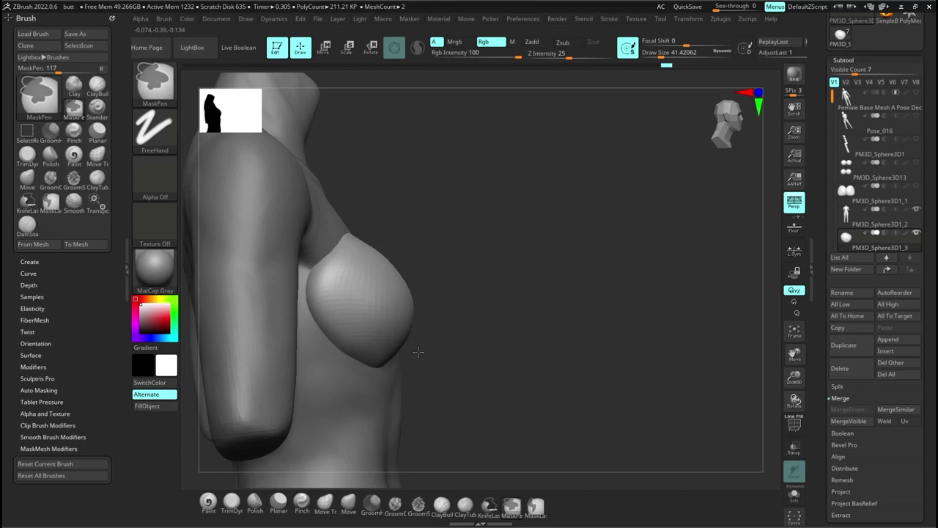
pyautogui.moveTo(418, 352)
pyautogui.keyDown('ctrl'); pyautogui.mouseDown(button='right')
pyautogui.moveTo(415, 396)
pyautogui.moveTo(413, 335)
pyautogui.moveTo(313, 313)
pyautogui.moveTo(322, 244)
pyautogui.mouseUp(button='right'); pyautogui.keyUp('ctrl')
pyautogui.moveTo(323, 245)
pyautogui.mouseDown()
pyautogui.moveTo(360, 216)
pyautogui.moveTo(316, 276)
pyautogui.mouseUp()
pyautogui.moveTo(220, 326)
pyautogui.mouseDown(button='right')
pyautogui.moveTo(307, 344)
pyautogui.moveTo(315, 286)
pyautogui.mouseUp(button='right')
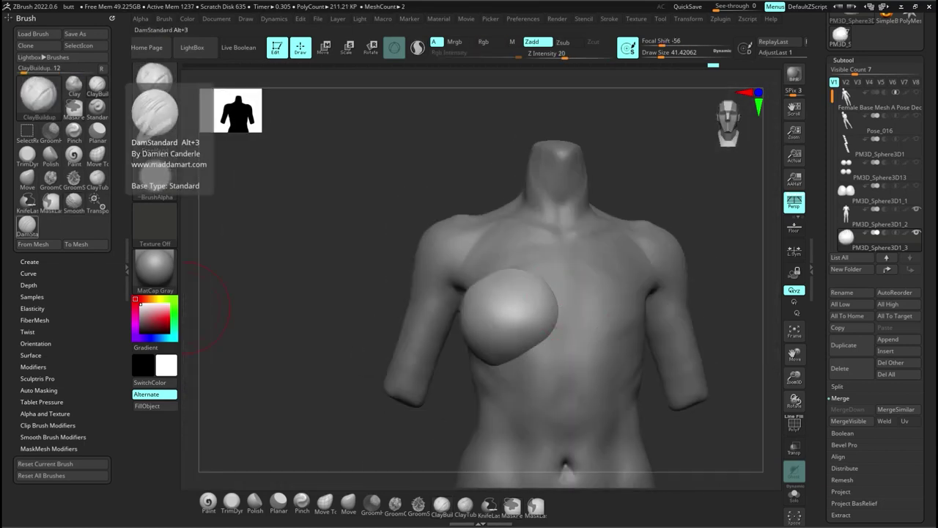
pyautogui.click(742, 122)
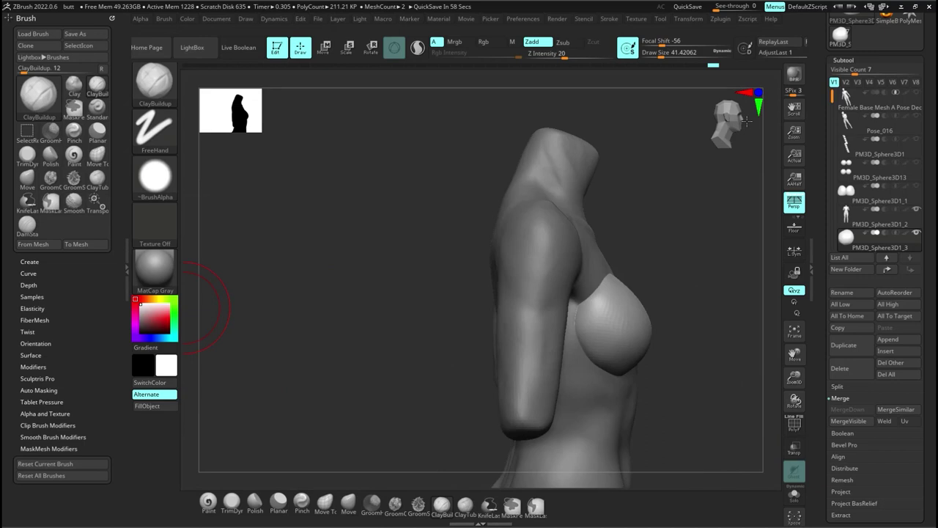
pyautogui.click(746, 121)
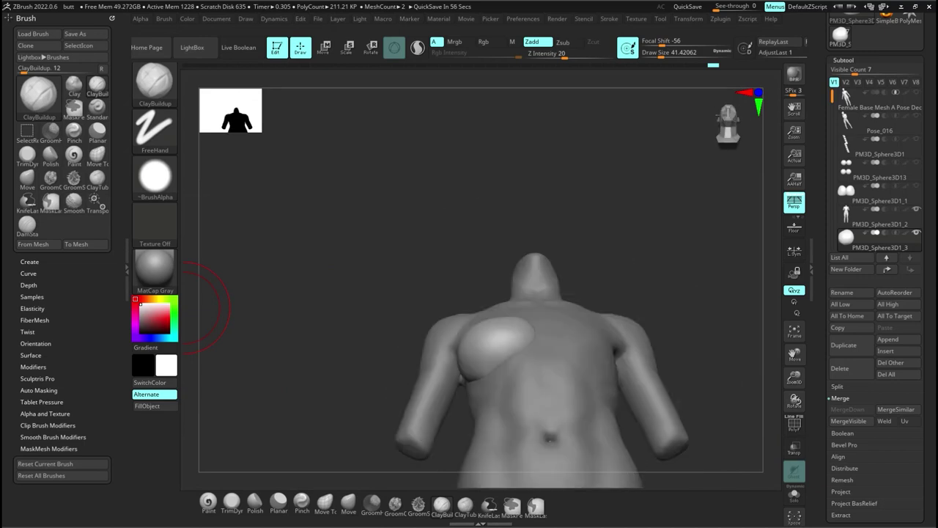
# Step: Mirror and weld the breast sphere to create the matching breast on the other side of the chest
pyautogui.scroll(-5, 848, 305)
pyautogui.click(847, 306)
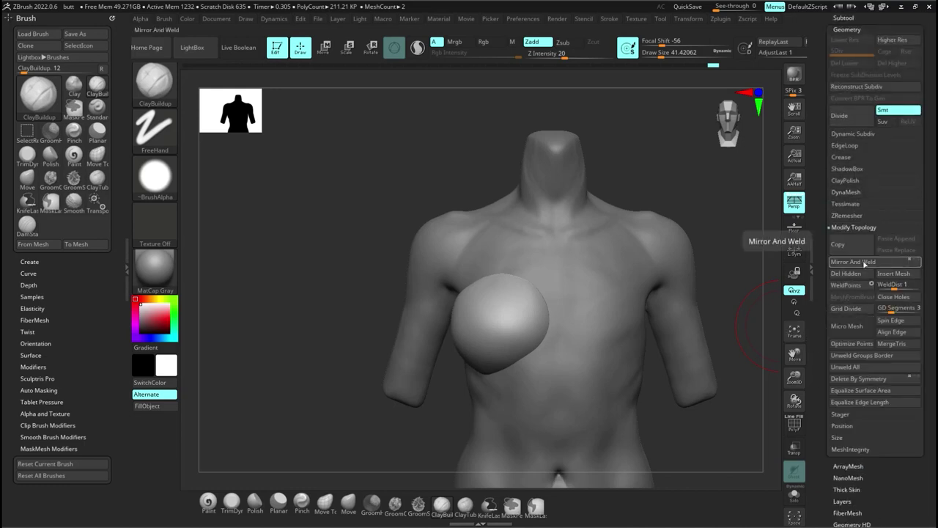
pyautogui.click(852, 261)
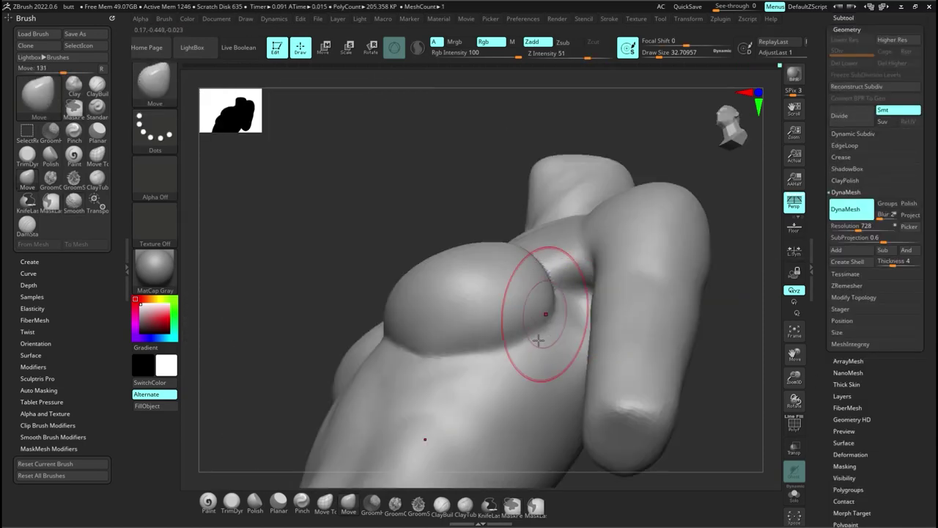
# Step: Smooth the seam between breast and armpit and fill it with ClayBuildup at a draw size of about 18
pyautogui.moveTo(538, 340); pyautogui.dragTo(519, 377, button='right')
pyautogui.keyDown('shift'); pyautogui.moveTo(564, 300); pyautogui.dragTo(565, 233); pyautogui.keyUp('shift')
pyautogui.moveTo(566, 233)
pyautogui.mouseDown(button='right')
pyautogui.moveTo(572, 287)
pyautogui.moveTo(633, 247)
pyautogui.moveTo(605, 242)
pyautogui.mouseUp(button='right')
pyautogui.press('b')
pyautogui.press('c')
pyautogui.press('b')
pyautogui.press('s')
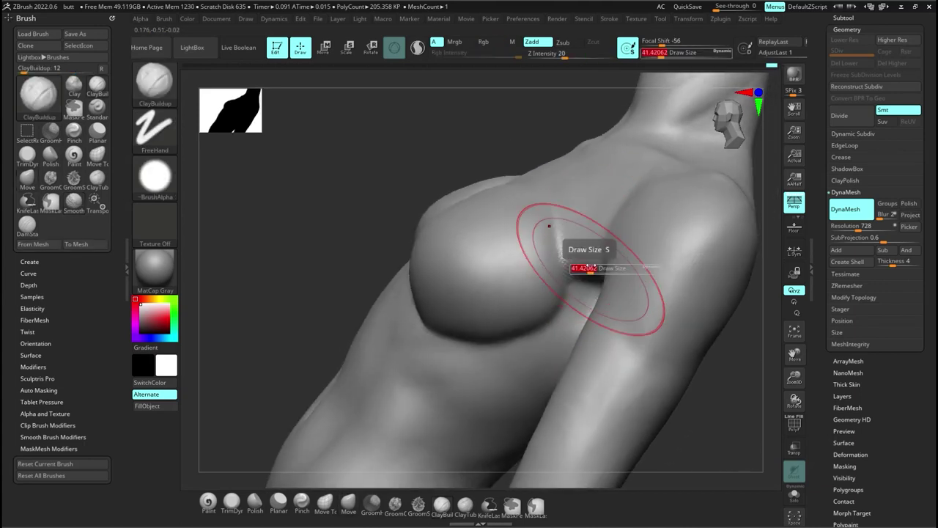
pyautogui.moveTo(586, 266); pyautogui.dragTo(572, 263)
pyautogui.moveTo(562, 216); pyautogui.dragTo(557, 244)
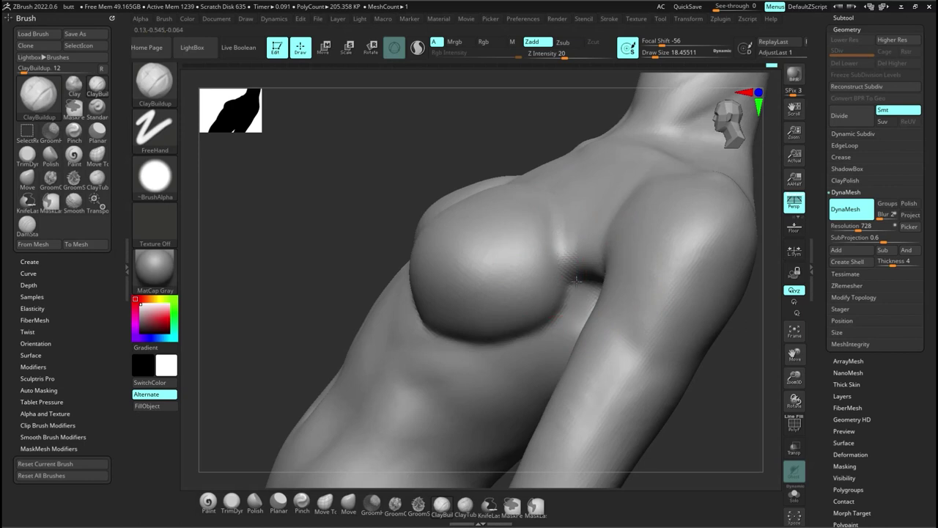
pyautogui.press('shift')
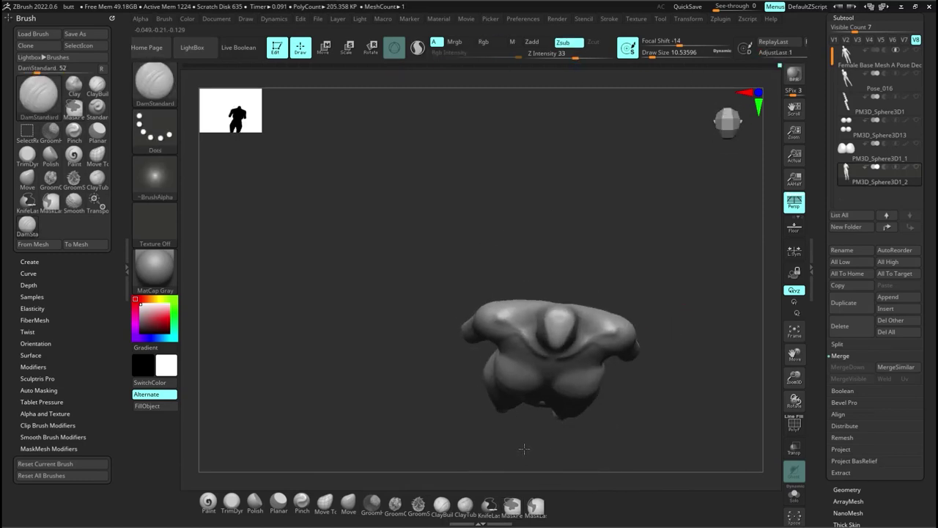
# Step: Smooth the upper chest and apply StartupMaterial to the body
pyautogui.moveTo(525, 449); pyautogui.dragTo(524, 445)
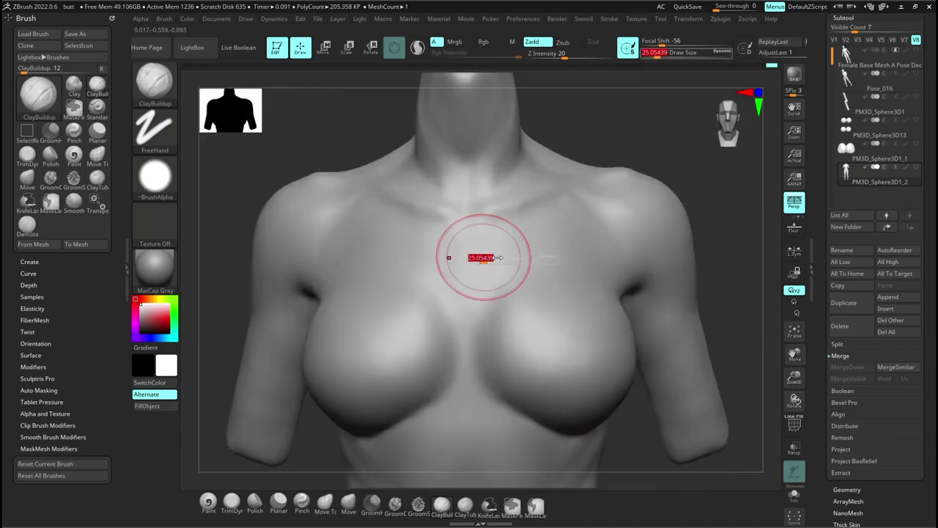
pyautogui.press('shift')
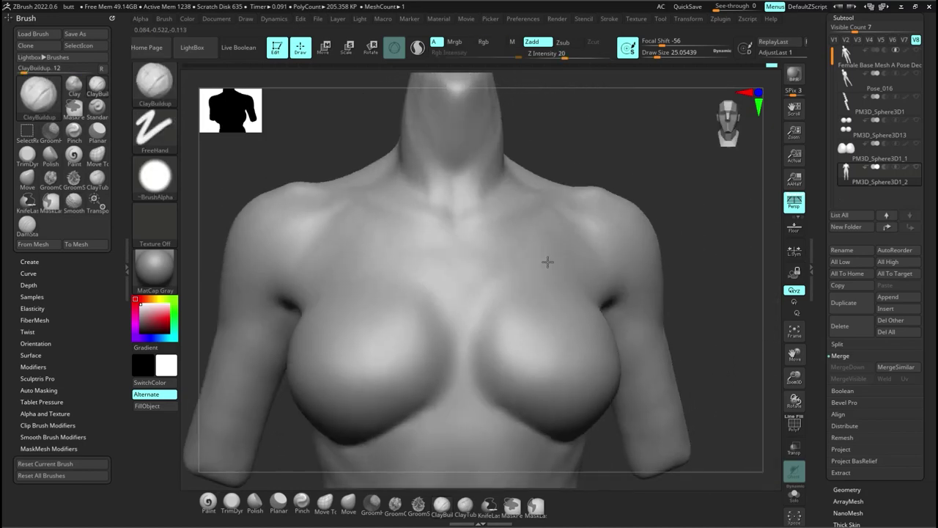
pyautogui.click(154, 268)
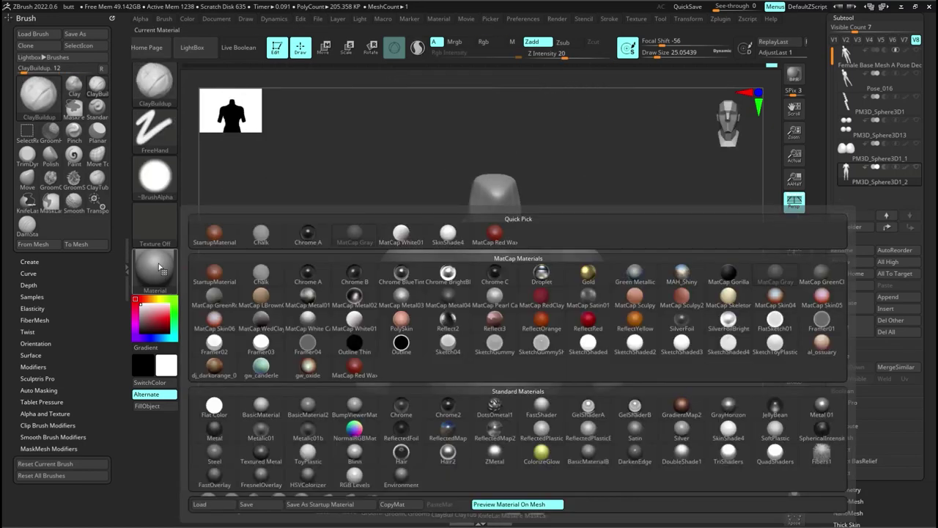
pyautogui.click(215, 273)
pyautogui.moveTo(513, 323)
pyautogui.mouseDown(button='right')
pyautogui.moveTo(553, 388)
pyautogui.moveTo(440, 289)
pyautogui.mouseUp(button='right')
pyautogui.keyDown('shift'); pyautogui.moveTo(376, 216); pyautogui.dragTo(341, 238); pyautogui.keyUp('shift')
pyautogui.moveTo(557, 308)
pyautogui.mouseDown(button='right')
pyautogui.moveTo(582, 287)
pyautogui.moveTo(544, 258)
pyautogui.moveTo(578, 269)
pyautogui.moveTo(613, 352)
pyautogui.moveTo(531, 276)
pyautogui.mouseUp(button='right')
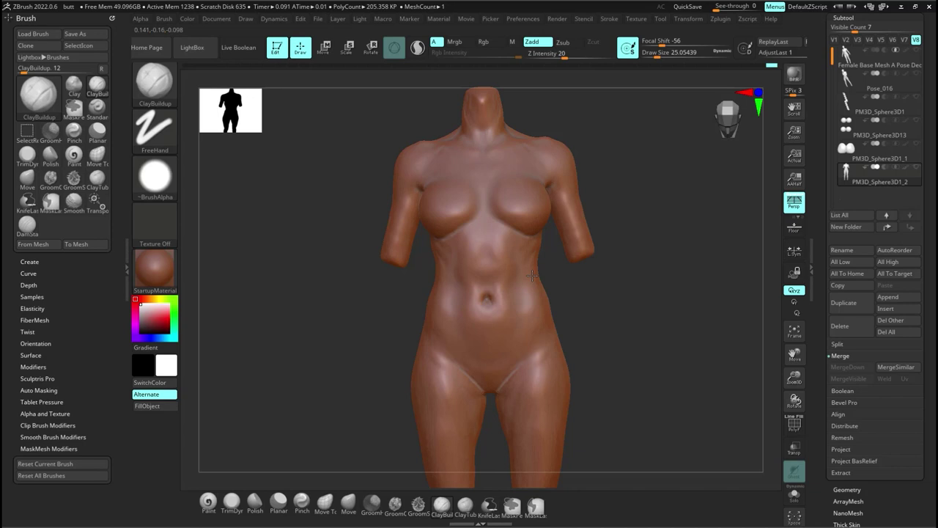
# Step: Smooth the navel area and rework its opening with the Move and Standard brushes
pyautogui.moveTo(532, 275); pyautogui.dragTo(462, 162, button='right')
pyautogui.keyDown('ctrl'); pyautogui.moveTo(509, 315); pyautogui.dragTo(506, 345, button='right'); pyautogui.keyUp('ctrl')
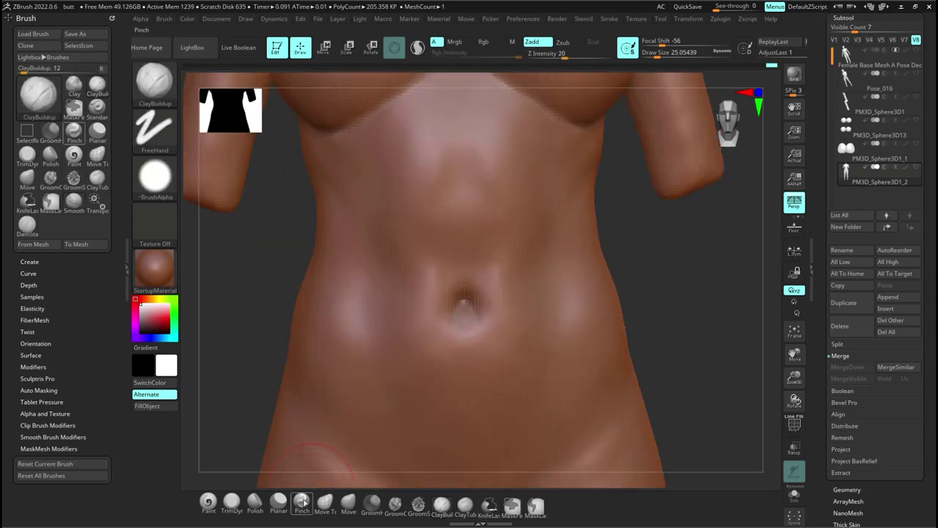
pyautogui.moveTo(479, 301)
pyautogui.keyDown('shift'); pyautogui.mouseDown()
pyautogui.moveTo(507, 329)
pyautogui.moveTo(481, 299)
pyautogui.moveTo(487, 313)
pyautogui.mouseUp(); pyautogui.keyUp('shift')
pyautogui.press('b')
pyautogui.press('m')
pyautogui.press('v')
pyautogui.press('b')
pyautogui.press('s')
pyautogui.press('t')
pyautogui.moveTo(488, 313)
pyautogui.mouseDown(button='right')
pyautogui.moveTo(484, 254)
pyautogui.moveTo(432, 308)
pyautogui.moveTo(491, 355)
pyautogui.mouseUp(button='right')
# Step: Build up the rim around the navel with a smaller ClayBuildup brush
pyautogui.press('b')
pyautogui.press('c')
pyautogui.press('b')
pyautogui.press('s')
pyautogui.moveTo(495, 315)
pyautogui.mouseDown()
pyautogui.moveTo(486, 313)
pyautogui.moveTo(511, 323)
pyautogui.mouseUp()
pyautogui.moveTo(494, 281); pyautogui.dragTo(472, 261)
pyautogui.moveTo(524, 252)
pyautogui.keyDown('ctrl'); pyautogui.mouseDown(button='right')
pyautogui.moveTo(481, 228)
pyautogui.moveTo(469, 271)
pyautogui.moveTo(527, 170)
pyautogui.moveTo(513, 274)
pyautogui.moveTo(524, 176)
pyautogui.moveTo(506, 271)
pyautogui.mouseUp(button='right'); pyautogui.keyUp('ctrl')
pyautogui.keyDown('ctrl'); pyautogui.moveTo(506, 272); pyautogui.dragTo(489, 345, button='right'); pyautogui.keyUp('ctrl')
# Step: Rework the navel hollow with the Standard and ClayBuildup brushes and smooth the surrounding skin
pyautogui.press('b')
pyautogui.press('s')
pyautogui.press('t')
pyautogui.press('b')
pyautogui.press('c')
pyautogui.press('b')
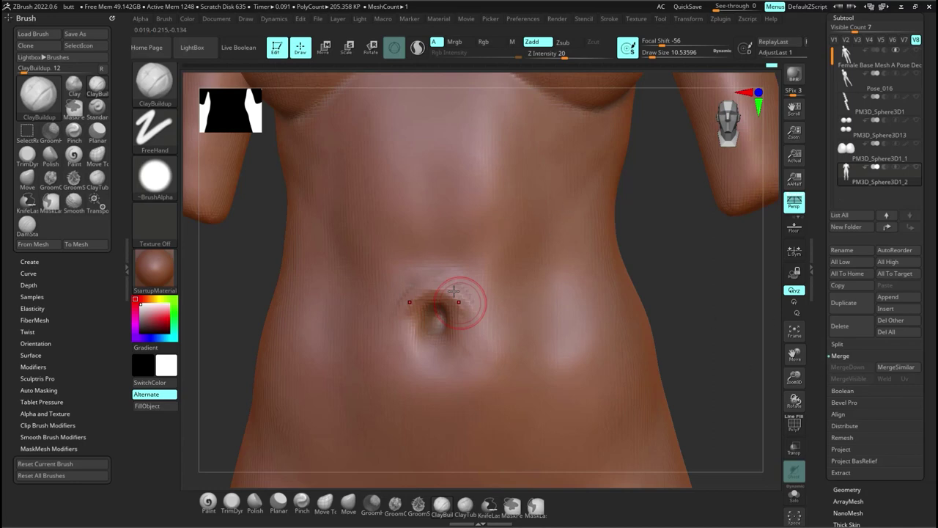
pyautogui.keyDown('shift'); pyautogui.moveTo(406, 343); pyautogui.dragTo(440, 315); pyautogui.keyUp('shift')
# Step: Adjust the shape of the navel's edge with the Move brush
pyautogui.keyDown('ctrl'); pyautogui.moveTo(506, 306); pyautogui.dragTo(494, 323, button='right'); pyautogui.keyUp('ctrl')
pyautogui.press('b')
pyautogui.press('m')
pyautogui.press('v')
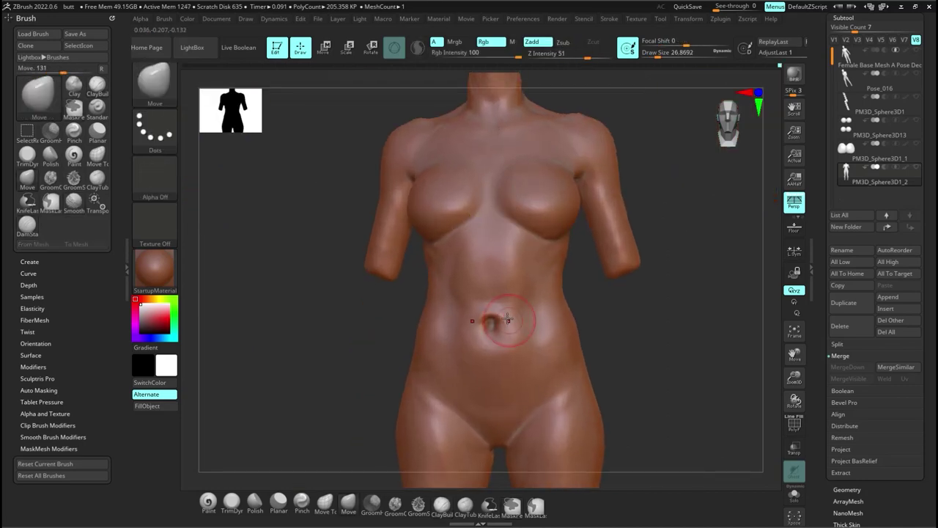
pyautogui.moveTo(502, 320); pyautogui.dragTo(501, 336)
# Step: Apply the PolySkin material to the body
pyautogui.moveTo(528, 303)
pyautogui.mouseDown(button='right')
pyautogui.moveTo(576, 303)
pyautogui.moveTo(536, 306)
pyautogui.moveTo(535, 286)
pyautogui.mouseUp(button='right')
pyautogui.click(163, 268)
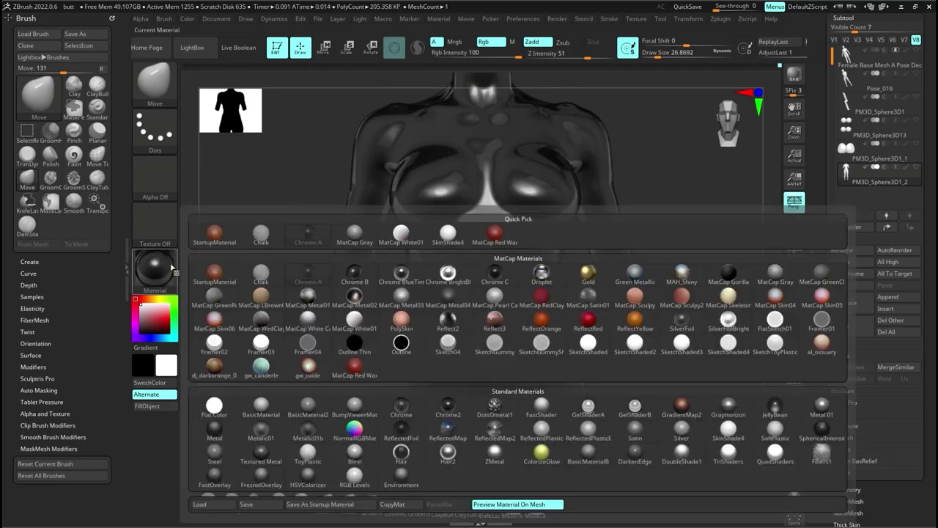
pyautogui.click(393, 307)
# Step: Smooth the navel and hollow its center with the Standard brush at a draw size of about 8.4
pyautogui.moveTo(590, 317)
pyautogui.mouseDown(button='right')
pyautogui.moveTo(559, 338)
pyautogui.moveTo(591, 327)
pyautogui.moveTo(565, 325)
pyautogui.moveTo(542, 359)
pyautogui.mouseUp(button='right')
pyautogui.keyDown('shift'); pyautogui.moveTo(440, 372); pyautogui.dragTo(436, 330); pyautogui.keyUp('shift')
pyautogui.press('b')
pyautogui.press('s')
pyautogui.press('t')
pyautogui.press('s')
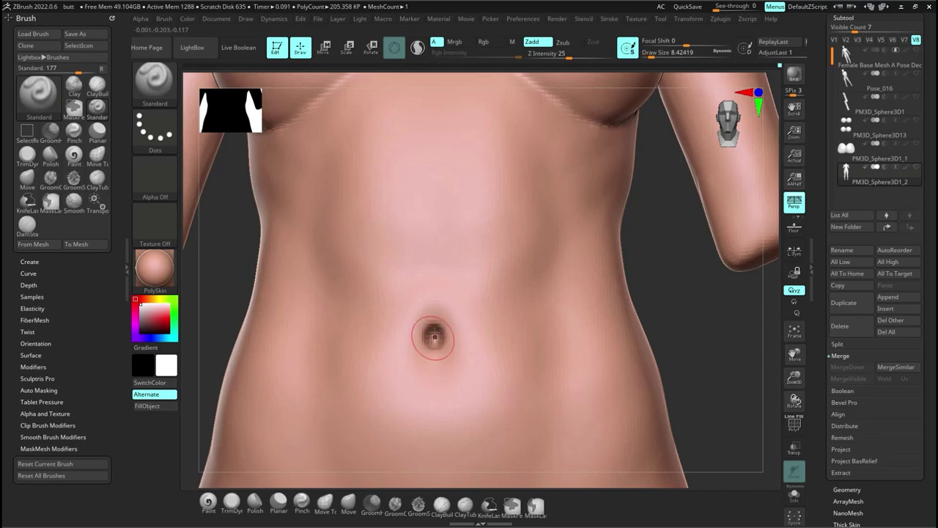
# Step: Form the navel's upper fold with ClayBuildup and sharpen its creases with DamStandard
pyautogui.press('b')
pyautogui.press('c')
pyautogui.press('b')
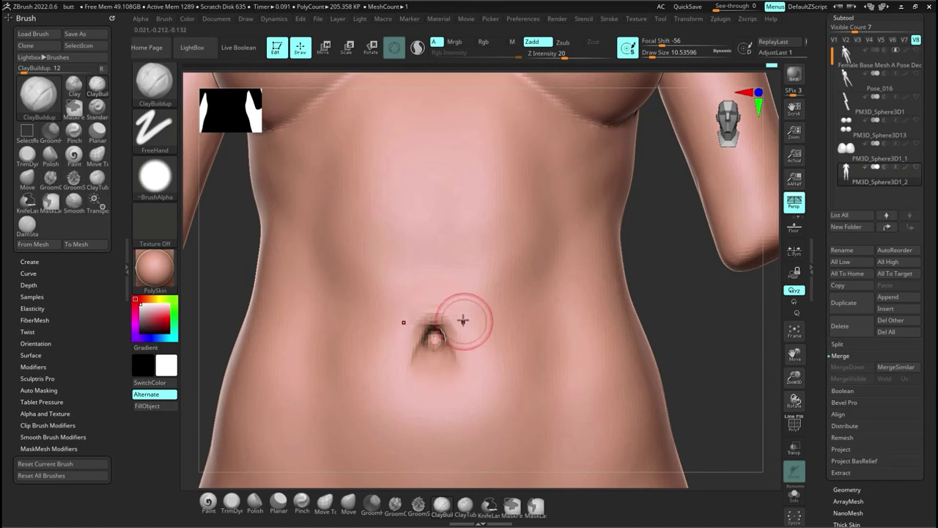
pyautogui.press('b')
pyautogui.press('d')
pyautogui.press('s')
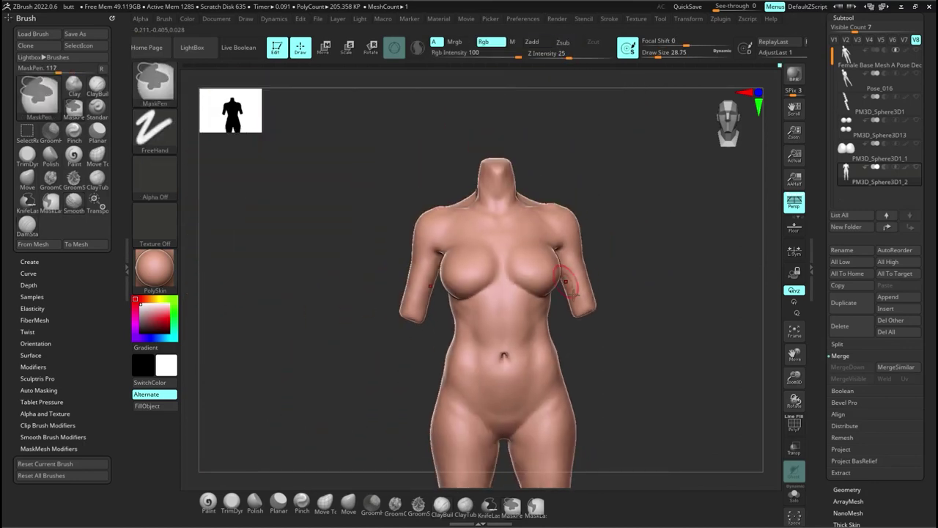
# Step: Smooth the crease where the side of the breast meets the armpit
pyautogui.moveTo(591, 371)
pyautogui.mouseDown()
pyautogui.moveTo(530, 318)
pyautogui.moveTo(541, 325)
pyautogui.moveTo(467, 326)
pyautogui.mouseUp()
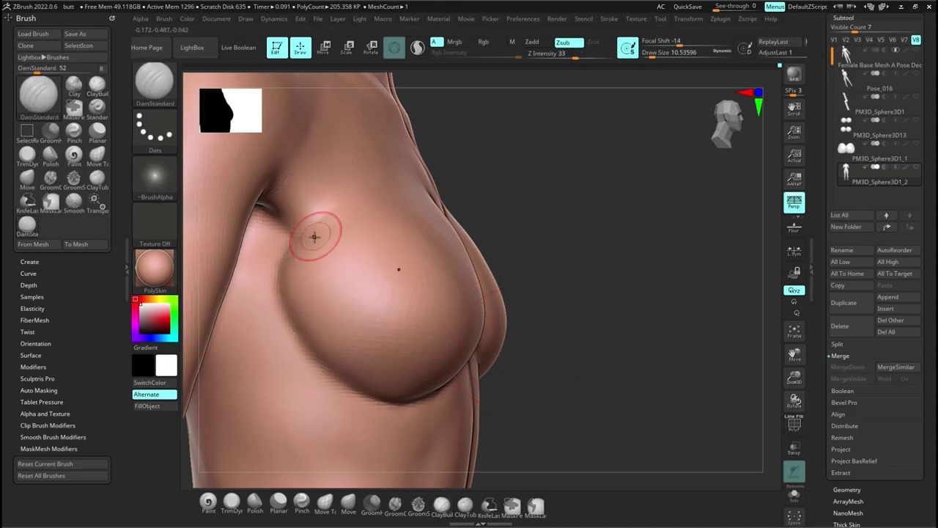
pyautogui.moveTo(314, 236)
pyautogui.keyDown('shift'); pyautogui.mouseDown()
pyautogui.moveTo(308, 276)
pyautogui.moveTo(286, 263)
pyautogui.mouseUp(); pyautogui.keyUp('shift')
pyautogui.moveTo(285, 264)
pyautogui.keyDown('shift'); pyautogui.mouseDown(button='right')
pyautogui.moveTo(362, 316)
pyautogui.moveTo(299, 248)
pyautogui.moveTo(307, 242)
pyautogui.mouseUp(button='right'); pyautogui.keyUp('shift')
# Step: Outline the areola on the breast with the DamStandard brush
pyautogui.moveTo(444, 272)
pyautogui.keyDown('alt'); pyautogui.mouseDown(button='right')
pyautogui.moveTo(367, 332)
pyautogui.moveTo(368, 253)
pyautogui.mouseUp(button='right'); pyautogui.keyUp('alt')
pyautogui.moveTo(442, 323)
pyautogui.mouseDown(button='right')
pyautogui.moveTo(412, 342)
pyautogui.moveTo(447, 426)
pyautogui.mouseUp(button='right')
pyautogui.moveTo(341, 356)
pyautogui.keyDown('alt'); pyautogui.mouseDown(button='right')
pyautogui.moveTo(450, 338)
pyautogui.moveTo(448, 384)
pyautogui.mouseUp(button='right'); pyautogui.keyUp('alt')
pyautogui.moveTo(378, 274)
pyautogui.mouseDown()
pyautogui.moveTo(387, 259)
pyautogui.moveTo(377, 279)
pyautogui.moveTo(362, 250)
pyautogui.mouseUp()
pyautogui.moveTo(362, 250)
pyautogui.mouseDown(button='right')
pyautogui.moveTo(429, 262)
pyautogui.moveTo(425, 209)
pyautogui.moveTo(421, 231)
pyautogui.moveTo(362, 296)
pyautogui.mouseUp(button='right')
# Step: Raise the nipple at the center of the areola with the Standard brush at a draw size of about 8.4
pyautogui.press('b')
pyautogui.press('s')
pyautogui.press('t')
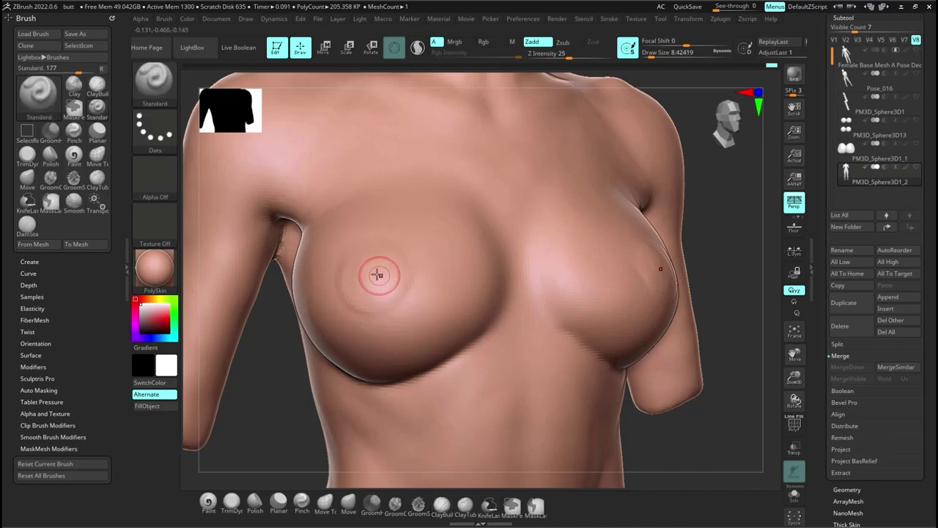
pyautogui.moveTo(377, 275)
pyautogui.mouseDown()
pyautogui.moveTo(364, 278)
pyautogui.moveTo(384, 295)
pyautogui.moveTo(379, 308)
pyautogui.mouseUp()
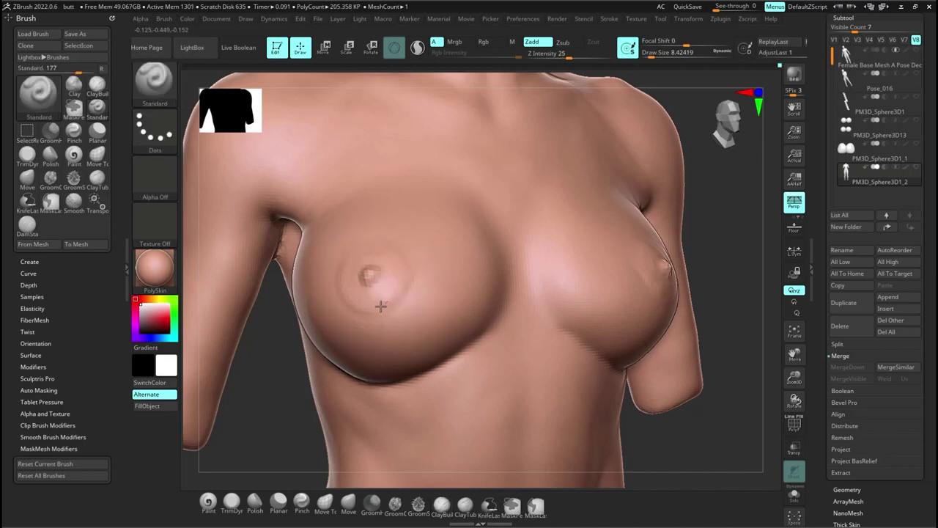
pyautogui.moveTo(389, 256); pyautogui.dragTo(398, 277, button='right')
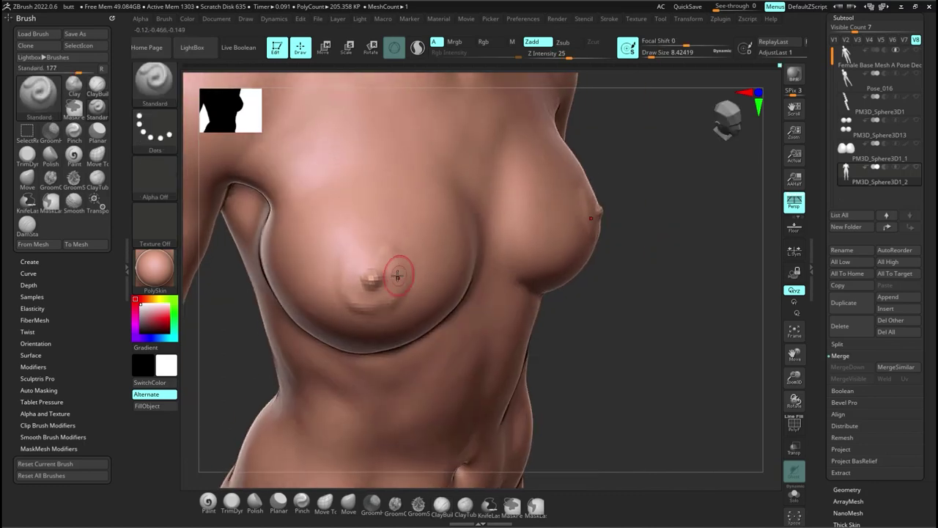
# Step: Reduce the Standard brush's draw size to about 3.7 and add fine detail to the areola and nipple
pyautogui.press('s')
pyautogui.moveTo(372, 260); pyautogui.dragTo(364, 259)
pyautogui.hotkey('ctrl', 'z')
pyautogui.moveTo(395, 288); pyautogui.dragTo(372, 277, button='right')
pyautogui.moveTo(379, 283); pyautogui.dragTo(372, 274)
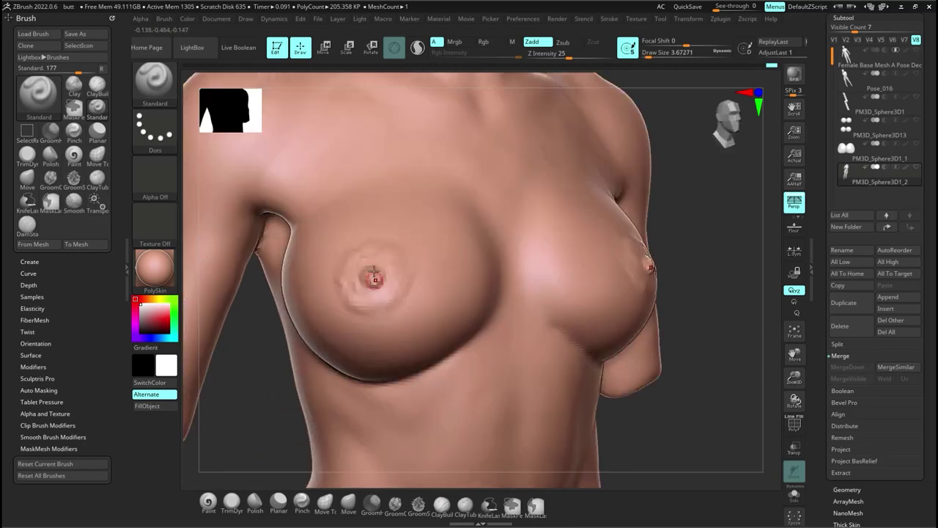
pyautogui.moveTo(373, 276); pyautogui.dragTo(399, 297, button='right')
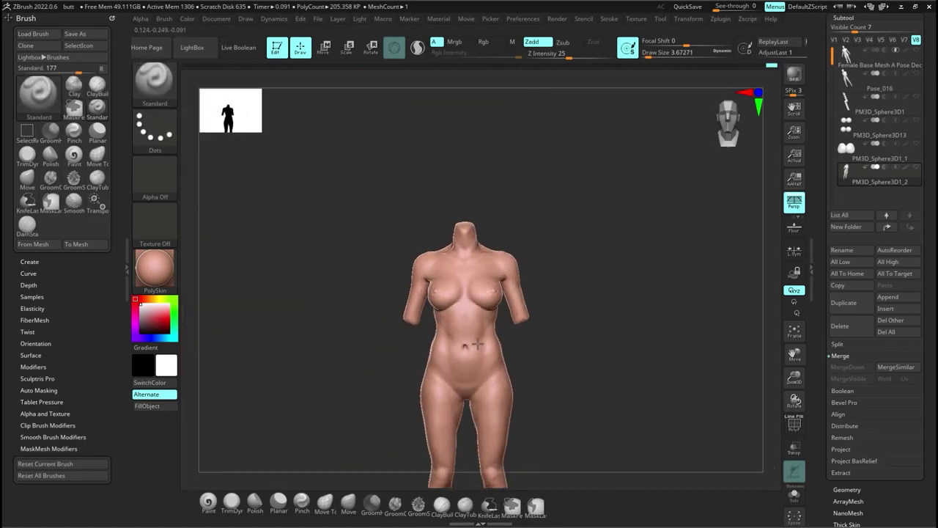
# Step: Append a cylinder subtool, select it, and scale and move it beside the body at the cut arm
pyautogui.moveTo(411, 312); pyautogui.dragTo(529, 334, button='right')
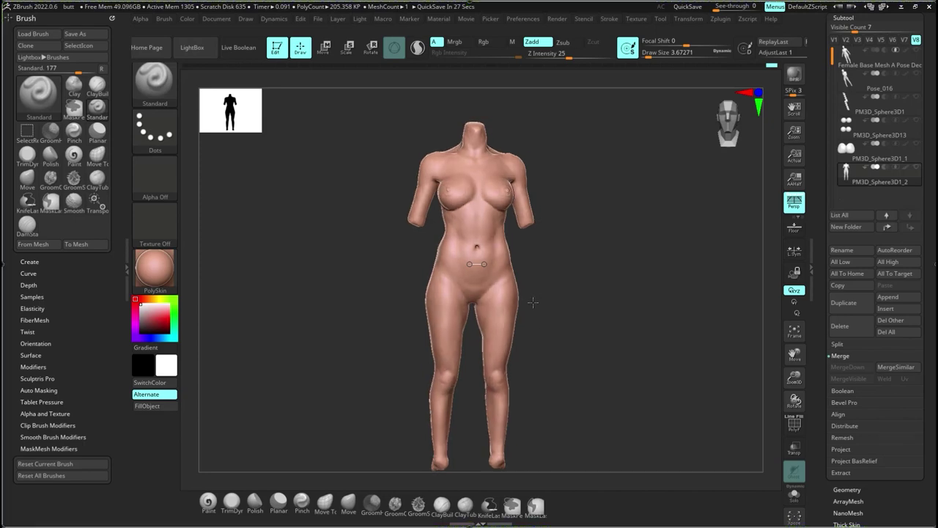
pyautogui.click(887, 296)
pyautogui.click(572, 296)
pyautogui.keyDown('alt'); pyautogui.click(573, 297); pyautogui.keyUp('alt')
pyautogui.press('w')
pyautogui.moveTo(493, 306); pyautogui.dragTo(580, 257)
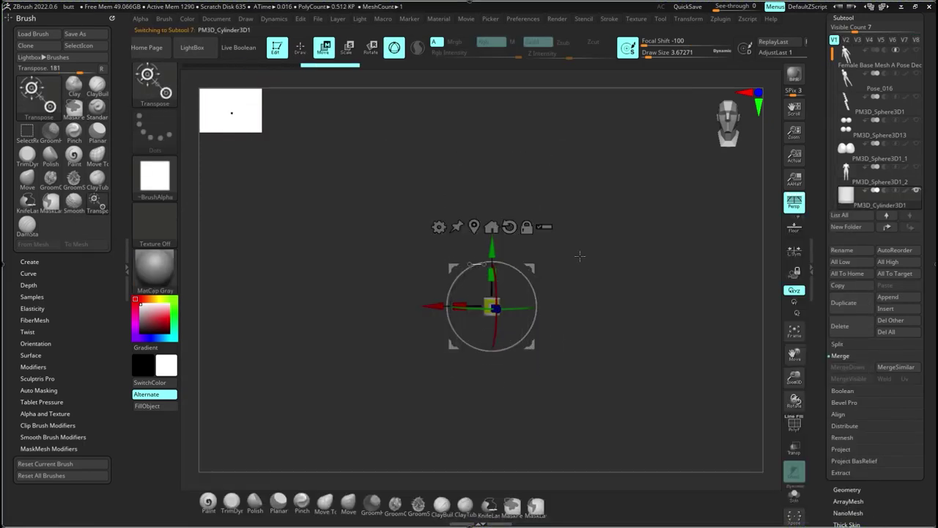
pyautogui.keyDown('ctrl'); pyautogui.moveTo(587, 308); pyautogui.dragTo(586, 381, button='right'); pyautogui.keyUp('ctrl')
pyautogui.moveTo(529, 268); pyautogui.dragTo(433, 195)
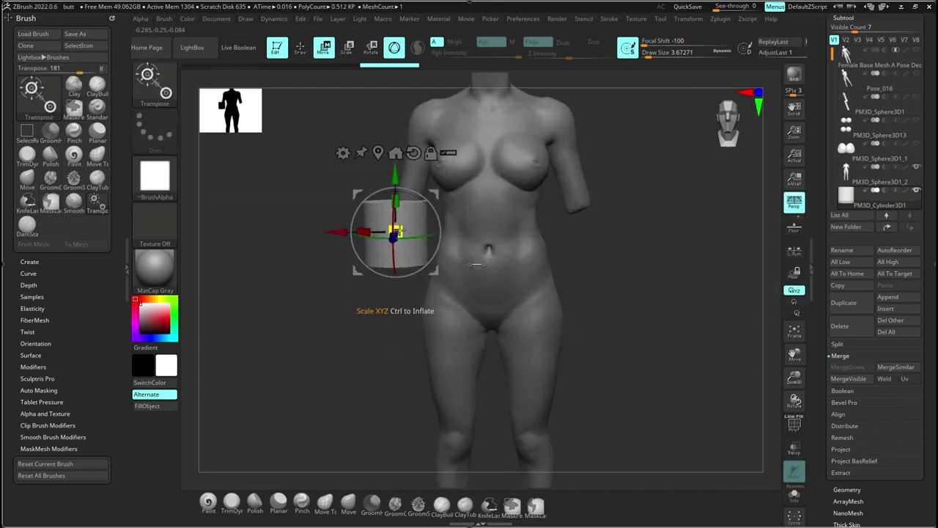
# Step: Stretch the cylinder into a thin tube and rotate and move it to continue the upper arm below the elbow
pyautogui.moveTo(394, 230); pyautogui.dragTo(394, 176)
pyautogui.moveTo(323, 228); pyautogui.dragTo(433, 270, button='right')
pyautogui.moveTo(434, 270); pyautogui.dragTo(427, 309)
pyautogui.moveTo(440, 301); pyautogui.dragTo(513, 300, button='right')
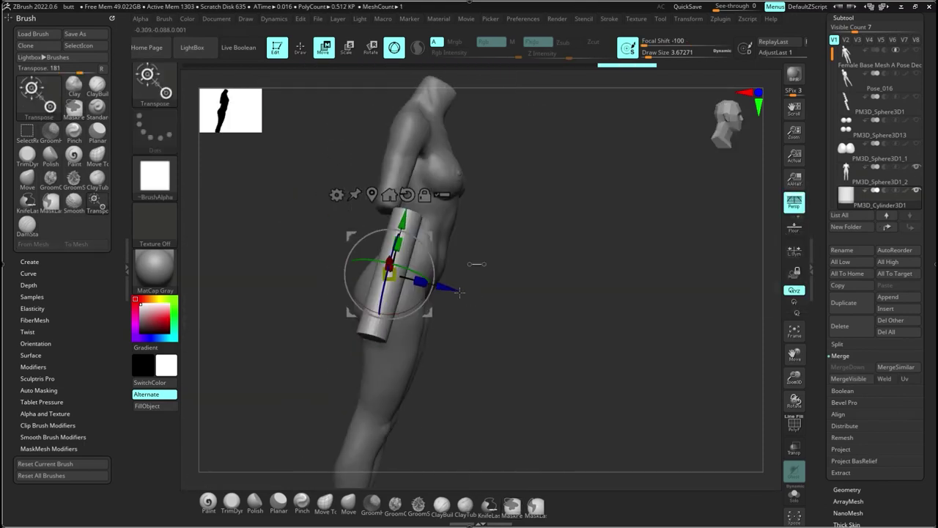
pyautogui.moveTo(429, 309); pyautogui.dragTo(406, 300)
pyautogui.moveTo(498, 293); pyautogui.dragTo(418, 293, button='right')
pyautogui.moveTo(404, 302); pyautogui.dragTo(411, 305)
pyautogui.moveTo(433, 277); pyautogui.dragTo(447, 311, button='right')
pyautogui.moveTo(429, 265); pyautogui.dragTo(418, 266)
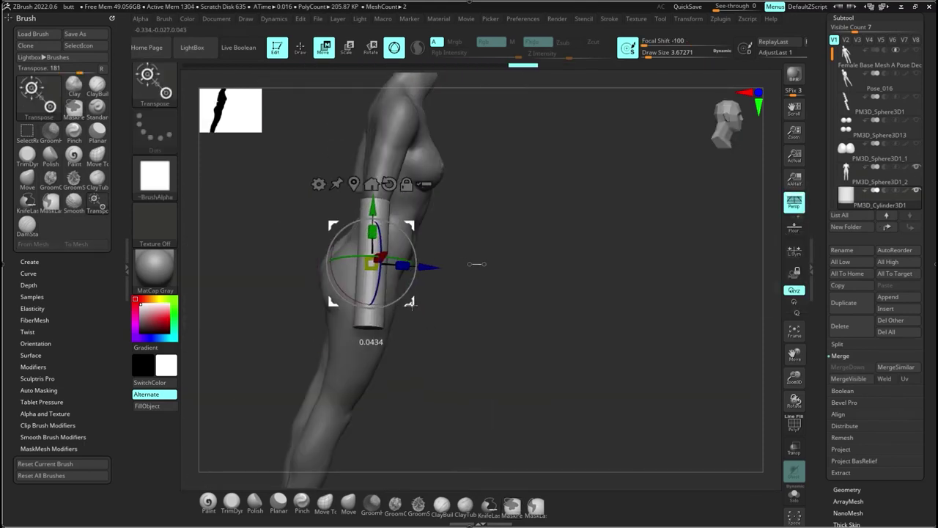
# Step: Tilt and position the cylinder along the reference mesh's forearm, fitting its length between elbow and wrist
pyautogui.moveTo(499, 293); pyautogui.dragTo(543, 270, button='right')
pyautogui.moveTo(412, 274); pyautogui.dragTo(409, 282)
pyautogui.moveTo(413, 299); pyautogui.dragTo(408, 296)
pyautogui.moveTo(408, 274); pyautogui.dragTo(469, 274, button='right')
pyautogui.moveTo(379, 214); pyautogui.dragTo(384, 205)
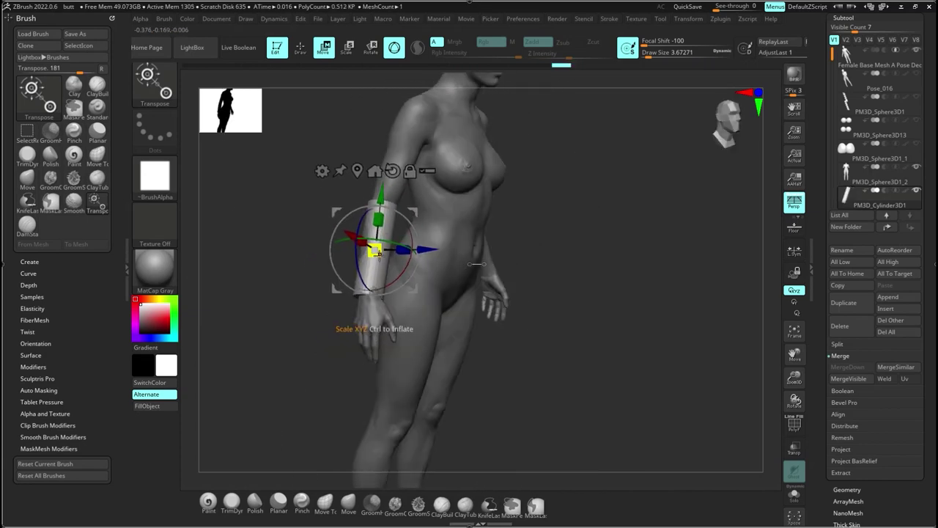
pyautogui.moveTo(373, 249); pyautogui.dragTo(444, 267, button='right')
pyautogui.moveTo(444, 267); pyautogui.dragTo(477, 268)
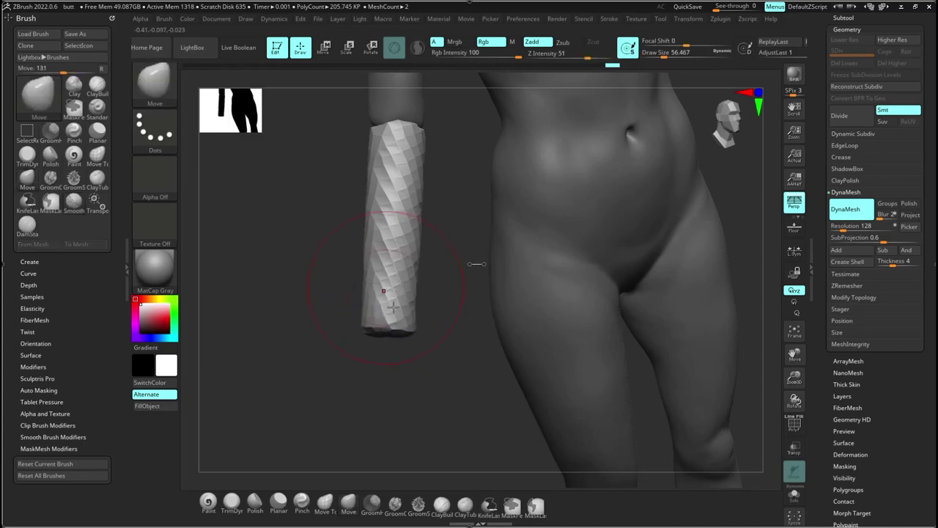
# Step: Shape the forearm cylinder roughly with the Move brush and remesh it with DynaMesh at resolution 344
pyautogui.moveTo(469, 191)
pyautogui.mouseDown()
pyautogui.moveTo(406, 206)
pyautogui.moveTo(377, 293)
pyautogui.mouseUp()
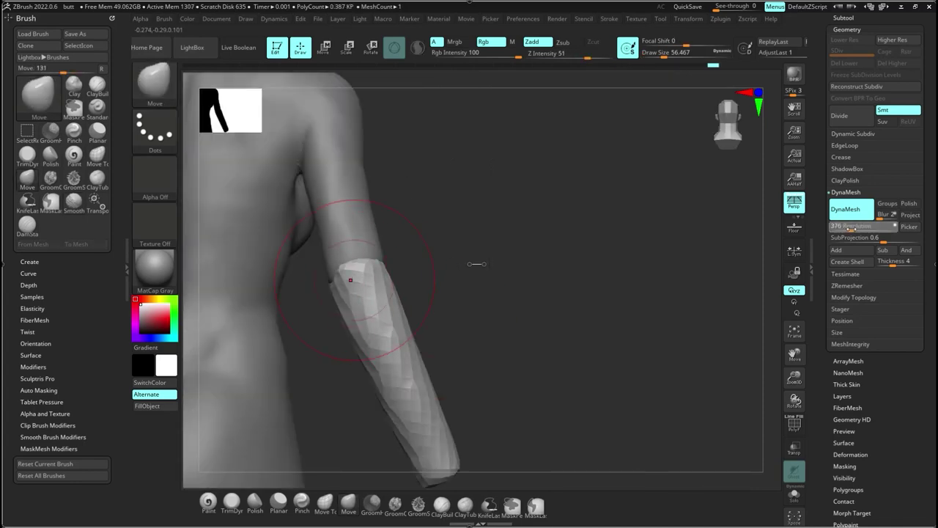
pyautogui.moveTo(851, 228); pyautogui.dragTo(858, 228)
pyautogui.moveTo(360, 362); pyautogui.dragTo(411, 341, button='right')
pyautogui.keyDown('alt'); pyautogui.click(488, 339); pyautogui.keyUp('alt')
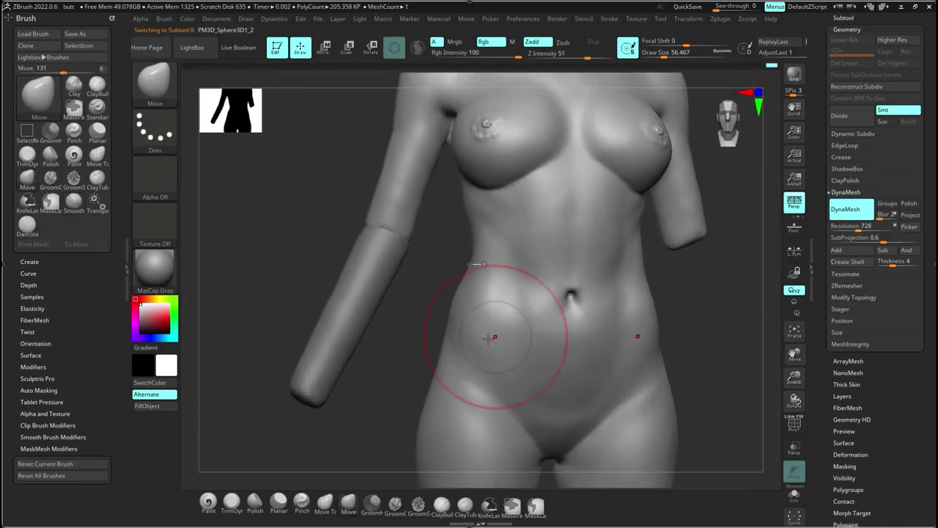
pyautogui.keyDown('alt'); pyautogui.click(346, 316); pyautogui.keyUp('alt')
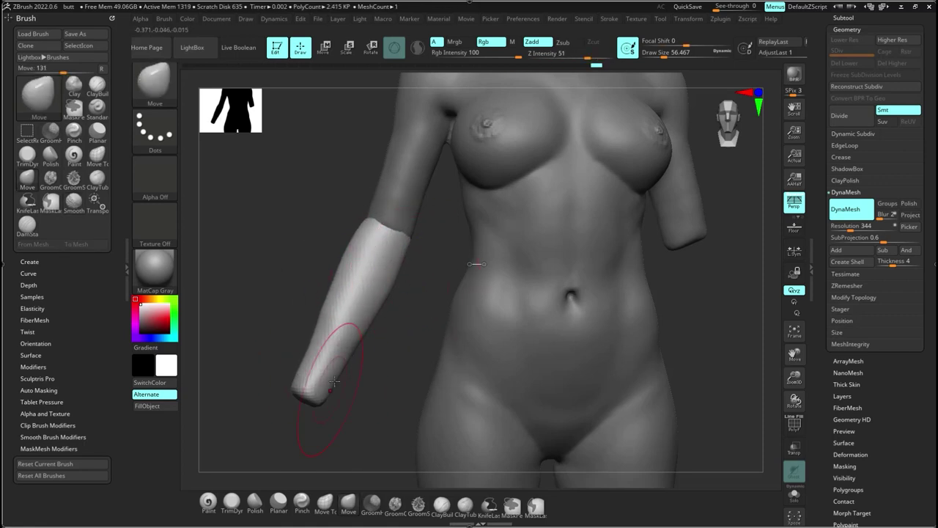
# Step: Bend the forearm's outline with the Move brush and fit its upper end against the elbow
pyautogui.moveTo(352, 322); pyautogui.dragTo(331, 310)
pyautogui.moveTo(330, 310); pyautogui.dragTo(438, 329, button='right')
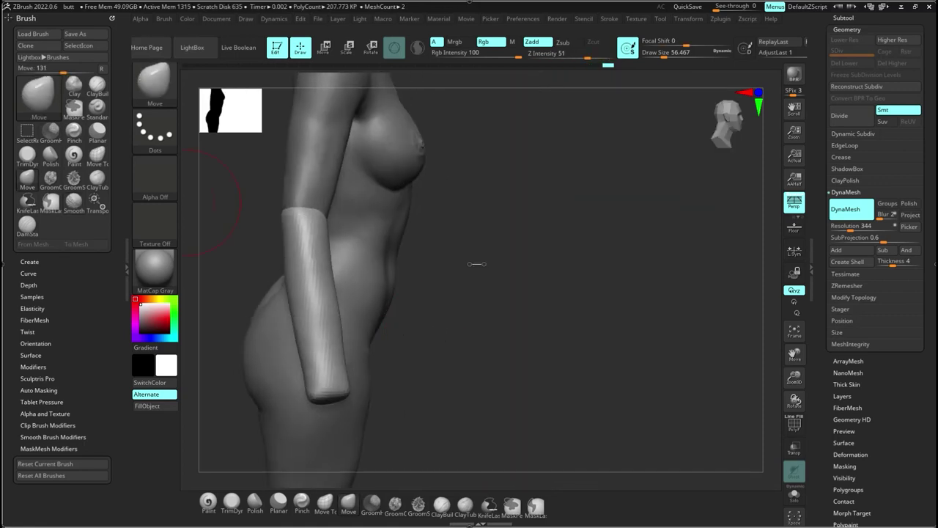
pyautogui.moveTo(322, 231); pyautogui.dragTo(321, 237)
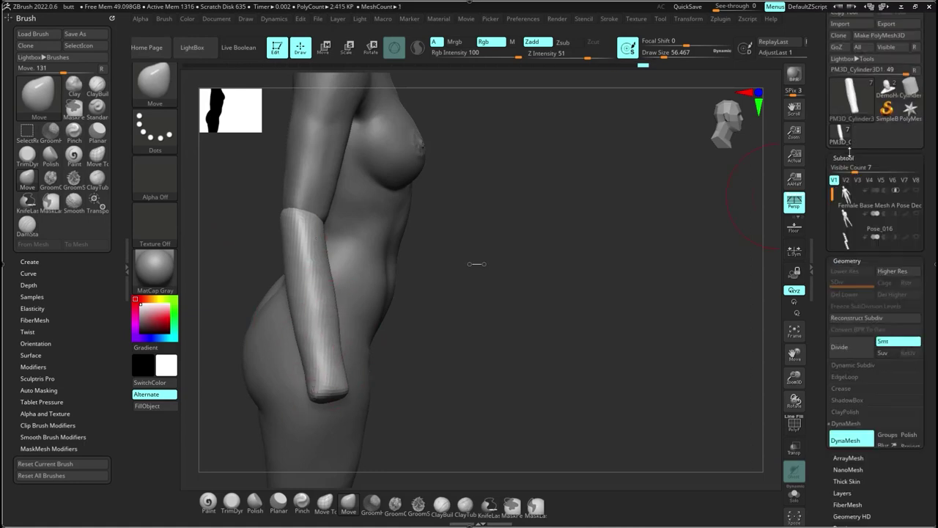
# Step: Reduce the Move brush's draw size to about 37 and match the forearm's side and wrist profile to the reference mesh
pyautogui.press('s')
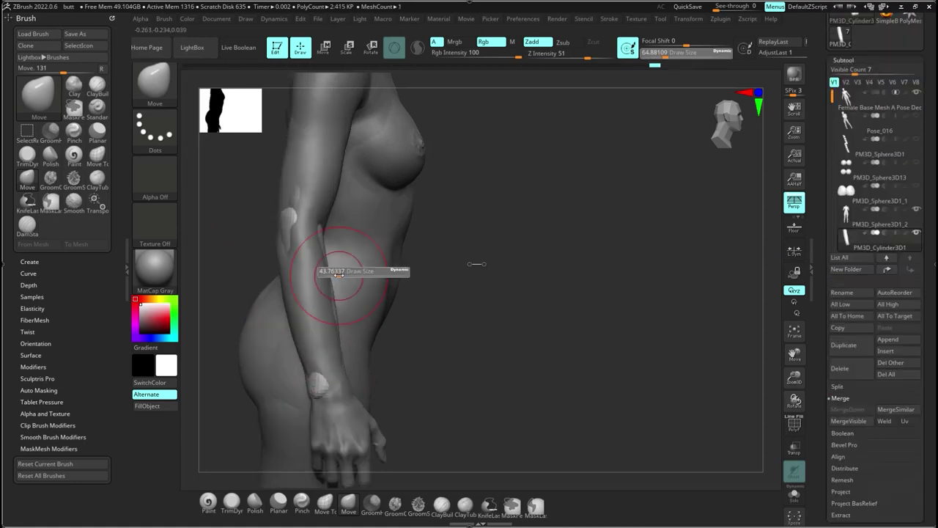
pyautogui.moveTo(339, 275); pyautogui.dragTo(334, 275)
pyautogui.moveTo(334, 275)
pyautogui.mouseDown(button='right')
pyautogui.moveTo(360, 356)
pyautogui.moveTo(344, 370)
pyautogui.mouseUp(button='right')
pyautogui.moveTo(331, 370); pyautogui.dragTo(340, 377)
pyautogui.moveTo(340, 378); pyautogui.dragTo(349, 367)
pyautogui.moveTo(349, 366)
pyautogui.mouseDown(button='right')
pyautogui.moveTo(340, 379)
pyautogui.moveTo(314, 376)
pyautogui.moveTo(272, 440)
pyautogui.moveTo(285, 432)
pyautogui.mouseUp(button='right')
pyautogui.moveTo(429, 238); pyautogui.dragTo(417, 239)
pyautogui.moveTo(407, 303); pyautogui.dragTo(394, 331)
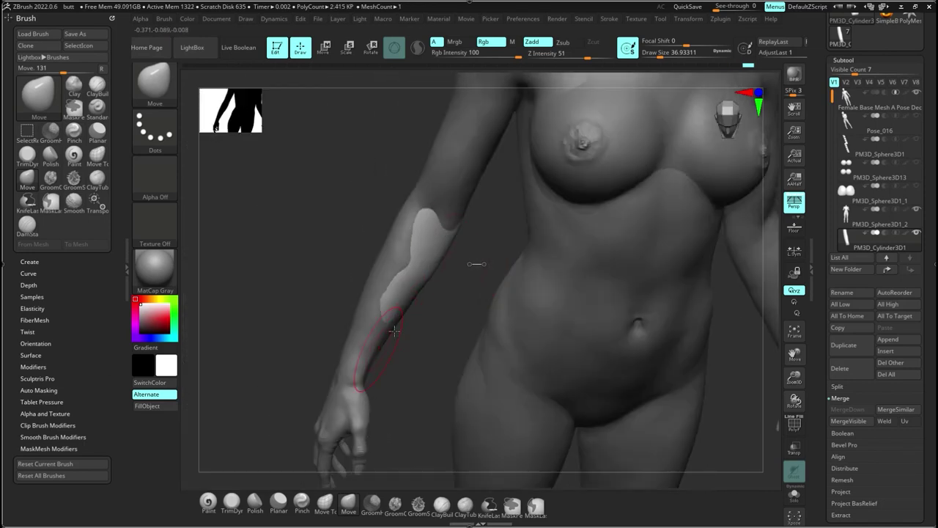
pyautogui.hotkey('ctrl', 'z')
pyautogui.hotkey('ctrl', 'z')
# Step: Push the outer forearm below the elbow into the reference mesh's contour from behind with the Move brush
pyautogui.moveTo(432, 261); pyautogui.dragTo(534, 209, button='right')
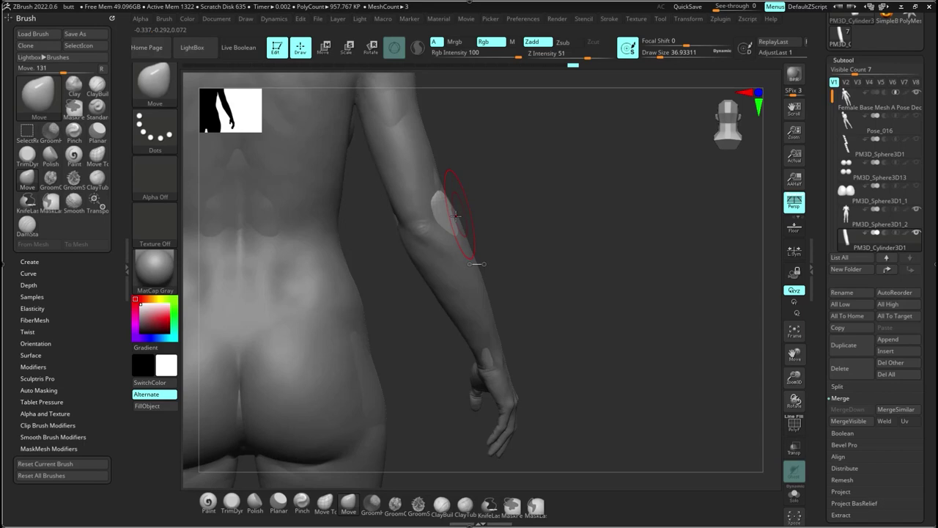
pyautogui.moveTo(456, 216); pyautogui.dragTo(446, 212)
pyautogui.moveTo(462, 215); pyautogui.dragTo(423, 222, button='right')
pyautogui.moveTo(425, 242); pyautogui.dragTo(436, 266)
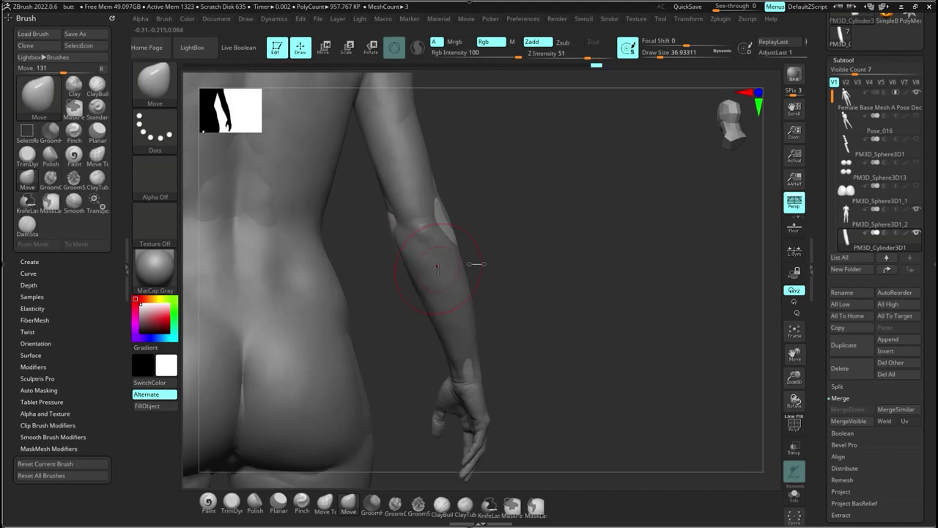
# Step: Hide the reference mesh and merge the forearm cylinder into the body subtool
pyautogui.click(919, 94)
pyautogui.moveTo(704, 278); pyautogui.dragTo(668, 360, button='right')
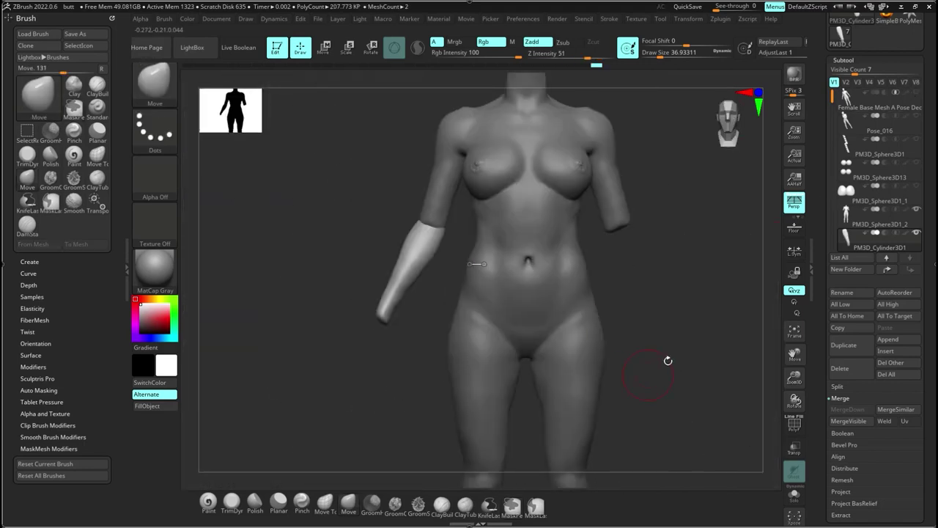
pyautogui.click(849, 215)
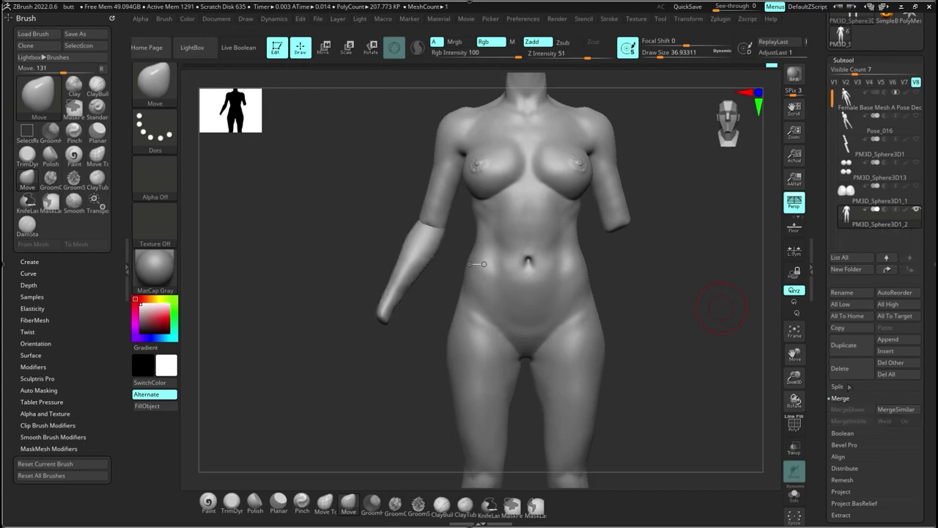
# Step: Remesh the merged body with DynaMesh at resolution 728 and mirror the forearm to the other arm
pyautogui.moveTo(815, 413); pyautogui.dragTo(824, 314)
pyautogui.click(836, 313)
pyautogui.moveTo(676, 333)
pyautogui.mouseDown()
pyautogui.moveTo(406, 248)
pyautogui.moveTo(496, 327)
pyautogui.moveTo(548, 352)
pyautogui.moveTo(662, 360)
pyautogui.mouseUp()
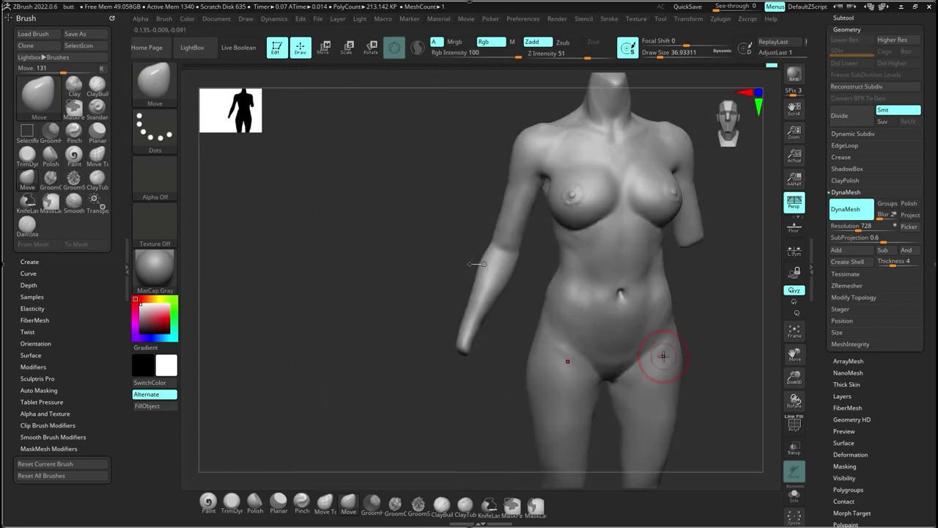
pyautogui.click(854, 297)
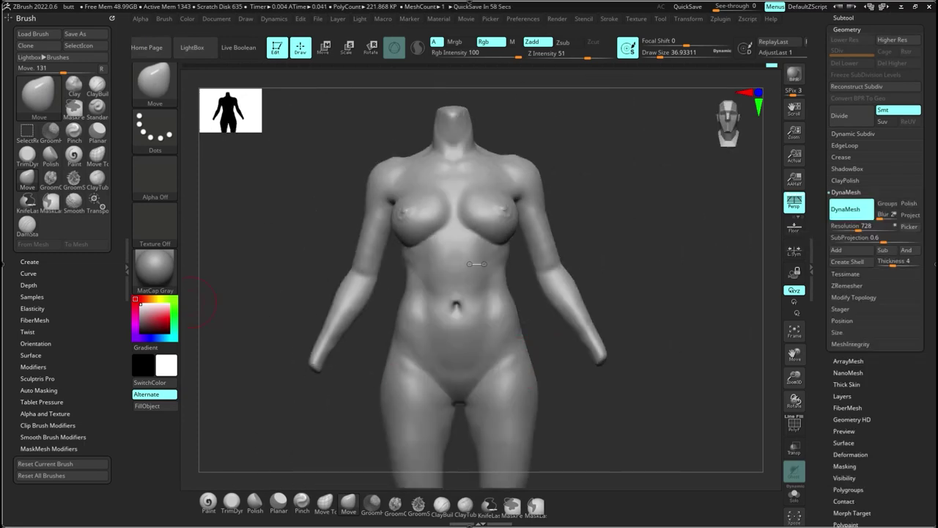
# Step: Fill and smooth the seam between upper arm and forearm with the ClayBuildup brush at a draw size of about 20
pyautogui.moveTo(534, 311)
pyautogui.mouseDown(button='right')
pyautogui.moveTo(580, 316)
pyautogui.moveTo(516, 325)
pyautogui.moveTo(612, 364)
pyautogui.moveTo(442, 332)
pyautogui.moveTo(450, 323)
pyautogui.moveTo(477, 330)
pyautogui.moveTo(457, 303)
pyautogui.mouseUp(button='right')
pyautogui.press('b')
pyautogui.press('c')
pyautogui.press('b')
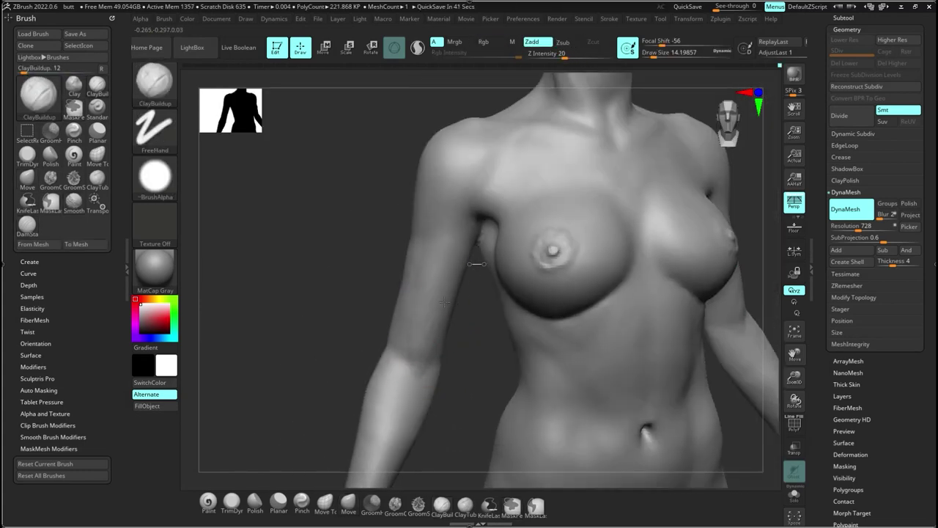
pyautogui.moveTo(412, 361)
pyautogui.mouseDown(button='right')
pyautogui.moveTo(398, 341)
pyautogui.moveTo(557, 338)
pyautogui.moveTo(413, 433)
pyautogui.mouseUp(button='right')
pyautogui.keyDown('alt'); pyautogui.moveTo(413, 432); pyautogui.dragTo(413, 325, button='right'); pyautogui.keyUp('alt')
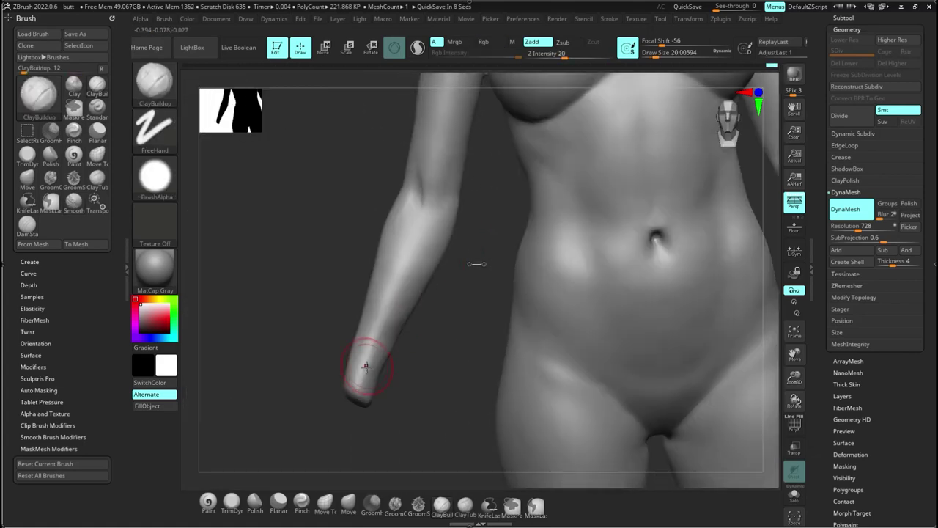
pyautogui.moveTo(367, 372)
pyautogui.mouseDown(button='right')
pyautogui.moveTo(377, 369)
pyautogui.moveTo(375, 322)
pyautogui.moveTo(381, 367)
pyautogui.moveTo(433, 306)
pyautogui.moveTo(386, 371)
pyautogui.moveTo(367, 293)
pyautogui.moveTo(200, 271)
pyautogui.mouseUp(button='right')
pyautogui.keyDown('shift'); pyautogui.moveTo(376, 299); pyautogui.dragTo(386, 352, button='right'); pyautogui.keyUp('shift')
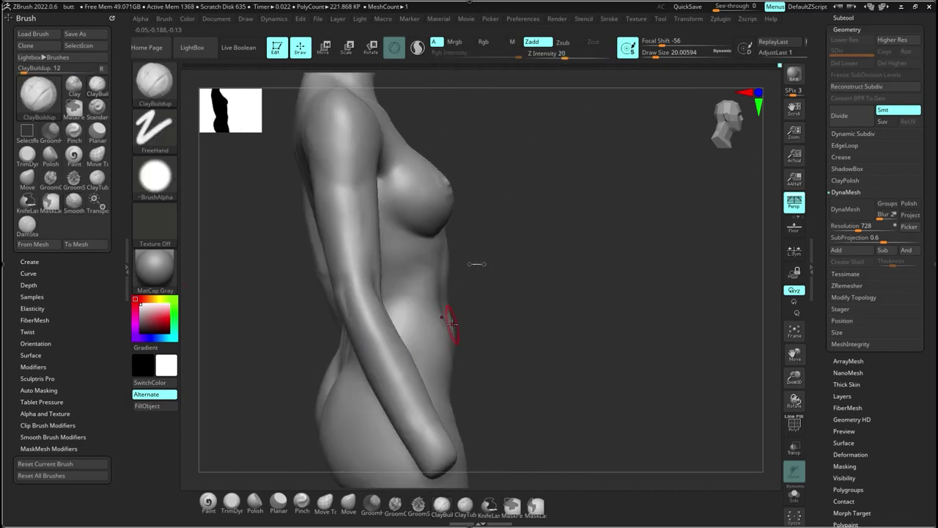
# Step: Pull the back of the elbow into shape with the Move brush and define its crease with the DamStandard brush
pyautogui.press('b')
pyautogui.press('m')
pyautogui.press('v')
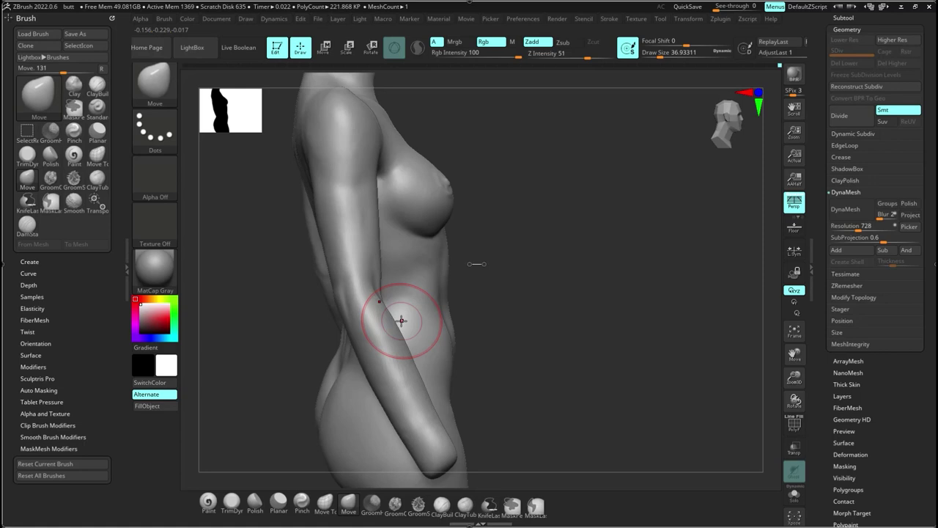
pyautogui.moveTo(401, 320); pyautogui.dragTo(439, 302, button='right')
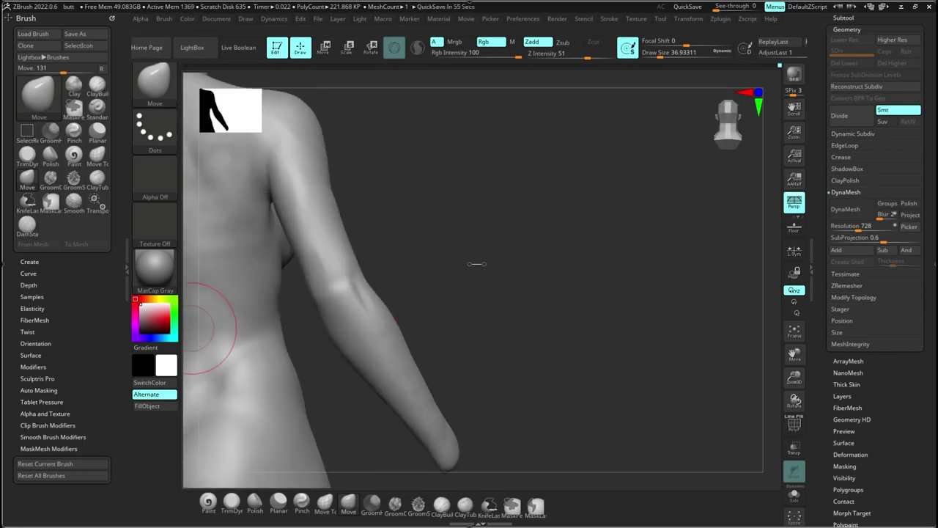
pyautogui.moveTo(347, 286); pyautogui.dragTo(347, 270)
pyautogui.press('b')
pyautogui.press('c')
pyautogui.press('b')
pyautogui.press('b')
pyautogui.press('d')
pyautogui.press('s')
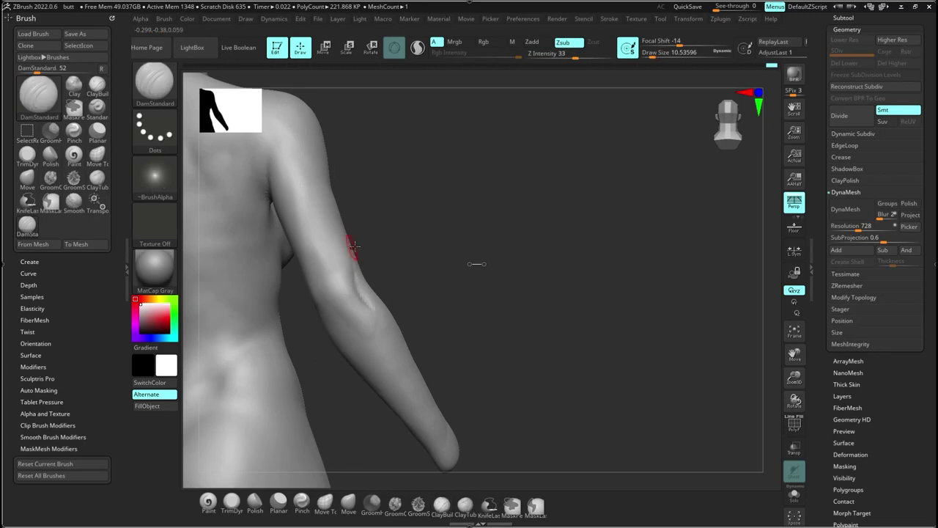
# Step: Build up the forms around the elbow and outer arm with the ClayBuildup brush at a draw size of about 20
pyautogui.press('b')
pyautogui.press('c')
pyautogui.press('b')
pyautogui.moveTo(355, 246)
pyautogui.mouseDown(button='right')
pyautogui.moveTo(372, 330)
pyautogui.moveTo(347, 274)
pyautogui.mouseUp(button='right')
pyautogui.moveTo(356, 281)
pyautogui.mouseDown()
pyautogui.moveTo(340, 270)
pyautogui.moveTo(349, 319)
pyautogui.mouseUp()
pyautogui.click(843, 18)
pyautogui.moveTo(349, 319); pyautogui.dragTo(264, 176, button='right')
pyautogui.moveTo(308, 249)
pyautogui.mouseDown(button='right')
pyautogui.moveTo(325, 177)
pyautogui.moveTo(317, 212)
pyautogui.moveTo(343, 212)
pyautogui.mouseUp(button='right')
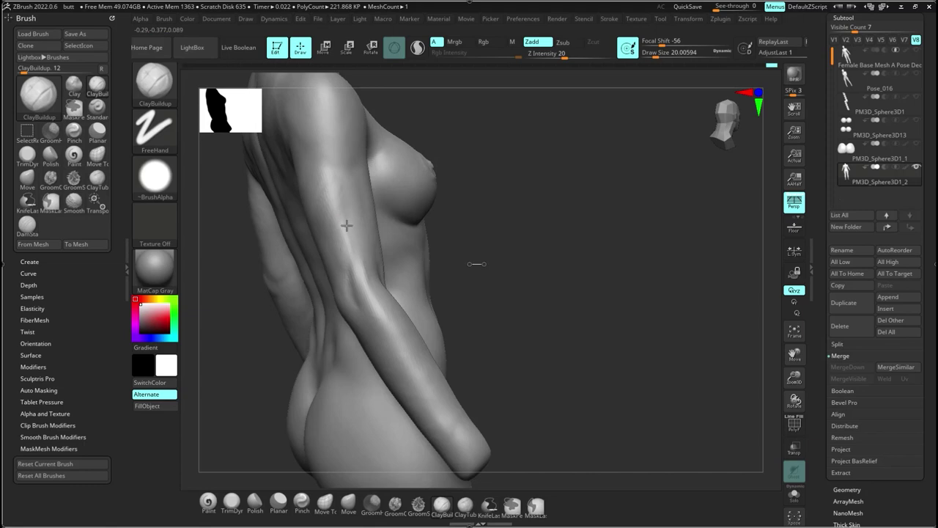
pyautogui.moveTo(348, 224); pyautogui.dragTo(288, 180, button='right')
pyautogui.moveTo(399, 306); pyautogui.dragTo(446, 272, button='right')
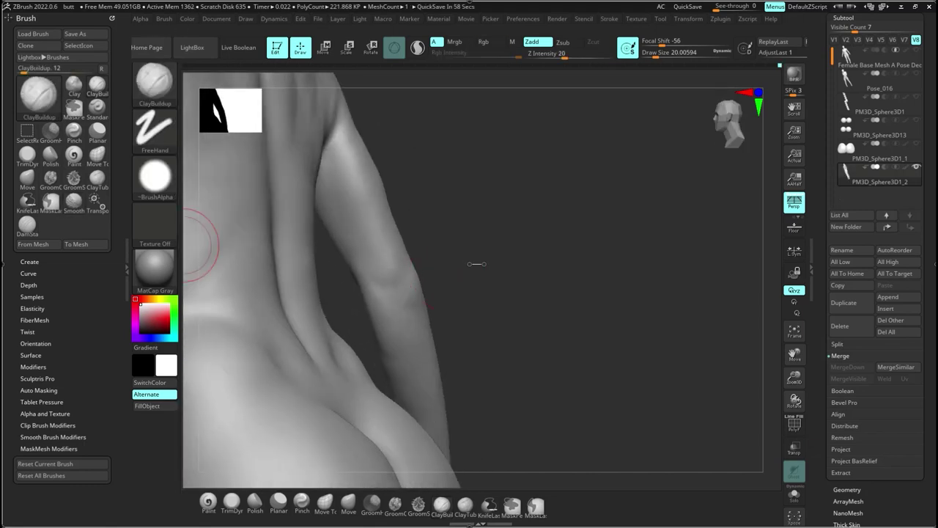
pyautogui.moveTo(330, 151)
pyautogui.mouseDown(button='right')
pyautogui.moveTo(402, 244)
pyautogui.moveTo(396, 312)
pyautogui.moveTo(427, 266)
pyautogui.moveTo(477, 278)
pyautogui.moveTo(562, 192)
pyautogui.moveTo(475, 274)
pyautogui.mouseUp(button='right')
# Step: Adjust the elbow contour with the Move brush and refine its creases with DamStandard at a draw size of about 3.1
pyautogui.press('b')
pyautogui.press('m')
pyautogui.press('v')
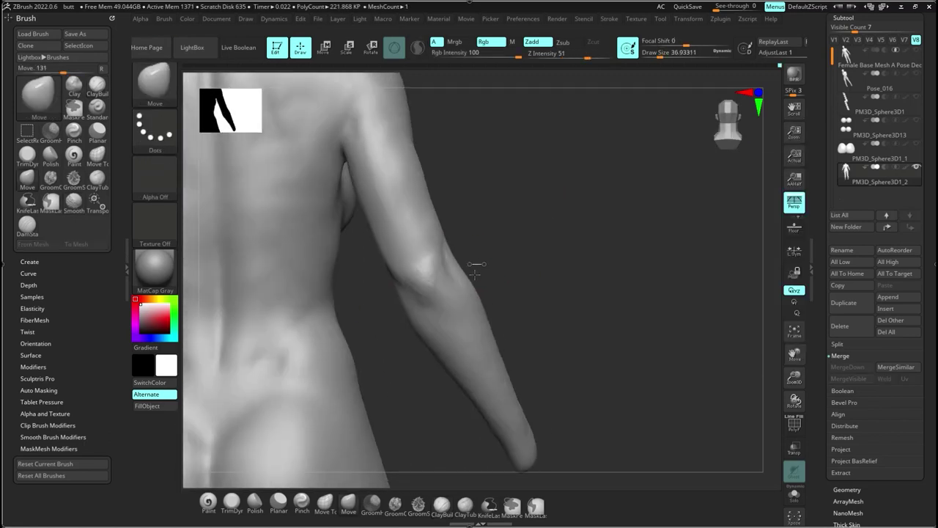
pyautogui.moveTo(475, 273); pyautogui.dragTo(227, 241, button='right')
pyautogui.press('b')
pyautogui.press('d')
pyautogui.press('s')
pyautogui.moveTo(471, 262)
pyautogui.mouseDown(button='right')
pyautogui.moveTo(465, 275)
pyautogui.moveTo(532, 322)
pyautogui.moveTo(509, 331)
pyautogui.moveTo(538, 302)
pyautogui.moveTo(542, 314)
pyautogui.mouseUp(button='right')
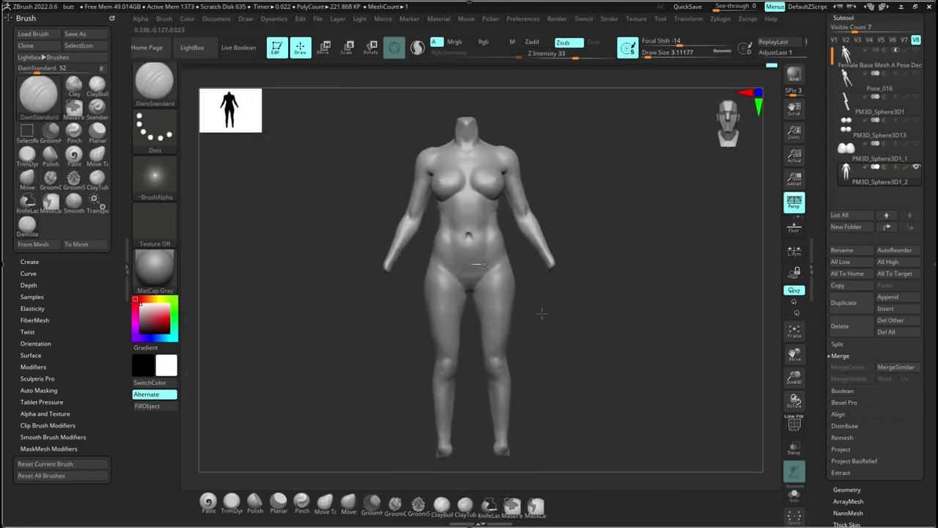
# Step: Compare the sculpted body with the reference mesh by toggling the reference's visibility, leaving it hidden
pyautogui.click(915, 50)
pyautogui.click(916, 51)
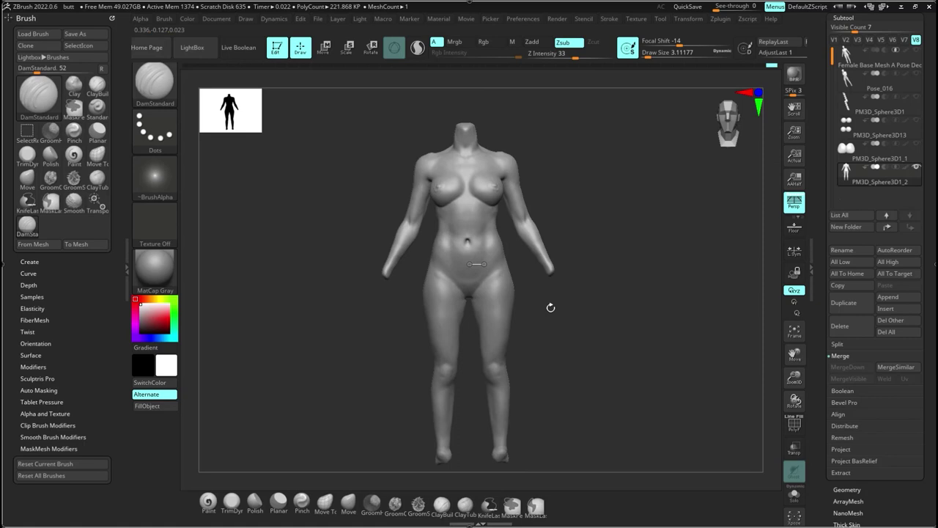
pyautogui.click(916, 52)
pyautogui.click(915, 51)
pyautogui.click(915, 52)
pyautogui.moveTo(914, 54)
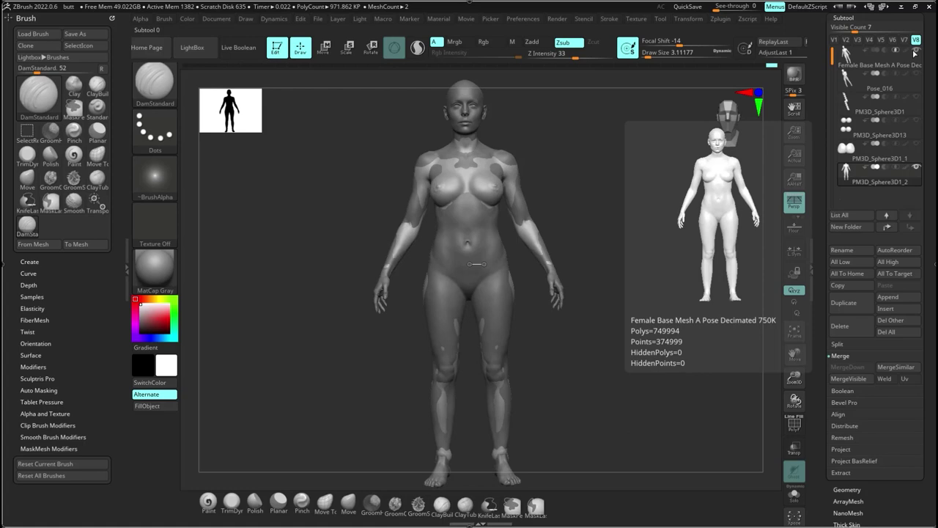
pyautogui.click(916, 52)
pyautogui.click(916, 52)
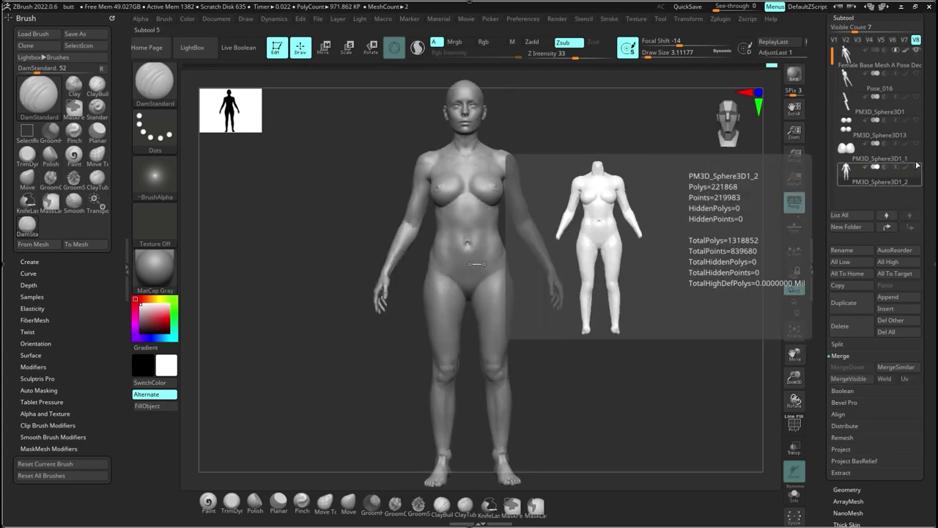
pyautogui.click(916, 52)
pyautogui.click(916, 52)
pyautogui.click(917, 52)
pyautogui.click(916, 51)
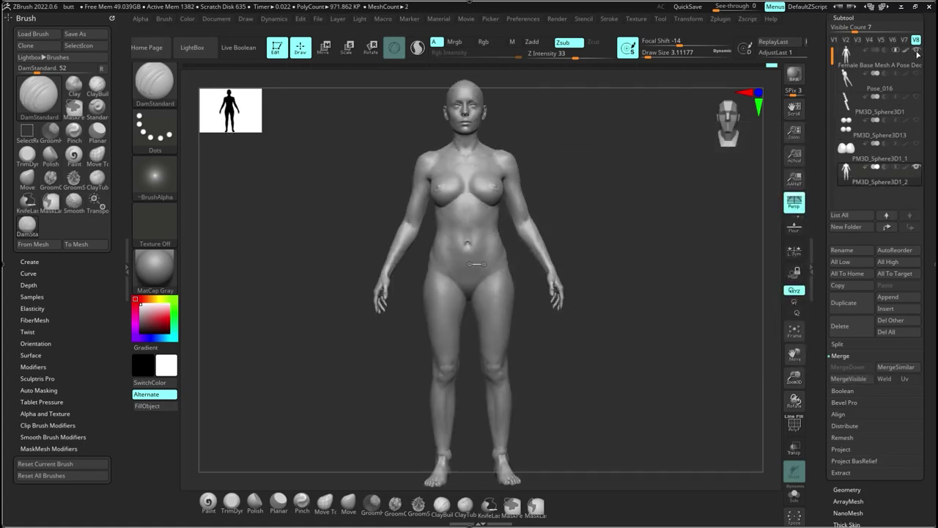
pyautogui.click(916, 51)
# Step: Touch up and smooth the neck area of the body with the ClayBuildup brush
pyautogui.keyDown('ctrl'); pyautogui.moveTo(545, 286); pyautogui.dragTo(374, 320, button='right'); pyautogui.keyUp('ctrl')
pyautogui.keyDown('shift'); pyautogui.moveTo(373, 321); pyautogui.dragTo(381, 330); pyautogui.keyUp('shift')
pyautogui.moveTo(381, 330)
pyautogui.mouseDown(button='right')
pyautogui.moveTo(367, 391)
pyautogui.moveTo(566, 269)
pyautogui.mouseUp(button='right')
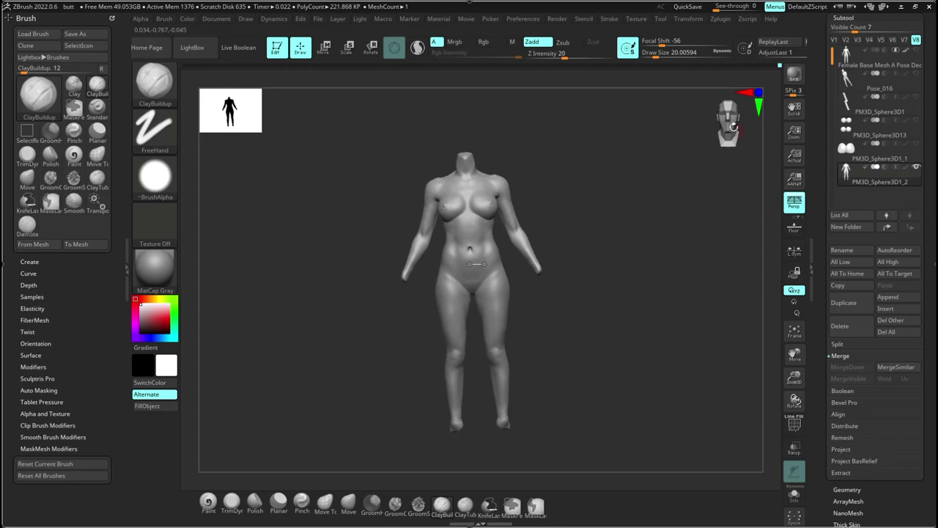
# Step: Save the project and delete the PM3D_Sphere3D1, PM3D_Sphere3D13 and PM3D_Sphere3D1_1 subtools
pyautogui.click(318, 19)
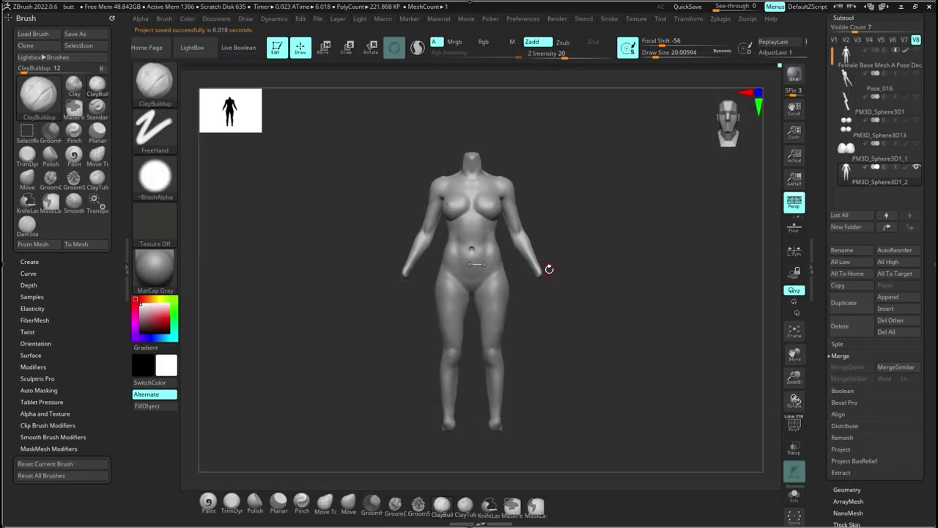
pyautogui.moveTo(819, 130); pyautogui.dragTo(819, 160)
pyautogui.click(863, 156)
pyautogui.click(851, 382)
pyautogui.click(723, 404)
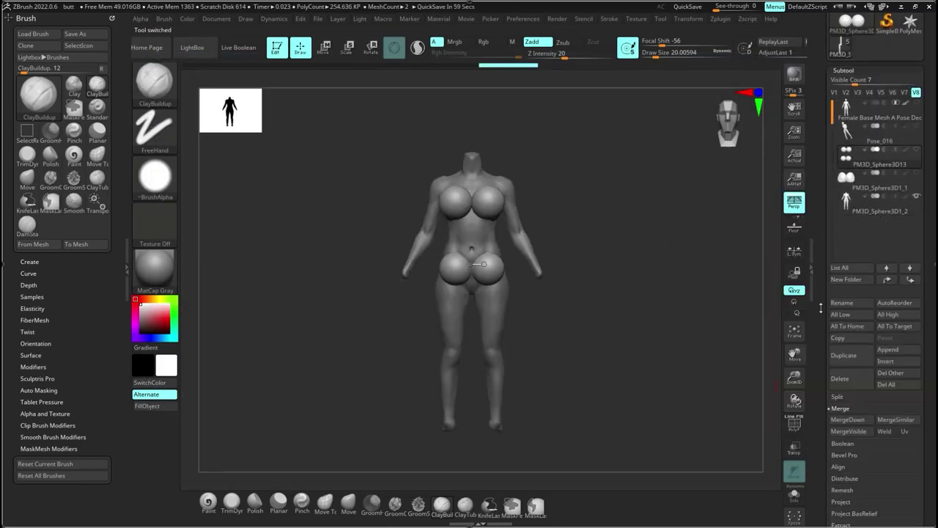
pyautogui.click(843, 378)
pyautogui.click(760, 400)
pyautogui.click(843, 379)
pyautogui.click(760, 400)
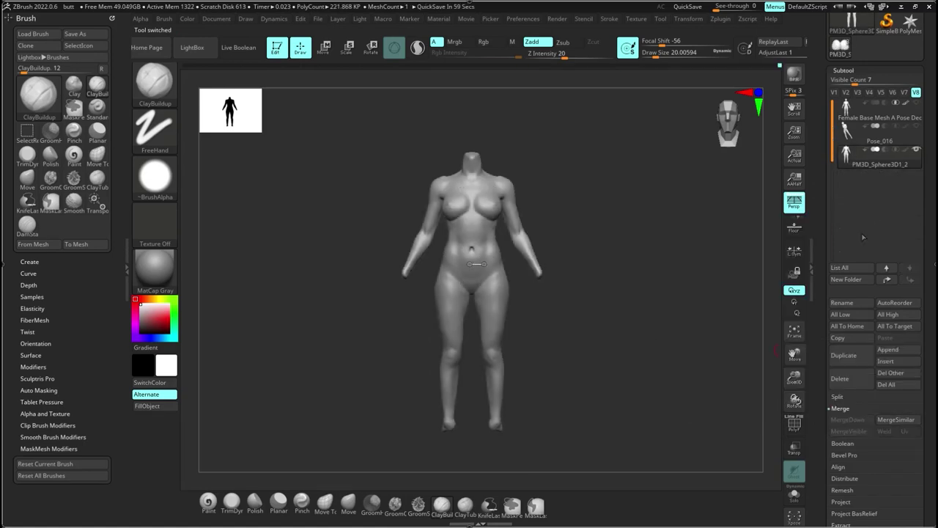
# Step: Duplicate the PM3D_Sphere3D1_2 body subtool
pyautogui.click(841, 358)
pyautogui.moveTo(820, 220); pyautogui.dragTo(820, 353)
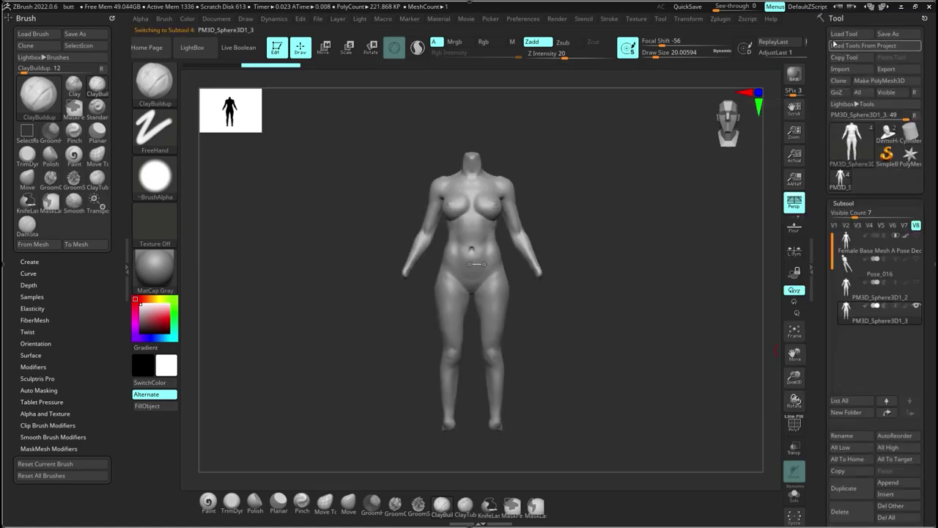
pyautogui.click(849, 34)
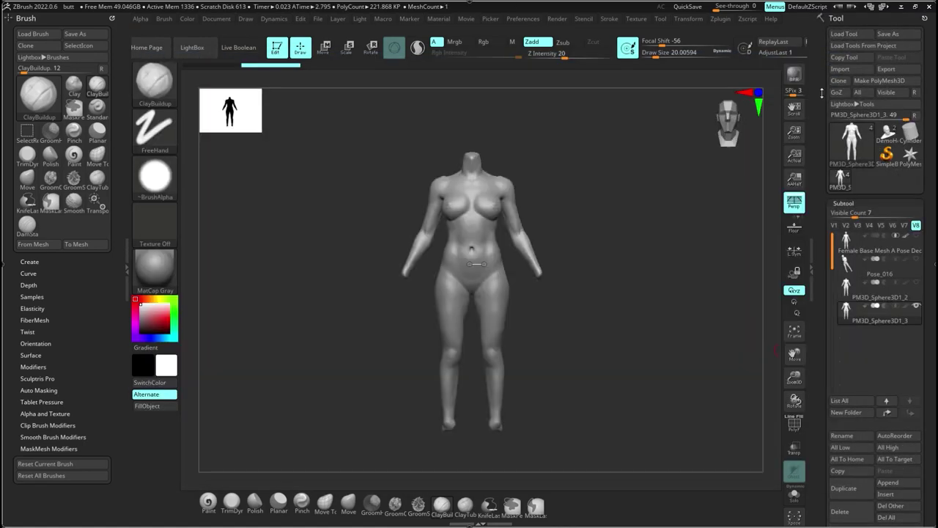
pyautogui.scroll(-2, 880, 330)
pyautogui.click(888, 400)
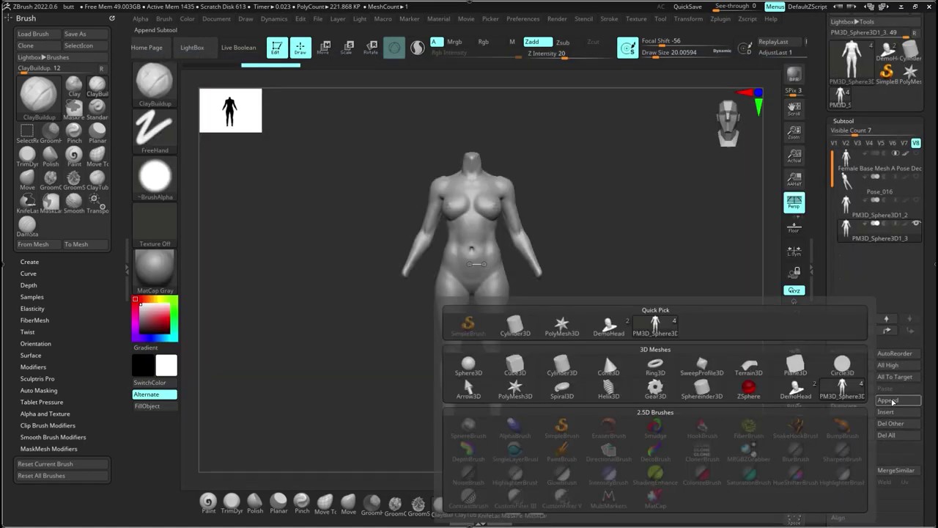
pyautogui.click(888, 400)
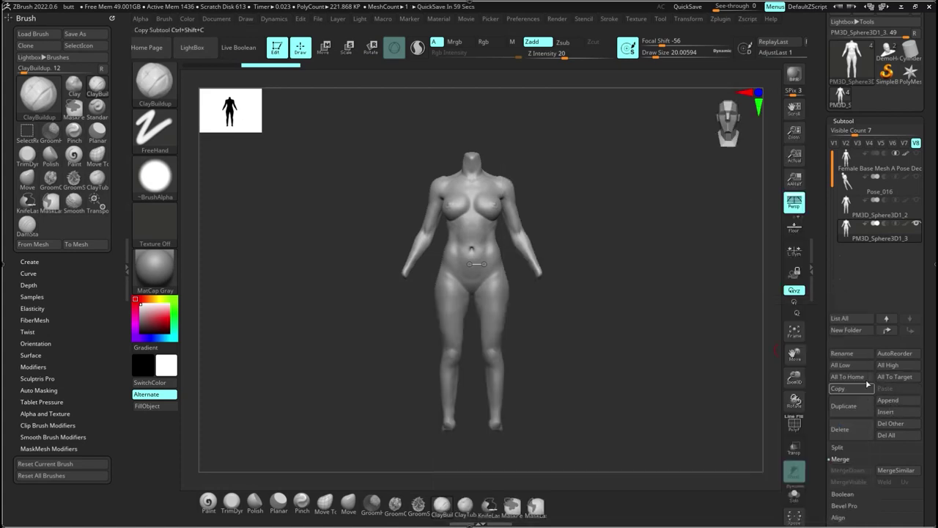
# Step: Load the female_zbrush sample project from LightBox and frame the complete female figure
pyautogui.click(195, 47)
pyautogui.doubleClick(468, 174)
pyautogui.click(503, 288)
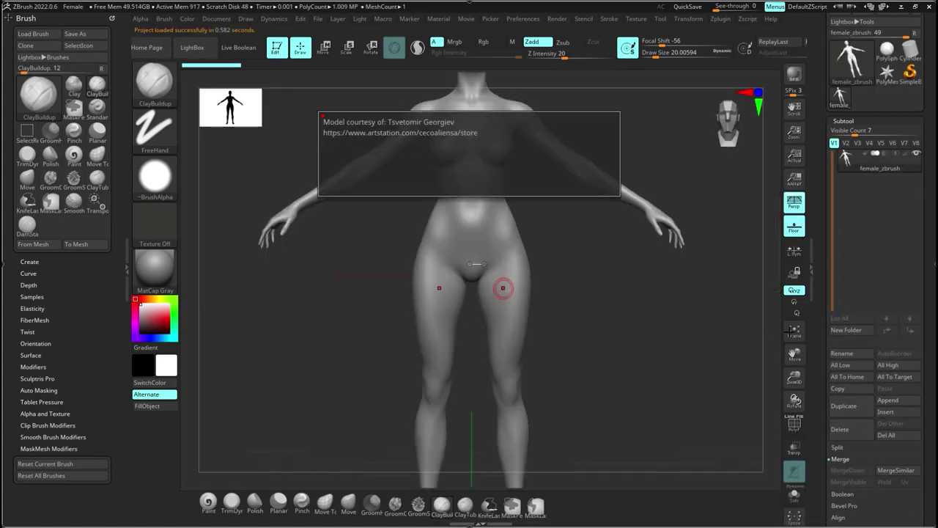
pyautogui.click(794, 337)
pyautogui.moveTo(794, 354); pyautogui.dragTo(788, 261)
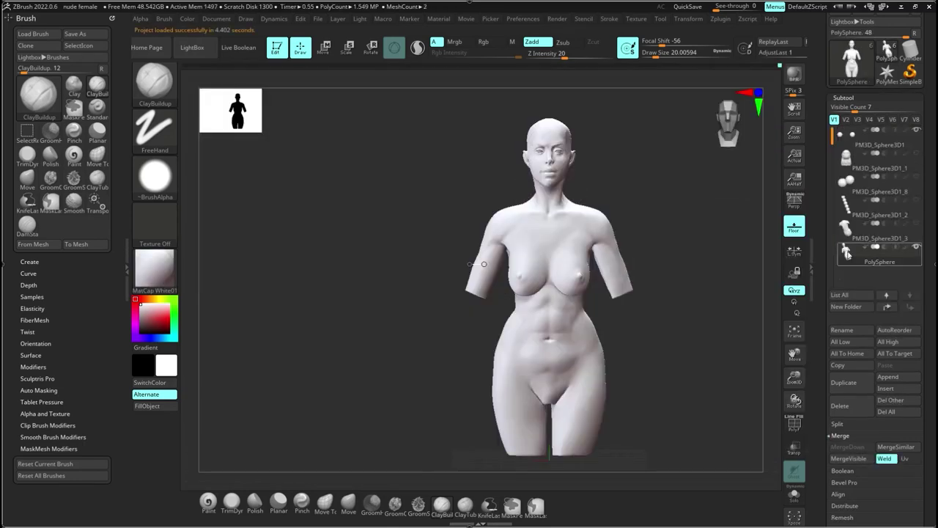
# Step: In the older female project, mask the PolySphere body below the neck and split the head into its own subtool
pyautogui.keyDown('ctrl'); pyautogui.moveTo(504, 109); pyautogui.dragTo(596, 200); pyautogui.keyUp('ctrl')
pyautogui.keyDown('ctrl'); pyautogui.click(654, 242); pyautogui.keyUp('ctrl')
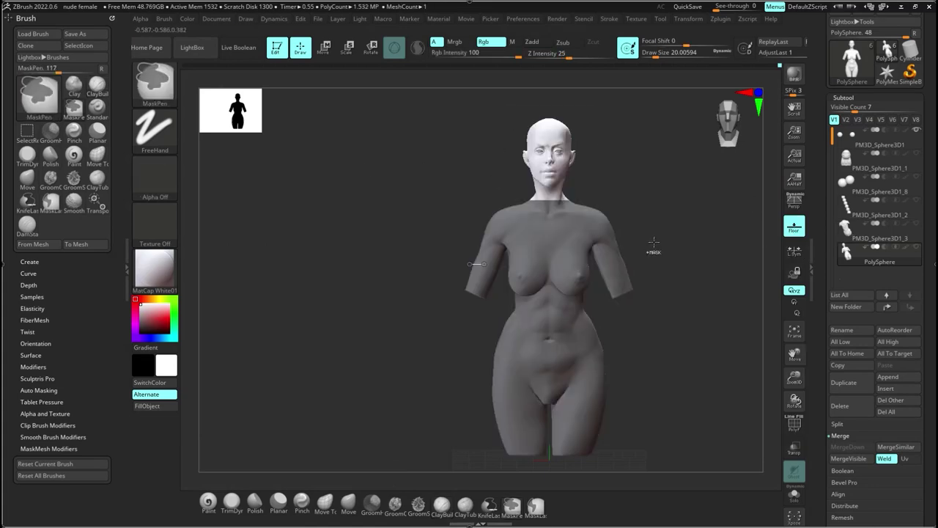
pyautogui.click(837, 424)
pyautogui.moveTo(822, 497); pyautogui.dragTo(819, 392)
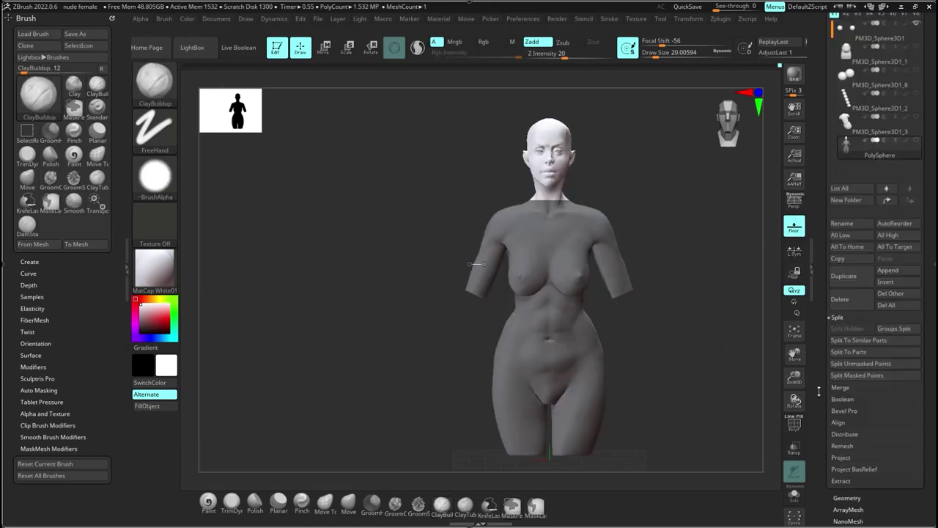
pyautogui.click(847, 498)
pyautogui.moveTo(824, 112); pyautogui.dragTo(824, 186)
pyautogui.click(843, 179)
pyautogui.keyDown('ctrl'); pyautogui.moveTo(447, 106); pyautogui.dragTo(687, 354); pyautogui.keyUp('ctrl')
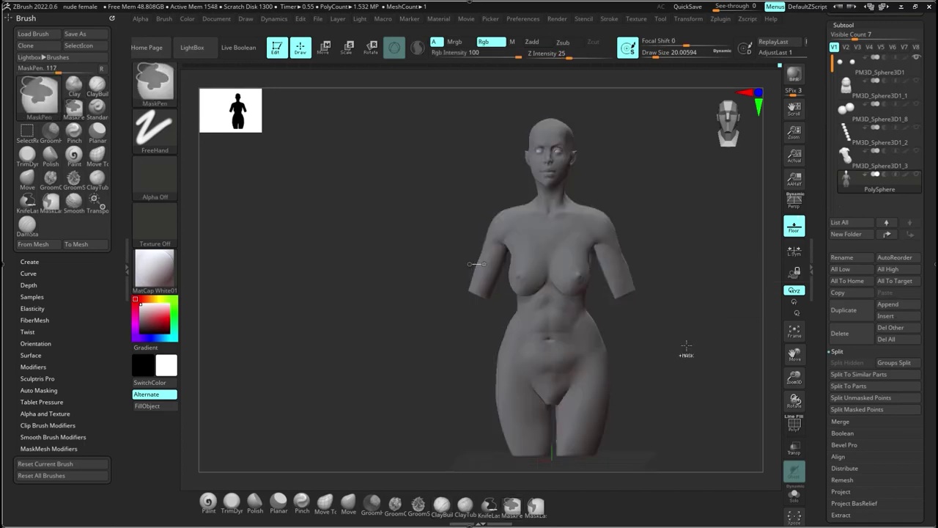
pyautogui.keyDown('ctrl'); pyautogui.click(687, 354); pyautogui.keyUp('ctrl')
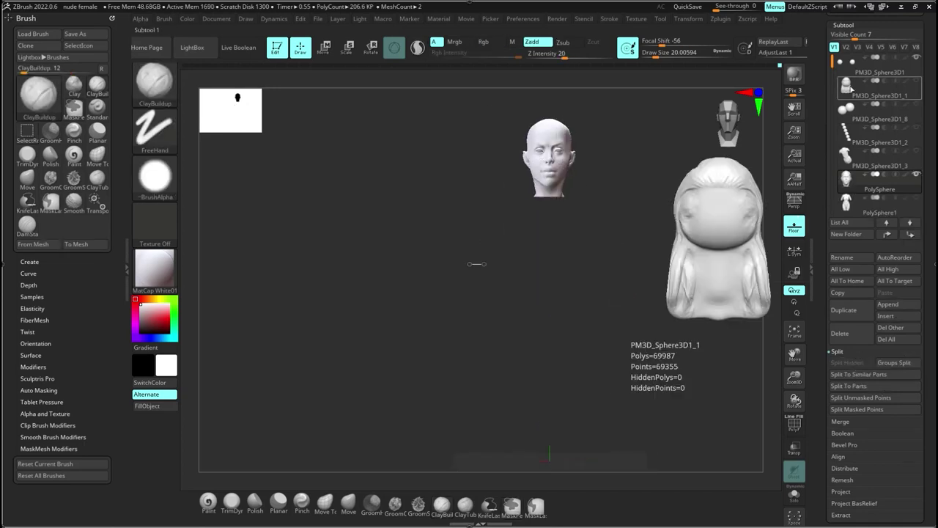
# Step: Delete unneeded subtools from the head's tool and switch back to the PM3D_Sphere3D1_3 body tool
pyautogui.click(854, 134)
pyautogui.click(842, 333)
pyautogui.click(842, 354)
pyautogui.click(842, 333)
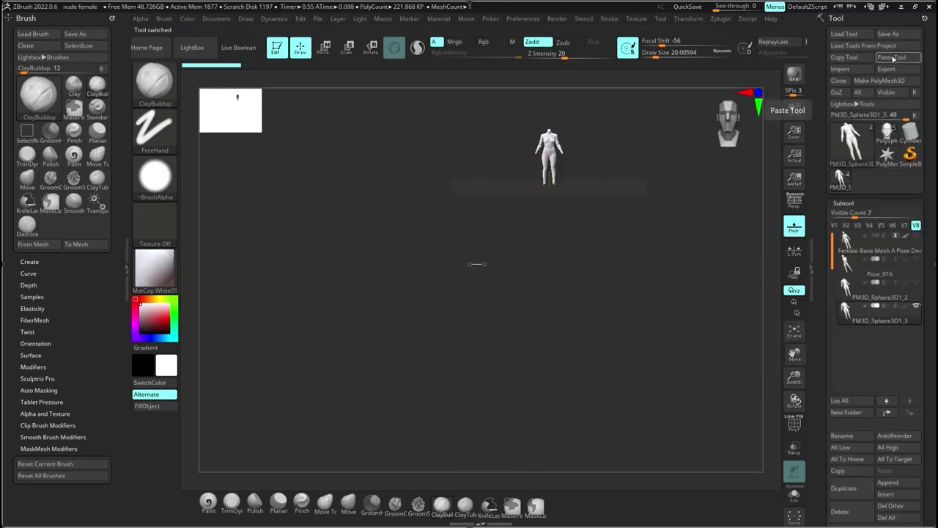
# Step: Apply the PolySkin material and append the PolySphere head to the body as a subtool
pyautogui.click(154, 271)
pyautogui.click(448, 233)
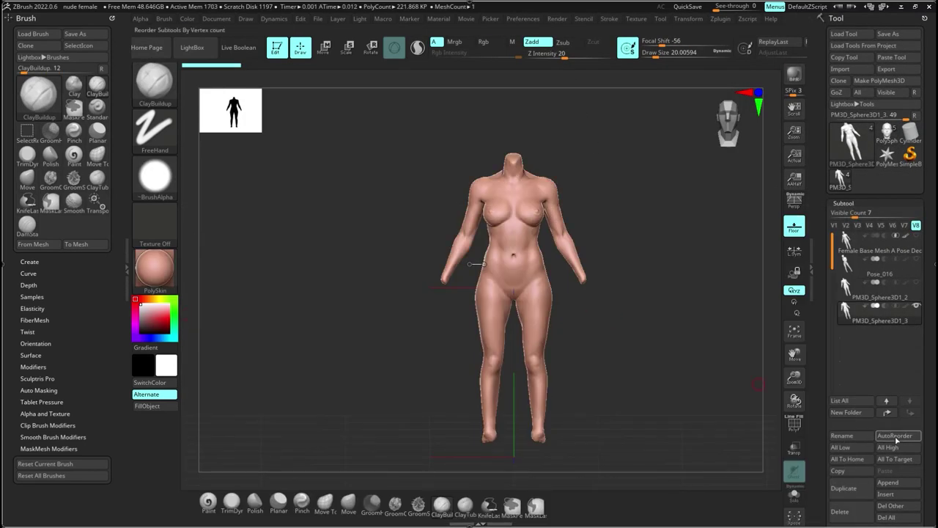
pyautogui.click(895, 483)
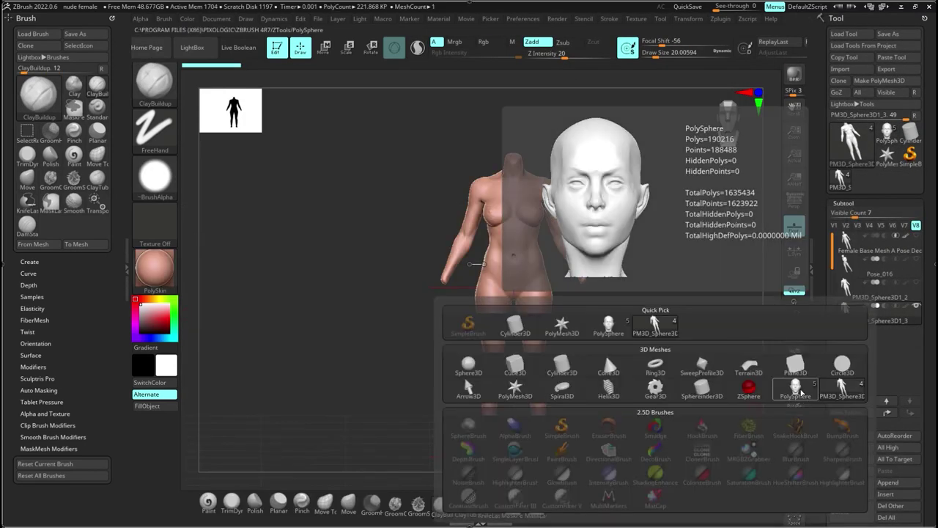
pyautogui.click(795, 389)
# Step: Try to reposition the appended head with the transform gizmo, then undo the changes
pyautogui.press('w')
pyautogui.keyDown('ctrl'); pyautogui.moveTo(605, 348); pyautogui.dragTo(549, 392, button='right'); pyautogui.keyUp('ctrl')
pyautogui.click(494, 215)
pyautogui.click(515, 381)
pyautogui.keyDown('alt'); pyautogui.moveTo(585, 352); pyautogui.dragTo(577, 338, button='right'); pyautogui.keyUp('alt')
pyautogui.keyDown('alt'); pyautogui.click(501, 348); pyautogui.keyUp('alt')
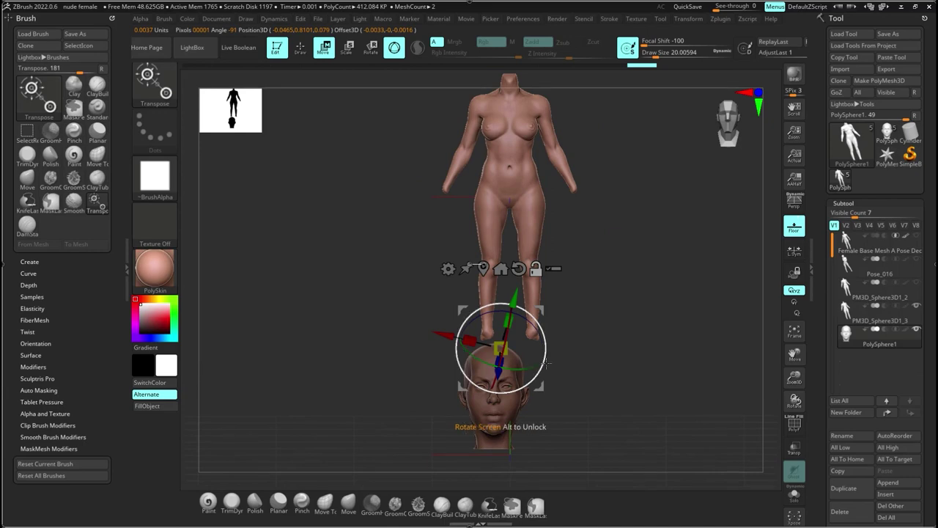
pyautogui.hotkey('ctrl', 'z')
pyautogui.hotkey('ctrl', 'z')
pyautogui.hotkey('ctrl', 'z')
pyautogui.hotkey('ctrl', 'z')
pyautogui.hotkey('ctrl', 'z')
# Step: Move the head onto the neck of the body with the gizmo, aligning it from several angles
pyautogui.moveTo(594, 245); pyautogui.dragTo(592, 345, button='right')
pyautogui.moveTo(550, 339); pyautogui.dragTo(551, 390)
pyautogui.moveTo(576, 318); pyautogui.dragTo(645, 321, button='right')
pyautogui.moveTo(557, 391); pyautogui.dragTo(563, 363)
pyautogui.moveTo(645, 352)
pyautogui.mouseDown(button='right')
pyautogui.moveTo(586, 352)
pyautogui.moveTo(628, 314)
pyautogui.moveTo(615, 304)
pyautogui.mouseUp(button='right')
pyautogui.press('q')
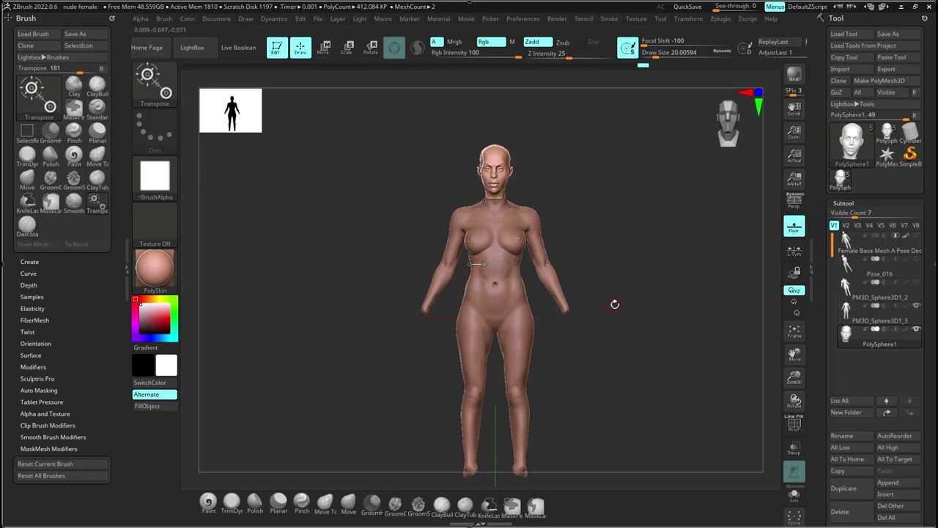
# Step: Try tilting the head by about 3.5 degrees in profile with the gizmo, then undo the last transform
pyautogui.press('w')
pyautogui.moveTo(616, 251); pyautogui.dragTo(557, 251, button='right')
pyautogui.keyDown('ctrl'); pyautogui.moveTo(557, 251); pyautogui.dragTo(572, 293, button='right'); pyautogui.keyUp('ctrl')
pyautogui.moveTo(458, 204); pyautogui.dragTo(450, 195)
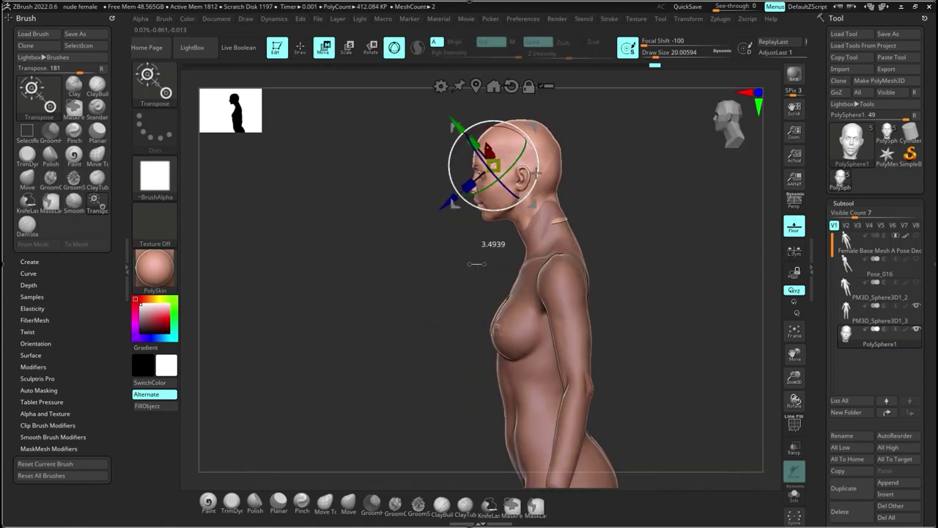
pyautogui.moveTo(564, 274); pyautogui.dragTo(626, 275, button='right')
pyautogui.hotkey('ctrl', 'z')
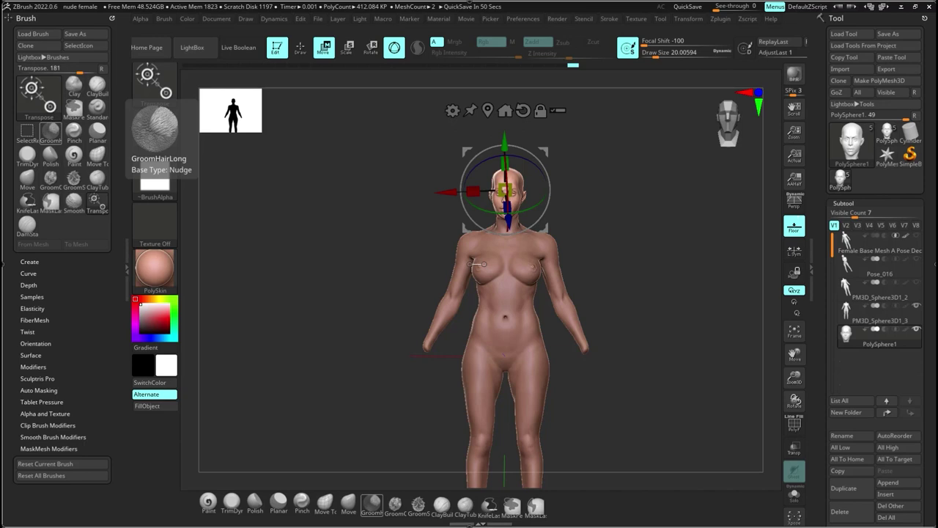
pyautogui.moveTo(603, 257)
pyautogui.keyDown('ctrl'); pyautogui.mouseDown(button='right')
pyautogui.moveTo(618, 275)
pyautogui.moveTo(733, 275)
pyautogui.moveTo(551, 285)
pyautogui.mouseUp(button='right'); pyautogui.keyUp('ctrl')
pyautogui.press('q')
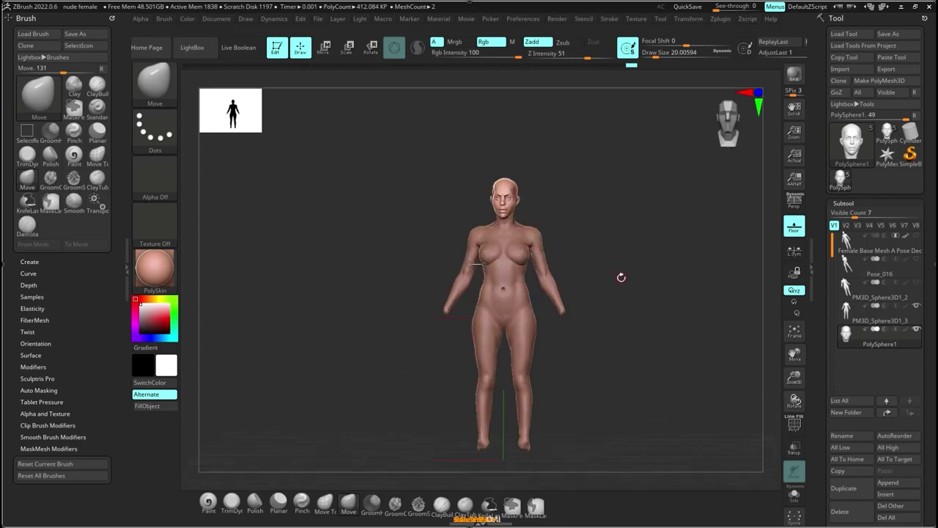
# Step: Select the PM3D_Sphere3D1_3 body subtool and merge the head below it into the same subtool
pyautogui.click(854, 313)
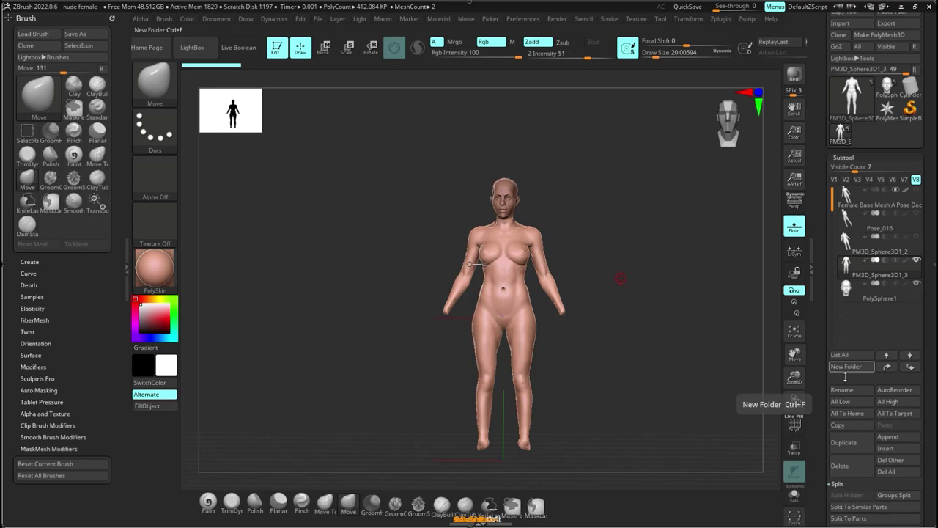
pyautogui.moveTo(845, 395); pyautogui.dragTo(846, 271)
pyautogui.click(846, 432)
pyautogui.click(851, 385)
# Step: Fuse the merged head and body with DynaMesh at a resolution of 728
pyautogui.click(848, 504)
pyautogui.click(851, 193)
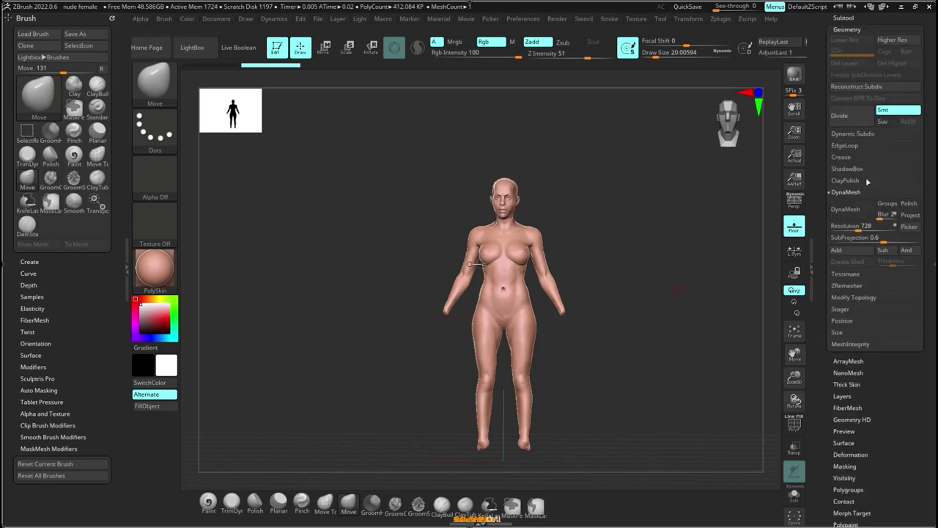
pyautogui.click(850, 209)
pyautogui.keyDown('ctrl'); pyautogui.moveTo(513, 190); pyautogui.dragTo(499, 447, button='right'); pyautogui.keyUp('ctrl')
pyautogui.moveTo(498, 360); pyautogui.dragTo(569, 365, button='right')
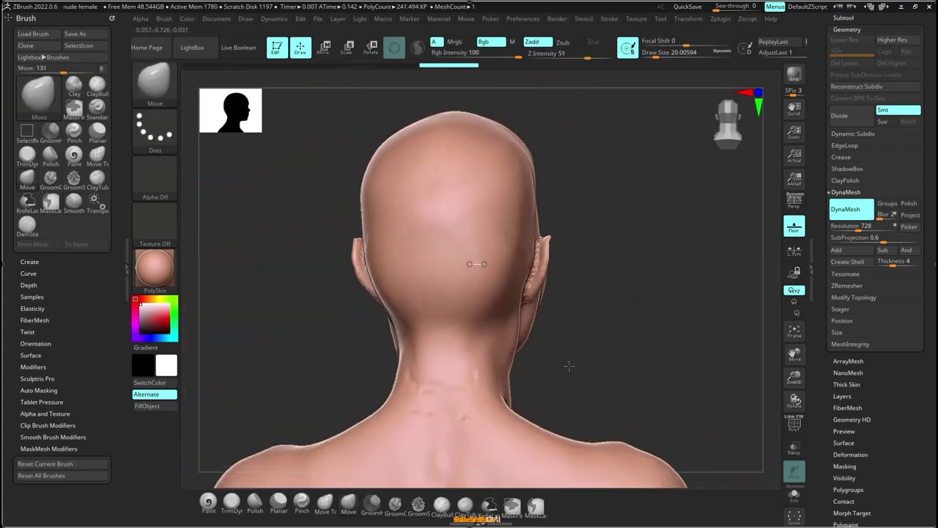
pyautogui.moveTo(568, 365)
pyautogui.mouseDown()
pyautogui.moveTo(479, 310)
pyautogui.moveTo(524, 320)
pyautogui.moveTo(471, 335)
pyautogui.moveTo(520, 330)
pyautogui.mouseUp()
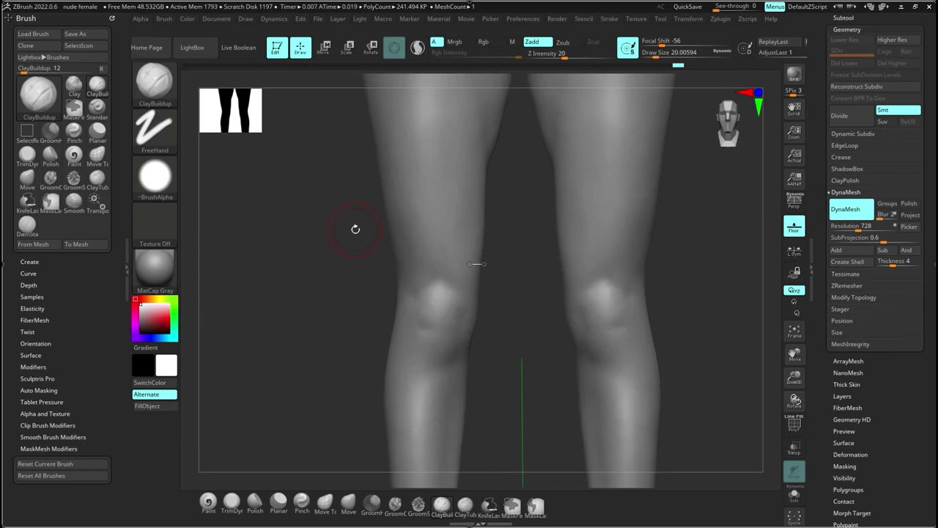
# Step: Carve the kneecap edges with DamStandard at a draw size of about 20 and build up the knees with ClayBuildup
pyautogui.press('b')
pyautogui.press('d')
pyautogui.press('s')
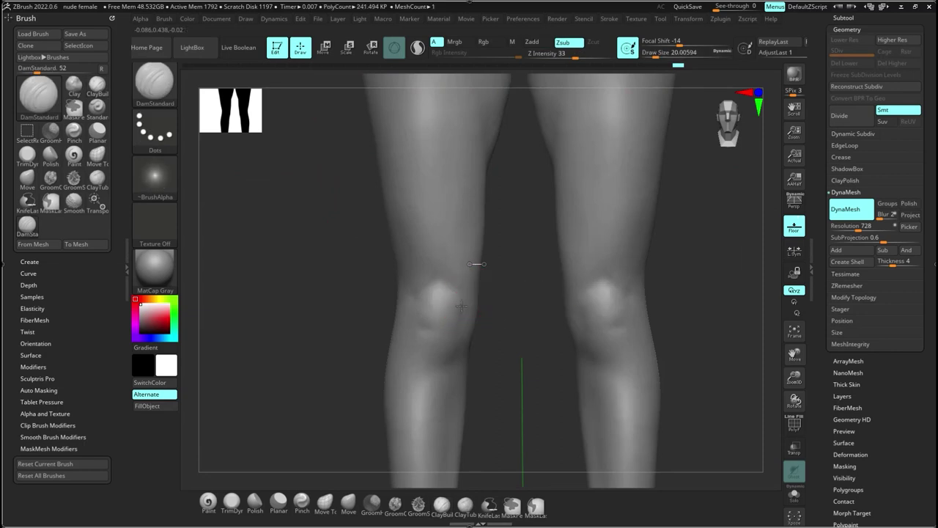
pyautogui.moveTo(400, 273)
pyautogui.mouseDown()
pyautogui.moveTo(412, 297)
pyautogui.moveTo(405, 345)
pyautogui.moveTo(441, 328)
pyautogui.moveTo(432, 332)
pyautogui.mouseUp()
pyautogui.moveTo(444, 333); pyautogui.dragTo(461, 315)
pyautogui.press('b')
pyautogui.press('c')
pyautogui.press('b')
pyautogui.moveTo(440, 301)
pyautogui.mouseDown(button='right')
pyautogui.moveTo(451, 301)
pyautogui.moveTo(396, 311)
pyautogui.moveTo(467, 318)
pyautogui.moveTo(477, 266)
pyautogui.moveTo(440, 275)
pyautogui.mouseUp(button='right')
# Step: Step back and forth through the recent knee strokes in the undo history, and reselect the DamStandard brush
pyautogui.hotkey('ctrl', 'z')
pyautogui.hotkey('ctrl', 'z')
pyautogui.hotkey('ctrl', 'z')
pyautogui.hotkey('ctrl', 'z')
pyautogui.hotkey('ctrl', 'z')
pyautogui.hotkey('ctrl', 'z')
pyautogui.hotkey('ctrl', 'z')
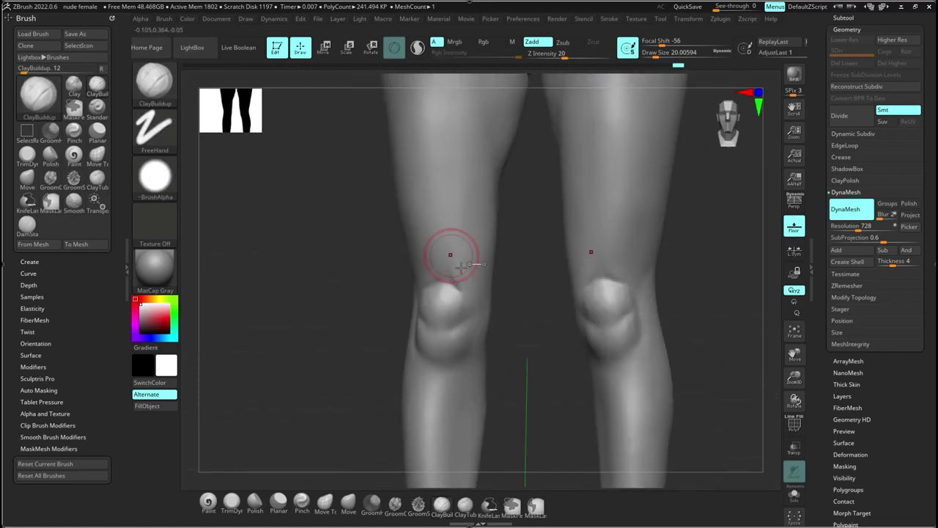
pyautogui.press('b')
pyautogui.press('d')
pyautogui.press('s')
pyautogui.hotkey('ctrl', 'shift', 'z')
pyautogui.hotkey('ctrl', 'shift', 'z')
pyautogui.hotkey('ctrl', 'shift', 'z')
pyautogui.hotkey('ctrl', 'shift', 'z')
pyautogui.hotkey('ctrl', 'shift', 'z')
pyautogui.hotkey('ctrl', 'shift', 'z')
pyautogui.hotkey('ctrl', 'shift', 'z')
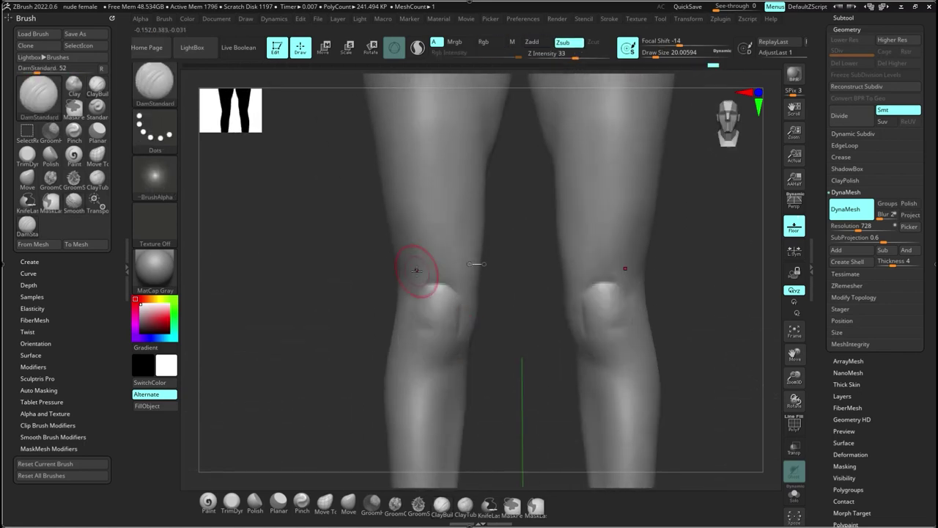
# Step: Deepen the creases beside and below the kneecaps with DamStandard and fill out their volumes with ClayBuildup
pyautogui.moveTo(414, 317); pyautogui.dragTo(425, 340)
pyautogui.moveTo(401, 277)
pyautogui.mouseDown()
pyautogui.moveTo(416, 354)
pyautogui.moveTo(459, 319)
pyautogui.moveTo(449, 295)
pyautogui.moveTo(423, 291)
pyautogui.moveTo(440, 314)
pyautogui.mouseUp()
pyautogui.press('b')
pyautogui.press('c')
pyautogui.press('b')
pyautogui.press('b')
pyautogui.press('d')
pyautogui.press('s')
pyautogui.press('b')
pyautogui.press('c')
pyautogui.press('b')
pyautogui.moveTo(442, 313)
pyautogui.mouseDown(button='right')
pyautogui.moveTo(513, 301)
pyautogui.moveTo(466, 280)
pyautogui.mouseUp(button='right')
pyautogui.moveTo(437, 343); pyautogui.dragTo(438, 324)
pyautogui.moveTo(434, 342); pyautogui.dragTo(472, 282, button='right')
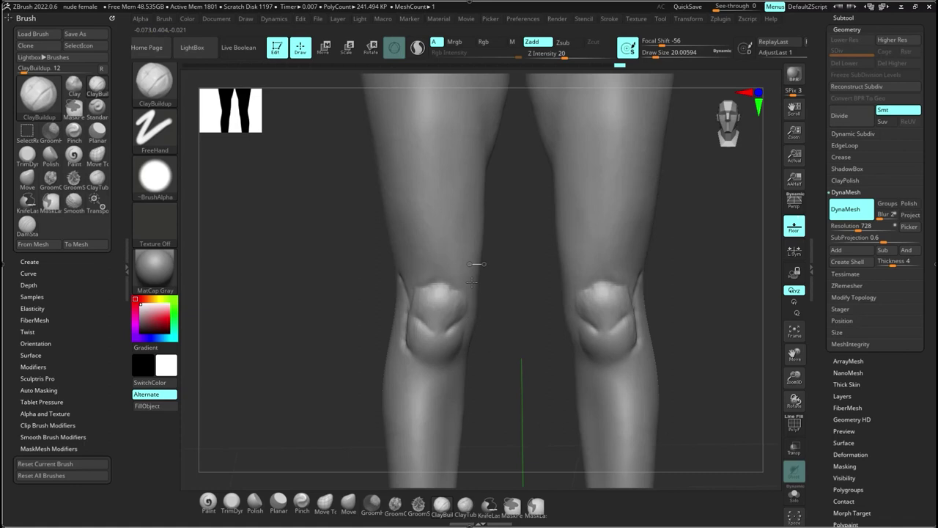
# Step: Build up and smooth the lower thighs and the backs of the legs with ClayBuildup at a draw size of about 41
pyautogui.moveTo(473, 283)
pyautogui.keyDown('shift'); pyautogui.mouseDown(button='right')
pyautogui.moveTo(477, 271)
pyautogui.moveTo(440, 249)
pyautogui.mouseUp(button='right'); pyautogui.keyUp('shift')
pyautogui.moveTo(409, 282); pyautogui.dragTo(425, 212)
pyautogui.moveTo(424, 212); pyautogui.dragTo(410, 212, button='right')
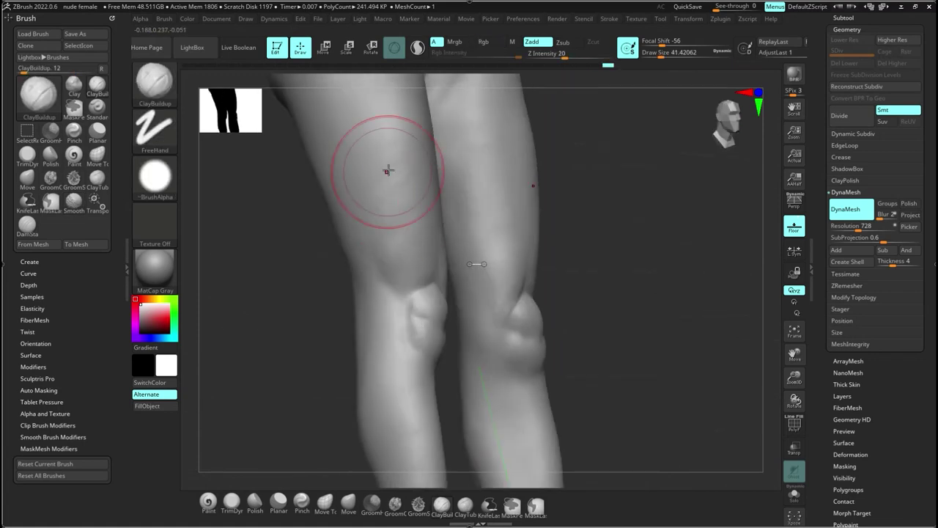
pyautogui.moveTo(388, 170)
pyautogui.keyDown('shift'); pyautogui.mouseDown()
pyautogui.moveTo(381, 191)
pyautogui.moveTo(415, 204)
pyautogui.mouseUp(); pyautogui.keyUp('shift')
pyautogui.moveTo(415, 205)
pyautogui.mouseDown(button='right')
pyautogui.moveTo(473, 325)
pyautogui.moveTo(477, 267)
pyautogui.moveTo(498, 255)
pyautogui.mouseUp(button='right')
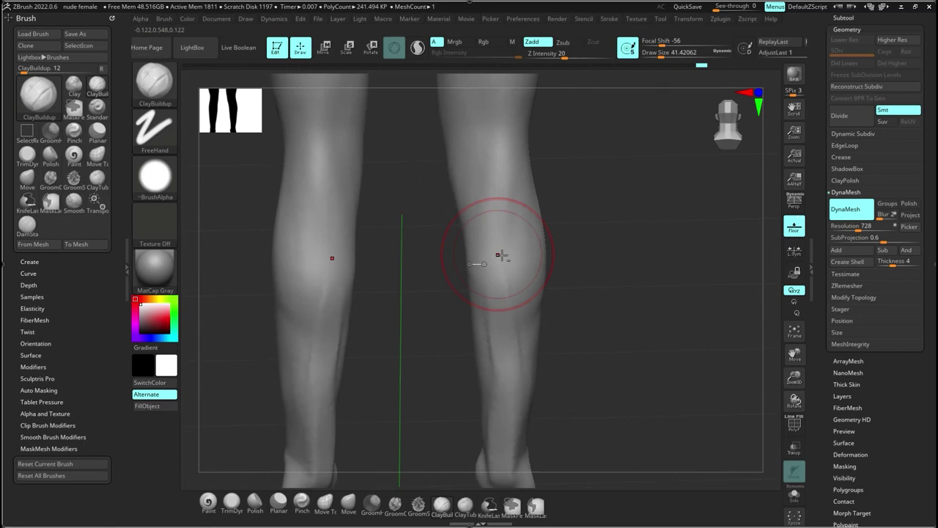
pyautogui.moveTo(505, 414)
pyautogui.keyDown('alt'); pyautogui.mouseDown(button='right')
pyautogui.moveTo(506, 327)
pyautogui.moveTo(553, 288)
pyautogui.moveTo(523, 331)
pyautogui.moveTo(543, 243)
pyautogui.moveTo(569, 272)
pyautogui.moveTo(549, 345)
pyautogui.moveTo(553, 263)
pyautogui.moveTo(606, 312)
pyautogui.moveTo(572, 337)
pyautogui.moveTo(508, 257)
pyautogui.moveTo(541, 232)
pyautogui.moveTo(549, 287)
pyautogui.moveTo(565, 230)
pyautogui.moveTo(538, 289)
pyautogui.moveTo(599, 307)
pyautogui.moveTo(490, 216)
pyautogui.mouseUp(button='right'); pyautogui.keyUp('alt')
pyautogui.moveTo(513, 272); pyautogui.dragTo(490, 287)
# Step: Add and smooth volume above and beside the kneecaps with ClayBuildup at a draw size of about 17
pyautogui.moveTo(486, 300)
pyautogui.keyDown('ctrl'); pyautogui.mouseDown(button='right')
pyautogui.moveTo(483, 341)
pyautogui.moveTo(455, 224)
pyautogui.mouseUp(button='right'); pyautogui.keyUp('ctrl')
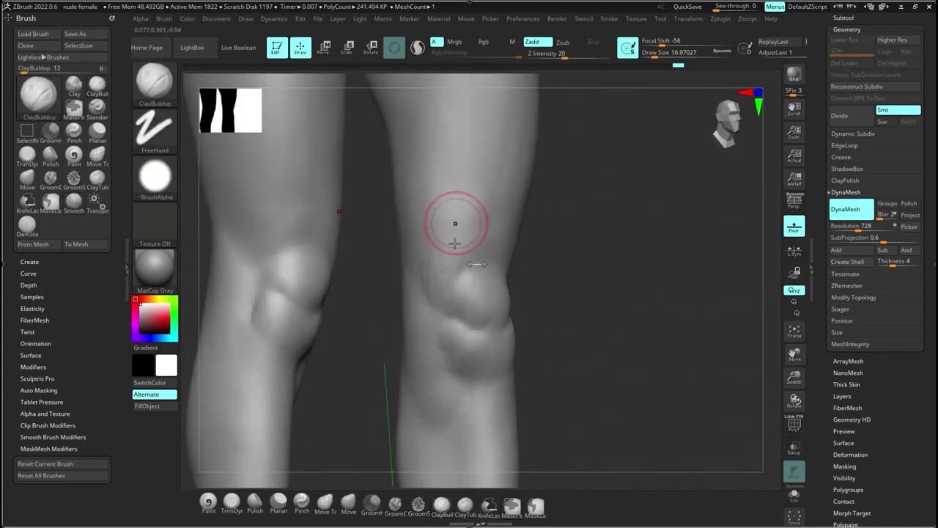
pyautogui.moveTo(455, 243); pyautogui.dragTo(436, 264)
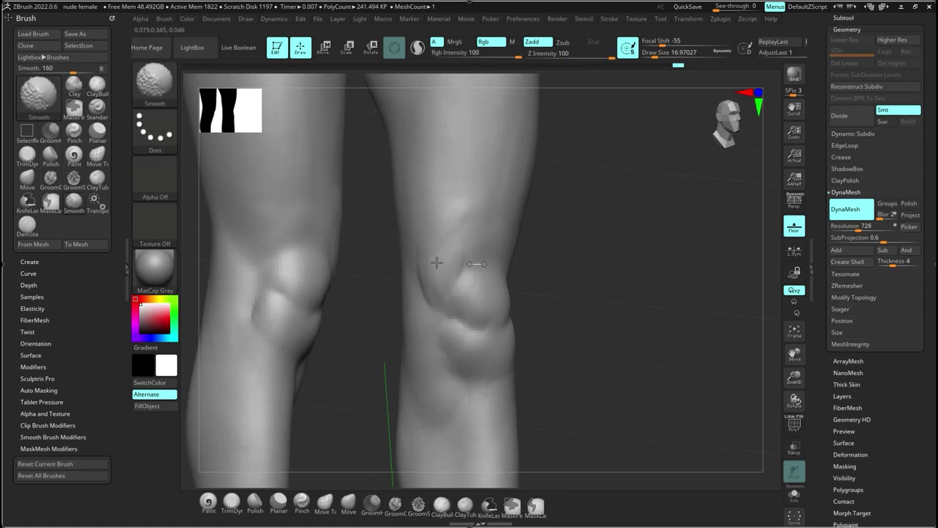
pyautogui.keyDown('shift'); pyautogui.moveTo(436, 264); pyautogui.dragTo(499, 271, button='right'); pyautogui.keyUp('shift')
pyautogui.moveTo(499, 272); pyautogui.dragTo(494, 293)
pyautogui.moveTo(516, 251); pyautogui.dragTo(535, 257, button='right')
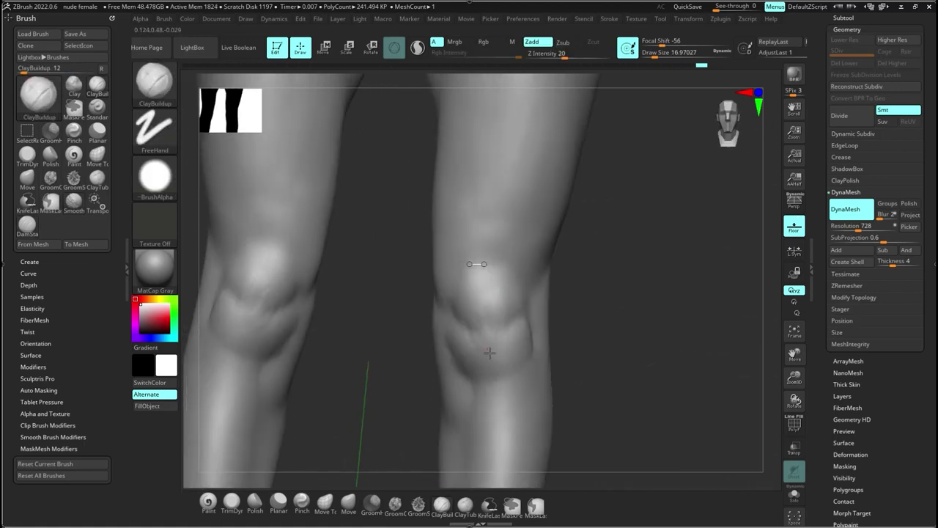
# Step: Shape the pad just below the kneecap with ClayBuildup and smooth its transition into the kneecap
pyautogui.moveTo(488, 345); pyautogui.dragTo(502, 336)
pyautogui.keyDown('shift'); pyautogui.moveTo(503, 304); pyautogui.dragTo(506, 292); pyautogui.keyUp('shift')
pyautogui.keyDown('ctrl'); pyautogui.click(565, 313); pyautogui.keyUp('ctrl')
pyautogui.keyDown('ctrl'); pyautogui.click(561, 251); pyautogui.keyUp('ctrl')
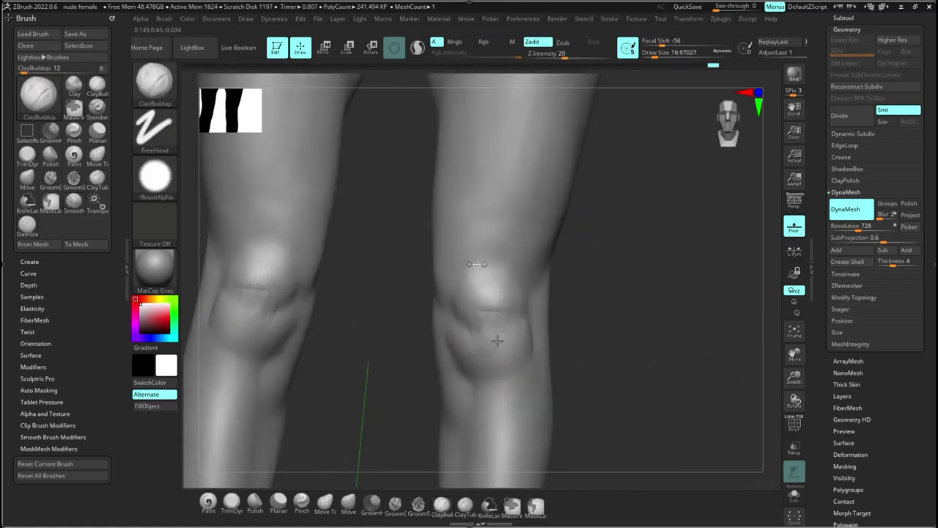
# Step: Smooth the form beside and just below the kneecap, checking the knees from the side and the front
pyautogui.keyDown('ctrl'); pyautogui.click(565, 266); pyautogui.keyUp('ctrl')
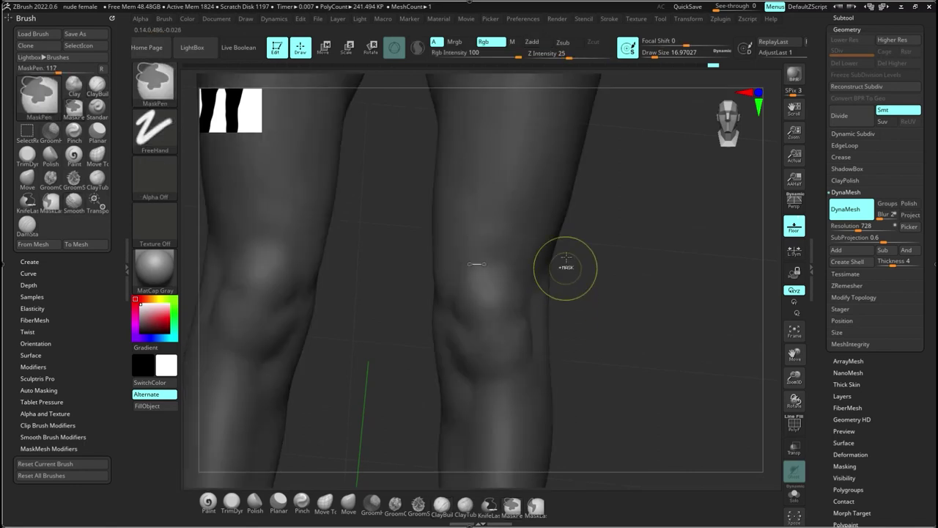
pyautogui.keyDown('ctrl'); pyautogui.click(601, 298); pyautogui.keyUp('ctrl')
pyautogui.keyDown('ctrl'); pyautogui.moveTo(598, 183); pyautogui.dragTo(645, 220, button='right'); pyautogui.keyUp('ctrl')
pyautogui.keyDown('ctrl'); pyautogui.moveTo(646, 220); pyautogui.dragTo(513, 344, button='right'); pyautogui.keyUp('ctrl')
pyautogui.moveTo(513, 345)
pyautogui.mouseDown(button='right')
pyautogui.moveTo(554, 328)
pyautogui.moveTo(486, 356)
pyautogui.mouseUp(button='right')
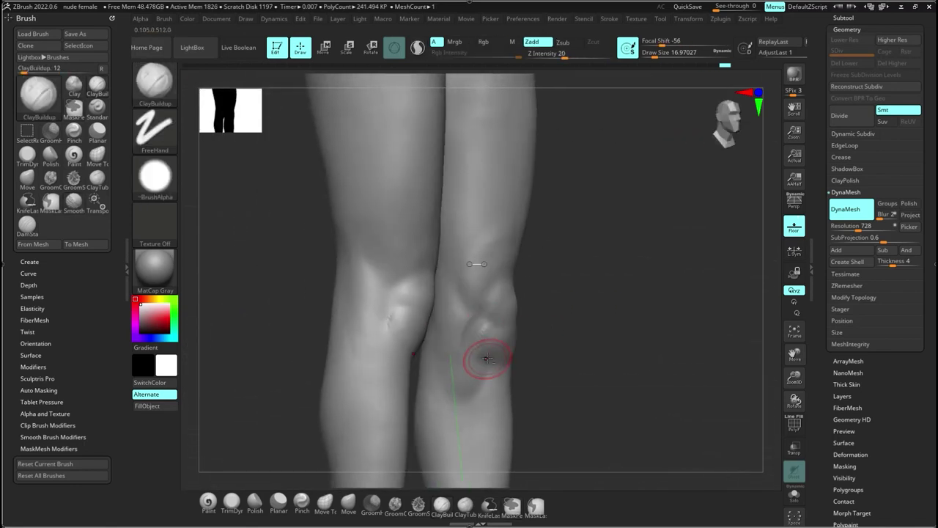
pyautogui.keyDown('shift'); pyautogui.moveTo(486, 356); pyautogui.dragTo(501, 335); pyautogui.keyUp('shift')
pyautogui.moveTo(501, 335)
pyautogui.keyDown('shift'); pyautogui.mouseDown(button='right')
pyautogui.moveTo(530, 369)
pyautogui.moveTo(615, 308)
pyautogui.mouseUp(button='right'); pyautogui.keyUp('shift')
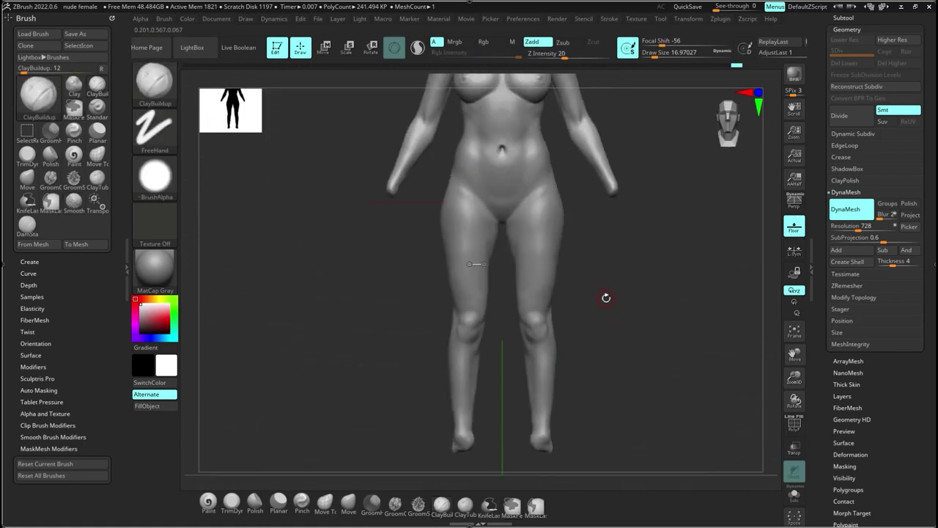
# Step: Toggle the visibility of the Female Base Mesh reference subtool to compare its legs with the sculpt, leaving the reference hidden
pyautogui.moveTo(836, 87); pyautogui.dragTo(836, 249)
pyautogui.click(844, 181)
pyautogui.click(917, 93)
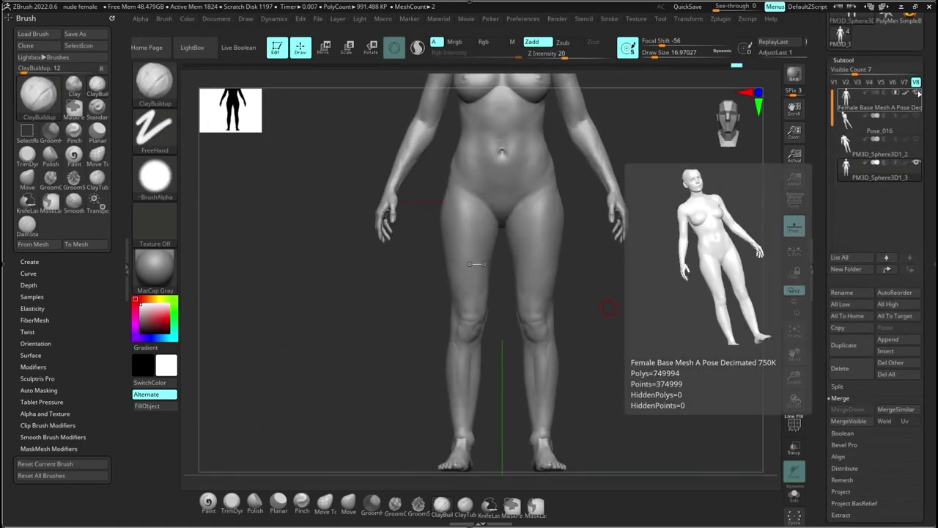
pyautogui.click(919, 94)
pyautogui.click(918, 95)
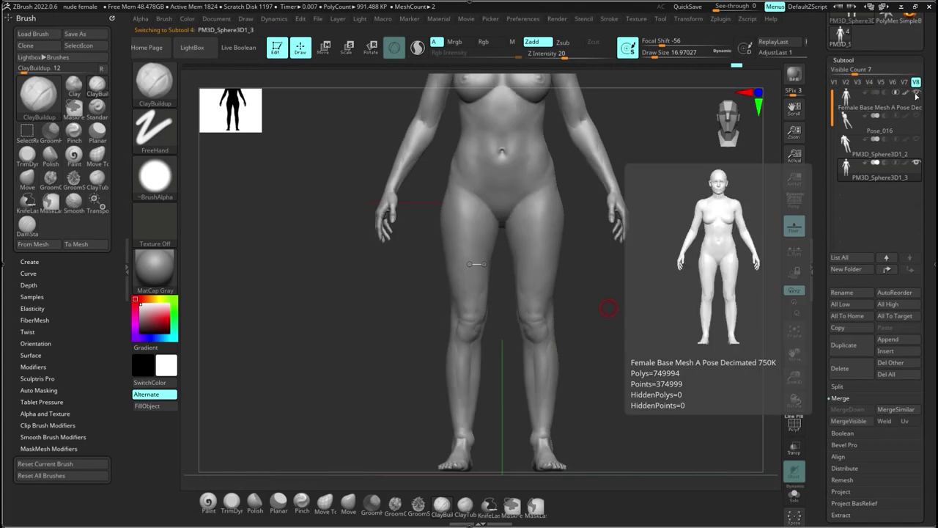
pyautogui.click(916, 96)
# Step: Build up the tendon volumes at the backs of the knees with ClayBuildup at a draw size of about 25
pyautogui.press('b')
pyautogui.press('m')
pyautogui.press('v')
pyautogui.moveTo(555, 371)
pyautogui.mouseDown(button='right')
pyautogui.moveTo(559, 318)
pyautogui.moveTo(577, 358)
pyautogui.mouseUp(button='right')
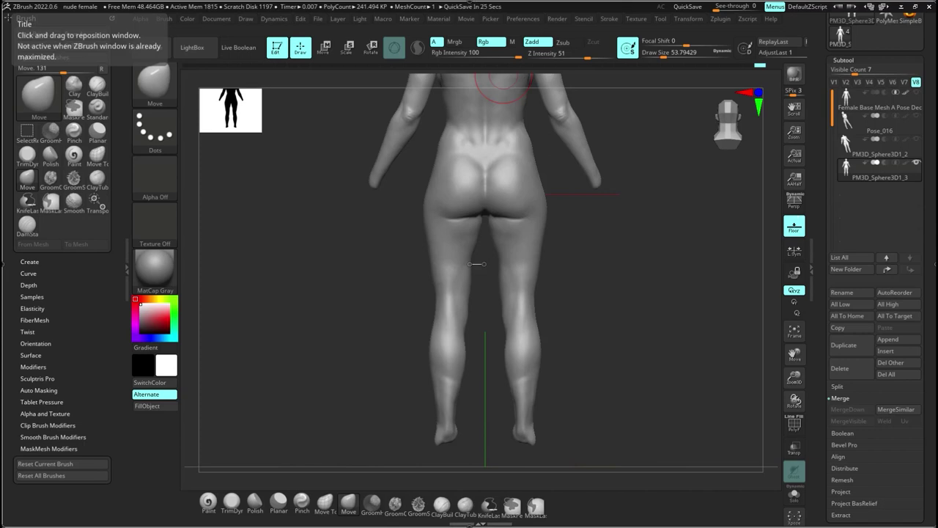
pyautogui.keyDown('ctrl'); pyautogui.moveTo(553, 313); pyautogui.dragTo(513, 260, button='right'); pyautogui.keyUp('ctrl')
pyautogui.press('b')
pyautogui.press('c')
pyautogui.press('b')
pyautogui.press('s')
pyautogui.moveTo(513, 260); pyautogui.dragTo(522, 261)
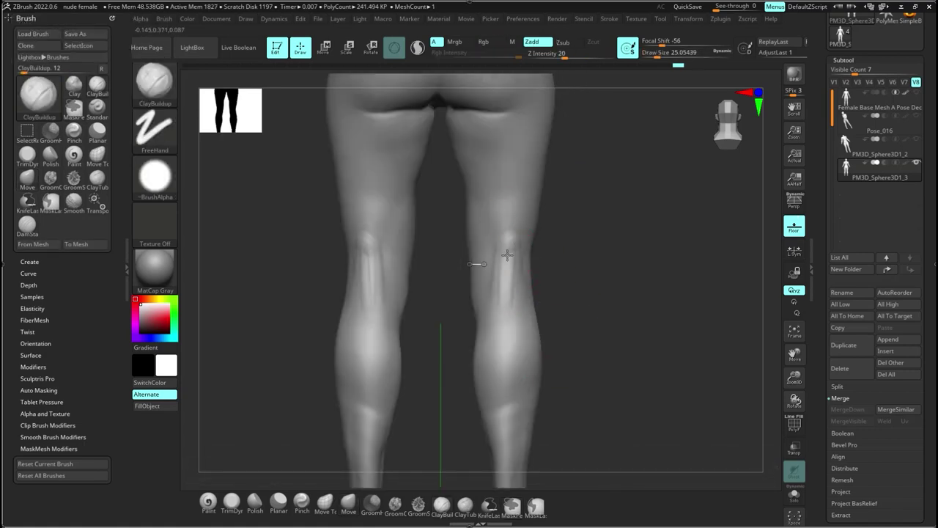
pyautogui.keyDown('alt'); pyautogui.moveTo(529, 283); pyautogui.dragTo(509, 261, button='right'); pyautogui.keyUp('alt')
# Step: Carve the creases along both sides of the tendons behind the knees with DamStandard and switch to the Move brush
pyautogui.press('b')
pyautogui.press('d')
pyautogui.press('s')
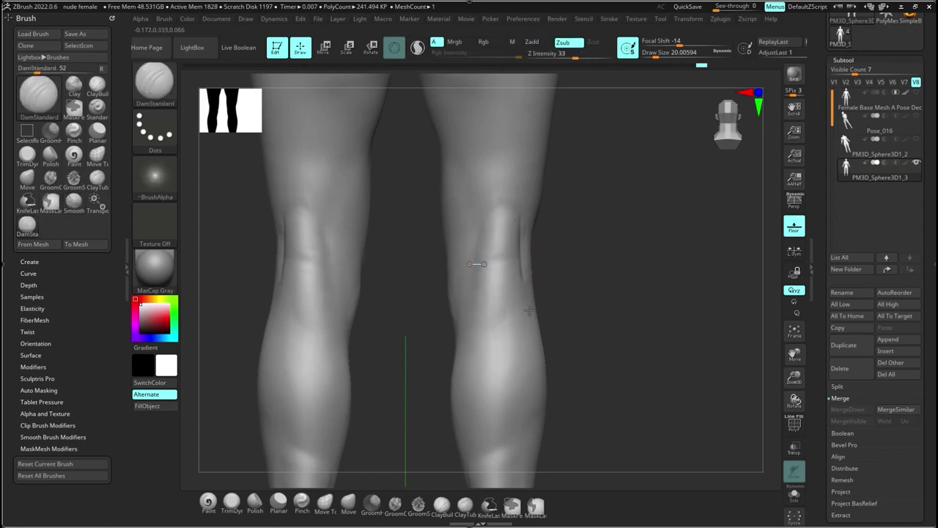
pyautogui.press('s')
pyautogui.click(477, 260)
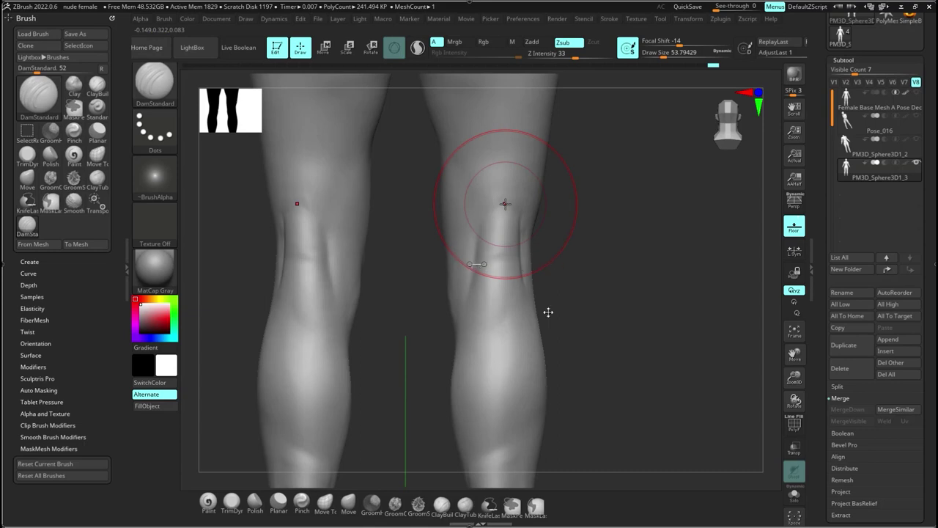
pyautogui.press('b')
pyautogui.press('m')
pyautogui.press('v')
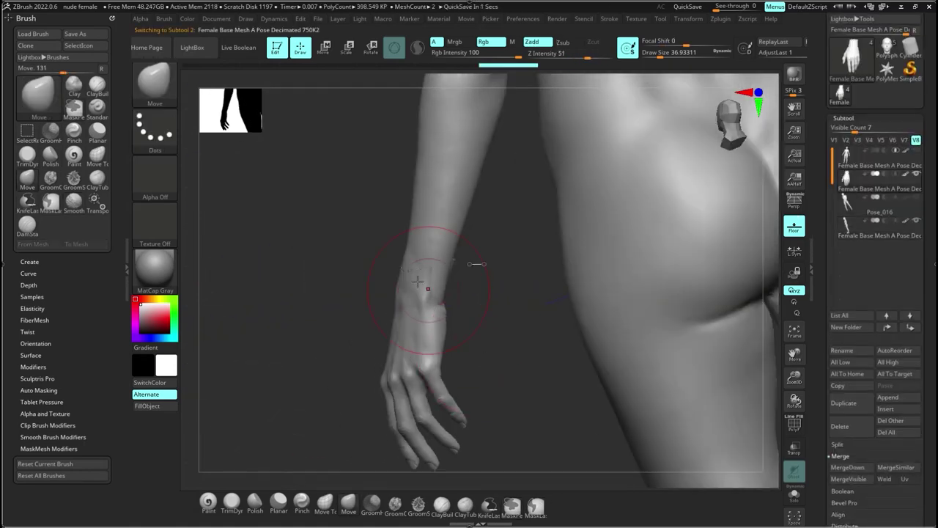
# Step: Merge the two visible body subtools into one mesh and turn it into a DynaMesh at a resolution of 872
pyautogui.moveTo(418, 282); pyautogui.dragTo(600, 220, button='right')
pyautogui.moveTo(831, 524); pyautogui.dragTo(832, 385)
pyautogui.click(846, 442)
pyautogui.click(843, 203)
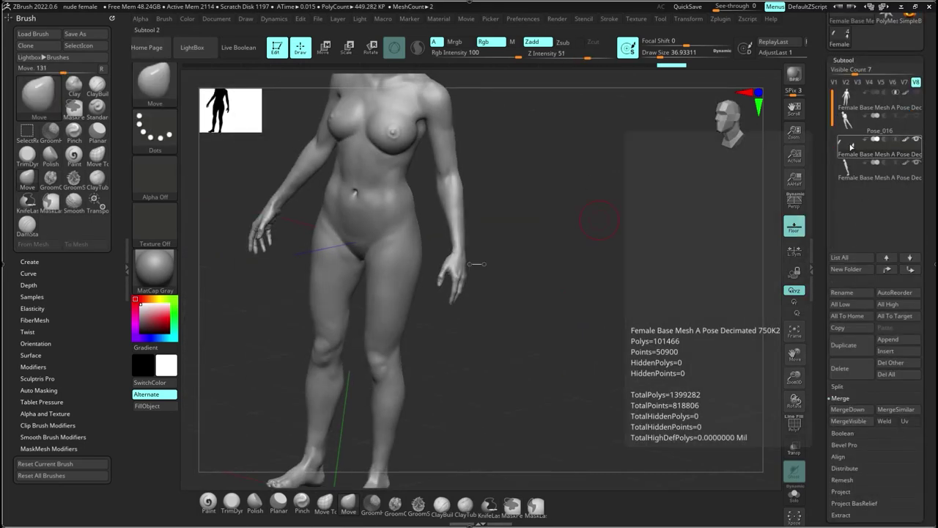
pyautogui.click(846, 192)
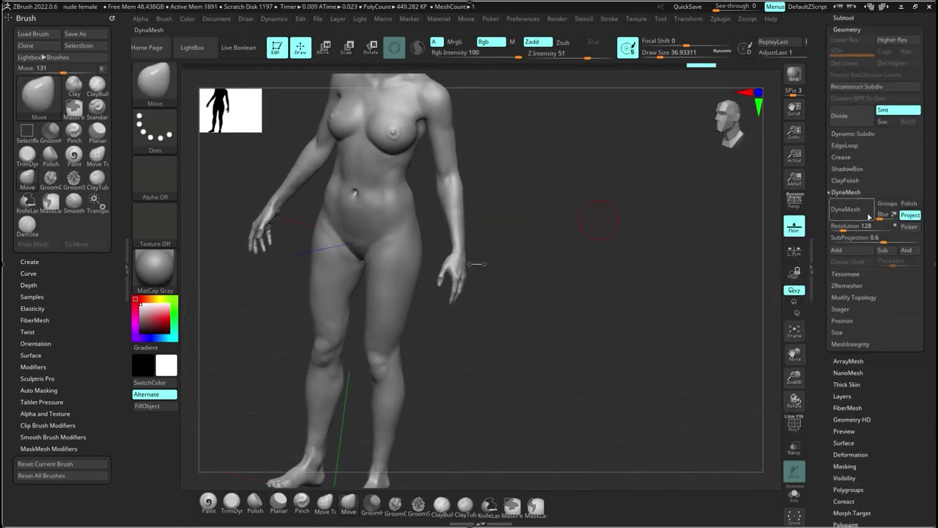
pyautogui.click(852, 210)
pyautogui.click(863, 227)
pyautogui.write('1000')
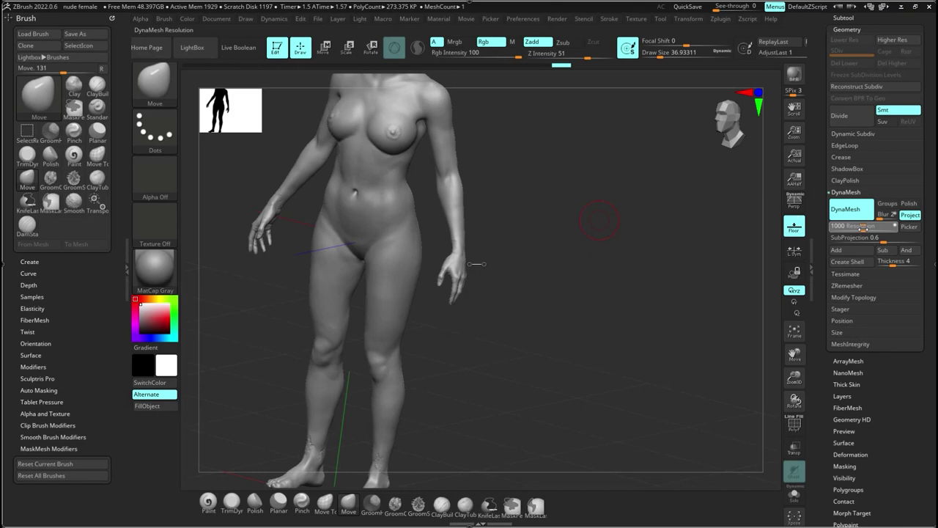
pyautogui.moveTo(863, 227); pyautogui.dragTo(858, 227)
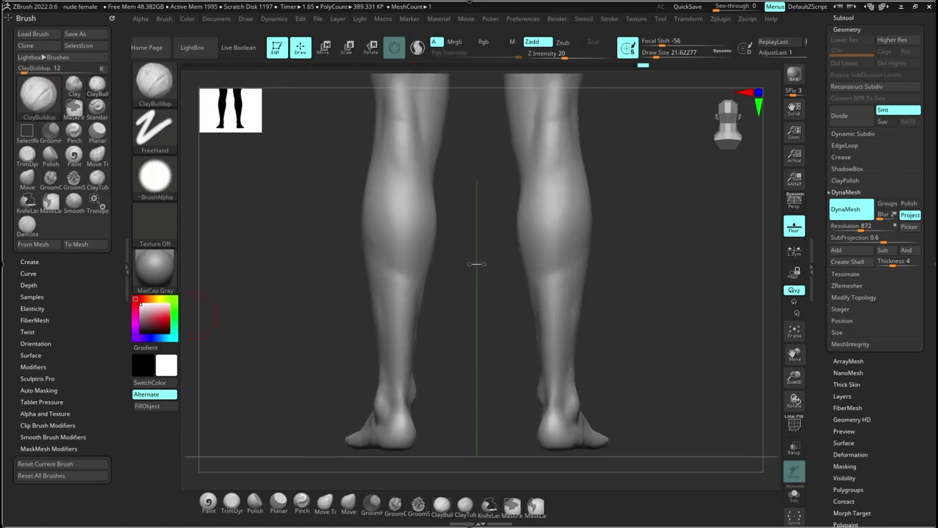
# Step: Isolate the lower legs and one leg in turn with SelectLasso, showing the whole body again after each
pyautogui.moveTo(192, 316)
pyautogui.mouseDown()
pyautogui.moveTo(601, 366)
pyautogui.moveTo(639, 271)
pyautogui.moveTo(712, 268)
pyautogui.mouseUp()
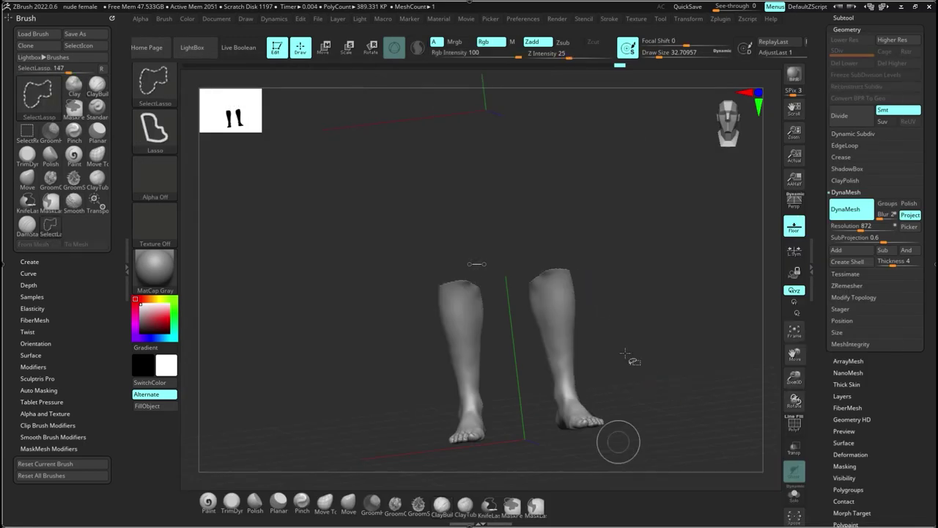
pyautogui.keyDown('ctrl'); pyautogui.keyDown('shift'); pyautogui.click(625, 354); pyautogui.keyUp('shift'); pyautogui.keyUp('ctrl')
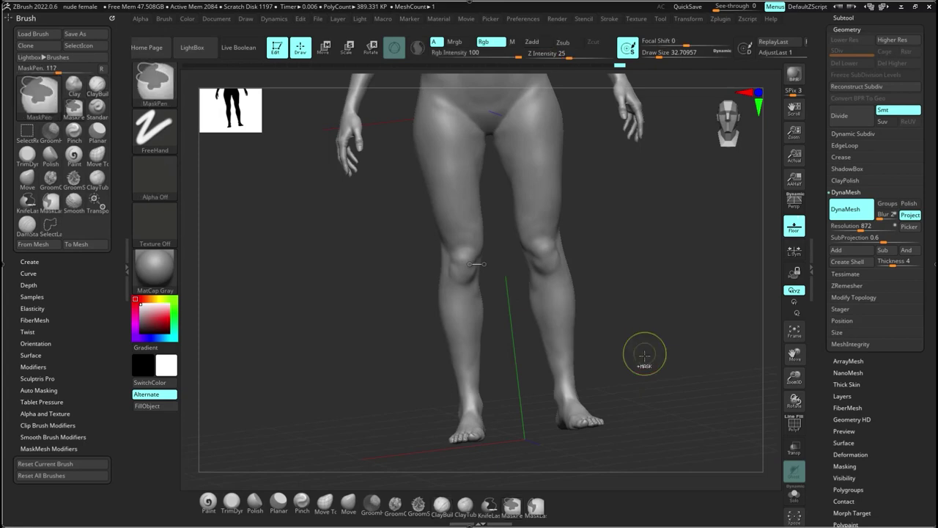
pyautogui.moveTo(645, 356); pyautogui.dragTo(613, 433)
pyautogui.keyDown('ctrl'); pyautogui.keyDown('shift'); pyautogui.moveTo(613, 433); pyautogui.dragTo(668, 321); pyautogui.keyUp('shift'); pyautogui.keyUp('ctrl')
pyautogui.keyDown('ctrl'); pyautogui.keyDown('shift'); pyautogui.click(668, 321); pyautogui.keyUp('shift'); pyautogui.keyUp('ctrl')
pyautogui.keyDown('ctrl'); pyautogui.keyDown('shift'); pyautogui.moveTo(564, 267); pyautogui.dragTo(552, 311); pyautogui.keyUp('shift'); pyautogui.keyUp('ctrl')
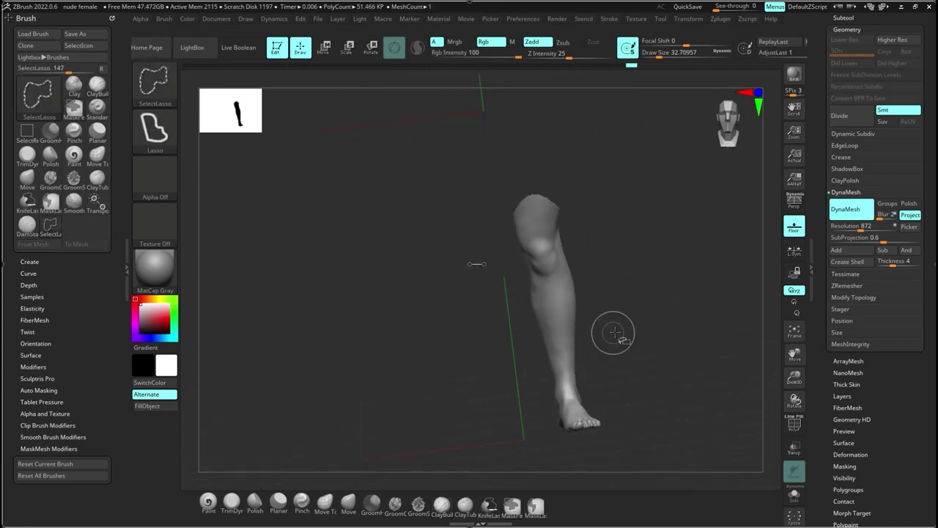
pyautogui.keyDown('ctrl'); pyautogui.keyDown('shift'); pyautogui.click(615, 333); pyautogui.keyUp('shift'); pyautogui.keyUp('ctrl')
# Step: Isolate one leg with SelectLasso, invert the visibility to hide it, and bring the whole body back
pyautogui.moveTo(649, 404)
pyautogui.keyDown('ctrl'); pyautogui.keyDown('shift'); pyautogui.mouseDown()
pyautogui.moveTo(597, 235)
pyautogui.moveTo(507, 335)
pyautogui.mouseUp(); pyautogui.keyUp('shift'); pyautogui.keyUp('ctrl')
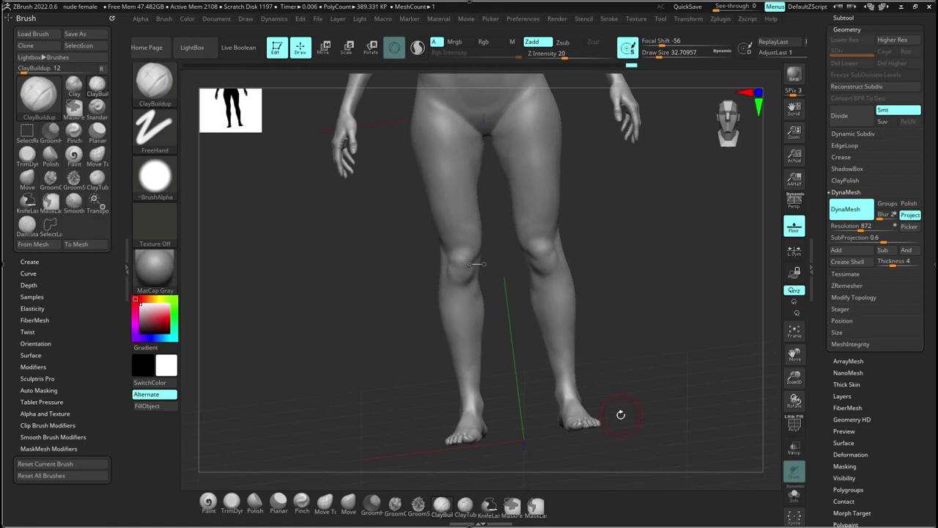
pyautogui.keyDown('ctrl'); pyautogui.keyDown('shift'); pyautogui.moveTo(621, 415); pyautogui.dragTo(614, 438); pyautogui.keyUp('shift'); pyautogui.keyUp('ctrl')
pyautogui.keyDown('ctrl'); pyautogui.keyDown('shift'); pyautogui.click(630, 332); pyautogui.keyUp('shift'); pyautogui.keyUp('ctrl')
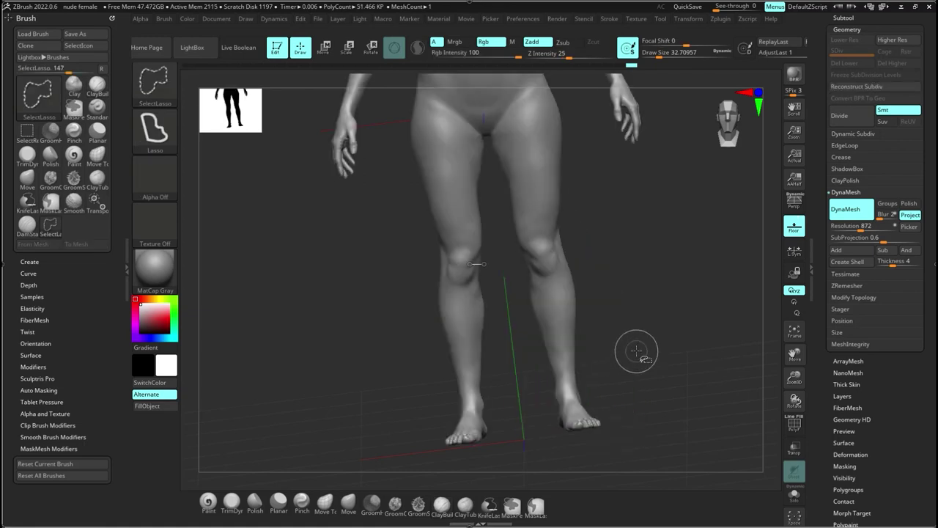
pyautogui.keyDown('ctrl'); pyautogui.keyDown('shift'); pyautogui.moveTo(649, 409); pyautogui.dragTo(568, 462); pyautogui.keyUp('shift'); pyautogui.keyUp('ctrl')
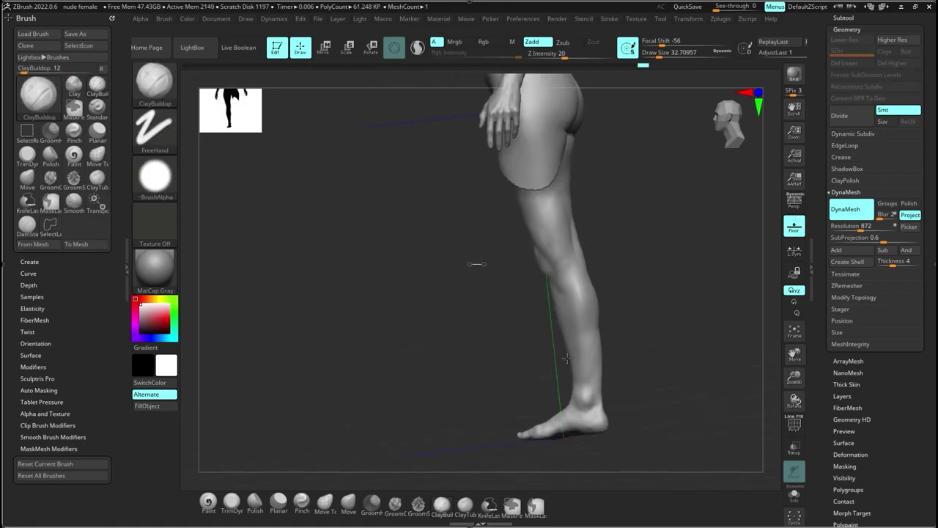
pyautogui.moveTo(566, 358); pyautogui.dragTo(609, 355)
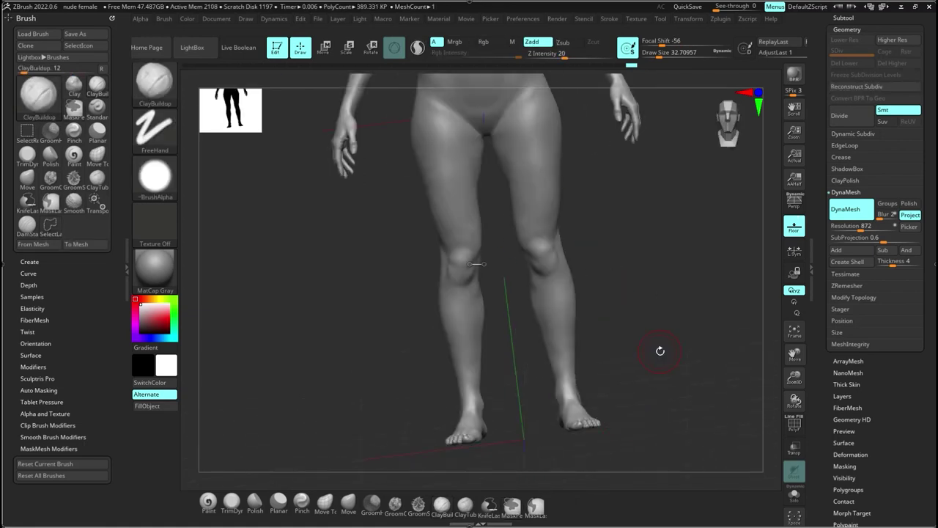
pyautogui.moveTo(661, 351); pyautogui.dragTo(666, 347)
pyautogui.moveTo(643, 354)
pyautogui.keyDown('ctrl'); pyautogui.keyDown('shift'); pyautogui.mouseDown()
pyautogui.moveTo(505, 329)
pyautogui.moveTo(527, 377)
pyautogui.mouseUp(); pyautogui.keyUp('shift'); pyautogui.keyUp('ctrl')
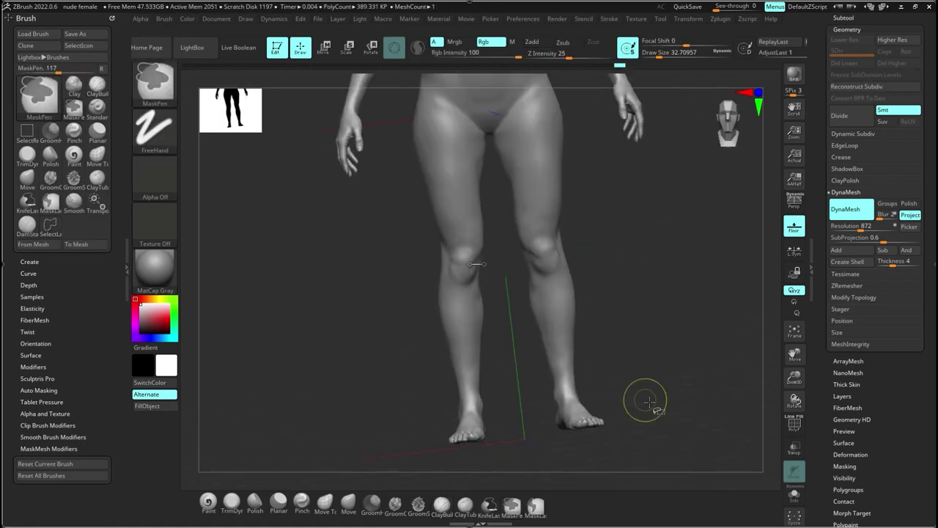
pyautogui.press('b')
pyautogui.click(653, 359)
pyautogui.click(653, 377)
pyautogui.moveTo(660, 387)
pyautogui.keyDown('ctrl'); pyautogui.keyDown('shift'); pyautogui.mouseDown()
pyautogui.moveTo(544, 441)
pyautogui.moveTo(626, 354)
pyautogui.mouseUp(); pyautogui.keyUp('shift'); pyautogui.keyUp('ctrl')
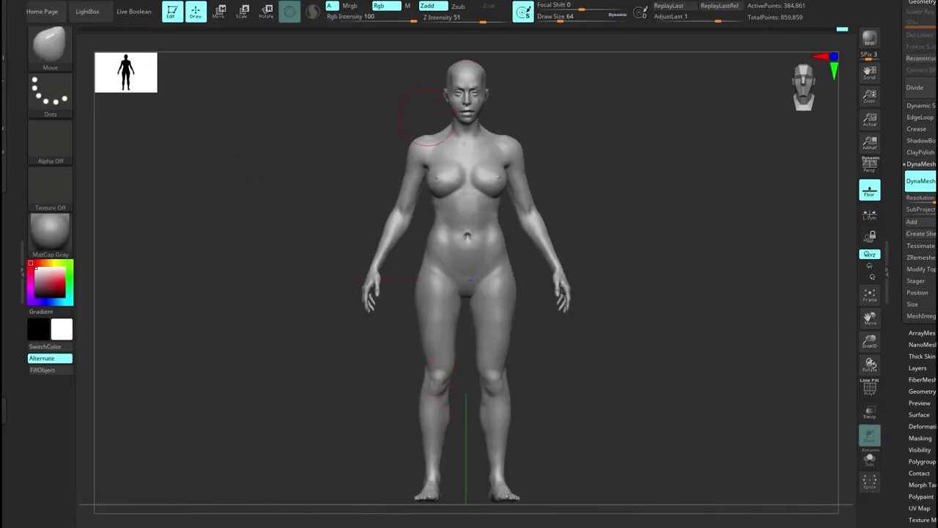
# Step: Browse the LightBox projects and open ZSphere man2.ZPR
pyautogui.click(88, 11)
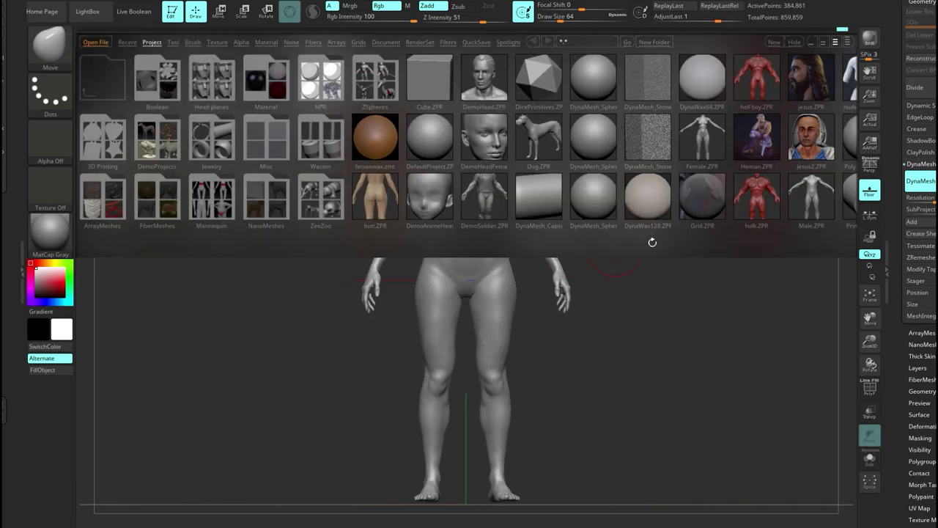
pyautogui.moveTo(722, 197); pyautogui.dragTo(459, 141)
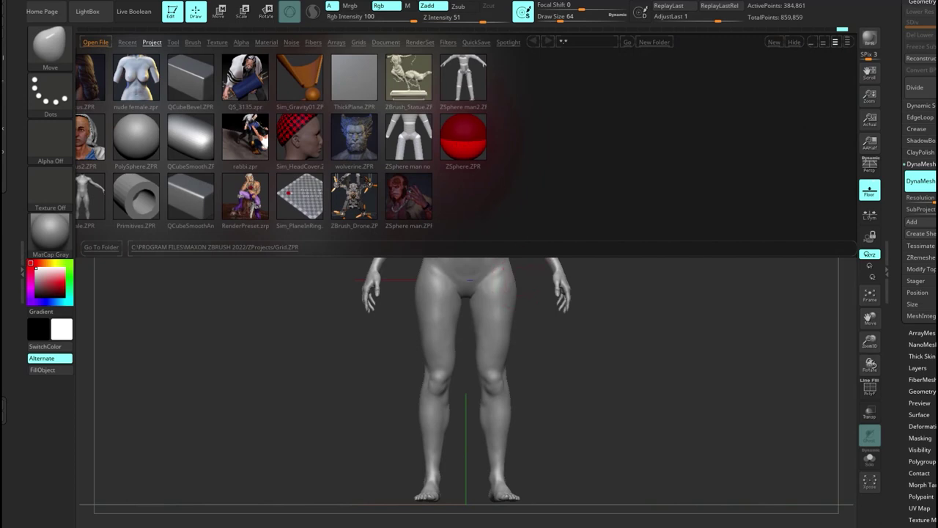
pyautogui.doubleClick(467, 74)
pyautogui.click(503, 301)
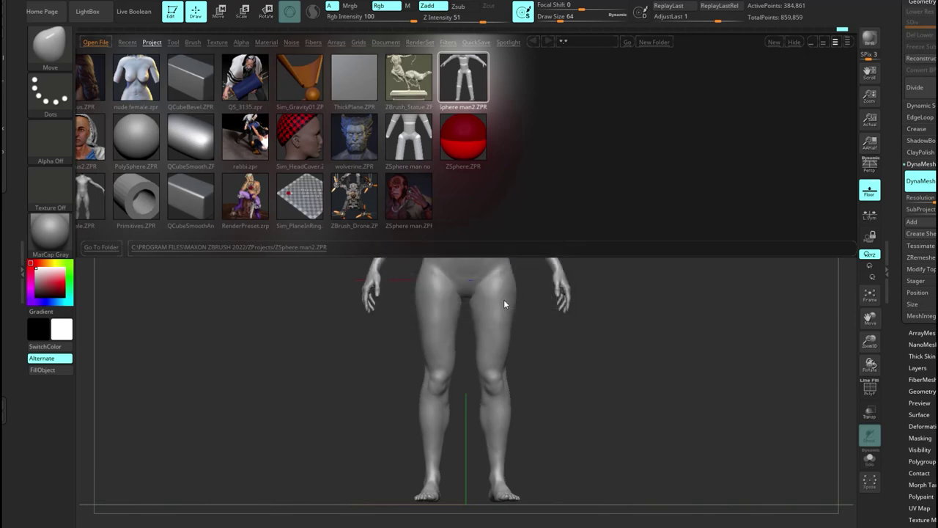
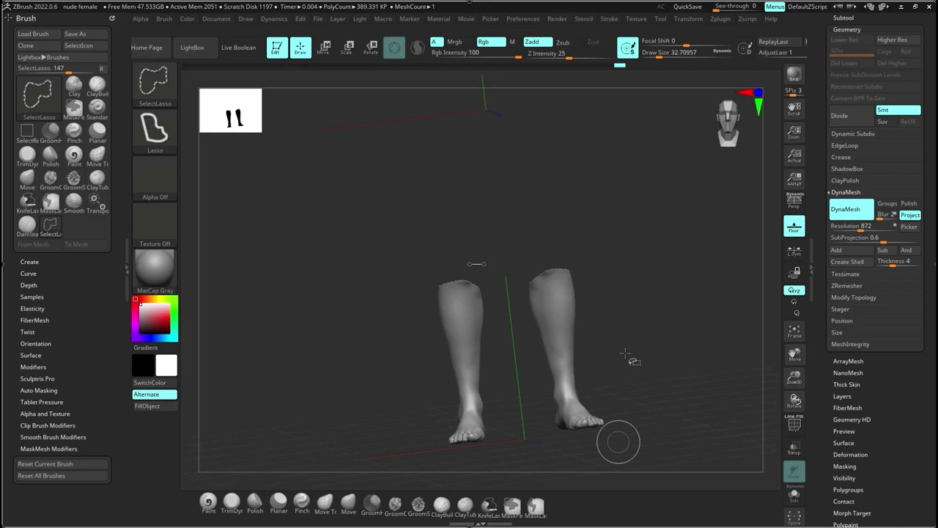
# Step: Isolate both legs from the upper thigh down with SelectLasso, restore the body, and hide only one leg
pyautogui.hotkey('ctrl', 'shift', 'z')
pyautogui.hotkey('ctrl', 'shift', 'z')
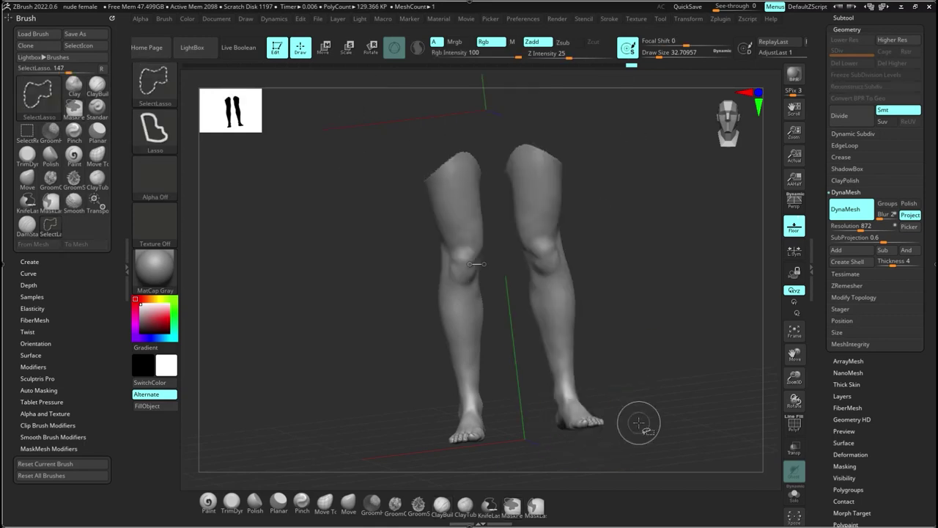
pyautogui.keyDown('ctrl'); pyautogui.keyDown('shift'); pyautogui.click(638, 366); pyautogui.keyUp('shift'); pyautogui.keyUp('ctrl')
pyautogui.moveTo(505, 147)
pyautogui.keyDown('ctrl'); pyautogui.keyDown('shift'); pyautogui.mouseDown()
pyautogui.moveTo(645, 352)
pyautogui.moveTo(632, 461)
pyautogui.moveTo(639, 423)
pyautogui.mouseUp(); pyautogui.keyUp('shift'); pyautogui.keyUp('ctrl')
pyautogui.keyDown('ctrl'); pyautogui.keyDown('shift'); pyautogui.click(663, 377); pyautogui.keyUp('shift'); pyautogui.keyUp('ctrl')
pyautogui.moveTo(663, 377)
pyautogui.mouseDown()
pyautogui.moveTo(528, 370)
pyautogui.moveTo(644, 369)
pyautogui.moveTo(620, 381)
pyautogui.moveTo(668, 335)
pyautogui.moveTo(569, 360)
pyautogui.moveTo(666, 335)
pyautogui.mouseUp()
pyautogui.keyDown('ctrl'); pyautogui.keyDown('shift'); pyautogui.click(567, 356); pyautogui.keyUp('shift'); pyautogui.keyUp('ctrl')
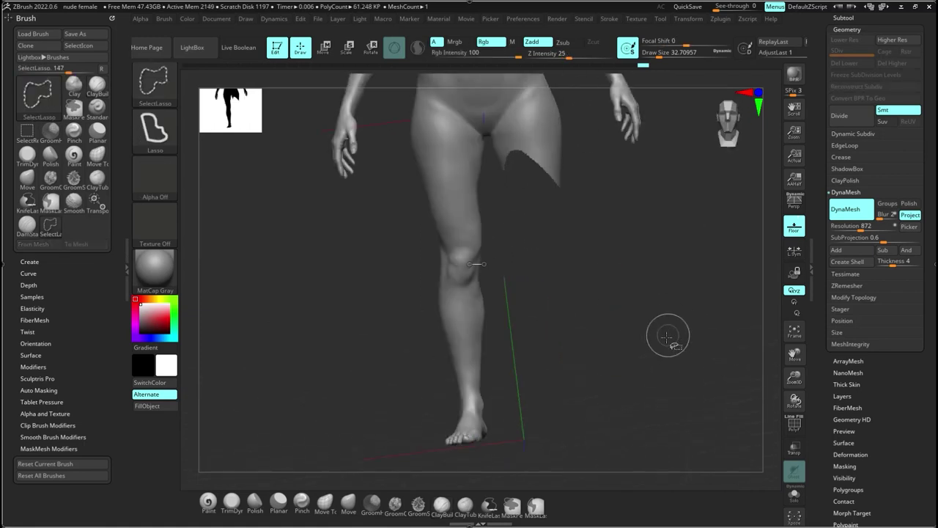
# Step: Show the whole body again and isolate a single leg from the upper thigh down
pyautogui.moveTo(646, 394)
pyautogui.keyDown('ctrl'); pyautogui.keyDown('shift'); pyautogui.mouseDown()
pyautogui.moveTo(566, 198)
pyautogui.moveTo(636, 351)
pyautogui.moveTo(608, 435)
pyautogui.mouseUp(); pyautogui.keyUp('shift'); pyautogui.keyUp('ctrl')
pyautogui.keyDown('ctrl'); pyautogui.keyDown('shift'); pyautogui.click(635, 341); pyautogui.keyUp('shift'); pyautogui.keyUp('ctrl')
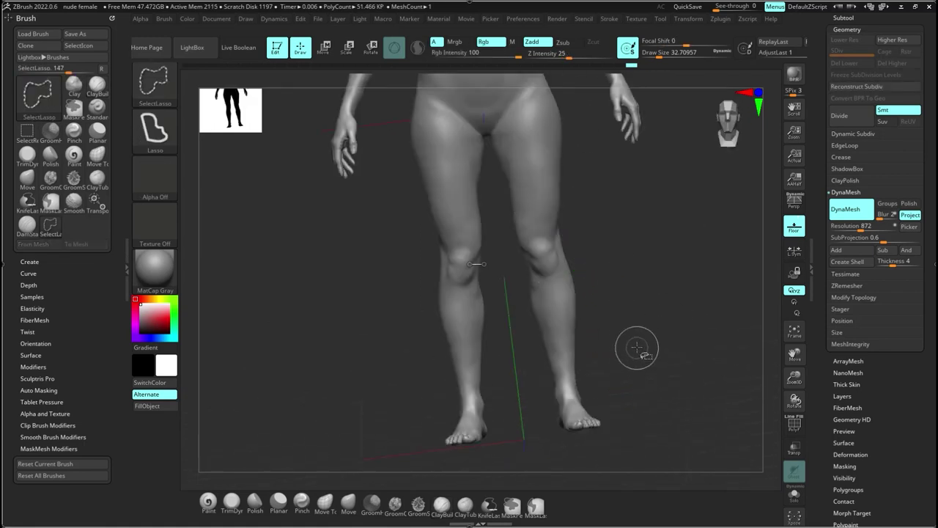
pyautogui.moveTo(541, 168)
pyautogui.keyDown('ctrl'); pyautogui.keyDown('shift'); pyautogui.mouseDown()
pyautogui.moveTo(649, 371)
pyautogui.moveTo(671, 333)
pyautogui.moveTo(664, 327)
pyautogui.mouseUp(); pyautogui.keyUp('shift'); pyautogui.keyUp('ctrl')
pyautogui.hotkey('ctrl', 'z')
pyautogui.hotkey('ctrl', 'z')
pyautogui.hotkey('ctrl', 'z')
pyautogui.hotkey('ctrl', 'z')
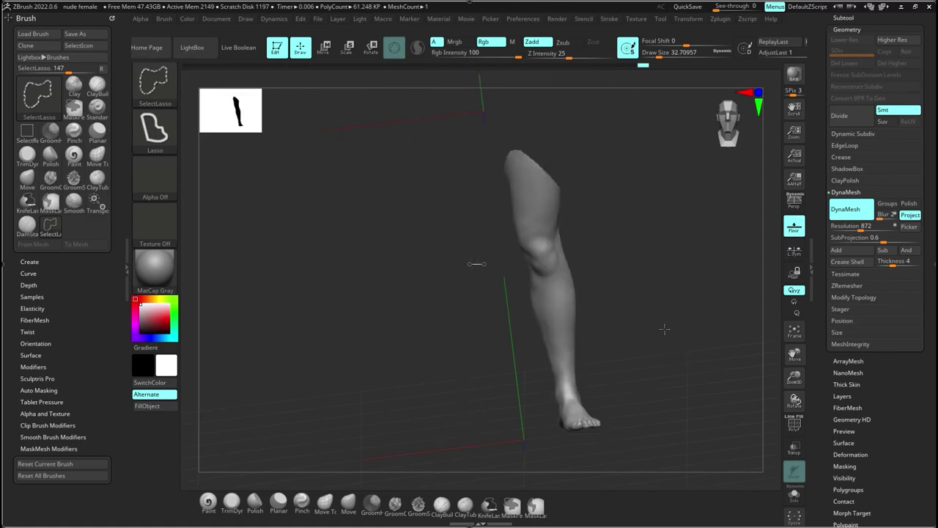
# Step: Isolate both legs from the upper thigh down with SelectLasso and restore the whole body
pyautogui.keyDown('ctrl'); pyautogui.keyDown('shift'); pyautogui.moveTo(628, 426); pyautogui.dragTo(584, 458); pyautogui.keyUp('shift'); pyautogui.keyUp('ctrl')
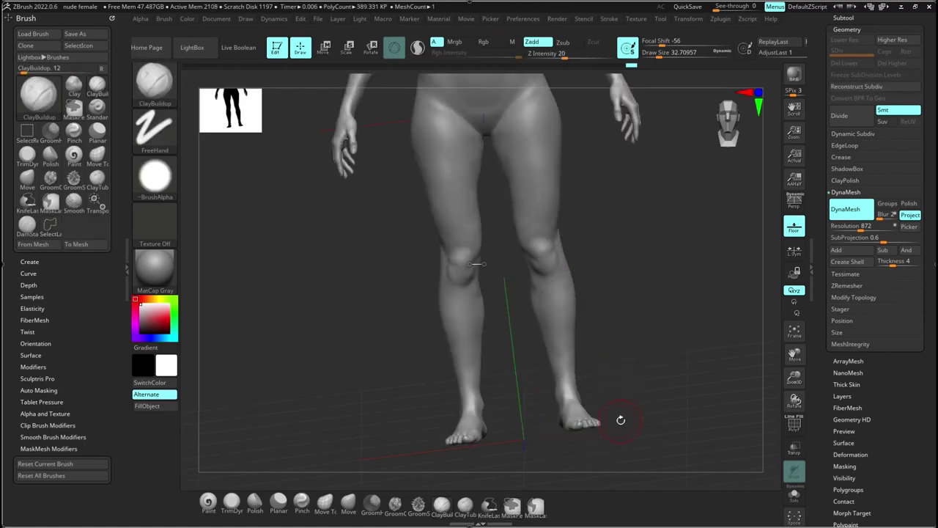
pyautogui.moveTo(660, 349); pyautogui.dragTo(646, 373)
pyautogui.moveTo(520, 128)
pyautogui.keyDown('ctrl'); pyautogui.keyDown('shift'); pyautogui.mouseDown()
pyautogui.moveTo(628, 455)
pyautogui.moveTo(528, 462)
pyautogui.moveTo(630, 458)
pyautogui.mouseUp(); pyautogui.keyUp('shift'); pyautogui.keyUp('ctrl')
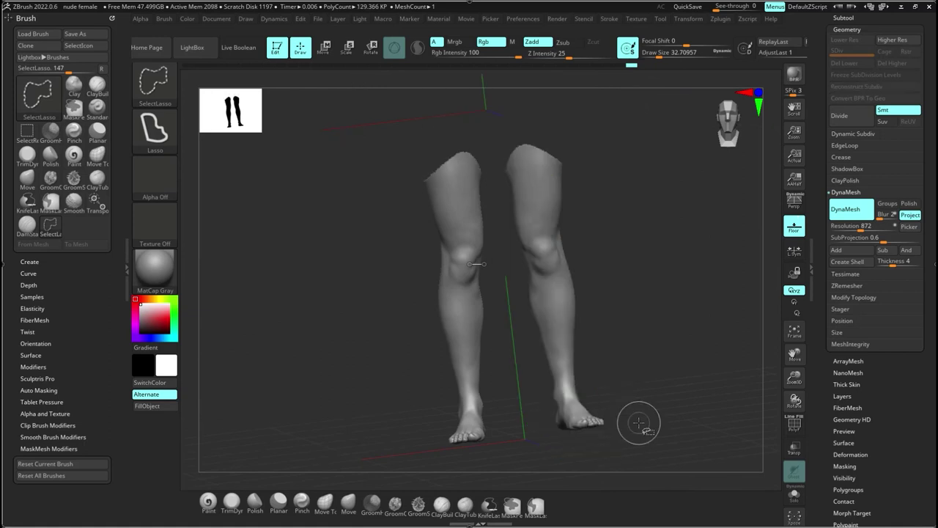
pyautogui.keyDown('ctrl'); pyautogui.keyDown('shift'); pyautogui.click(663, 377); pyautogui.keyUp('shift'); pyautogui.keyUp('ctrl')
pyautogui.moveTo(662, 352)
pyautogui.mouseDown()
pyautogui.moveTo(558, 399)
pyautogui.moveTo(660, 352)
pyautogui.mouseUp()
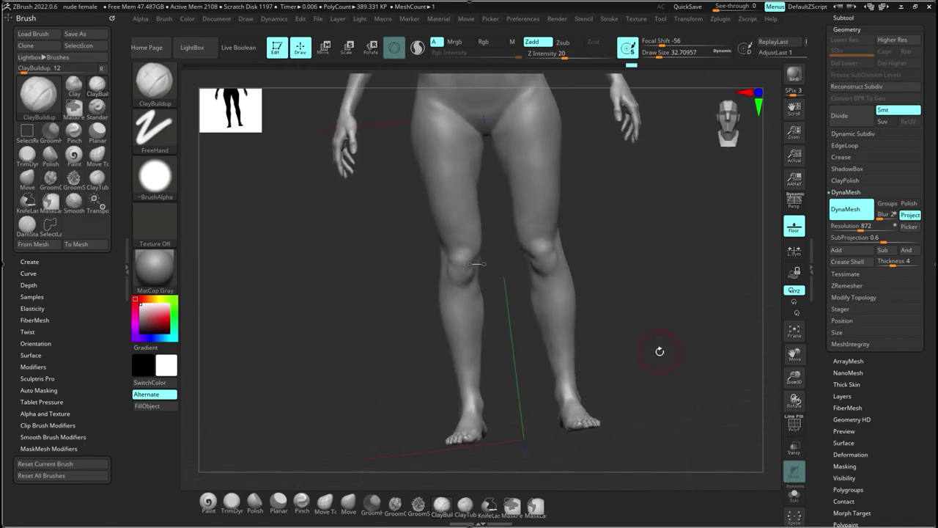
# Step: Isolate one leg from just above the knee down to the foot with SelectLasso
pyautogui.moveTo(621, 415)
pyautogui.keyDown('ctrl'); pyautogui.keyDown('shift'); pyautogui.mouseDown()
pyautogui.moveTo(517, 192)
pyautogui.moveTo(609, 434)
pyautogui.mouseUp(); pyautogui.keyUp('shift'); pyautogui.keyUp('ctrl')
pyautogui.keyDown('ctrl'); pyautogui.keyDown('shift'); pyautogui.click(620, 417); pyautogui.keyUp('shift'); pyautogui.keyUp('ctrl')
pyautogui.press('ctrl')
pyautogui.moveTo(620, 415)
pyautogui.keyDown('ctrl'); pyautogui.keyDown('shift'); pyautogui.mouseDown()
pyautogui.moveTo(569, 228)
pyautogui.moveTo(505, 433)
pyautogui.moveTo(609, 433)
pyautogui.mouseUp(); pyautogui.keyUp('shift'); pyautogui.keyUp('ctrl')
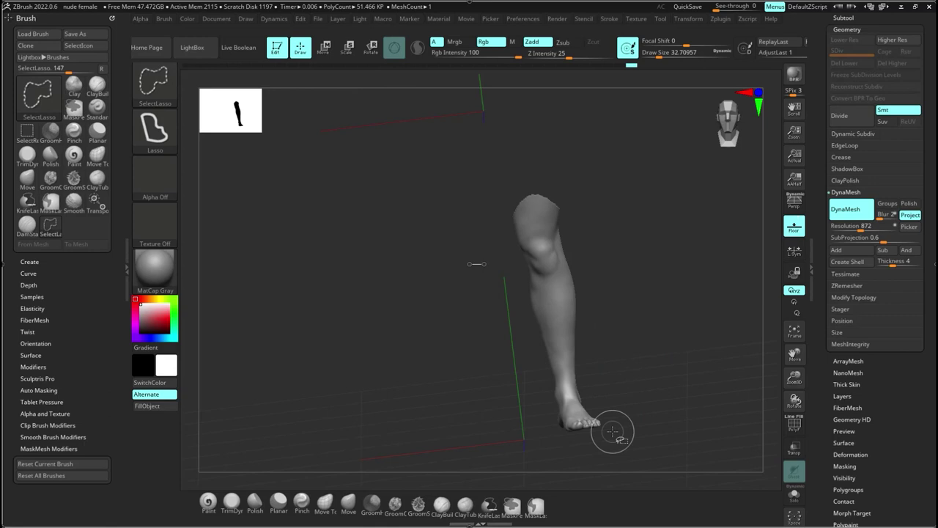
# Step: Toggle the visibility of one leg with SelectLasso again and restore the whole body
pyautogui.keyDown('ctrl'); pyautogui.keyDown('shift'); pyautogui.click(637, 354); pyautogui.keyUp('shift'); pyautogui.keyUp('ctrl')
pyautogui.moveTo(647, 403)
pyautogui.keyDown('ctrl'); pyautogui.keyDown('shift'); pyautogui.mouseDown()
pyautogui.moveTo(503, 239)
pyautogui.moveTo(645, 387)
pyautogui.moveTo(565, 195)
pyautogui.moveTo(520, 153)
pyautogui.moveTo(642, 385)
pyautogui.moveTo(667, 337)
pyautogui.moveTo(602, 361)
pyautogui.mouseUp(); pyautogui.keyUp('shift'); pyautogui.keyUp('ctrl')
pyautogui.keyDown('ctrl'); pyautogui.keyDown('shift'); pyautogui.click(619, 436); pyautogui.keyUp('shift'); pyautogui.keyUp('ctrl')
pyautogui.moveTo(602, 361)
pyautogui.mouseDown(button='right')
pyautogui.moveTo(593, 316)
pyautogui.moveTo(583, 419)
pyautogui.moveTo(590, 302)
pyautogui.moveTo(597, 326)
pyautogui.moveTo(667, 338)
pyautogui.mouseUp(button='right')
pyautogui.keyDown('ctrl'); pyautogui.keyDown('shift'); pyautogui.click(666, 338); pyautogui.keyUp('shift'); pyautogui.keyUp('ctrl')
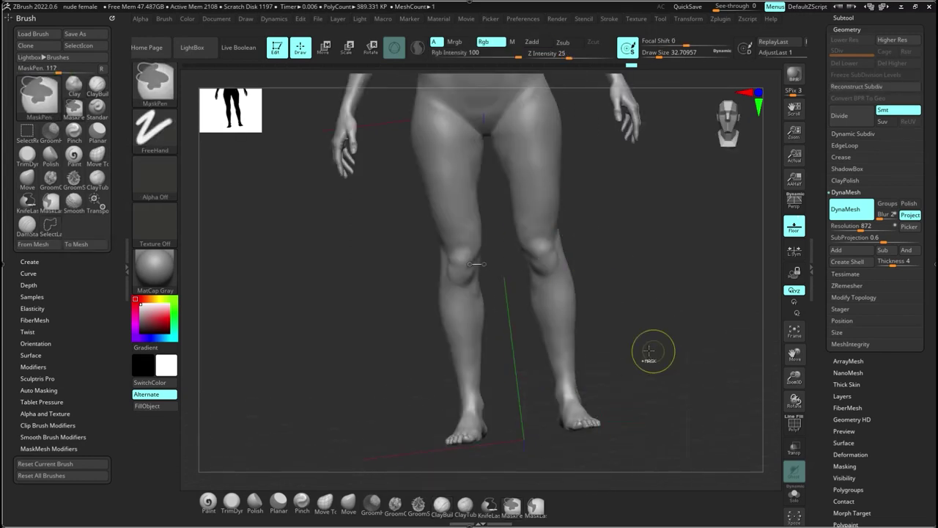
pyautogui.moveTo(653, 349)
pyautogui.mouseDown()
pyautogui.moveTo(586, 389)
pyautogui.moveTo(665, 377)
pyautogui.moveTo(653, 360)
pyautogui.mouseUp()
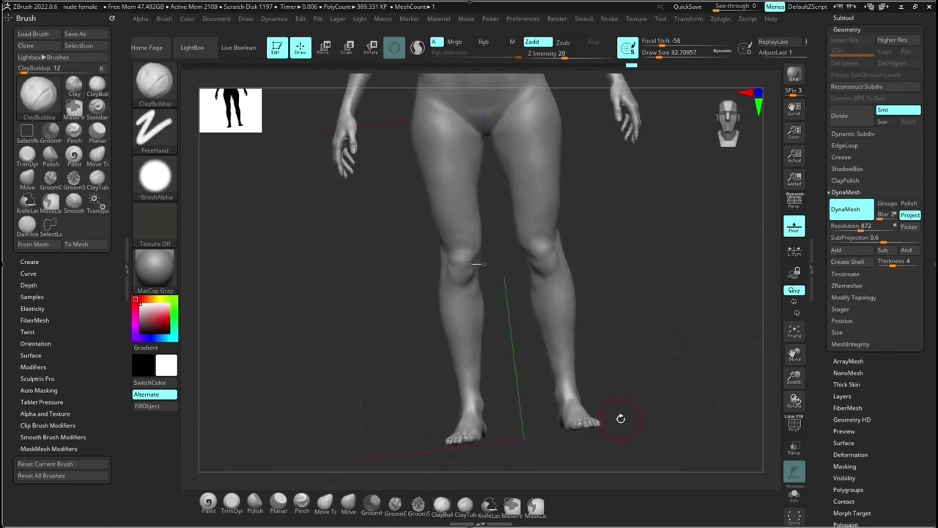
# Step: Isolate both legs from about mid-thigh down to the feet with SelectLasso
pyautogui.moveTo(630, 424)
pyautogui.keyDown('ctrl'); pyautogui.keyDown('shift'); pyautogui.mouseDown()
pyautogui.moveTo(630, 344)
pyautogui.moveTo(613, 432)
pyautogui.mouseUp(); pyautogui.keyUp('shift'); pyautogui.keyUp('ctrl')
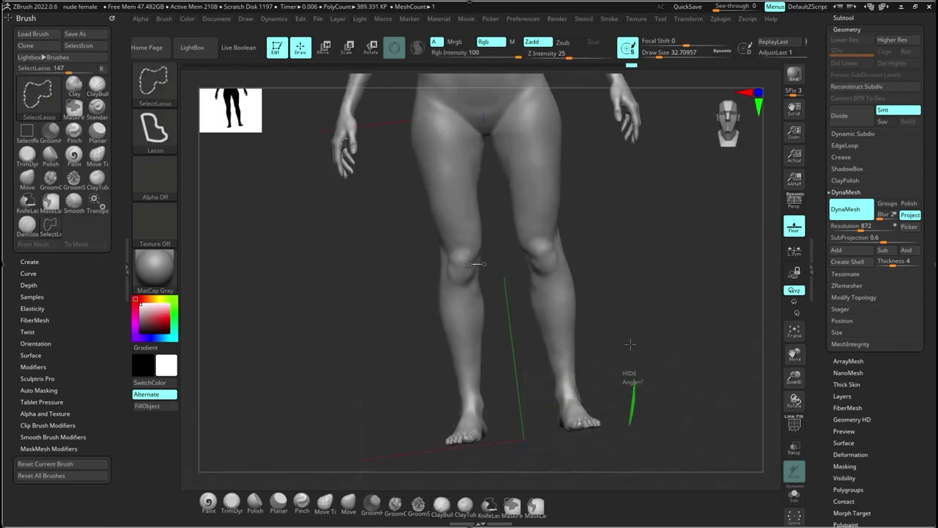
pyautogui.moveTo(630, 345)
pyautogui.keyDown('ctrl'); pyautogui.keyDown('shift'); pyautogui.mouseDown()
pyautogui.moveTo(507, 334)
pyautogui.moveTo(612, 431)
pyautogui.mouseUp(); pyautogui.keyUp('shift'); pyautogui.keyUp('ctrl')
pyautogui.keyDown('ctrl'); pyautogui.keyDown('shift'); pyautogui.click(635, 343); pyautogui.keyUp('shift'); pyautogui.keyUp('ctrl')
pyautogui.keyDown('ctrl'); pyautogui.keyDown('shift'); pyautogui.moveTo(637, 347); pyautogui.dragTo(648, 407); pyautogui.keyUp('shift'); pyautogui.keyUp('ctrl')
pyautogui.moveTo(669, 335)
pyautogui.mouseDown(button='right')
pyautogui.moveTo(596, 360)
pyautogui.moveTo(584, 420)
pyautogui.moveTo(584, 352)
pyautogui.moveTo(656, 359)
pyautogui.mouseUp(button='right')
pyautogui.moveTo(656, 358)
pyautogui.keyDown('ctrl'); pyautogui.keyDown('shift'); pyautogui.mouseDown()
pyautogui.moveTo(643, 423)
pyautogui.moveTo(531, 433)
pyautogui.mouseUp(); pyautogui.keyUp('shift'); pyautogui.keyUp('ctrl')
pyautogui.keyDown('ctrl'); pyautogui.keyDown('shift'); pyautogui.click(643, 423); pyautogui.keyUp('shift'); pyautogui.keyUp('ctrl')
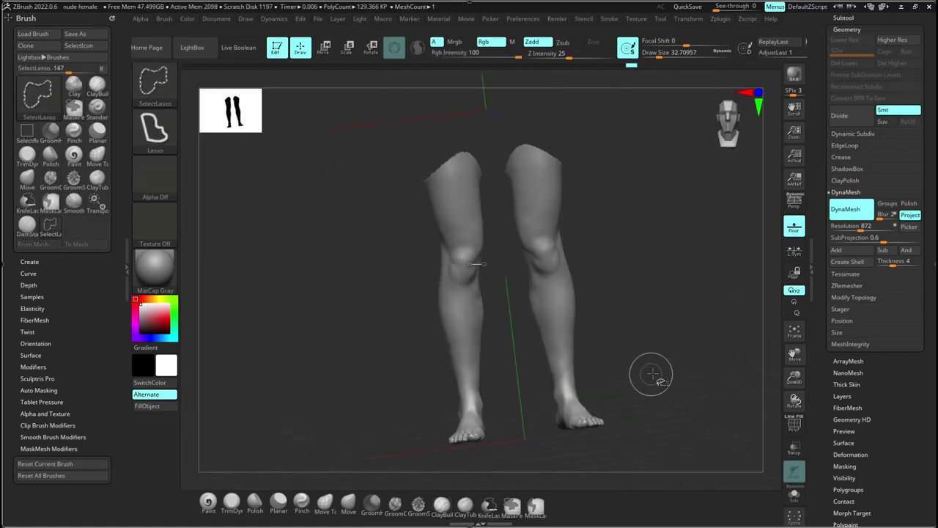
pyautogui.keyDown('ctrl'); pyautogui.keyDown('shift'); pyautogui.click(660, 375); pyautogui.keyUp('shift'); pyautogui.keyUp('ctrl')
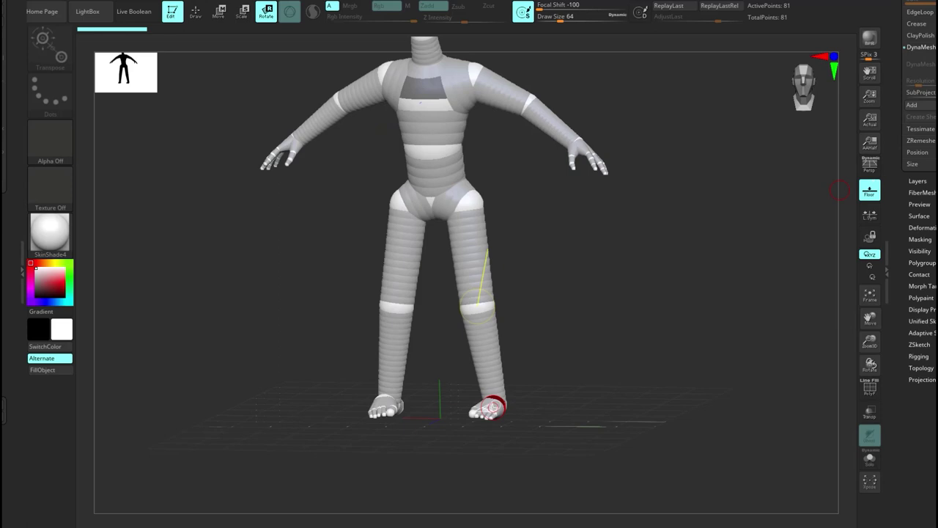
pyautogui.click(923, 240)
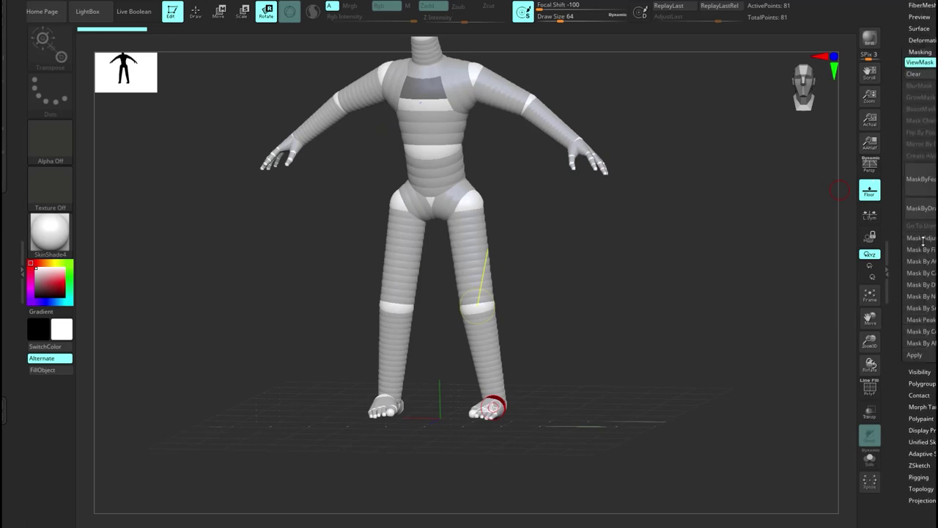
pyautogui.click(920, 51)
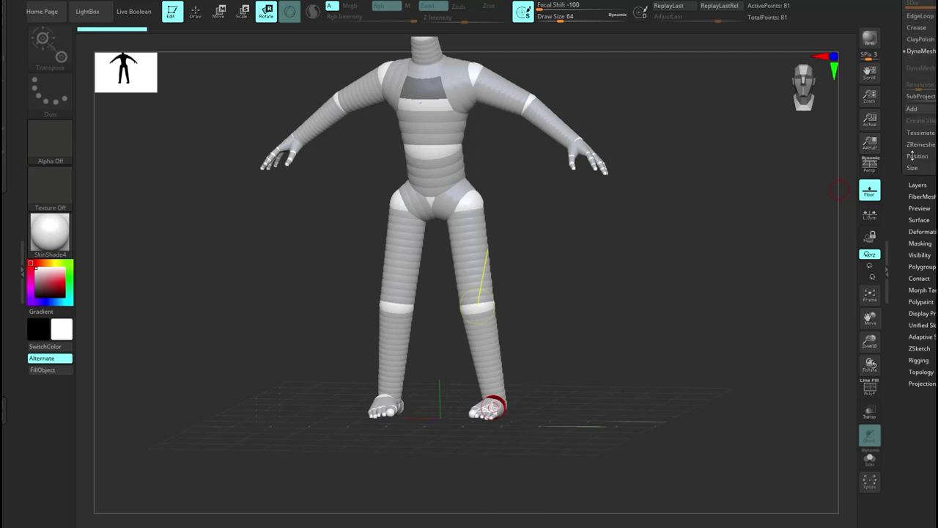
pyautogui.scroll(2, 911, 153)
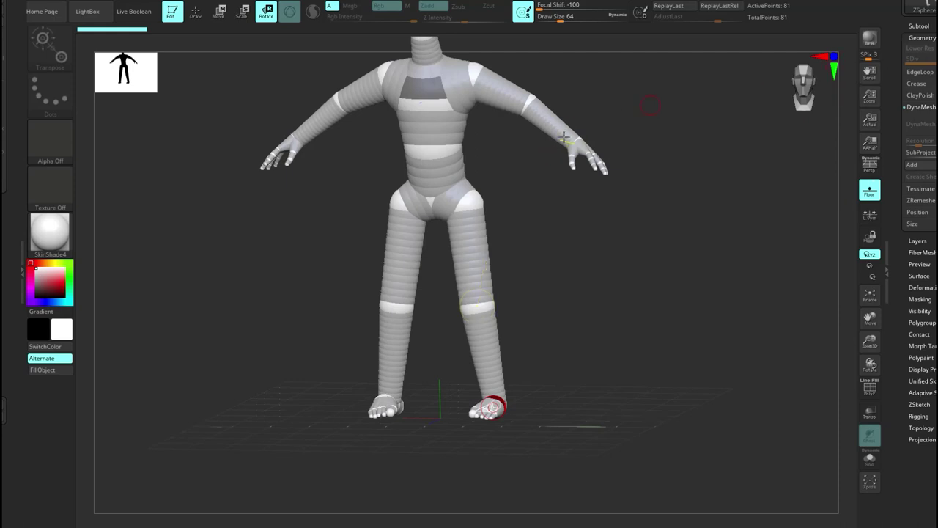
# Step: Open the DemoHeadFemale.ZPR project from the LightBox projects
pyautogui.click(86, 14)
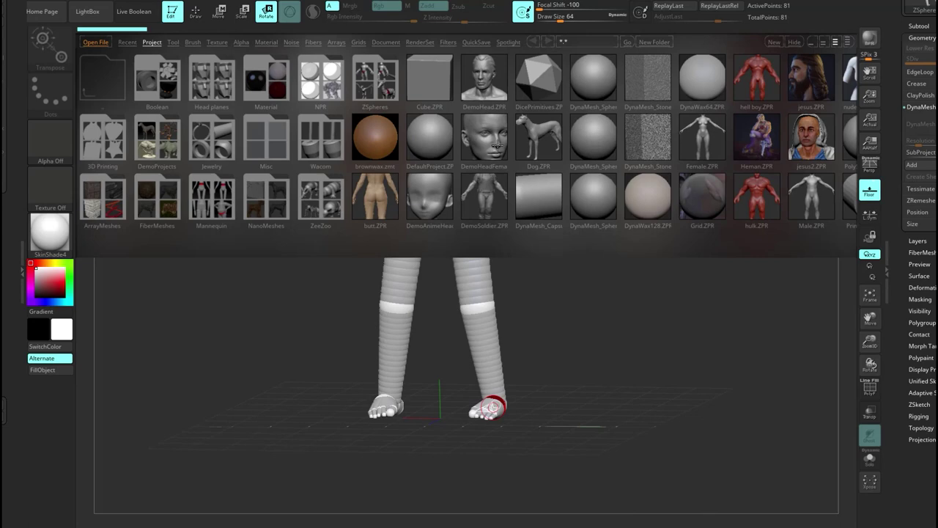
pyautogui.doubleClick(497, 145)
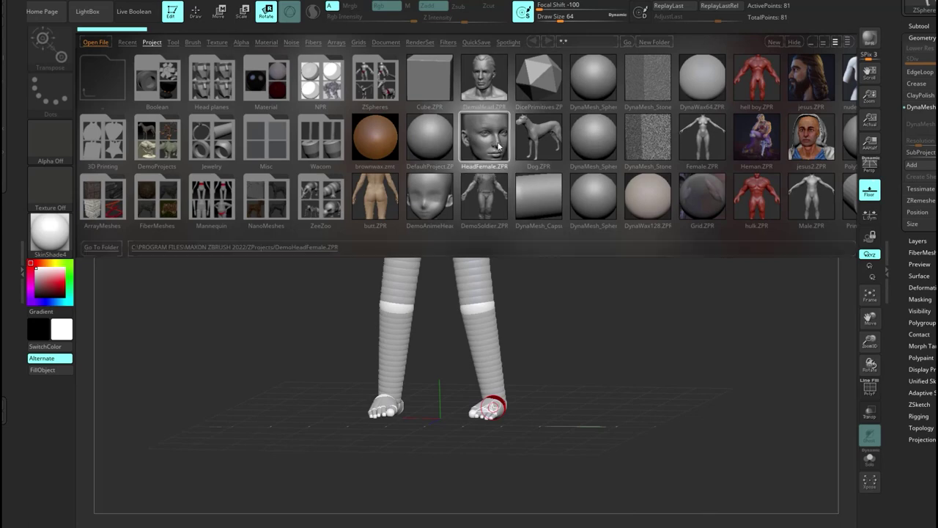
pyautogui.click(502, 300)
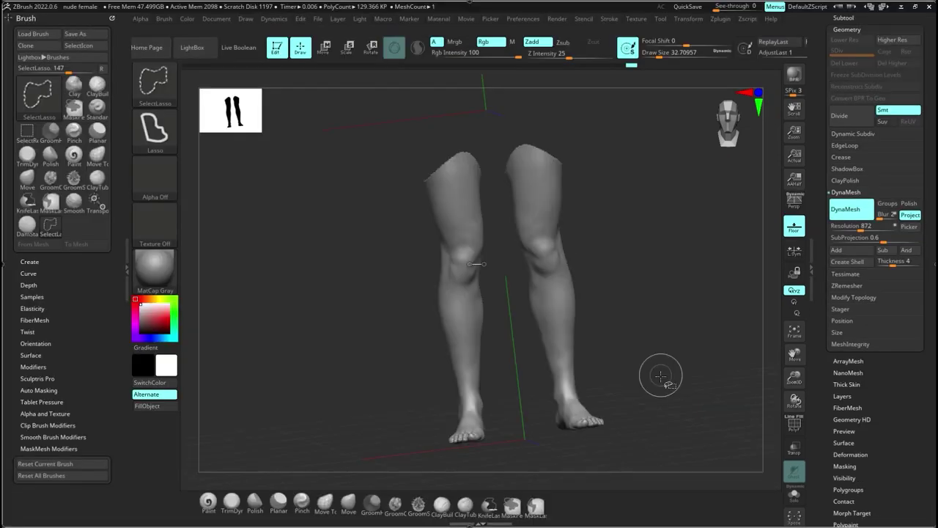
# Step: Show the whole body, then briefly isolate one leg from above the knee with SelectLasso and restore the body
pyautogui.keyDown('ctrl'); pyautogui.keyDown('shift'); pyautogui.click(662, 377); pyautogui.keyUp('shift'); pyautogui.keyUp('ctrl')
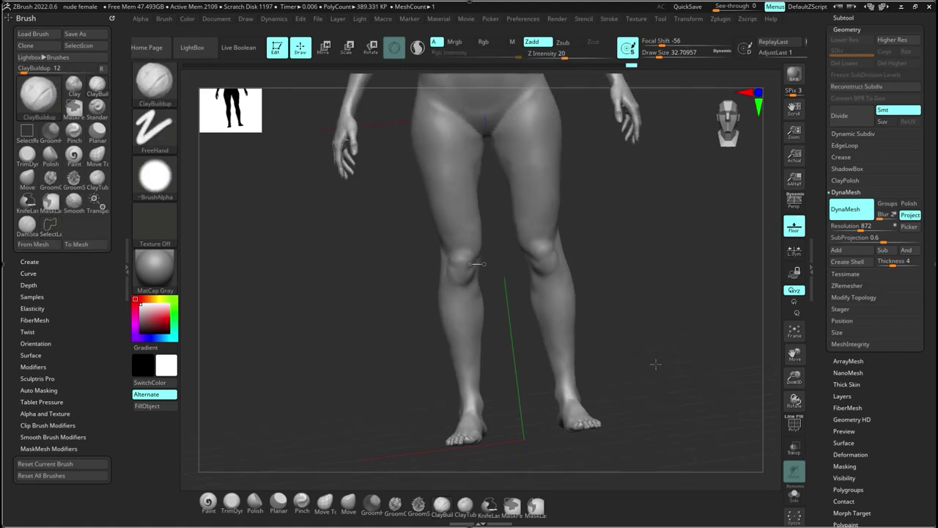
pyautogui.moveTo(662, 378)
pyautogui.mouseDown()
pyautogui.moveTo(642, 370)
pyautogui.moveTo(660, 350)
pyautogui.moveTo(620, 418)
pyautogui.mouseUp()
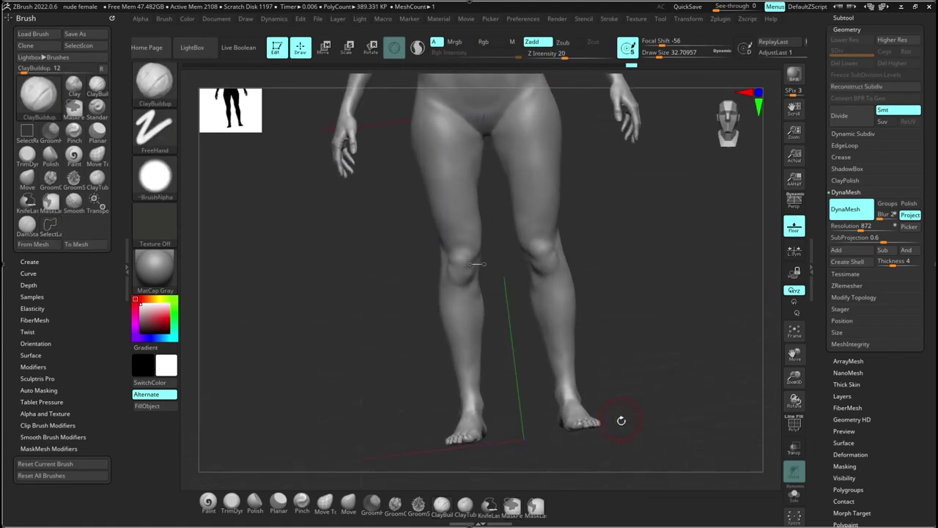
pyautogui.keyDown('ctrl'); pyautogui.keyDown('shift'); pyautogui.click(591, 420); pyautogui.keyUp('shift'); pyautogui.keyUp('ctrl')
pyautogui.keyDown('ctrl'); pyautogui.keyDown('shift'); pyautogui.click(637, 348); pyautogui.keyUp('shift'); pyautogui.keyUp('ctrl')
pyautogui.keyDown('ctrl'); pyautogui.keyDown('shift'); pyautogui.click(572, 333); pyautogui.keyUp('shift'); pyautogui.keyUp('ctrl')
pyautogui.keyDown('ctrl'); pyautogui.keyDown('shift'); pyautogui.click(618, 433); pyautogui.keyUp('shift'); pyautogui.keyUp('ctrl')
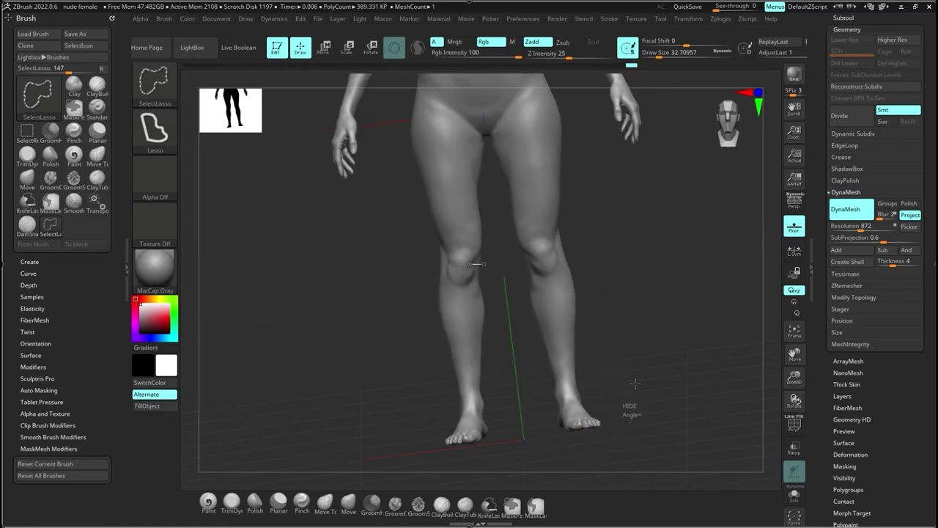
pyautogui.keyDown('ctrl'); pyautogui.keyDown('shift'); pyautogui.click(613, 431); pyautogui.keyUp('shift'); pyautogui.keyUp('ctrl')
pyautogui.keyDown('ctrl'); pyautogui.keyDown('shift'); pyautogui.click(638, 350); pyautogui.keyUp('shift'); pyautogui.keyUp('ctrl')
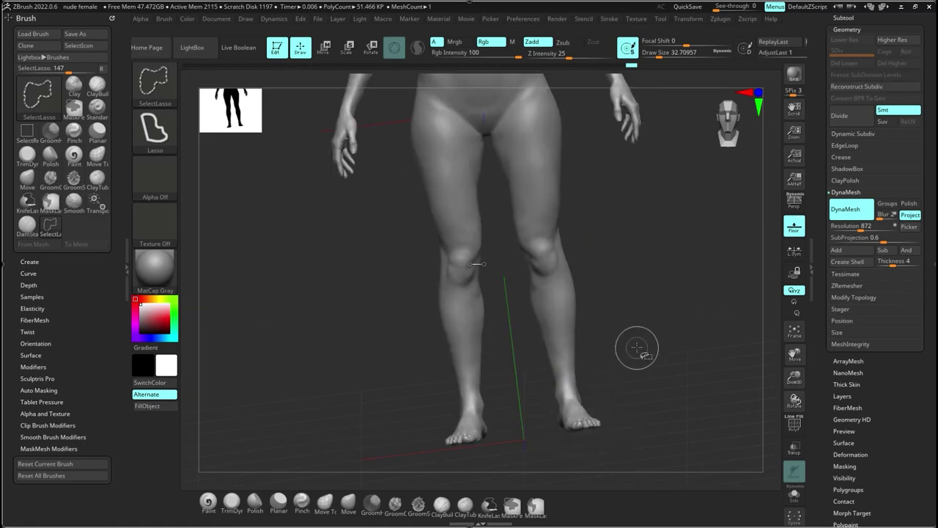
# Step: Hide one leg from the upper thigh down with SelectLasso and bring the whole body back
pyautogui.keyDown('ctrl'); pyautogui.keyDown('shift'); pyautogui.moveTo(645, 393); pyautogui.dragTo(626, 420); pyautogui.keyUp('shift'); pyautogui.keyUp('ctrl')
pyautogui.keyDown('ctrl'); pyautogui.keyDown('shift'); pyautogui.click(624, 424); pyautogui.keyUp('shift'); pyautogui.keyUp('ctrl')
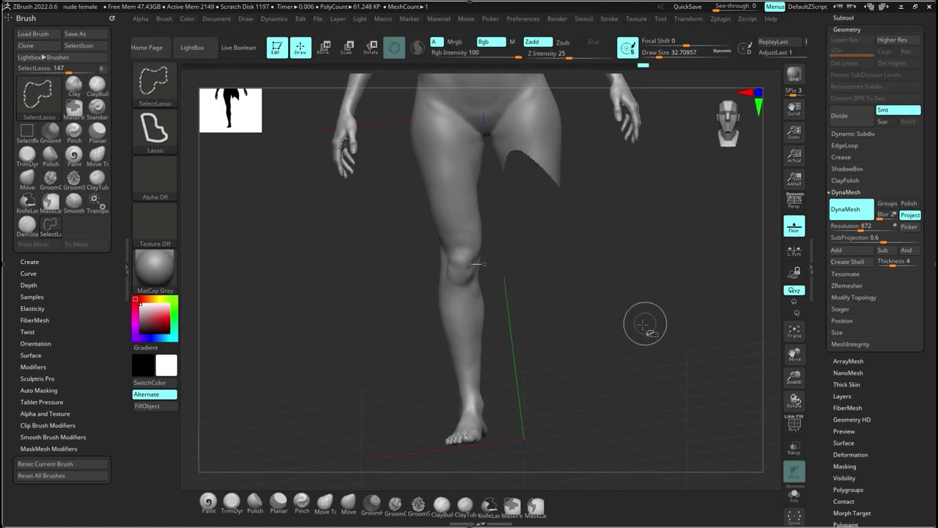
pyautogui.hotkey('ctrl', 'shift')
pyautogui.moveTo(618, 351)
pyautogui.mouseDown(button='right')
pyautogui.moveTo(557, 339)
pyautogui.moveTo(587, 296)
pyautogui.moveTo(529, 205)
pyautogui.moveTo(518, 294)
pyautogui.moveTo(471, 192)
pyautogui.mouseUp(button='right')
pyautogui.moveTo(542, 281)
pyautogui.mouseDown(button='right')
pyautogui.moveTo(571, 309)
pyautogui.moveTo(520, 295)
pyautogui.moveTo(549, 374)
pyautogui.moveTo(637, 347)
pyautogui.mouseUp(button='right')
pyautogui.hotkey('ctrl', 'z')
pyautogui.hotkey('ctrl', 'shift', 'z')
pyautogui.hotkey('ctrl', 'z')
pyautogui.moveTo(637, 348)
pyautogui.keyDown('ctrl'); pyautogui.keyDown('shift'); pyautogui.mouseDown()
pyautogui.moveTo(510, 308)
pyautogui.moveTo(623, 414)
pyautogui.moveTo(649, 407)
pyautogui.moveTo(645, 400)
pyautogui.mouseUp(); pyautogui.keyUp('shift'); pyautogui.keyUp('ctrl')
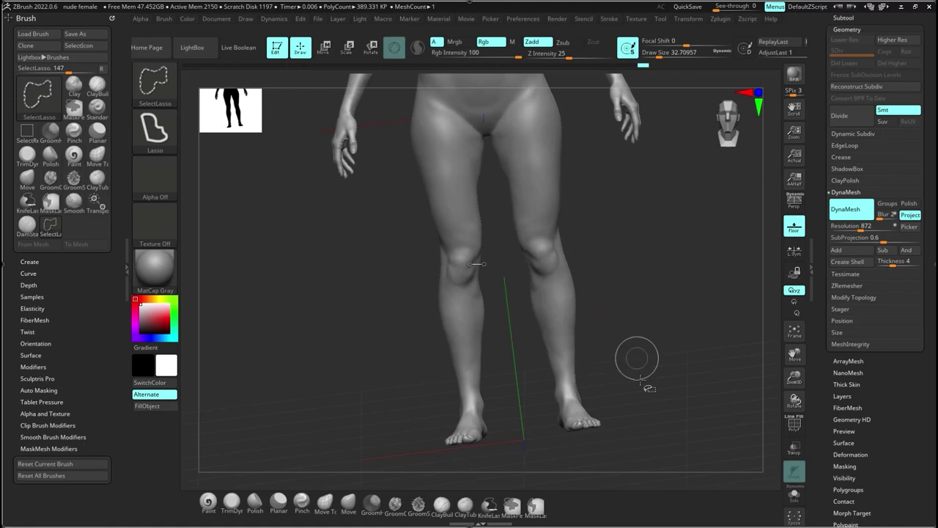
# Step: Isolate one leg from the upper thigh down with SelectLasso and invert the visibility so that leg is hidden instead
pyautogui.moveTo(506, 152)
pyautogui.keyDown('ctrl'); pyautogui.keyDown('shift'); pyautogui.mouseDown()
pyautogui.moveTo(568, 465)
pyautogui.moveTo(649, 410)
pyautogui.mouseUp(); pyautogui.keyUp('shift'); pyautogui.keyUp('ctrl')
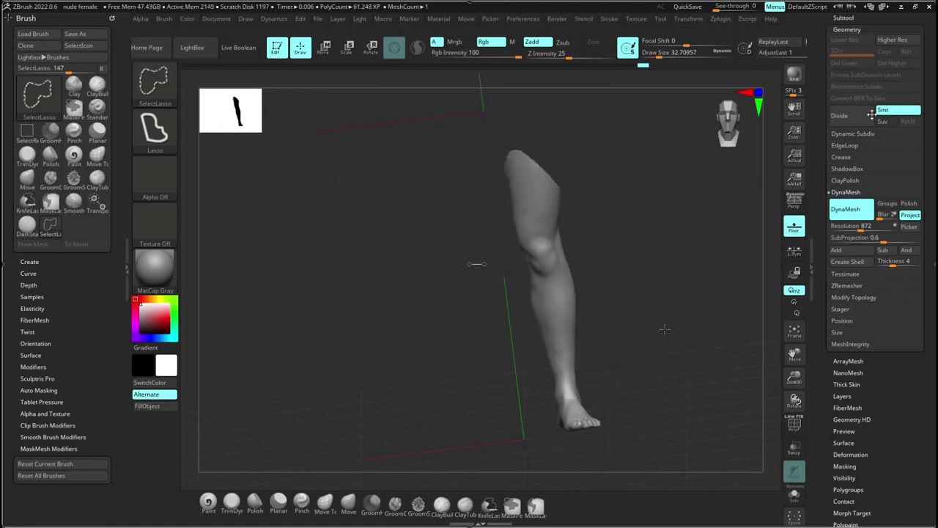
pyautogui.keyDown('ctrl'); pyautogui.keyDown('shift'); pyautogui.moveTo(665, 329); pyautogui.dragTo(666, 337); pyautogui.keyUp('shift'); pyautogui.keyUp('ctrl')
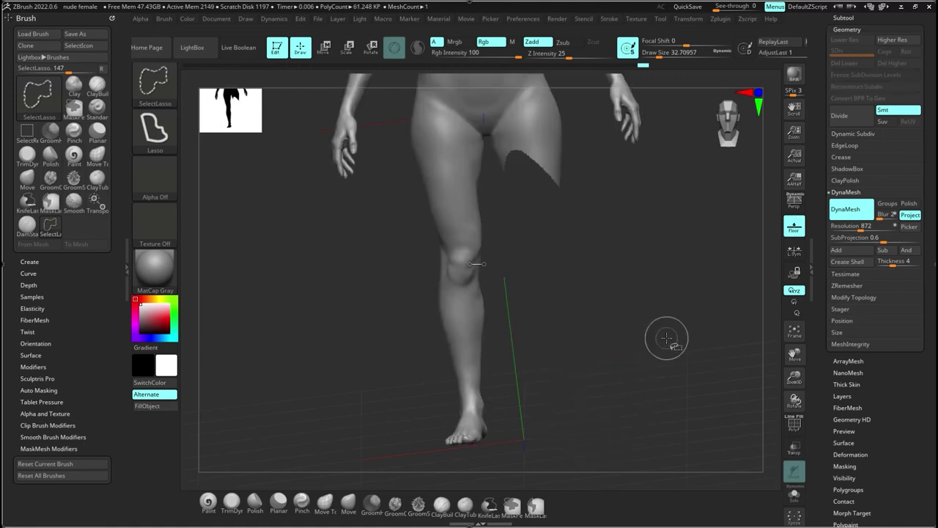
pyautogui.keyDown('shift'); pyautogui.moveTo(620, 325); pyautogui.dragTo(583, 419, button='right'); pyautogui.keyUp('shift')
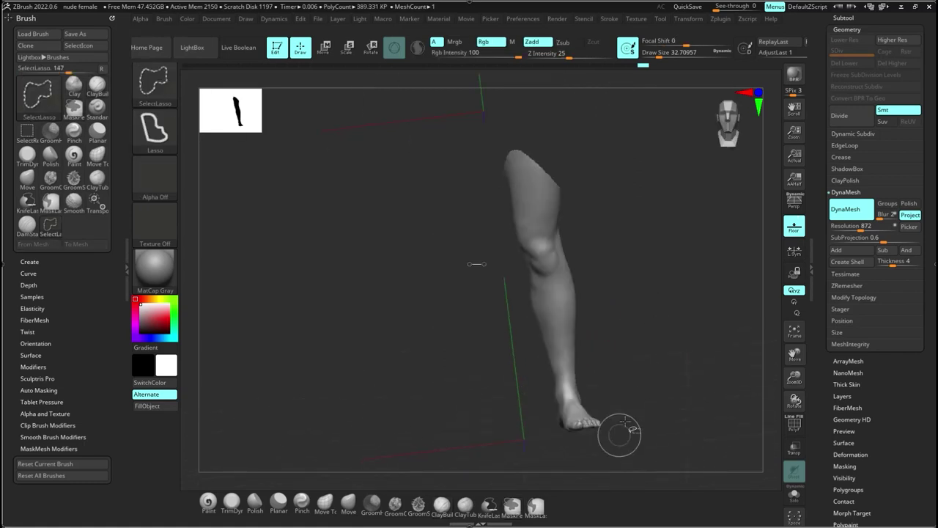
pyautogui.keyDown('ctrl'); pyautogui.keyDown('shift'); pyautogui.moveTo(668, 328); pyautogui.dragTo(667, 337); pyautogui.keyUp('shift'); pyautogui.keyUp('ctrl')
pyautogui.keyDown('ctrl'); pyautogui.keyDown('shift'); pyautogui.click(666, 338); pyautogui.keyUp('shift'); pyautogui.keyUp('ctrl')
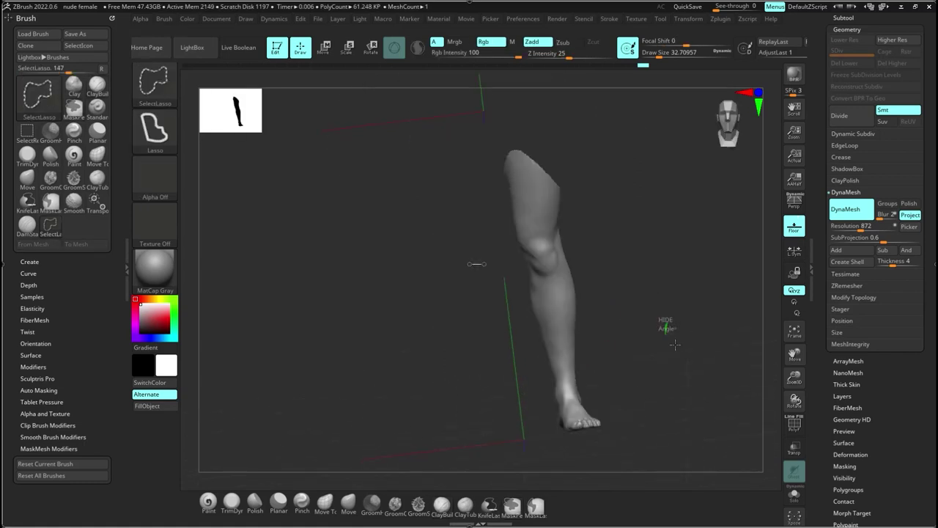
pyautogui.keyDown('ctrl'); pyautogui.keyDown('shift'); pyautogui.click(665, 331); pyautogui.keyUp('shift'); pyautogui.keyUp('ctrl')
pyautogui.keyDown('ctrl'); pyautogui.keyDown('shift'); pyautogui.click(665, 331); pyautogui.keyUp('shift'); pyautogui.keyUp('ctrl')
pyautogui.keyDown('ctrl'); pyautogui.keyDown('shift'); pyautogui.click(667, 338); pyautogui.keyUp('shift'); pyautogui.keyUp('ctrl')
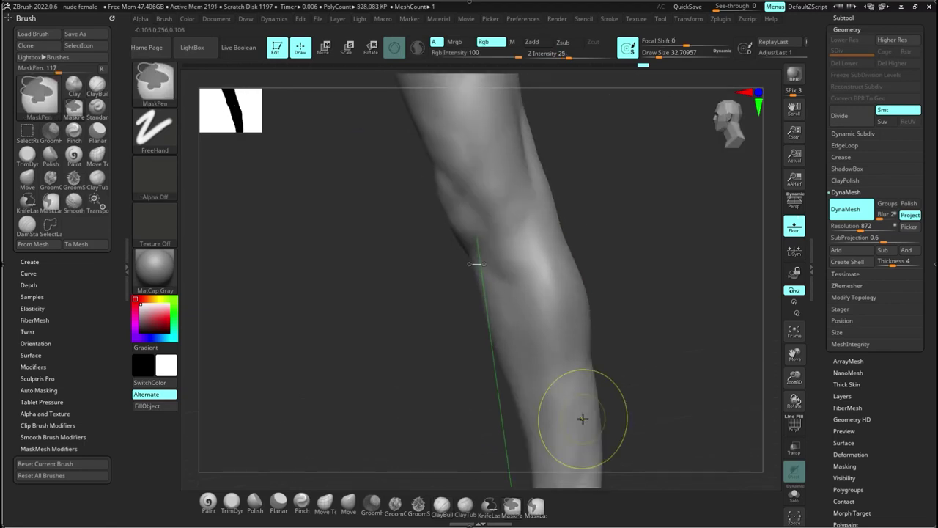
# Step: Build up the forms around the visible knee and lower thigh with ClayBuildup and smooth the side of the knee
pyautogui.keyDown('alt'); pyautogui.moveTo(583, 419); pyautogui.dragTo(600, 484, button='right'); pyautogui.keyUp('alt')
pyautogui.moveTo(469, 205); pyautogui.dragTo(477, 246)
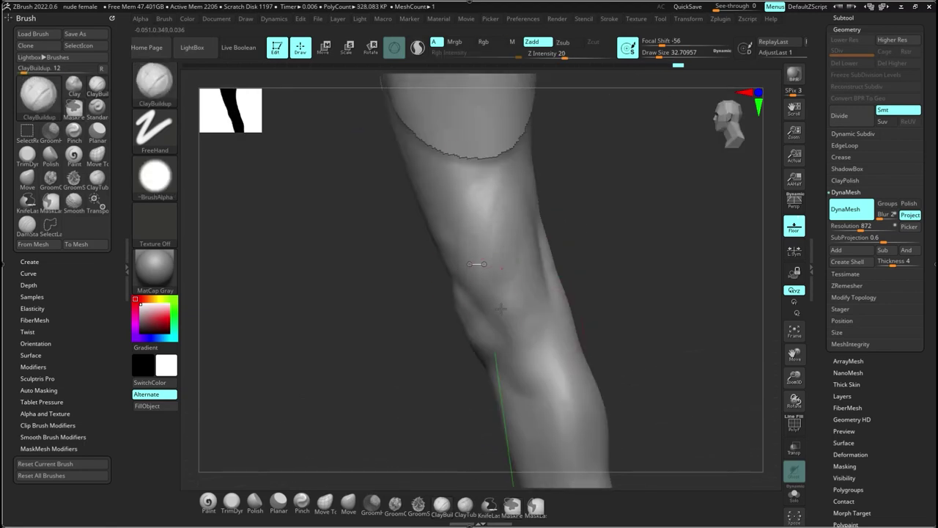
pyautogui.moveTo(582, 306); pyautogui.dragTo(450, 151)
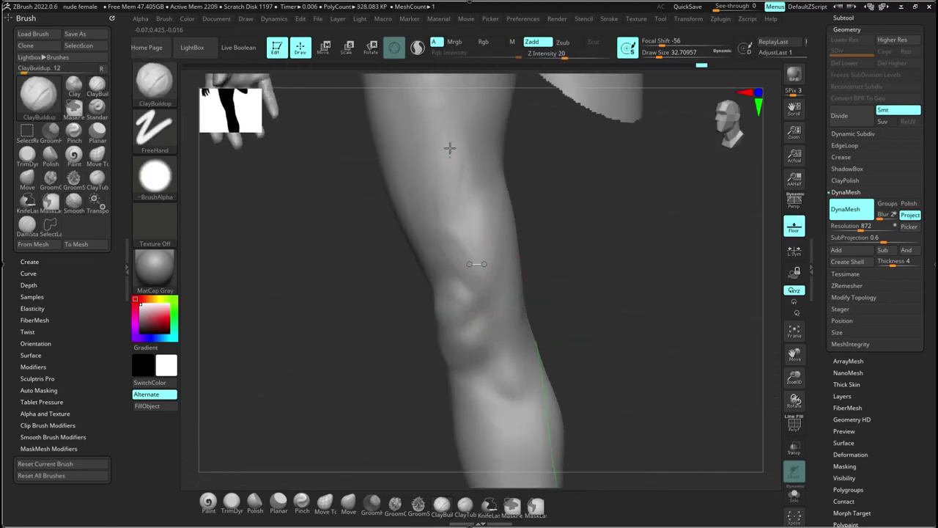
pyautogui.moveTo(558, 322); pyautogui.dragTo(535, 272)
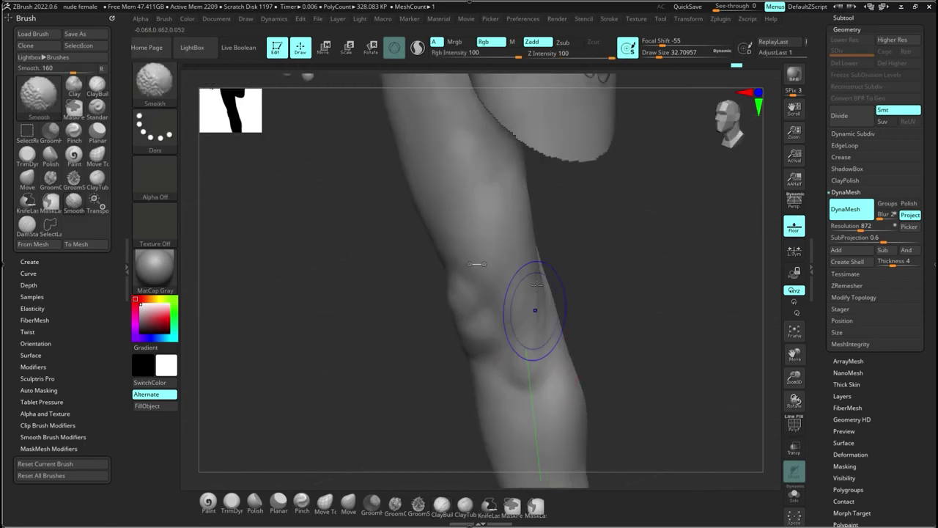
pyautogui.moveTo(586, 315); pyautogui.dragTo(512, 381)
pyautogui.keyDown('ctrl'); pyautogui.moveTo(512, 381); pyautogui.dragTo(553, 331, button='right'); pyautogui.keyUp('ctrl')
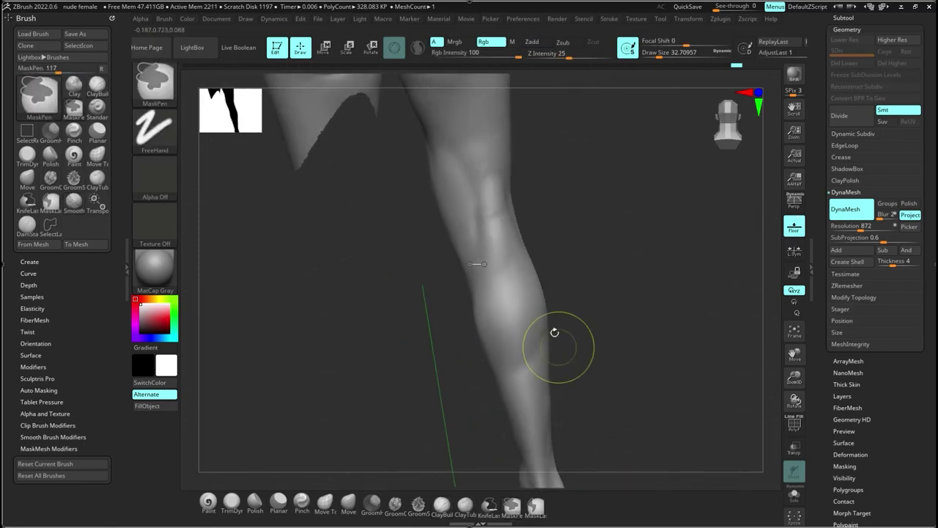
# Step: Reshape the calf and the back of the knee on the visible leg with the Move brush
pyautogui.moveTo(533, 361)
pyautogui.mouseDown()
pyautogui.moveTo(533, 369)
pyautogui.moveTo(520, 364)
pyautogui.mouseUp()
pyautogui.press('b')
pyautogui.press('m')
pyautogui.press('v')
pyautogui.moveTo(522, 327)
pyautogui.mouseDown(button='right')
pyautogui.moveTo(507, 312)
pyautogui.moveTo(516, 310)
pyautogui.mouseUp(button='right')
pyautogui.press('s')
pyautogui.moveTo(485, 292); pyautogui.dragTo(473, 275)
pyautogui.moveTo(531, 257); pyautogui.dragTo(541, 253)
pyautogui.moveTo(574, 312); pyautogui.dragTo(583, 313, button='right')
# Step: Build up the calf muscle on the back and side of the visible leg with the ClayBuildup brush
pyautogui.press('b')
pyautogui.press('c')
pyautogui.press('b')
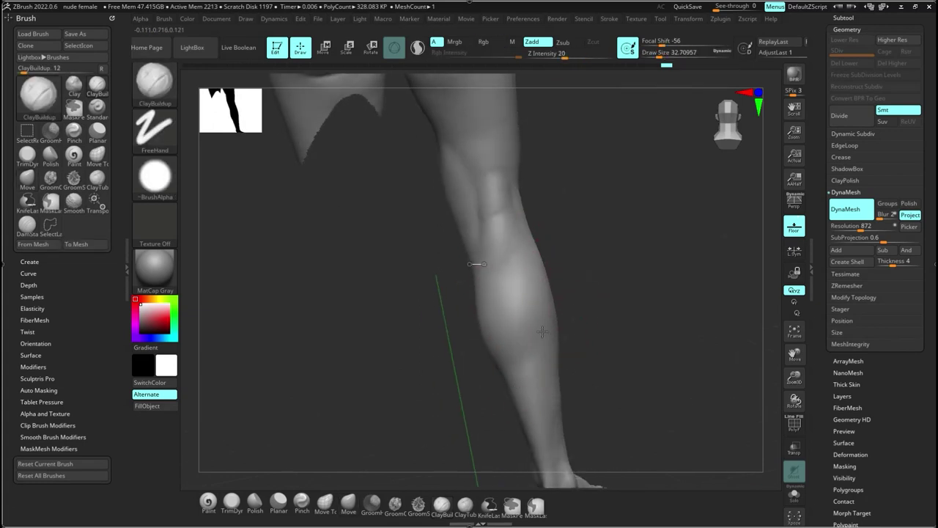
pyautogui.moveTo(582, 286); pyautogui.dragTo(513, 371)
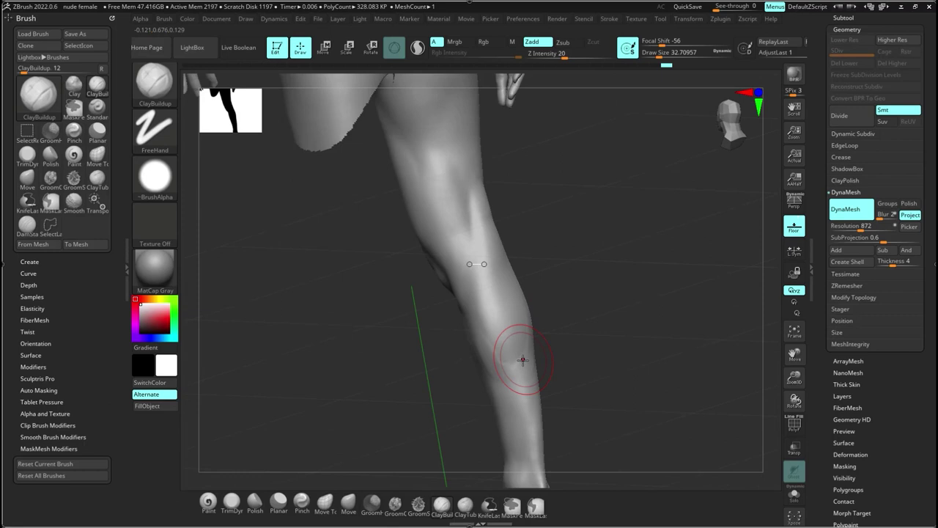
pyautogui.moveTo(523, 360); pyautogui.dragTo(504, 346)
pyautogui.moveTo(503, 346)
pyautogui.mouseDown(button='right')
pyautogui.moveTo(536, 327)
pyautogui.moveTo(521, 360)
pyautogui.moveTo(546, 360)
pyautogui.moveTo(662, 281)
pyautogui.moveTo(623, 325)
pyautogui.mouseUp(button='right')
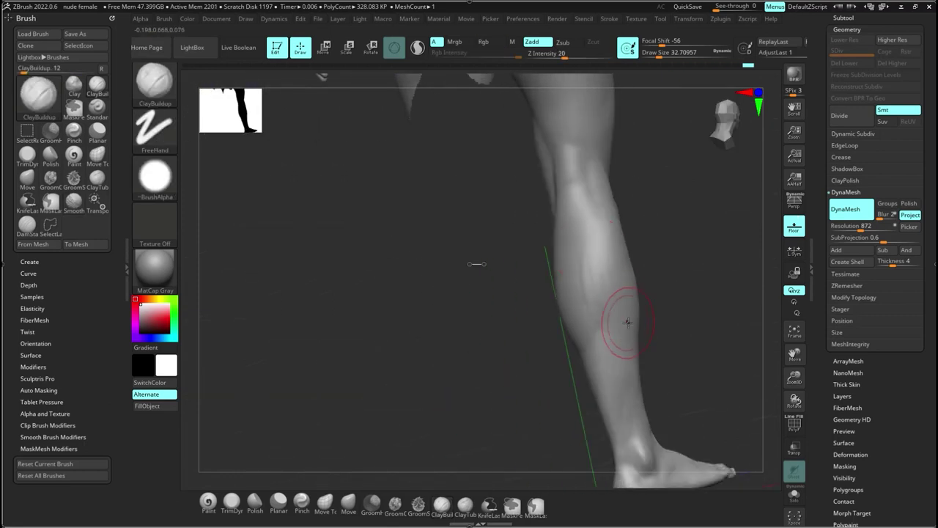
# Step: Show the full mesh and mirror the sculpted leg to the other side with Mirror And Weld
pyautogui.moveTo(608, 250); pyautogui.dragTo(593, 345, button='right')
pyautogui.click(854, 297)
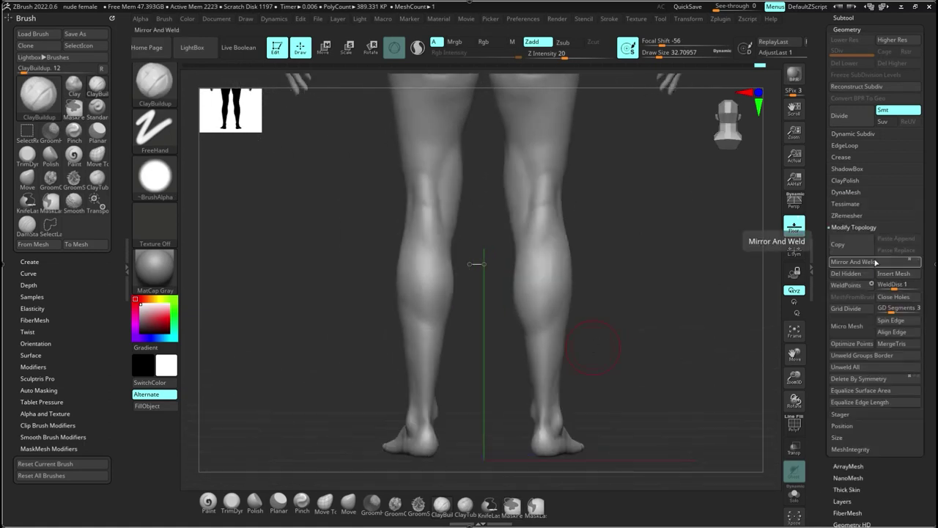
pyautogui.click(876, 262)
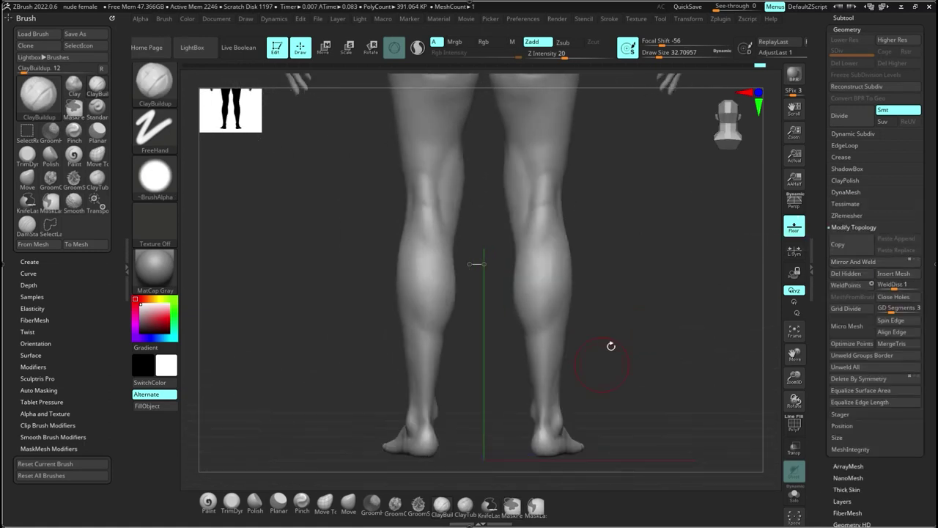
pyautogui.click(876, 262)
pyautogui.hotkey('ctrl', 'z')
pyautogui.hotkey('ctrl', 'shift', 'z')
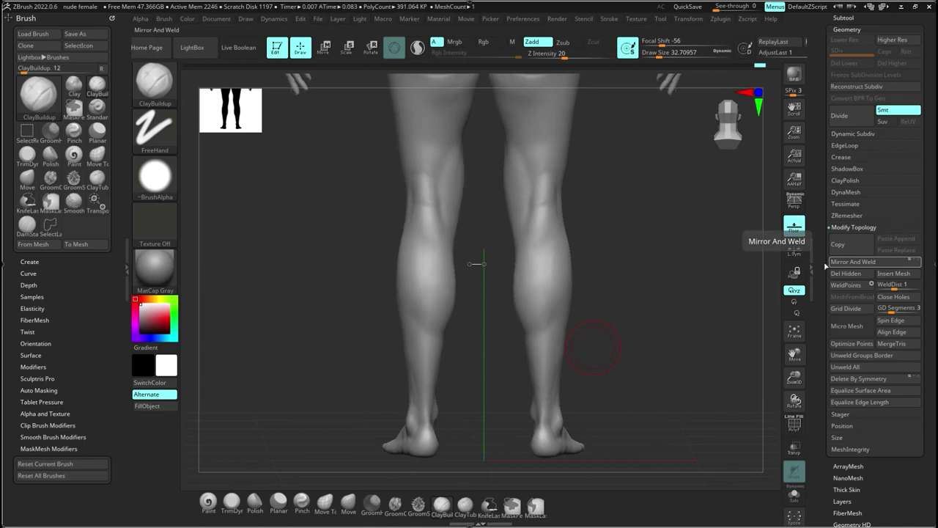
# Step: Mask the whole head with a rectangular mask from the front view
pyautogui.moveTo(597, 329)
pyautogui.mouseDown(button='right')
pyautogui.moveTo(607, 317)
pyautogui.moveTo(630, 339)
pyautogui.mouseUp(button='right')
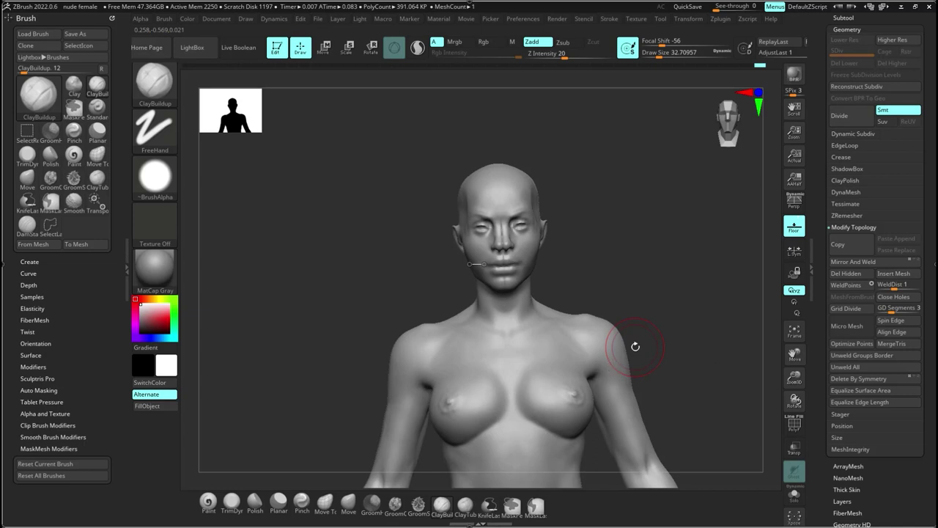
pyautogui.moveTo(631, 346)
pyautogui.keyDown('ctrl'); pyautogui.mouseDown(button='right')
pyautogui.moveTo(619, 348)
pyautogui.moveTo(598, 259)
pyautogui.moveTo(618, 314)
pyautogui.moveTo(638, 110)
pyautogui.moveTo(586, 273)
pyautogui.moveTo(601, 338)
pyautogui.mouseUp(button='right'); pyautogui.keyUp('ctrl')
pyautogui.keyDown('ctrl'); pyautogui.keyDown('shift'); pyautogui.moveTo(557, 268); pyautogui.dragTo(561, 205); pyautogui.keyUp('shift'); pyautogui.keyUp('ctrl')
pyautogui.keyDown('ctrl'); pyautogui.keyDown('shift'); pyautogui.click(561, 206); pyautogui.keyUp('shift'); pyautogui.keyUp('ctrl')
pyautogui.keyDown('ctrl'); pyautogui.moveTo(454, 164); pyautogui.dragTo(555, 267); pyautogui.keyUp('ctrl')
pyautogui.keyDown('ctrl'); pyautogui.moveTo(563, 369); pyautogui.dragTo(586, 338, button='right'); pyautogui.keyUp('ctrl')
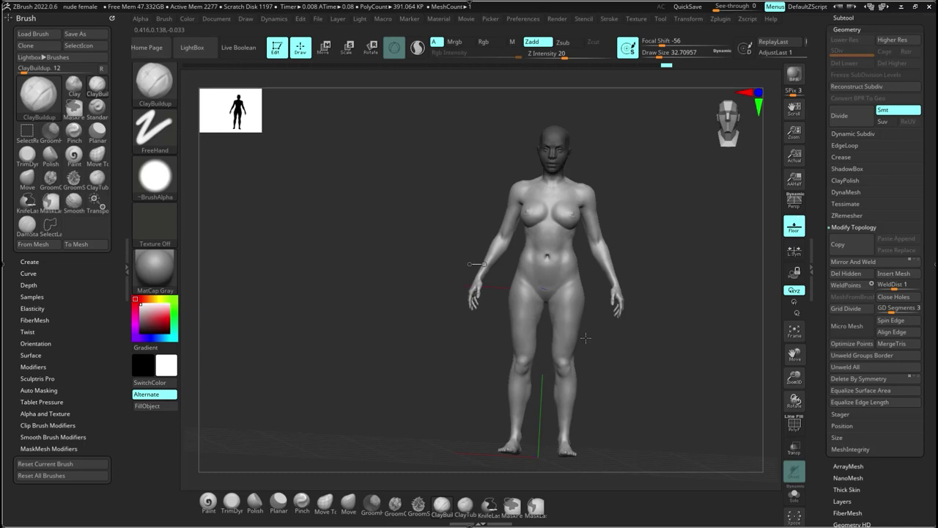
# Step: Step through the edit history to the version with the body masked and the head left unmasked
pyautogui.moveTo(586, 337); pyautogui.dragTo(590, 220, button='right')
pyautogui.keyDown('alt'); pyautogui.moveTo(590, 220); pyautogui.dragTo(609, 350, button='right'); pyautogui.keyUp('alt')
pyautogui.hotkey('ctrl', 'shift', 'z')
pyautogui.hotkey('ctrl', 'shift', 'z')
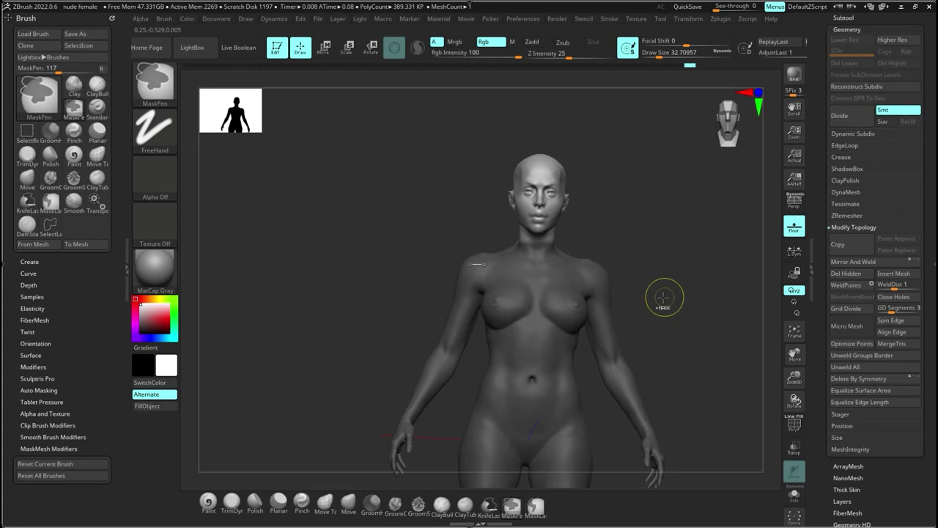
# Step: Split the masked body and the unmasked head into separate subtools
pyautogui.moveTo(818, 100); pyautogui.dragTo(818, 285)
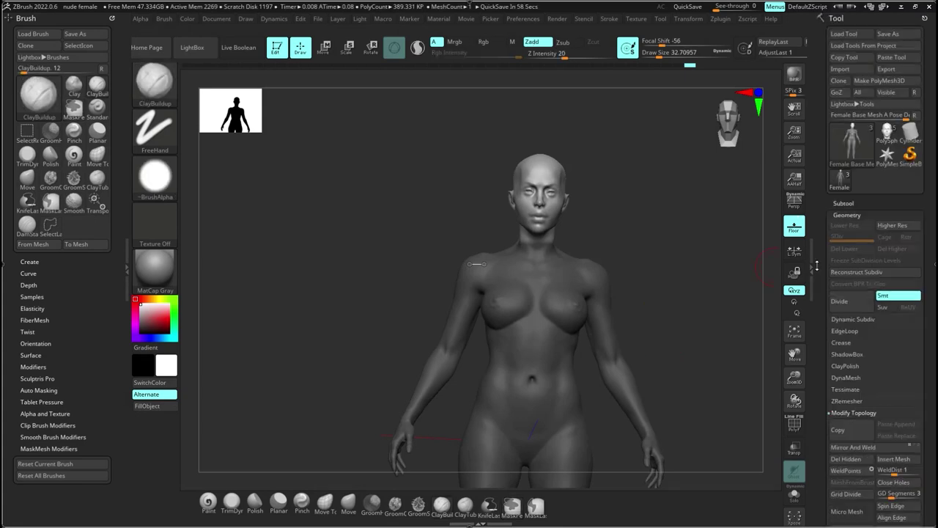
pyautogui.click(844, 203)
pyautogui.click(838, 385)
pyautogui.click(867, 253)
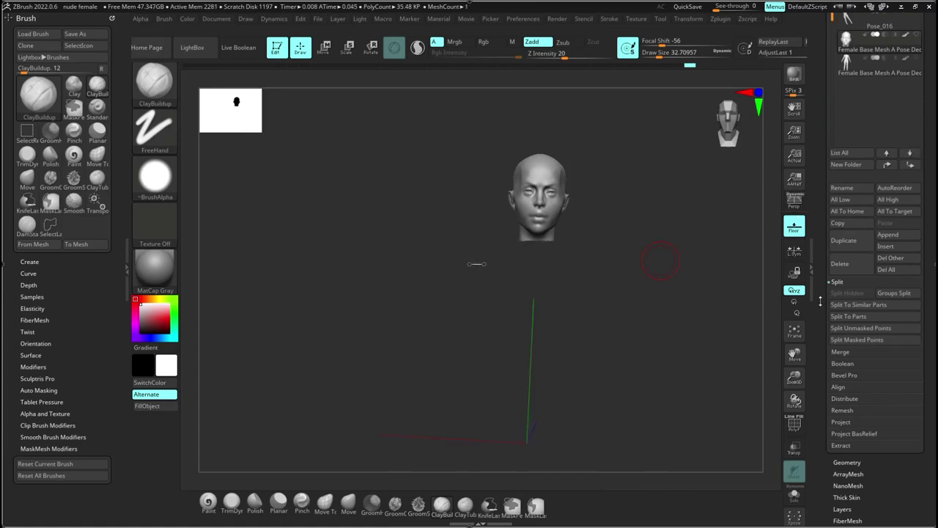
# Step: Try to rejoin the head and body by merging the head down and running DynaMesh at resolution 872
pyautogui.moveTo(701, 325); pyautogui.dragTo(621, 368)
pyautogui.moveTo(621, 369); pyautogui.dragTo(620, 294, button='right')
pyautogui.keyDown('ctrl'); pyautogui.moveTo(621, 294); pyautogui.dragTo(620, 354, button='right'); pyautogui.keyUp('ctrl')
pyautogui.moveTo(845, 506); pyautogui.dragTo(844, 441)
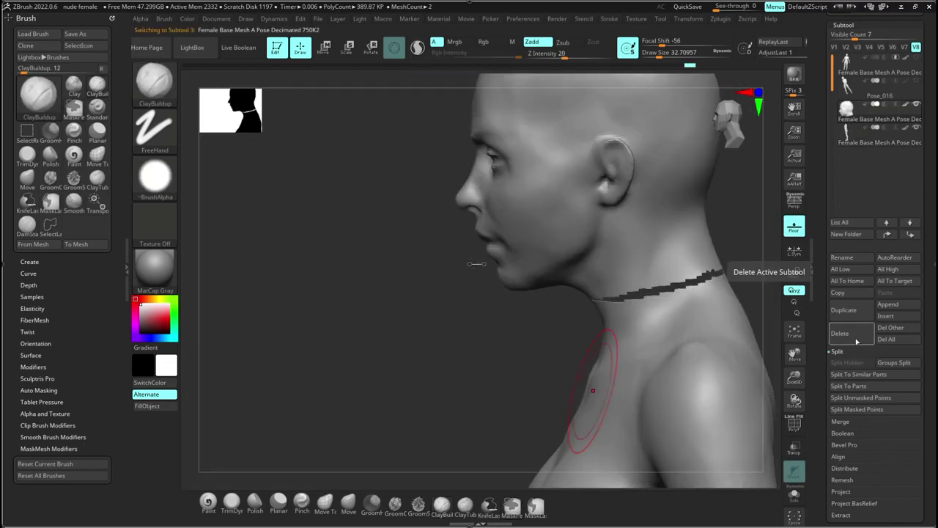
pyautogui.click(856, 421)
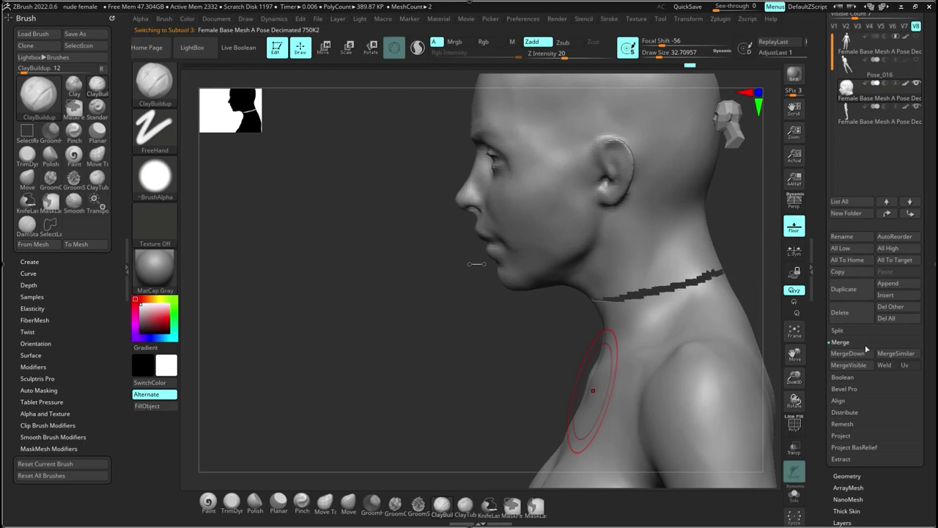
pyautogui.click(849, 353)
pyautogui.click(846, 476)
pyautogui.click(847, 192)
pyautogui.click(851, 209)
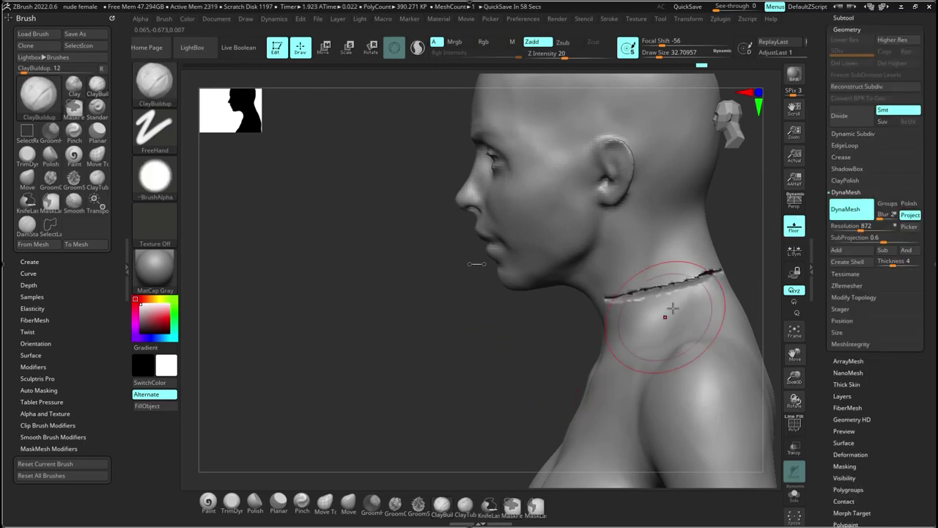
pyautogui.moveTo(665, 313); pyautogui.dragTo(733, 261, button='right')
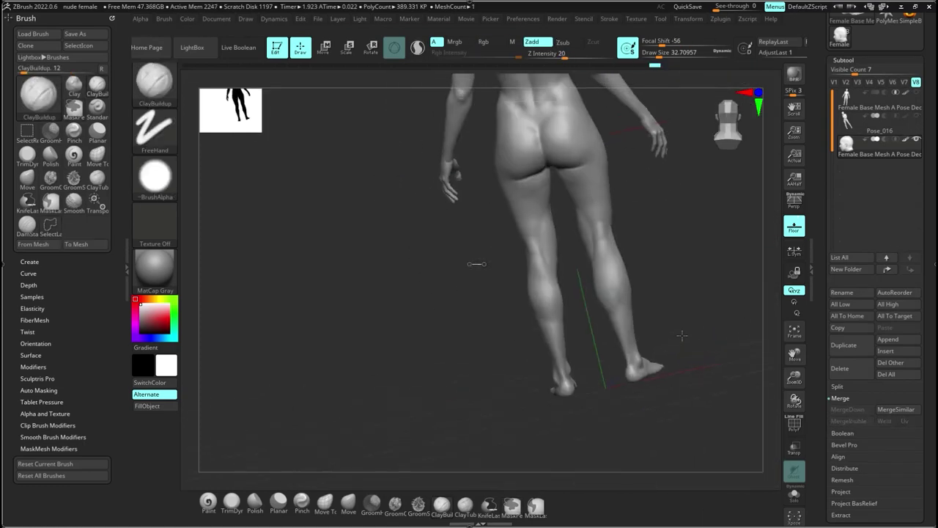
# Step: Split the head and body into separate subtools again and adjust the body's neck edge along the seam with the Move brush
pyautogui.click(845, 345)
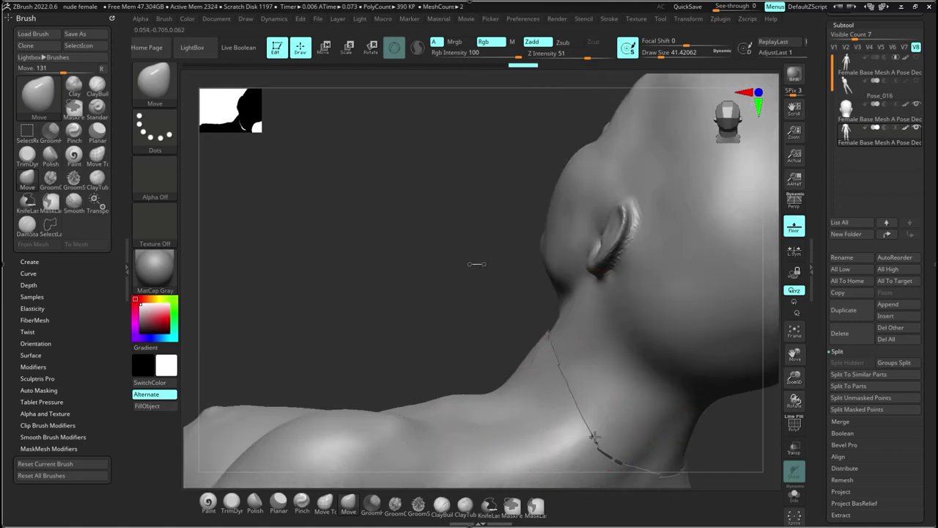
pyautogui.moveTo(594, 437); pyautogui.dragTo(614, 449)
pyautogui.moveTo(737, 440); pyautogui.dragTo(694, 480)
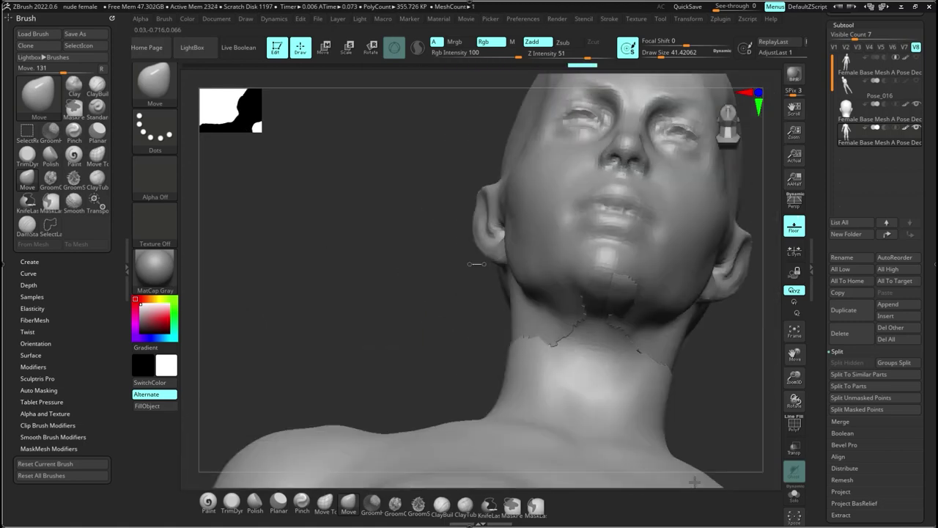
# Step: Merge the head subtool down into the body and rebuild the combined mesh with DynaMesh at resolution 872
pyautogui.press('Up')
pyautogui.click(841, 421)
pyautogui.click(848, 301)
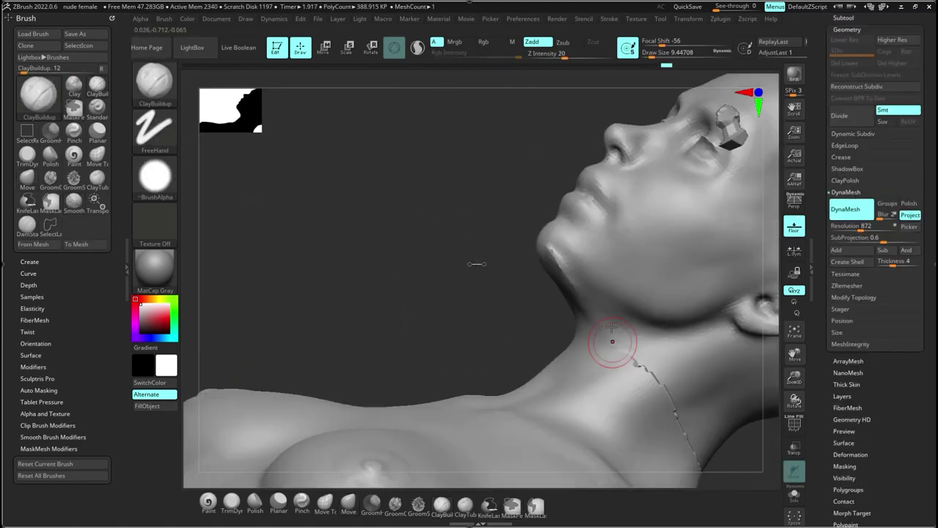
# Step: Smooth the joined seam on the throat and the surface beneath the chin
pyautogui.keyDown('shift'); pyautogui.moveTo(613, 341); pyautogui.dragTo(591, 331); pyautogui.keyUp('shift')
pyautogui.moveTo(590, 331)
pyautogui.mouseDown(button='right')
pyautogui.moveTo(652, 374)
pyautogui.moveTo(675, 377)
pyautogui.moveTo(657, 240)
pyautogui.moveTo(576, 303)
pyautogui.moveTo(480, 283)
pyautogui.mouseUp(button='right')
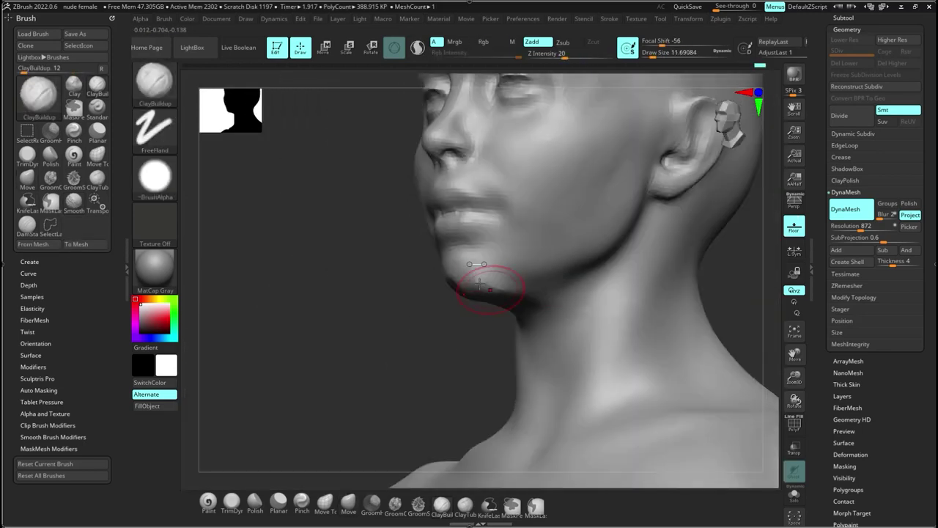
pyautogui.keyDown('shift'); pyautogui.moveTo(479, 284); pyautogui.dragTo(498, 289); pyautogui.keyUp('shift')
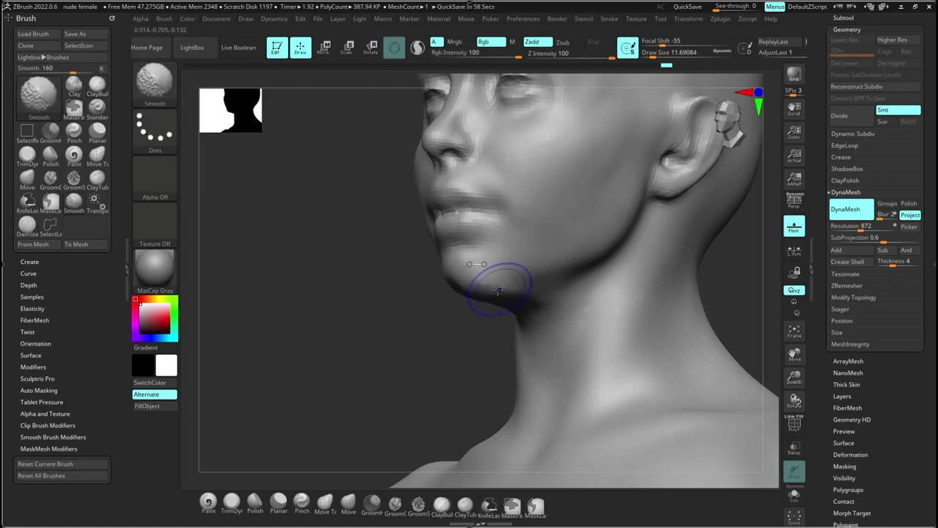
# Step: Enlarge the draw size to about 32.7 and go over the back of the legs with the ClayBuildup brush
pyautogui.moveTo(498, 288)
pyautogui.mouseDown(button='right')
pyautogui.moveTo(509, 220)
pyautogui.moveTo(558, 227)
pyautogui.mouseUp(button='right')
pyautogui.moveTo(557, 228)
pyautogui.keyDown('ctrl'); pyautogui.mouseDown(button='right')
pyautogui.moveTo(616, 325)
pyautogui.moveTo(676, 356)
pyautogui.moveTo(520, 252)
pyautogui.mouseUp(button='right'); pyautogui.keyUp('ctrl')
pyautogui.press('s')
pyautogui.moveTo(520, 252); pyautogui.dragTo(536, 251)
pyautogui.moveTo(535, 252); pyautogui.dragTo(499, 233, button='right')
pyautogui.moveTo(499, 233); pyautogui.dragTo(503, 261)
pyautogui.moveTo(502, 261); pyautogui.dragTo(479, 264, button='right')
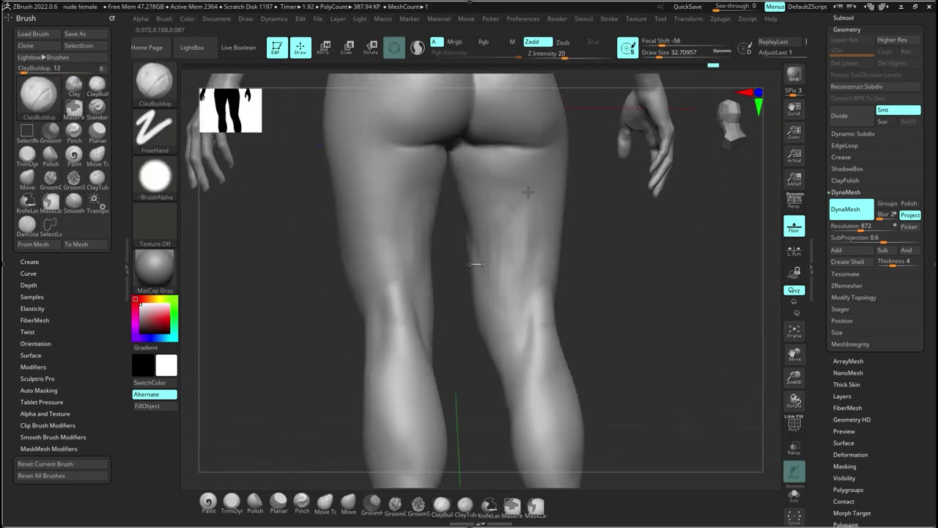
# Step: Build up the back of the thigh and knee with ClayBuildup strokes and smooth the area
pyautogui.moveTo(513, 275); pyautogui.dragTo(549, 243)
pyautogui.moveTo(549, 243); pyautogui.dragTo(528, 285, button='right')
pyautogui.moveTo(528, 286); pyautogui.dragTo(540, 246)
pyautogui.moveTo(506, 264)
pyautogui.mouseDown(button='right')
pyautogui.moveTo(510, 257)
pyautogui.moveTo(549, 288)
pyautogui.moveTo(559, 220)
pyautogui.moveTo(585, 285)
pyautogui.moveTo(513, 345)
pyautogui.moveTo(513, 328)
pyautogui.moveTo(580, 360)
pyautogui.moveTo(614, 335)
pyautogui.moveTo(526, 213)
pyautogui.mouseUp(button='right')
pyautogui.moveTo(533, 306); pyautogui.dragTo(537, 269, button='right')
pyautogui.keyDown('shift'); pyautogui.moveTo(537, 268); pyautogui.dragTo(550, 276); pyautogui.keyUp('shift')
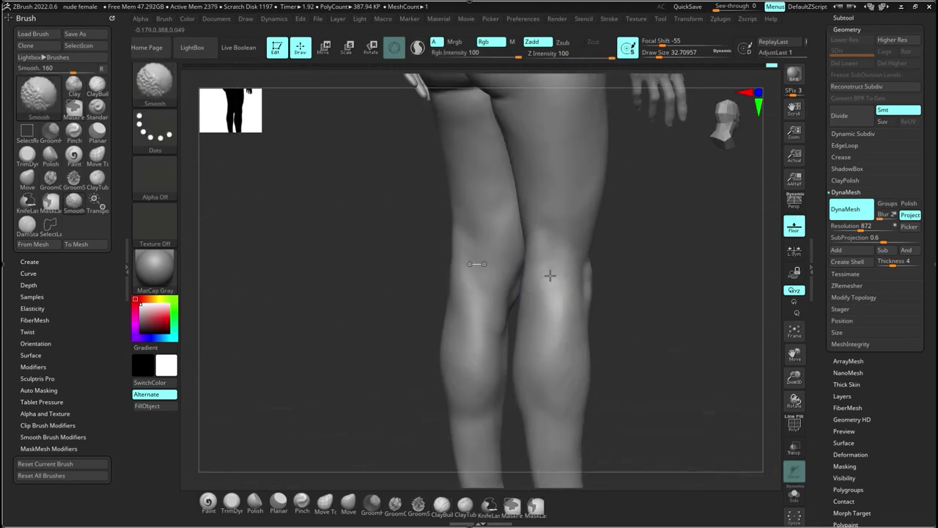
# Step: Inspect the legs and the whole figure from behind and from the front
pyautogui.keyDown('shift'); pyautogui.moveTo(555, 225); pyautogui.dragTo(572, 271, button='right'); pyautogui.keyUp('shift')
pyautogui.moveTo(572, 271); pyautogui.dragTo(658, 280, button='right')
pyautogui.moveTo(658, 280)
pyautogui.keyDown('alt'); pyautogui.mouseDown(button='right')
pyautogui.moveTo(537, 346)
pyautogui.moveTo(530, 299)
pyautogui.moveTo(538, 309)
pyautogui.mouseUp(button='right'); pyautogui.keyUp('alt')
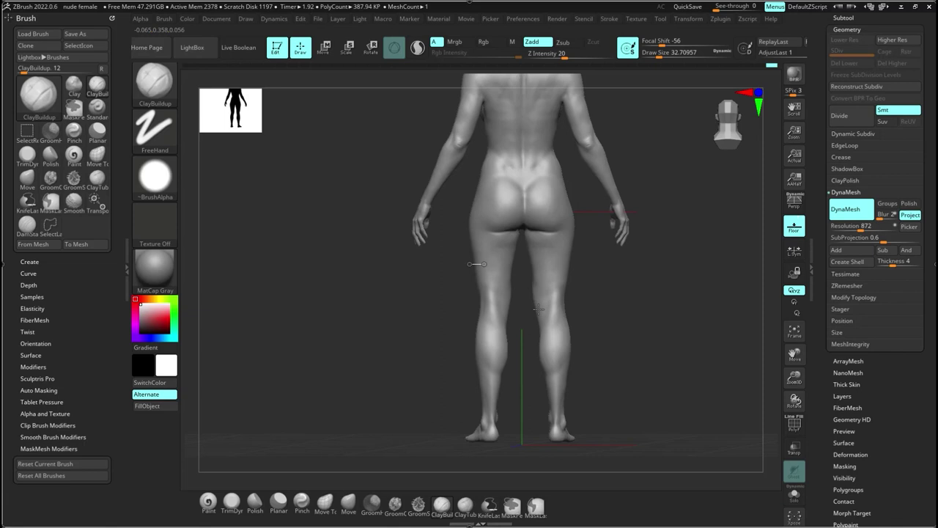
pyautogui.moveTo(538, 308); pyautogui.dragTo(564, 308, button='right')
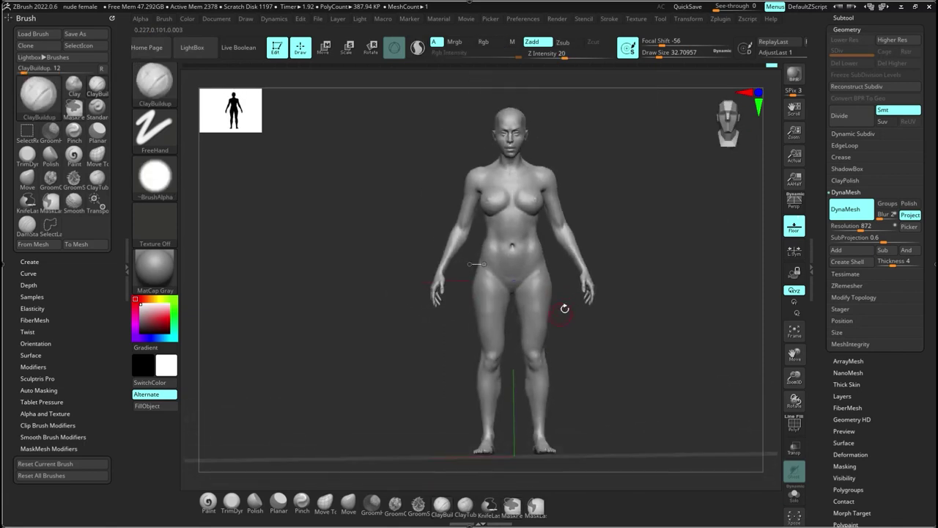
pyautogui.click(736, 126)
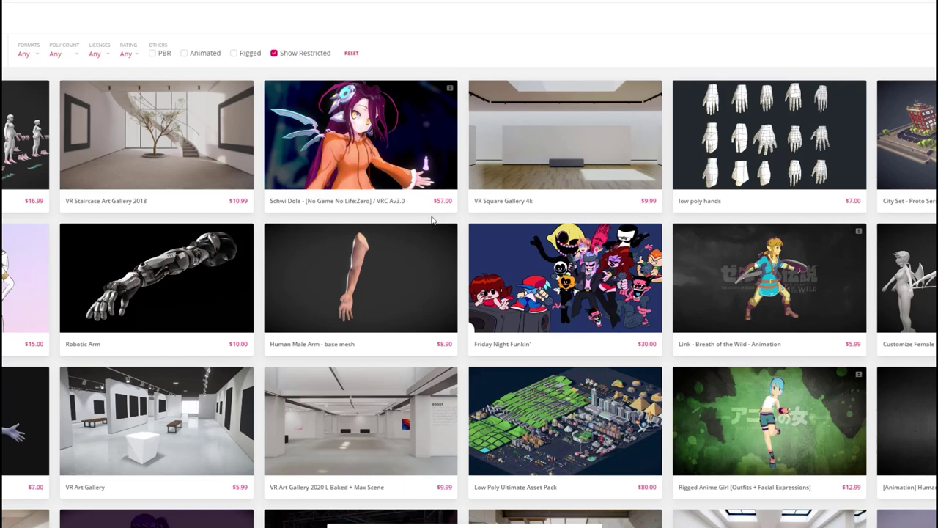
# Step: Switch to the Sketchfab store in the browser and browse the listing of purchasable 3D models
pyautogui.moveTo(632, 288)
pyautogui.scroll(-3, 808, 376)
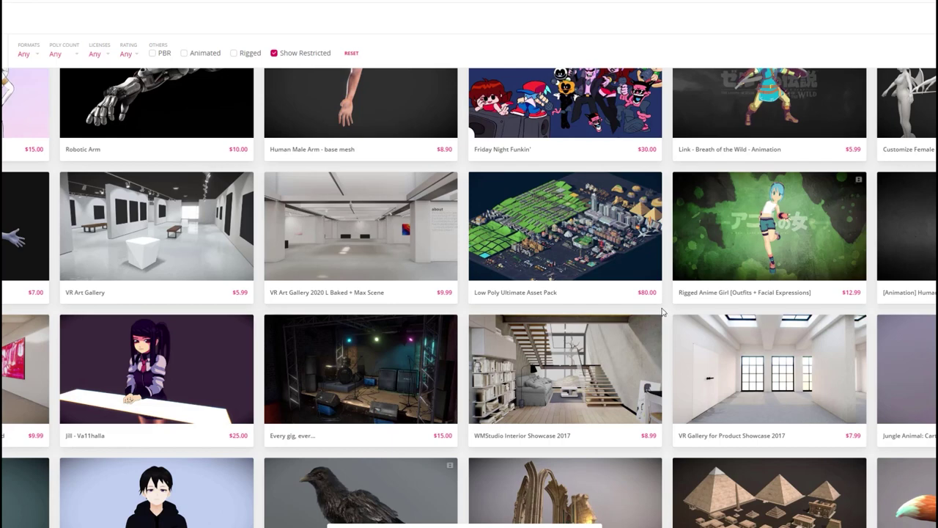
pyautogui.scroll(-4, 662, 312)
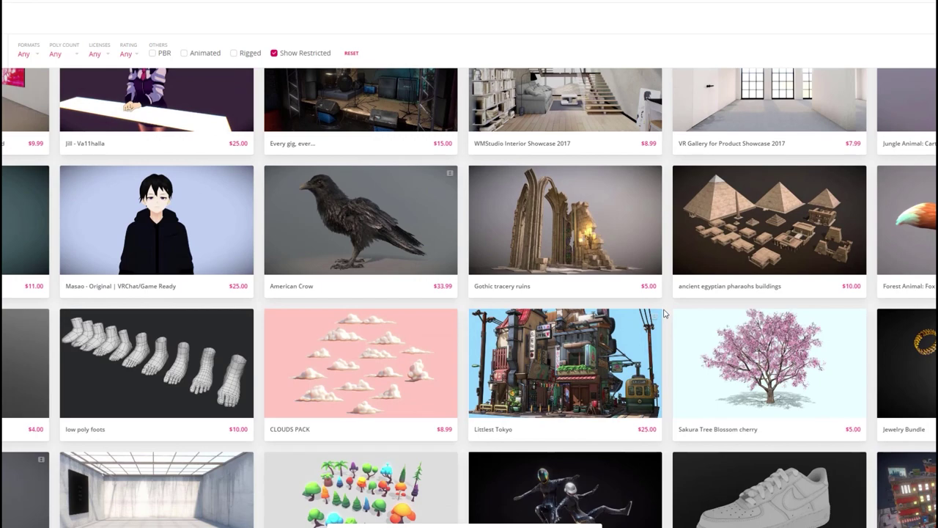
pyautogui.scroll(-1, 662, 313)
pyautogui.scroll(-2, 664, 314)
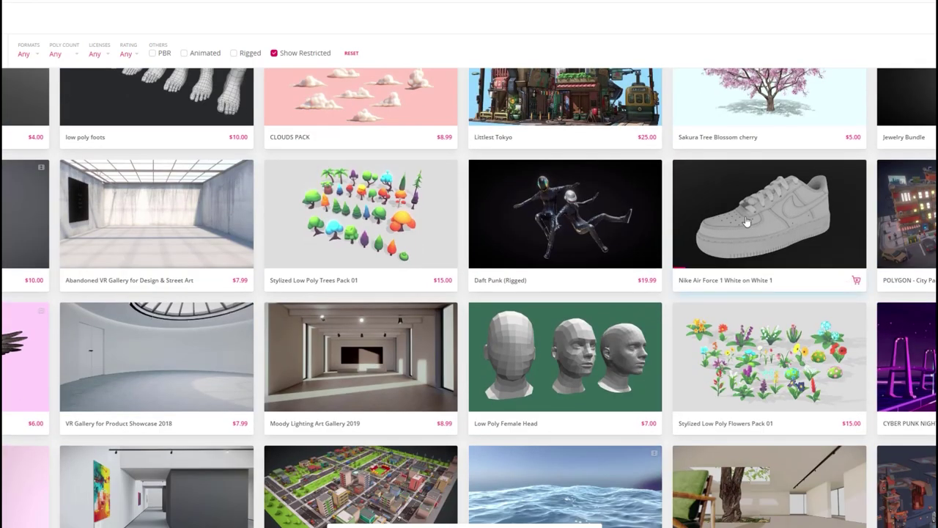
pyautogui.scroll(-2, 666, 291)
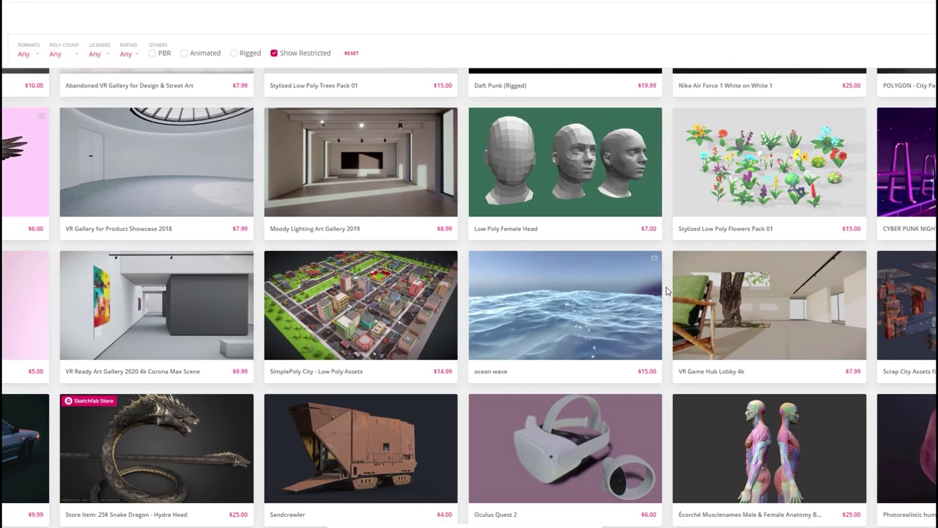
pyautogui.scroll(-1, 666, 291)
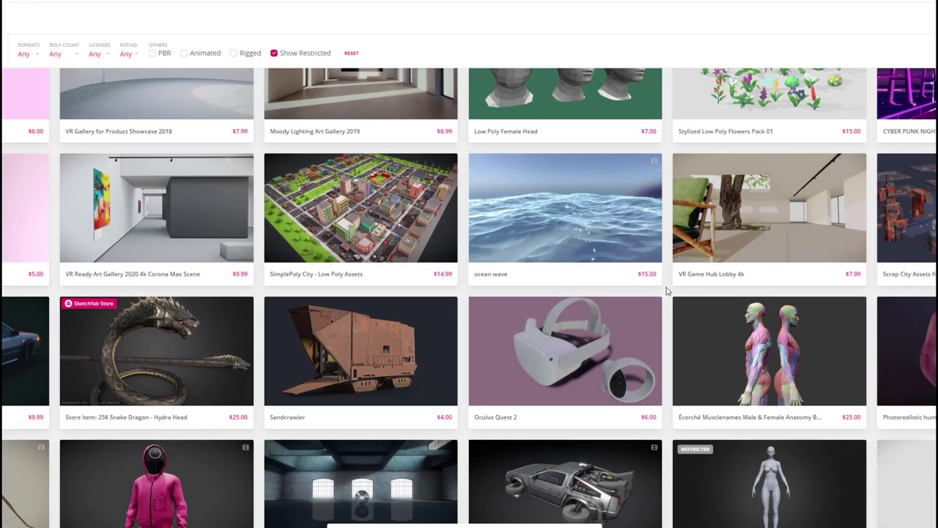
pyautogui.scroll(-1, 666, 291)
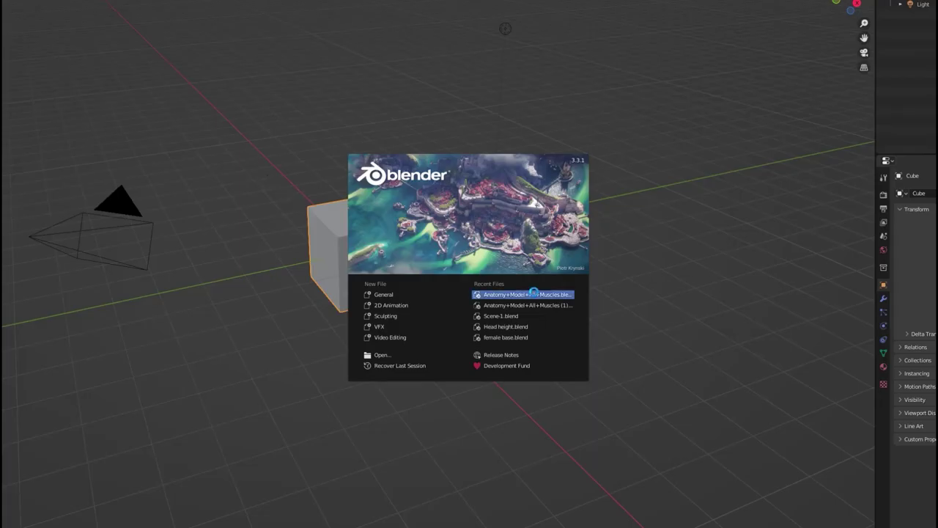
# Step: Switch to Blender, open the recent file Anatomy+Model+All+Muscles.blend, and frame the full figure with nothing selected
pyautogui.click(569, 294)
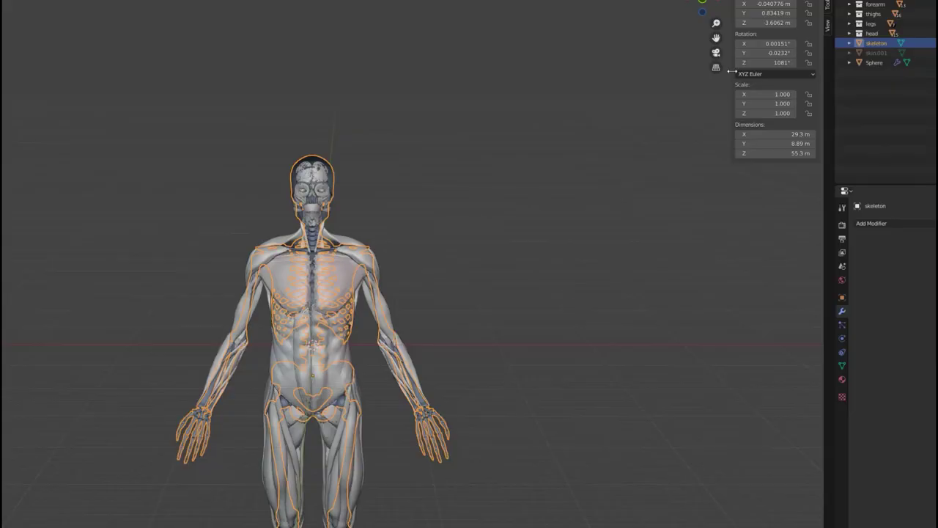
pyautogui.moveTo(715, 37); pyautogui.dragTo(831, 0)
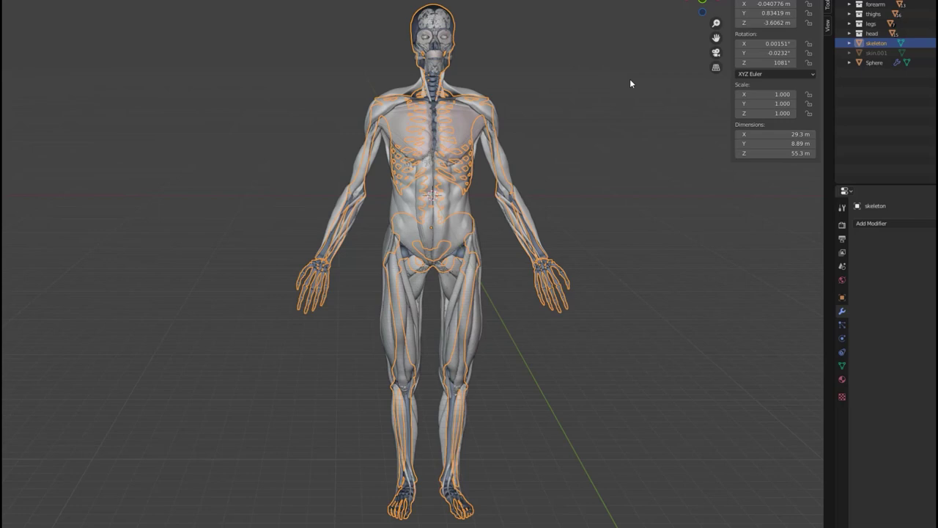
pyautogui.click(600, 82)
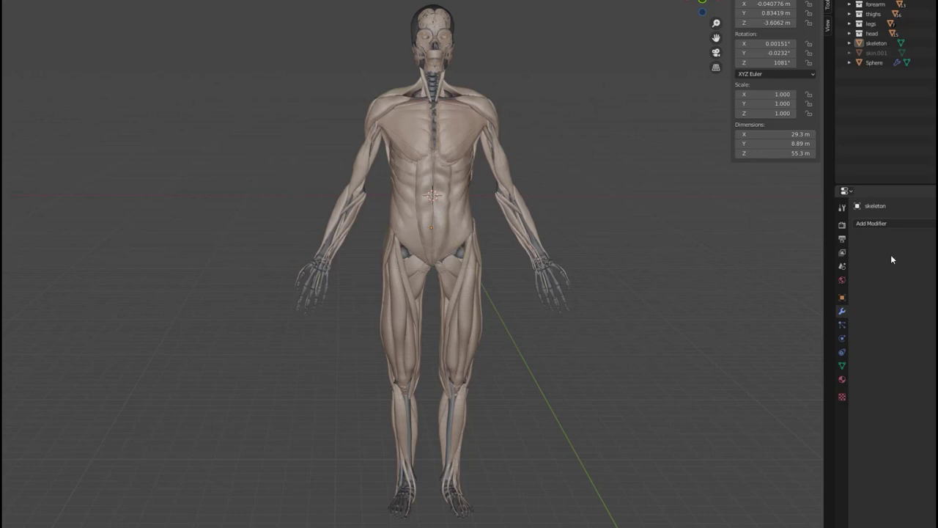
# Step: Set the scene's render engine to Eevee and quit Blender without saving the file
pyautogui.click(843, 225)
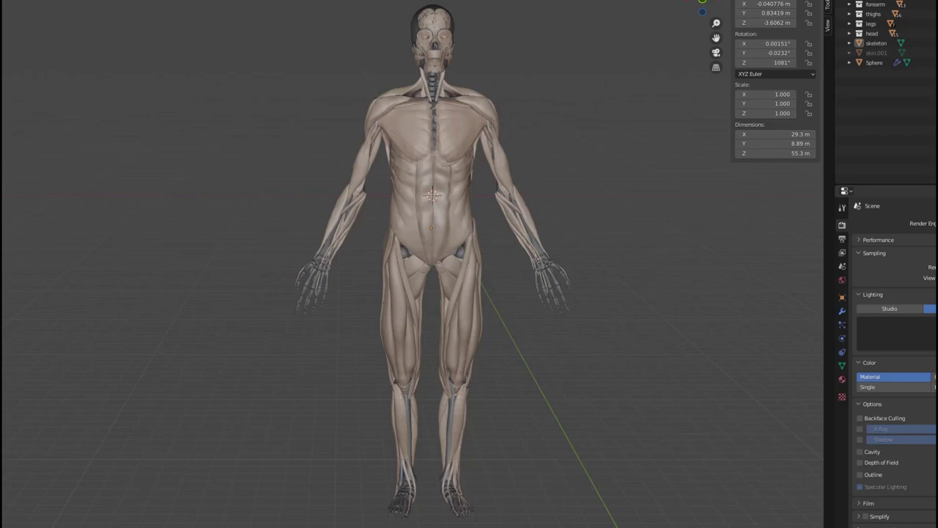
pyautogui.click(925, 223)
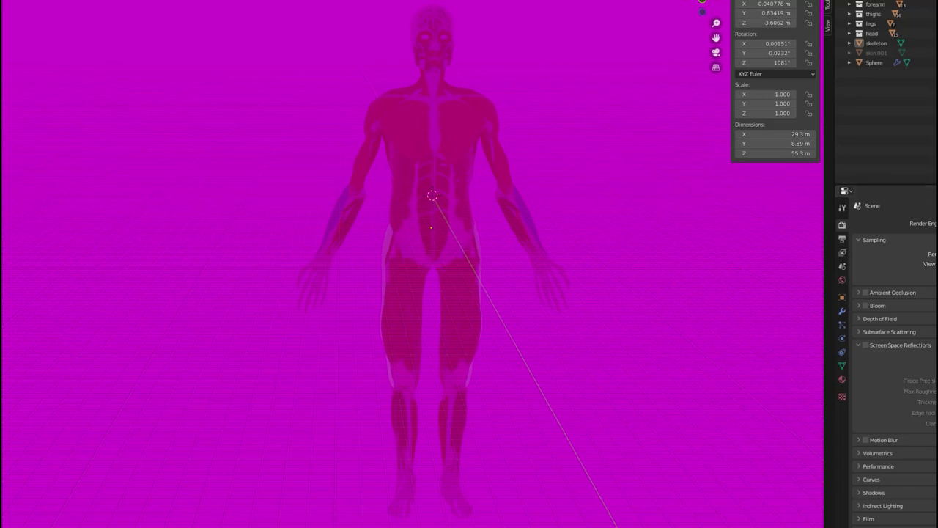
pyautogui.hotkey('ctrl', 'q')
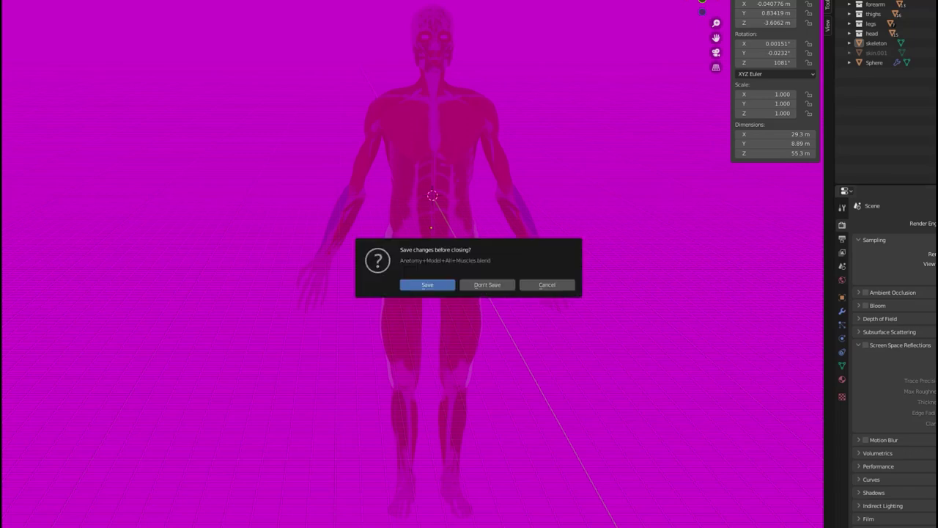
pyautogui.click(487, 285)
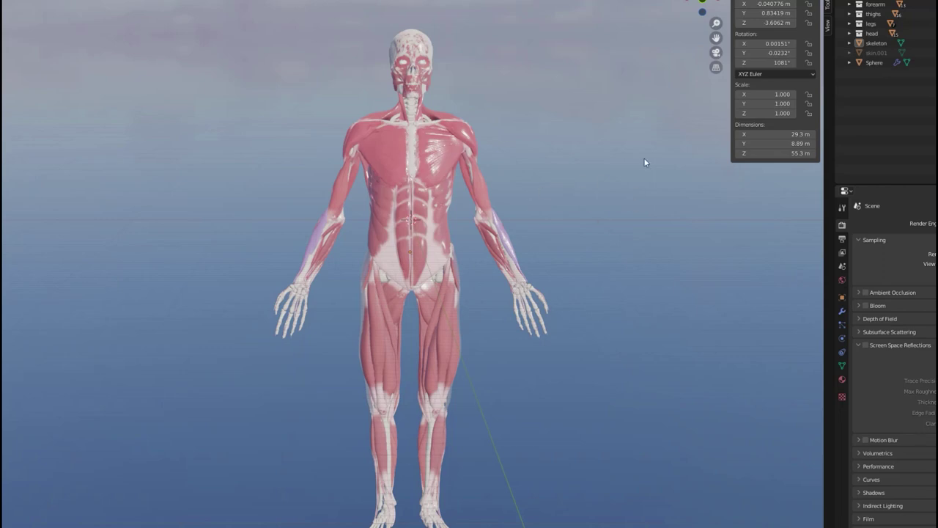
# Step: Examine the textured anatomy model from the front and locate the selected pectoral muscle in the object list
pyautogui.moveTo(716, 40); pyautogui.dragTo(725, 23)
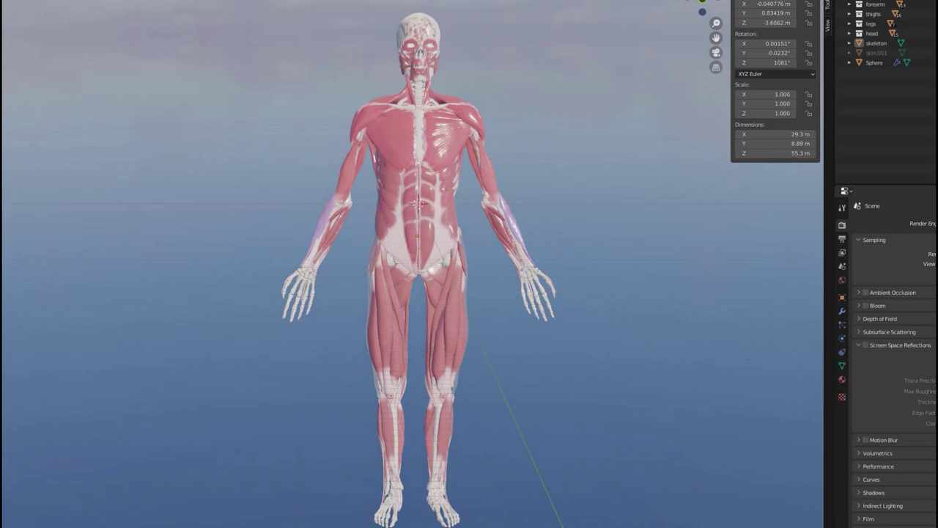
pyautogui.moveTo(703, 7); pyautogui.dragTo(540, 17)
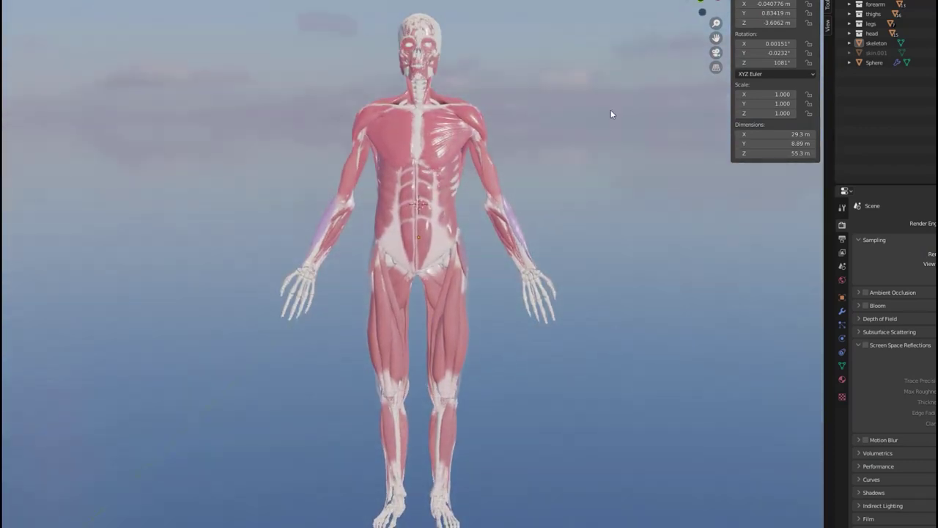
pyautogui.click(452, 137)
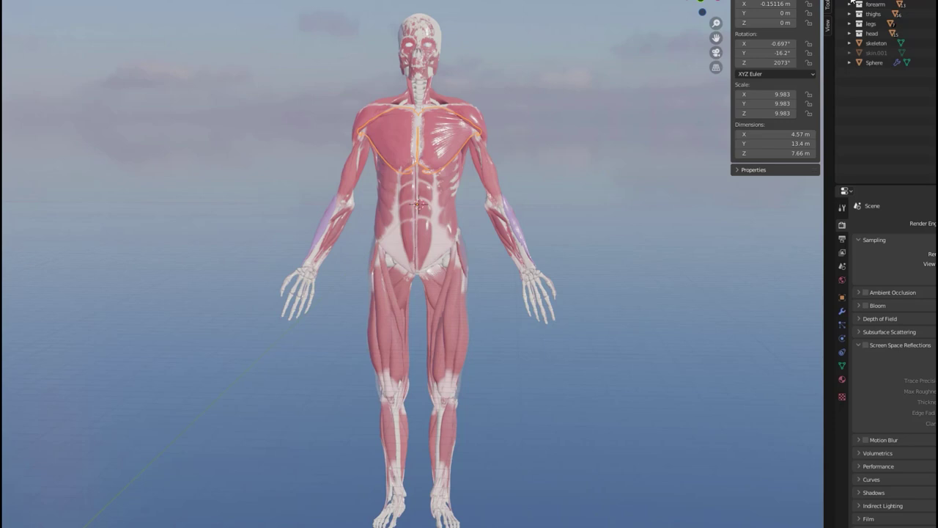
pyautogui.scroll(5, 879, 44)
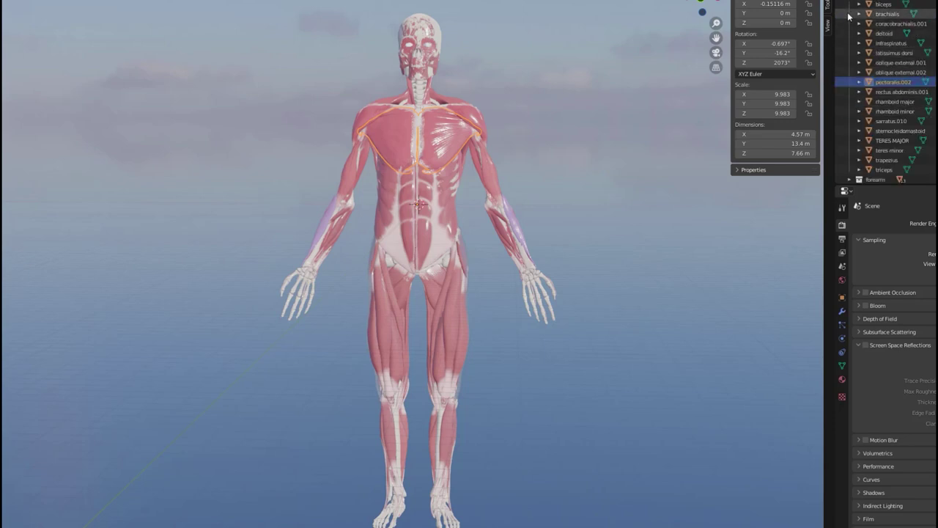
pyautogui.scroll(-4, 898, 76)
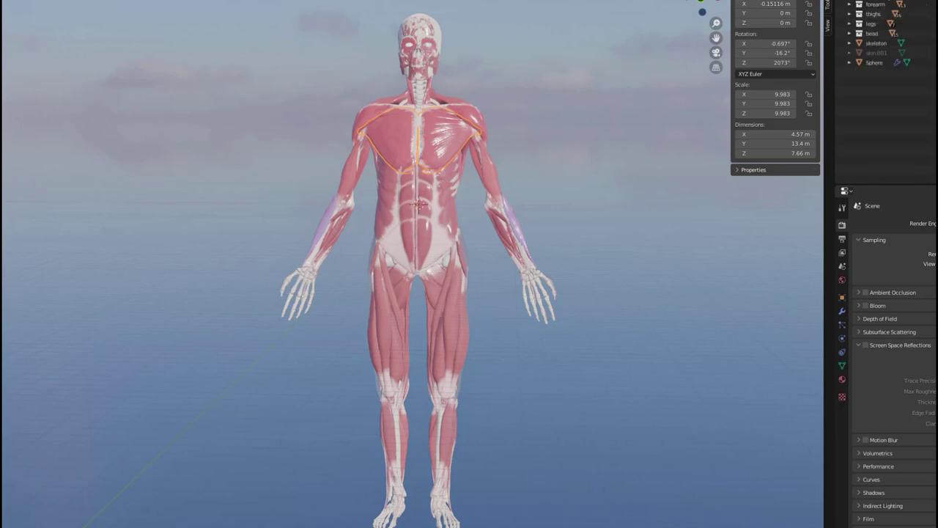
# Step: Hide the biceps femoris and rectus femoris from the thighs collection, and unhide all muscles
pyautogui.click(851, 14)
pyautogui.click(892, 52)
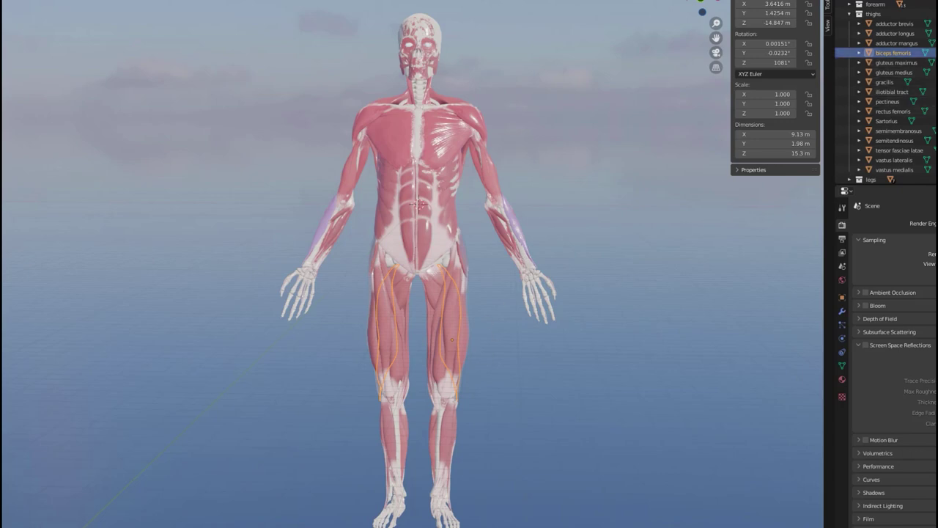
pyautogui.press('h')
pyautogui.click(452, 329)
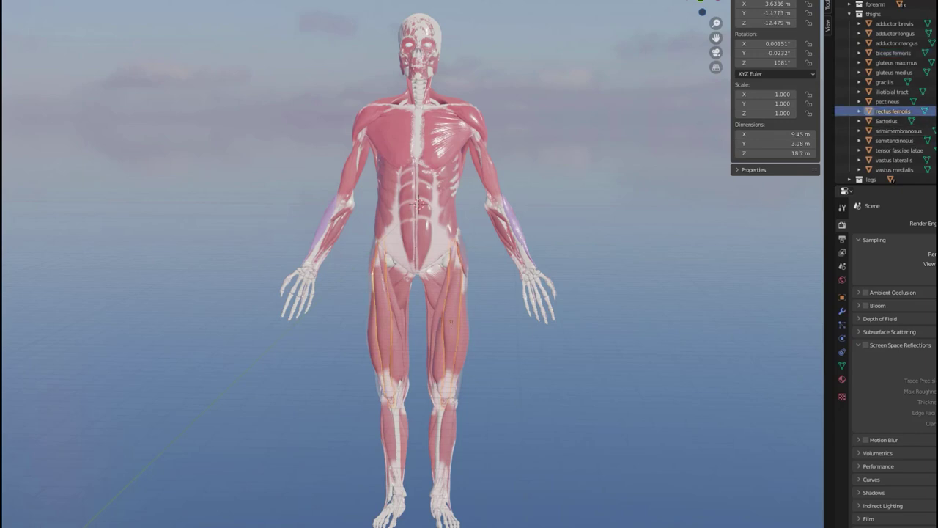
pyautogui.press('h')
pyautogui.hotkey('alt', 'h')
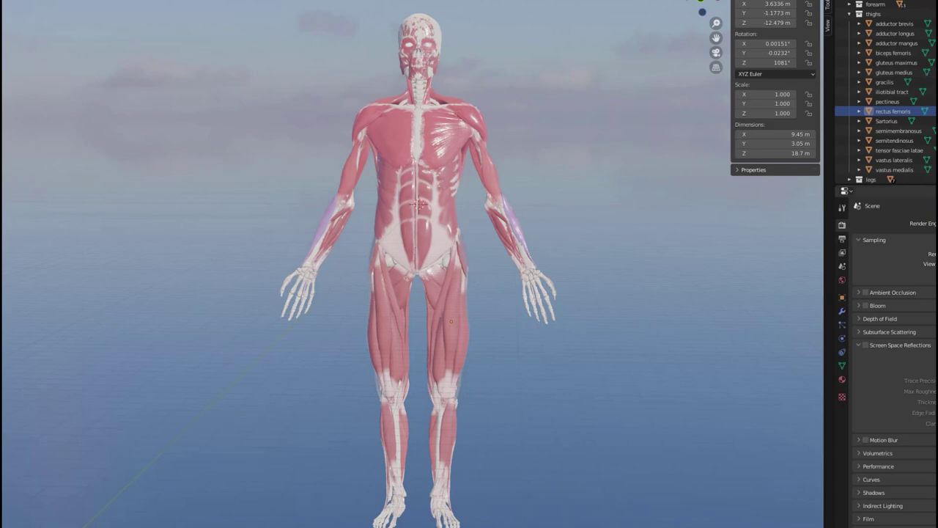
# Step: Switch the render engine to Cycles and return it to Eevee
pyautogui.click(927, 223)
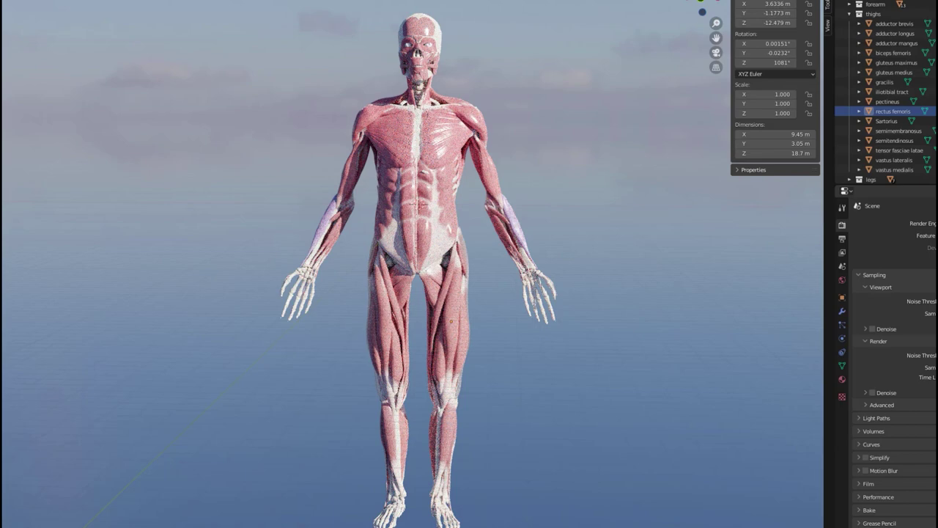
pyautogui.click(931, 236)
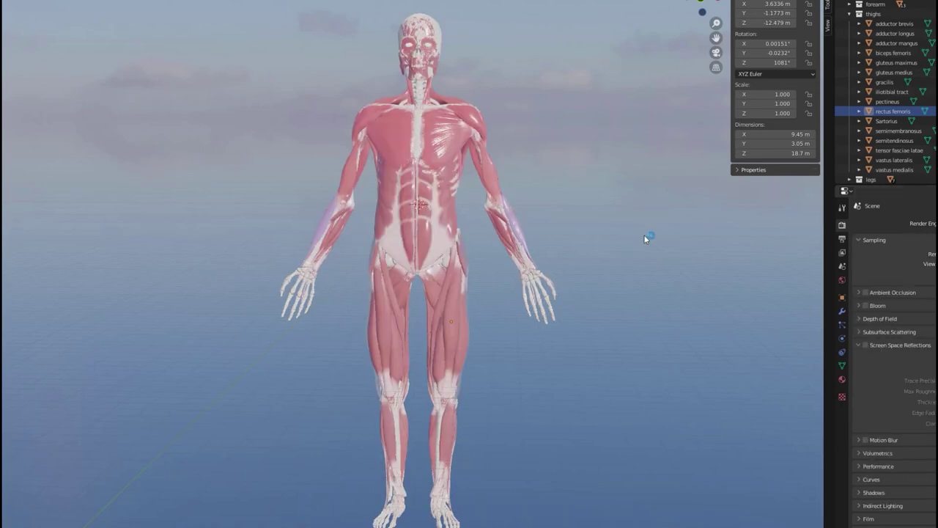